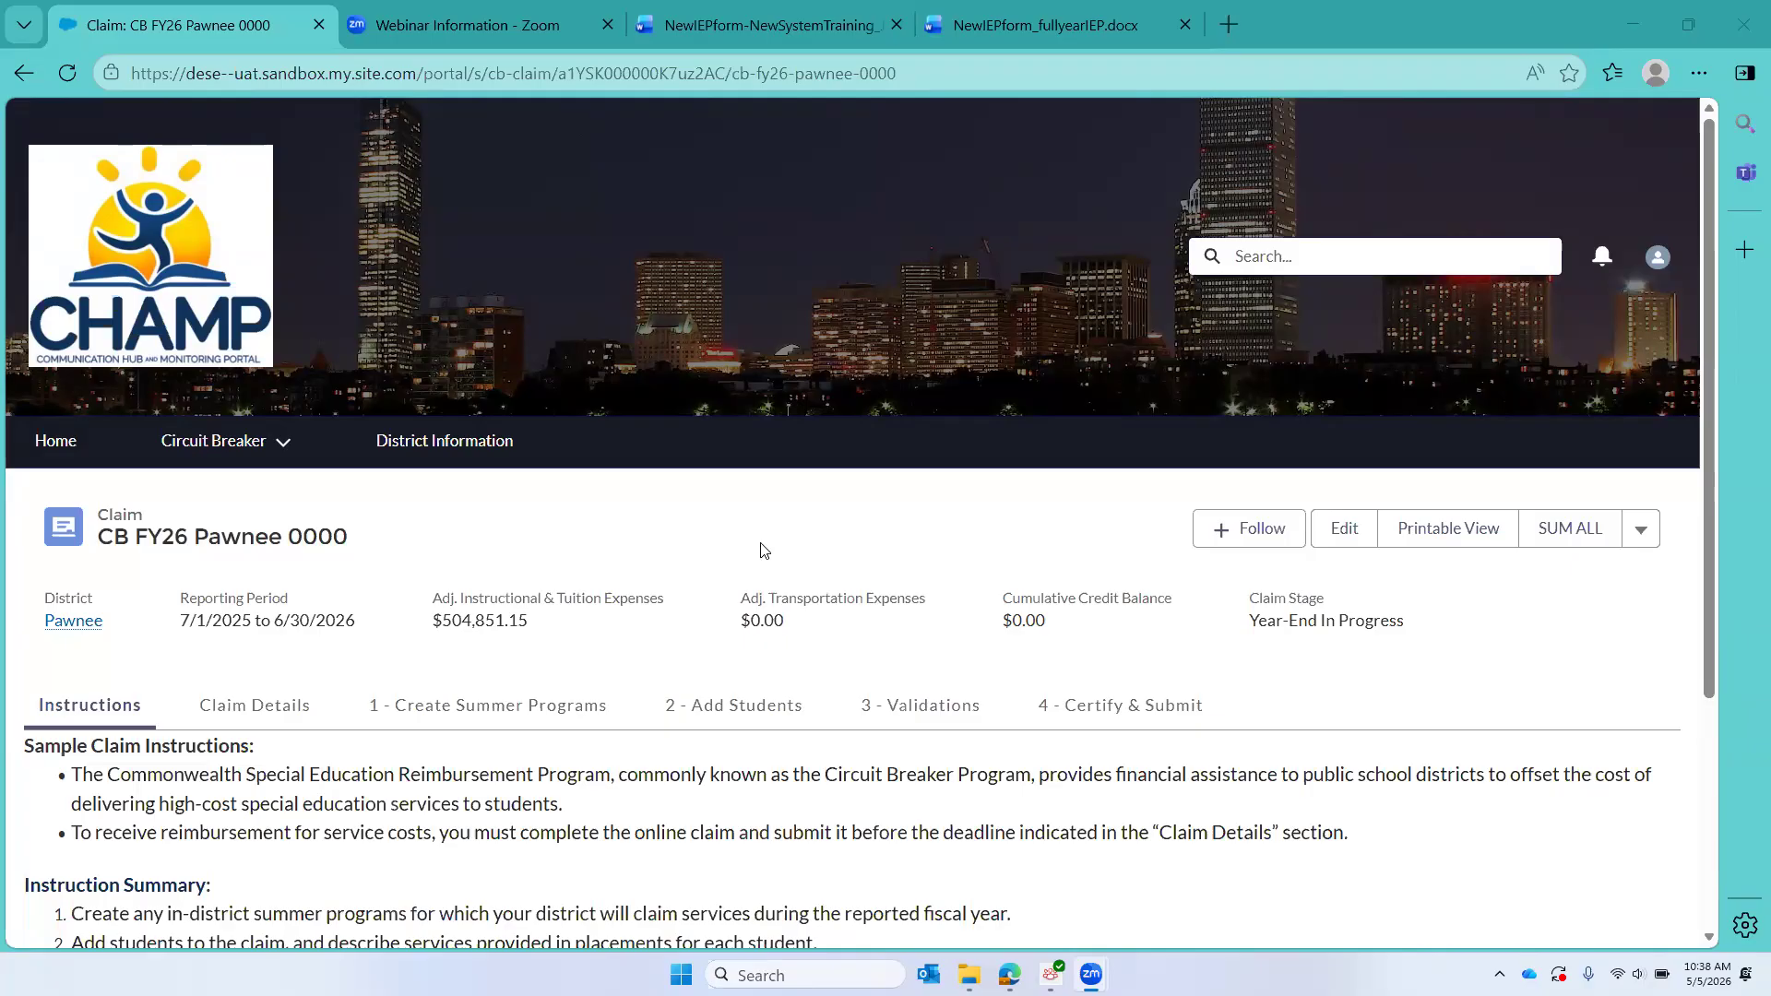
Step: Open the Create Summer Programs section of the claim and review the instructions and the listed in-district summer programs
scroll(763, 550, down, 3)
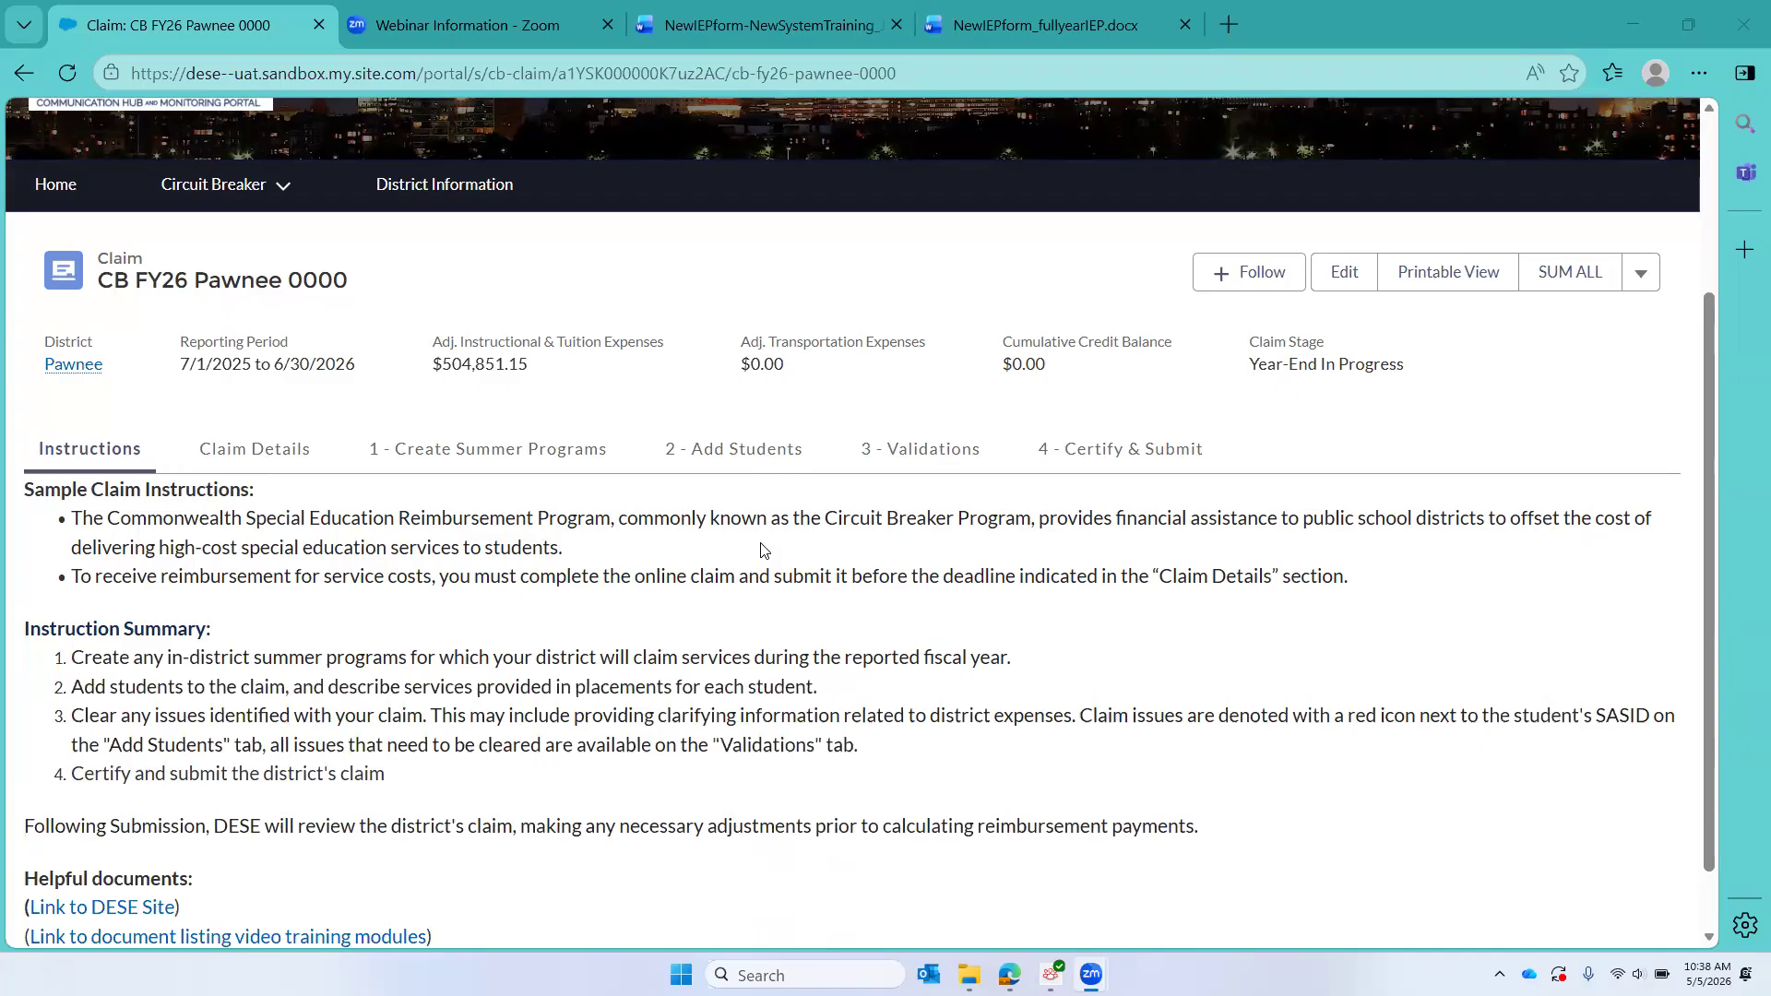
click(503, 452)
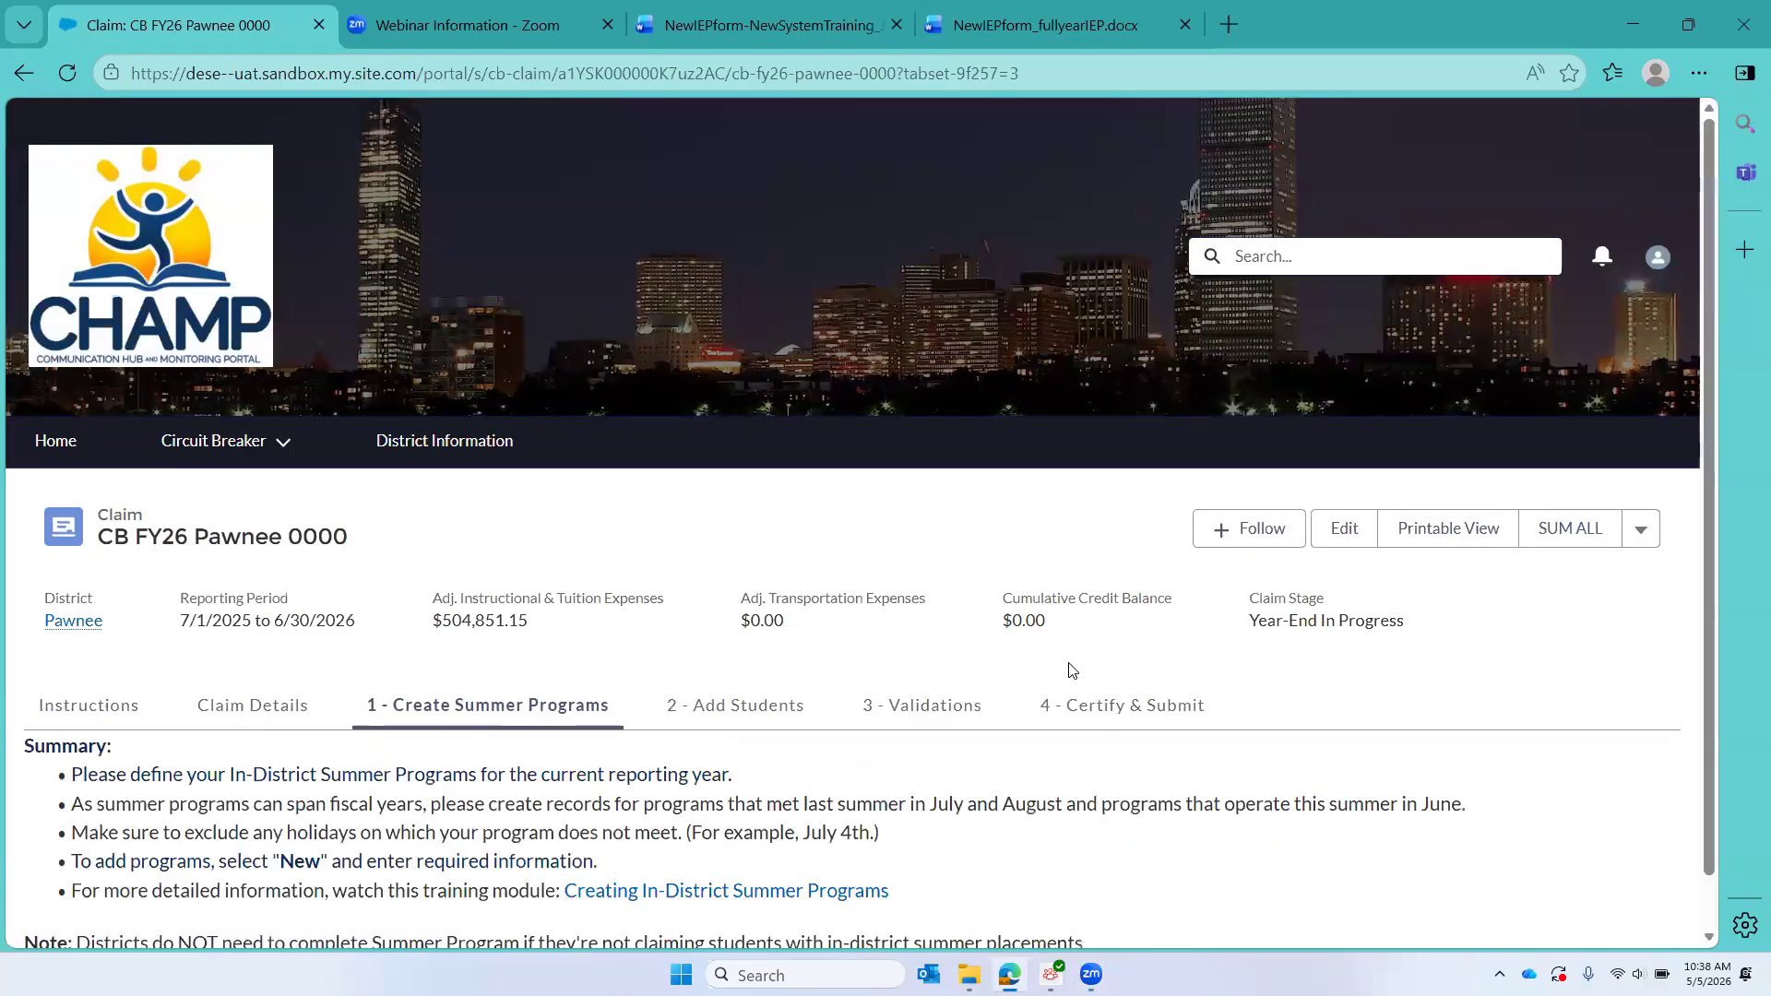
scroll(1070, 667, down, 2)
scroll(1070, 664, down, 1)
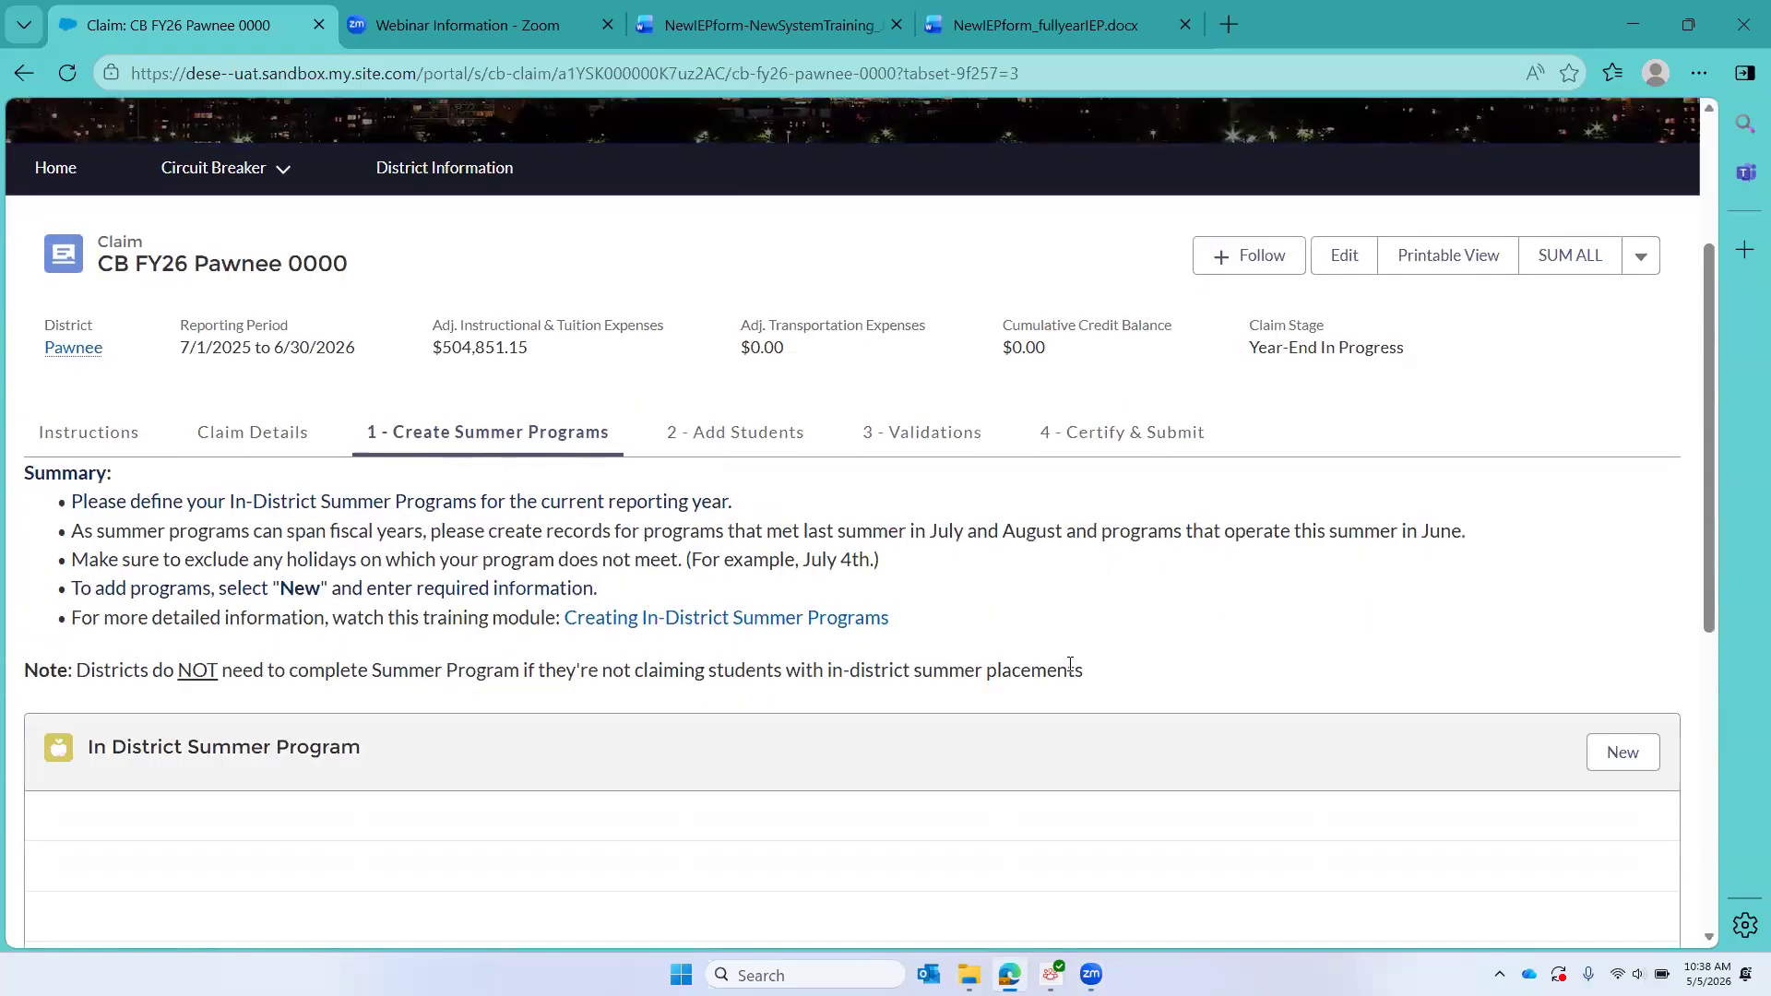
scroll(1069, 664, down, 1)
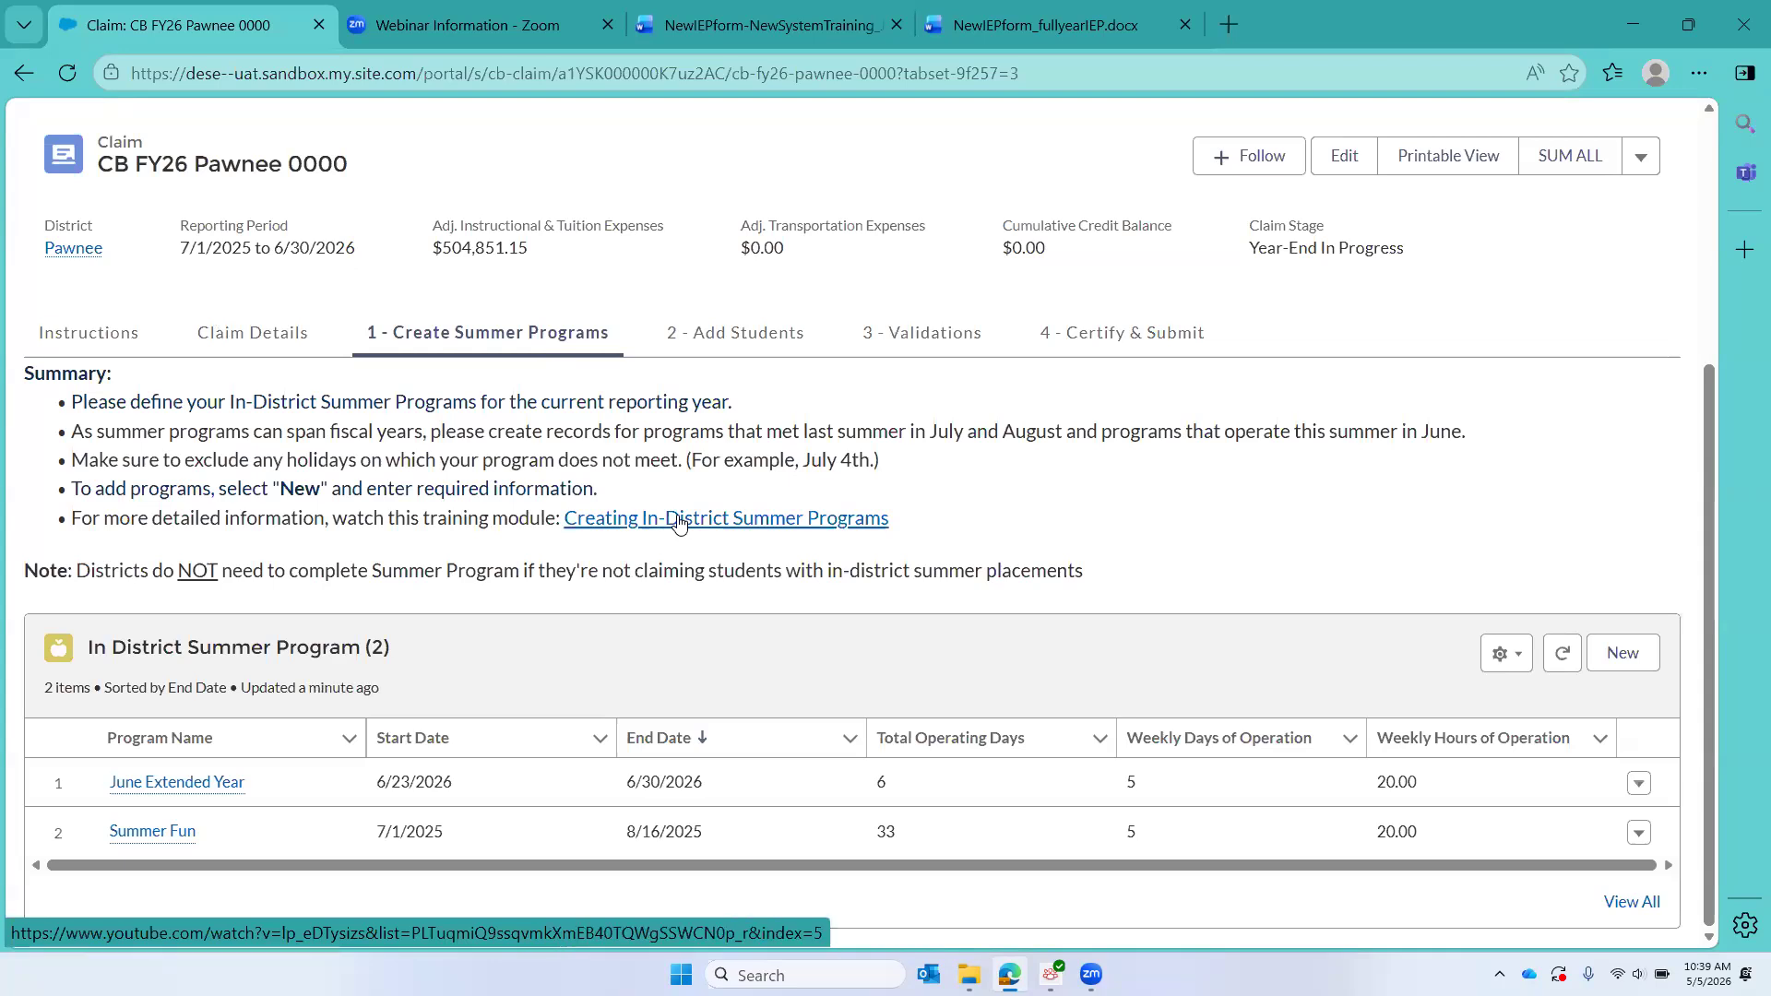
Step: Open the fifth student's claim from the Student Claims list under Add Students and review its details and summary
click(735, 336)
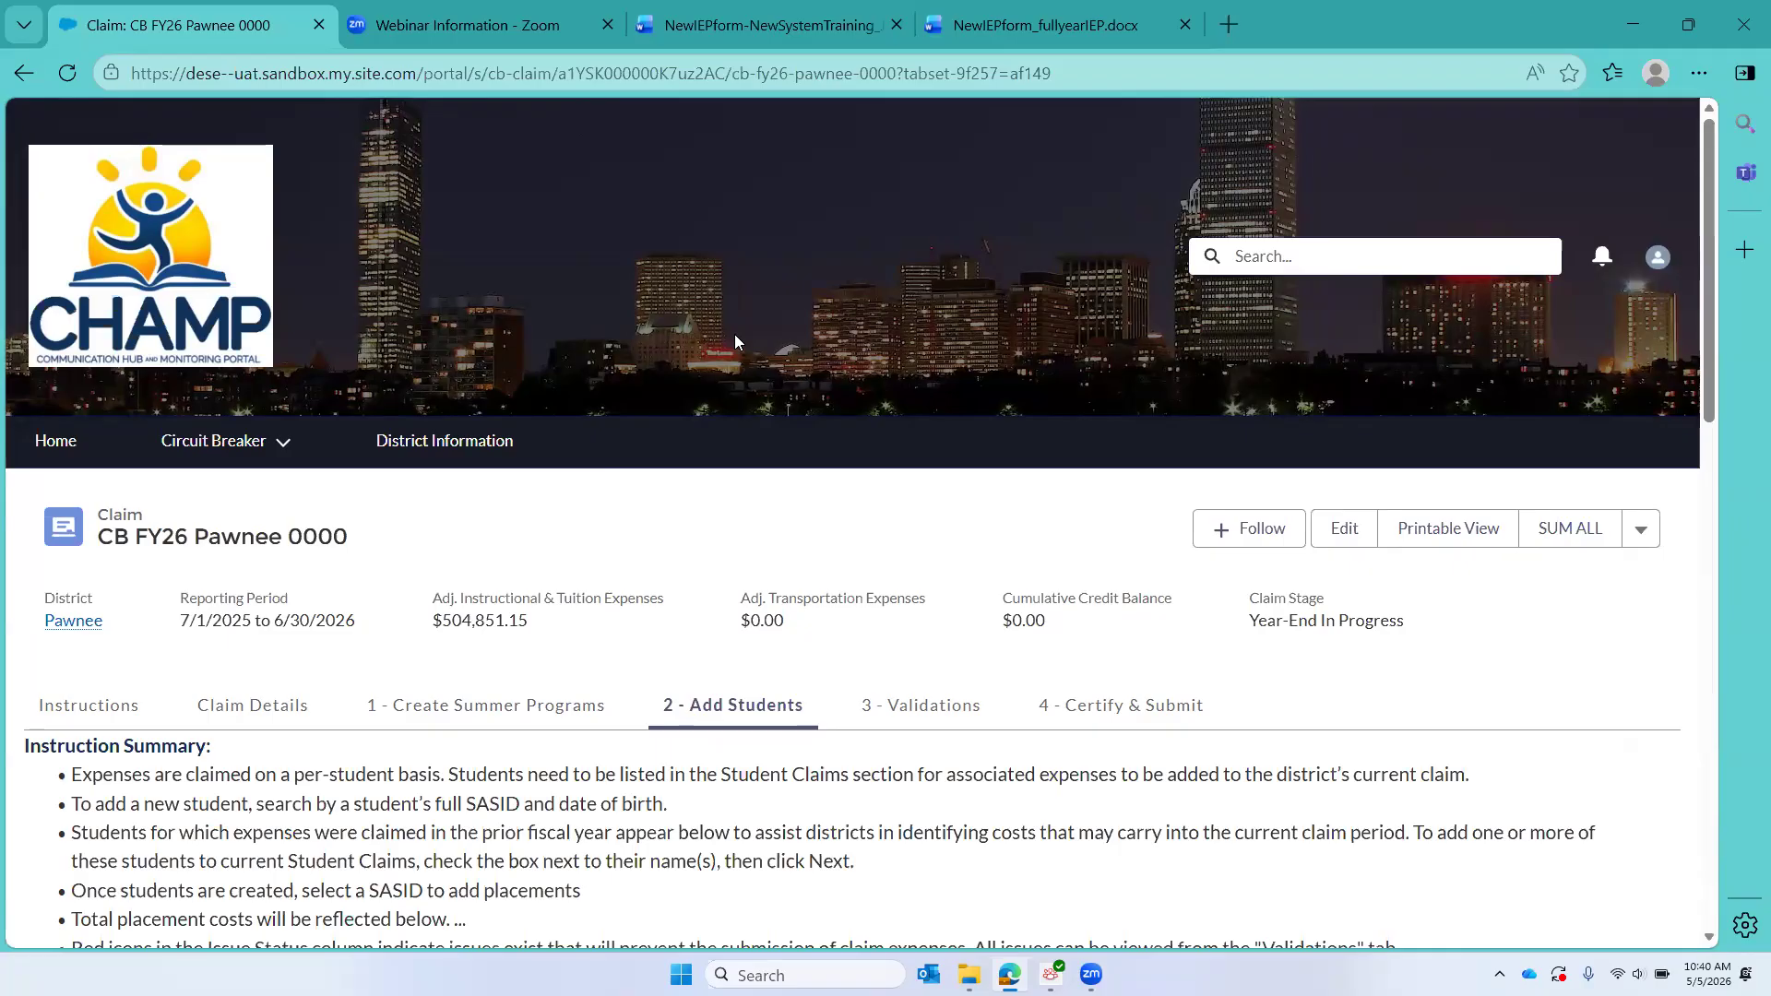
scroll(734, 334, down, 8)
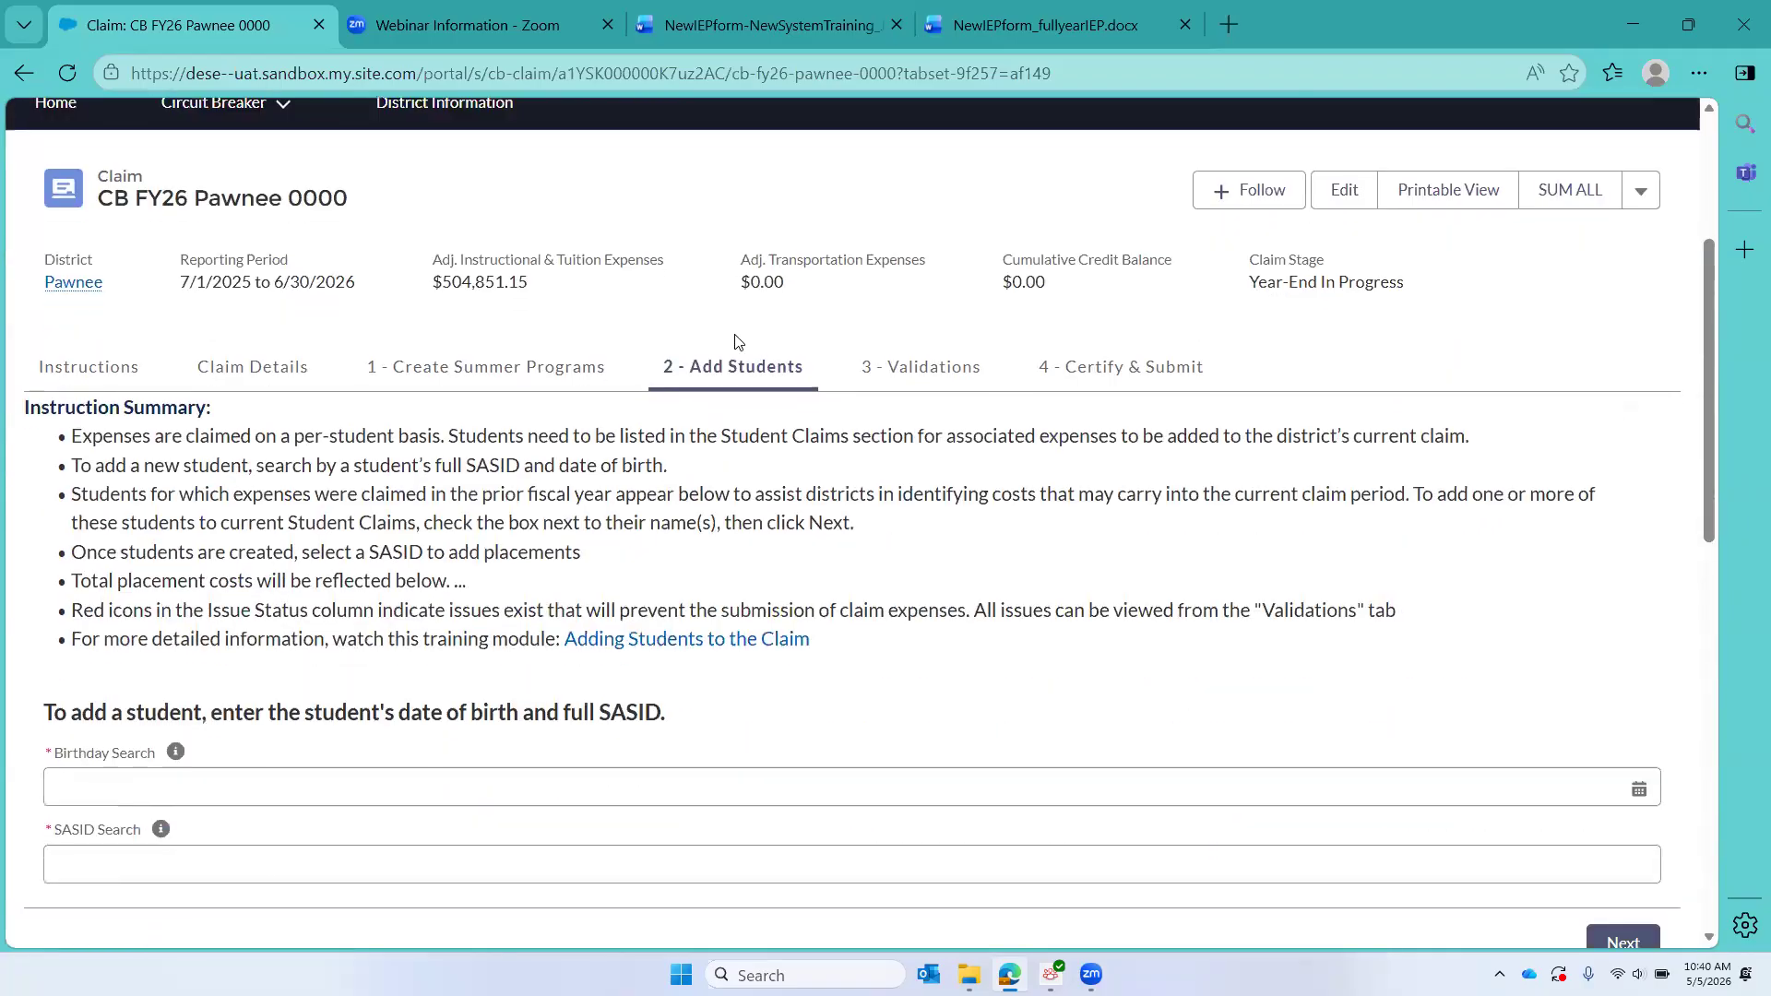
scroll(736, 334, down, 3)
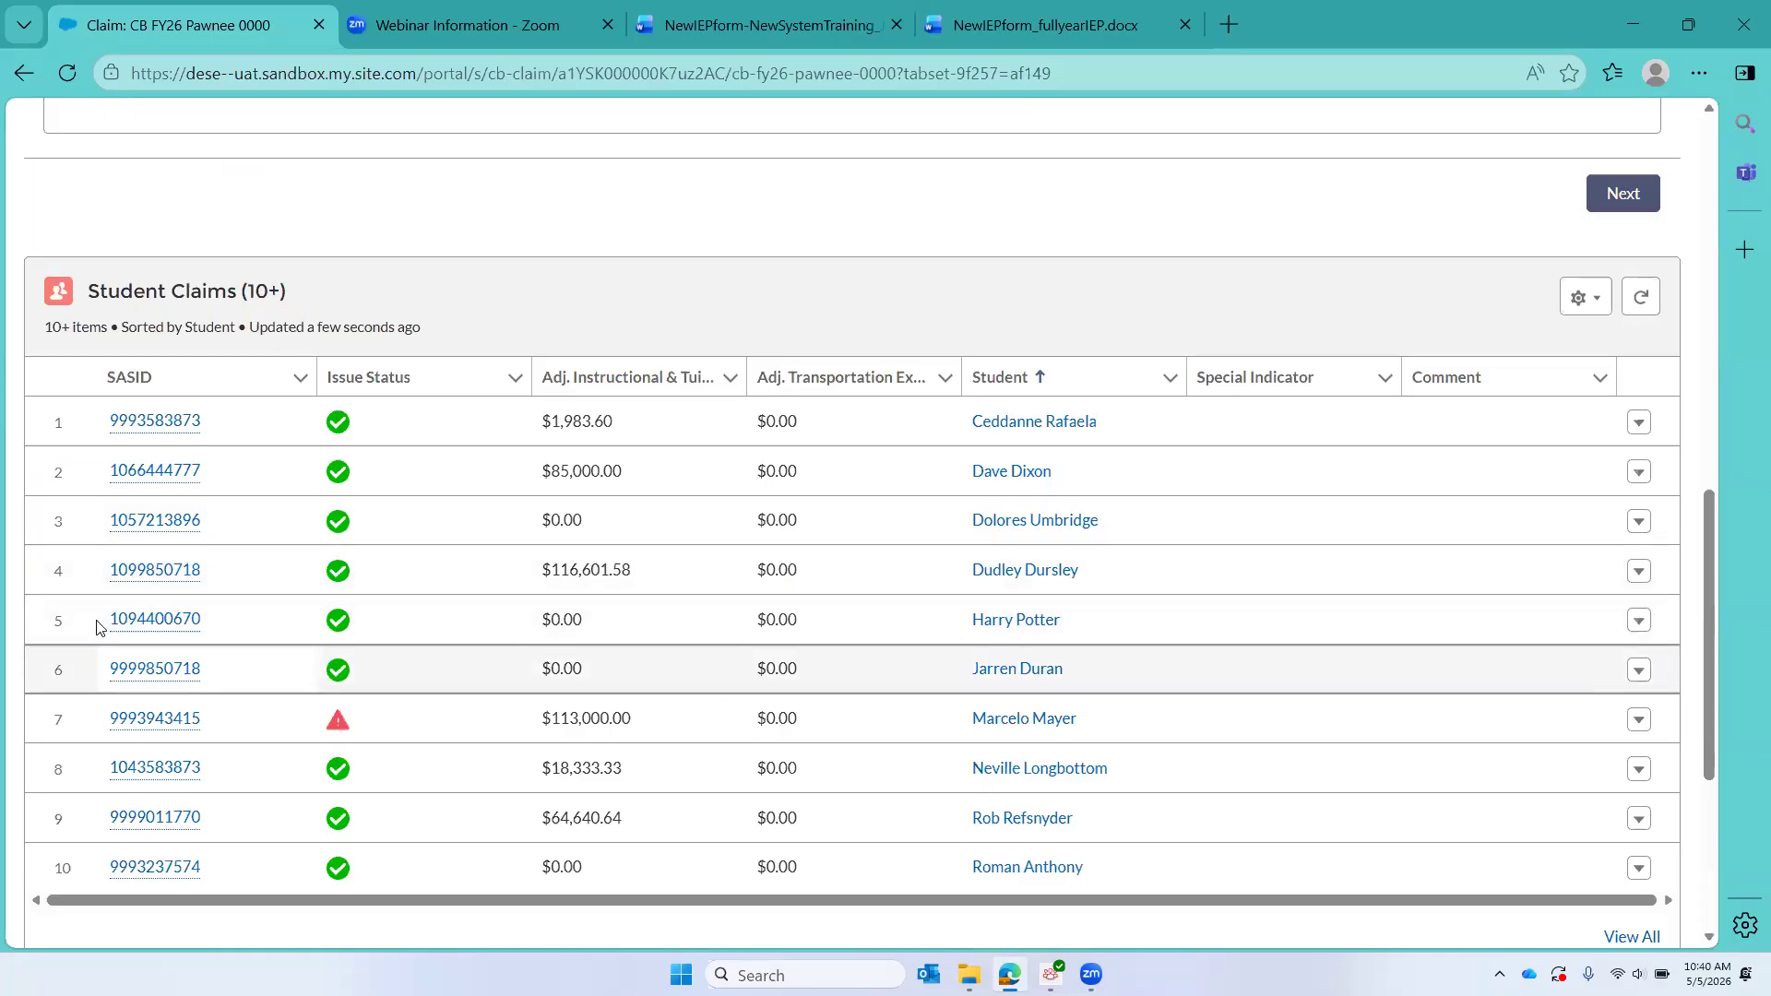
click(125, 632)
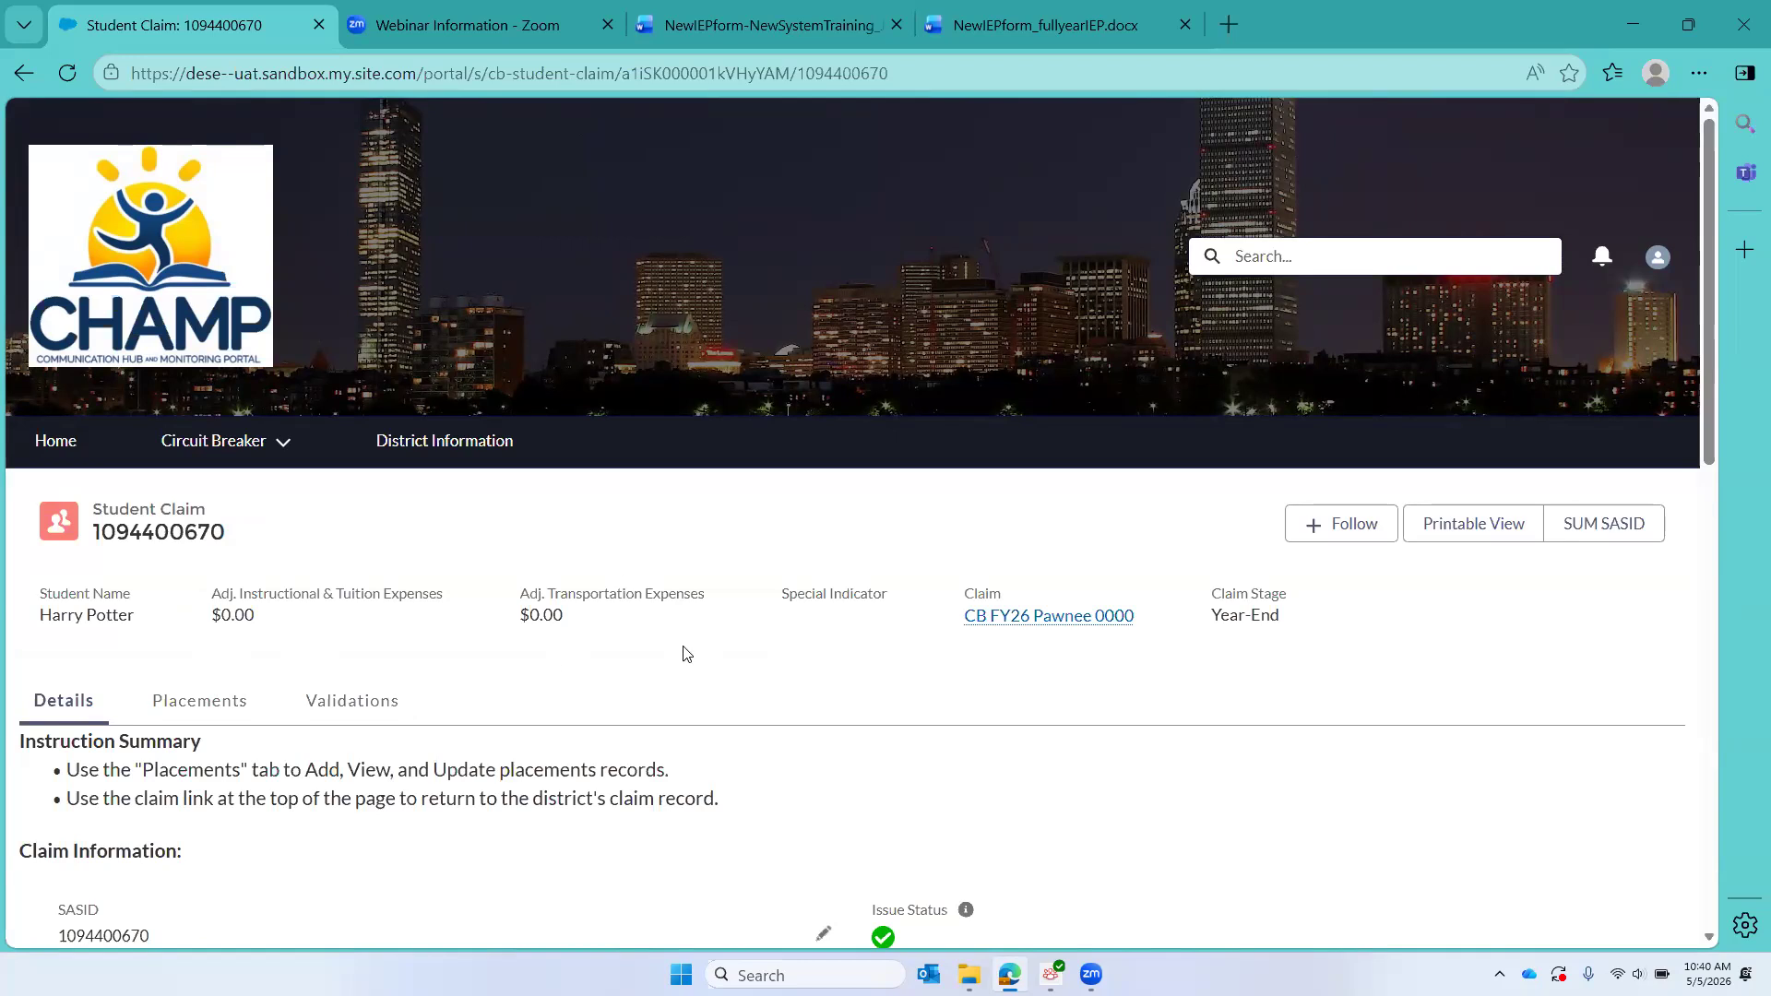
scroll(685, 654, down, 8)
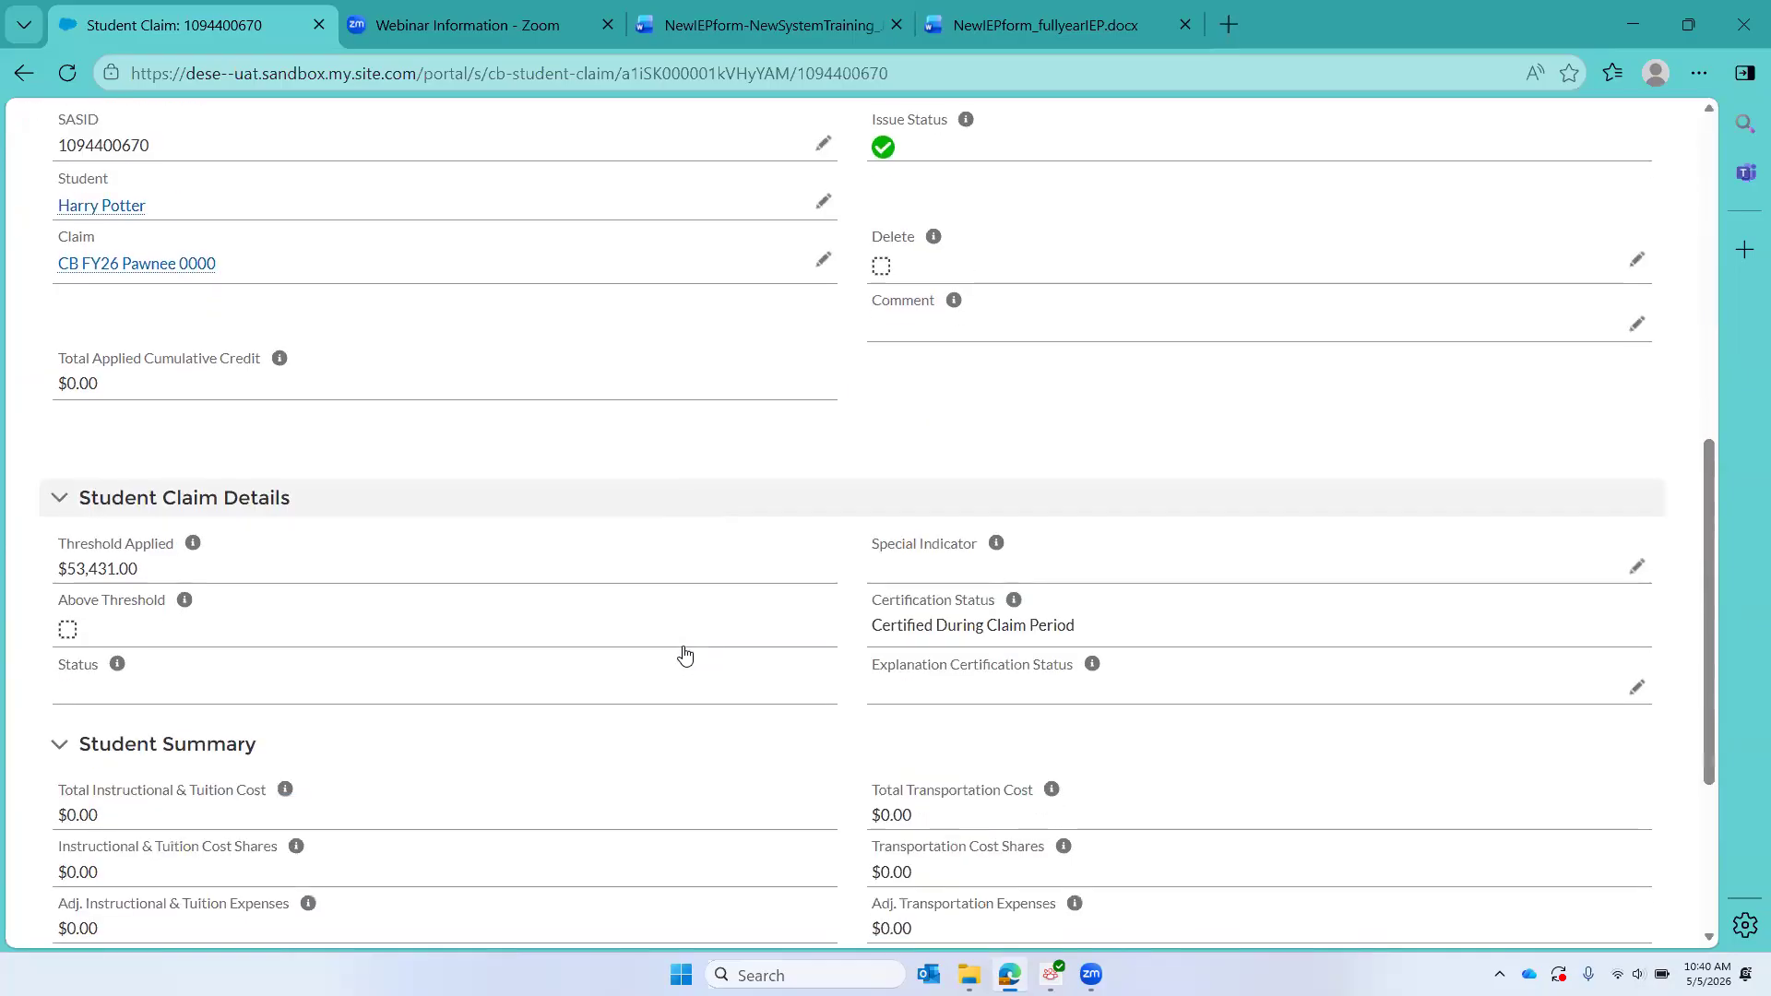
scroll(685, 654, down, 1)
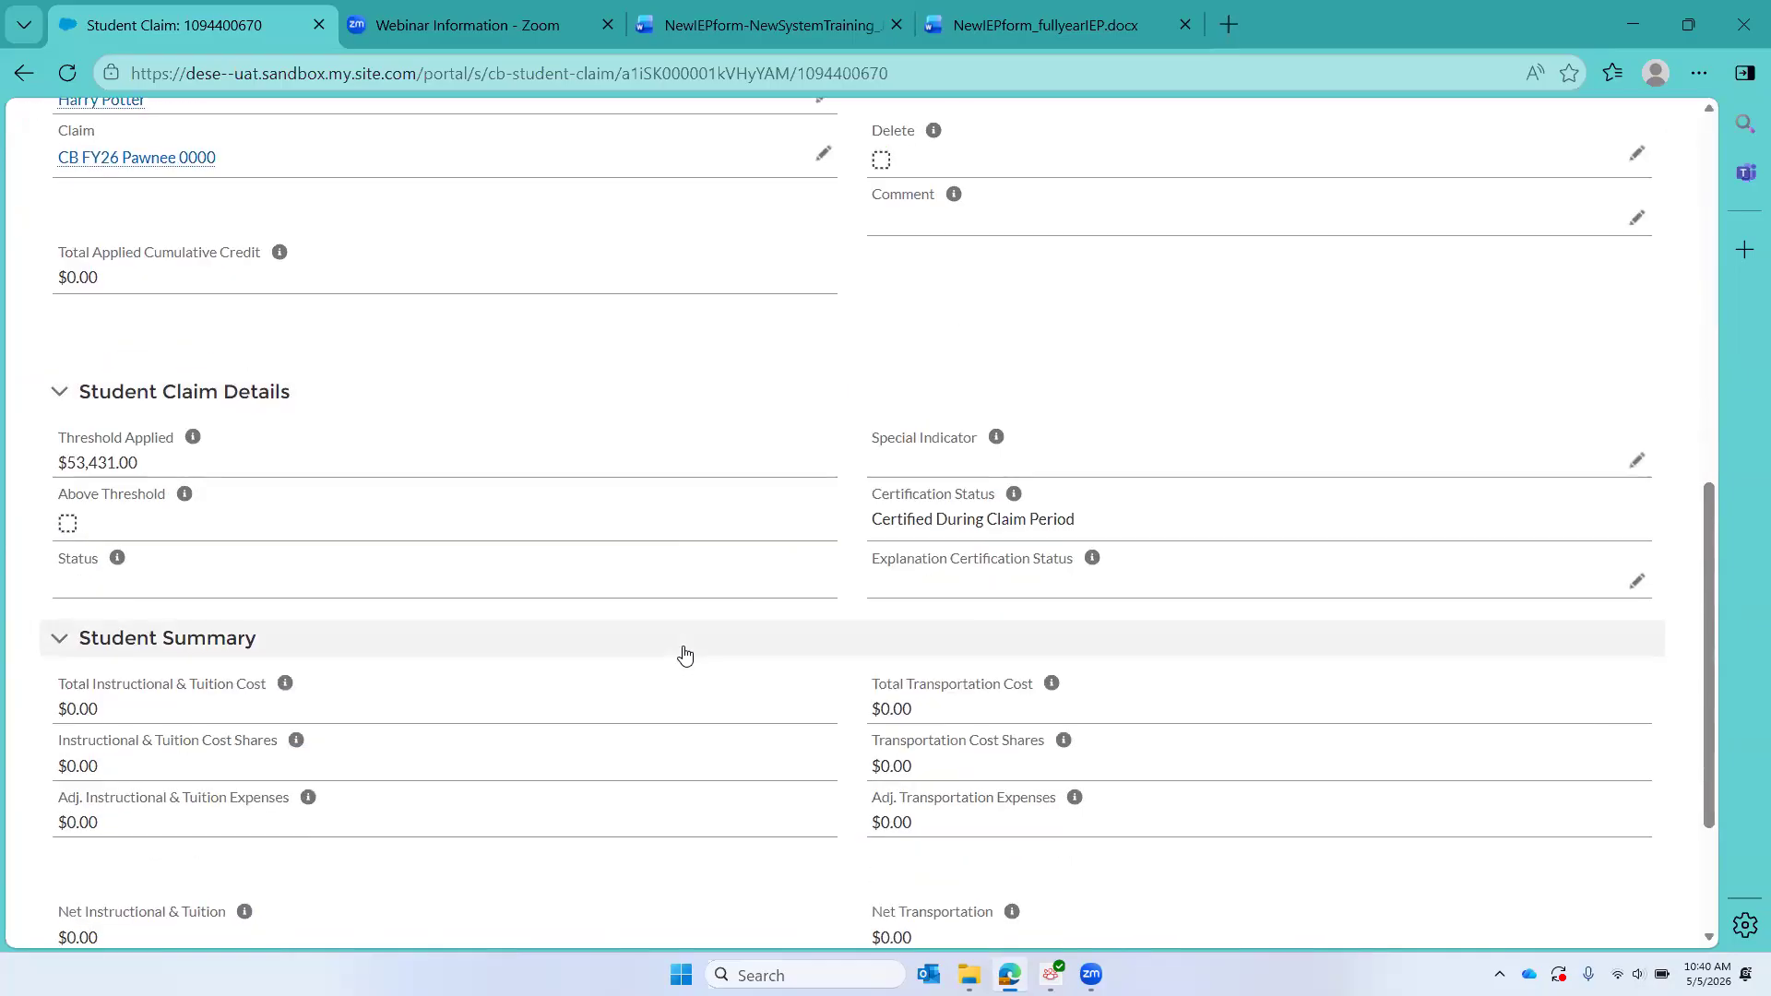
Step: Start a new placement of type In-District for this student from the claim's Placements section
scroll(686, 654, up, 10)
click(201, 489)
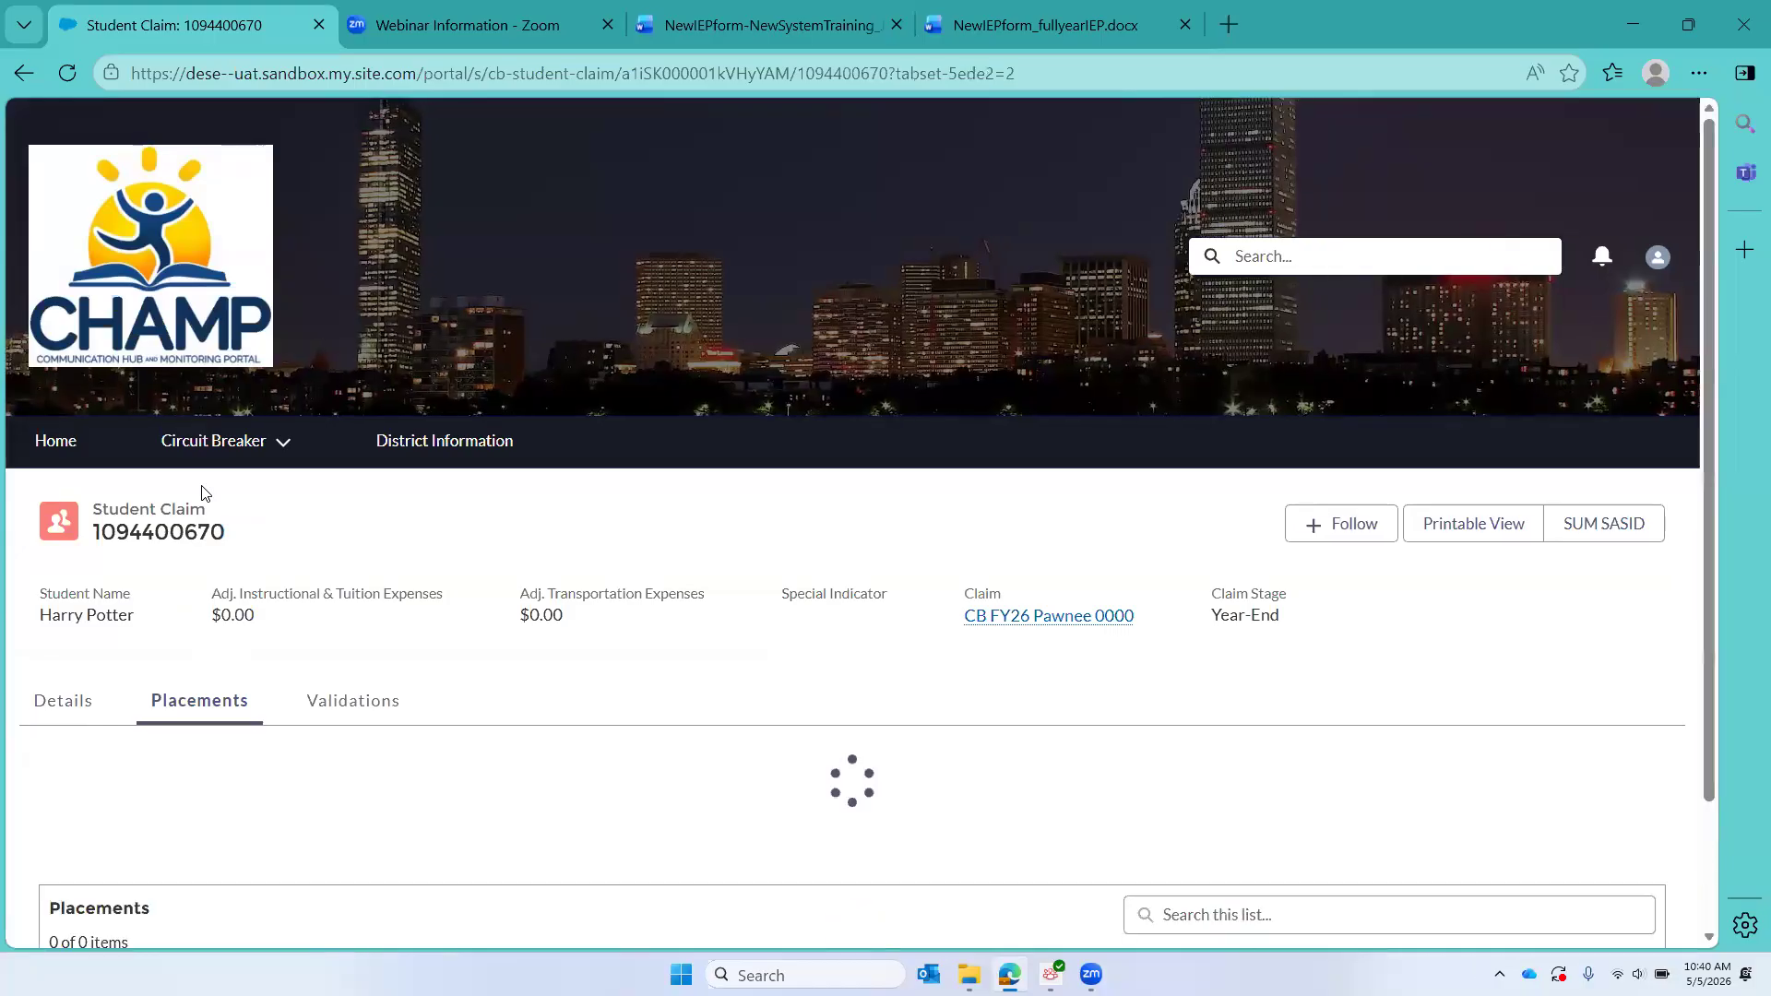
scroll(205, 493, down, 4)
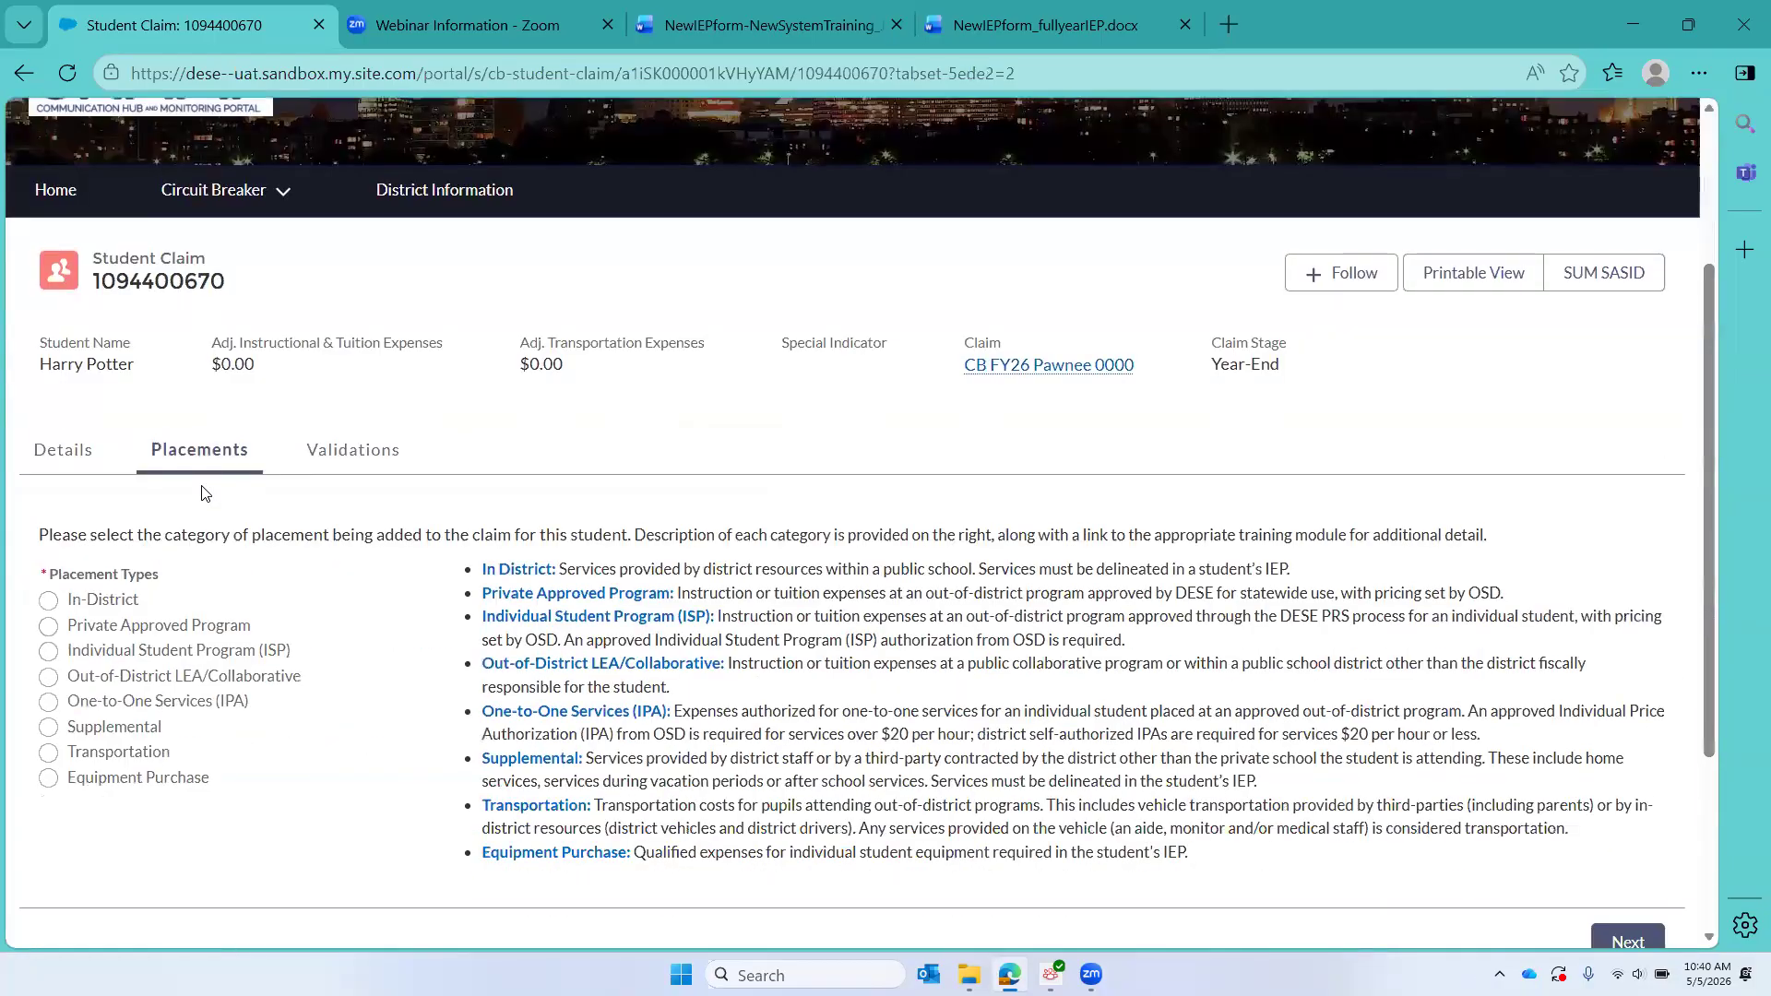
scroll(205, 493, down, 1)
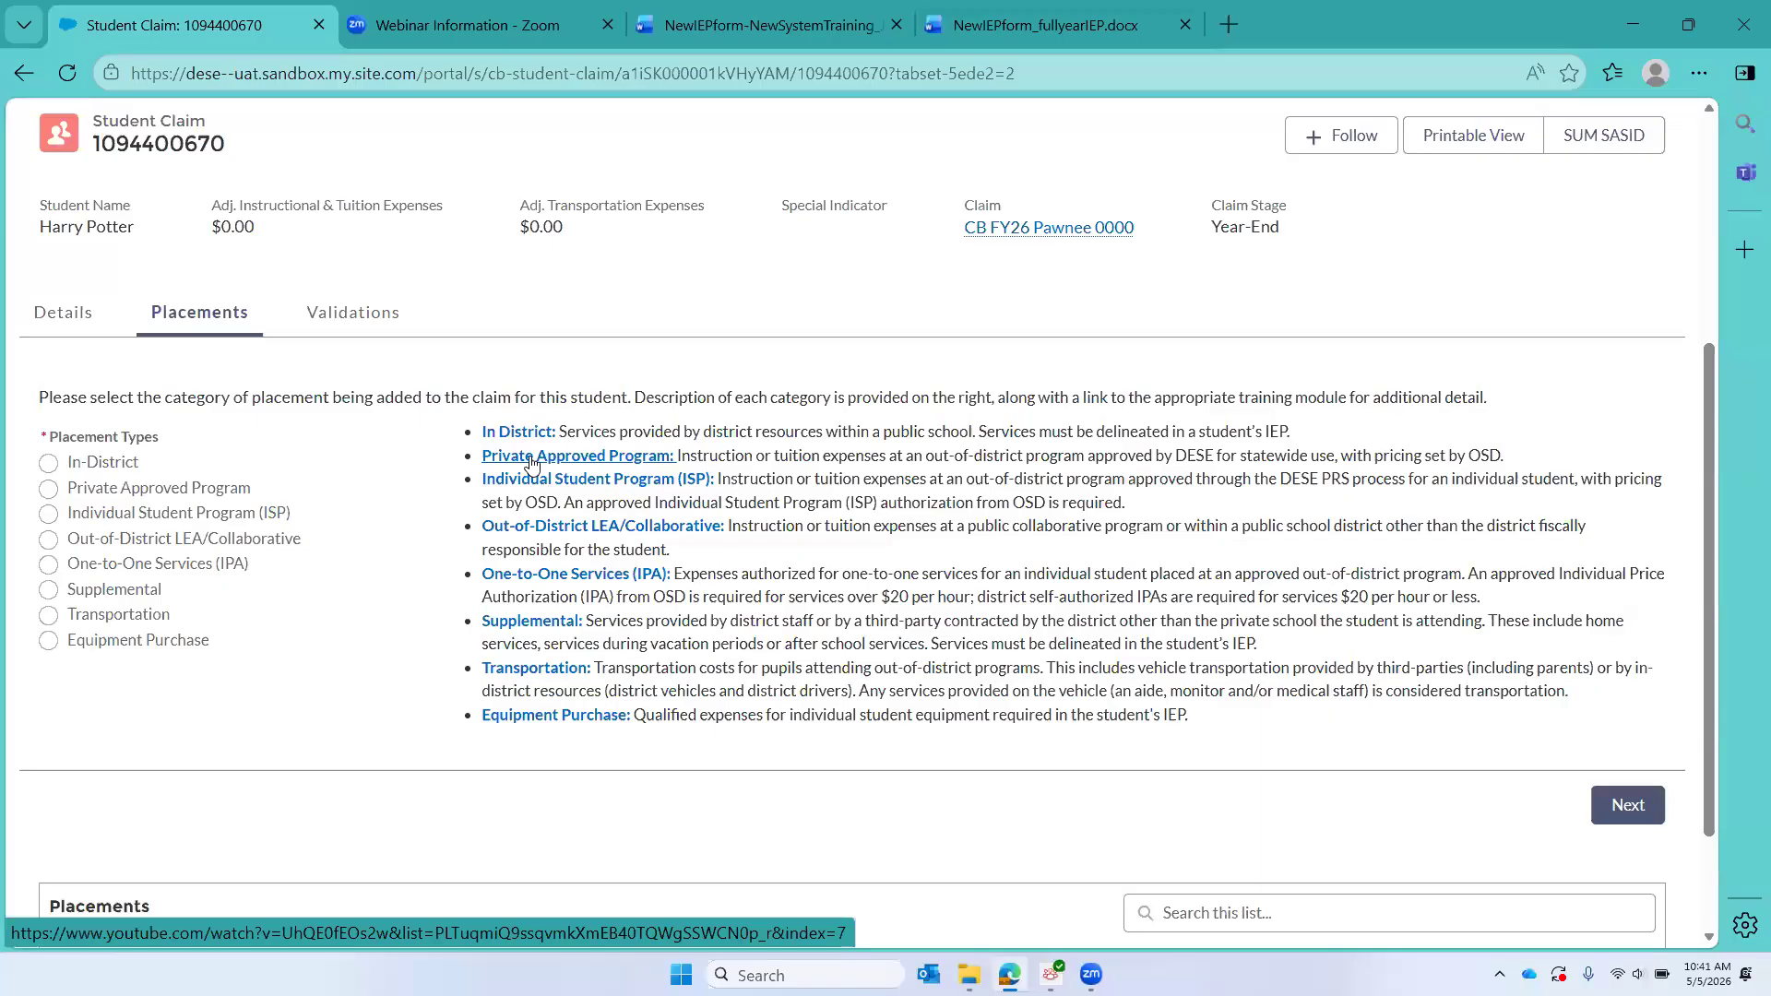
click(48, 463)
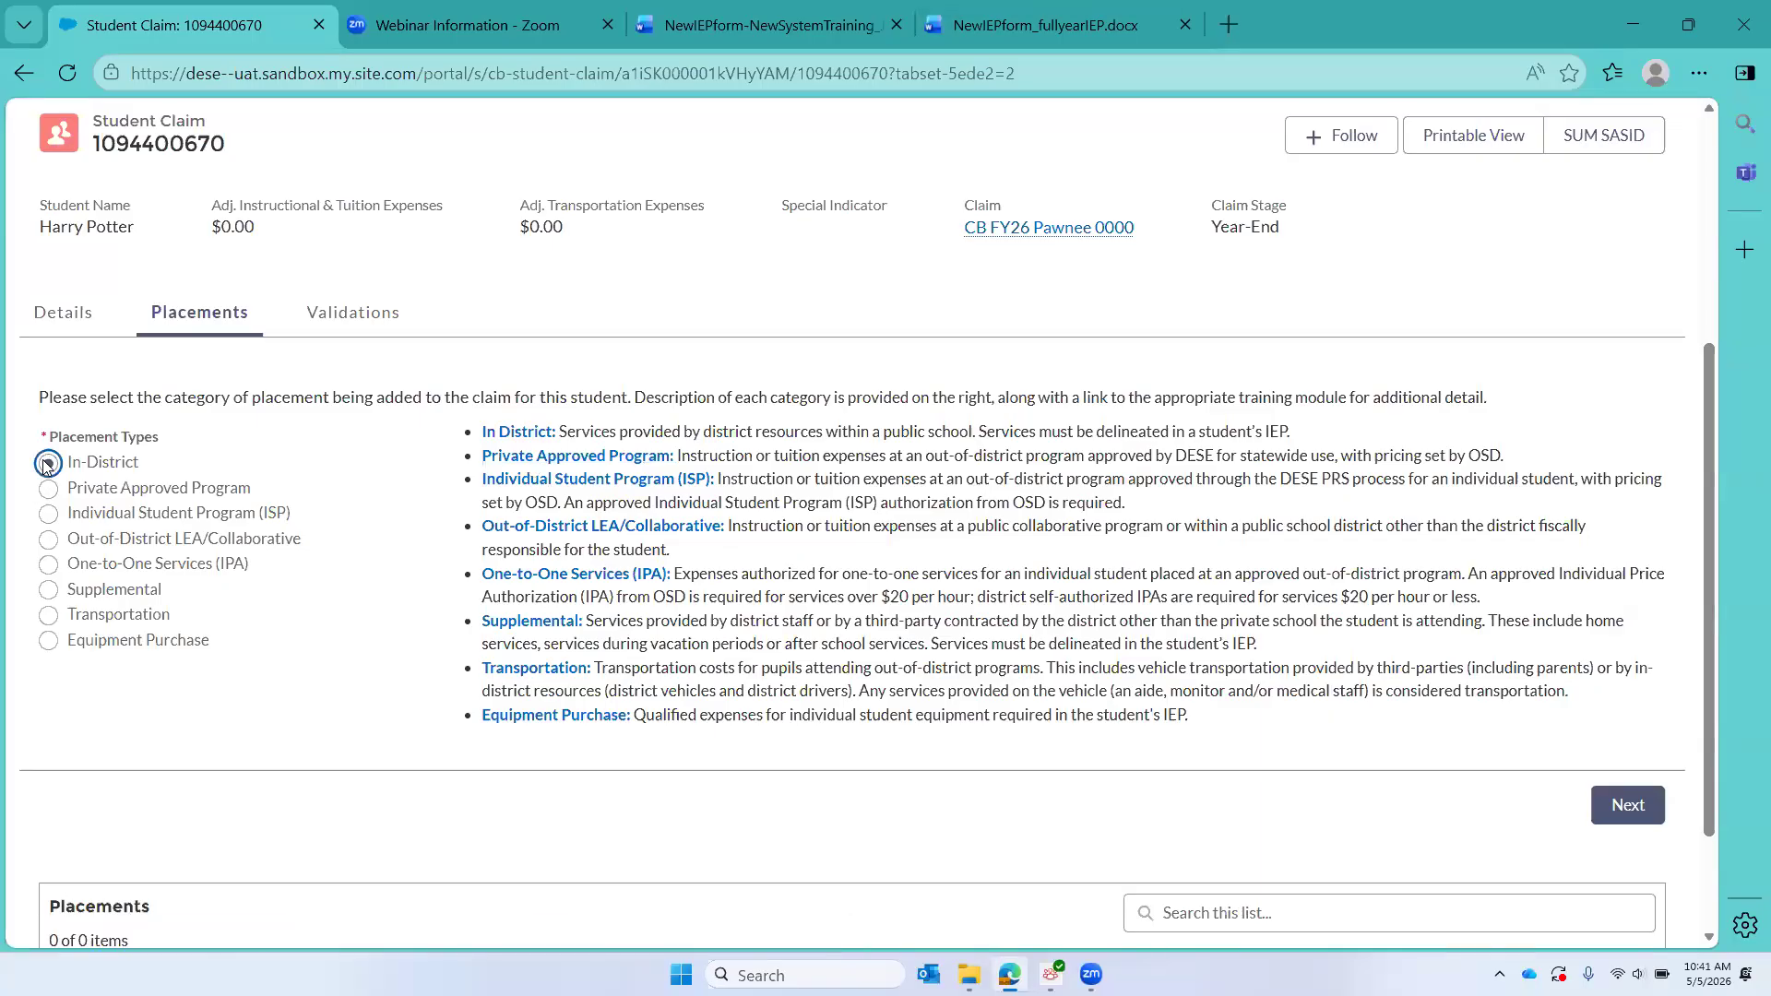
click(1628, 809)
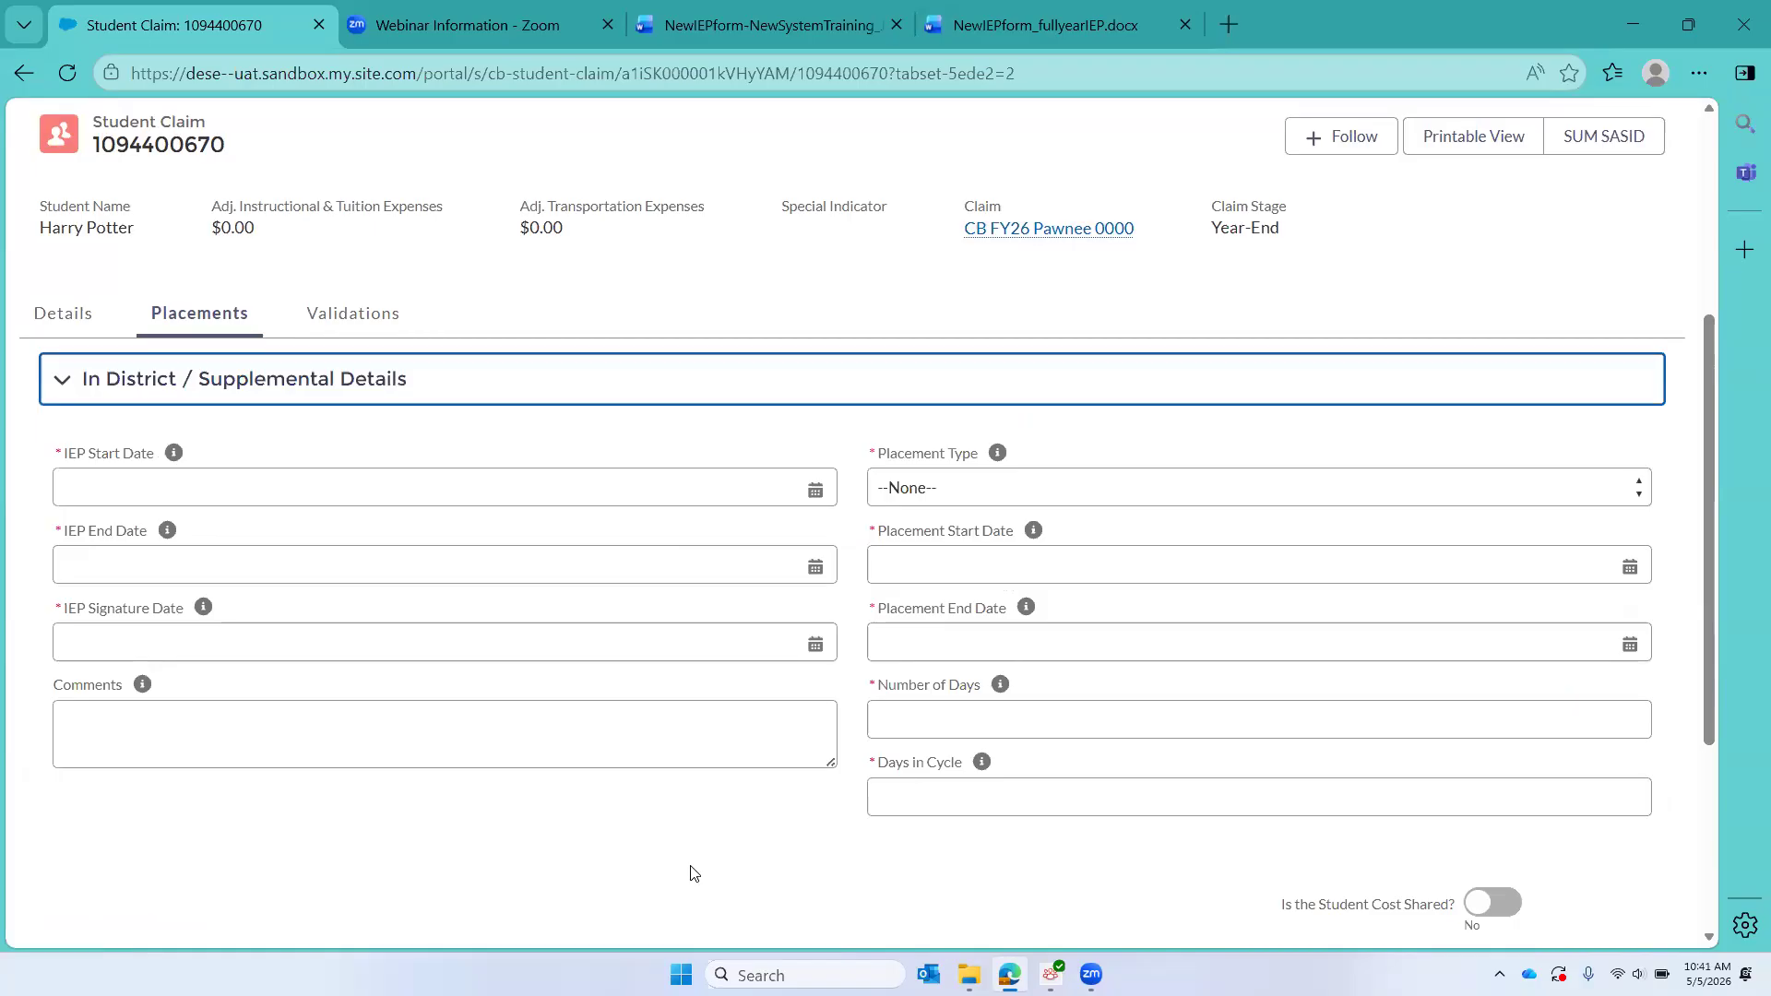
Step: Switch to the NewIEPform_fullyearIEP document and examine the school-year service delivery table's providers, frequencies, and start and end dates
click(1042, 26)
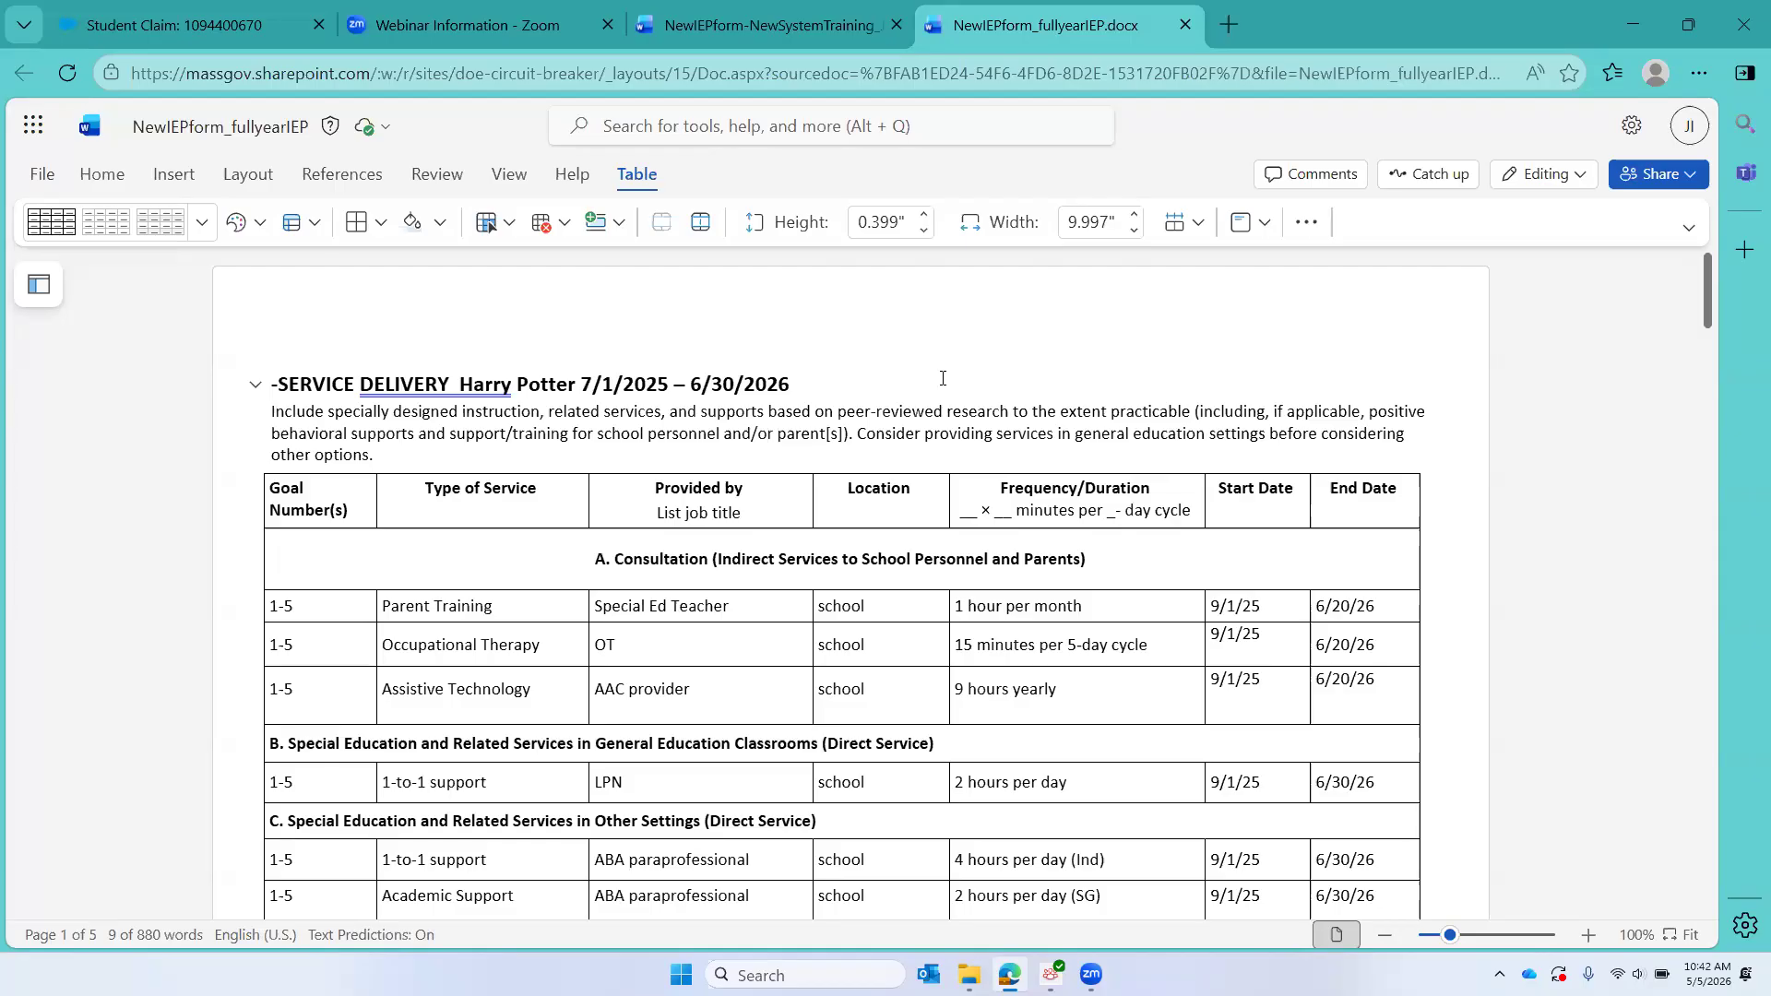
scroll(942, 378, down, 3)
scroll(942, 378, up, 2)
scroll(943, 378, down, 2)
scroll(942, 379, down, 3)
scroll(942, 378, up, 4)
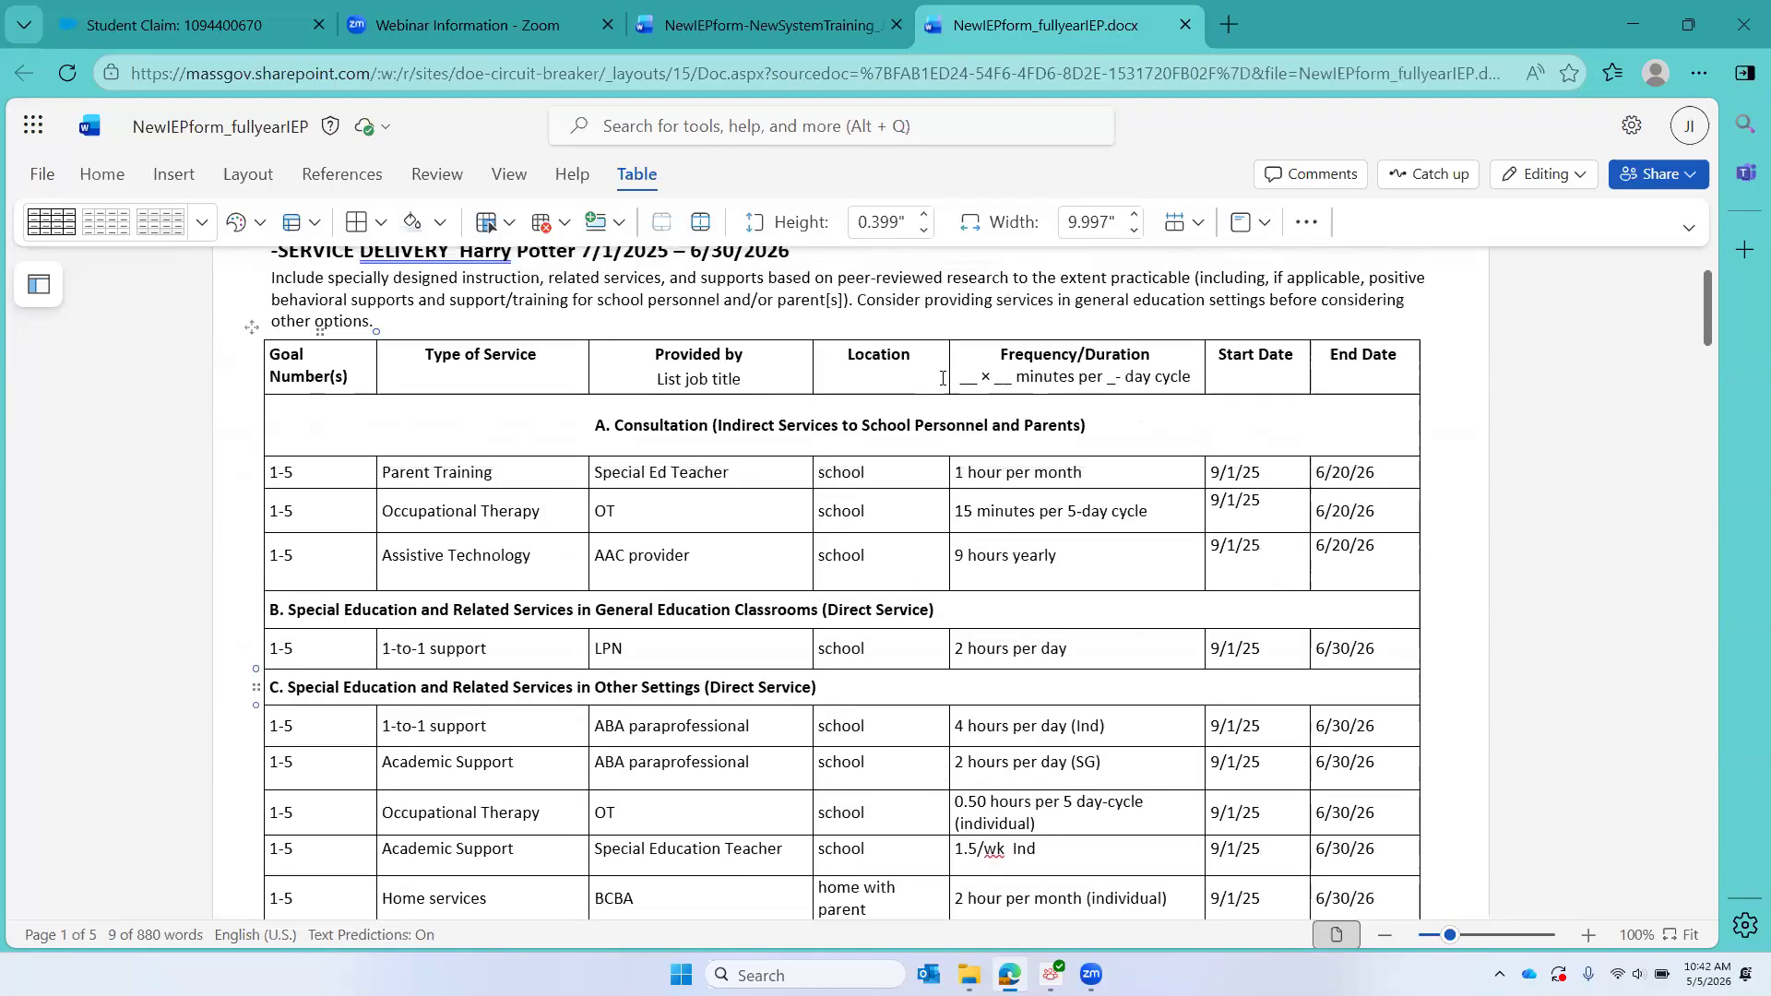
scroll(942, 378, up, 1)
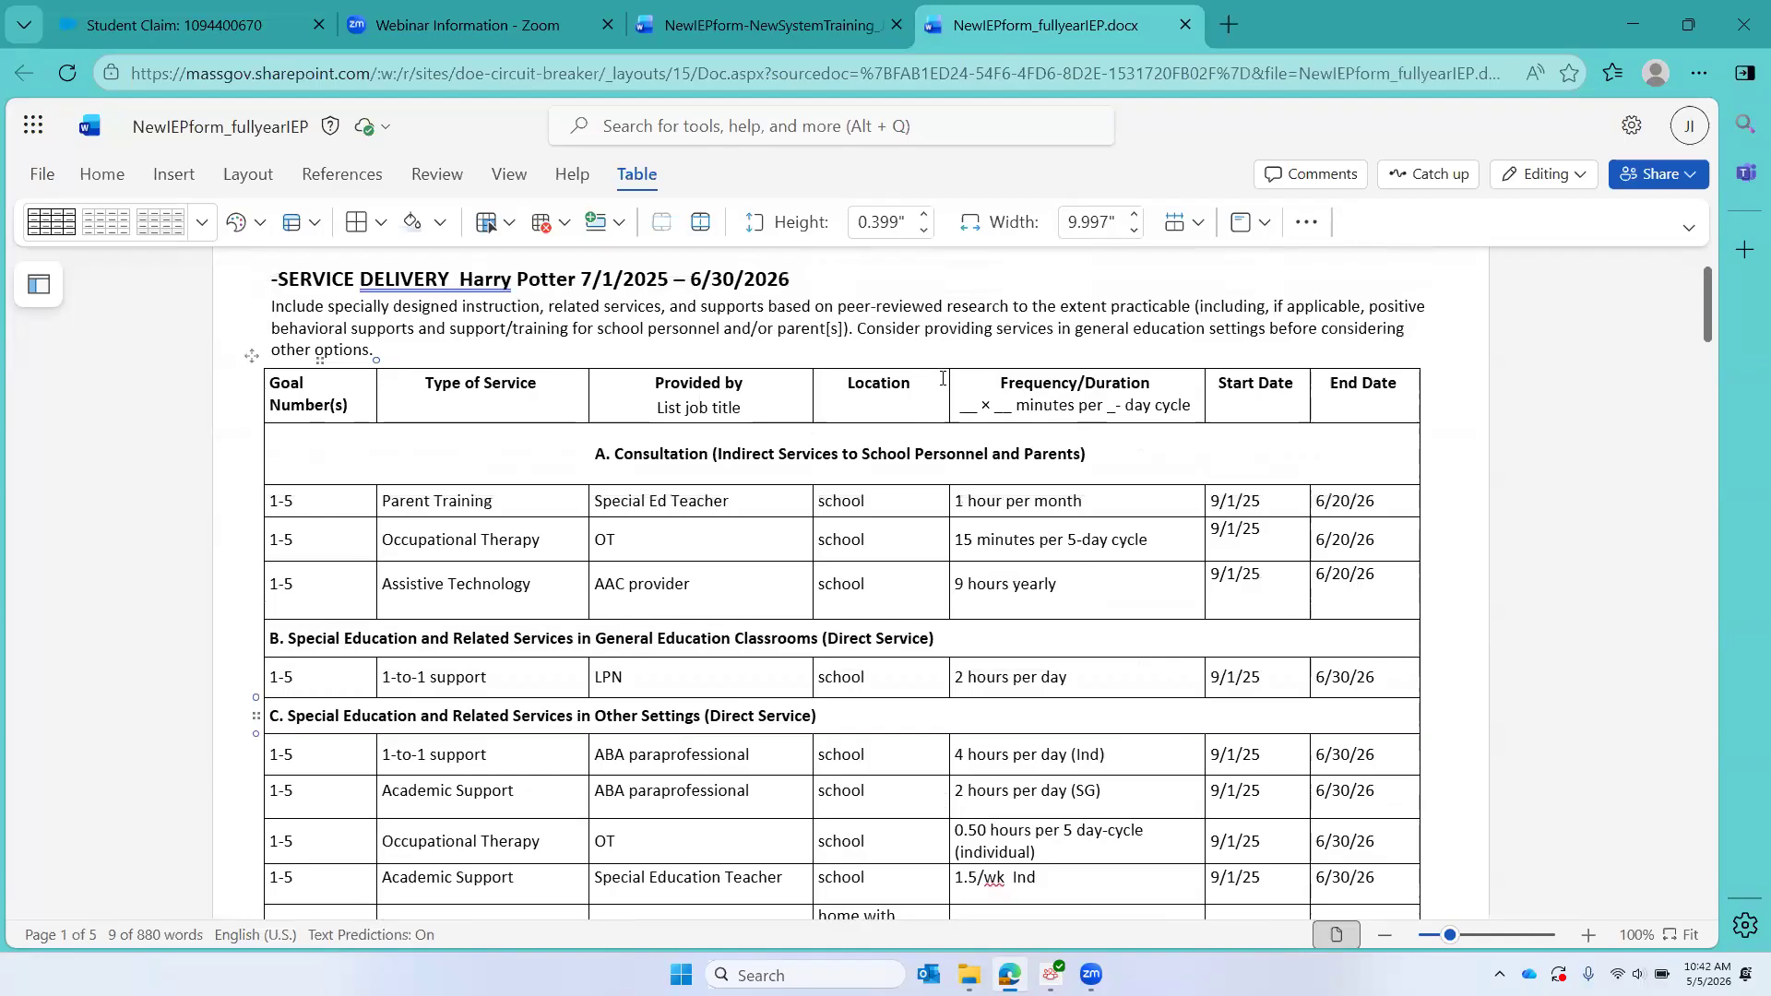
scroll(942, 378, down, 3)
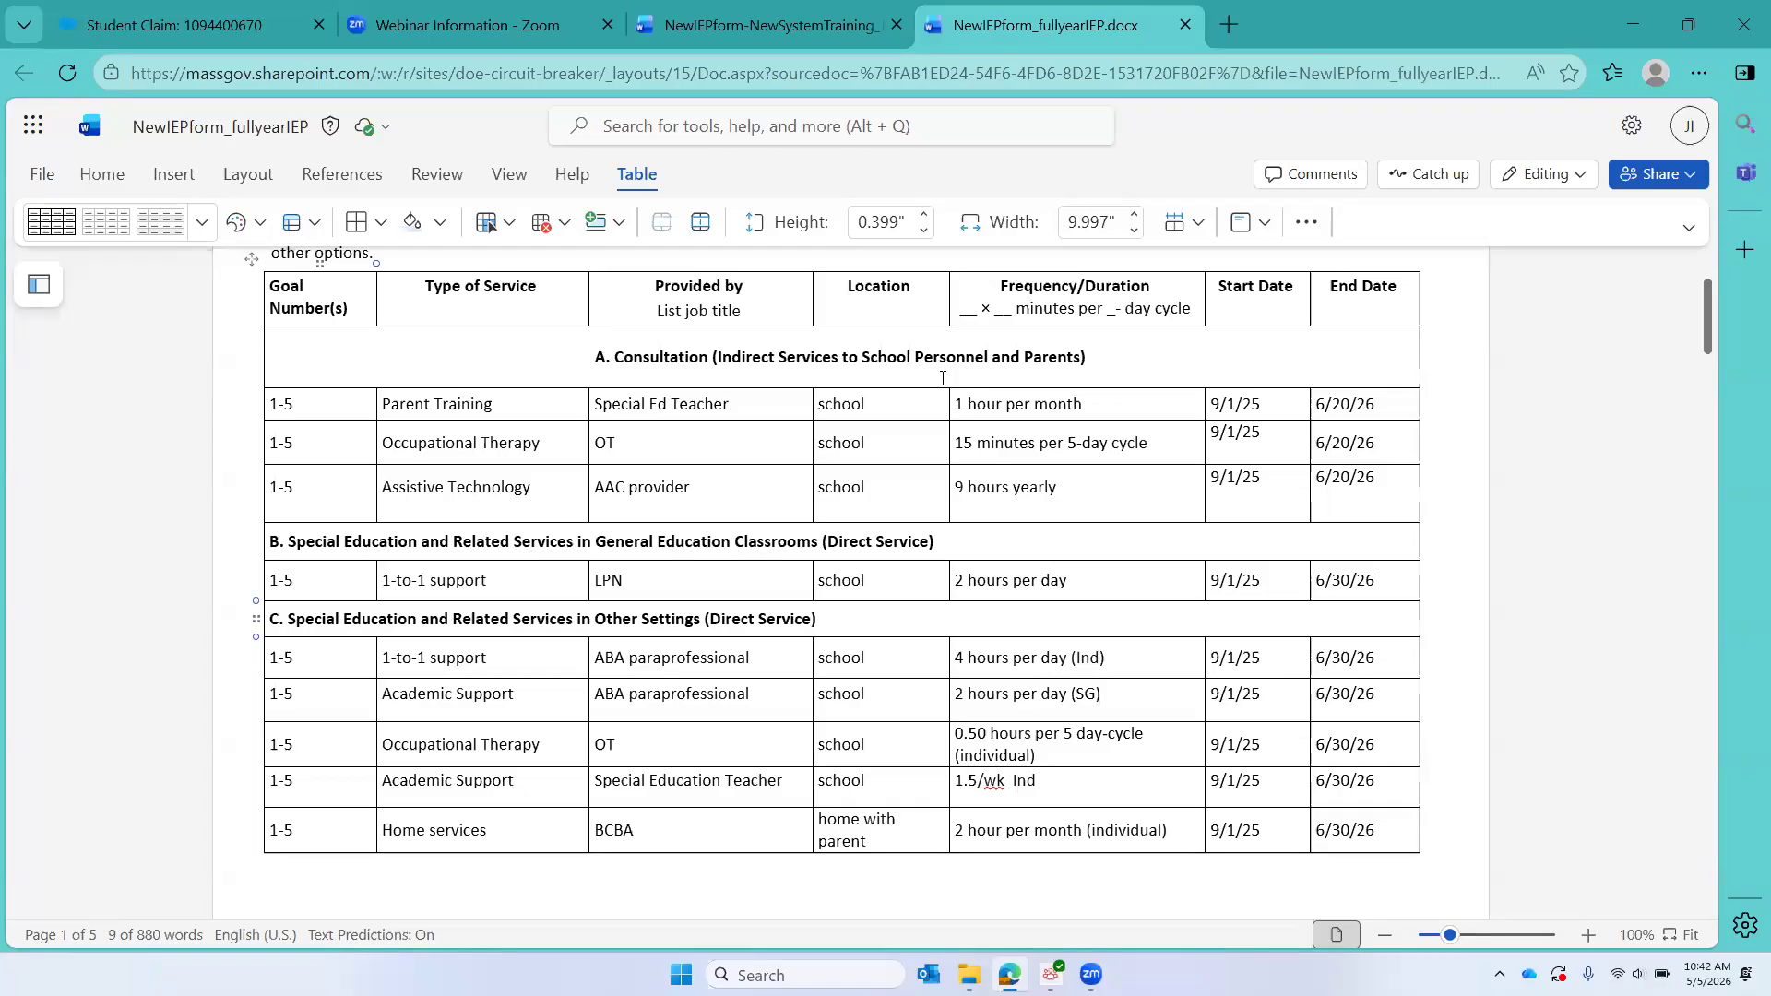
scroll(942, 378, down, 1)
scroll(943, 378, up, 1)
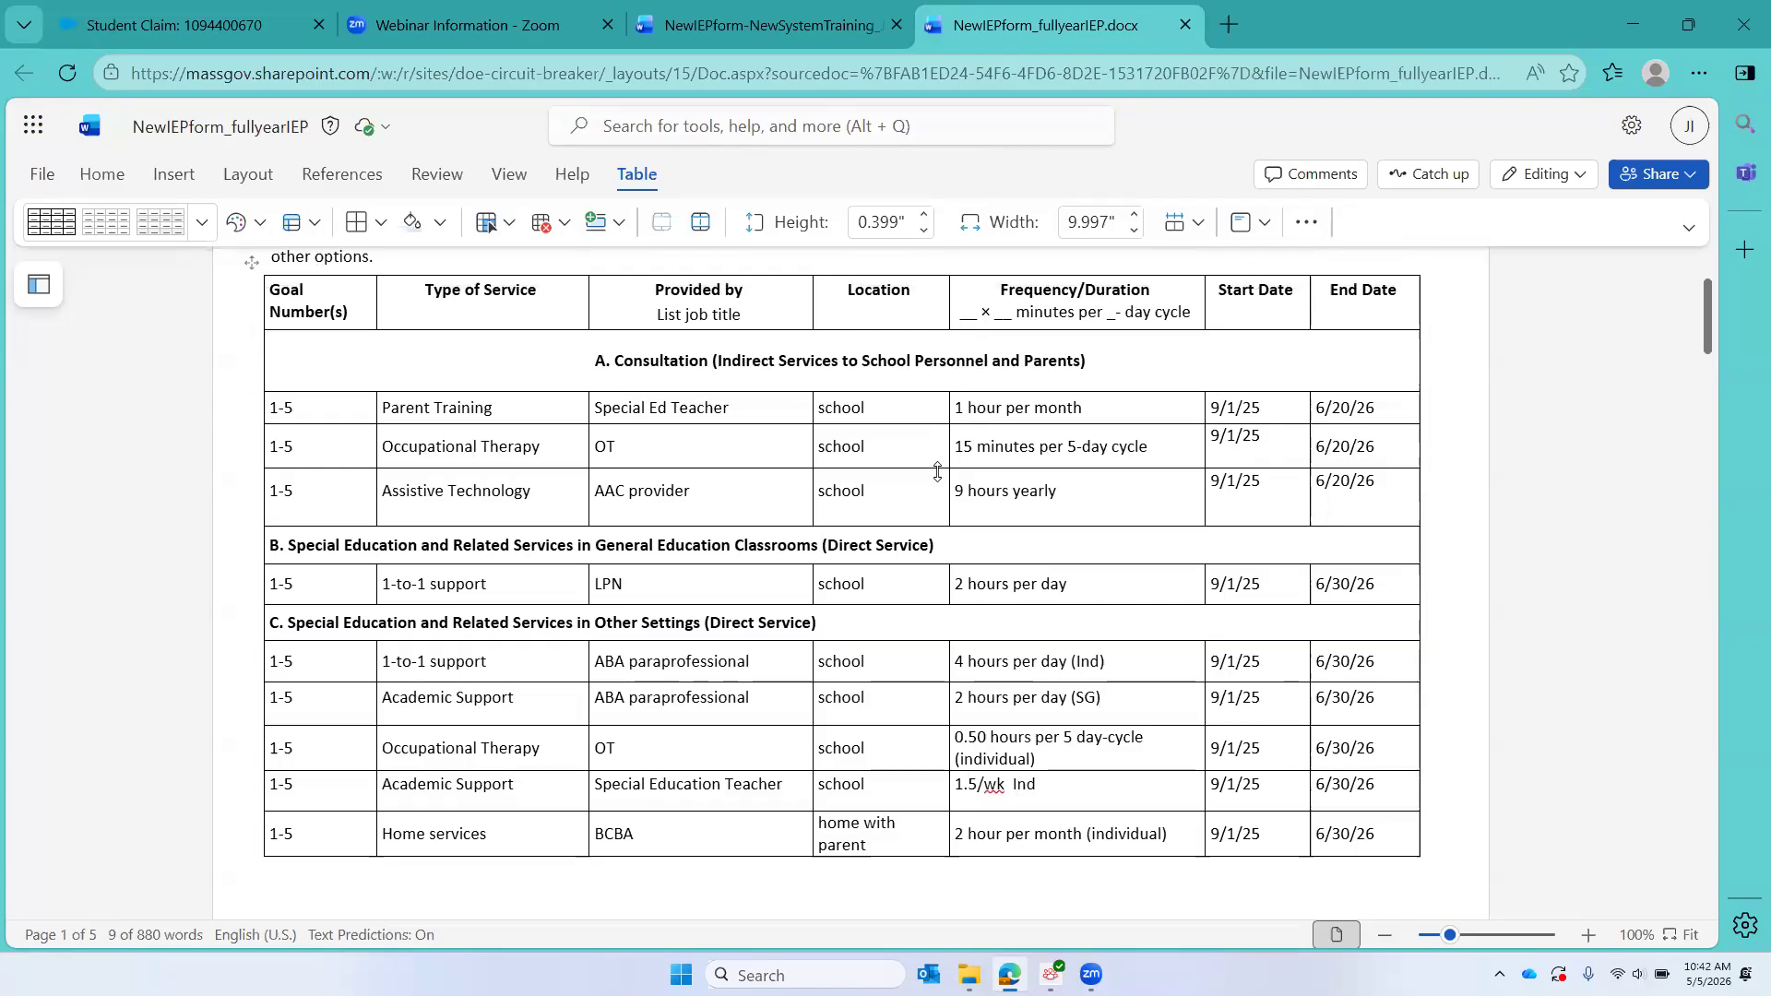
scroll(937, 471, down, 3)
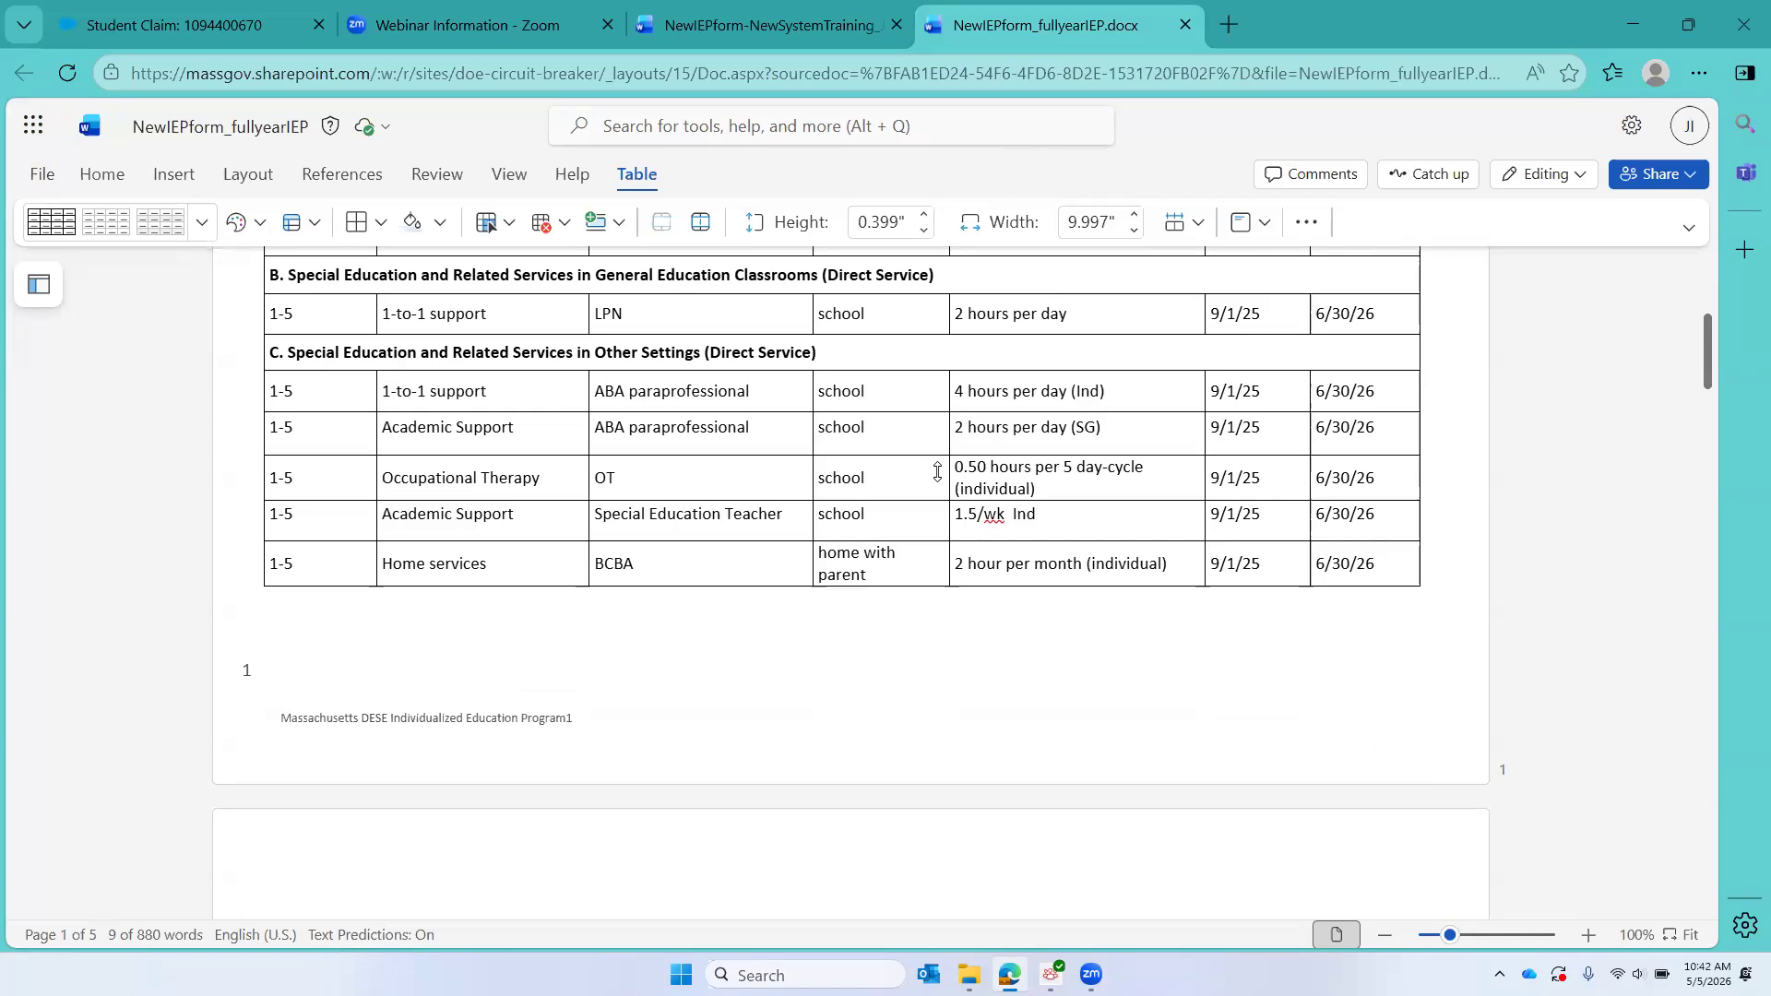
scroll(937, 472, up, 3)
scroll(937, 471, down, 9)
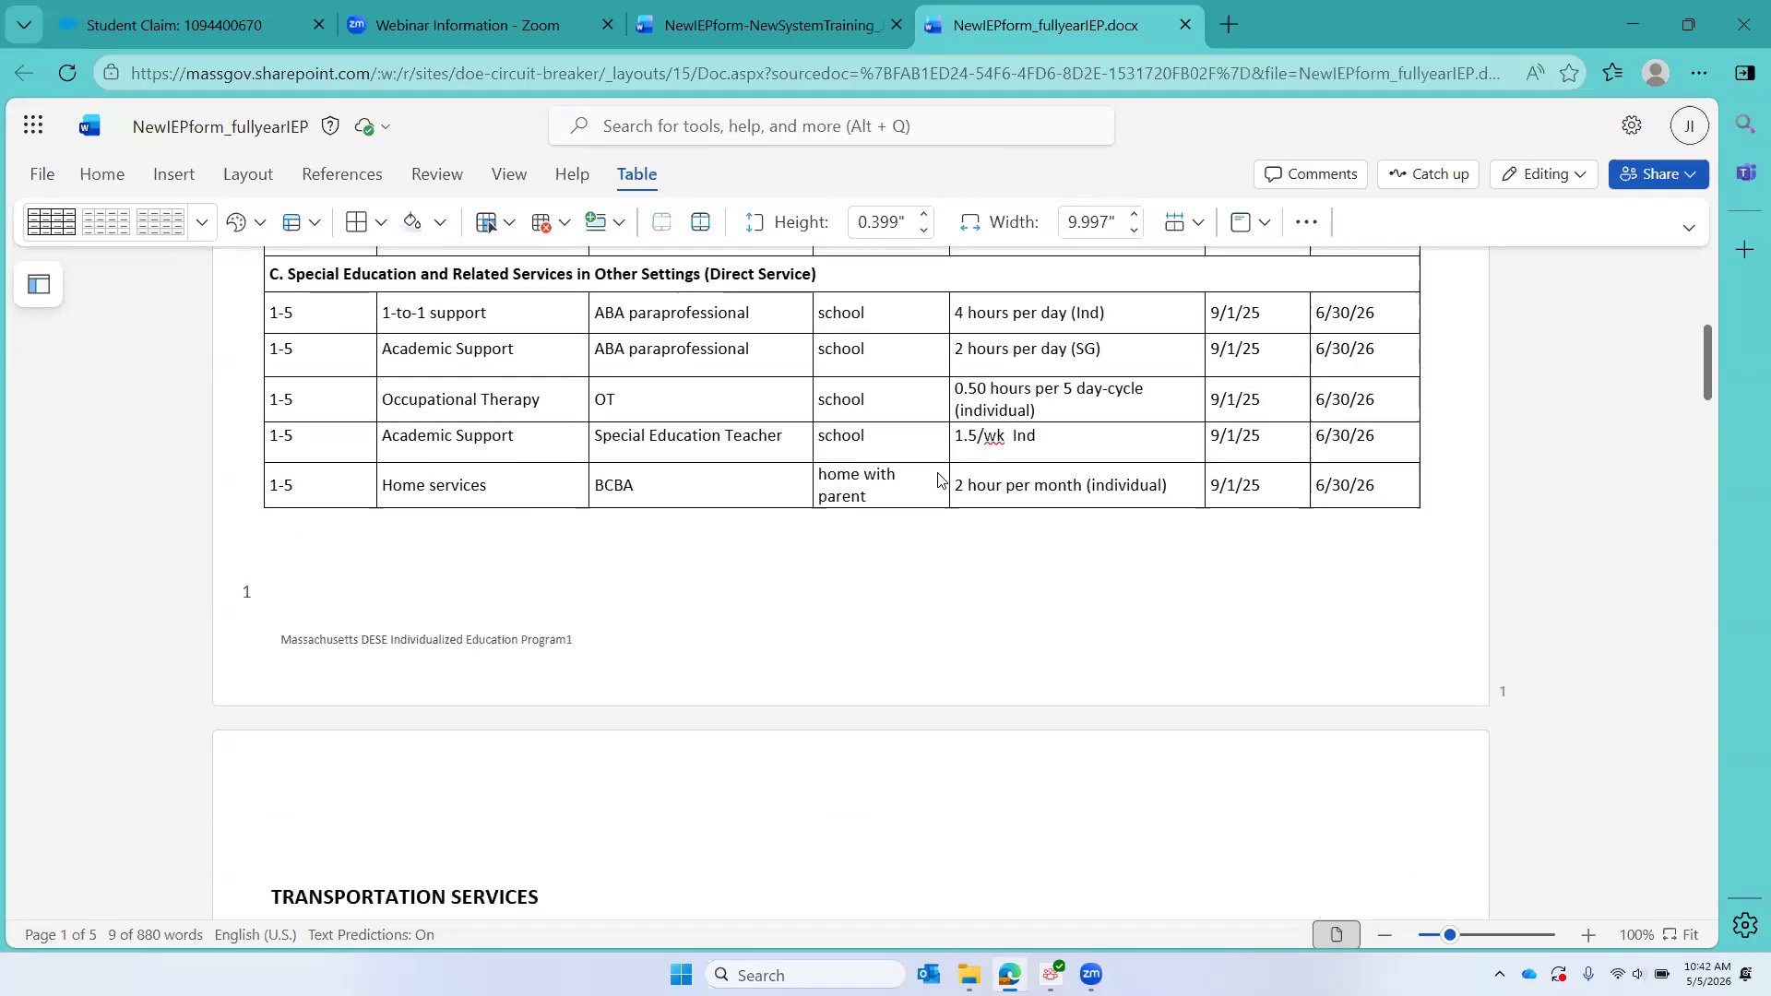
Step: Examine the IEP's transportation, extended school year services, additional information and parent signature date
scroll(937, 472, down, 5)
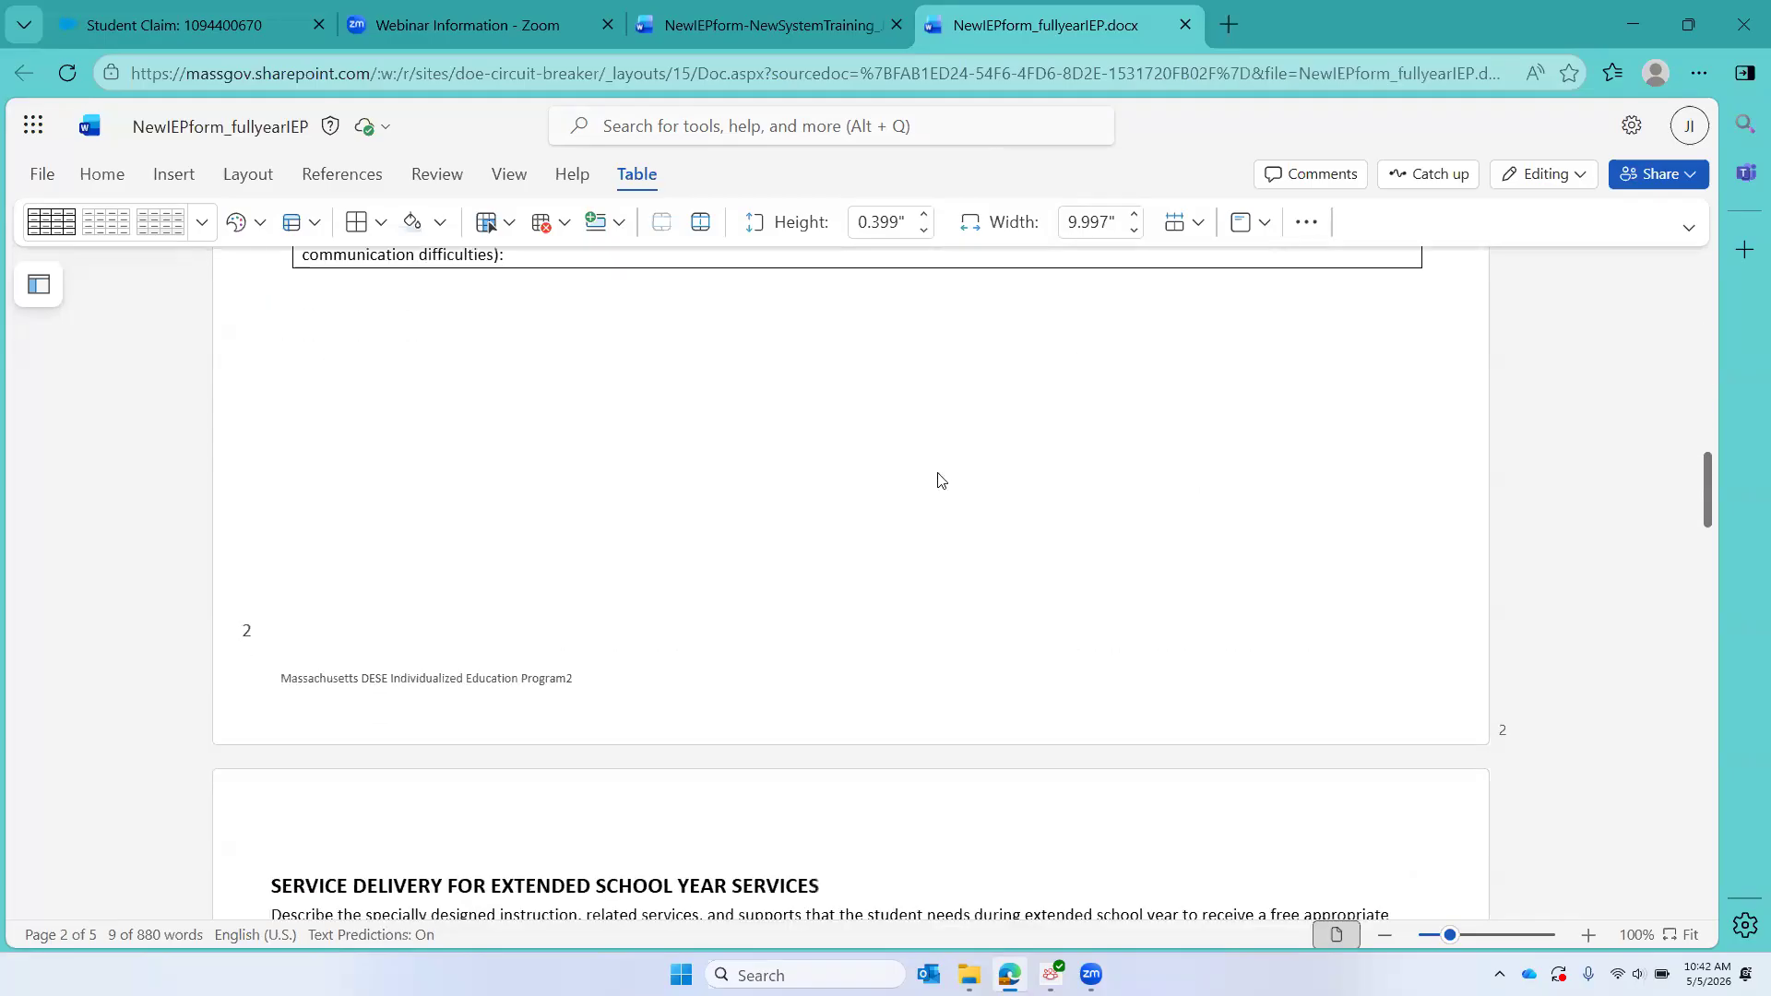
scroll(939, 478, down, 6)
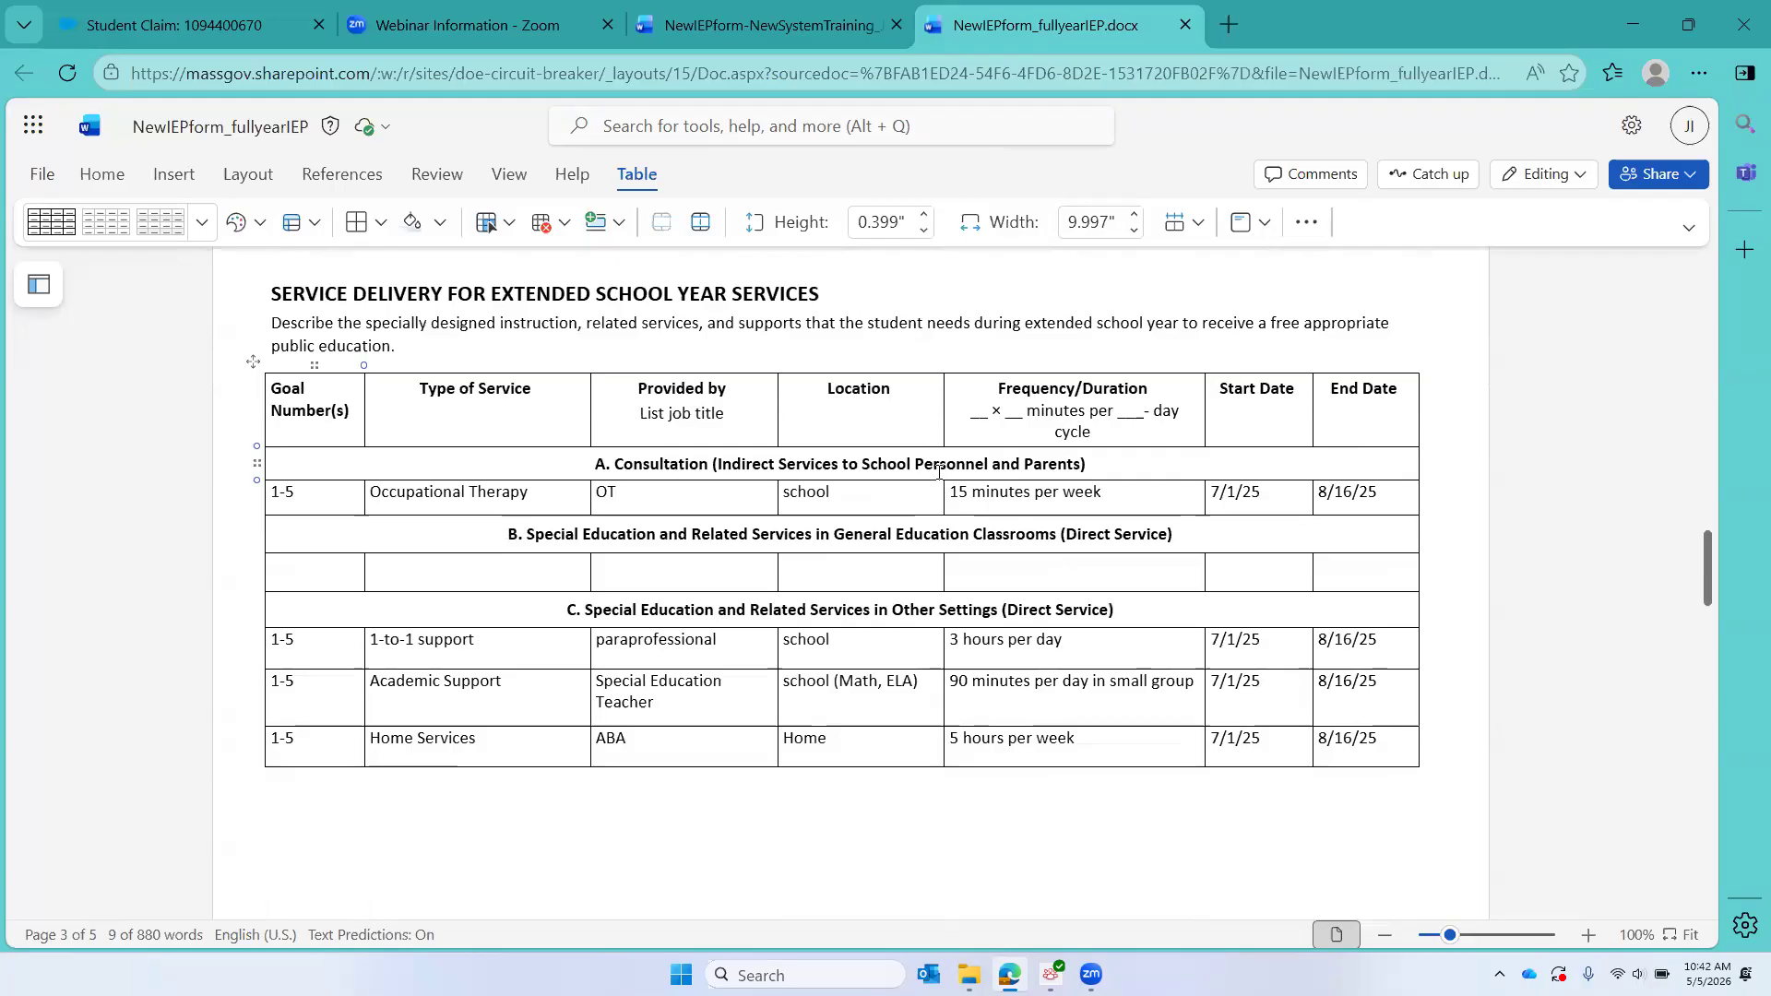
scroll(939, 472, down, 13)
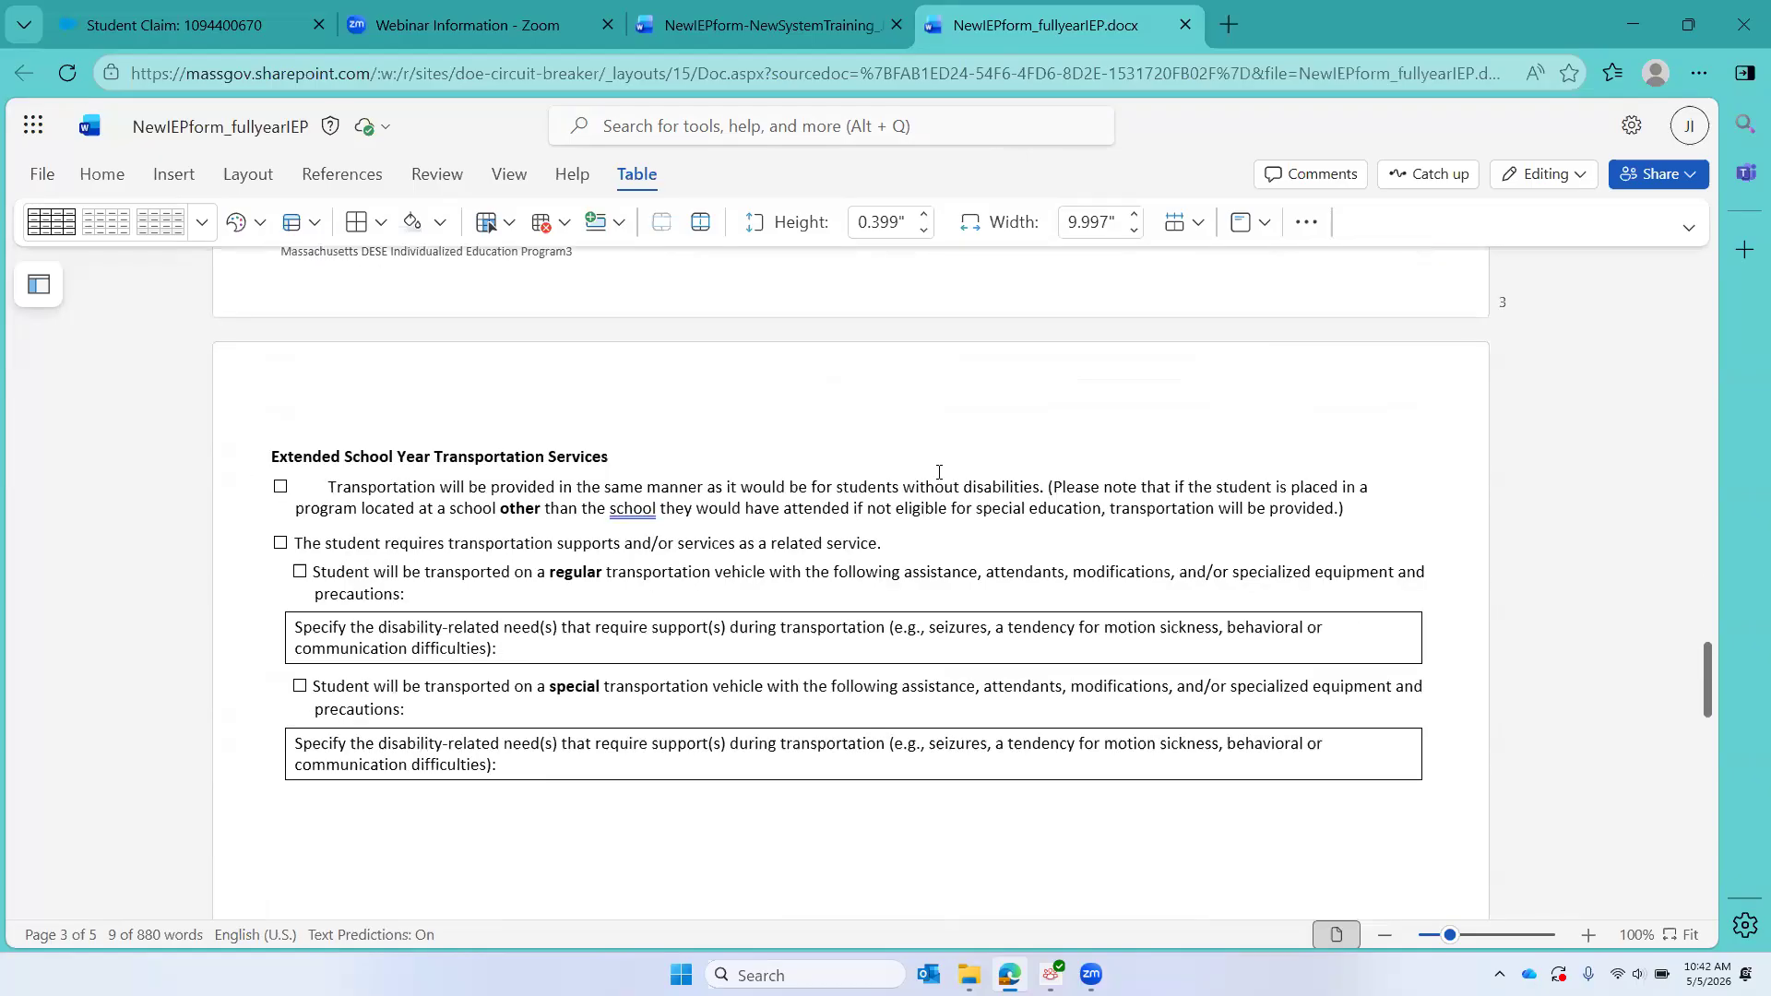
scroll(939, 480, down, 15)
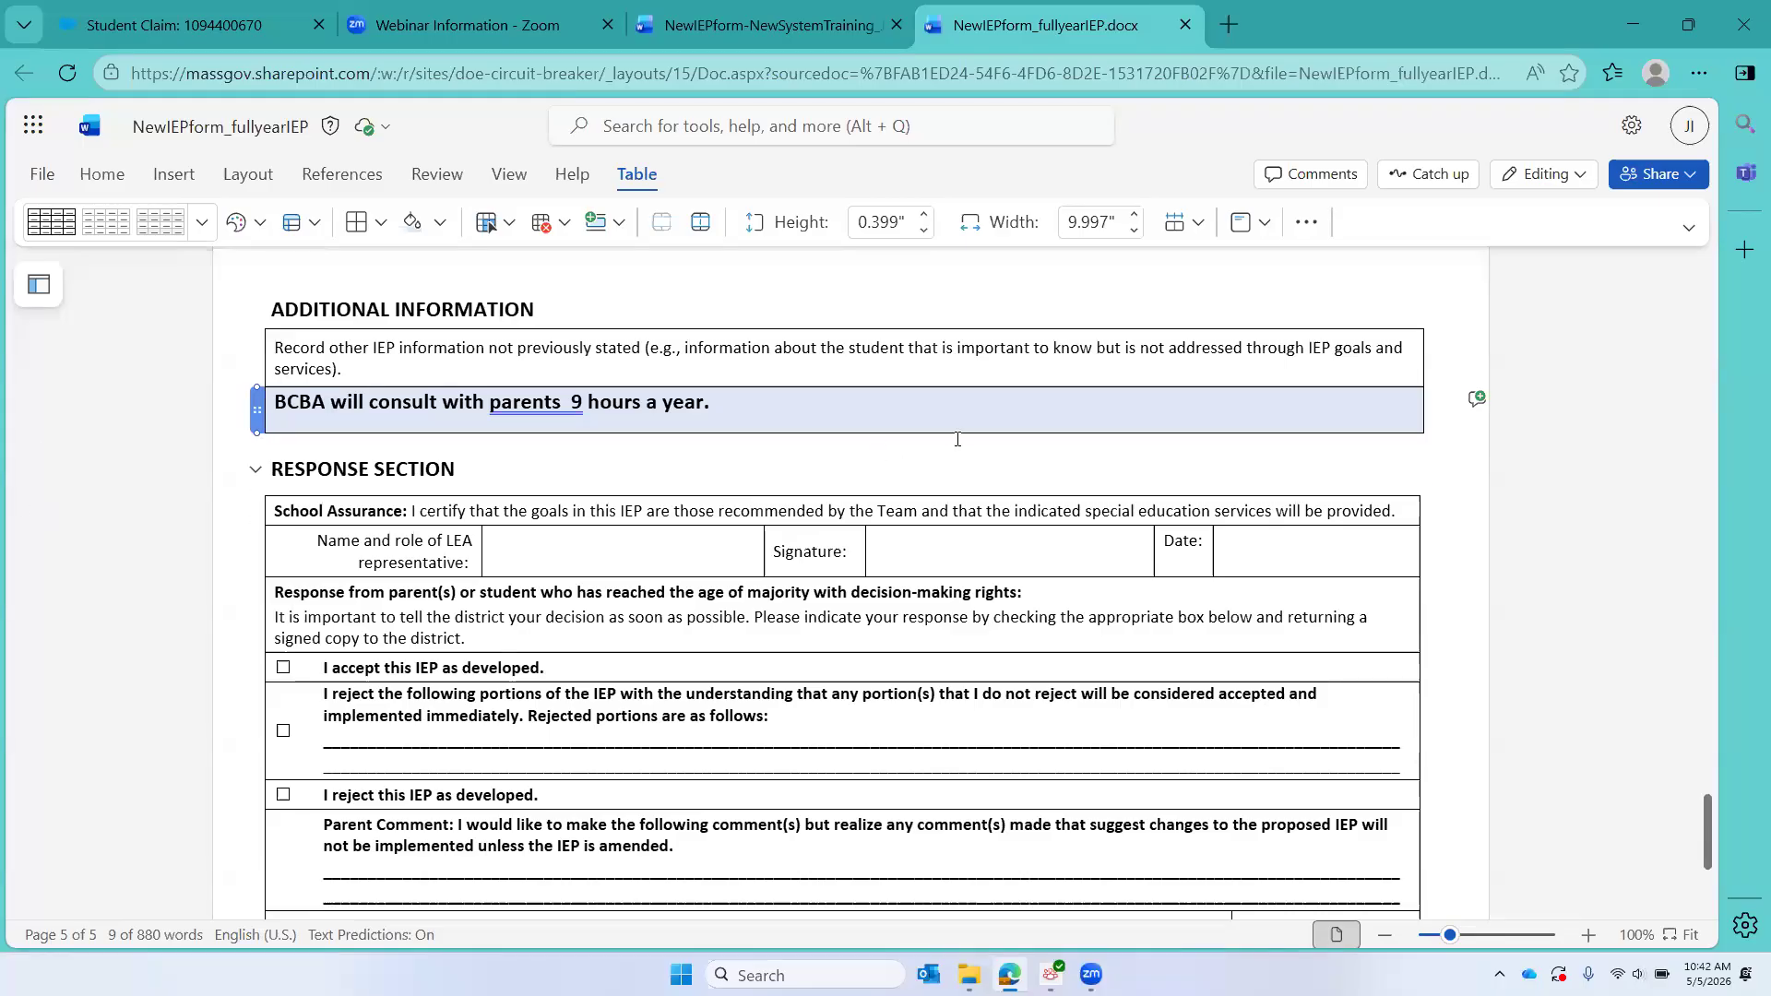
scroll(958, 439, down, 3)
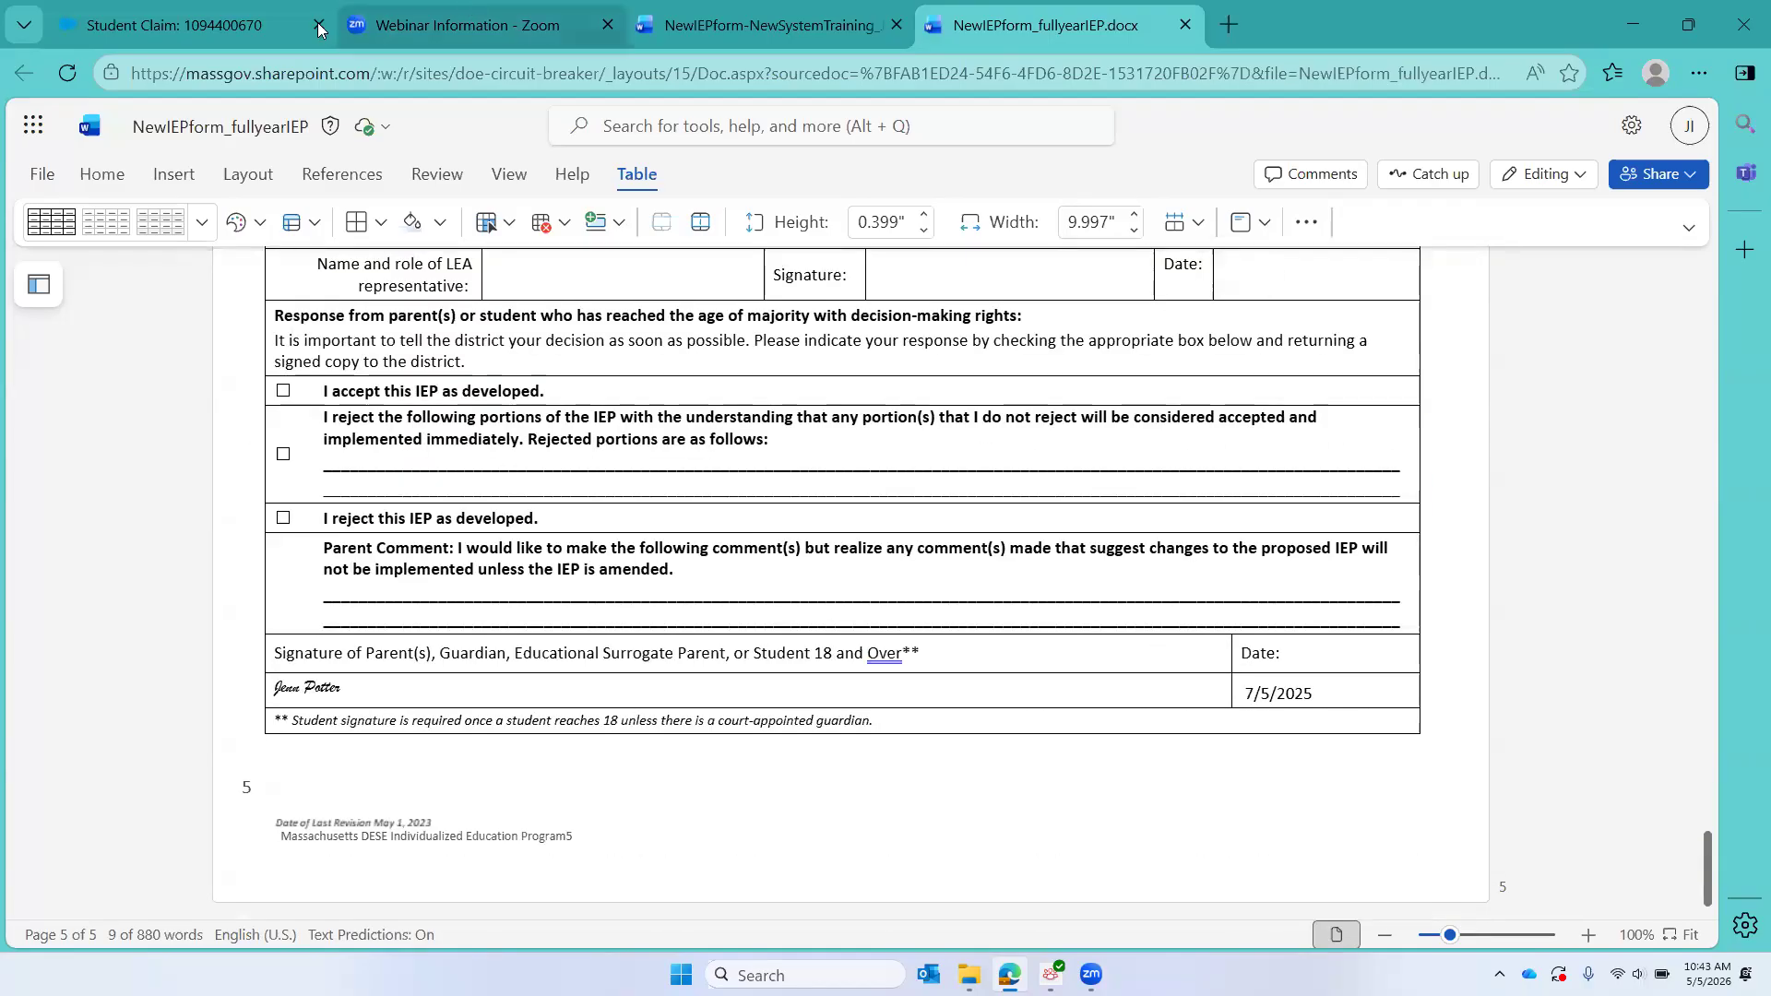
Step: Back in the student claim's placement form, set the IEP start date to 7/1/2025 and the IEP end date to 6/30/2026
click(168, 22)
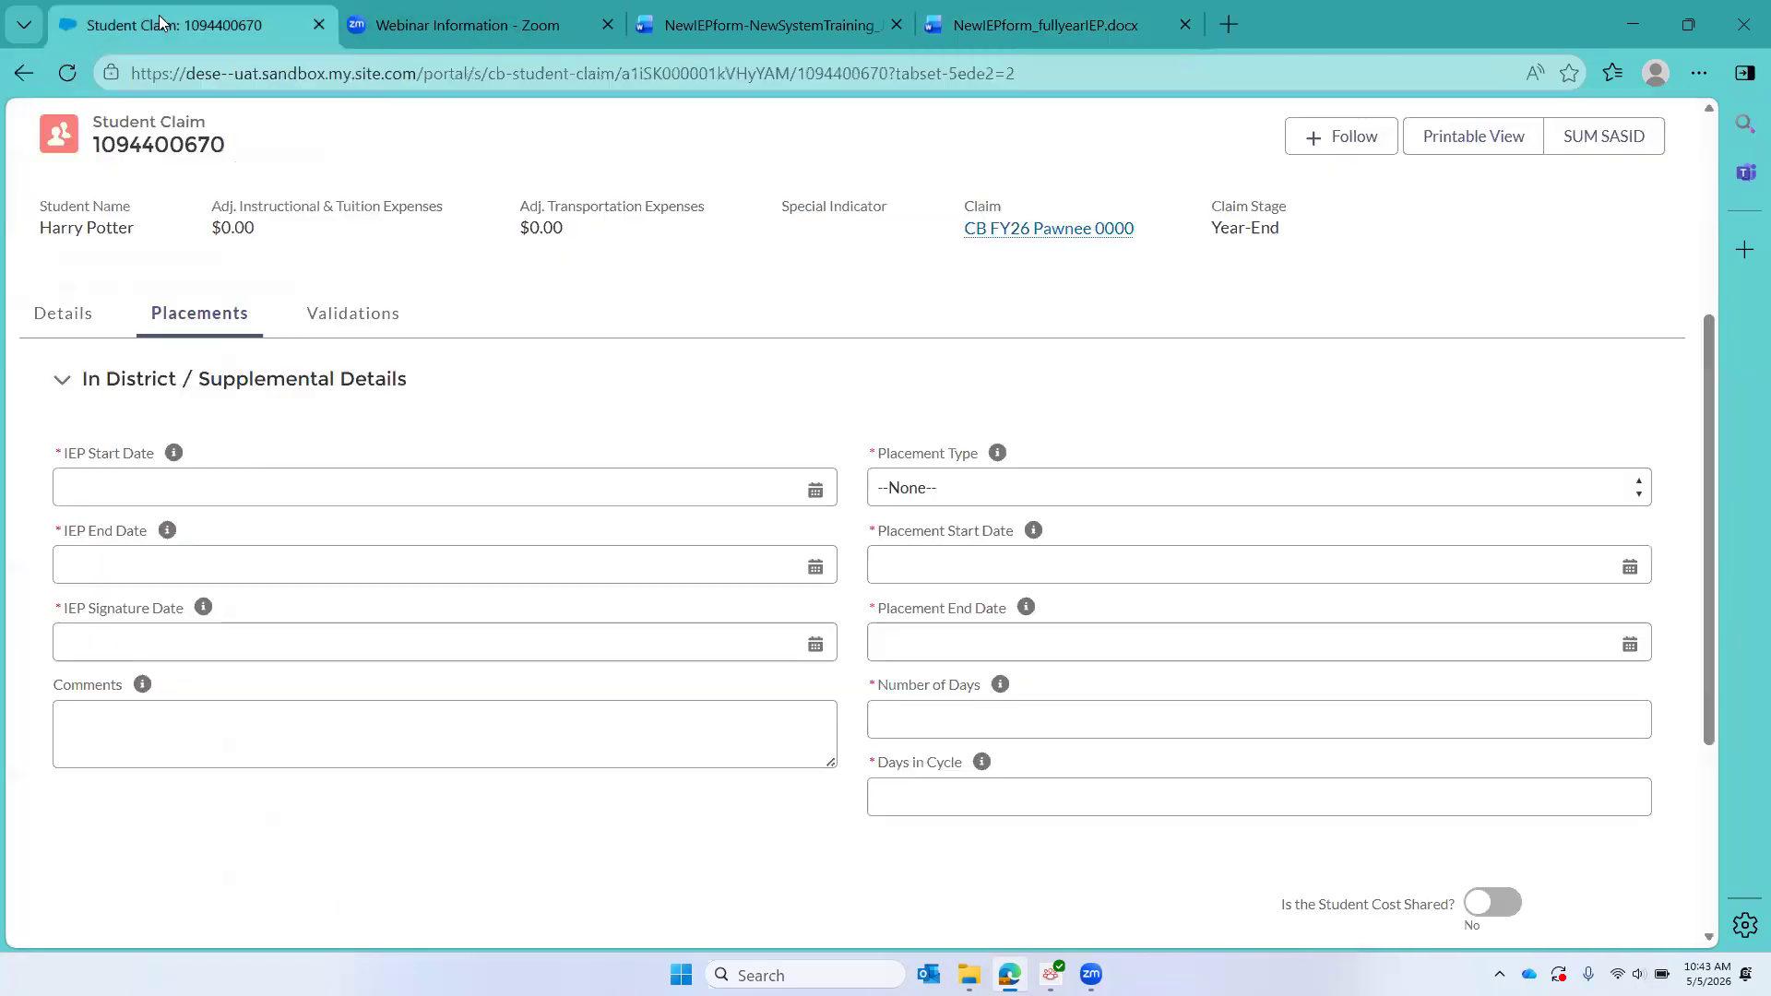
click(214, 498)
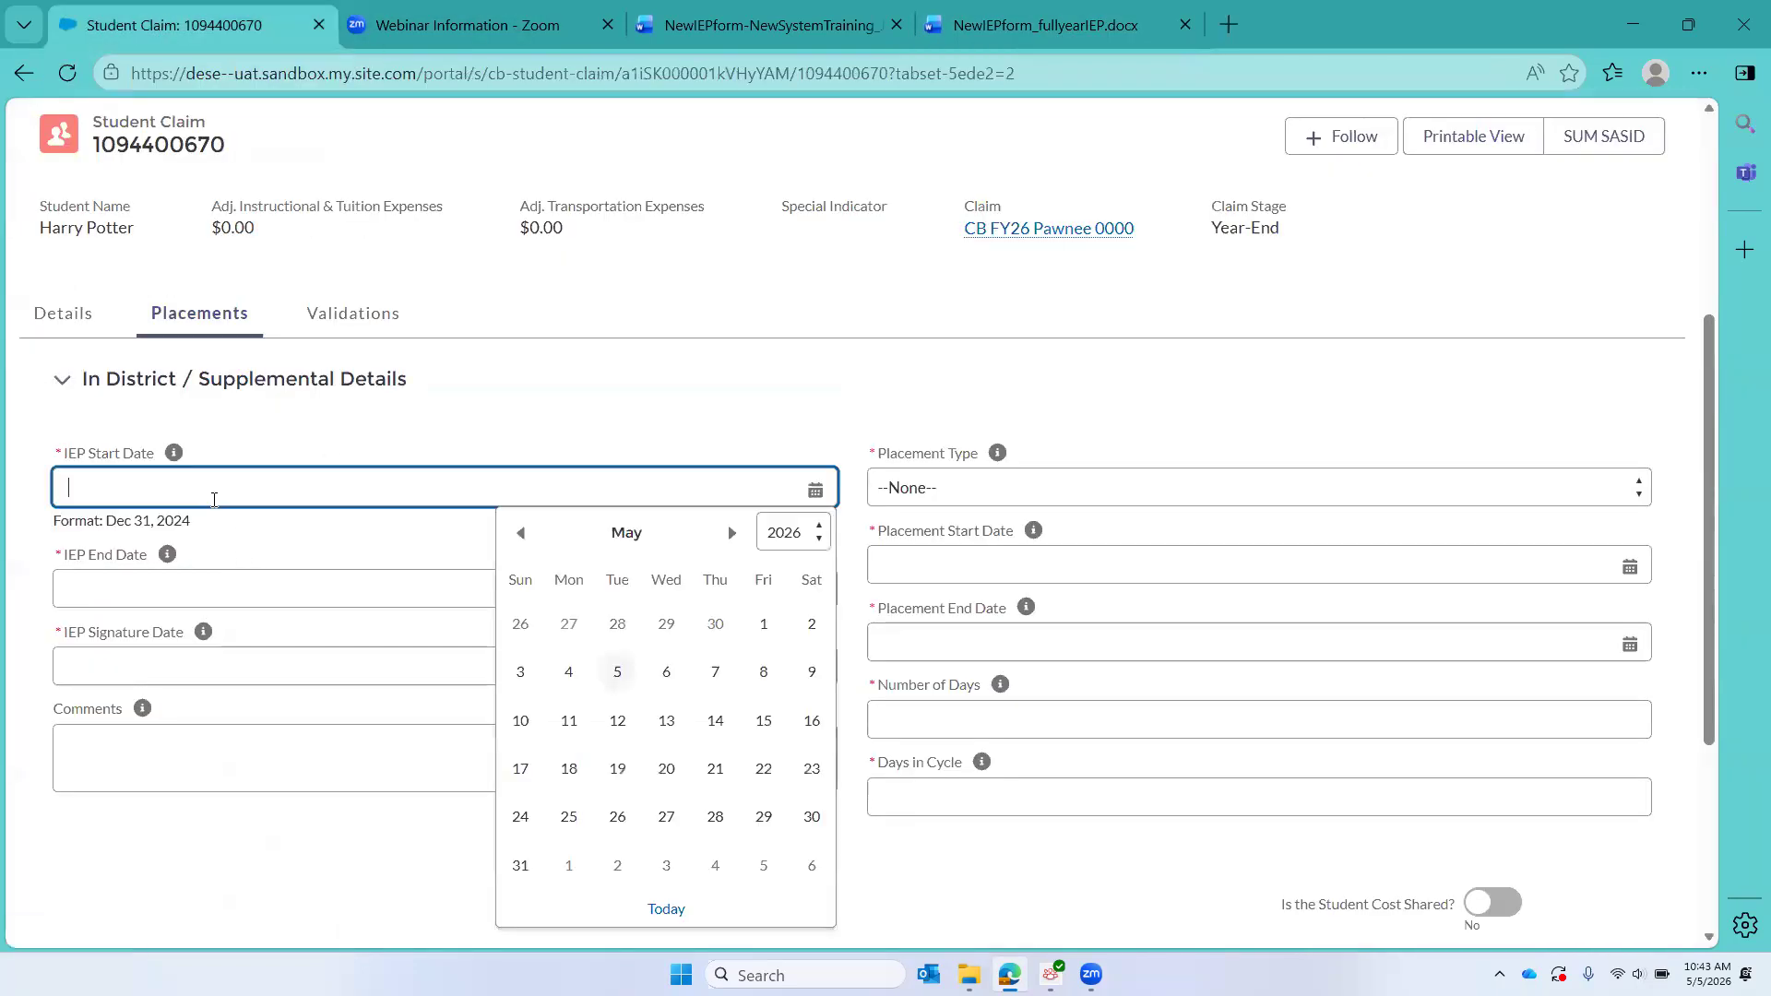
text(7/1)
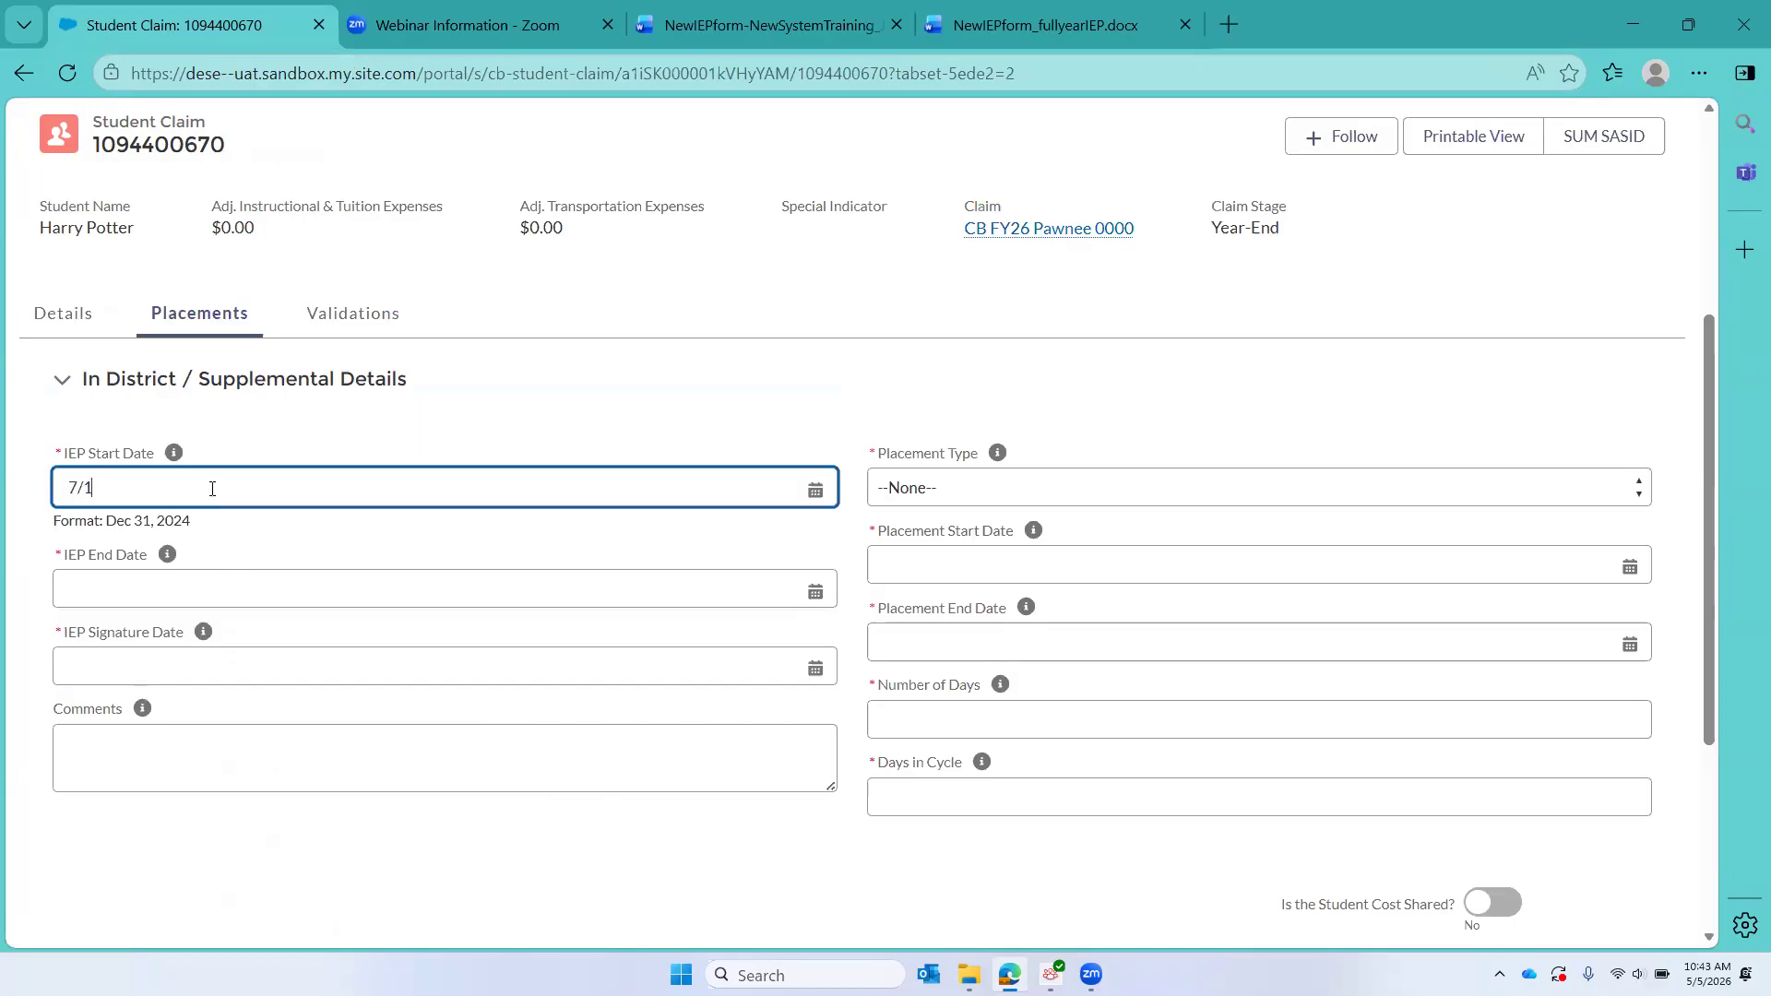
text(/2026)
key(BackSpace)
text(5)
click(109, 595)
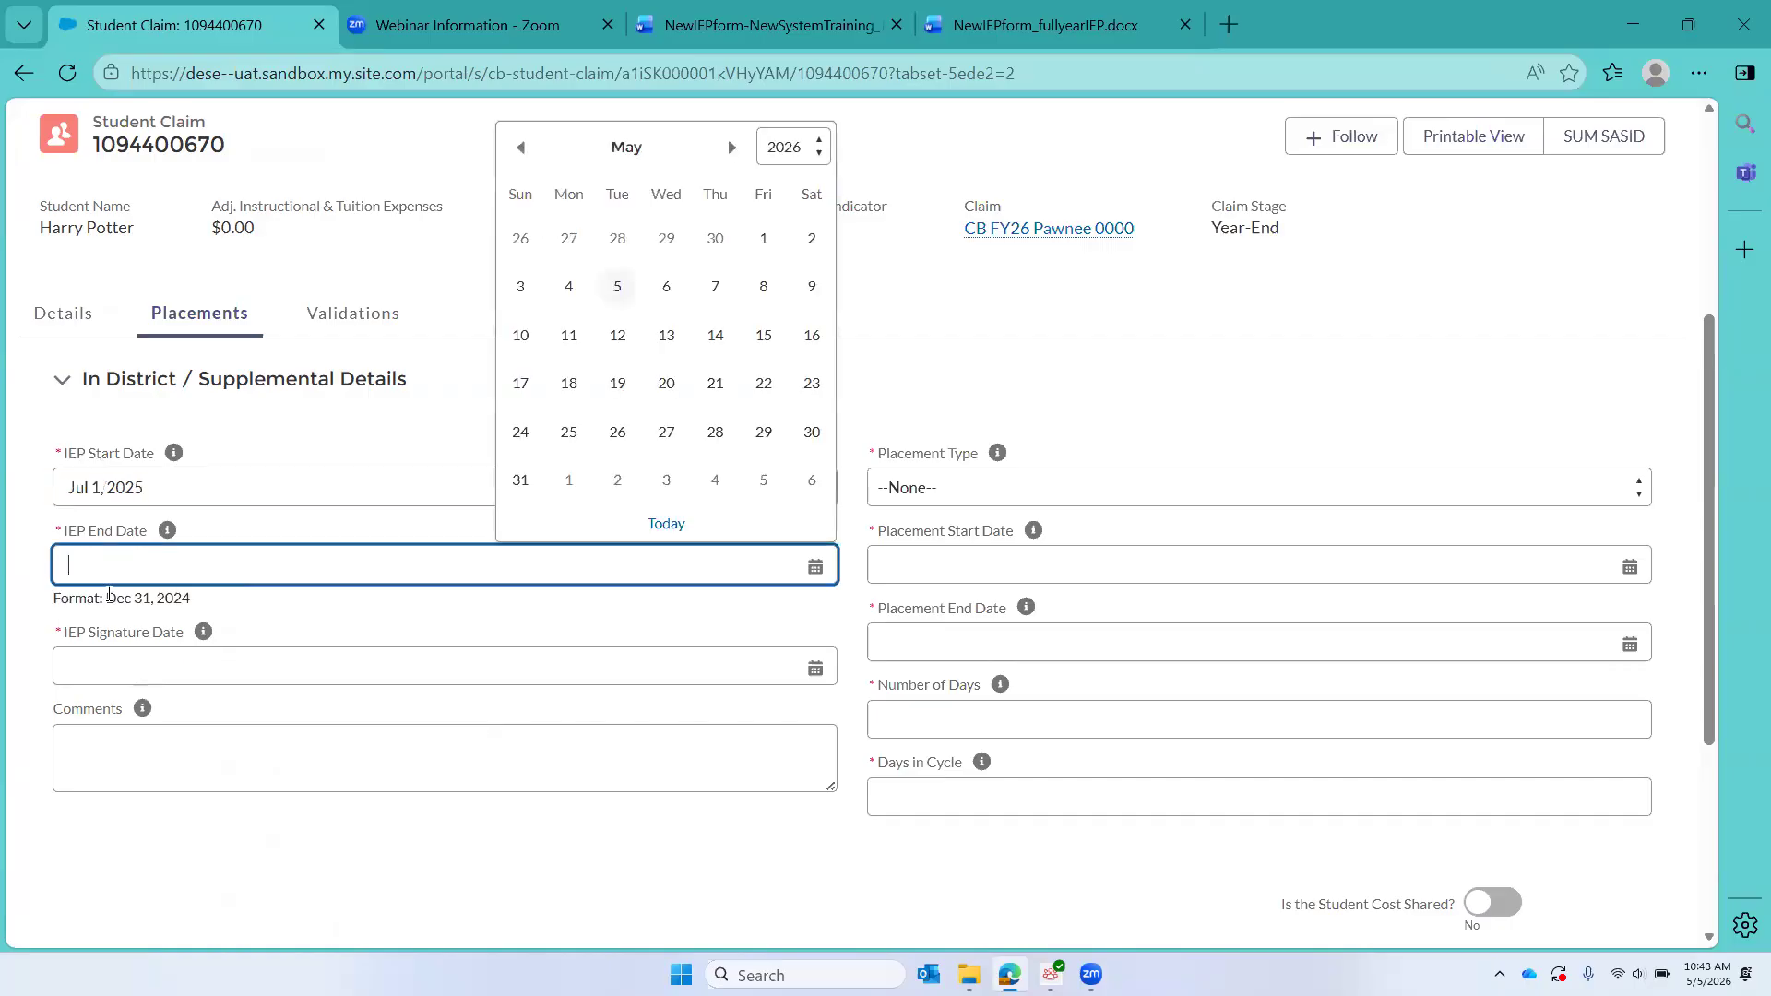
text(6/30/2026)
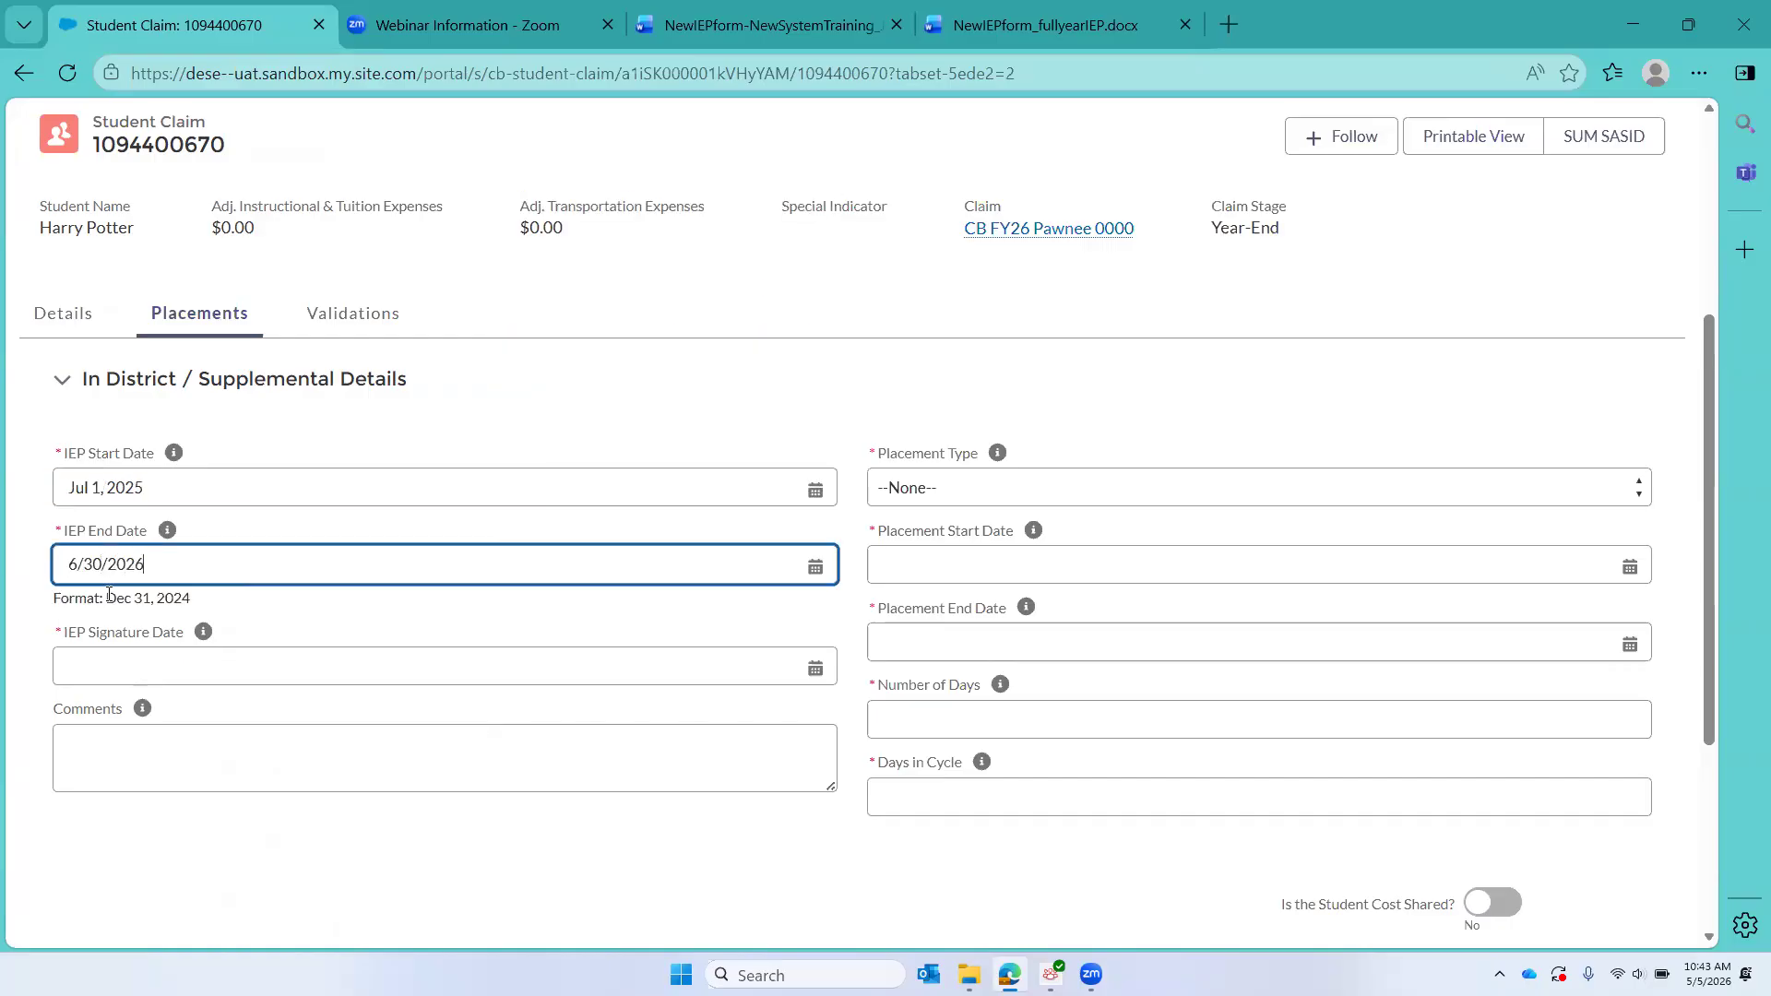
Step: Set the IEP signature date to 7/5/2025 and the placement type to School Year
click(82, 663)
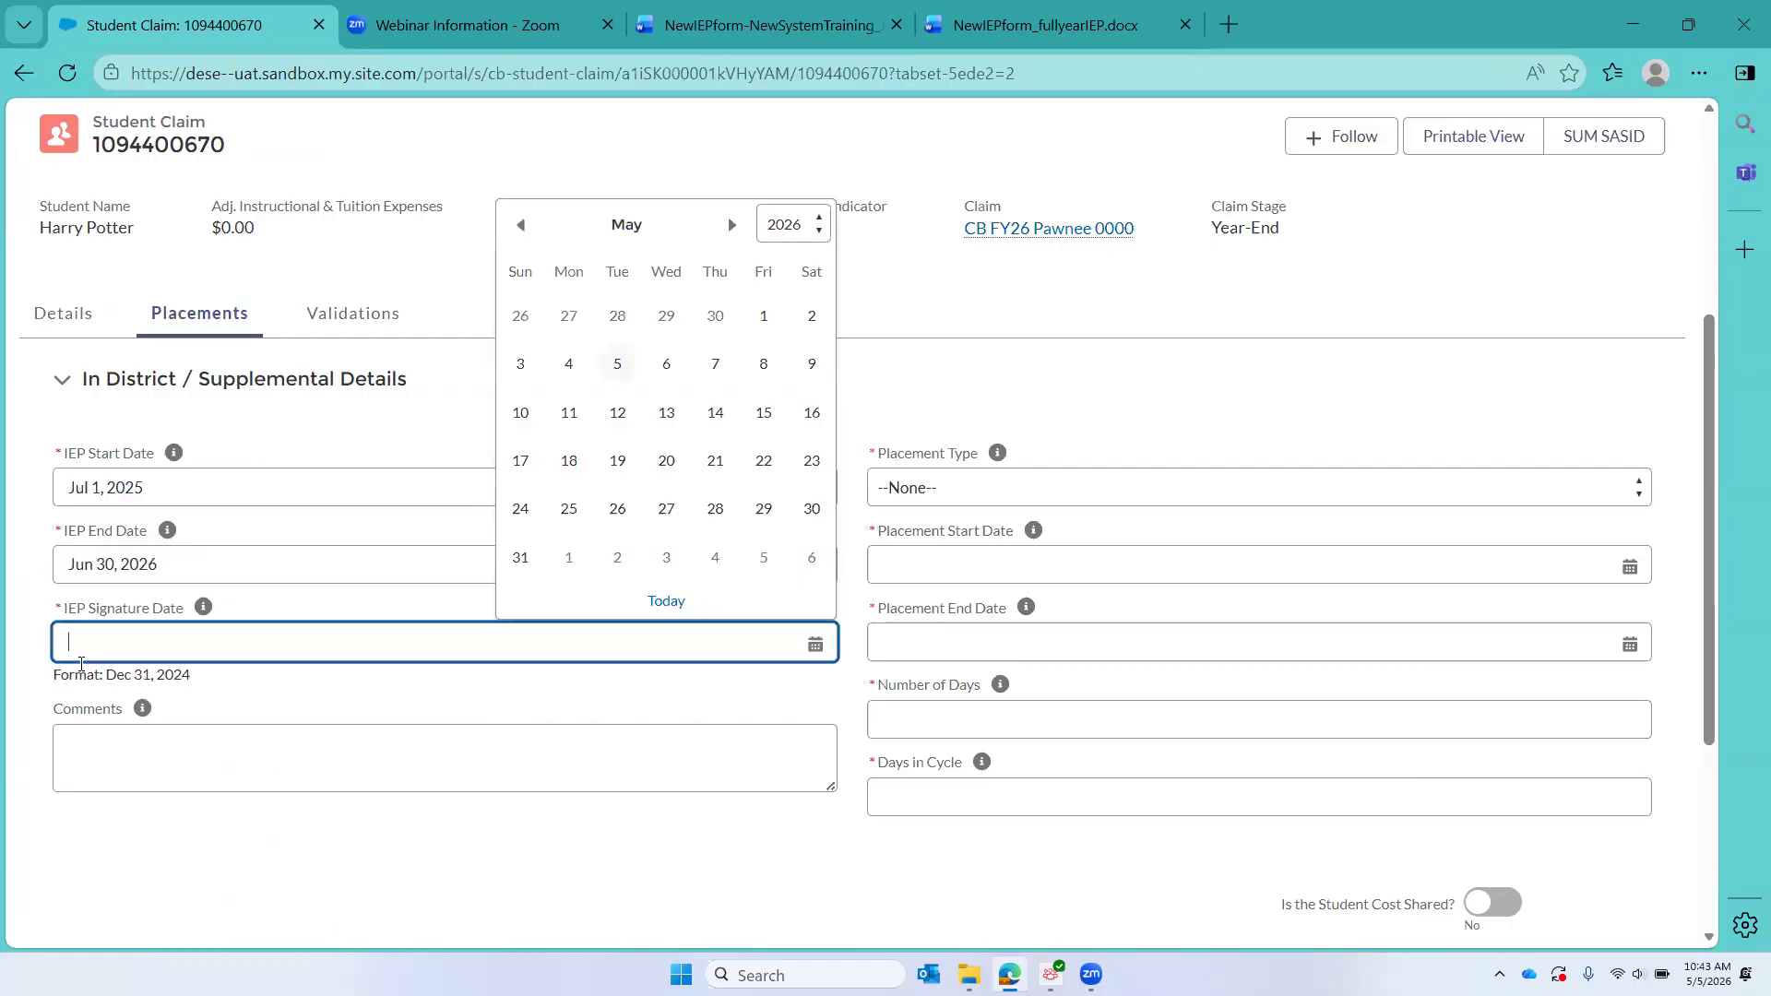
text(7/5/2)
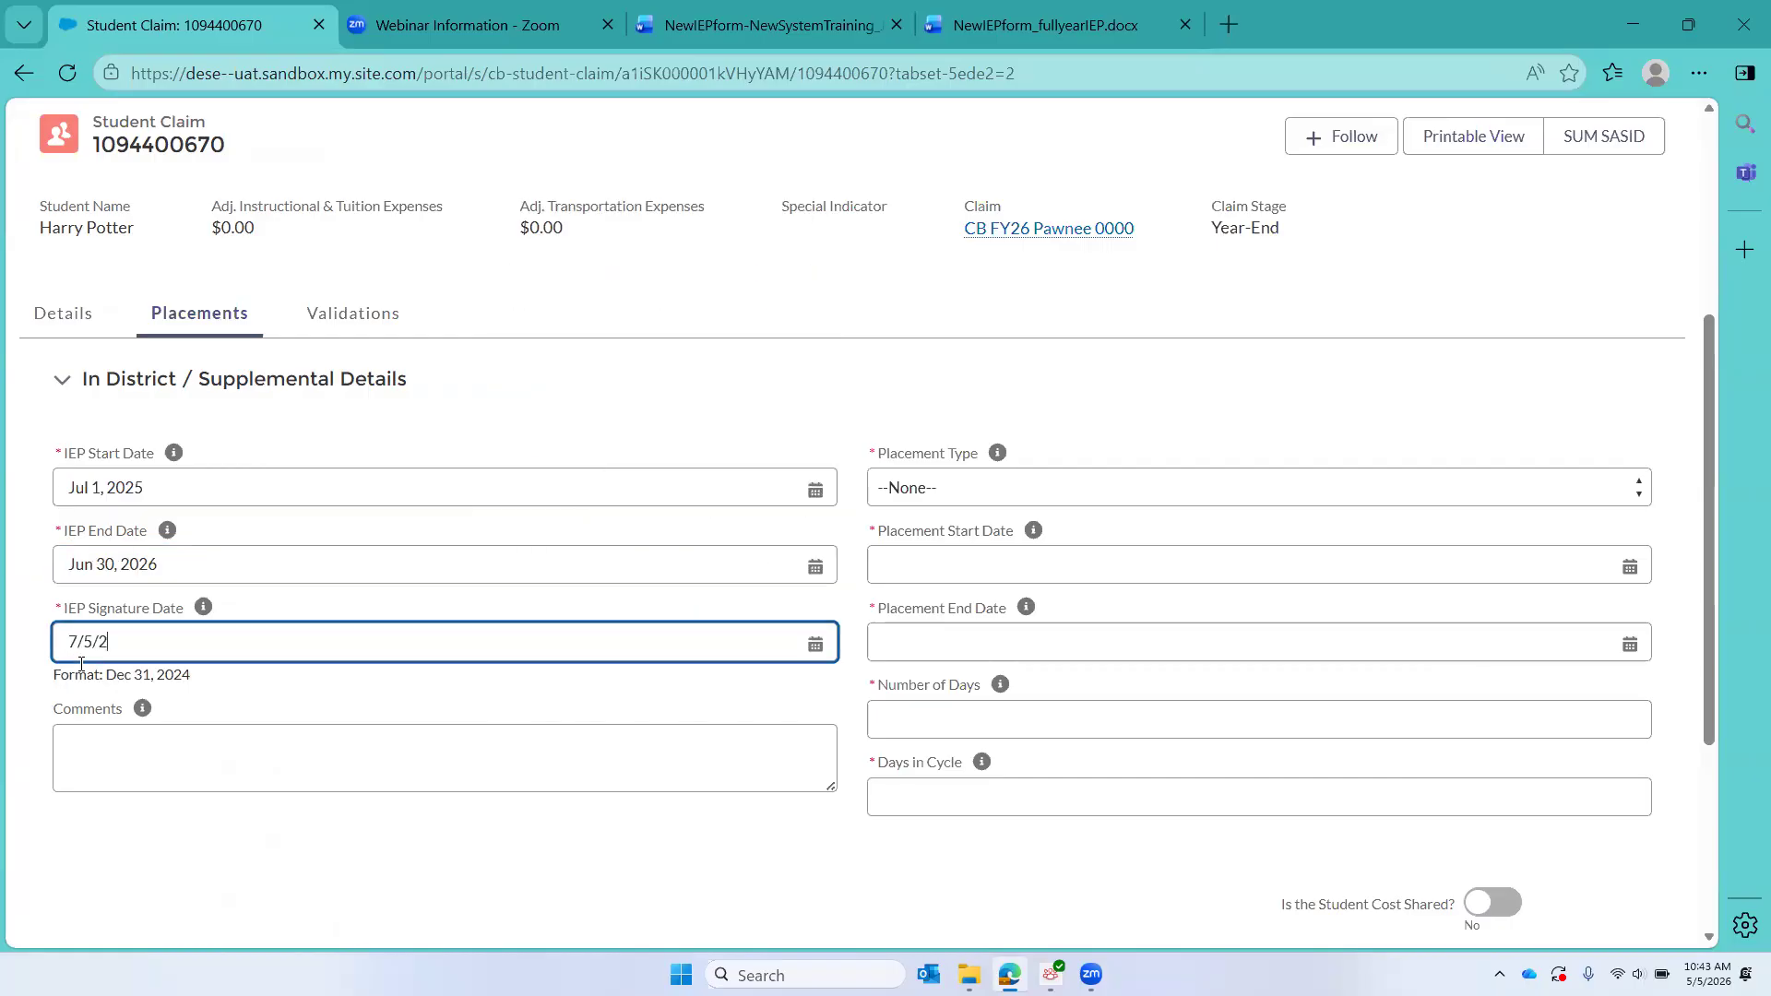
text(025)
click(902, 491)
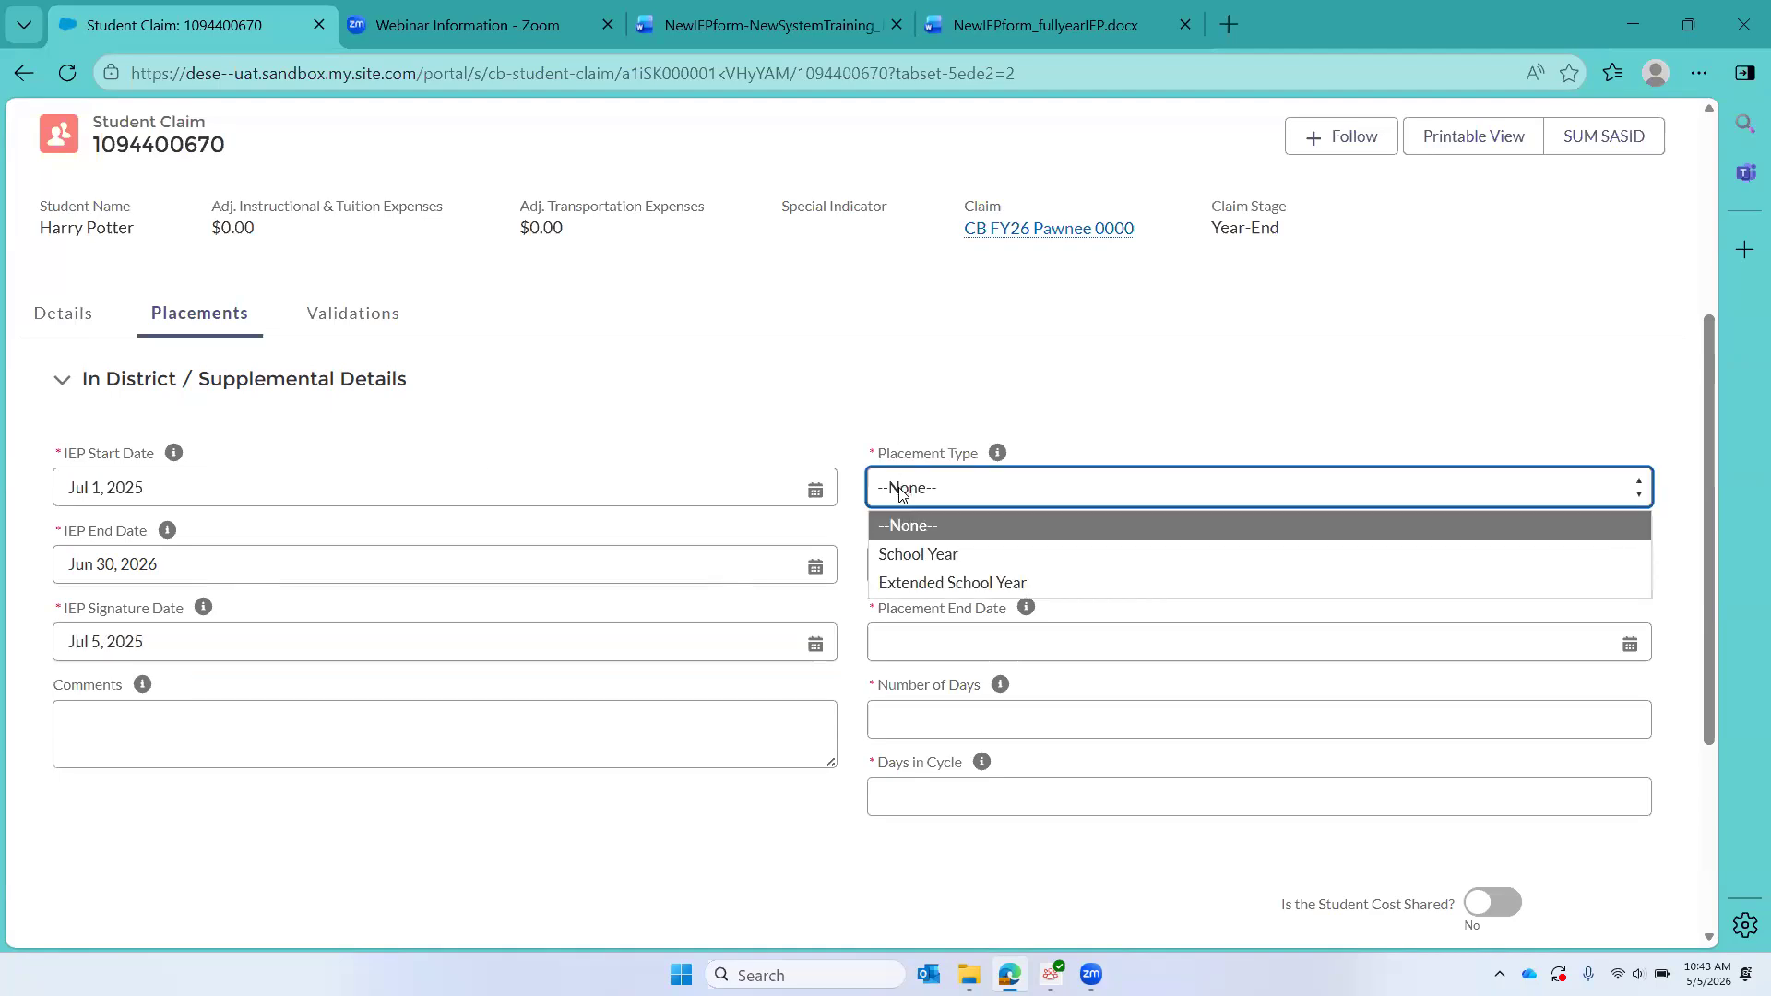
click(949, 556)
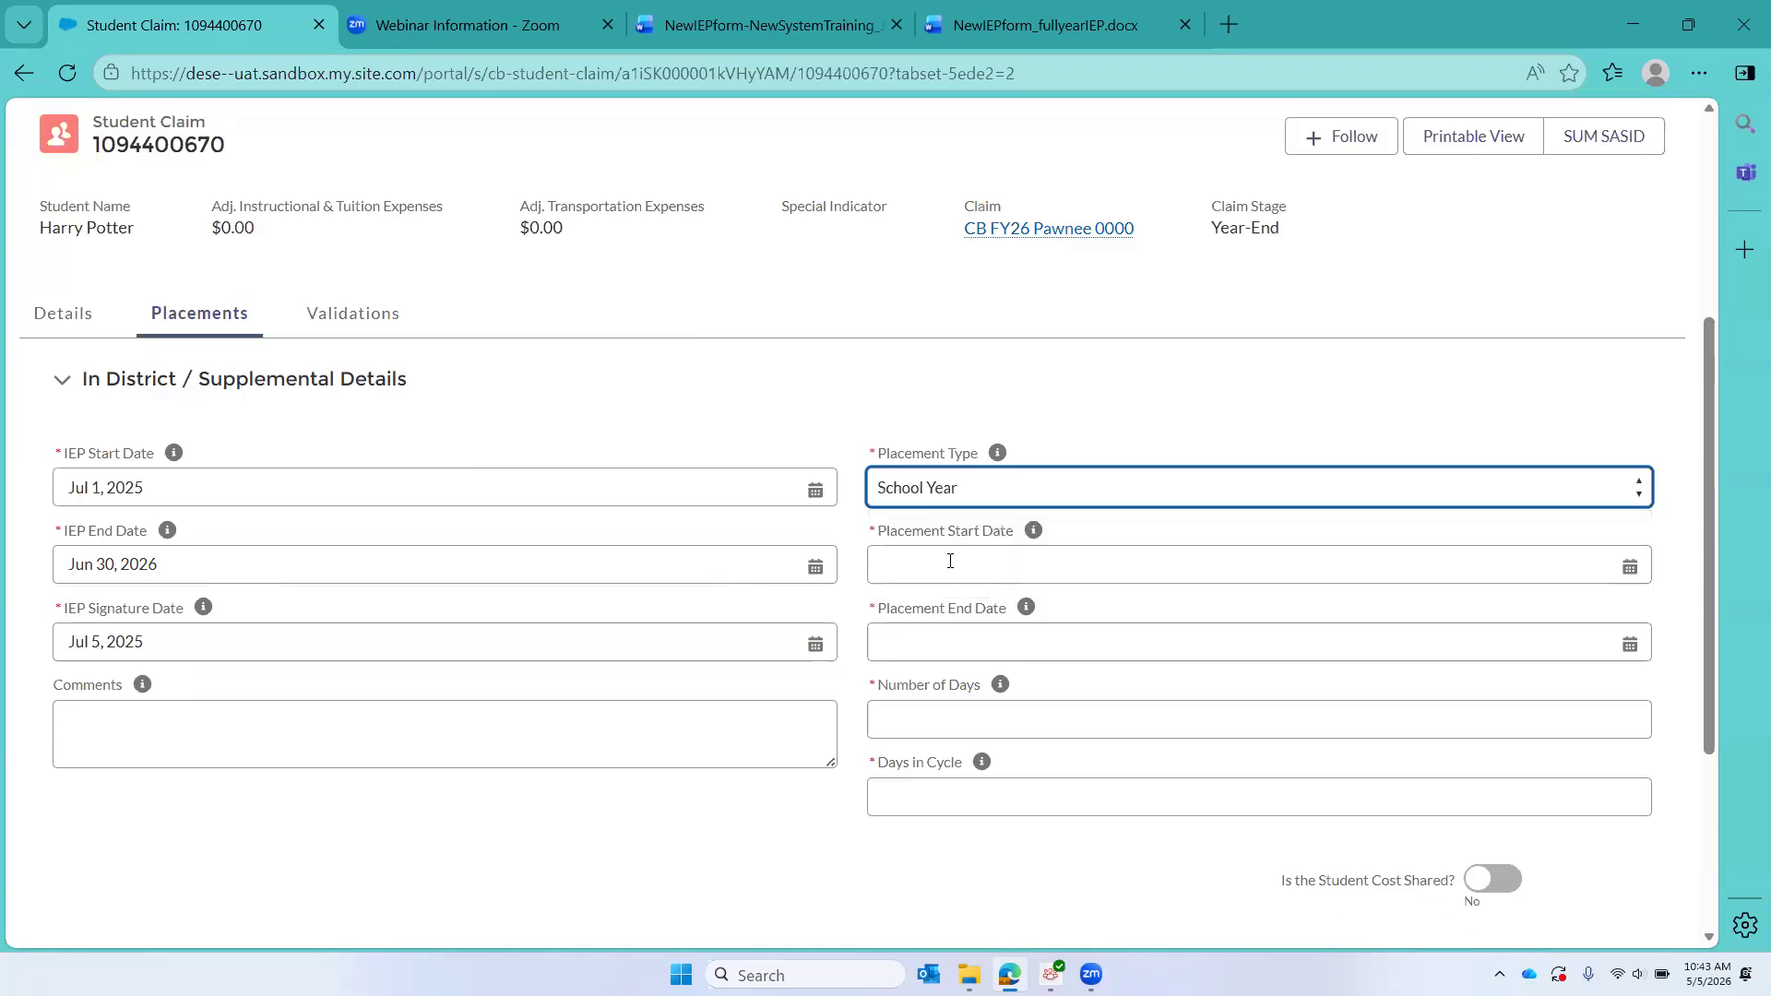
Step: Check the service dates in the NewIEPform_fullyearIEP document and set the placement start date to 9/1/2025 and end date to 6/20/2026
click(889, 571)
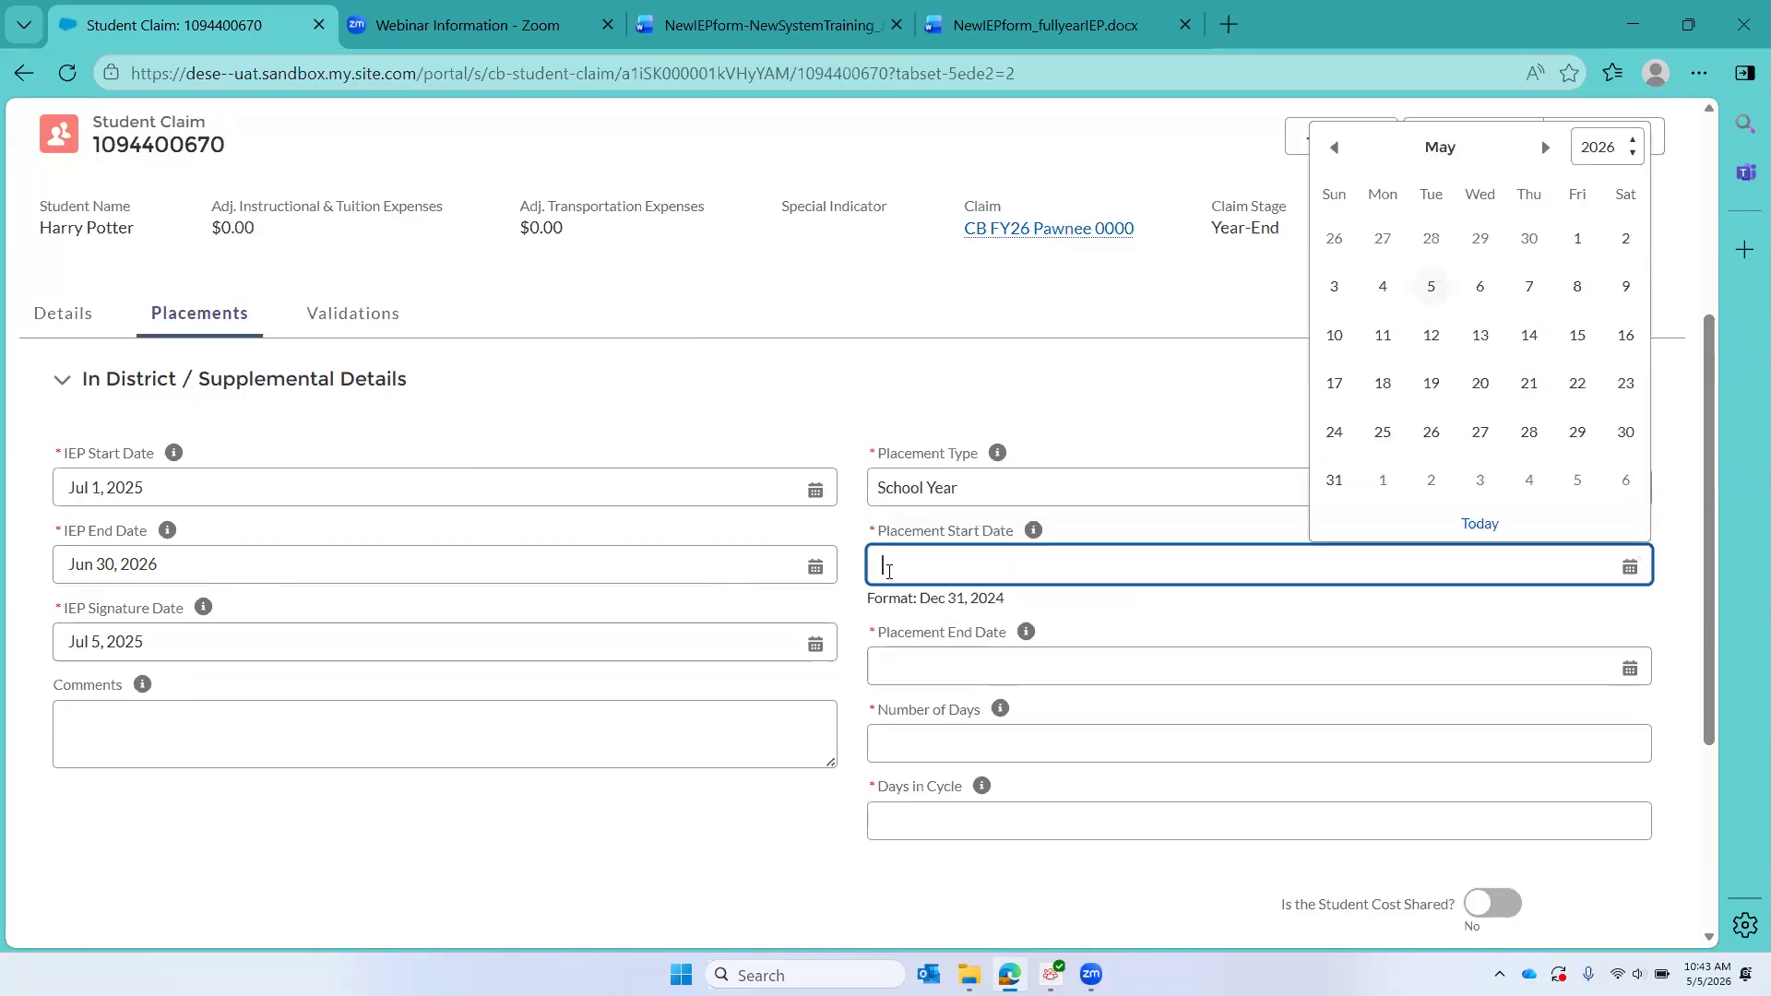
click(1077, 16)
scroll(1002, 570, up, 5)
scroll(1002, 570, up, 20)
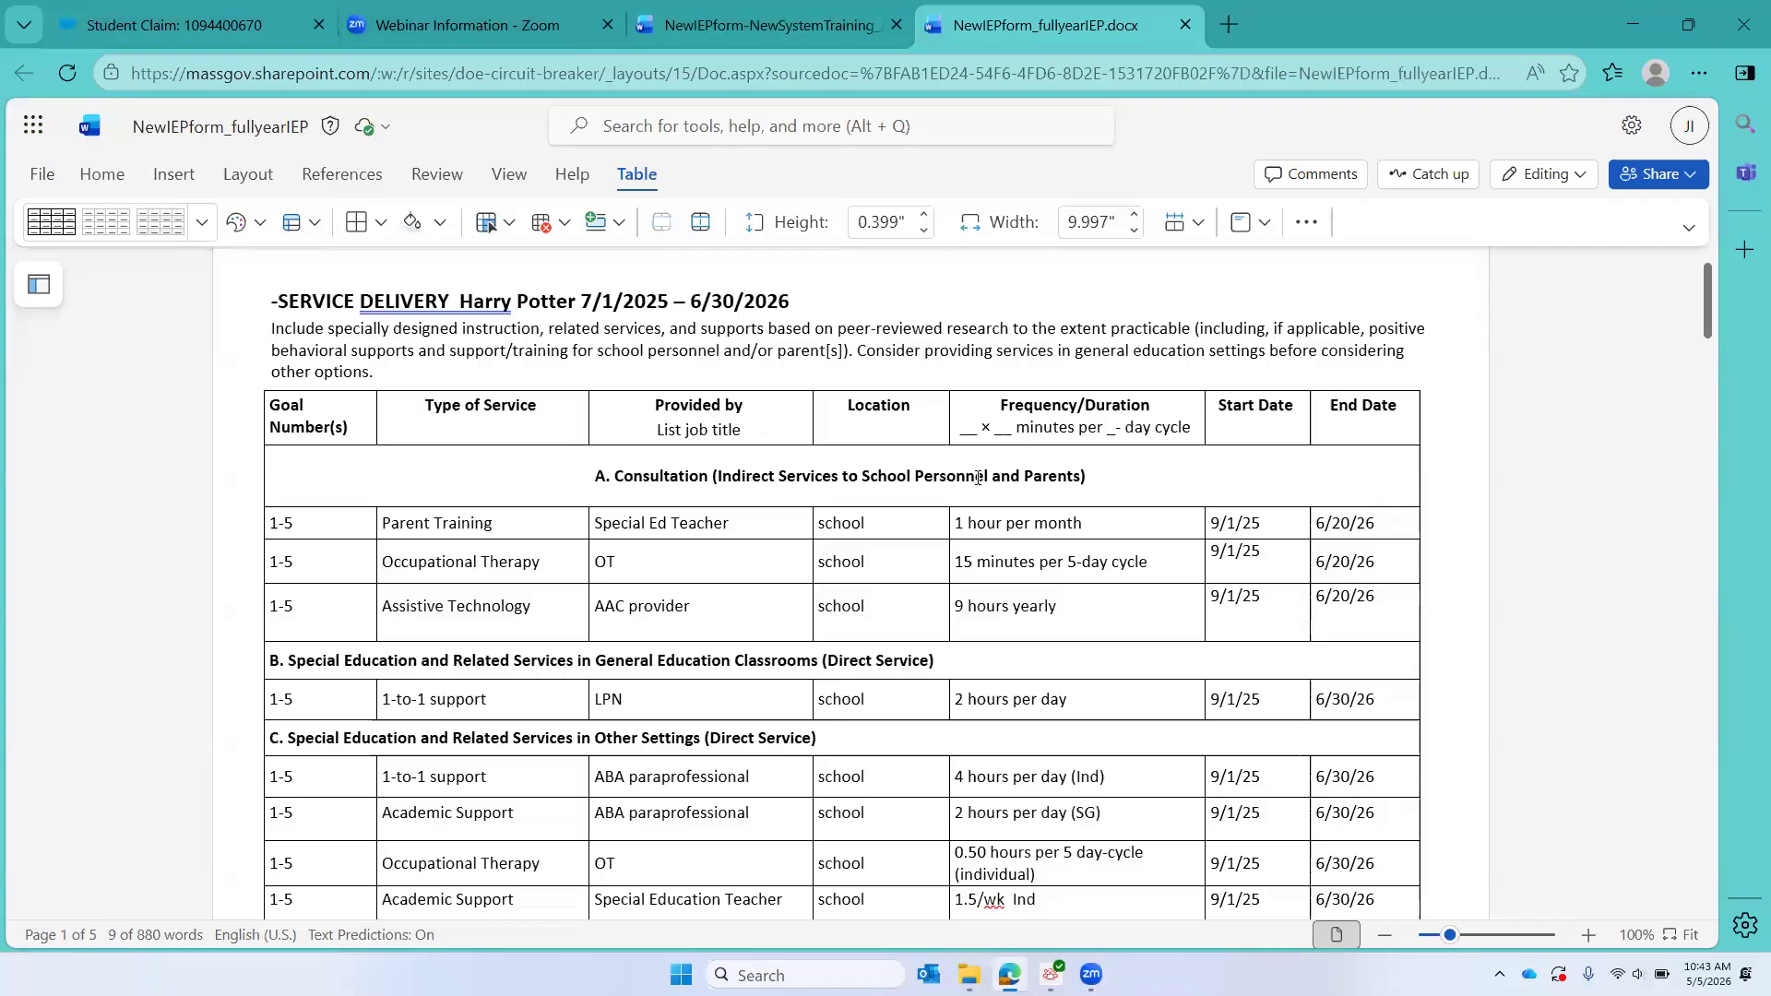
click(153, 24)
text(9/1/2025)
click(880, 682)
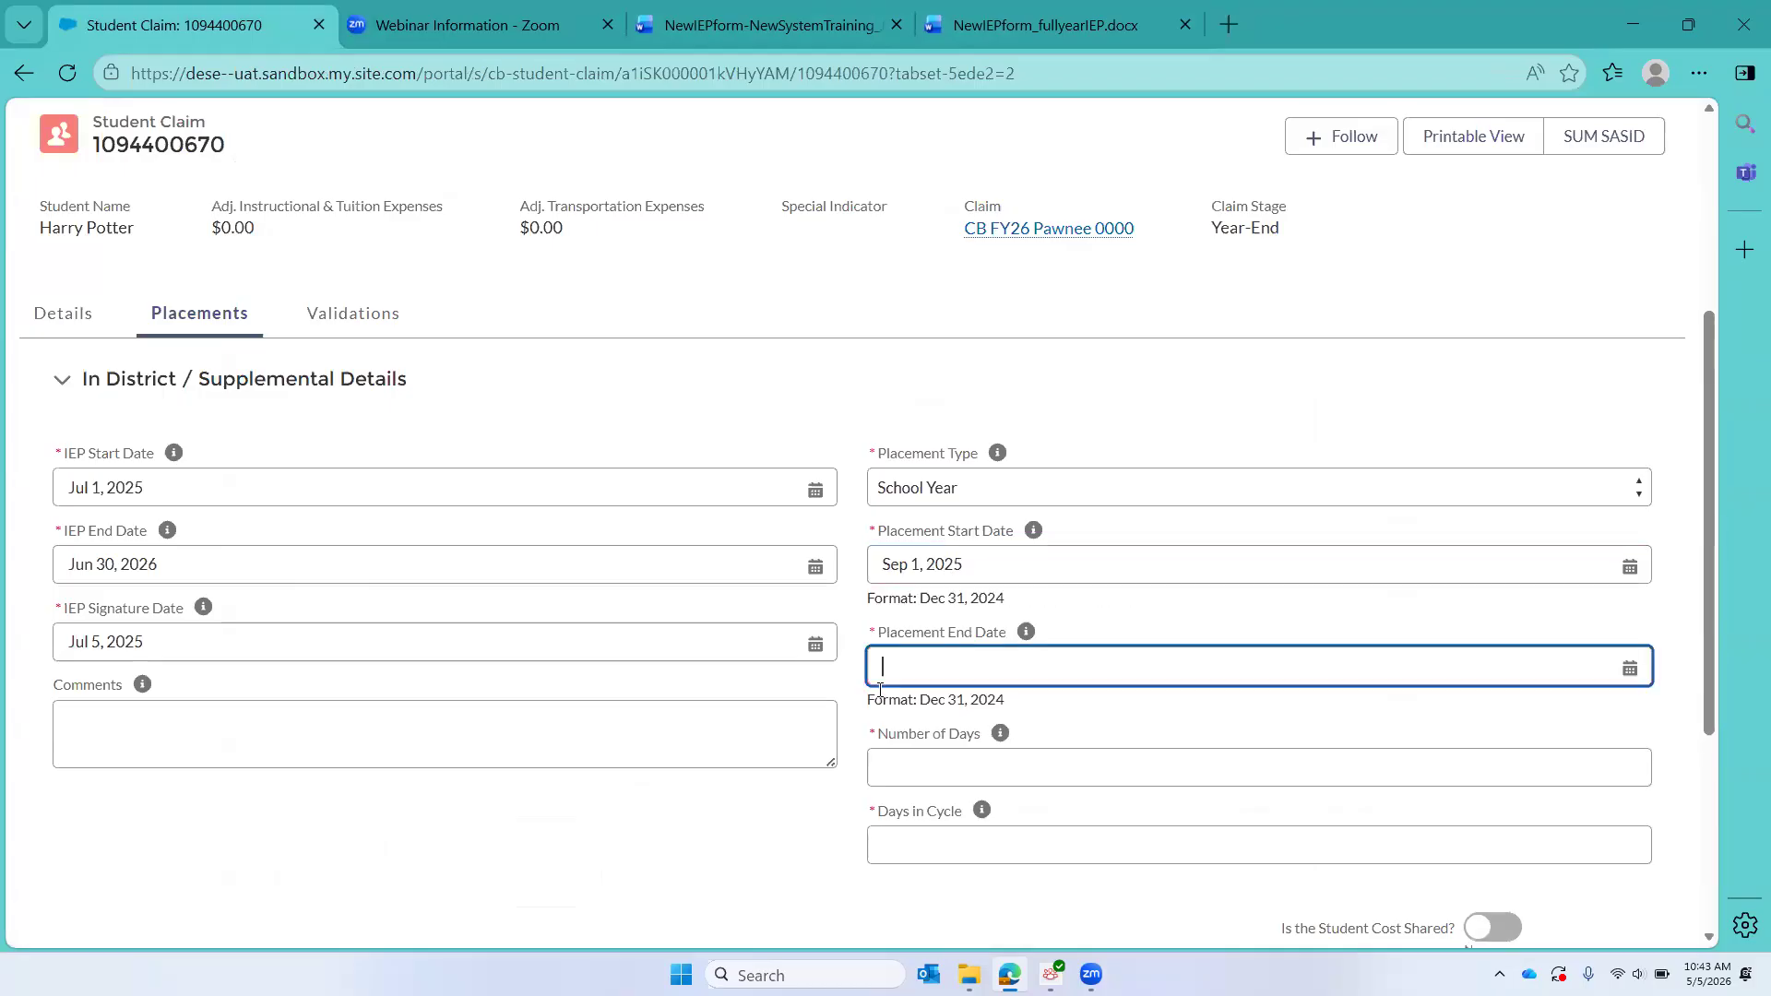
text(6/20/2026)
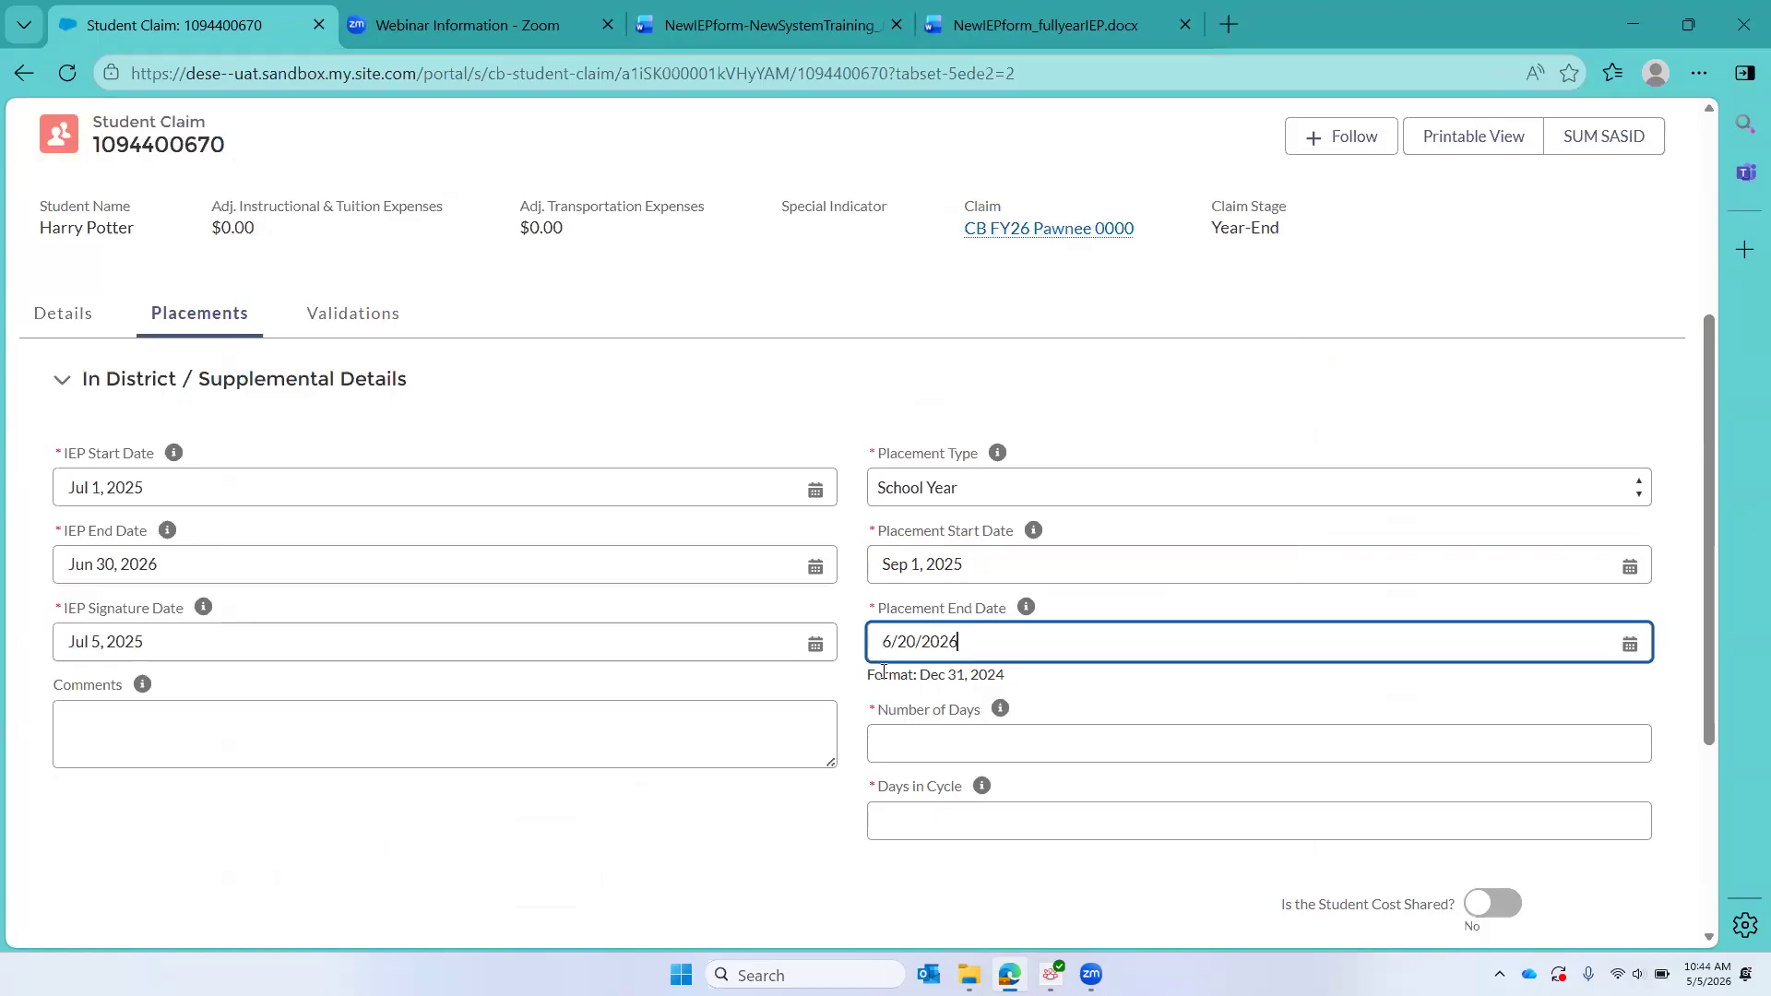
Step: Enter 180 for the number of days and 5 for the days in cycle, and continue to the IEP grids
click(893, 751)
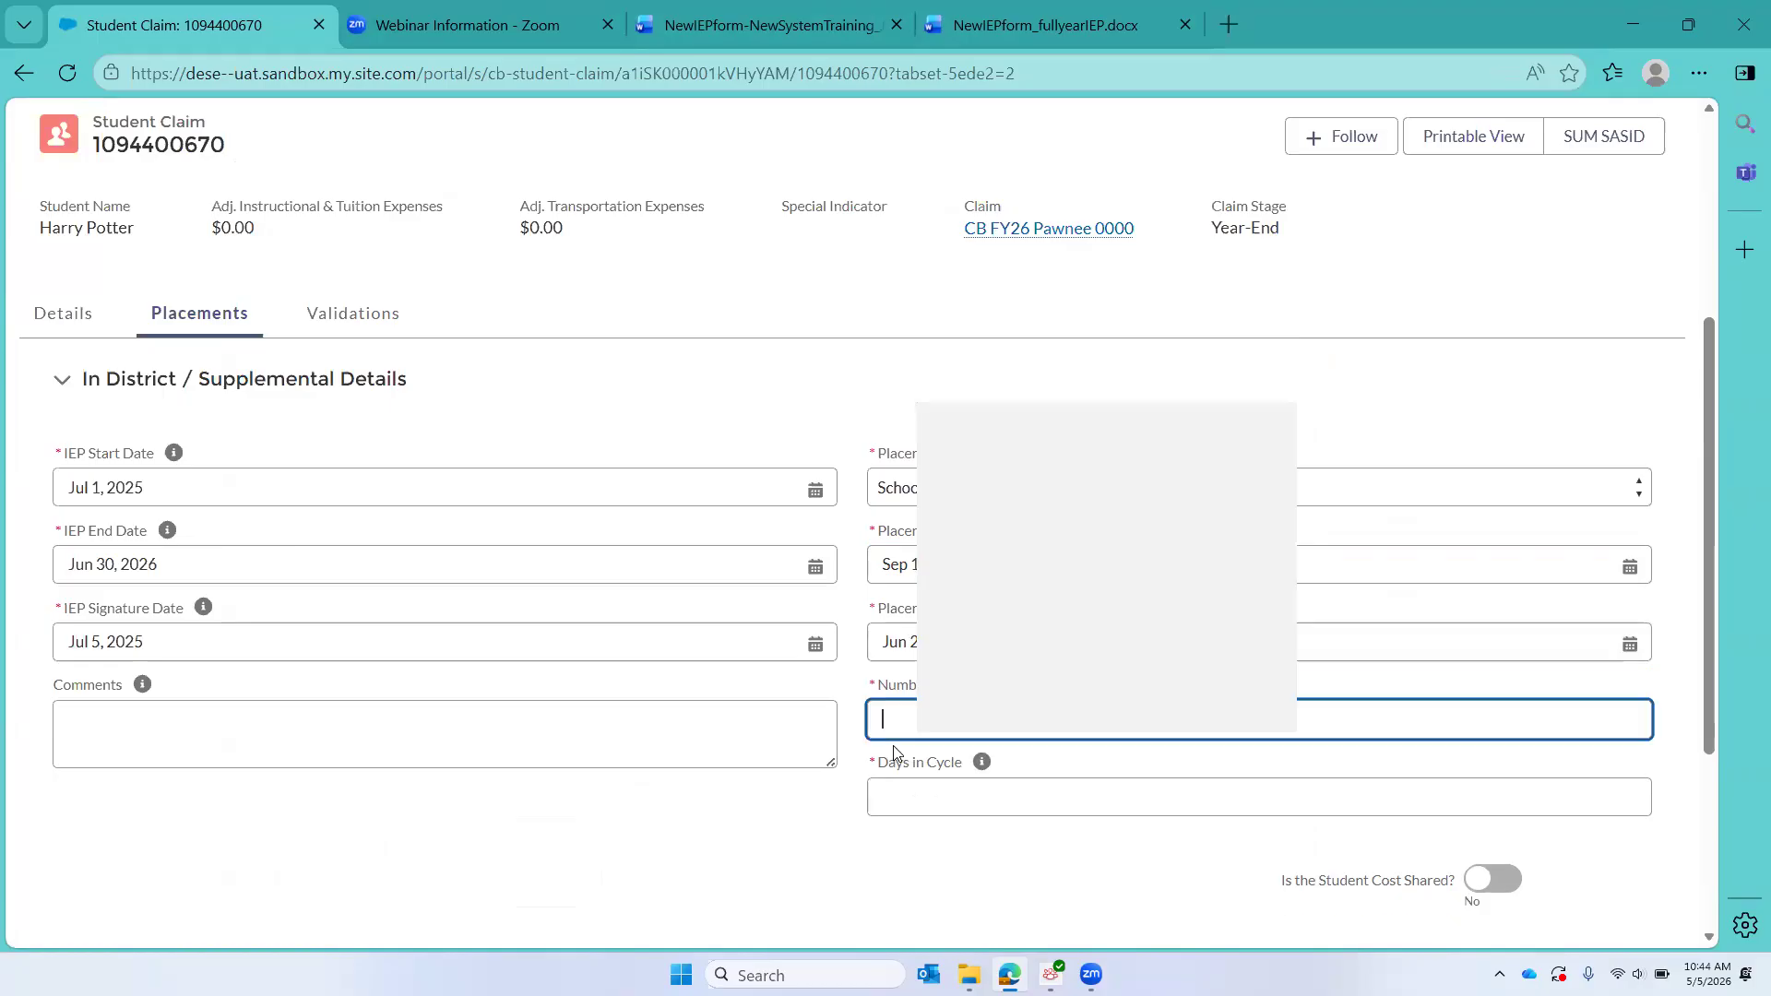
text(180)
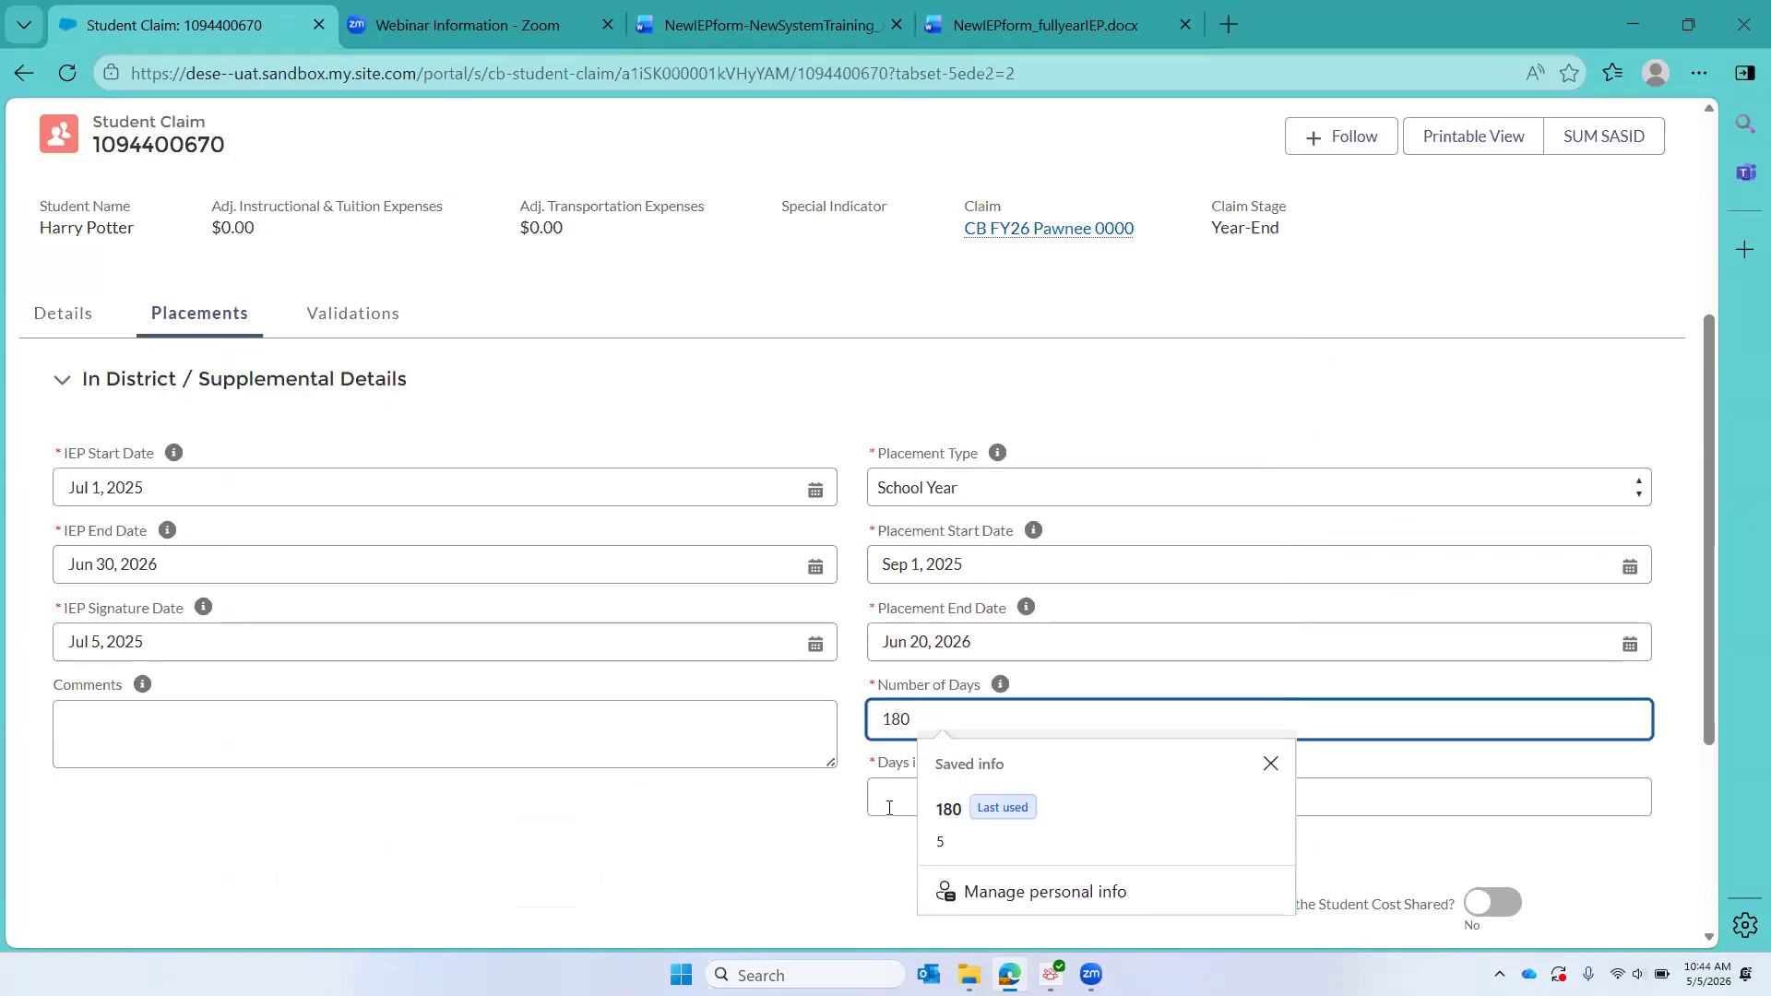
click(889, 809)
text(5)
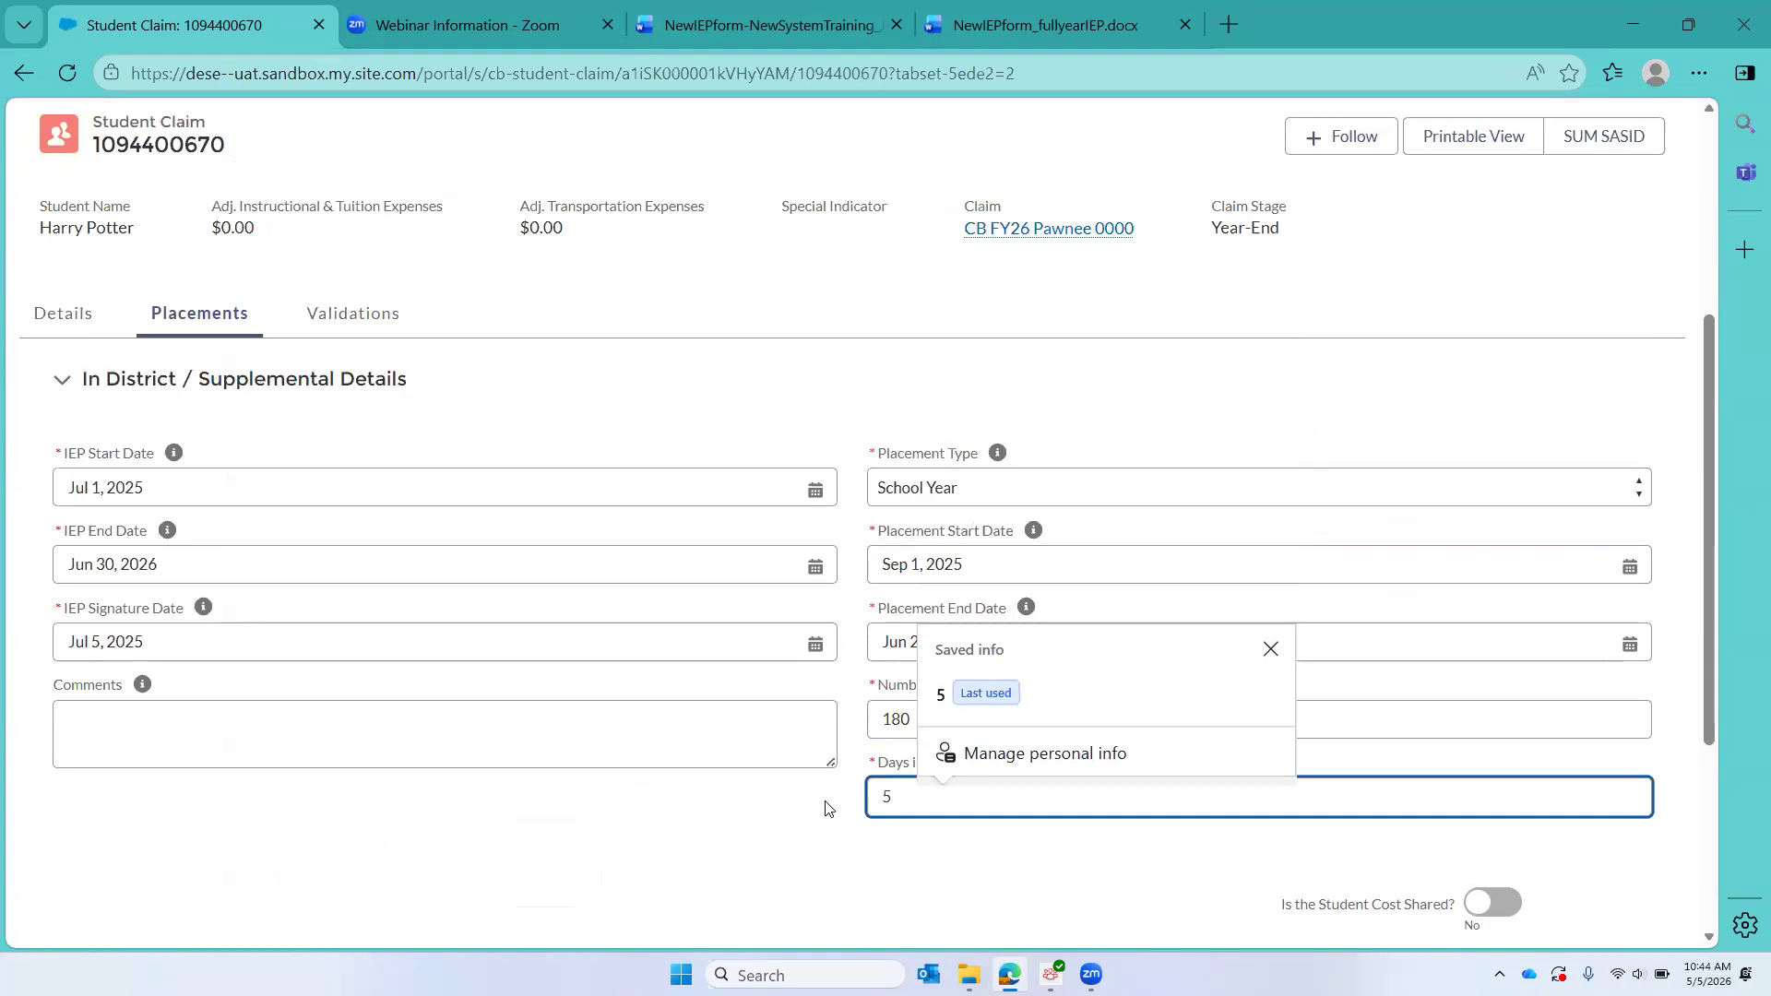
scroll(1255, 770, down, 3)
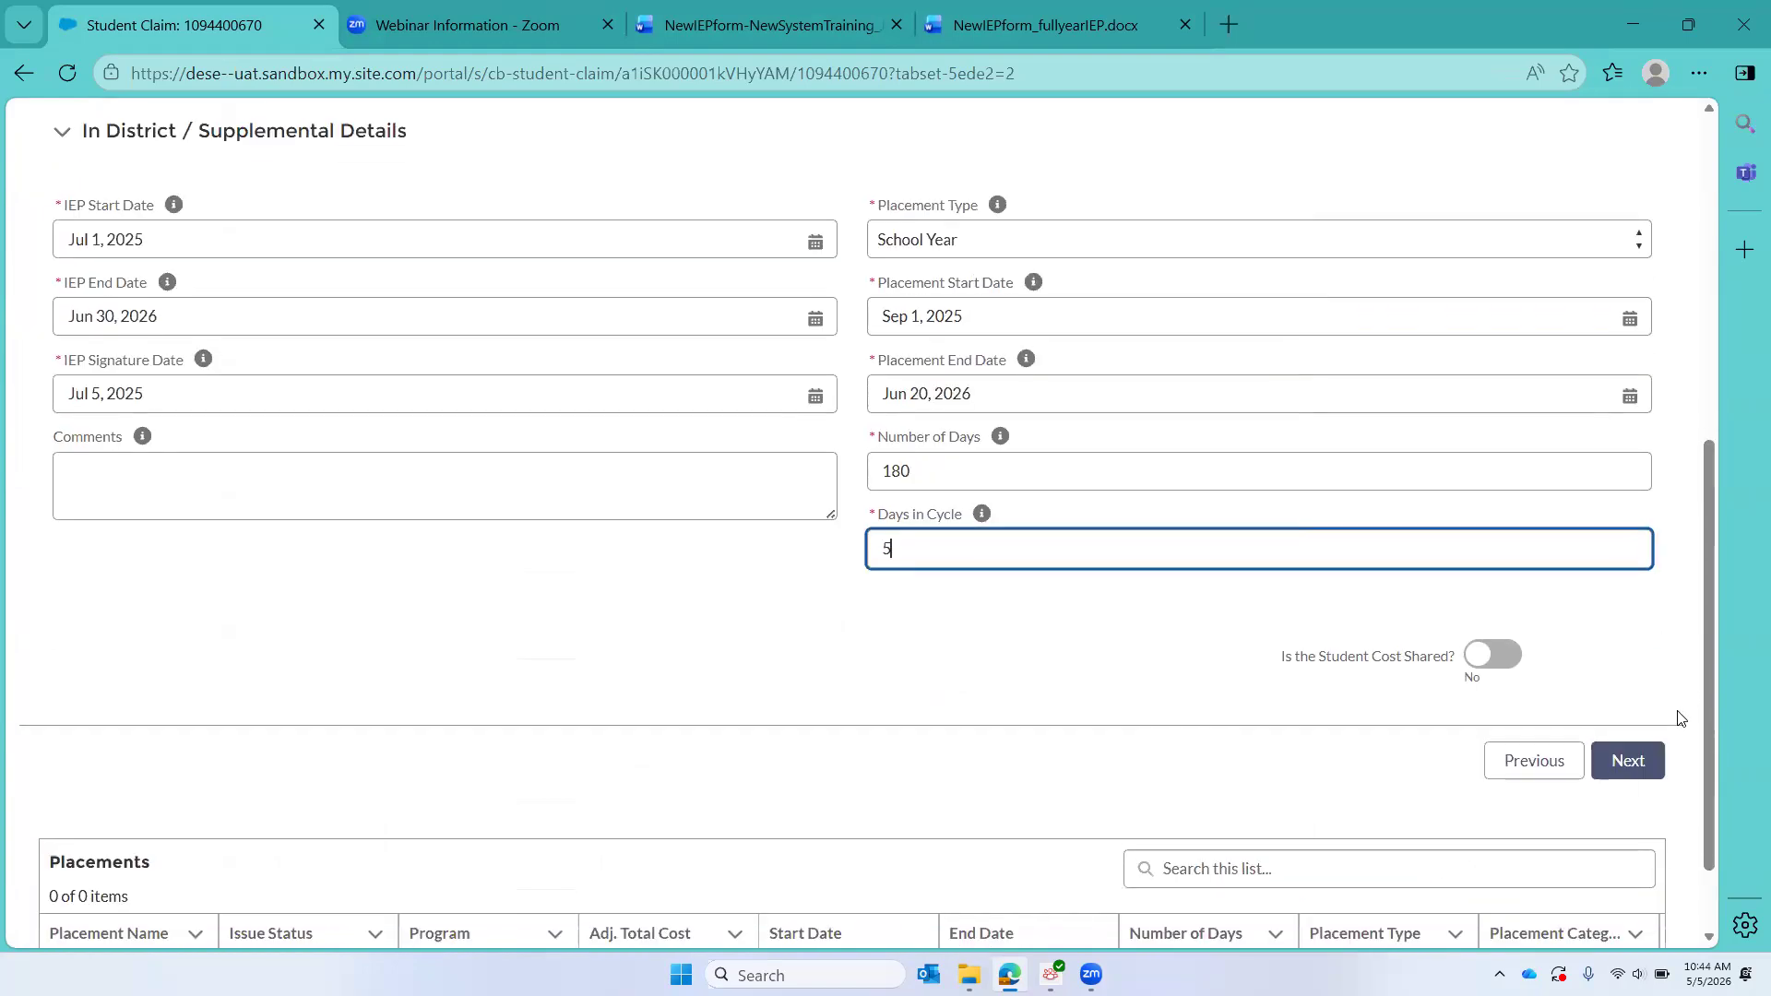
click(1623, 773)
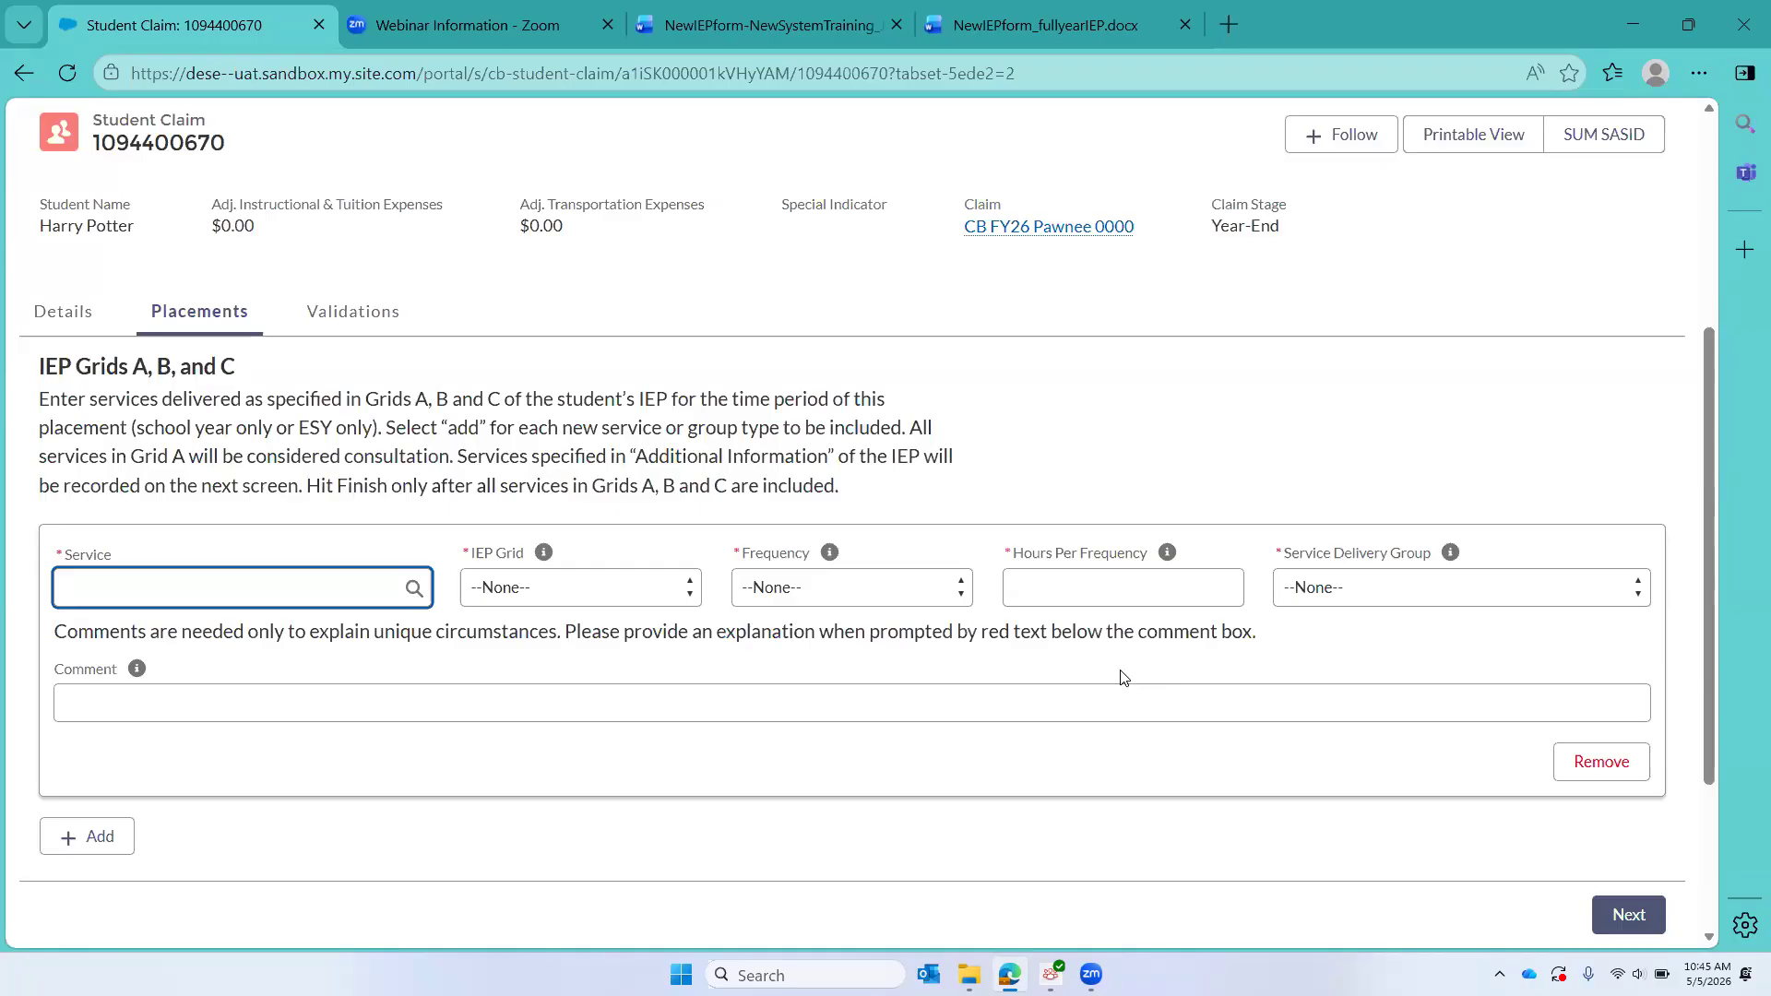
Step: Consult the IEP's service delivery table and enter Special Education Teacher as the first service, under IEP Grid A
click(1043, 25)
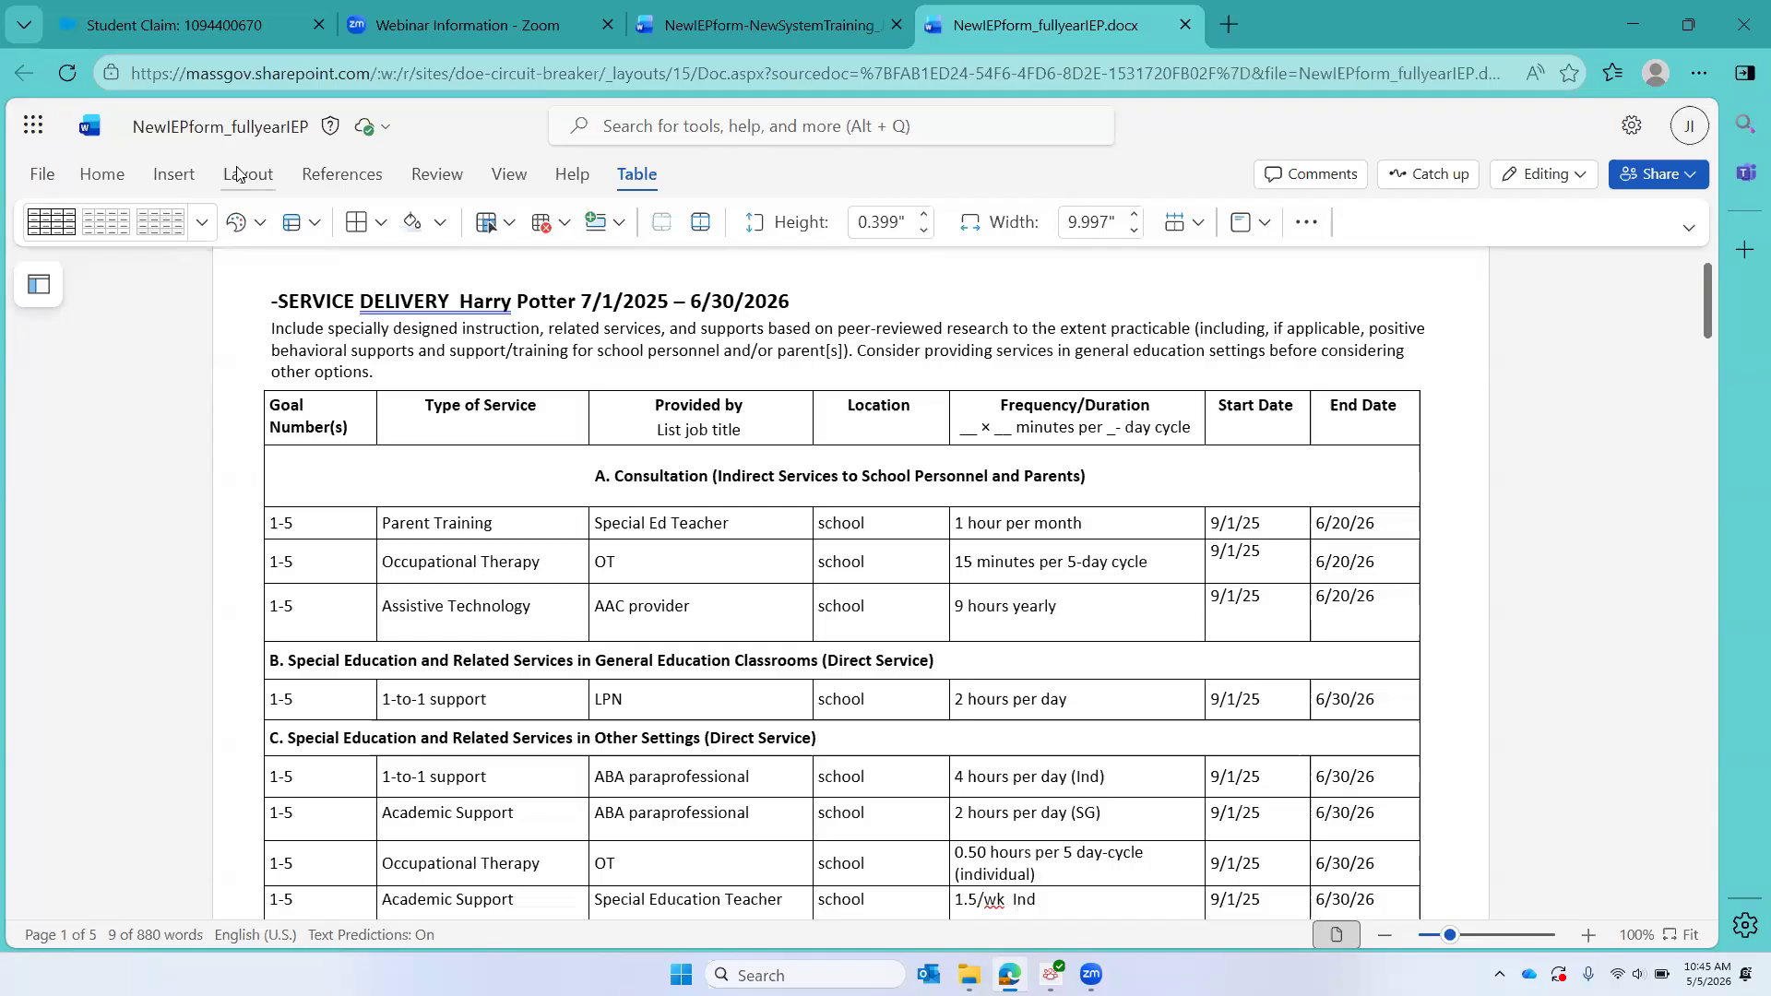
click(139, 31)
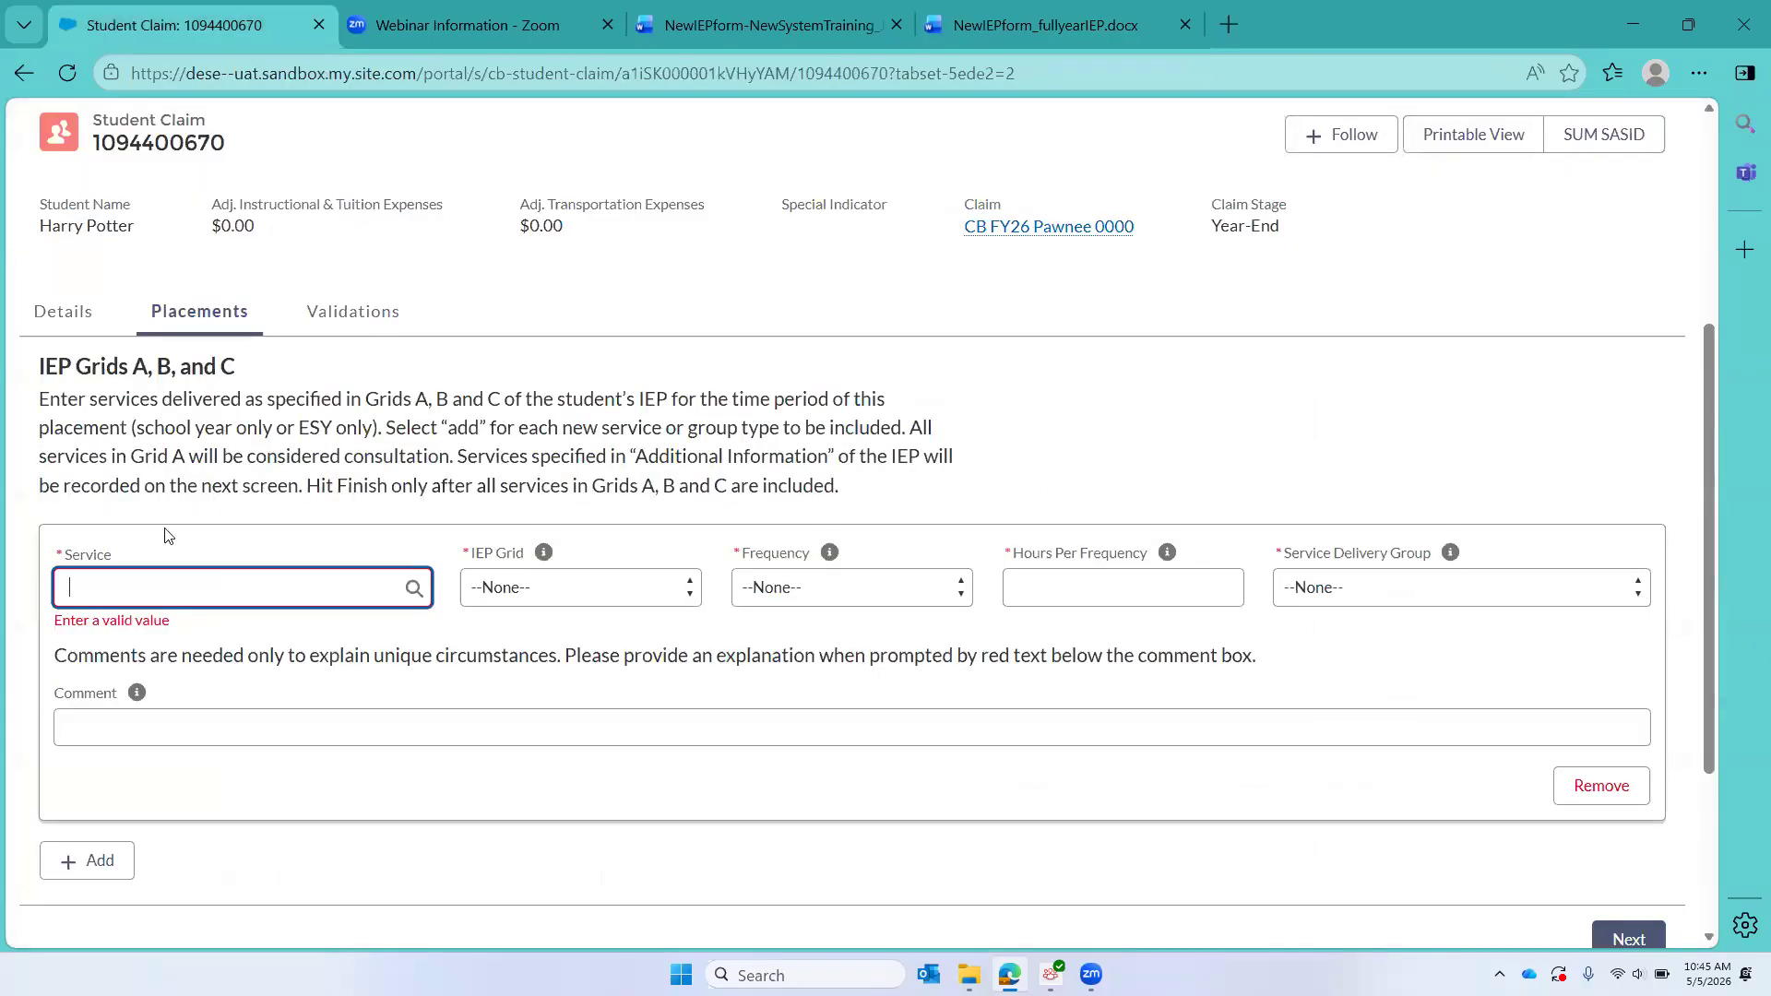
click(116, 582)
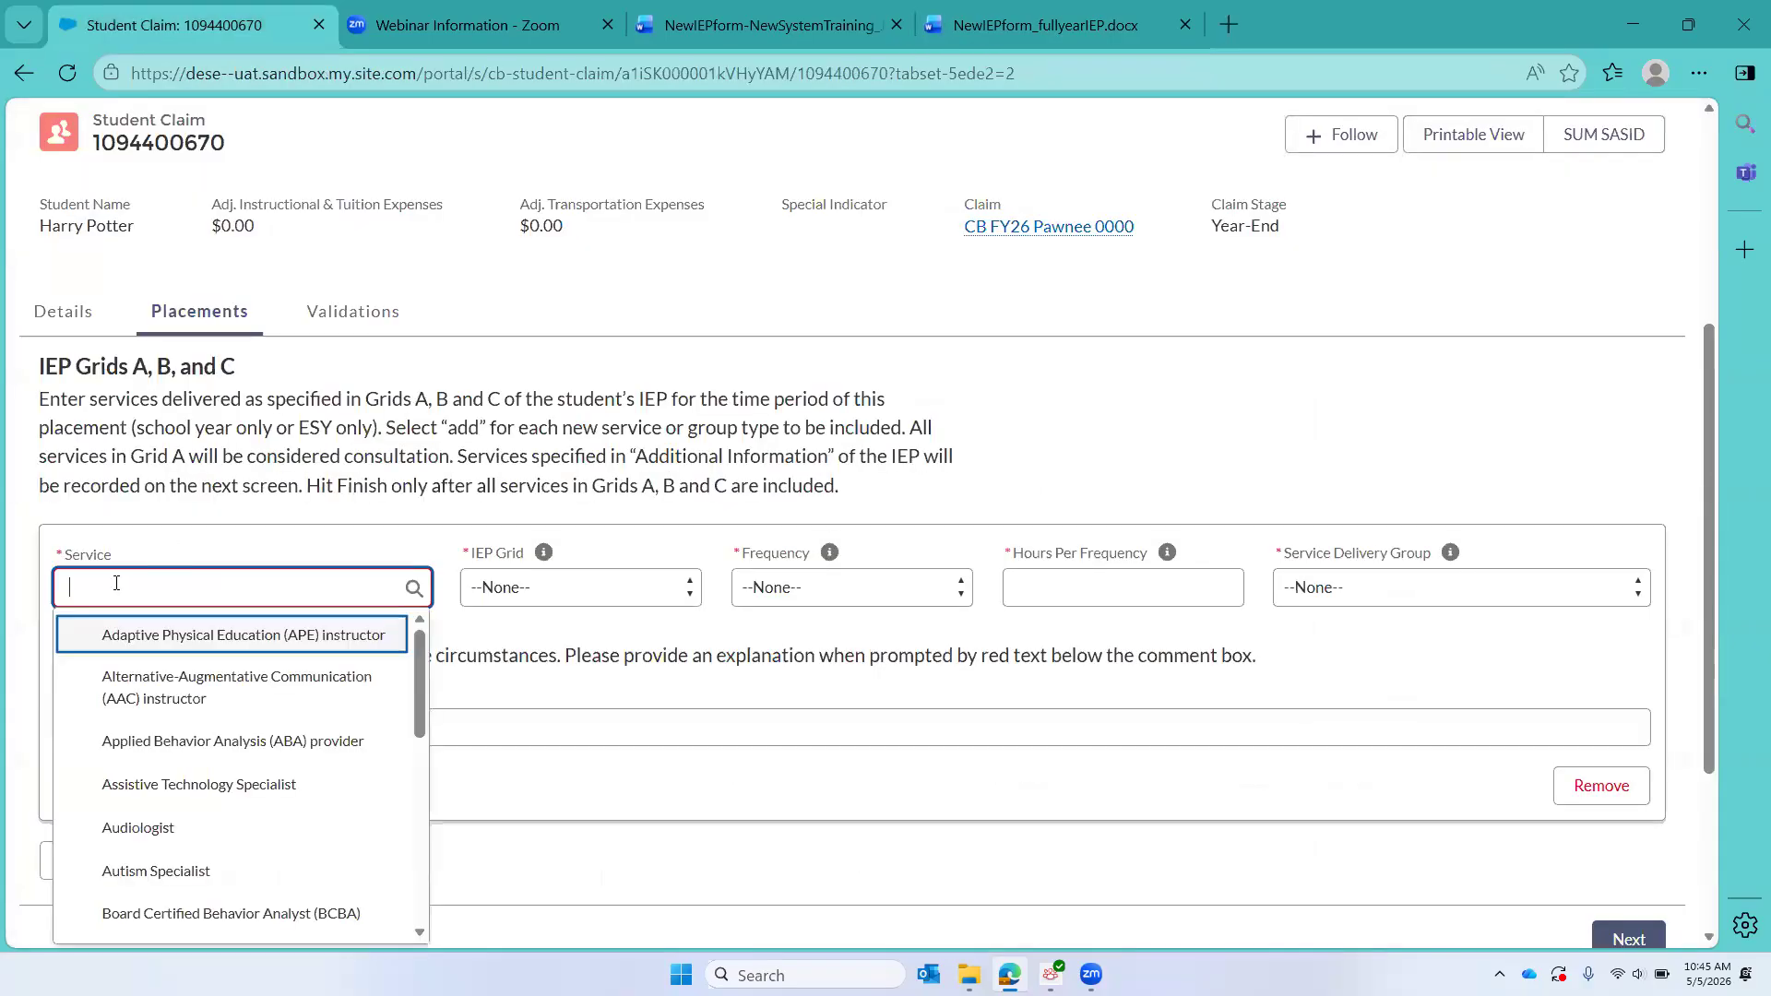
text(special)
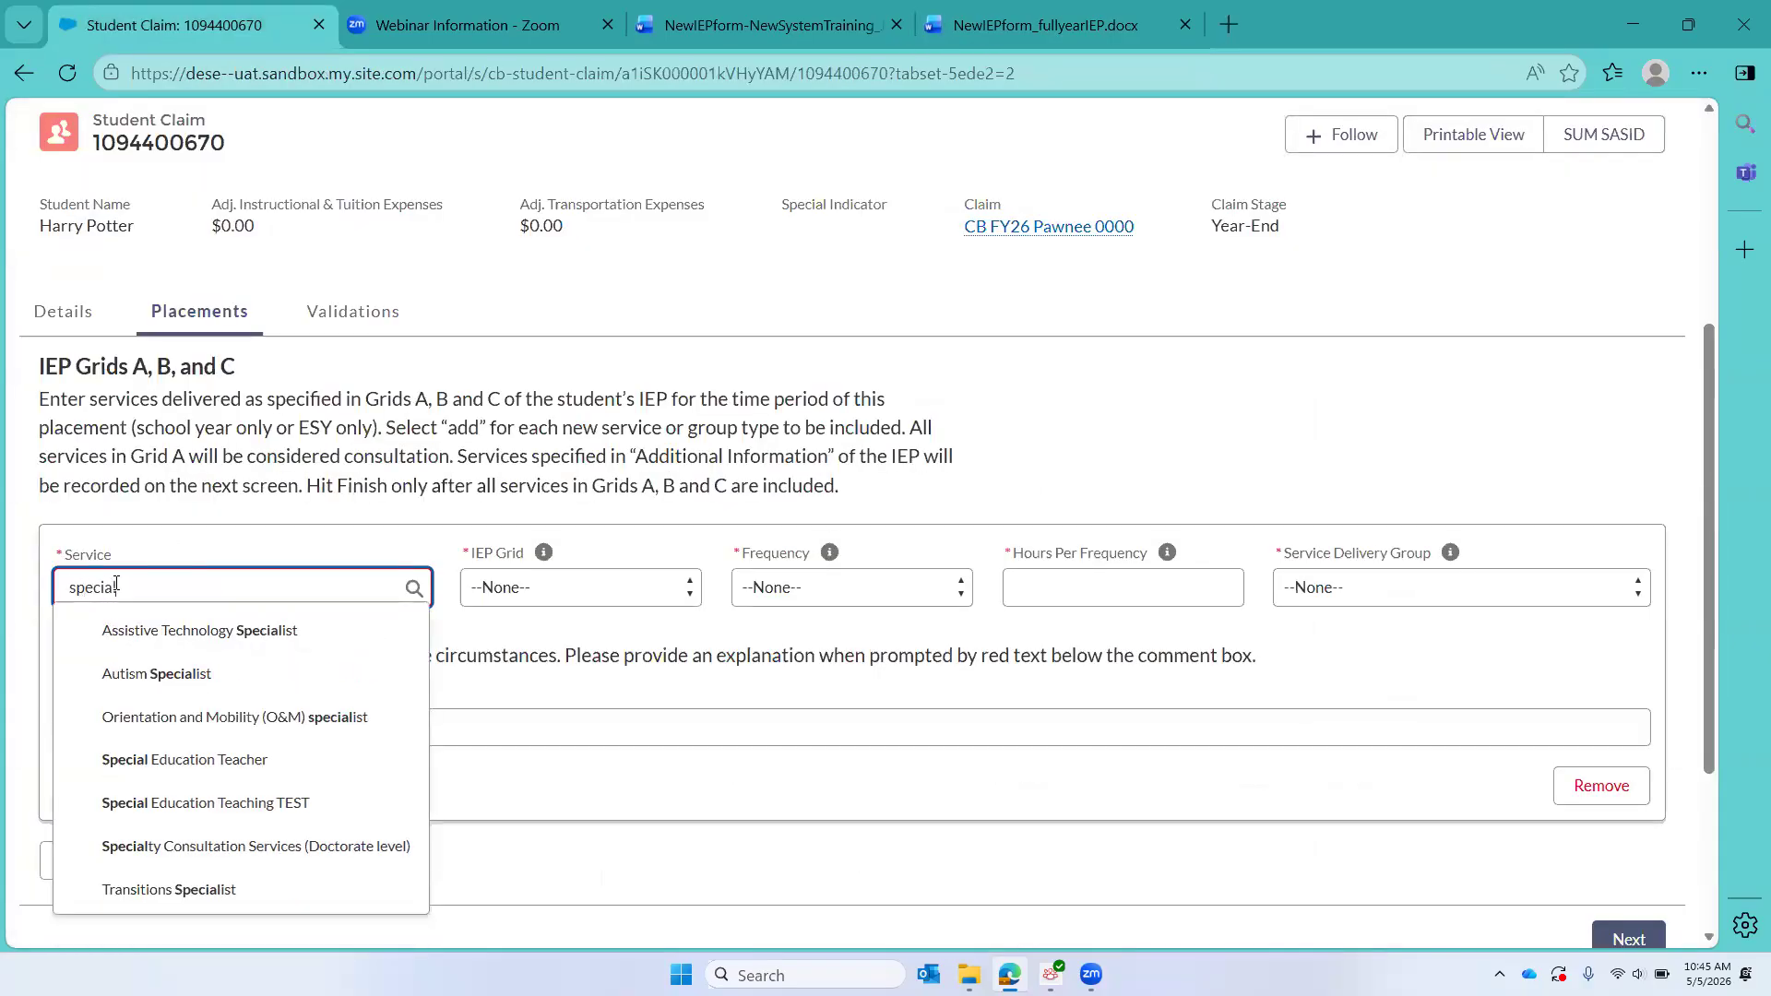
click(205, 765)
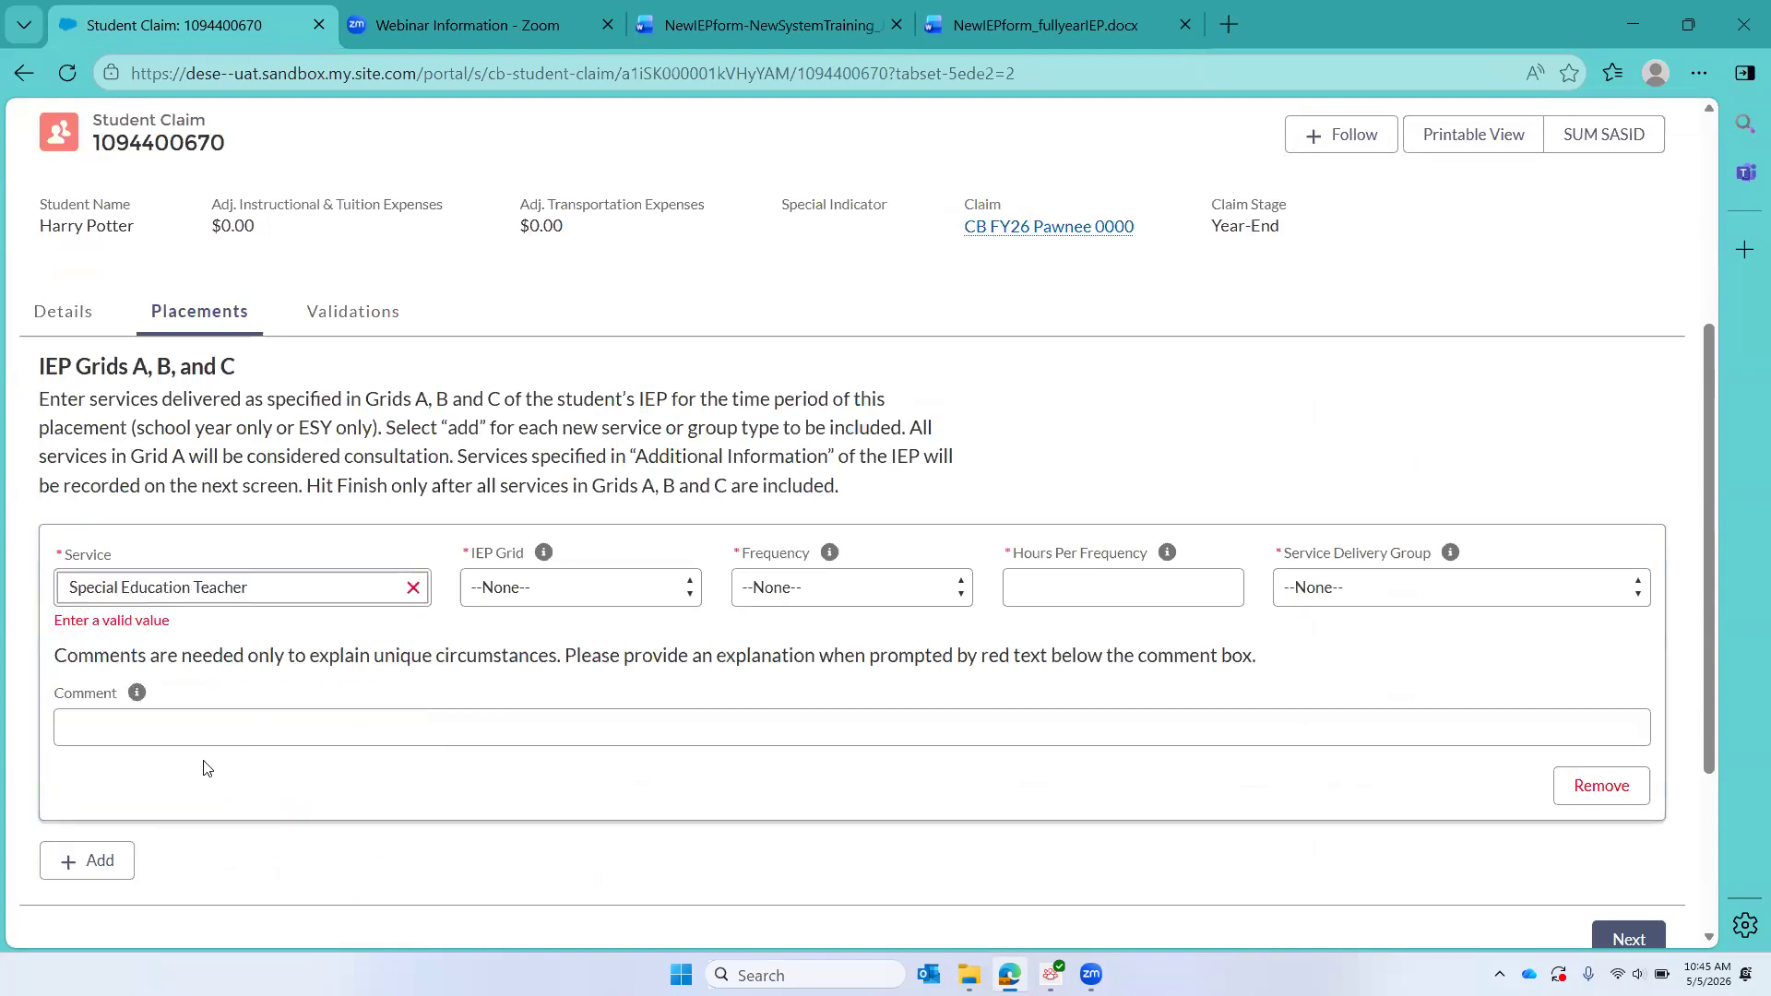
click(591, 597)
click(519, 655)
Step: Set the Special Education Teacher service to a Monthly frequency, 1.00 hours per frequency, and Individual delivery
click(827, 591)
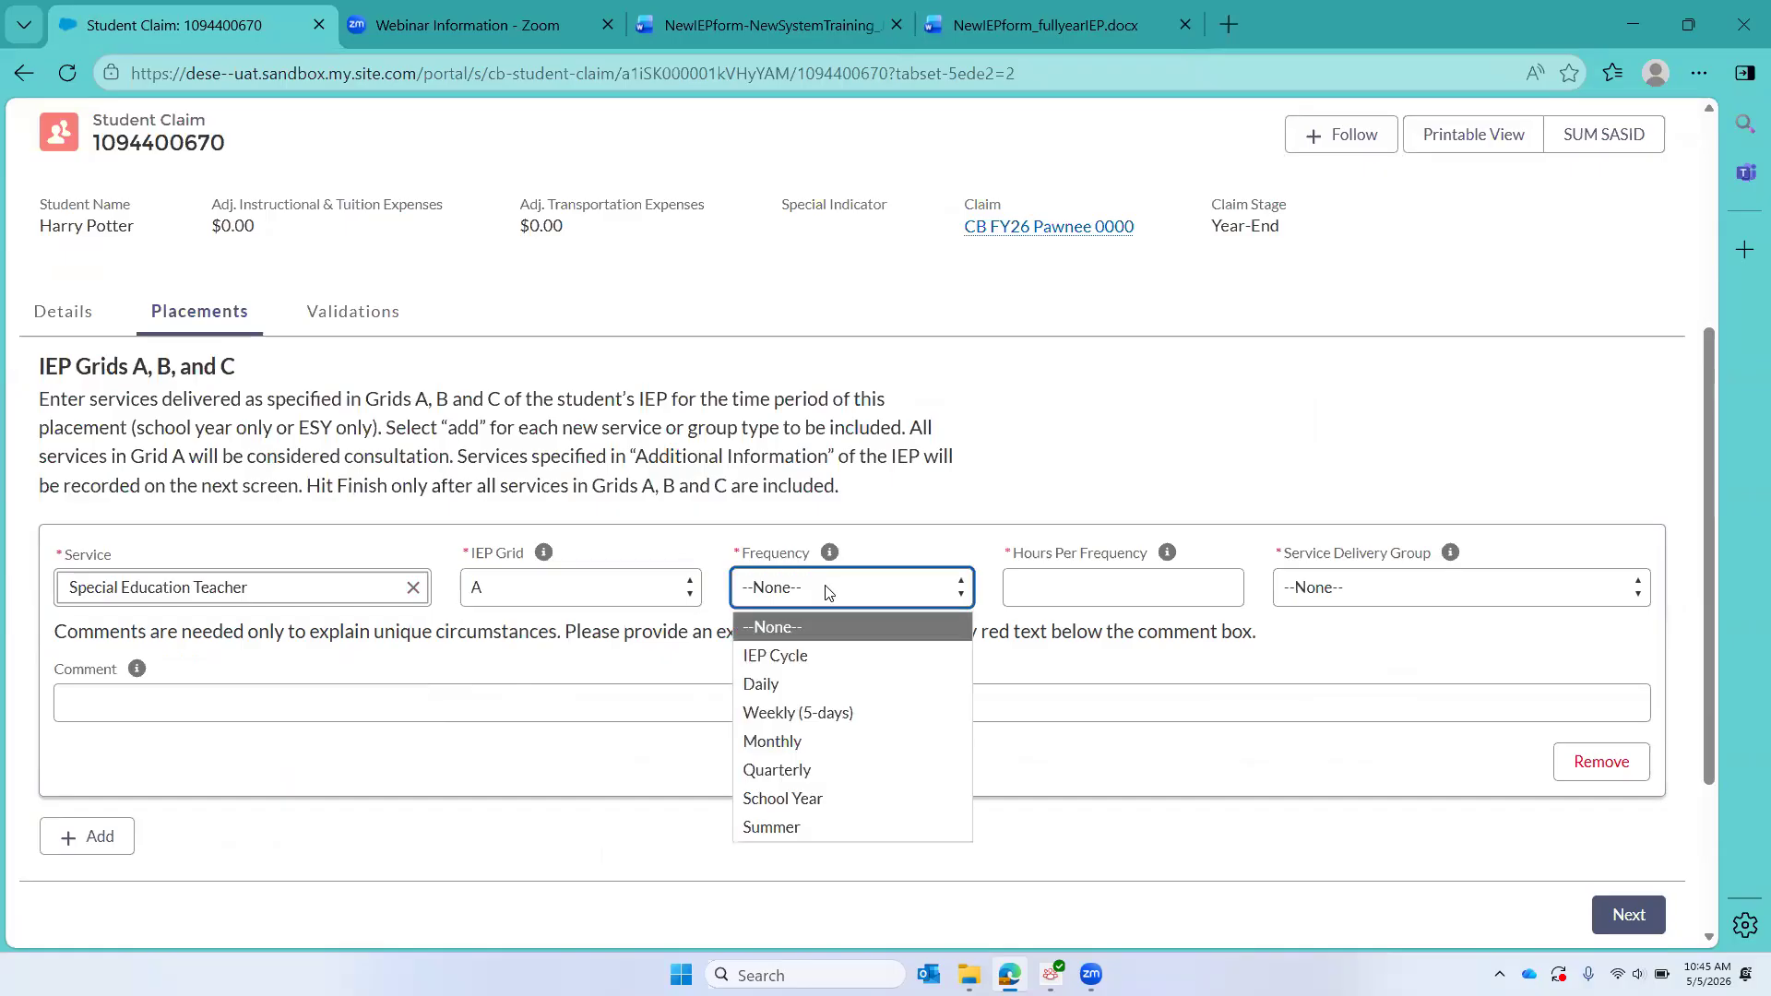
click(774, 742)
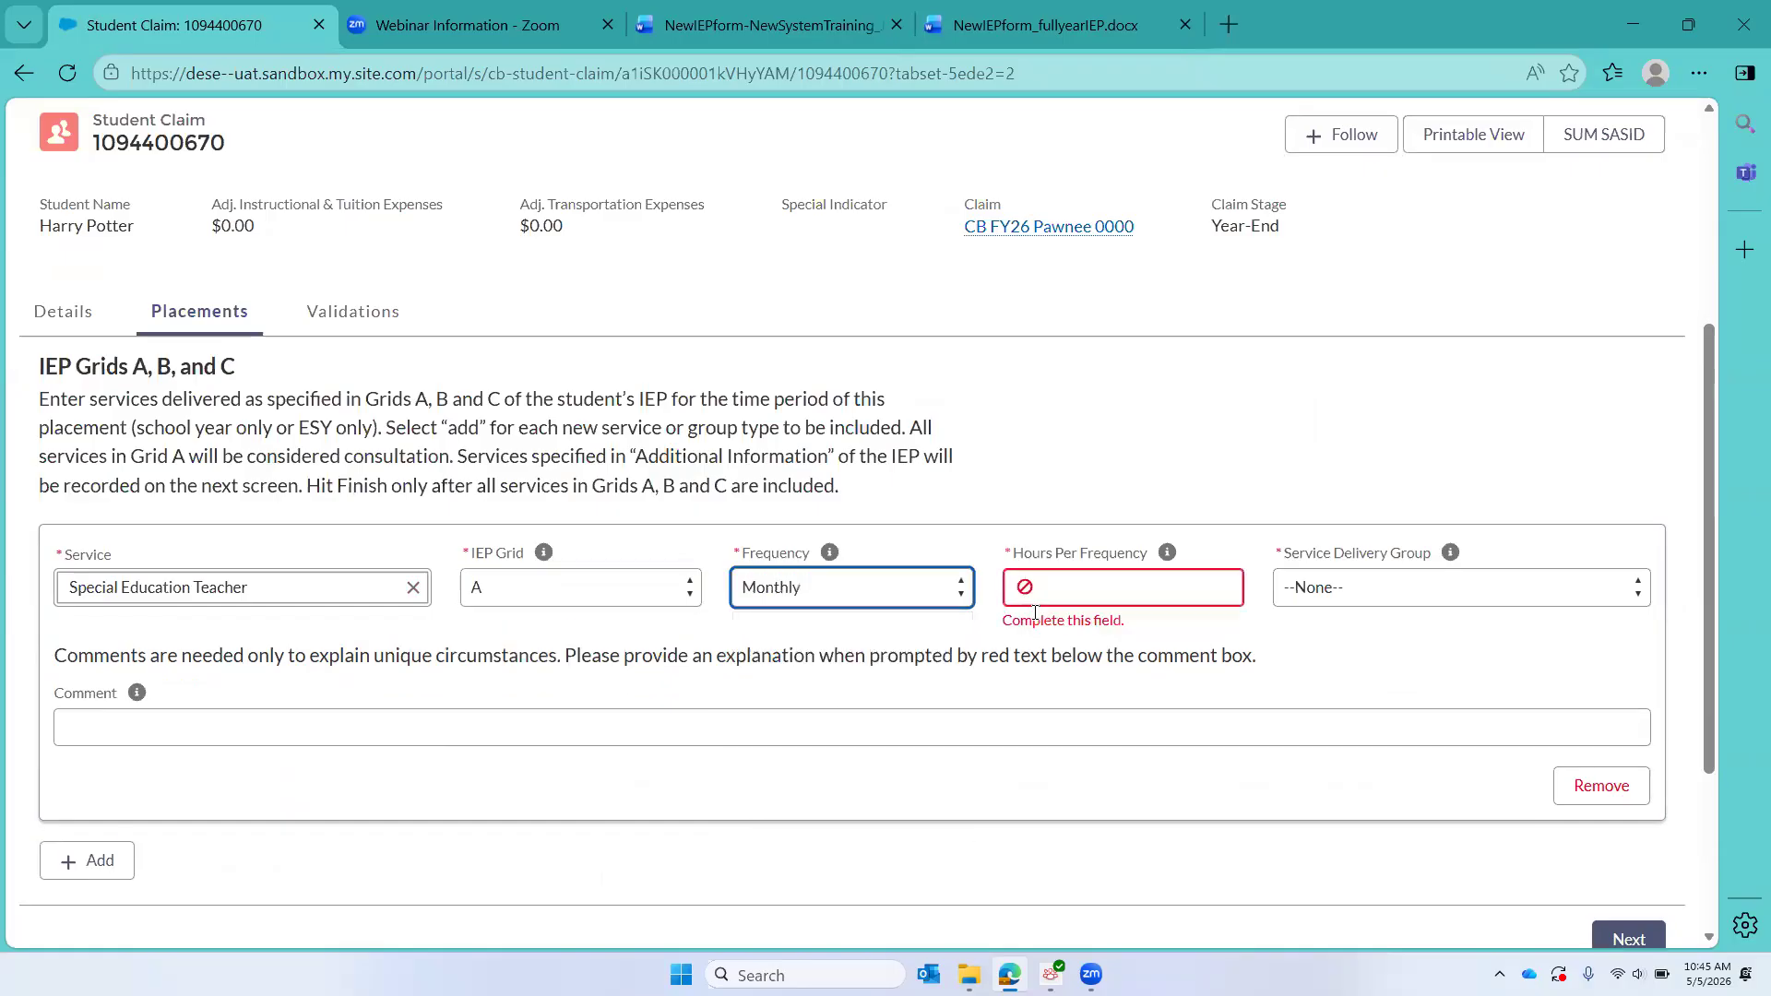
click(1069, 601)
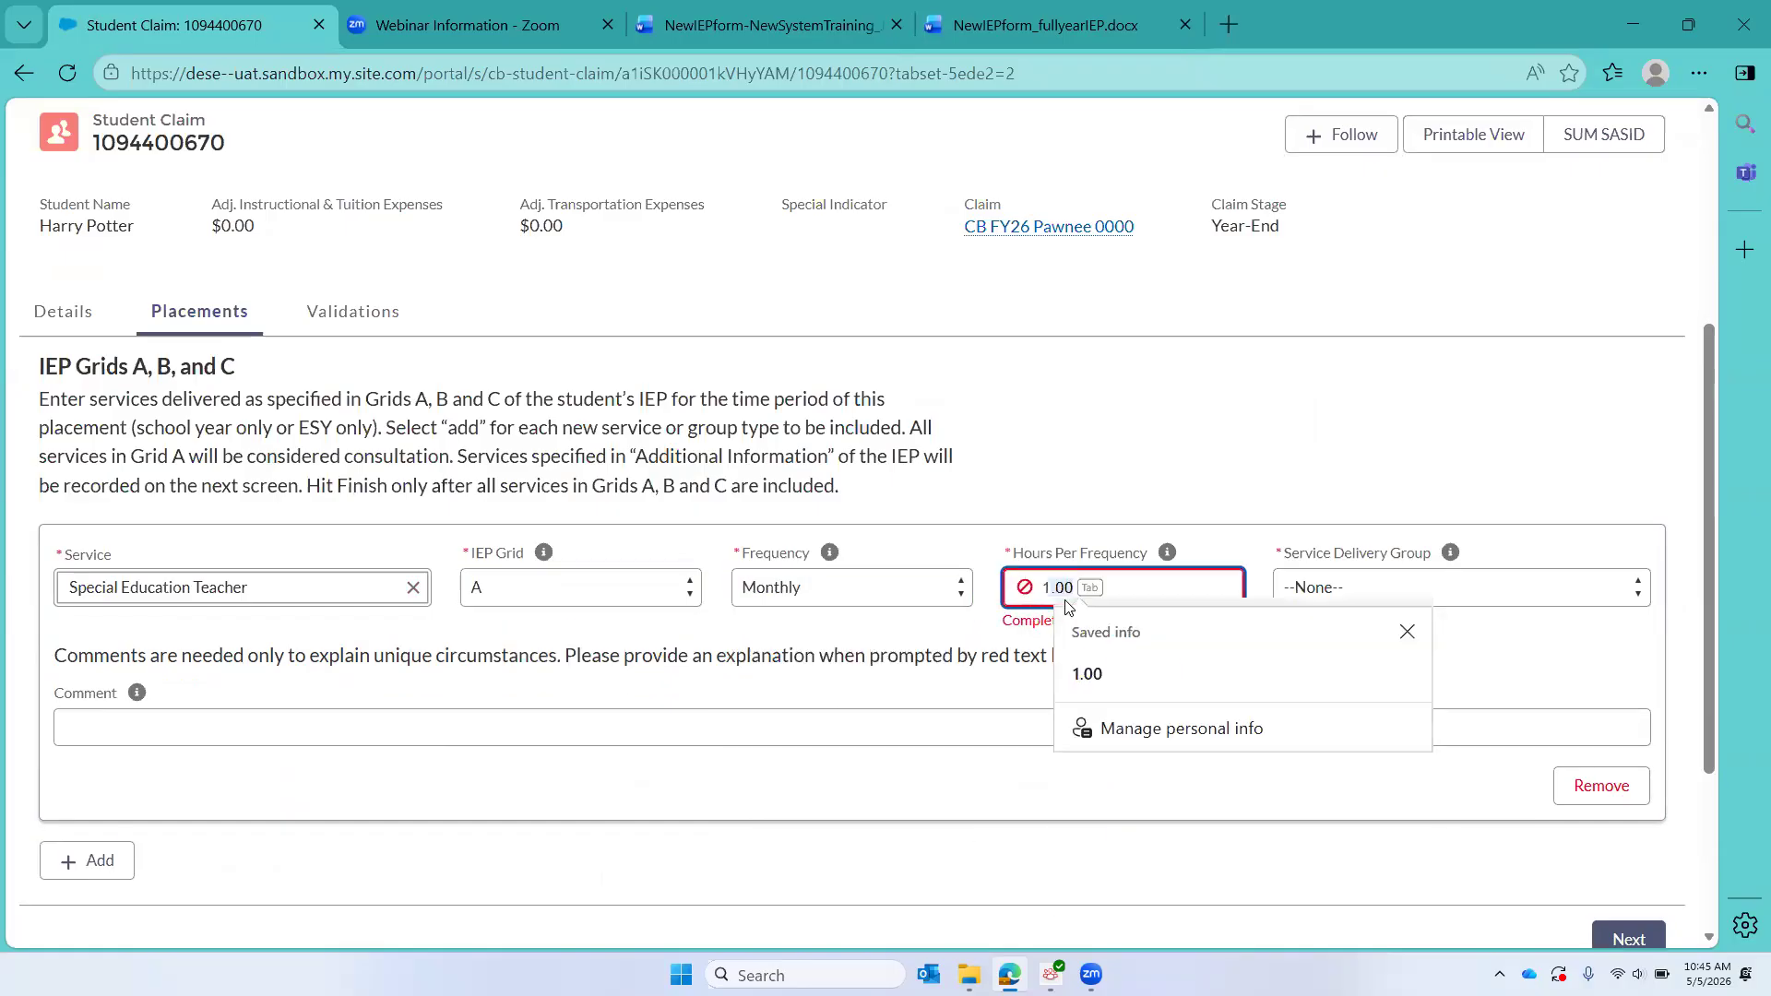
key(Tab)
click(1438, 581)
click(1413, 647)
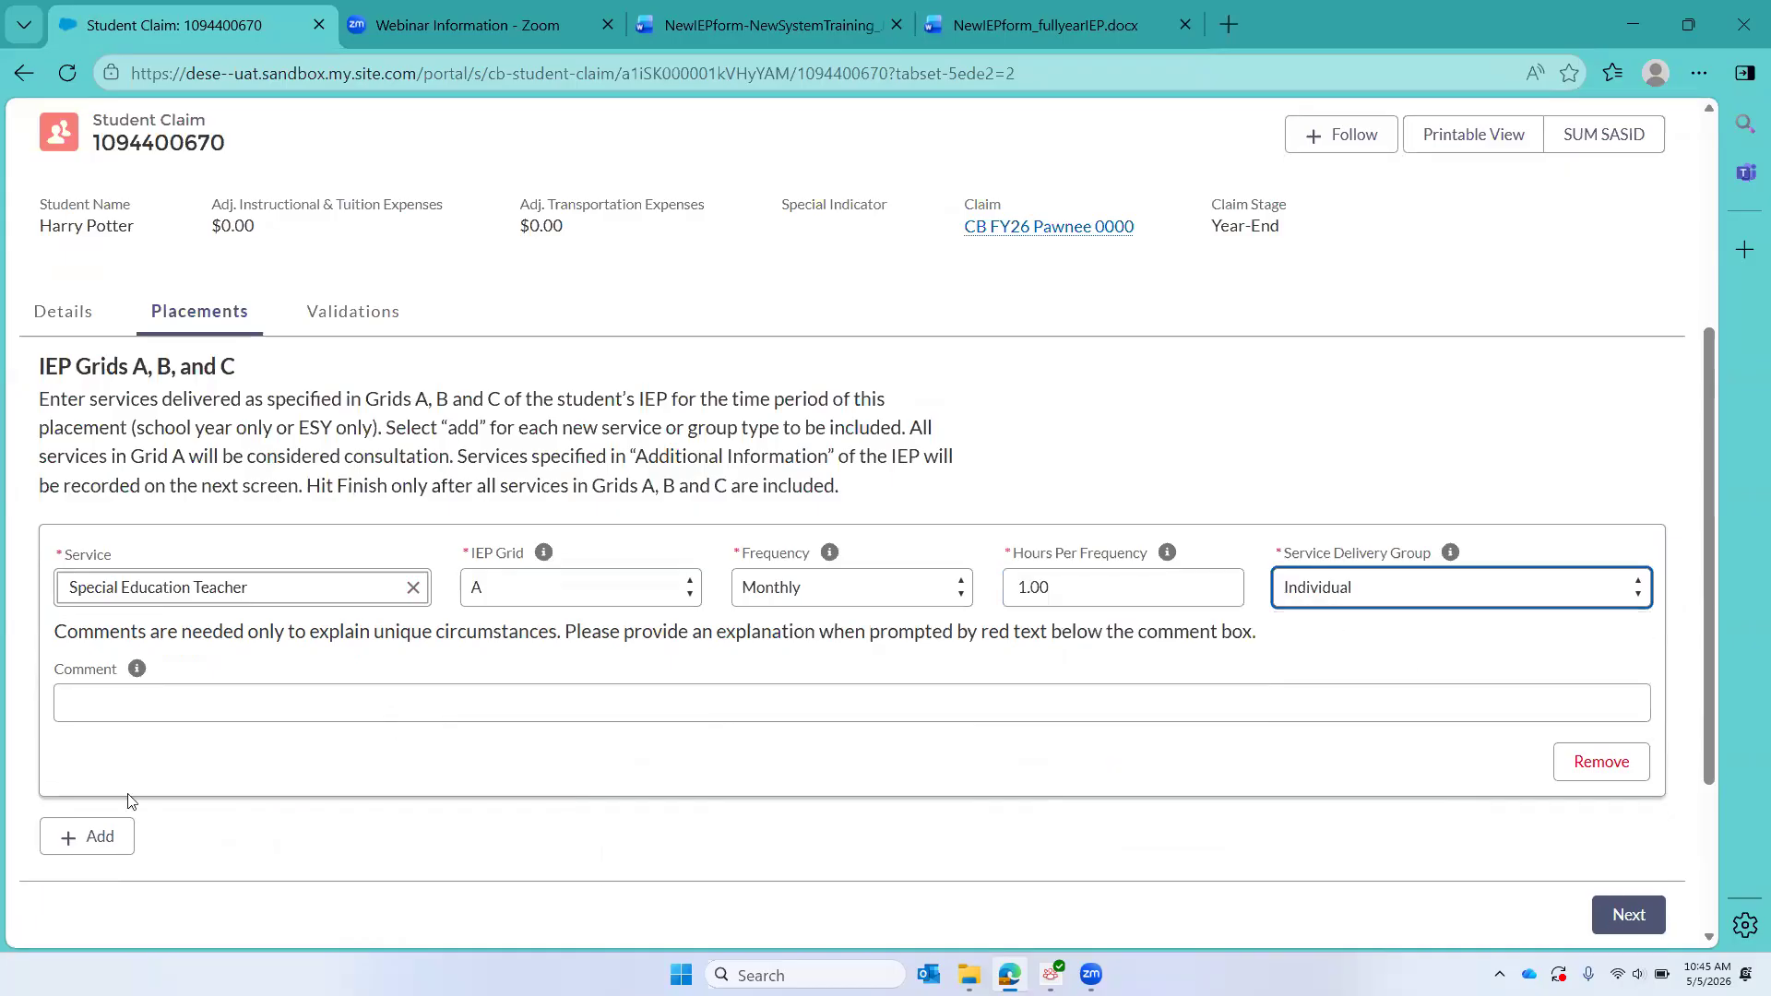
Step: Add a second service entry for Occupational Therapist (OT) under IEP Grid A
click(70, 847)
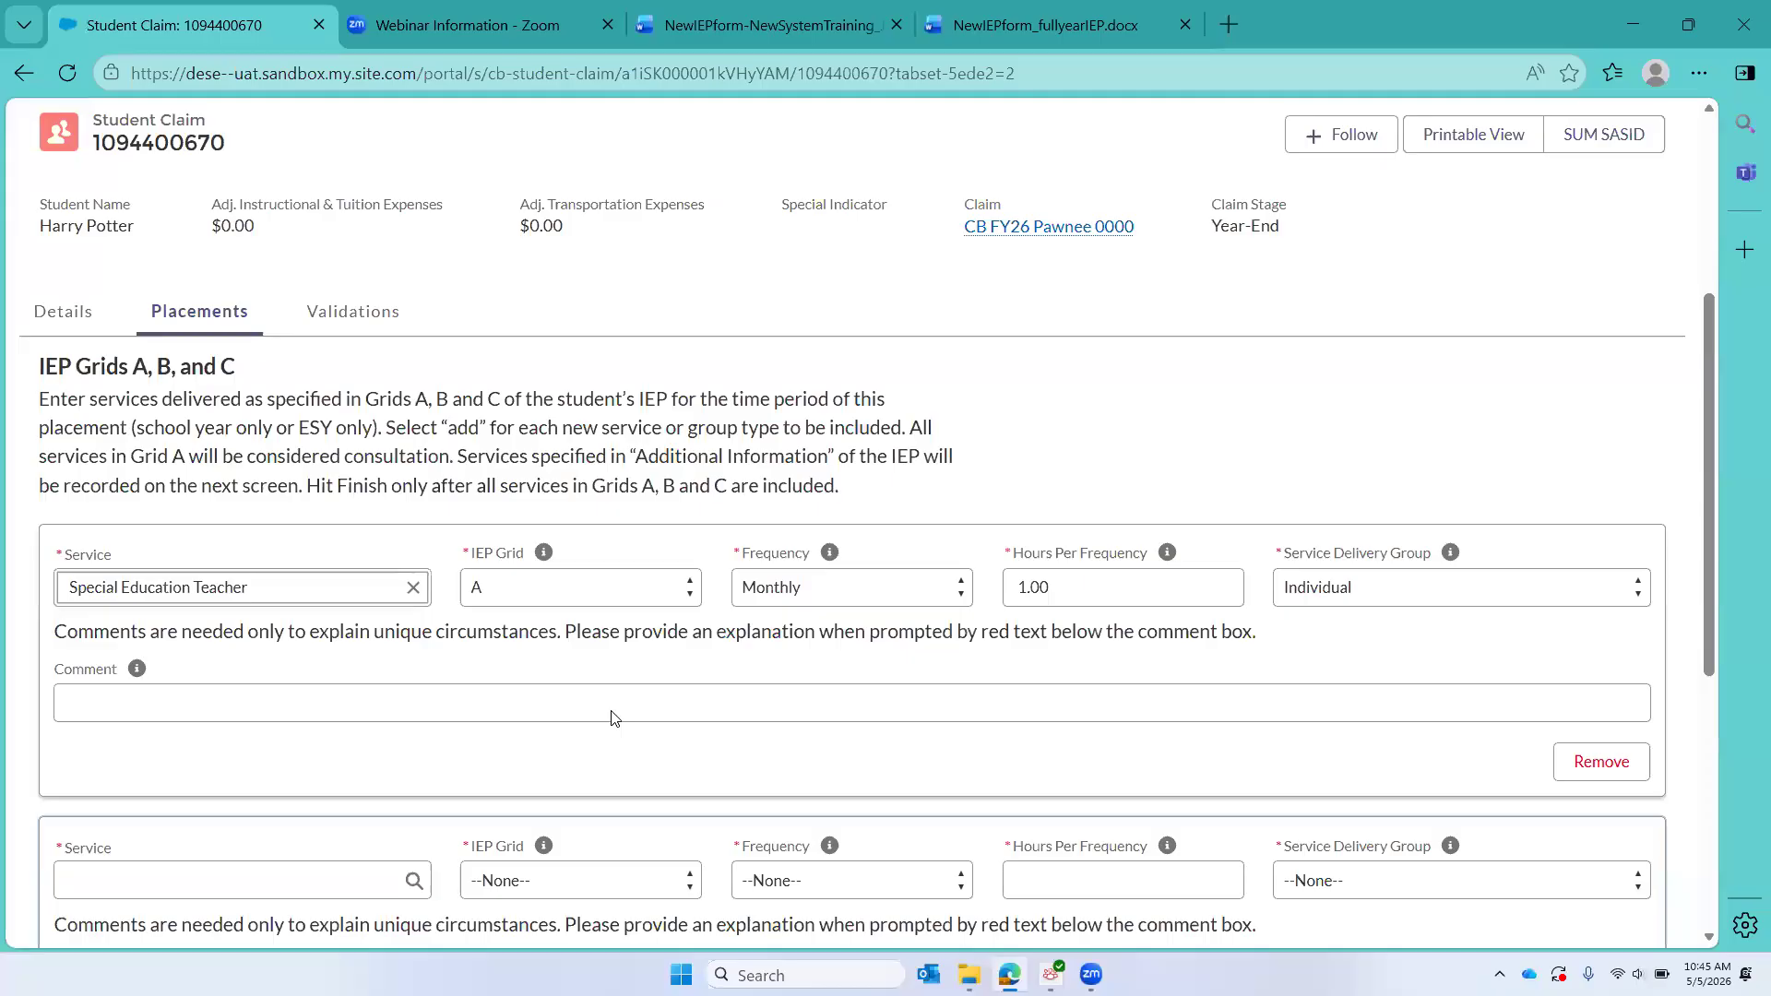
scroll(120, 470, down, 4)
click(120, 472)
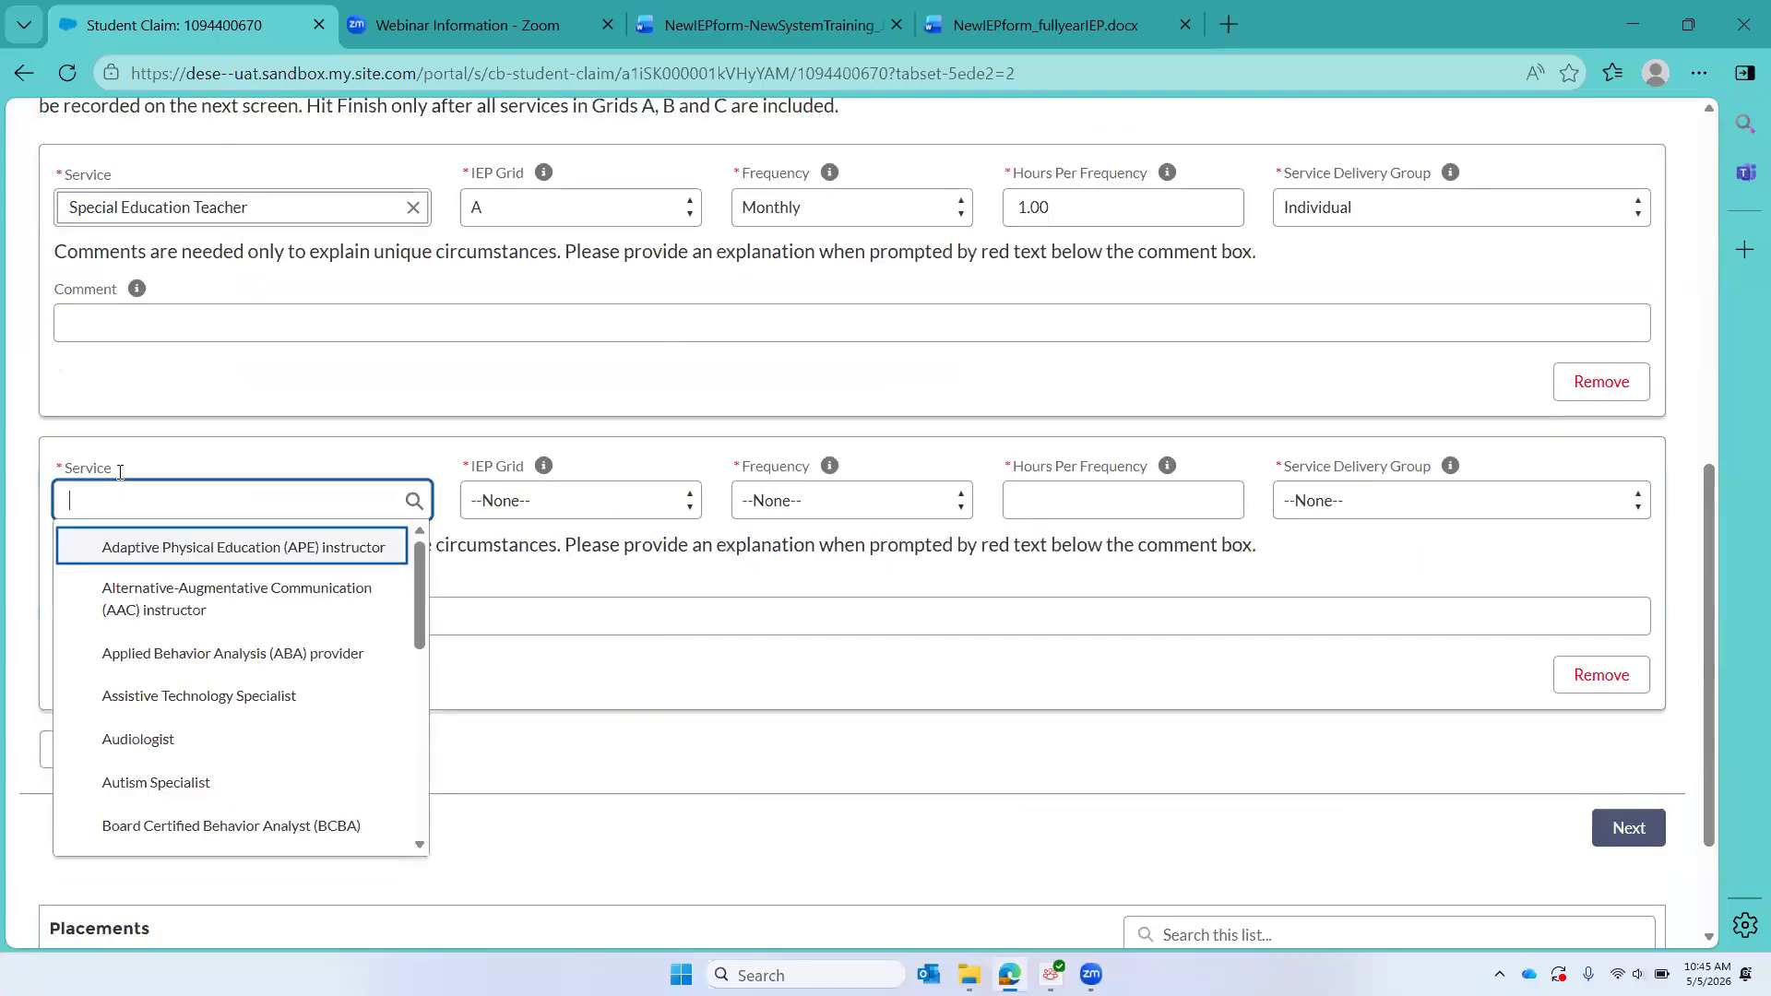
text(OT)
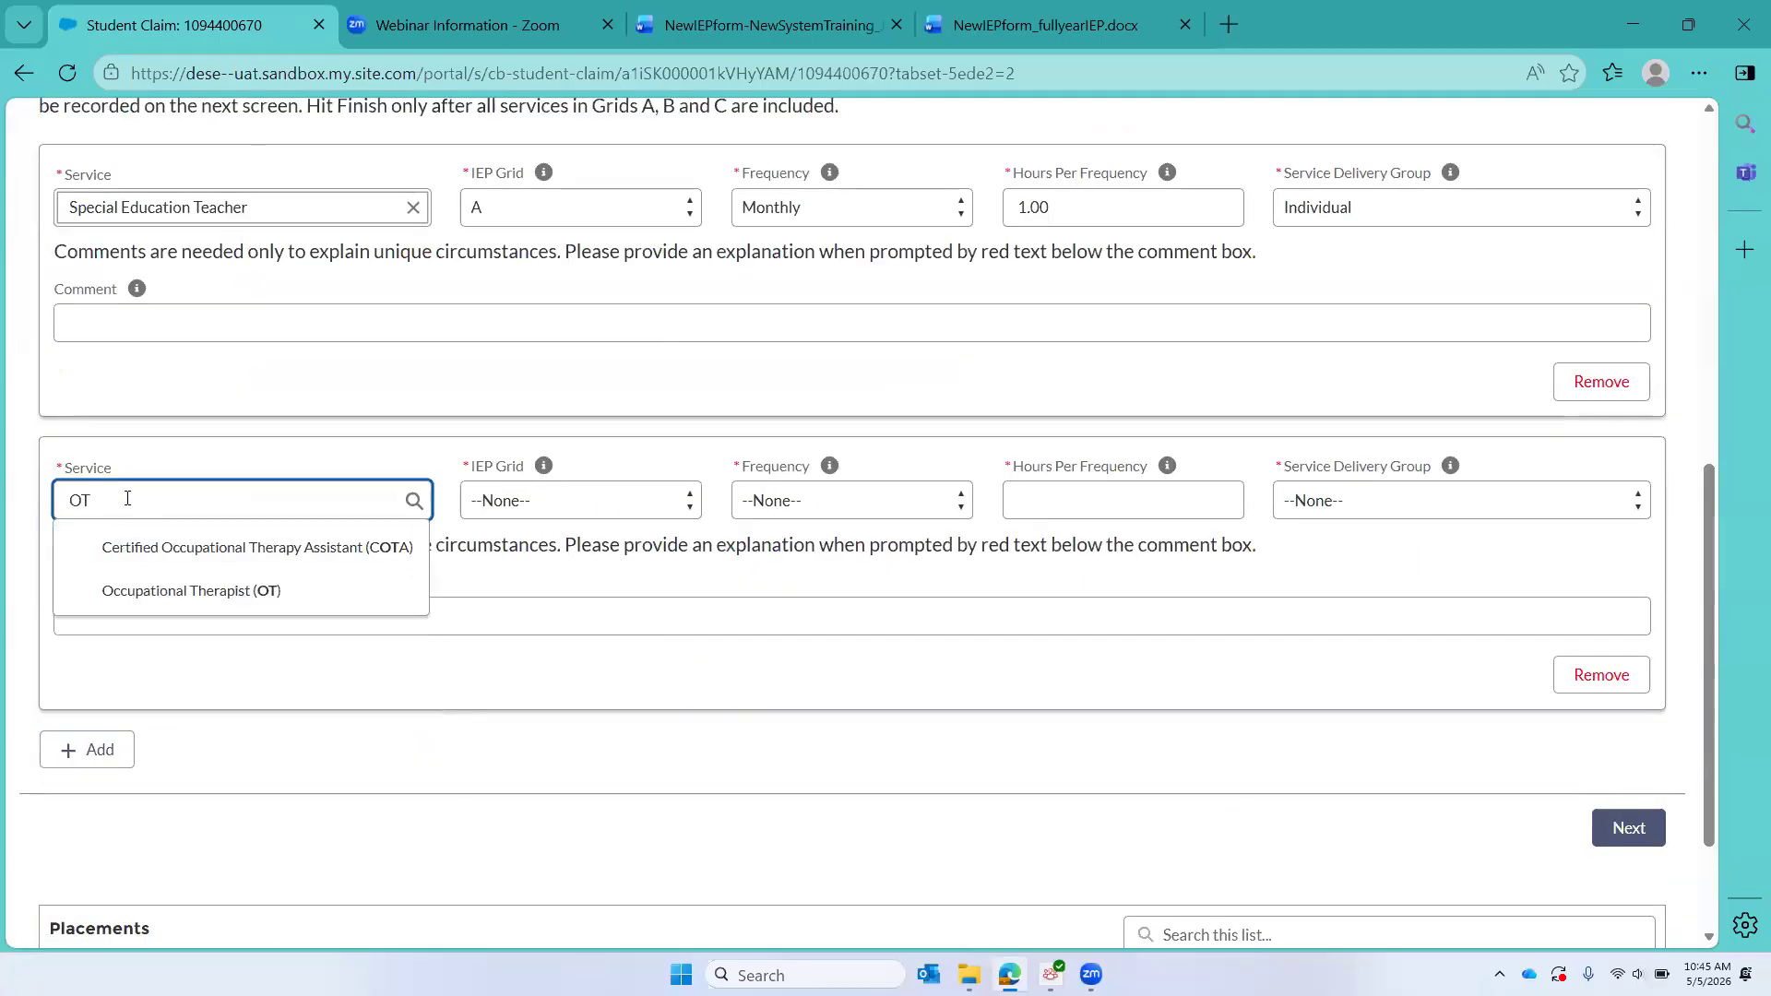
click(203, 600)
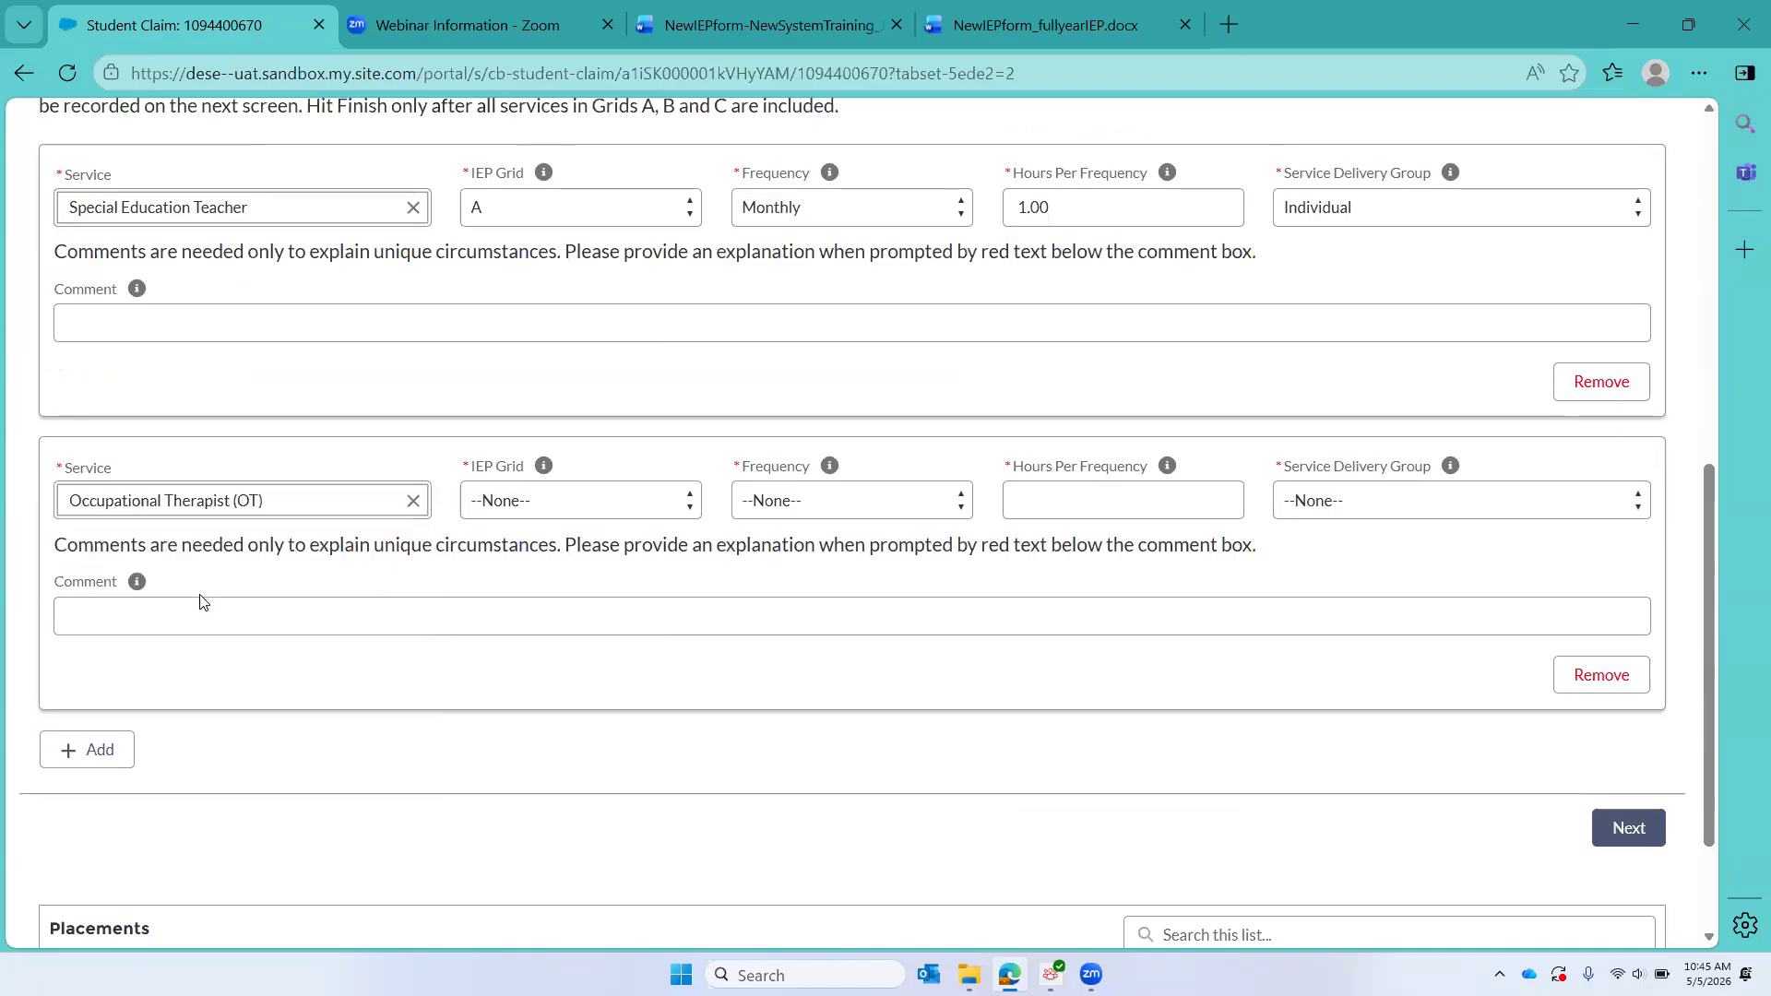
click(556, 509)
click(558, 567)
Step: Set the Occupational Therapist service to an IEP Cycle frequency, 0.25 hours per frequency, and Individual delivery
click(842, 499)
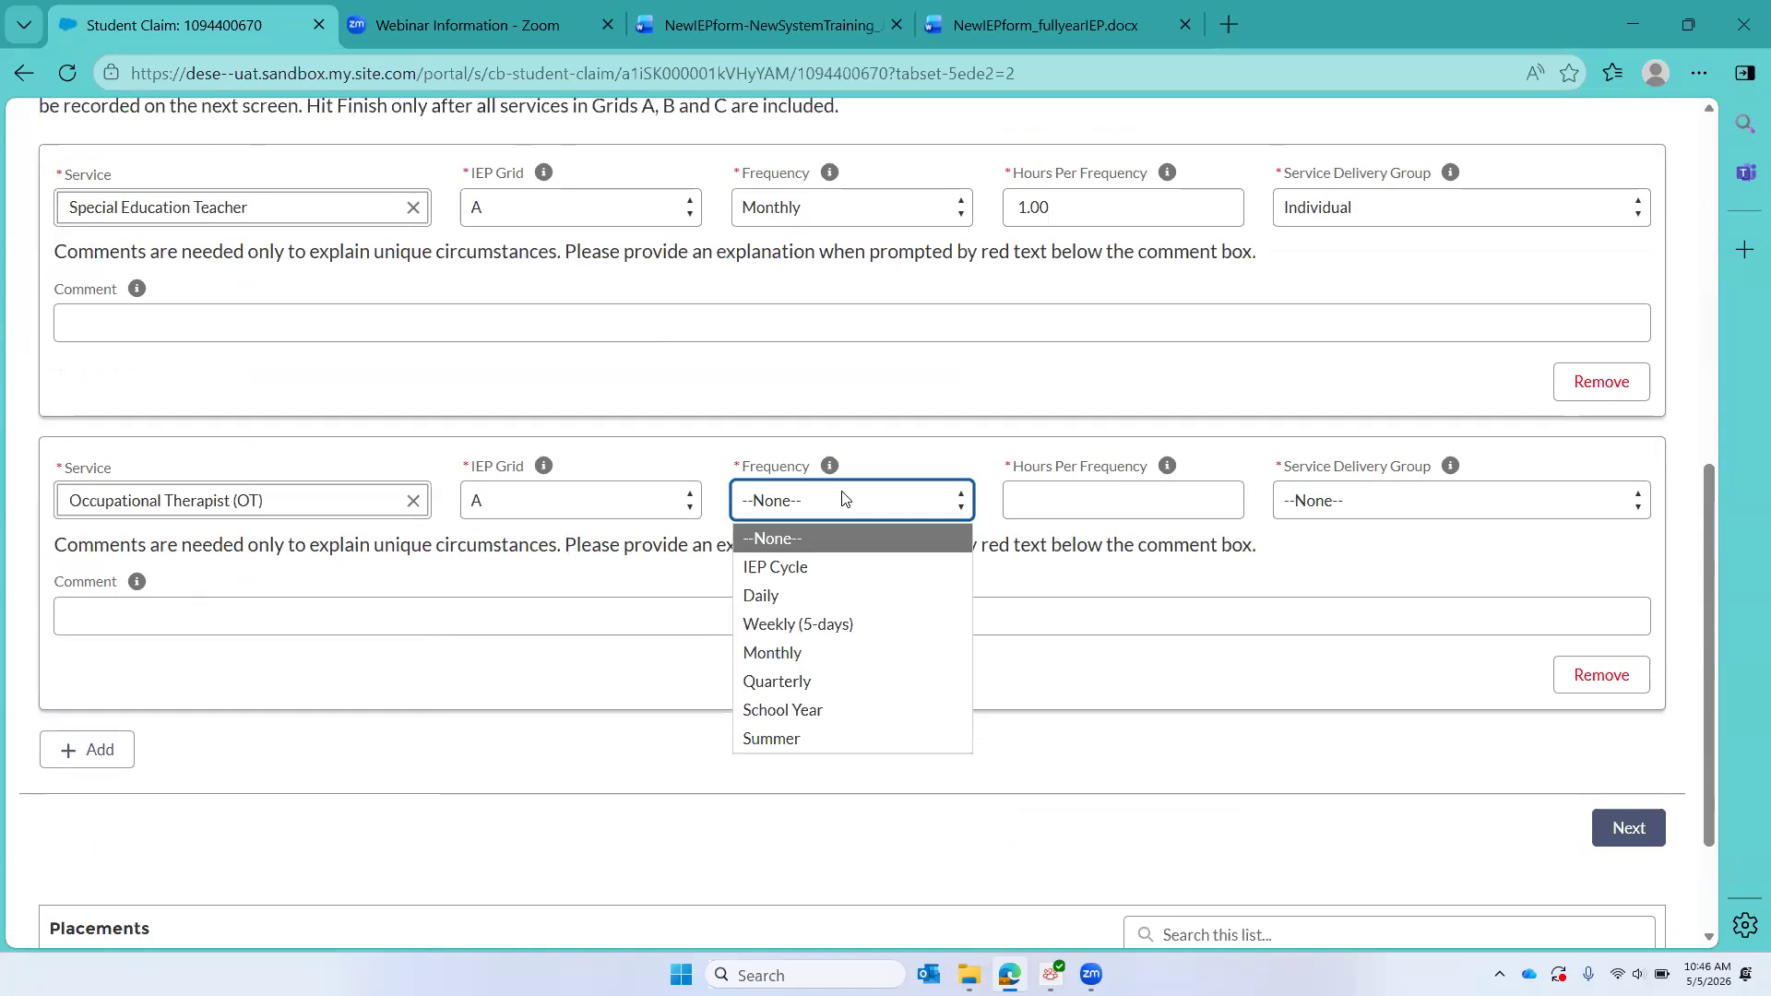
click(806, 572)
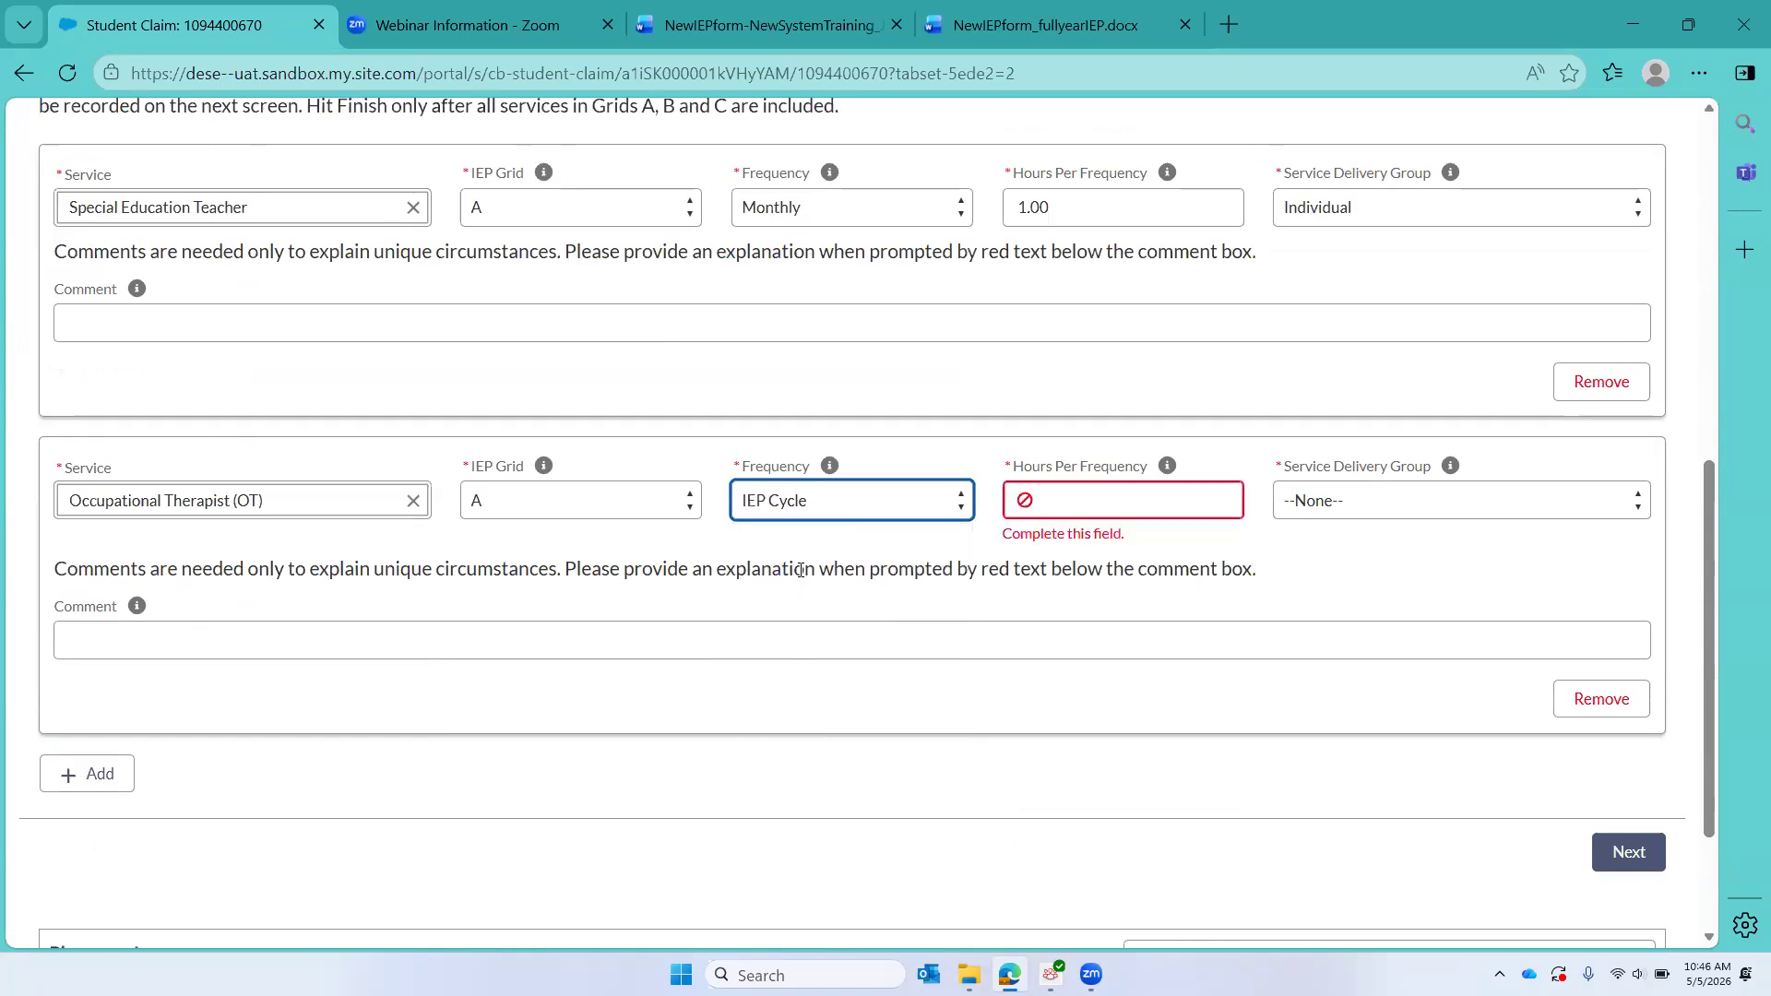
click(1101, 490)
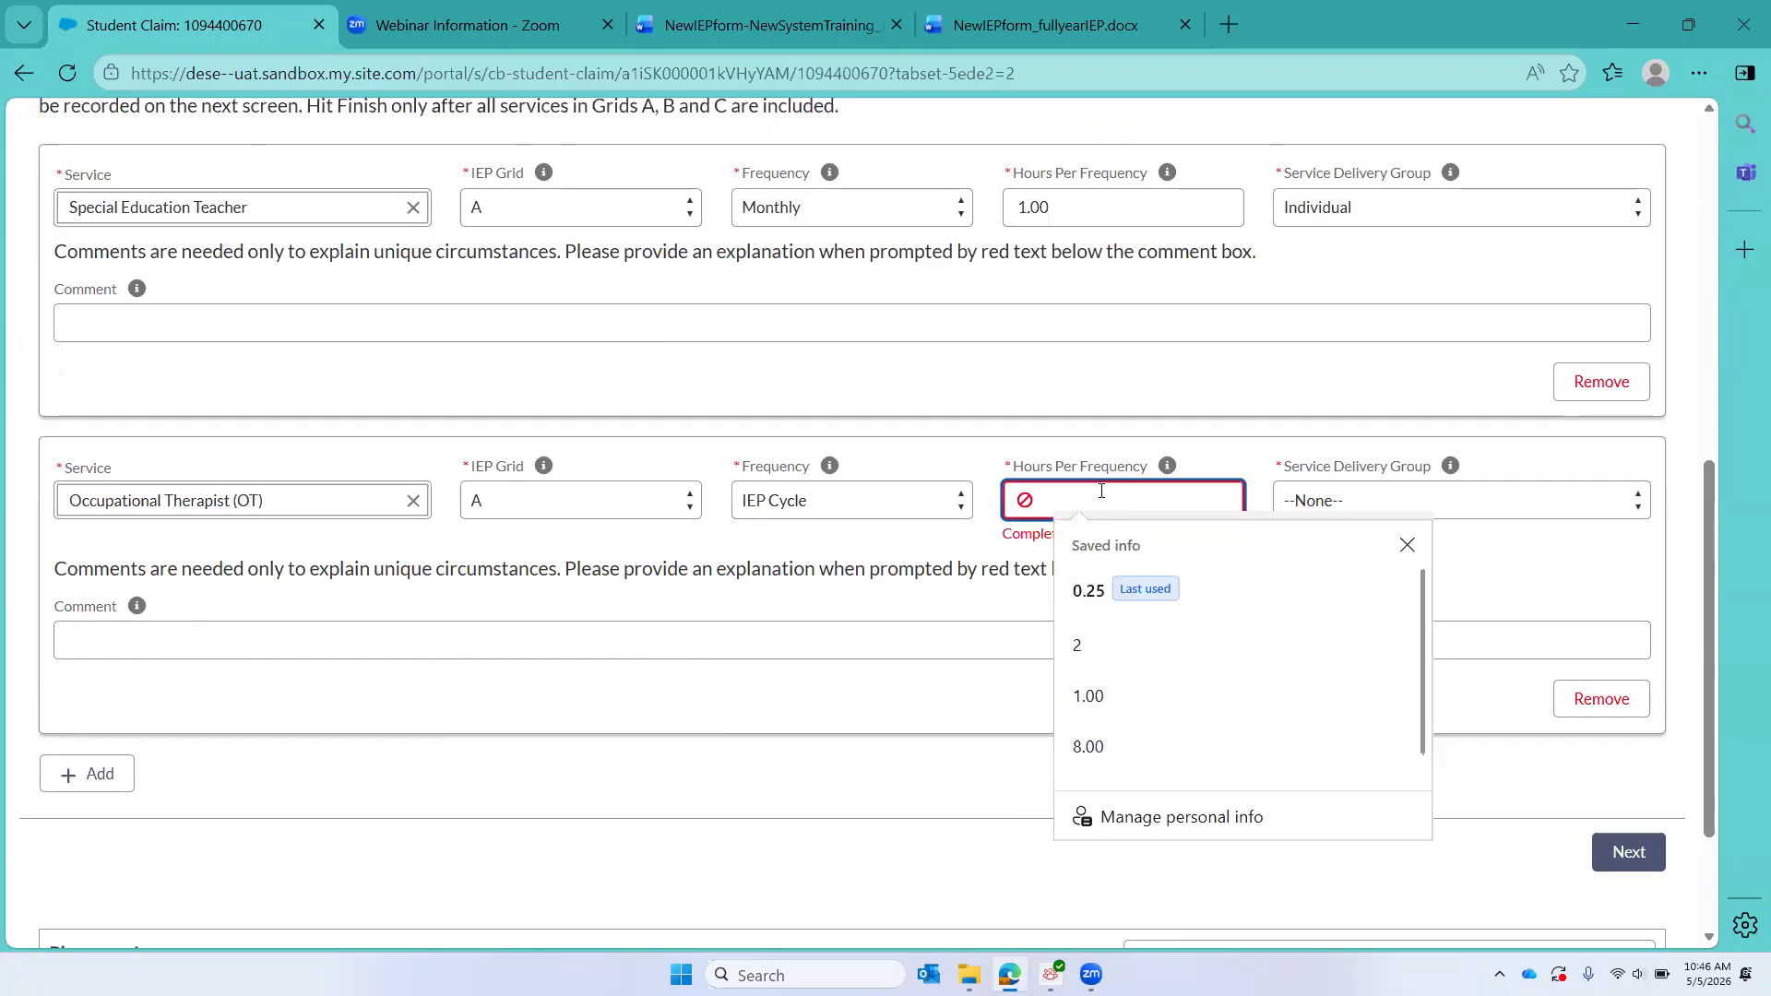
text(.25)
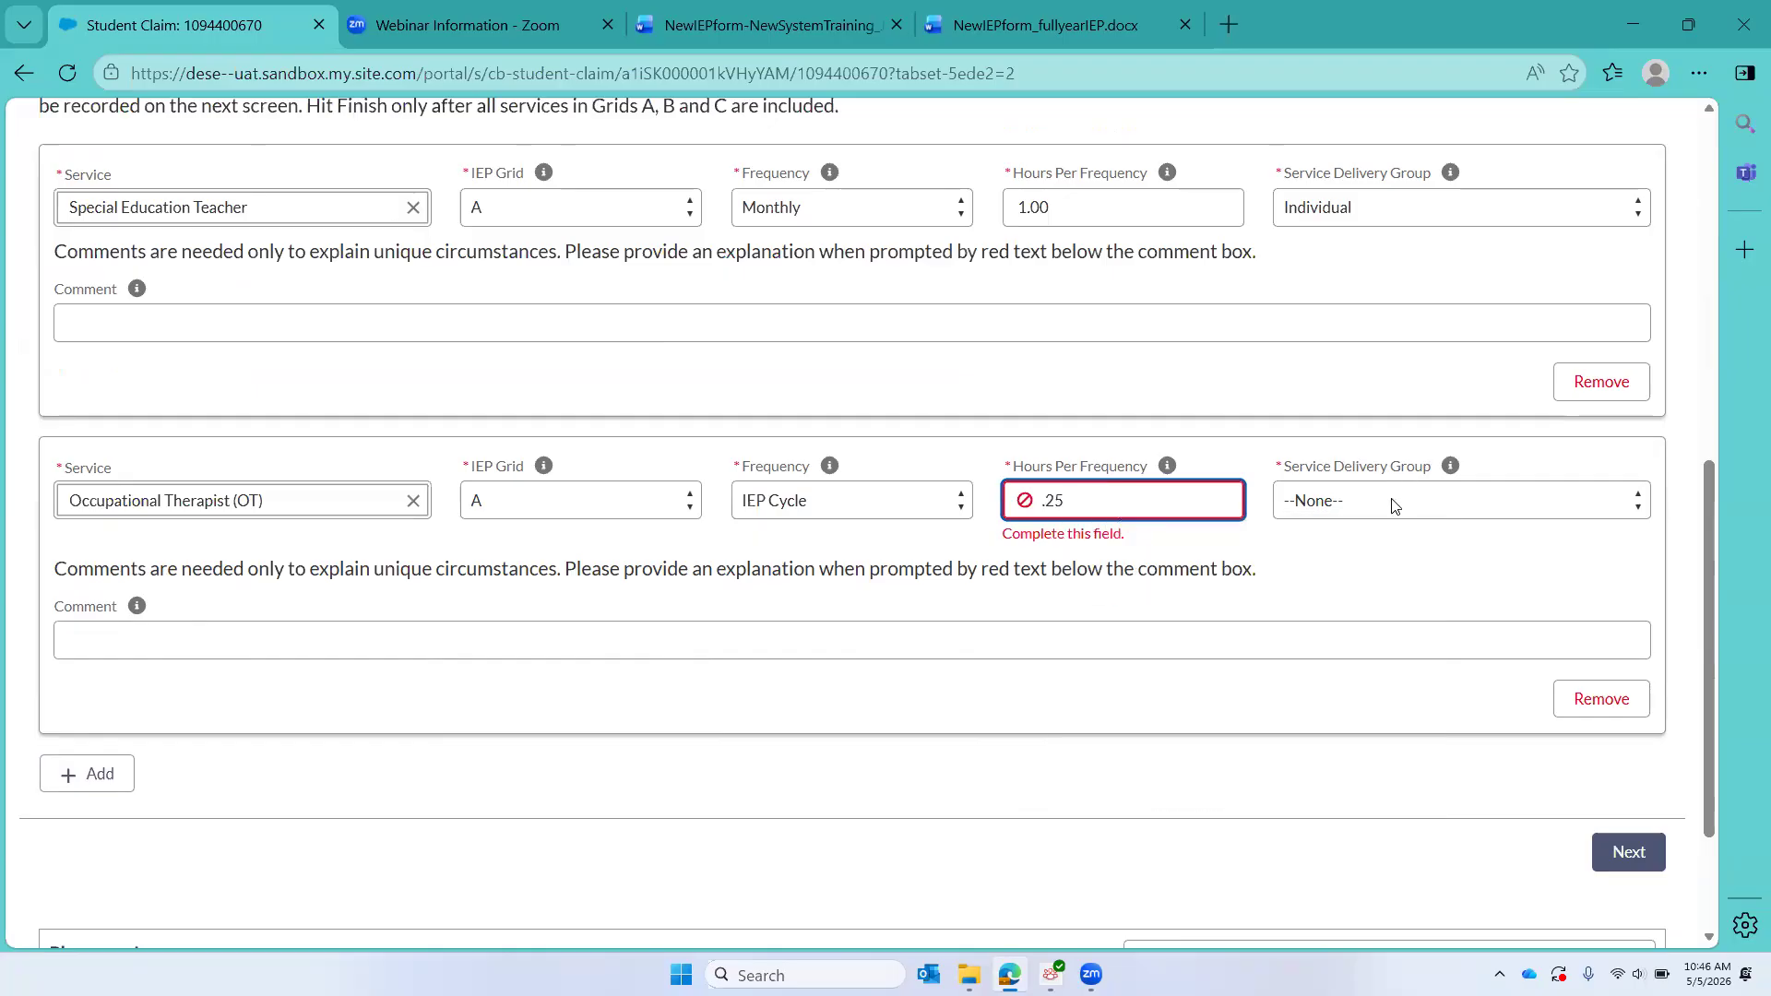
click(1394, 506)
click(1345, 566)
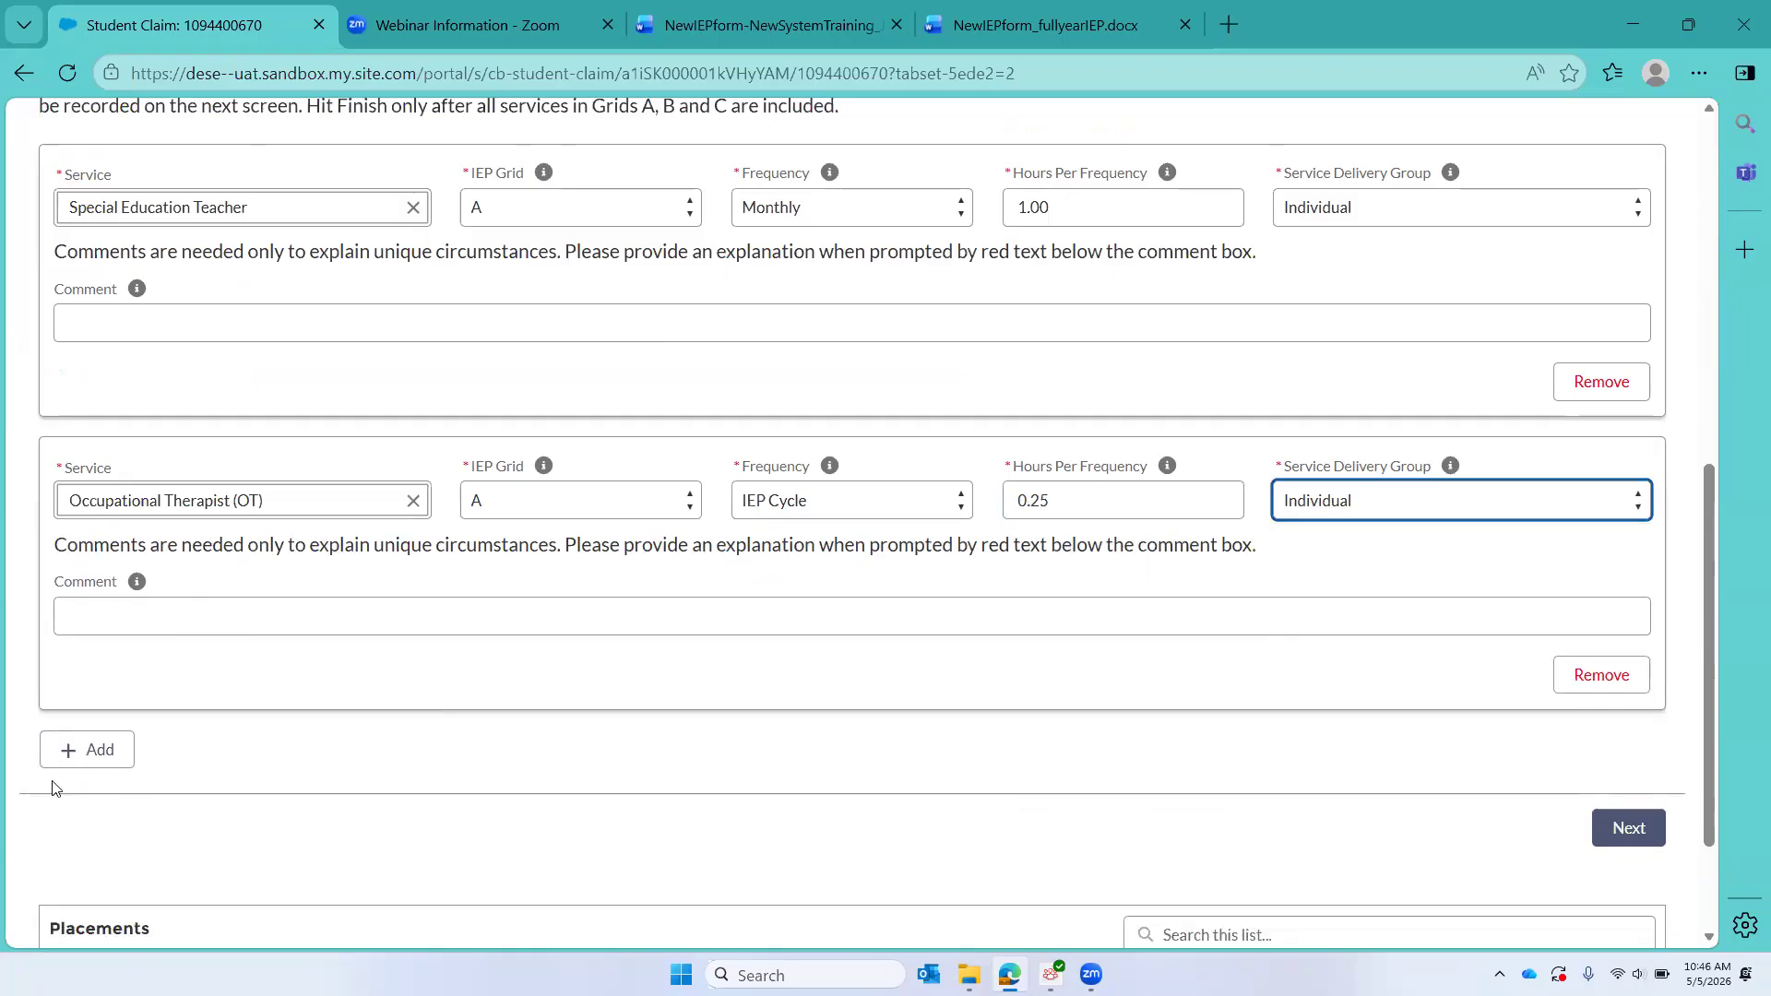
Step: Add a third service entry for Alternative-Augmentative Communication (AAC) instructor under IEP Grid A
click(89, 762)
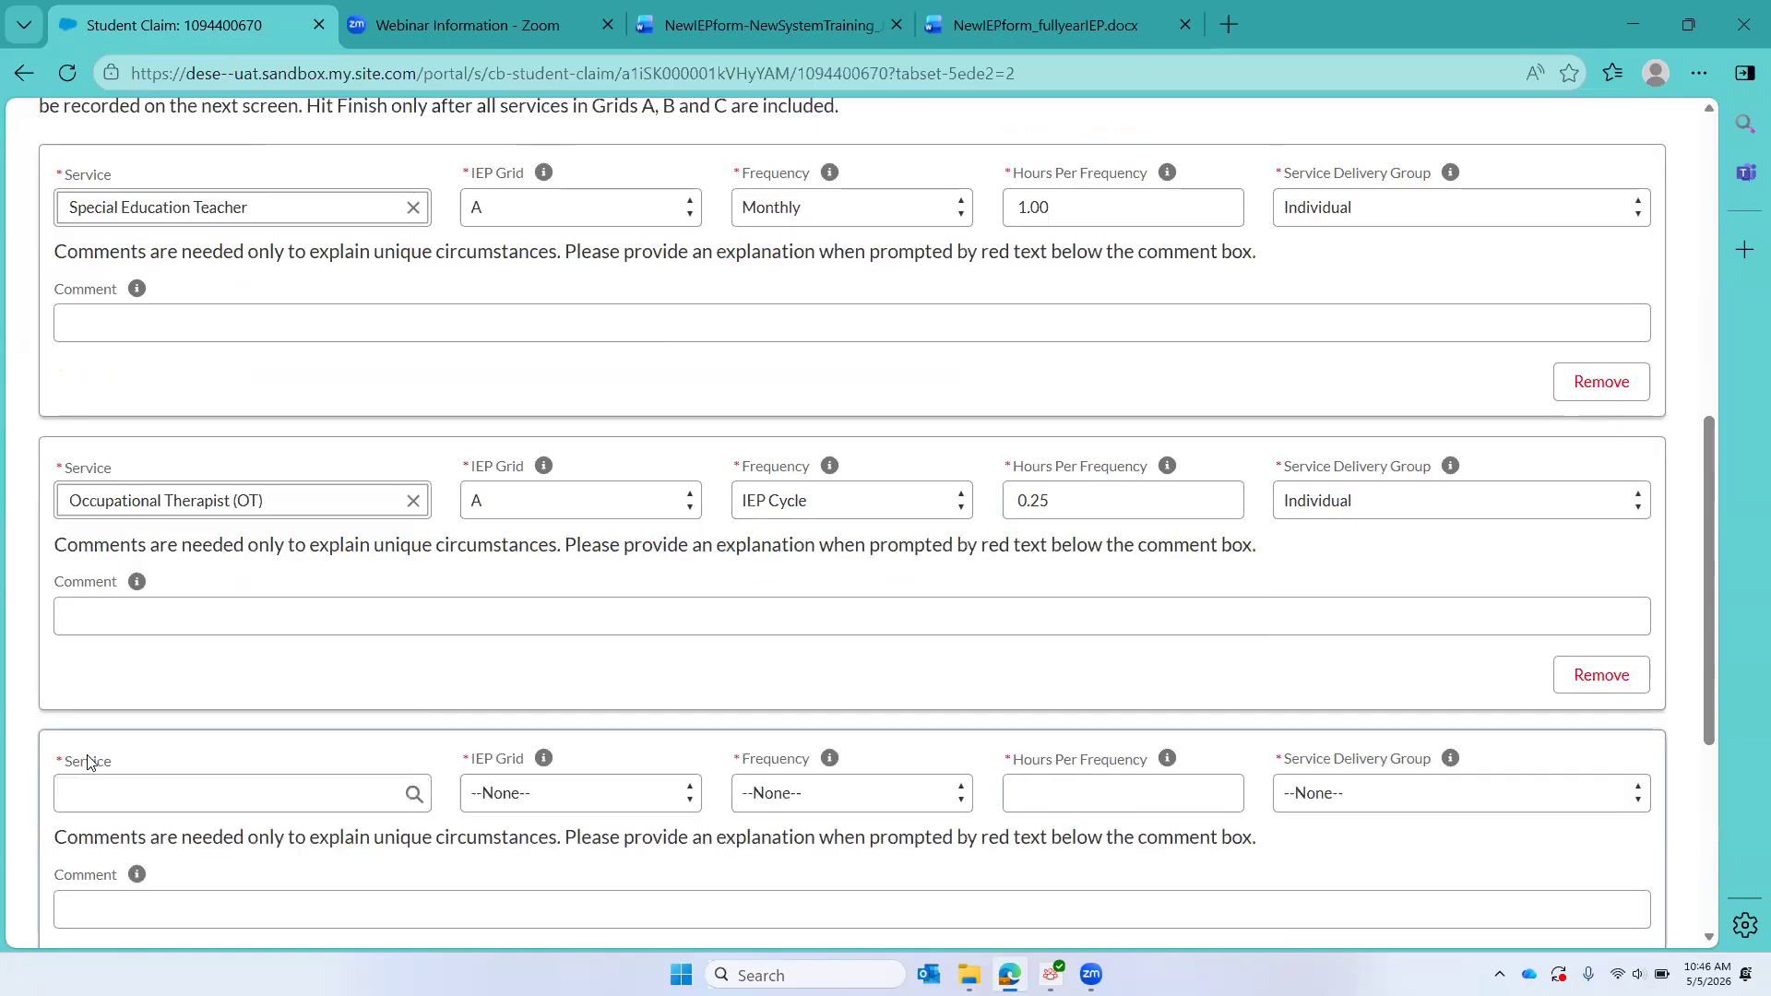
click(120, 806)
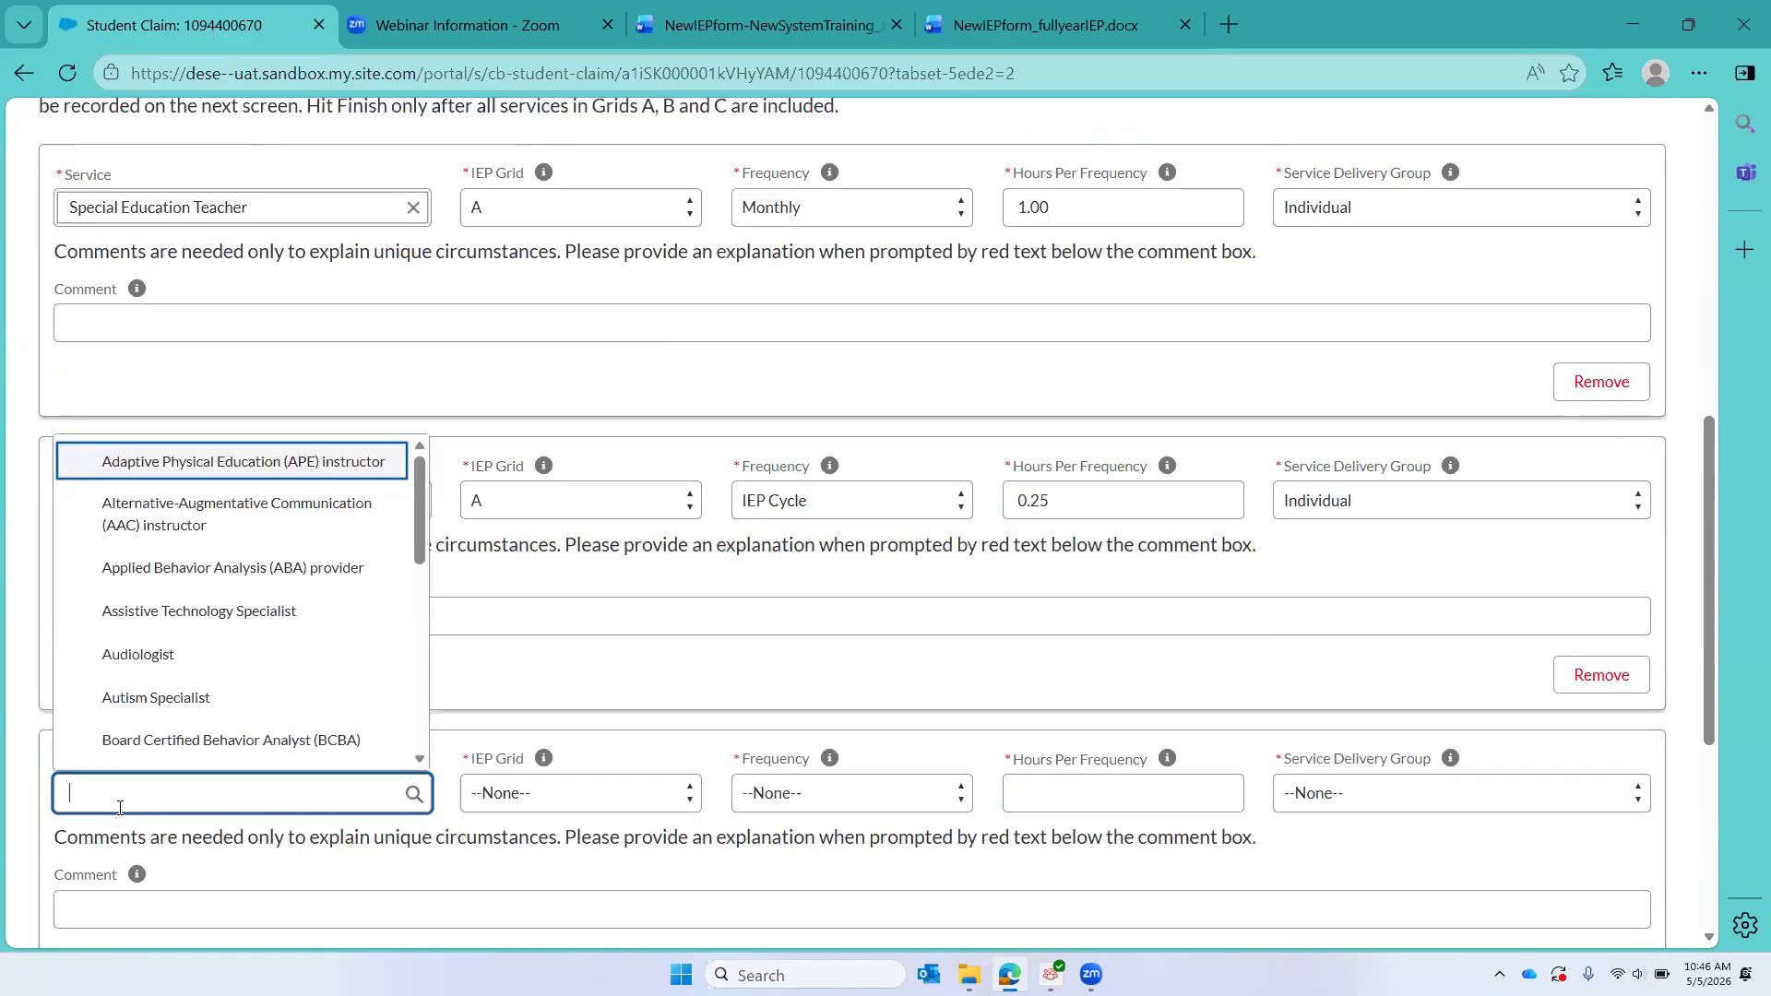
text(AAC)
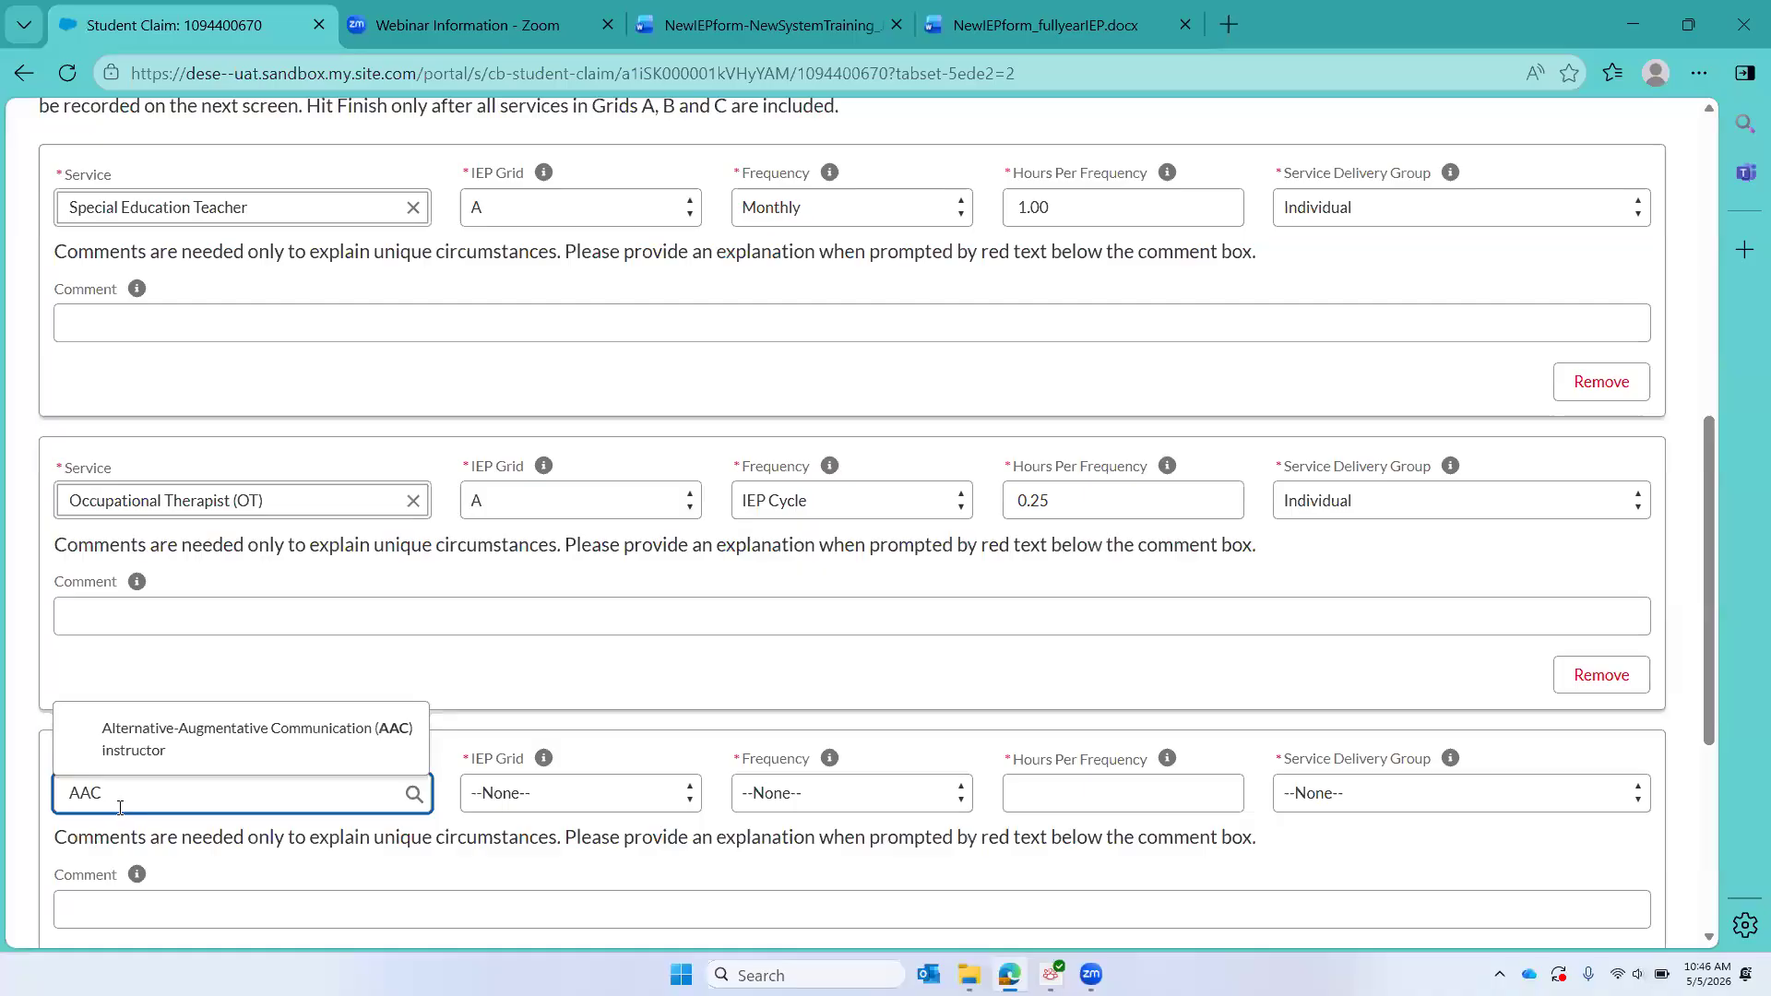
click(162, 735)
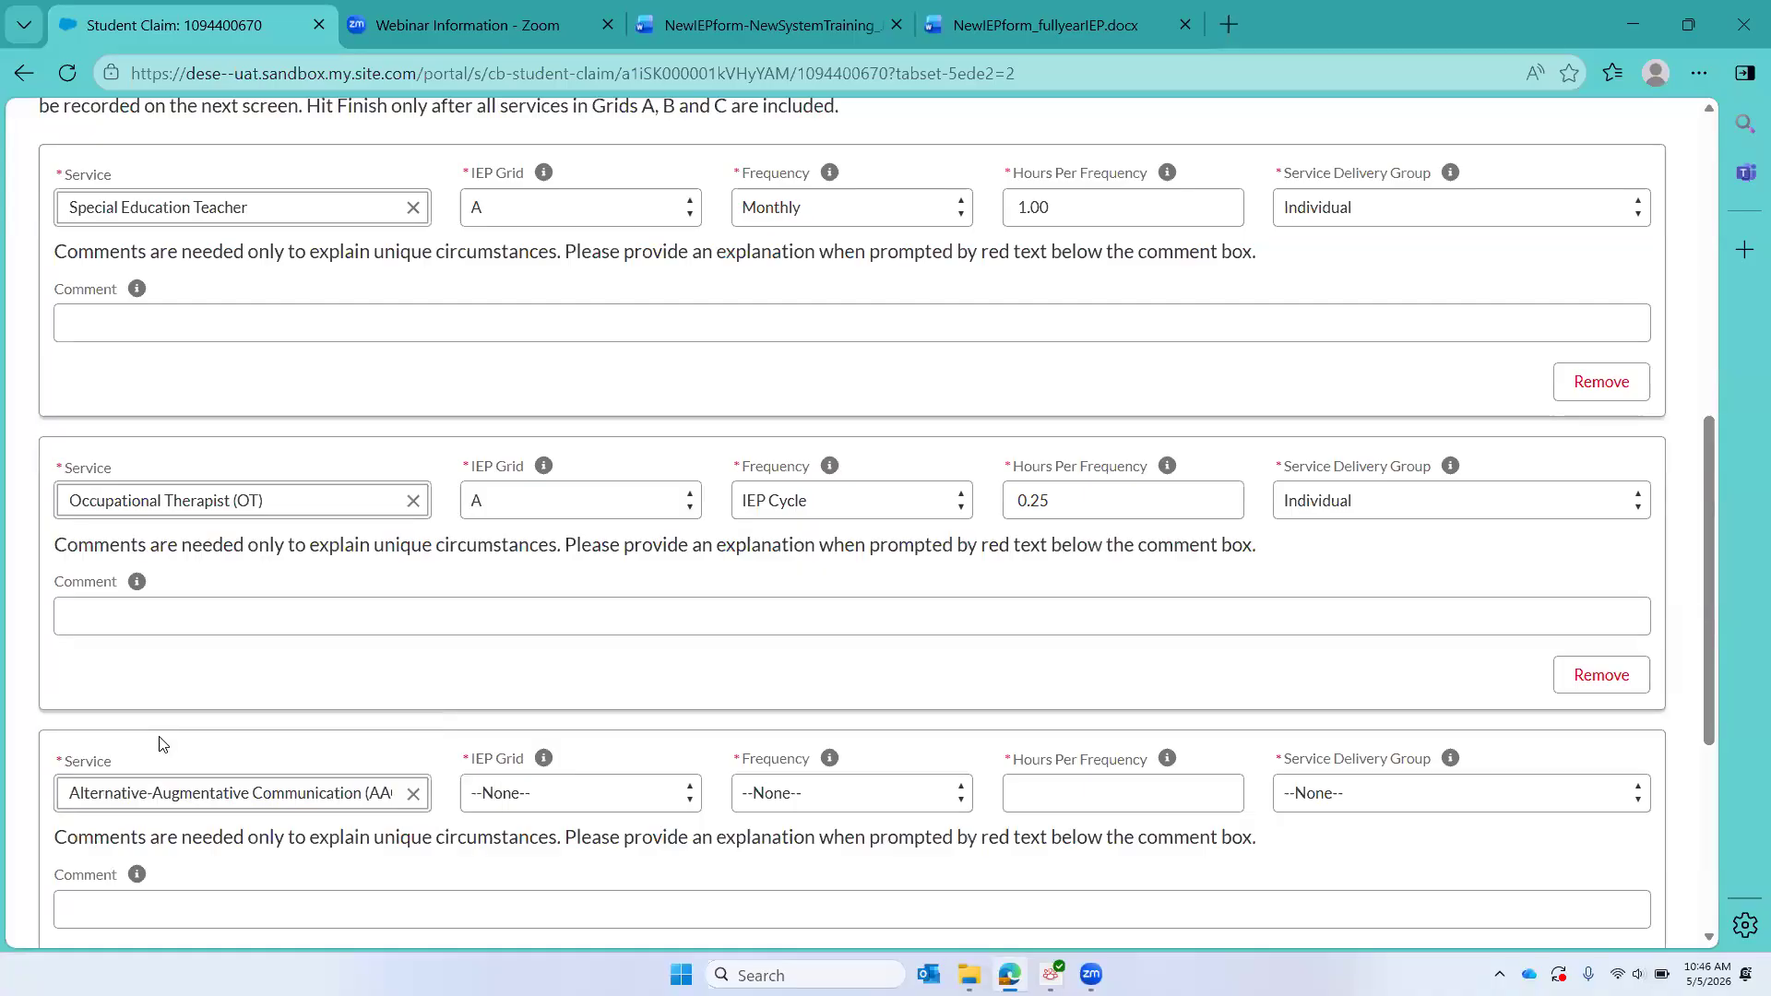
click(564, 805)
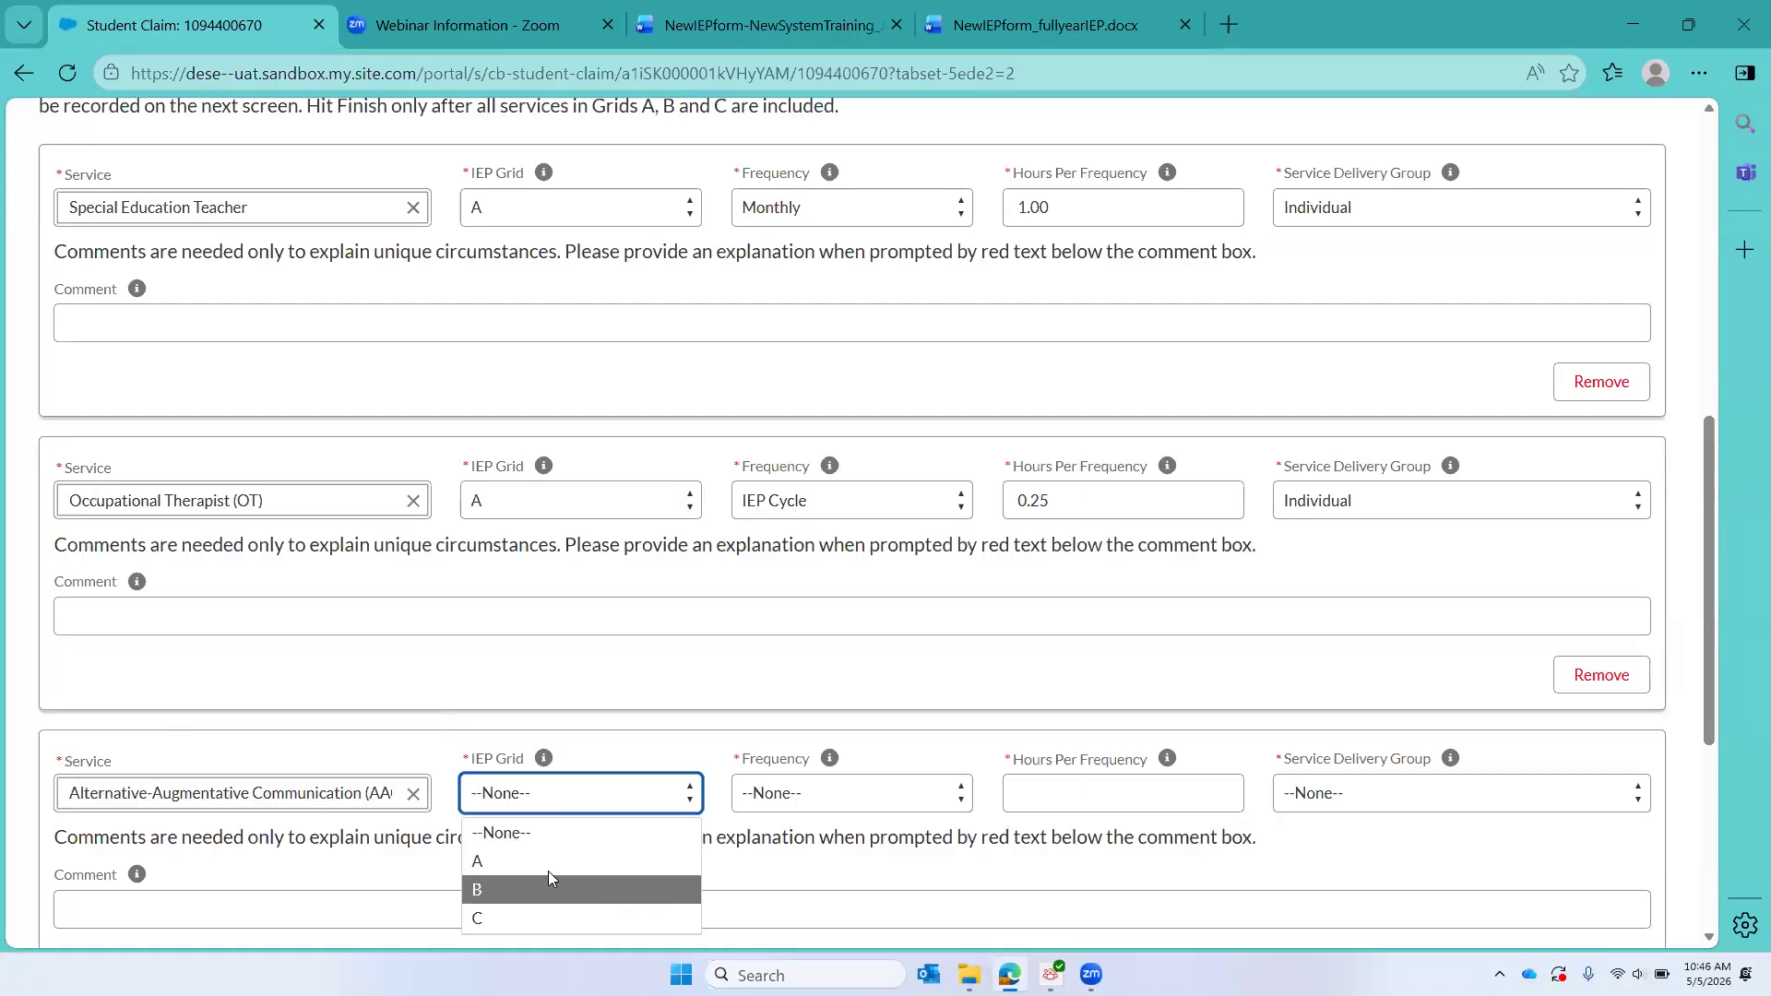
click(554, 862)
Step: Set the AAC instructor service to a School Year frequency, 9.00 hours per frequency, and Individual delivery
click(807, 799)
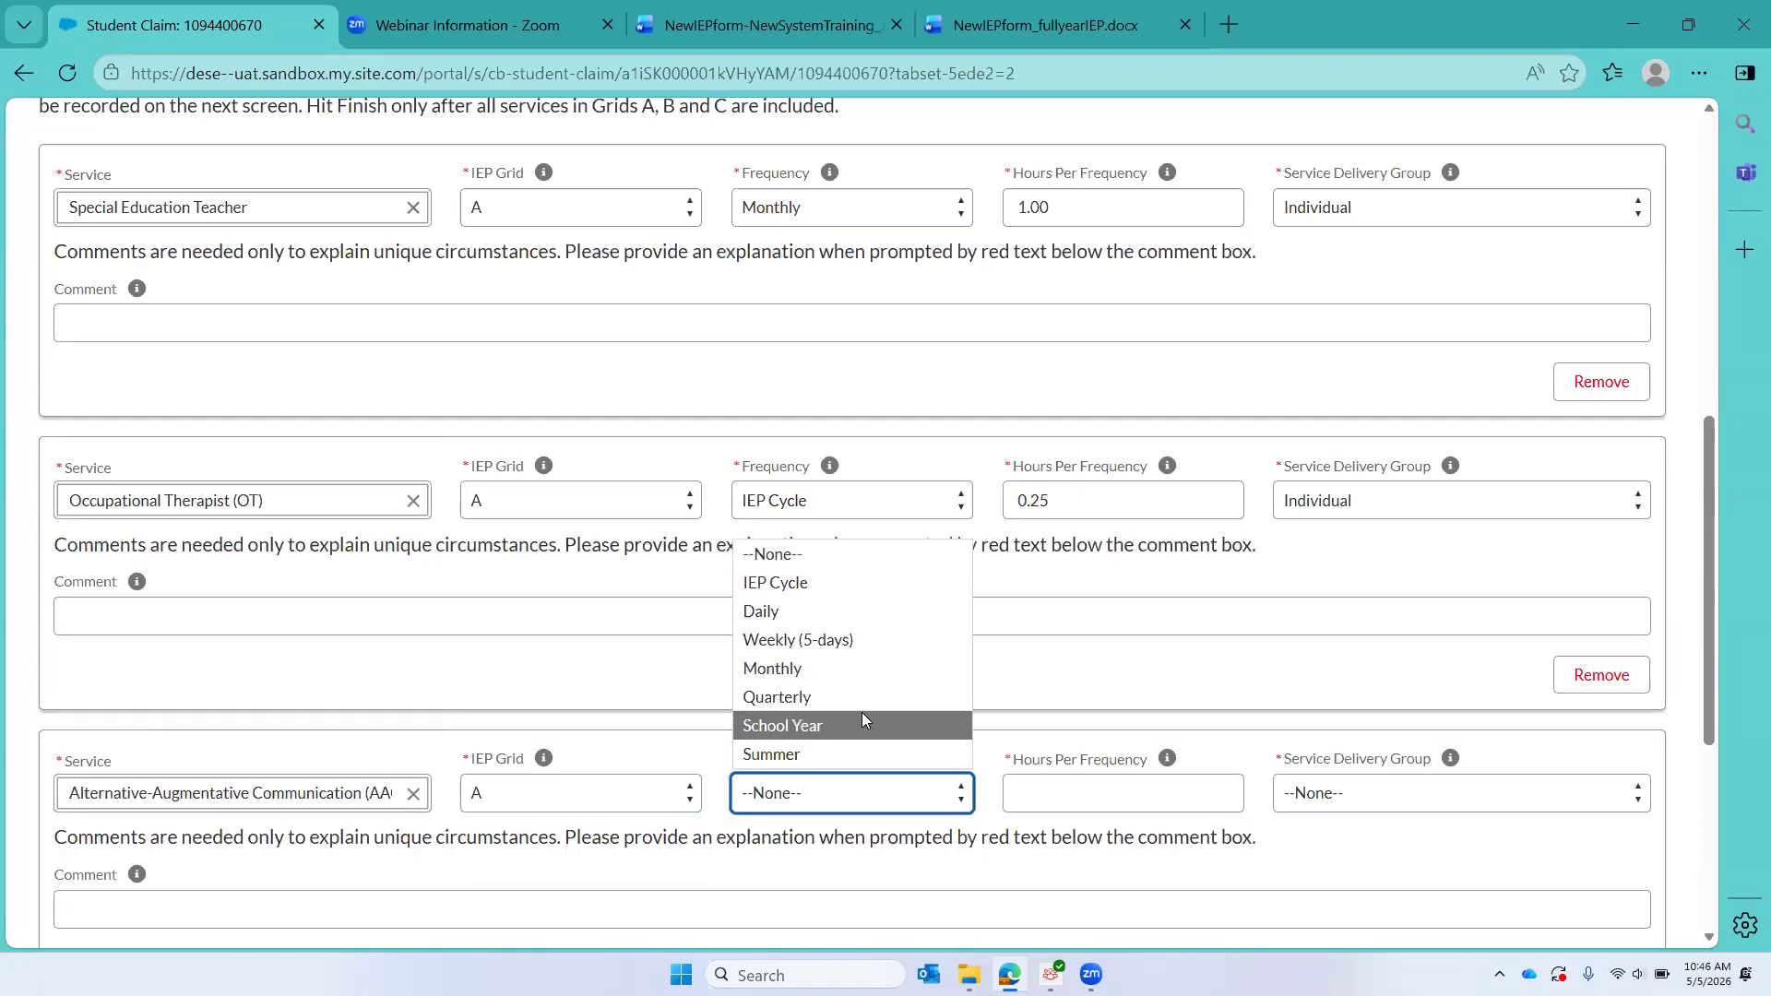
click(861, 716)
click(1138, 805)
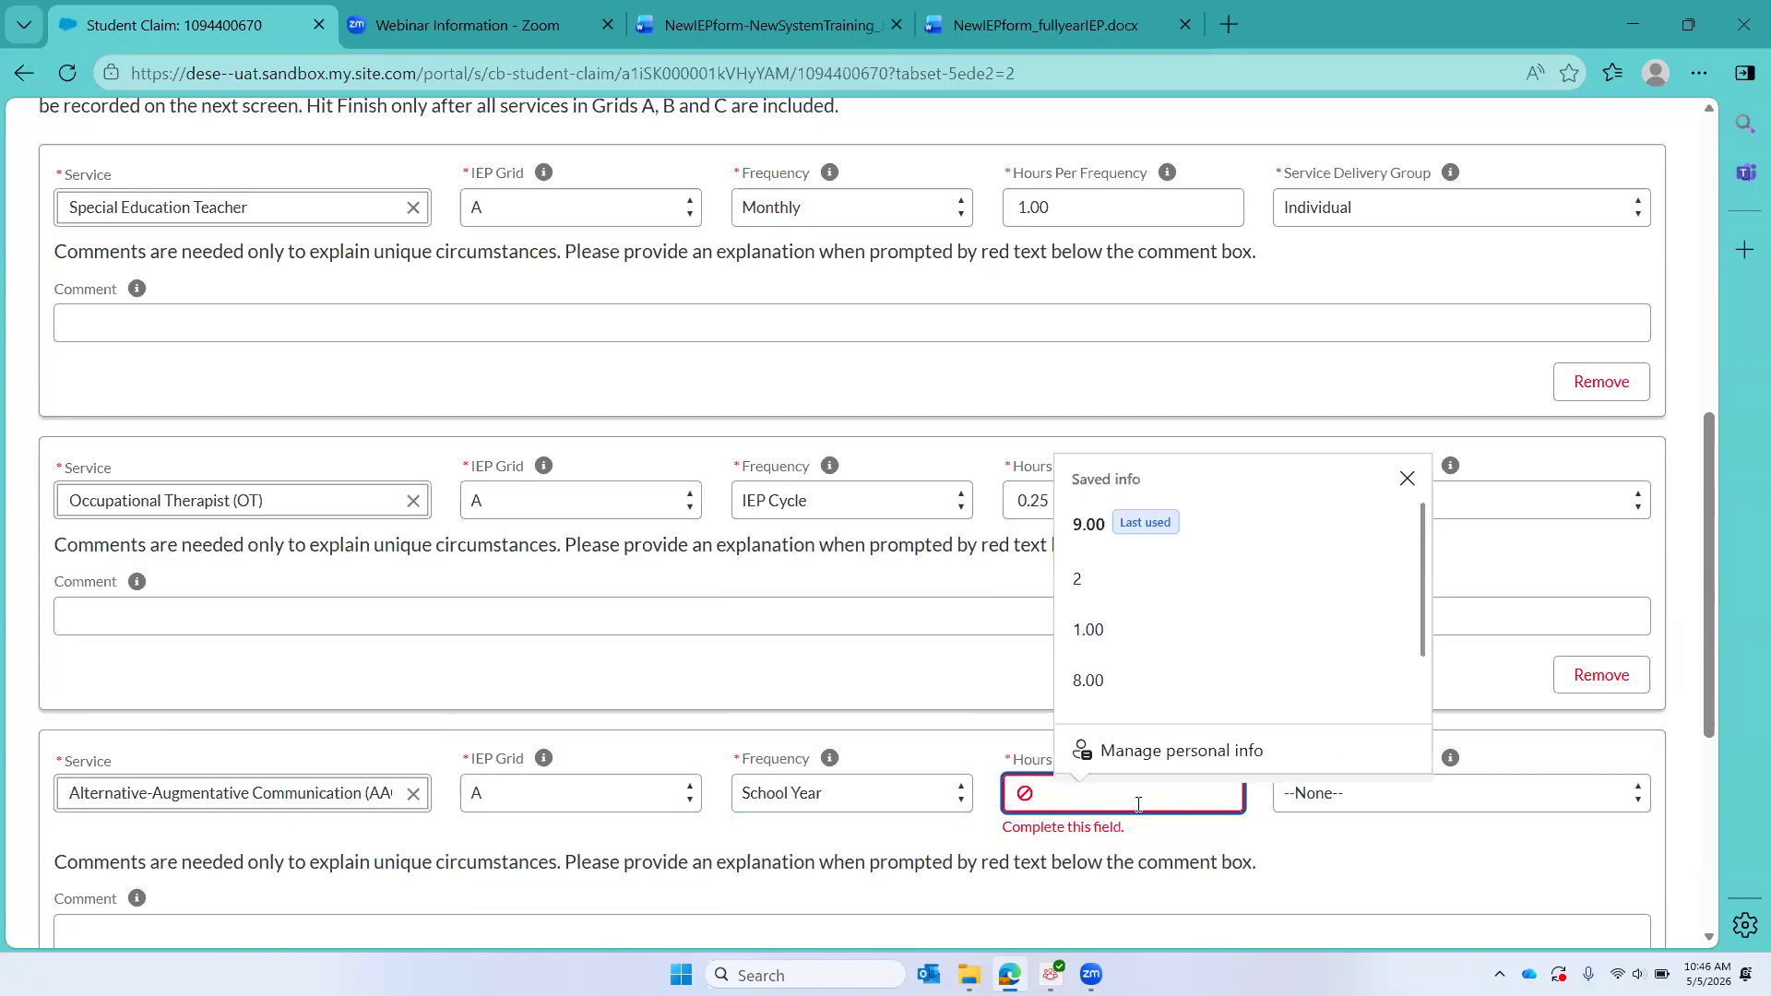
text(9.00)
click(1378, 806)
click(1349, 859)
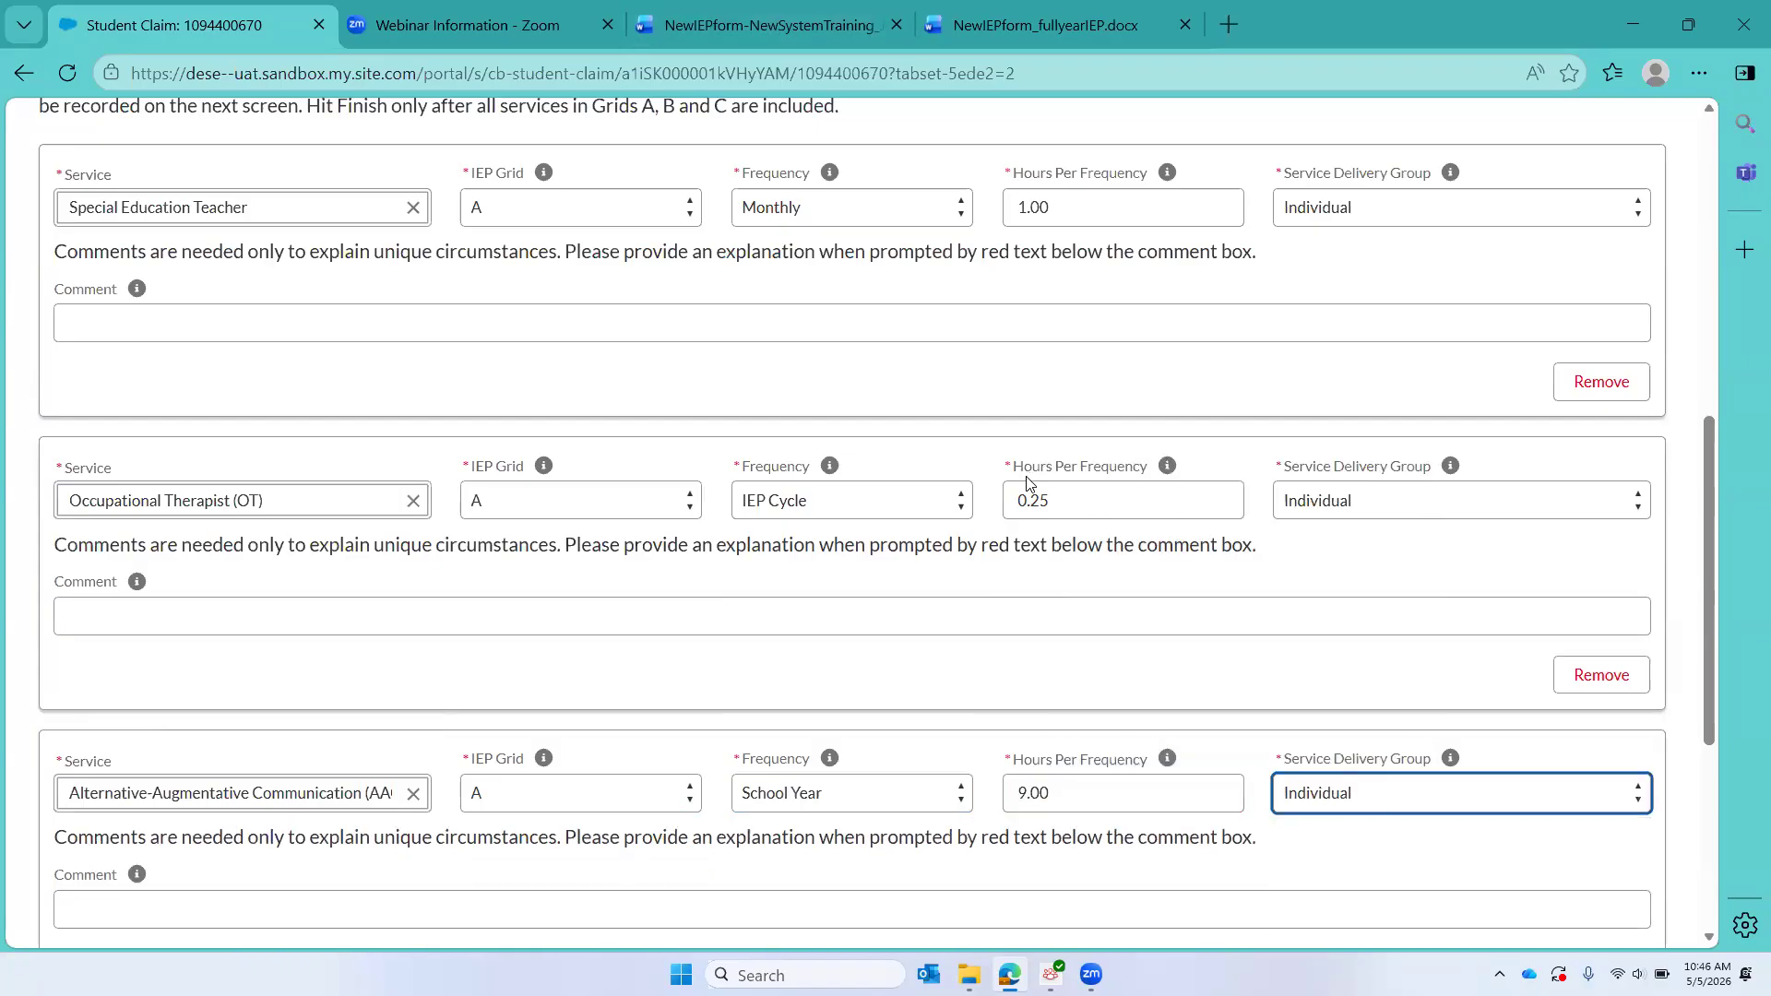
Step: Consult the NewIEPform_fullyearIEP document and add a fourth service entry for Licensed Practical Nurse (LPN) under IEP Grid B in the student claim
click(1066, 13)
scroll(913, 501, down, 3)
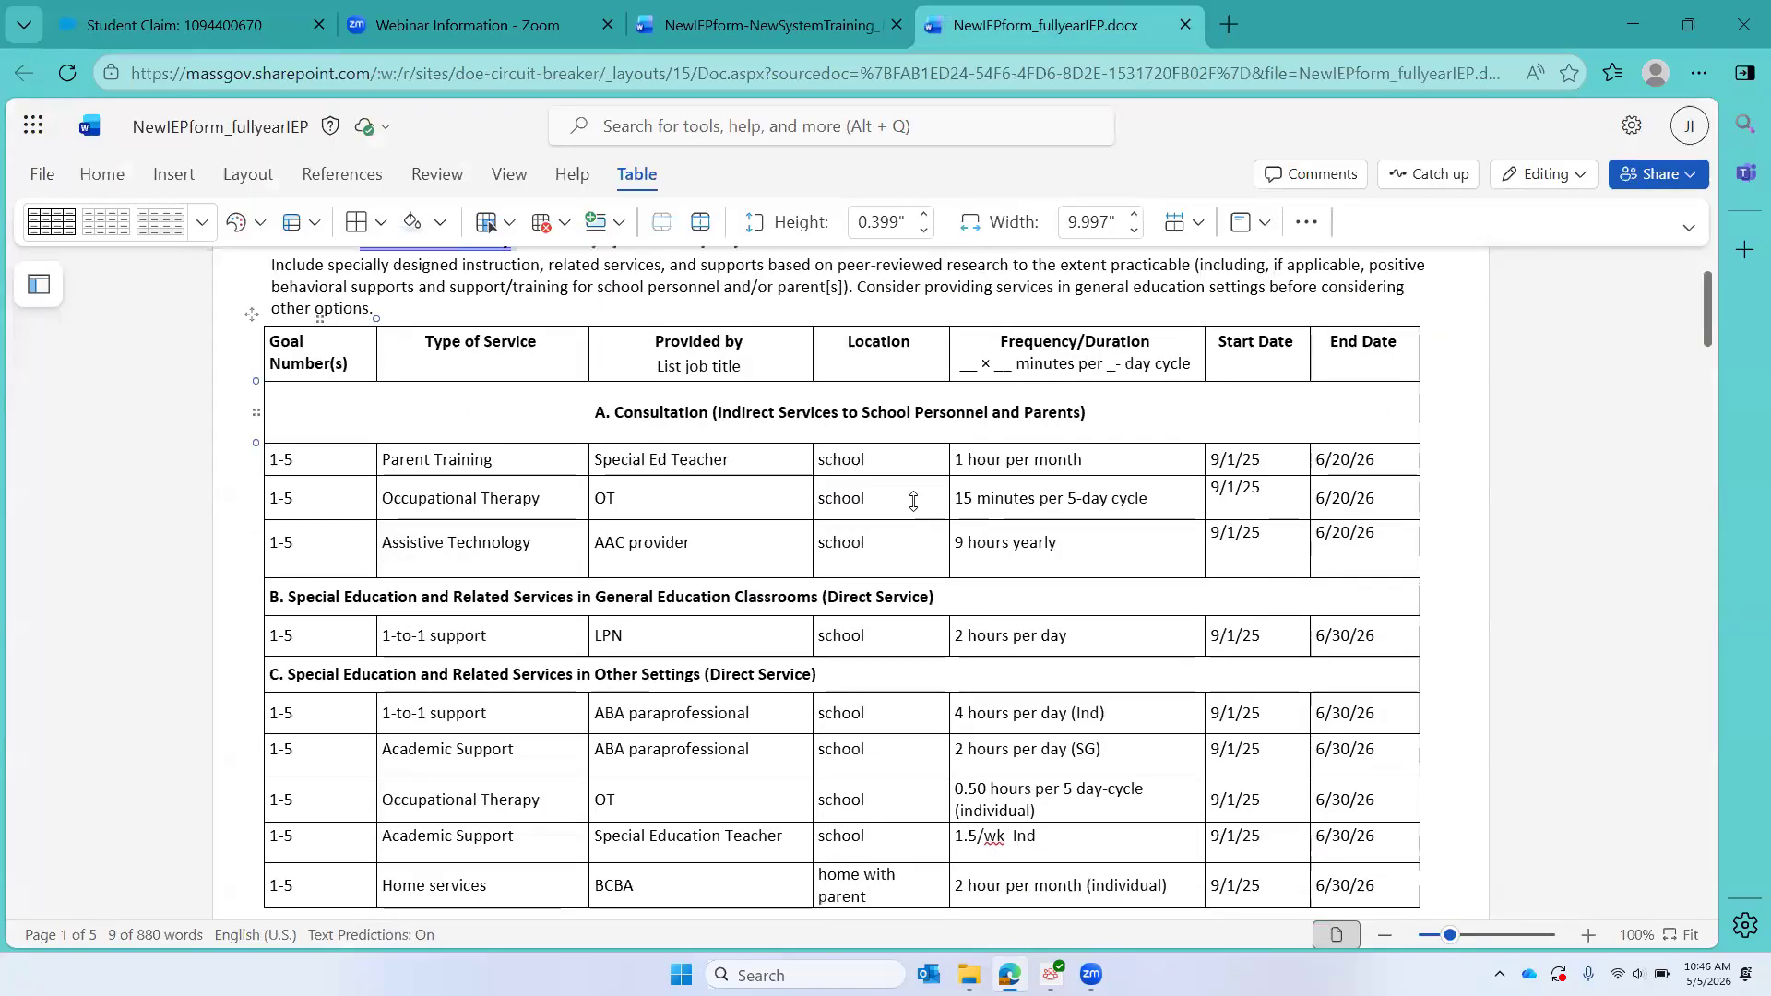
click(171, 18)
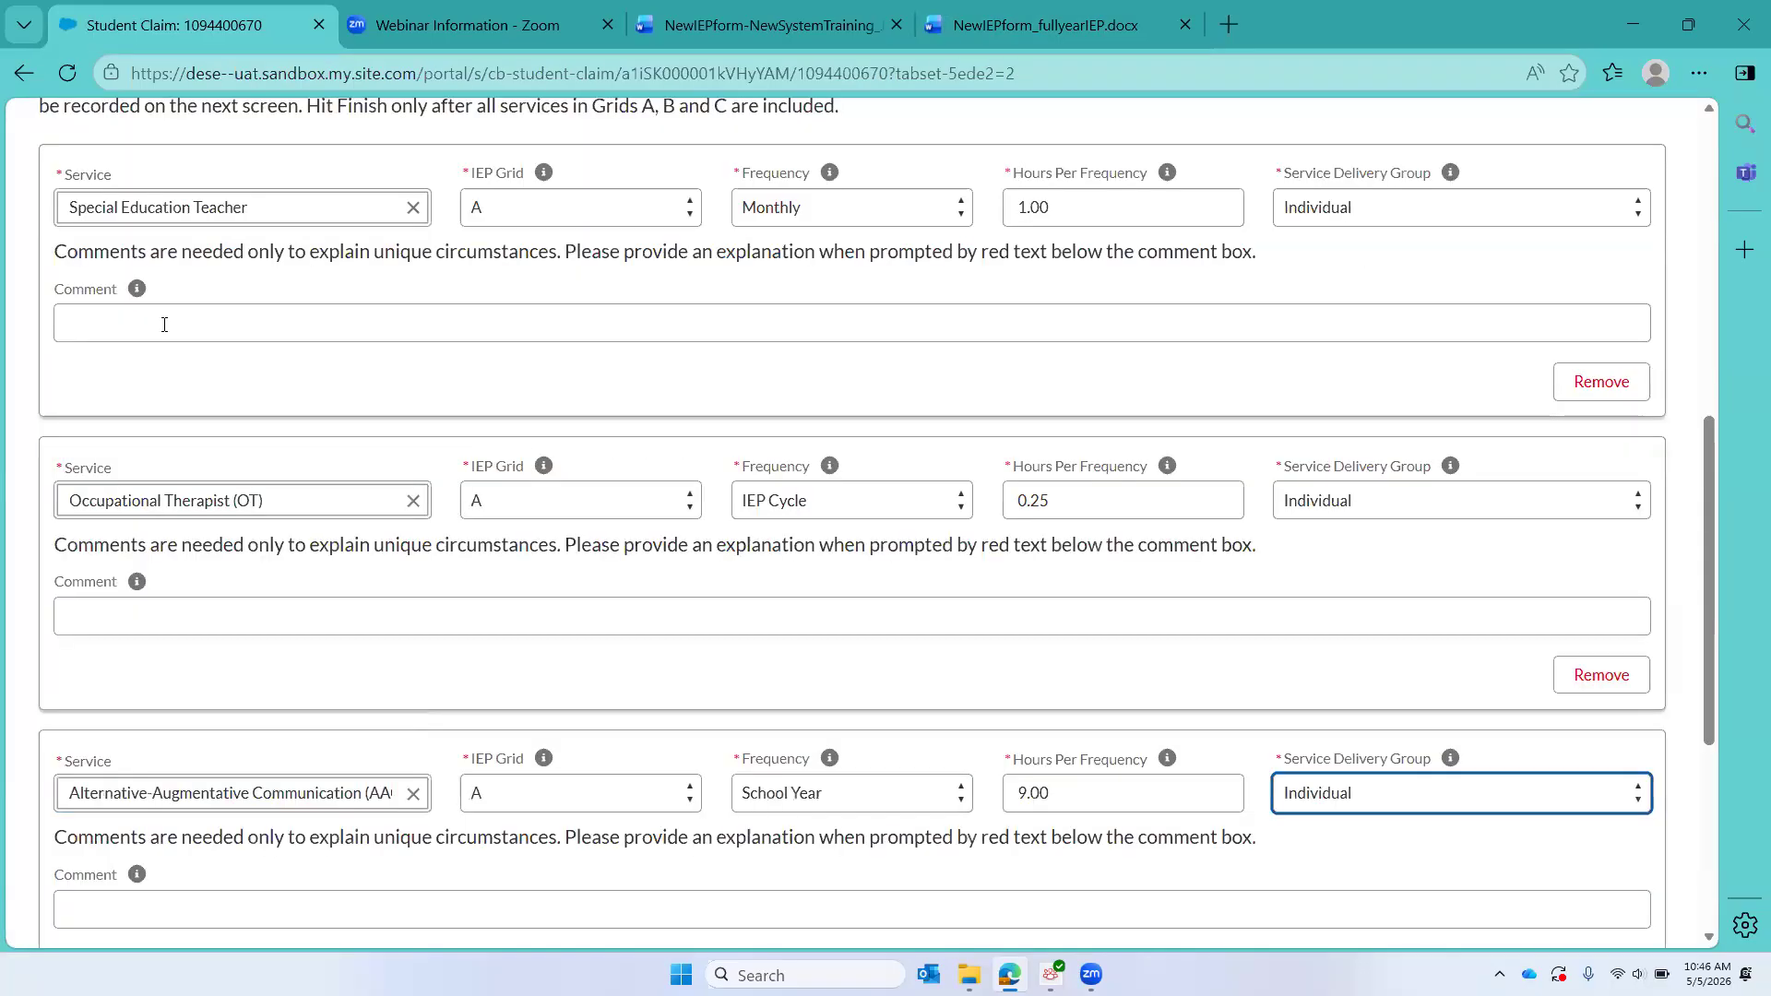
scroll(593, 437, down, 5)
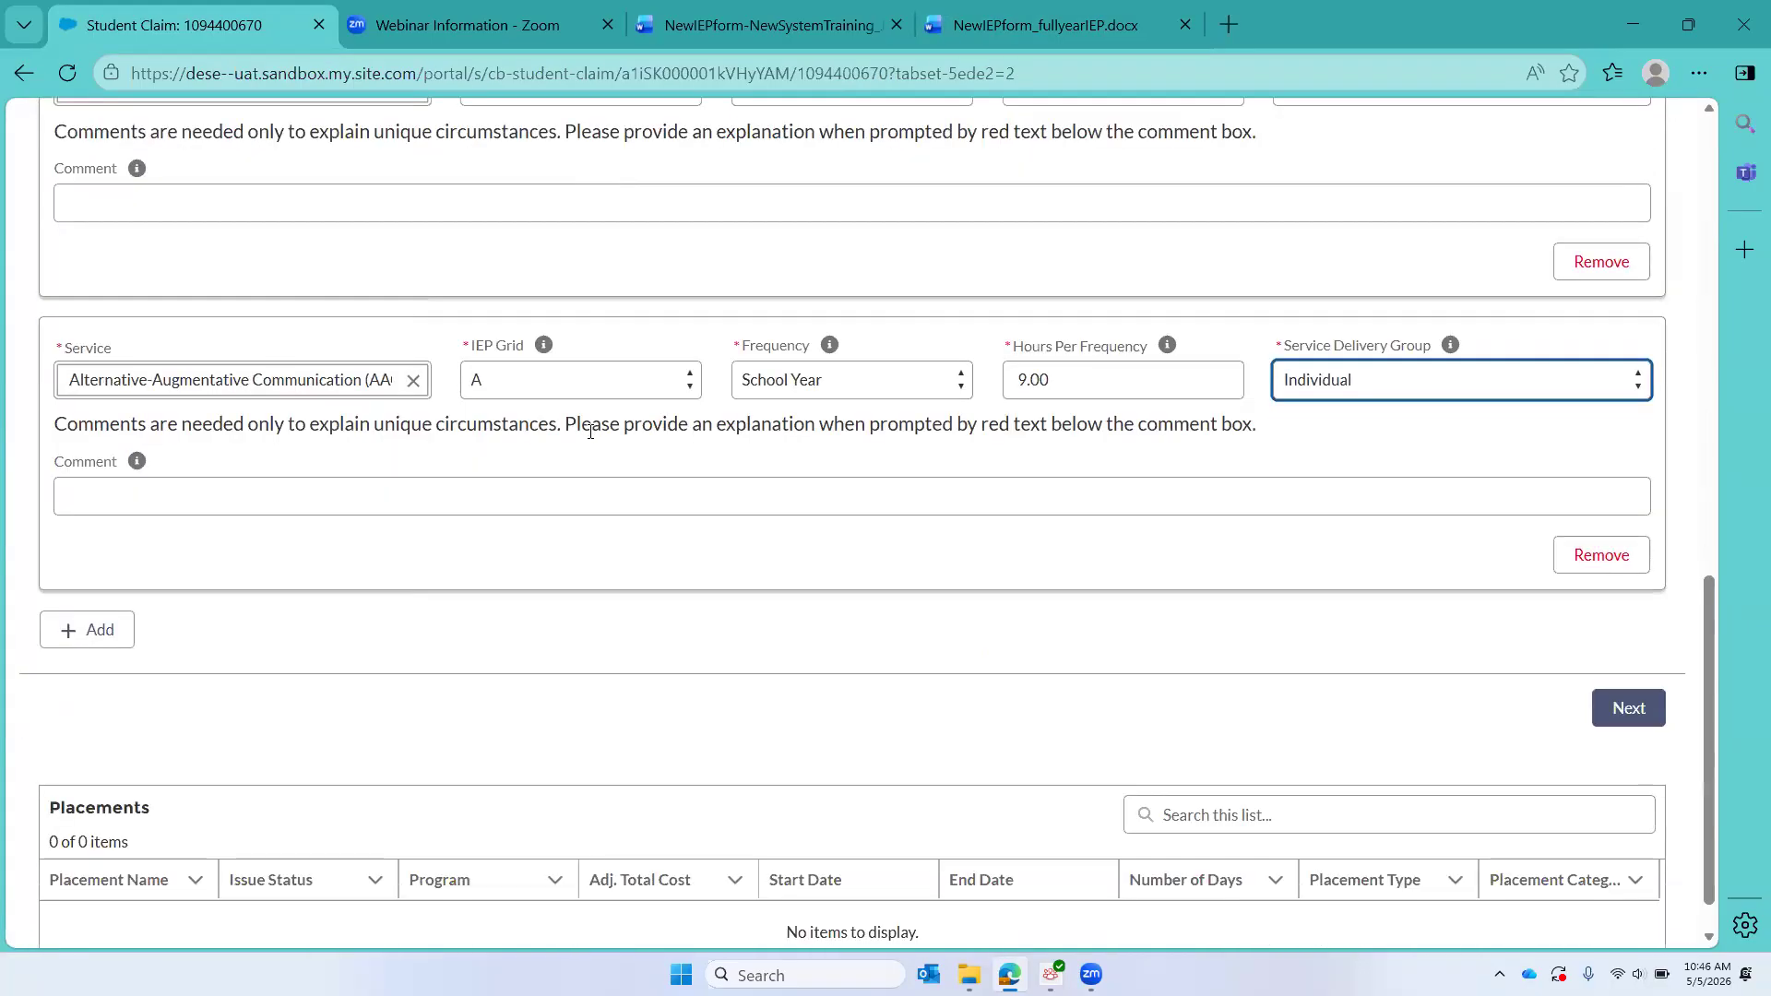
click(91, 635)
click(109, 673)
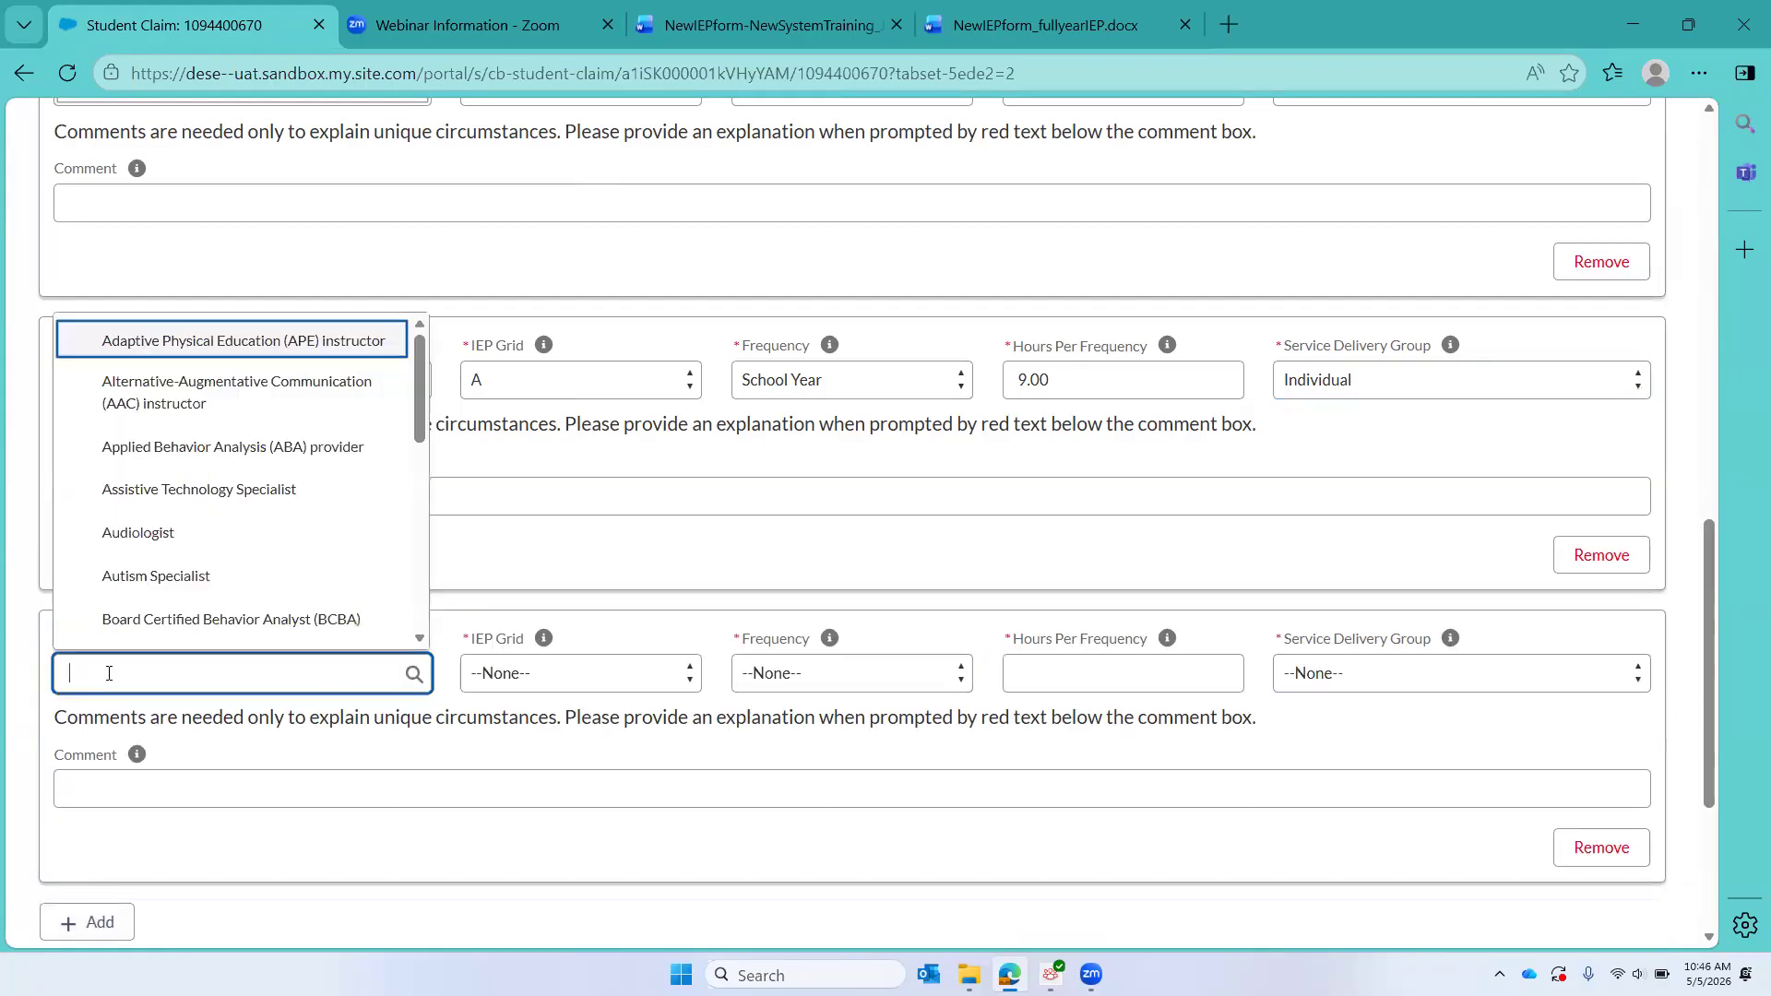
text(LPN)
key(Down)
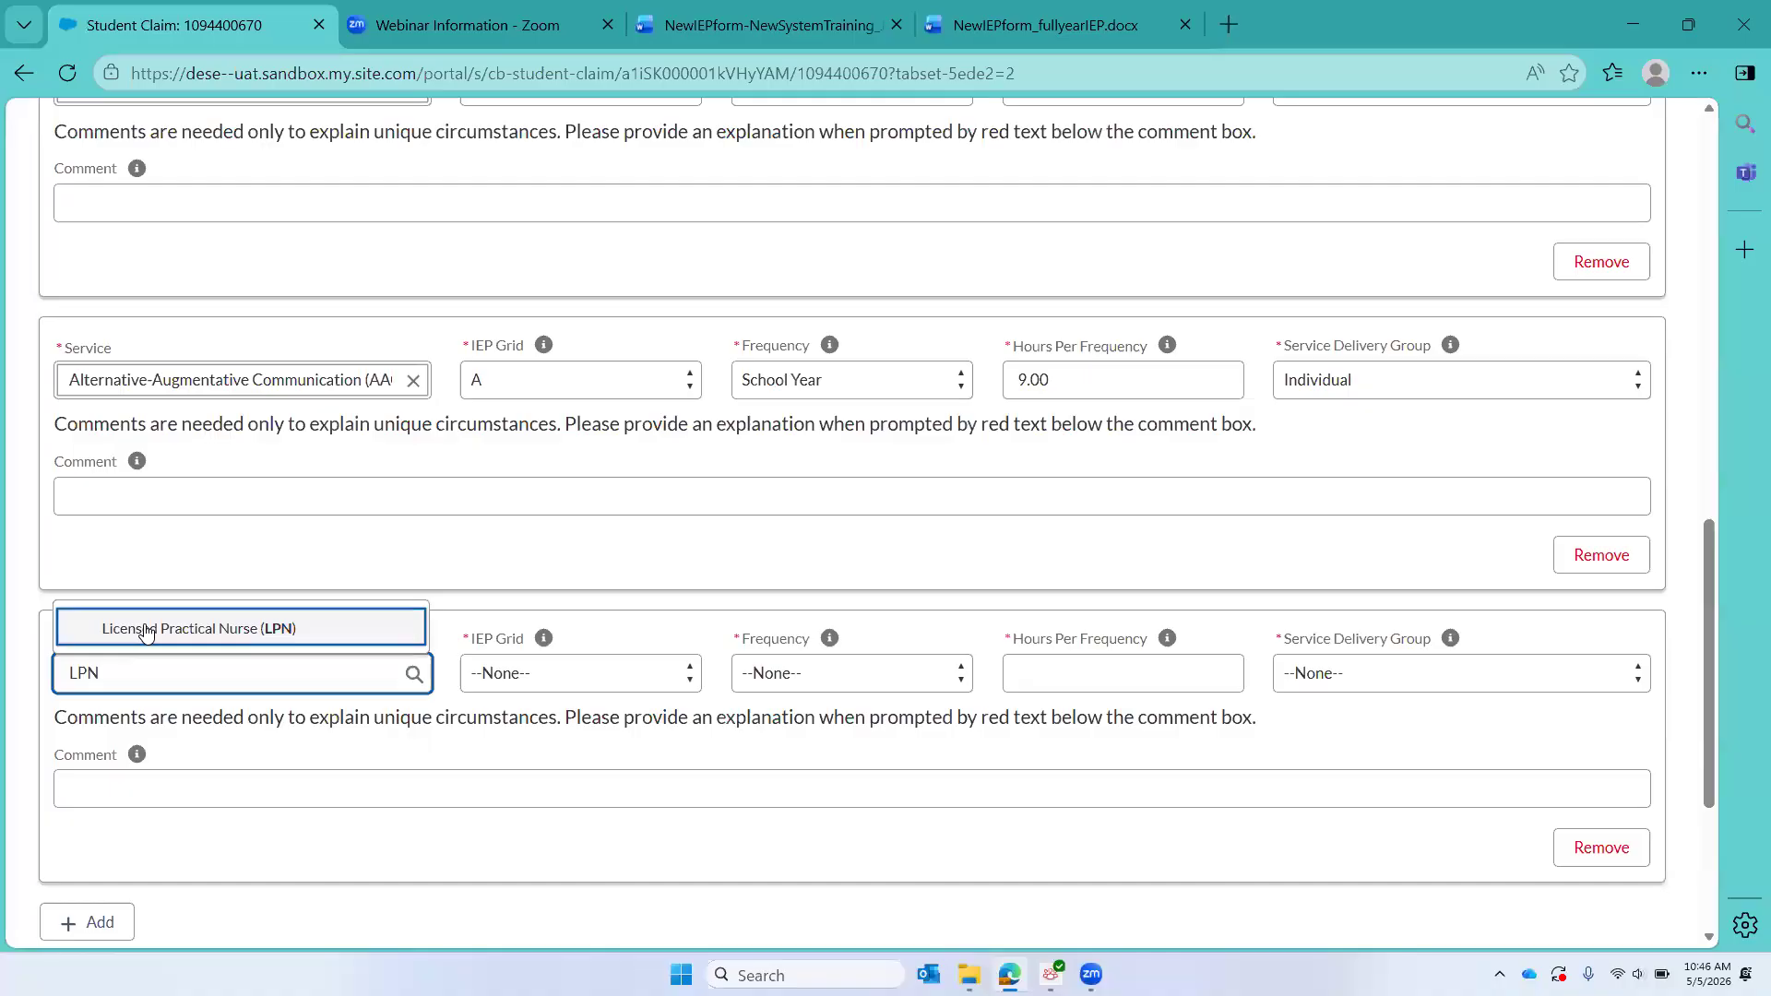
key(Return)
click(488, 680)
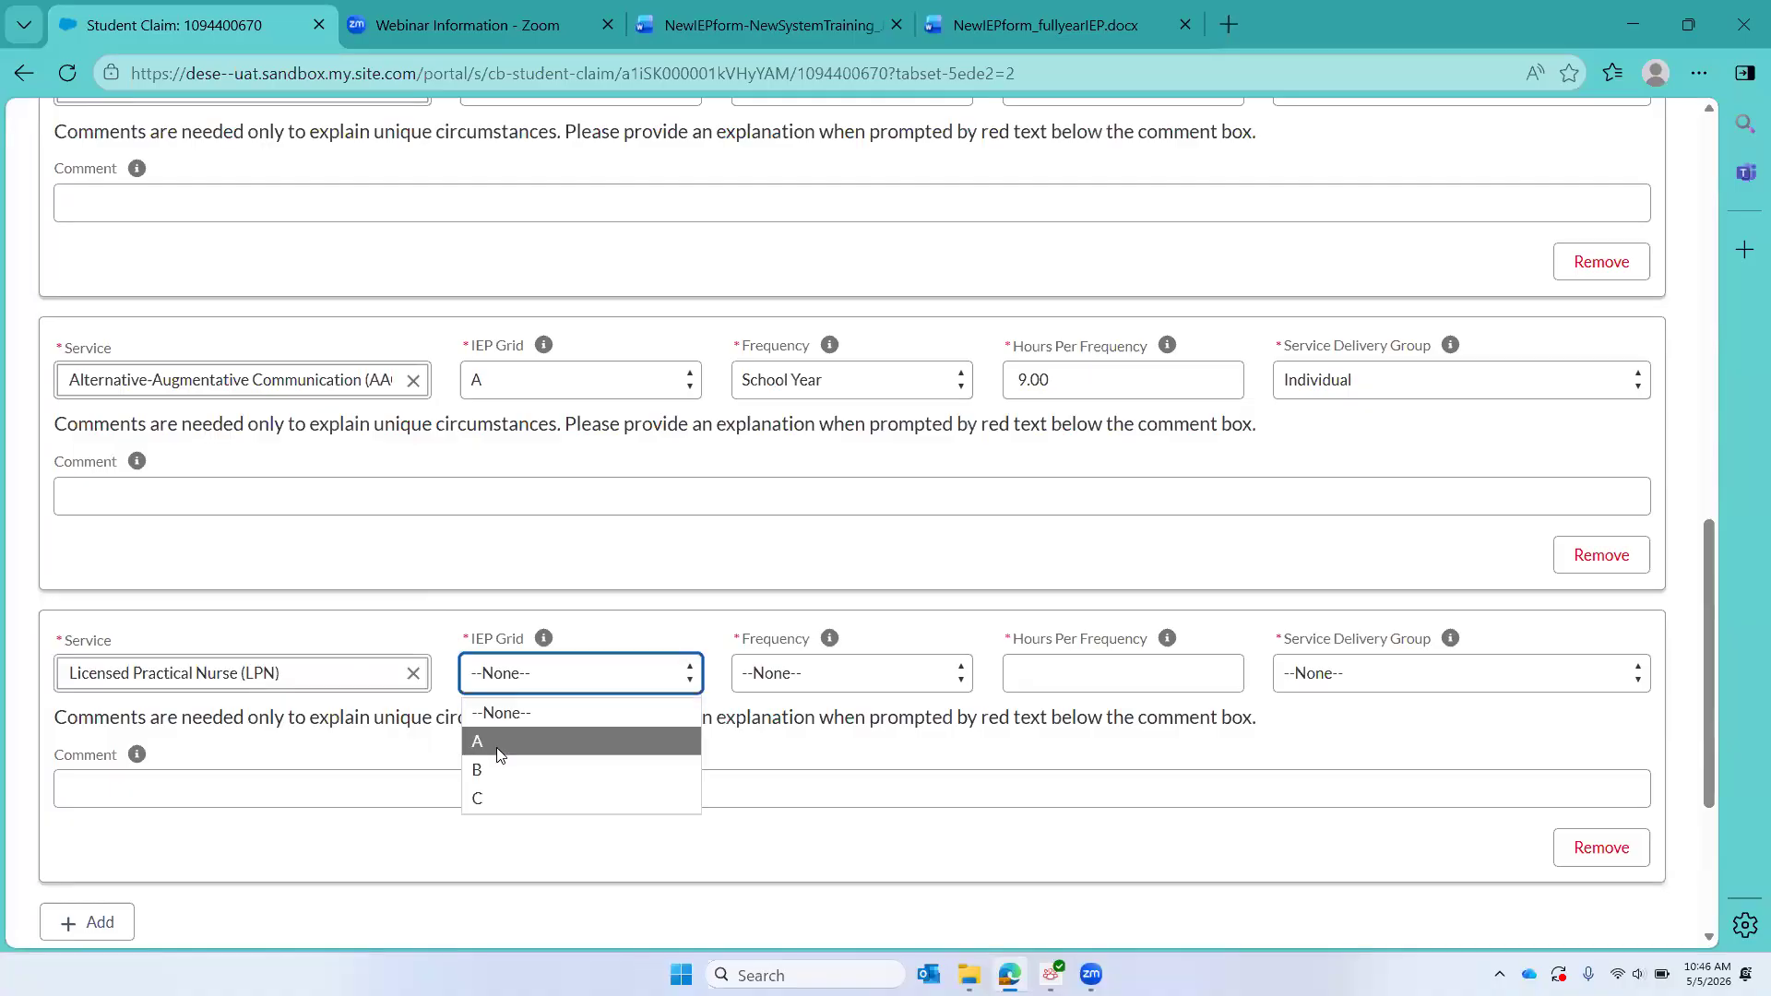
click(501, 773)
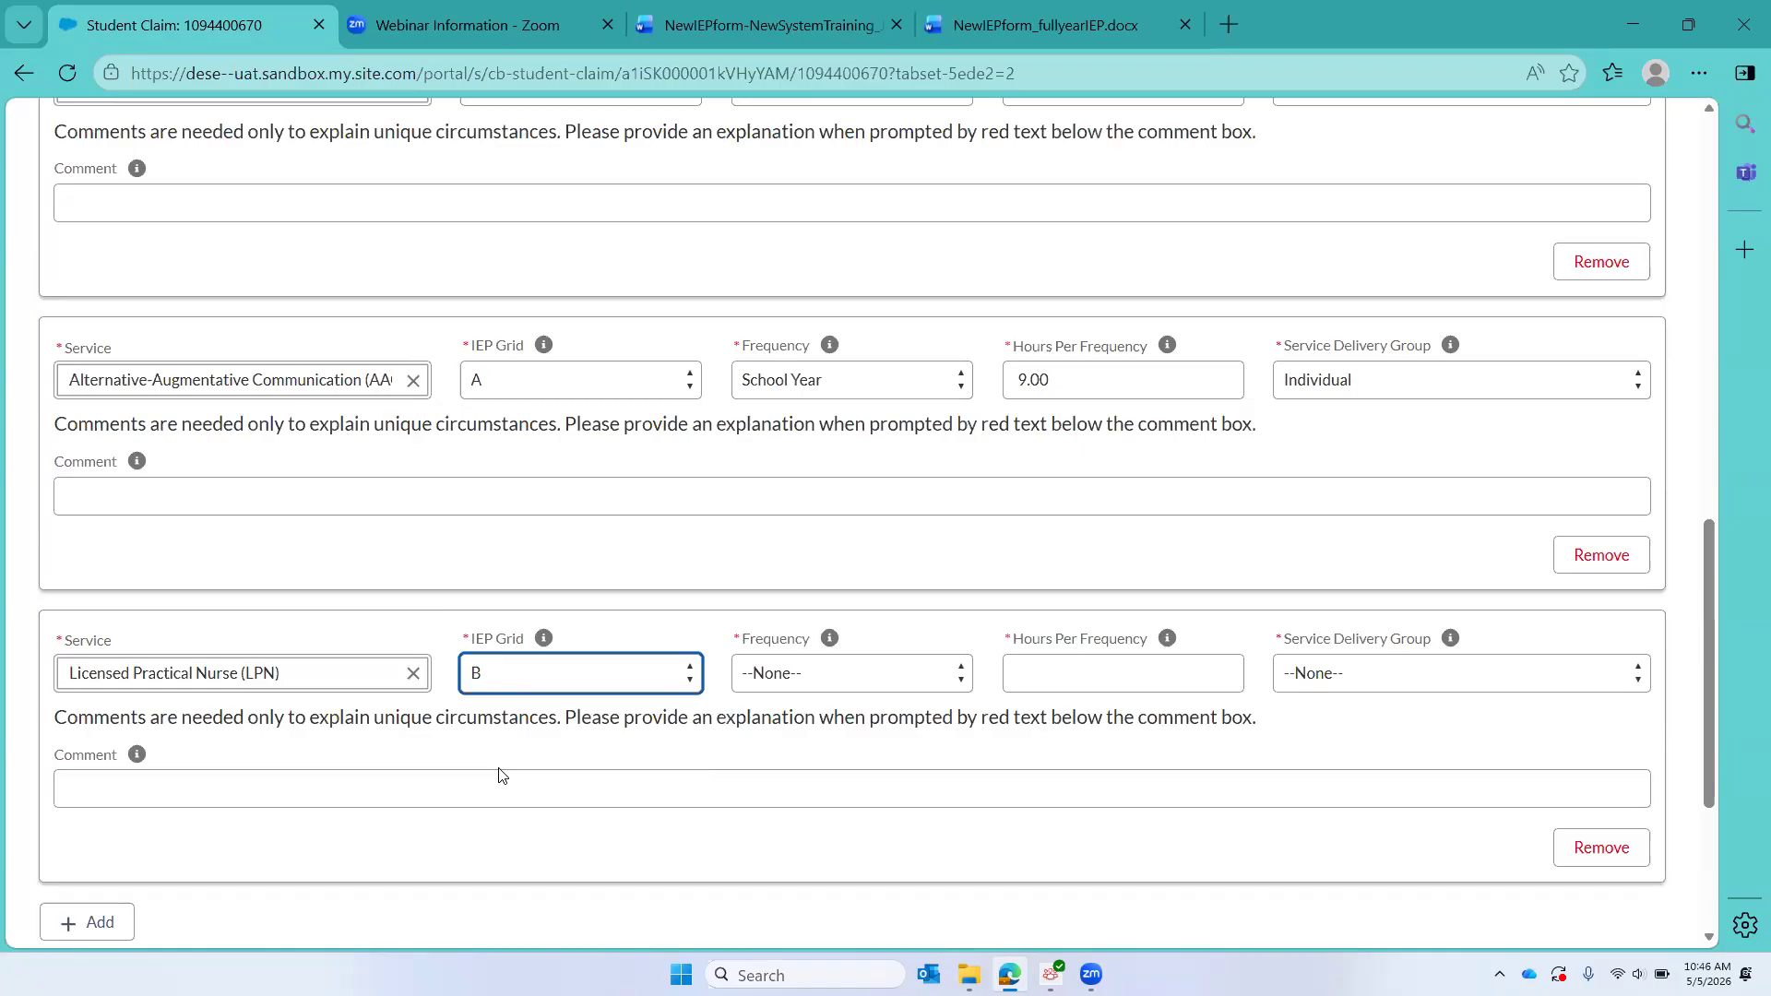
Step: Set the Licensed Practical Nurse service to a Daily frequency, 2.00 hours per frequency, and Individual delivery
click(863, 682)
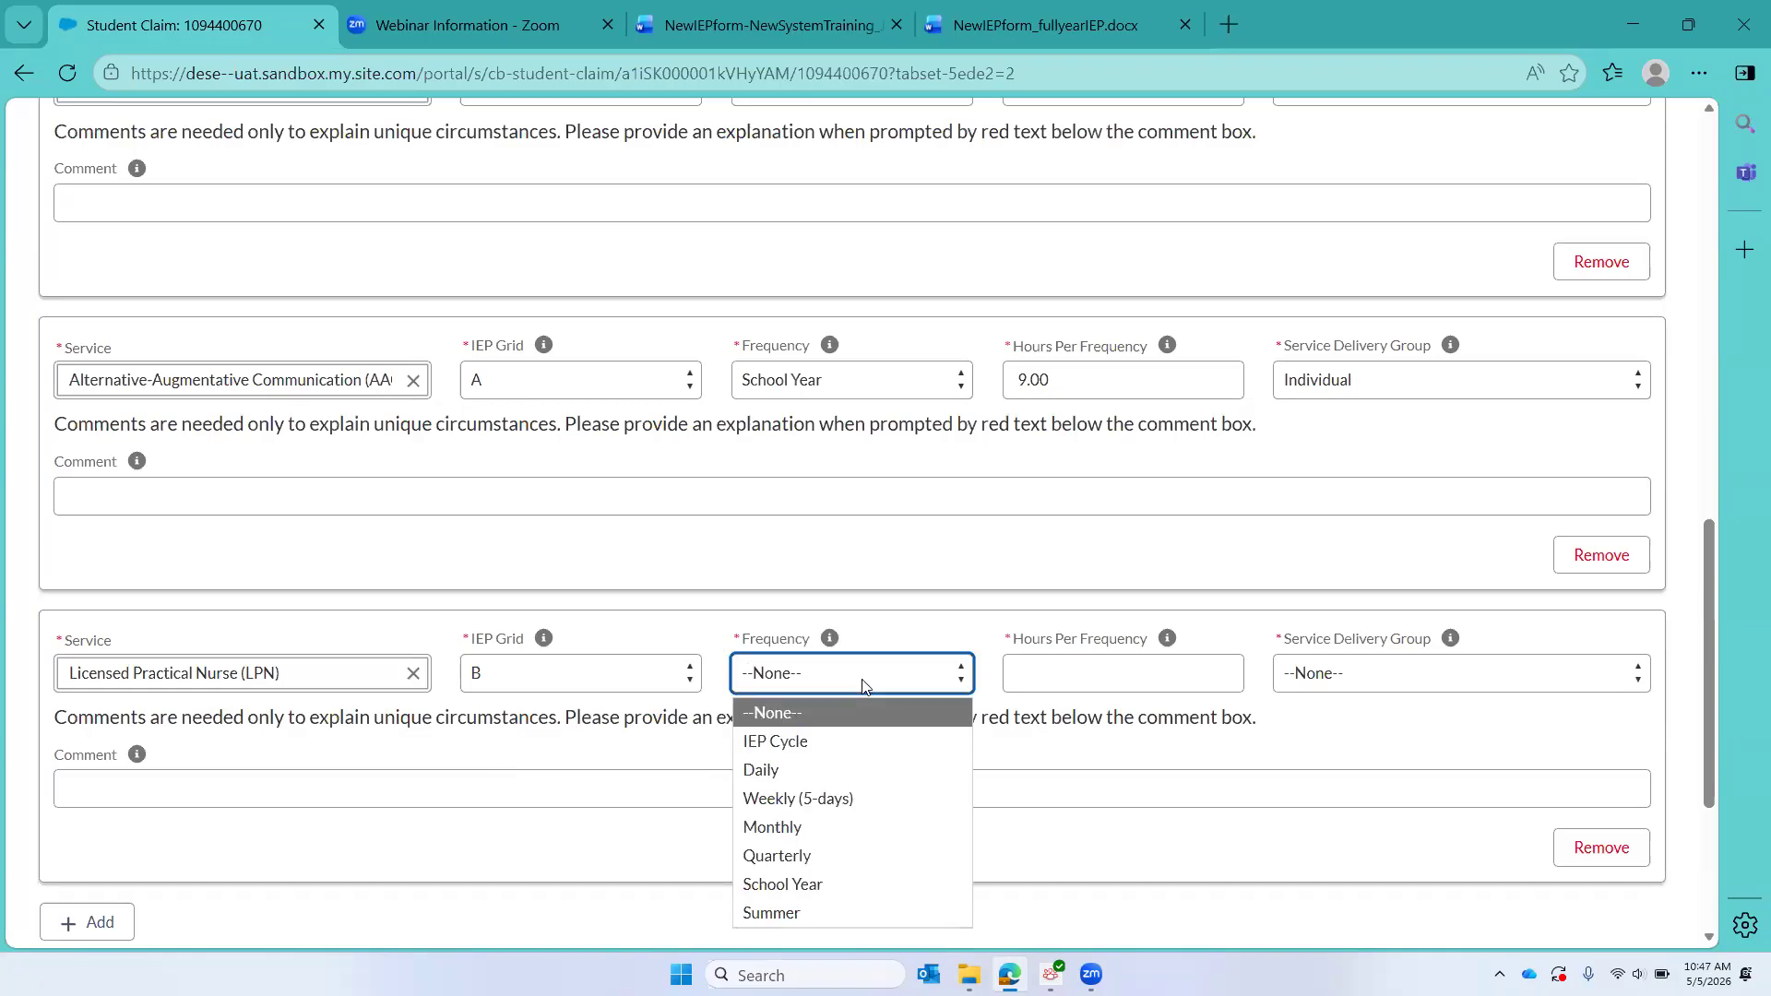
click(837, 773)
click(1148, 674)
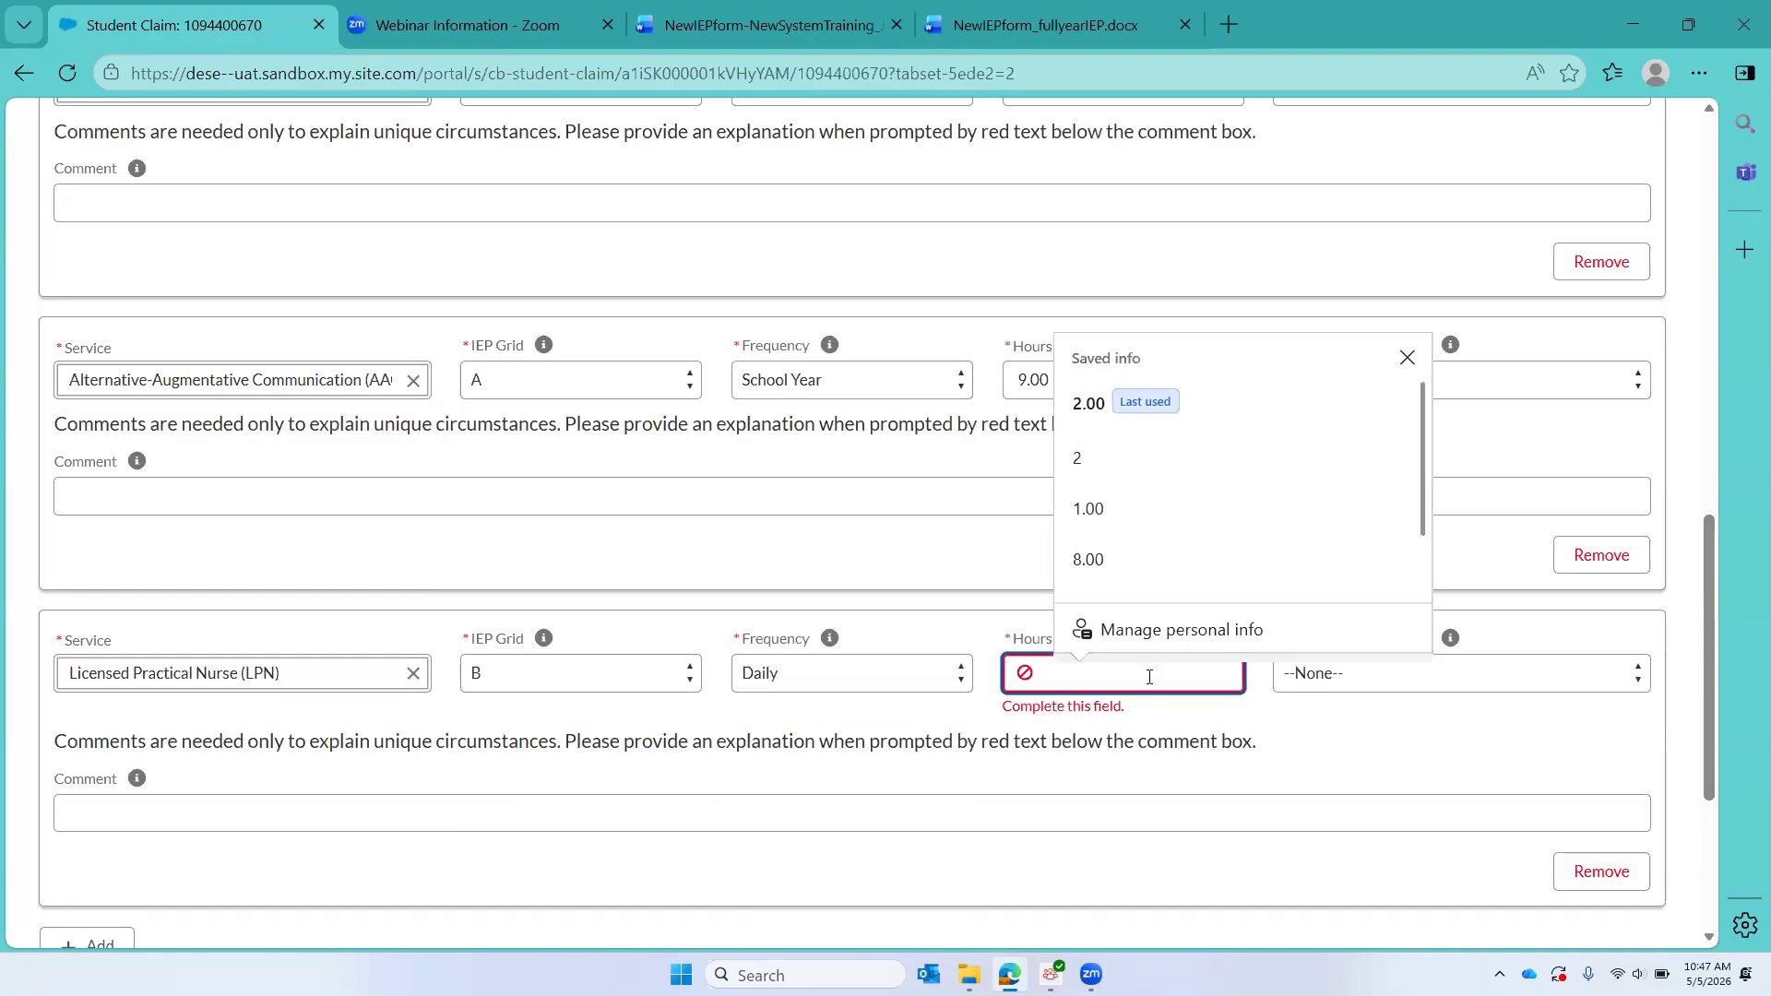
text(2)
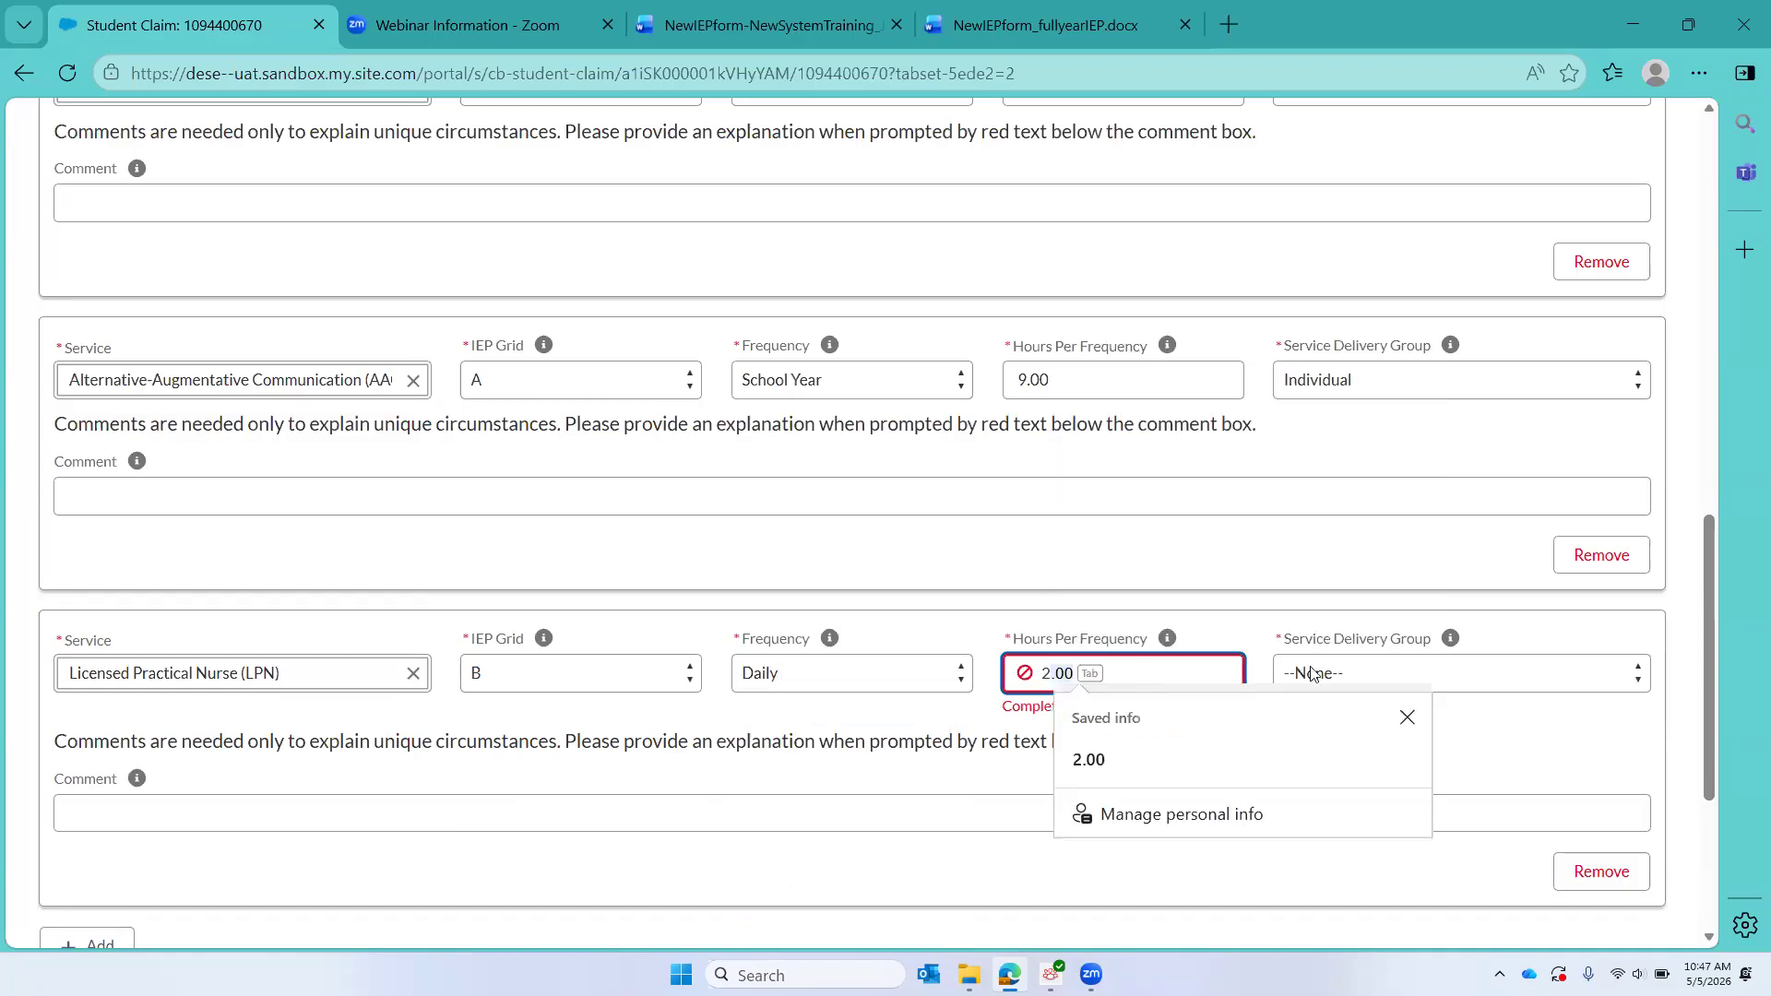
click(1588, 682)
click(1408, 740)
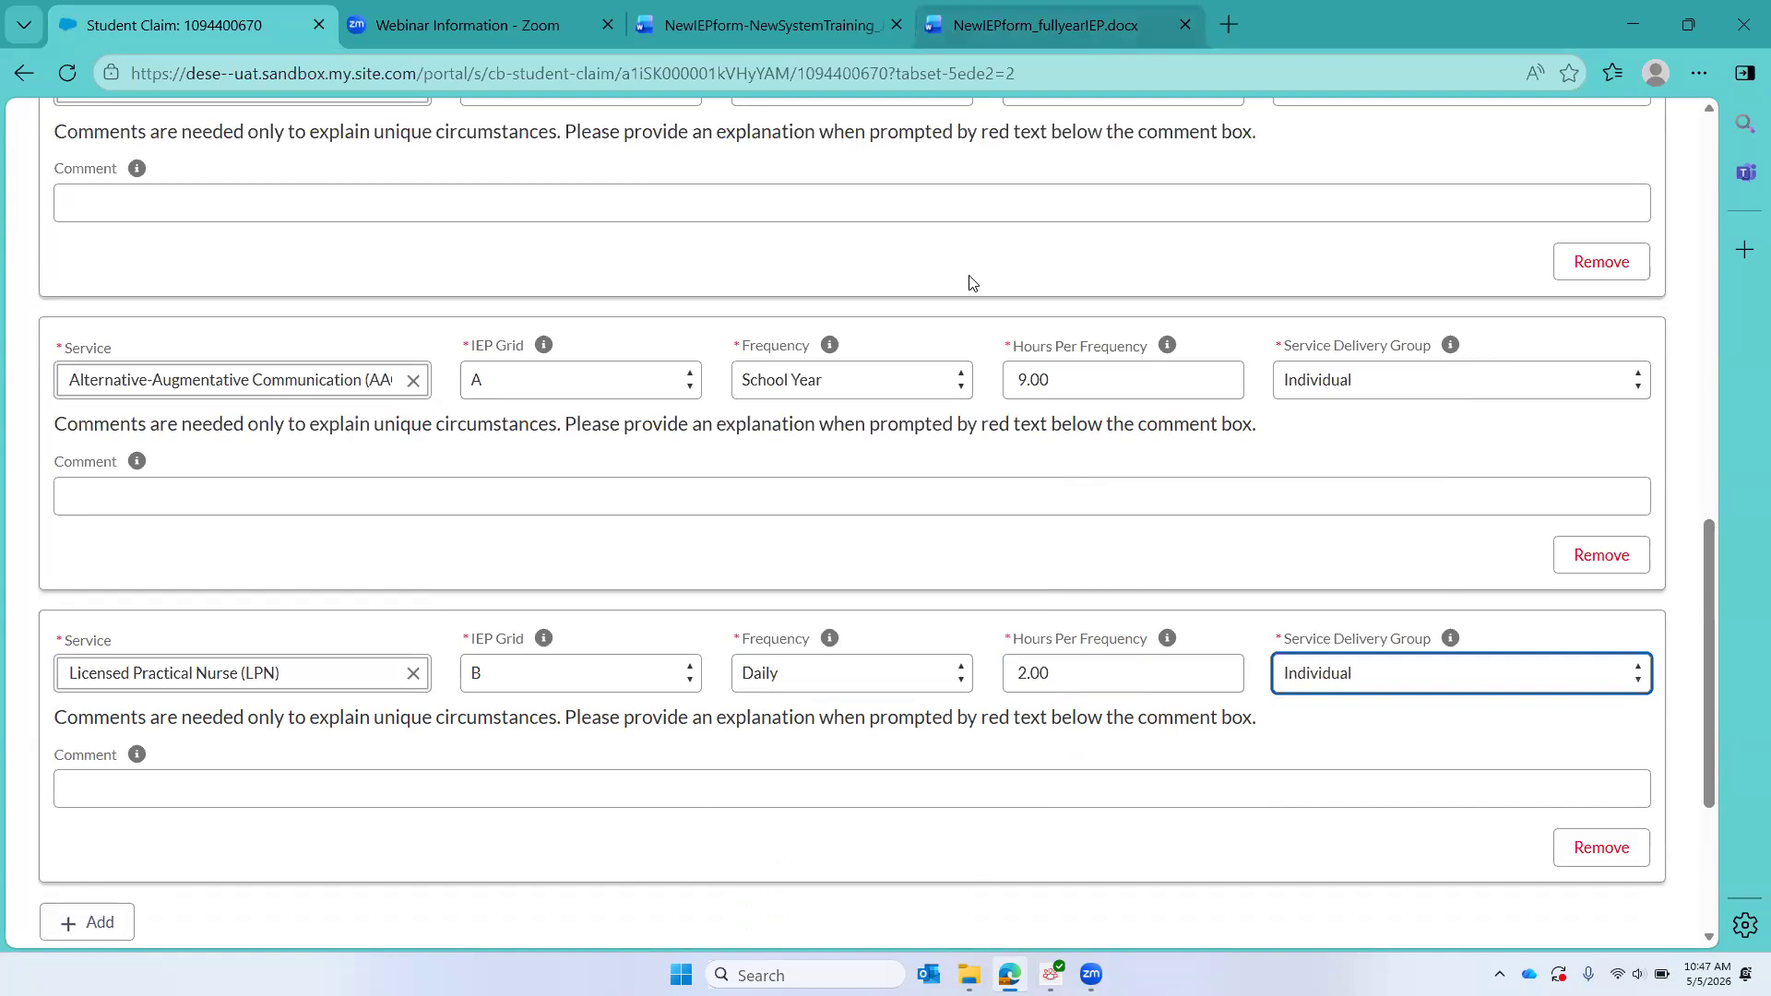
Step: Review the Grid C services in the full-year IEP document and add a fifth claim service entry for Applied Behavior Analysis (ABA) provider under Grid C
scroll(935, 426, down, 3)
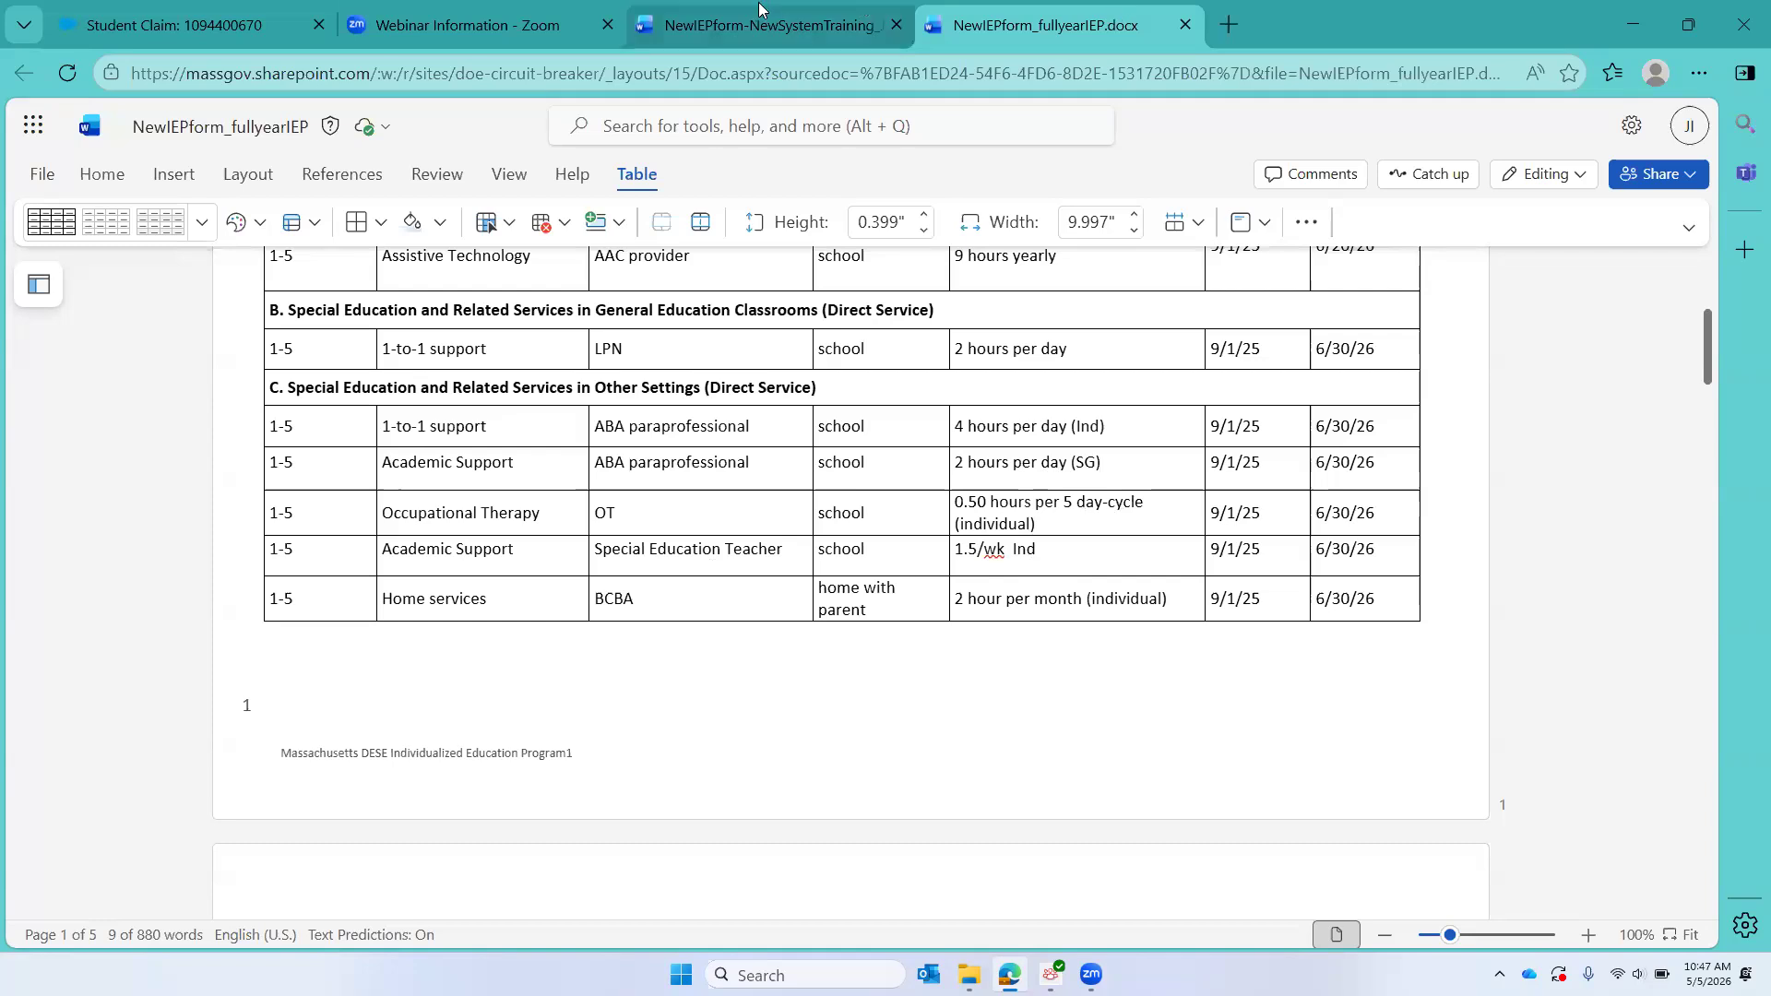
click(127, 24)
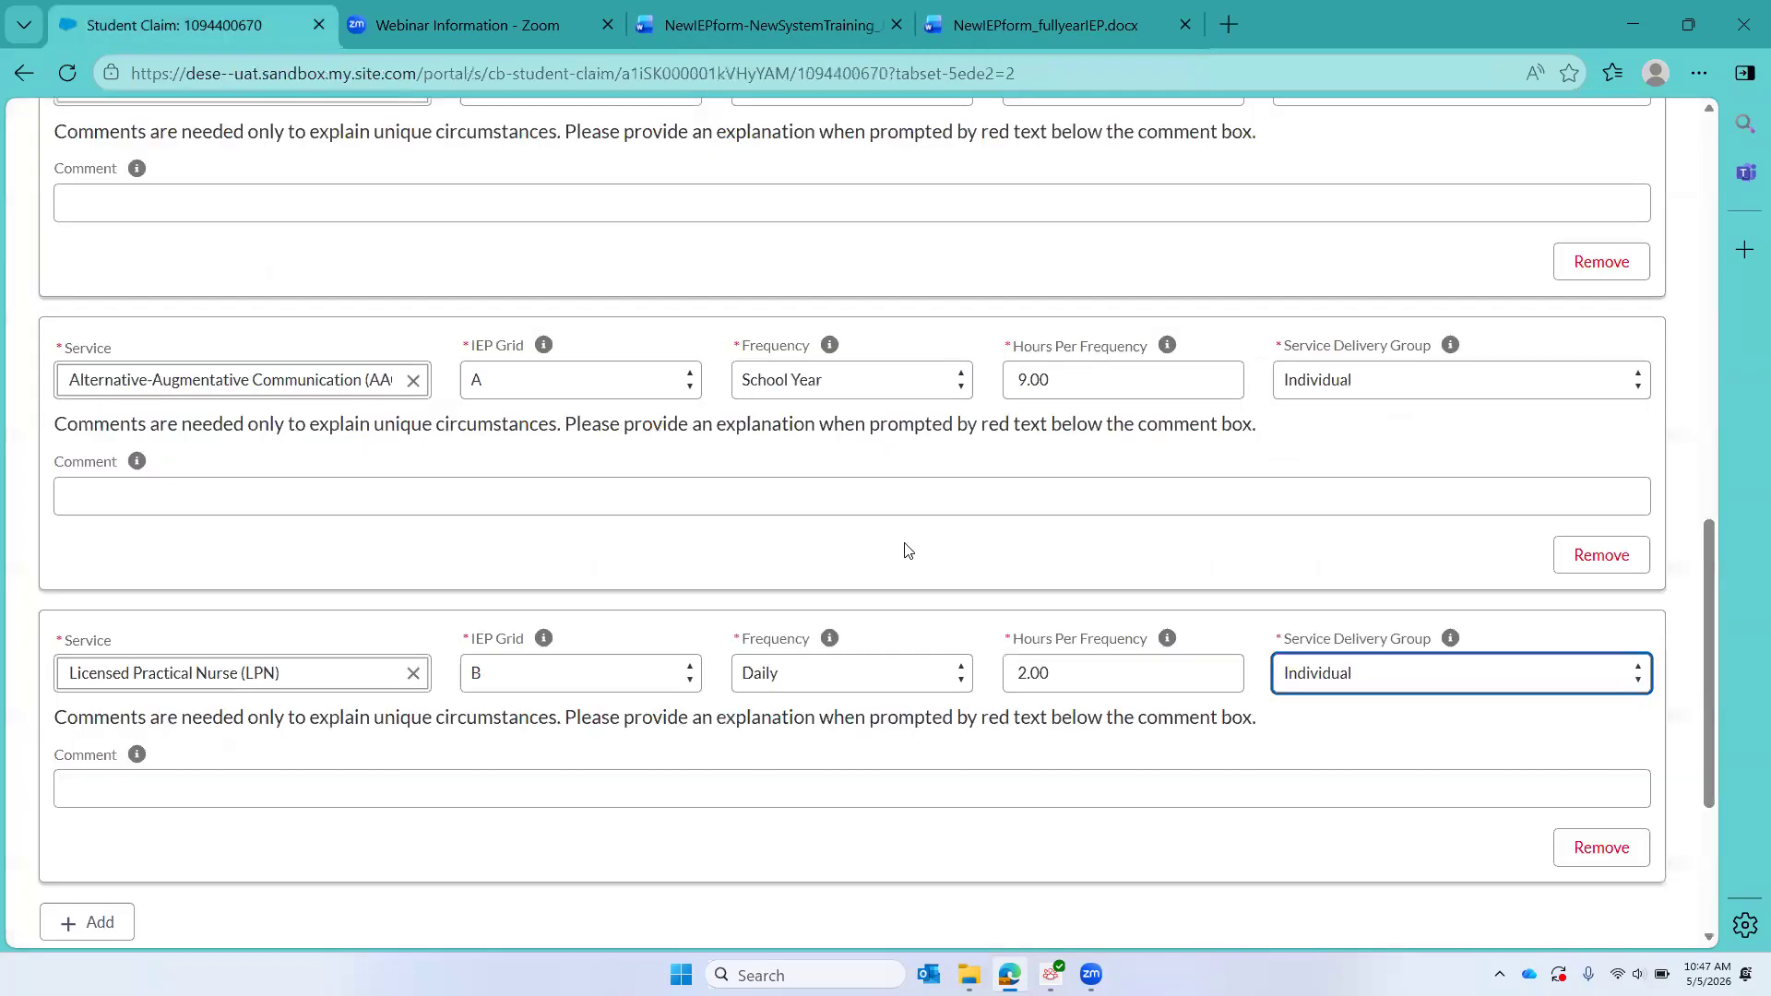
scroll(905, 550, down, 3)
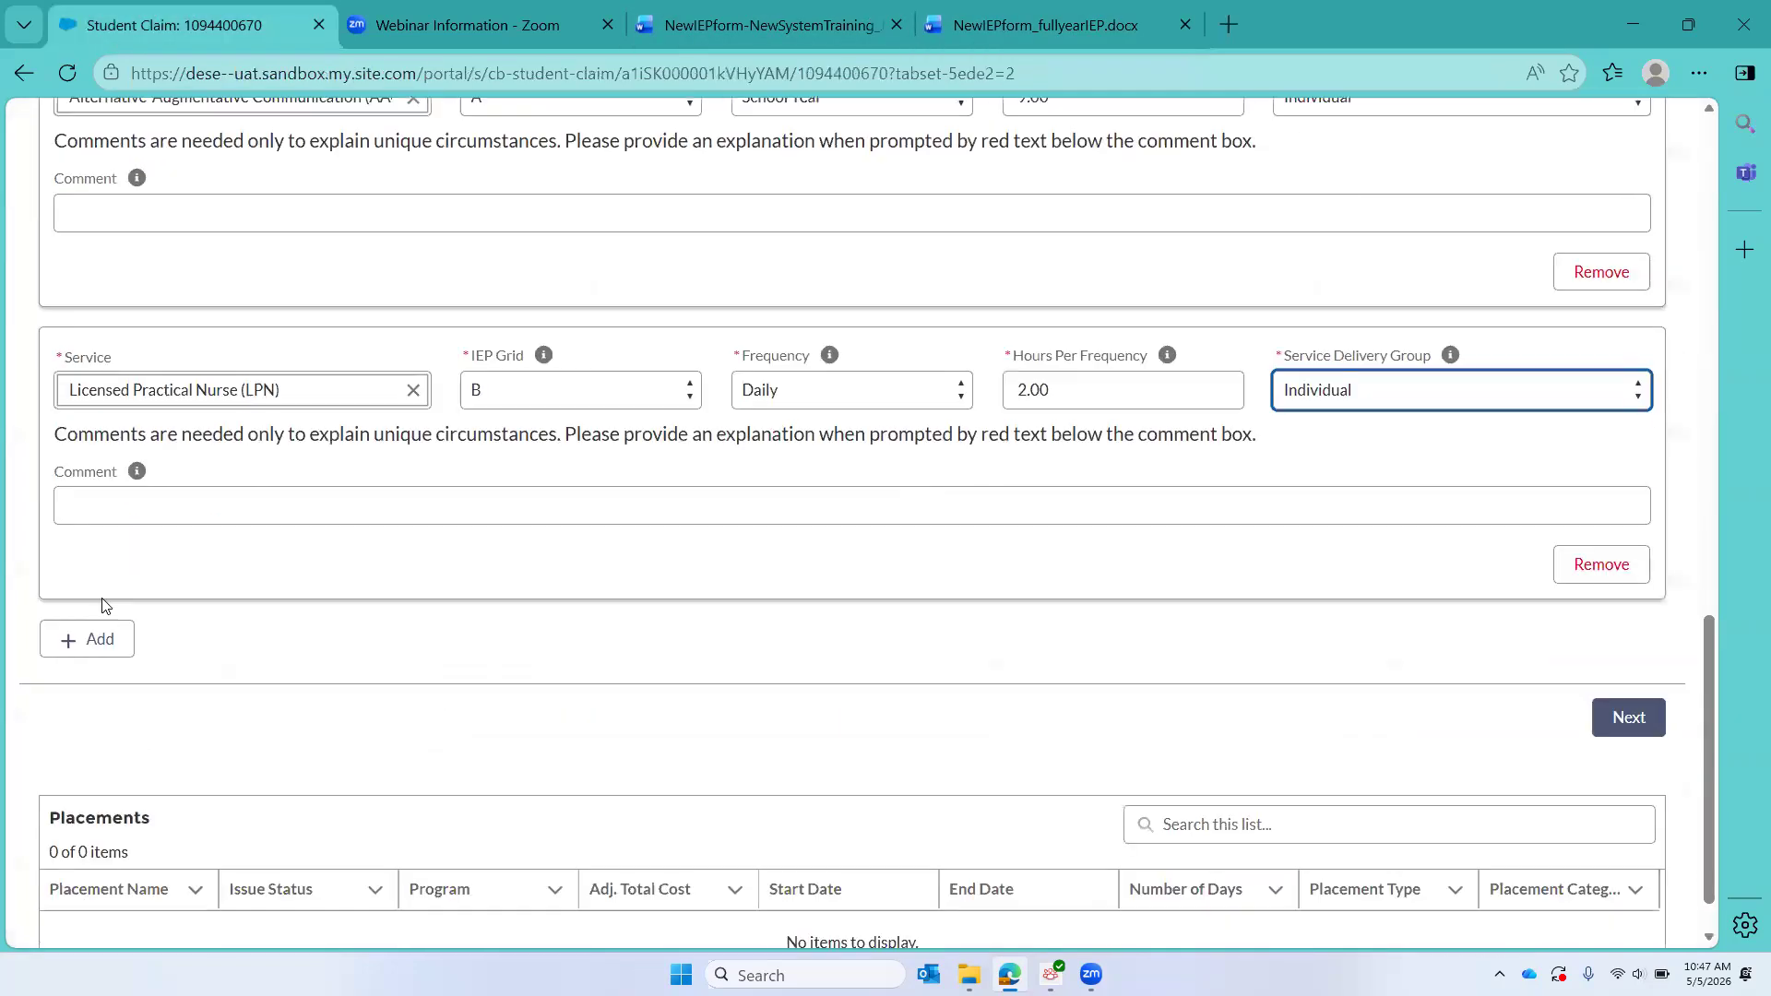
click(96, 645)
click(103, 672)
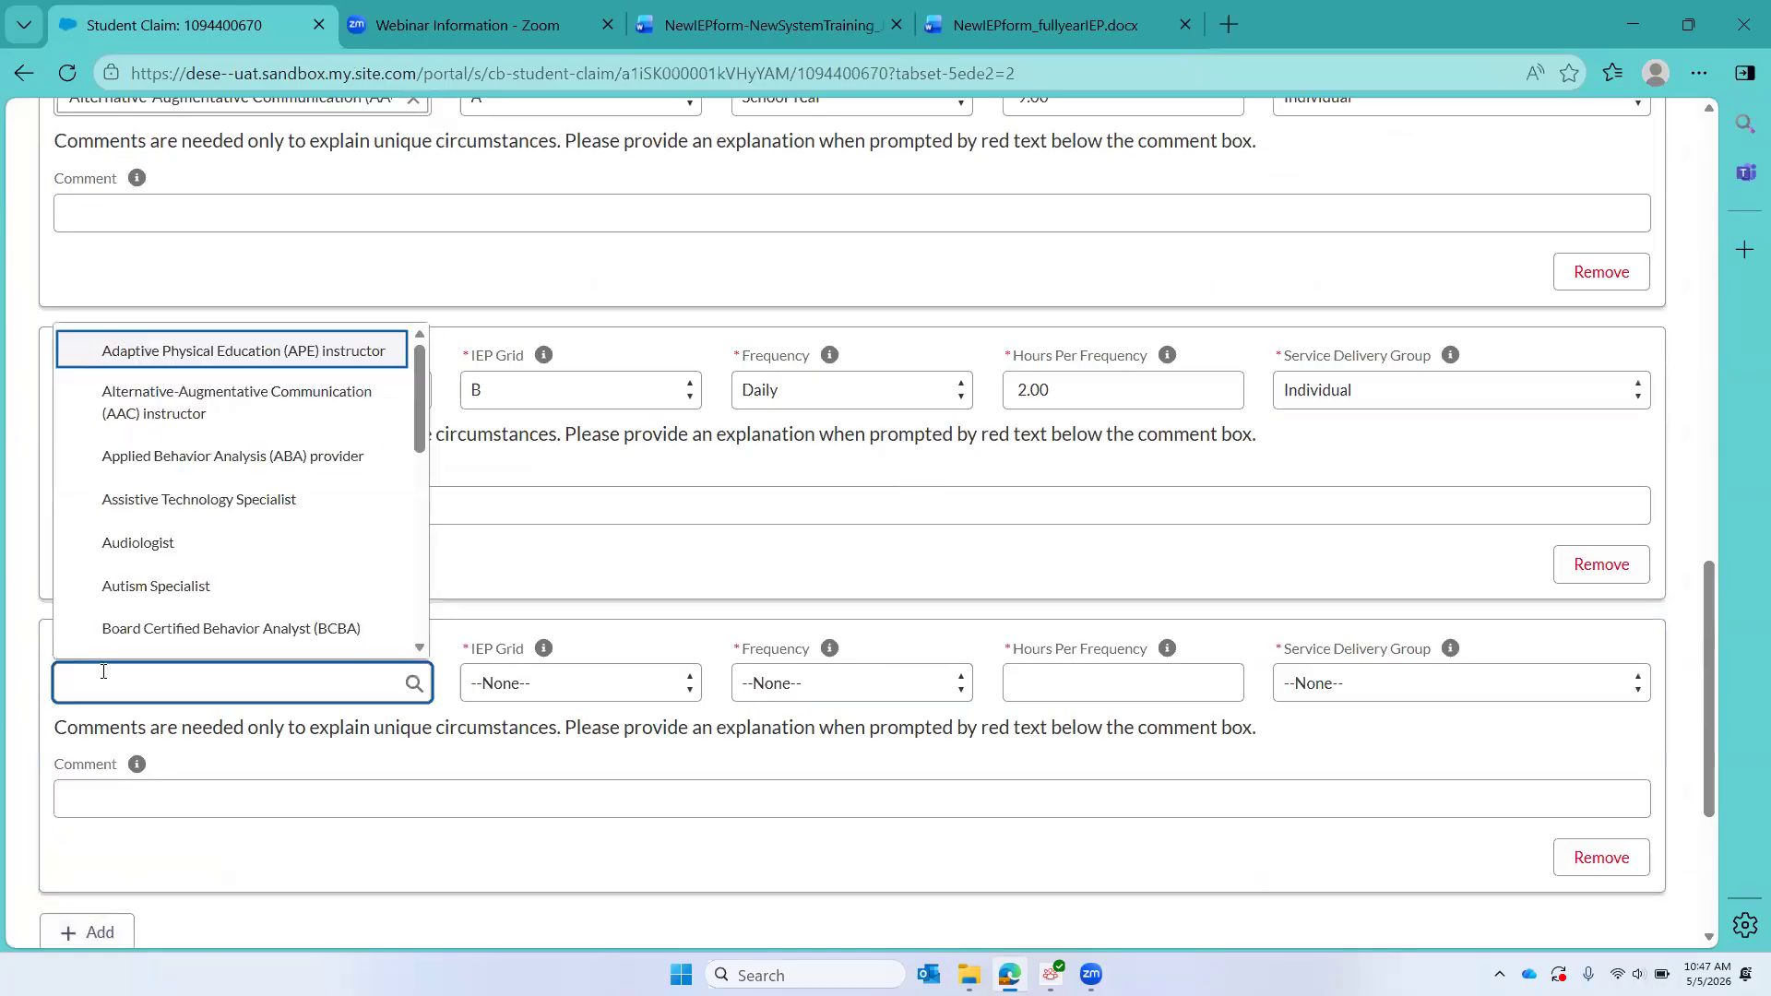
text(ABA)
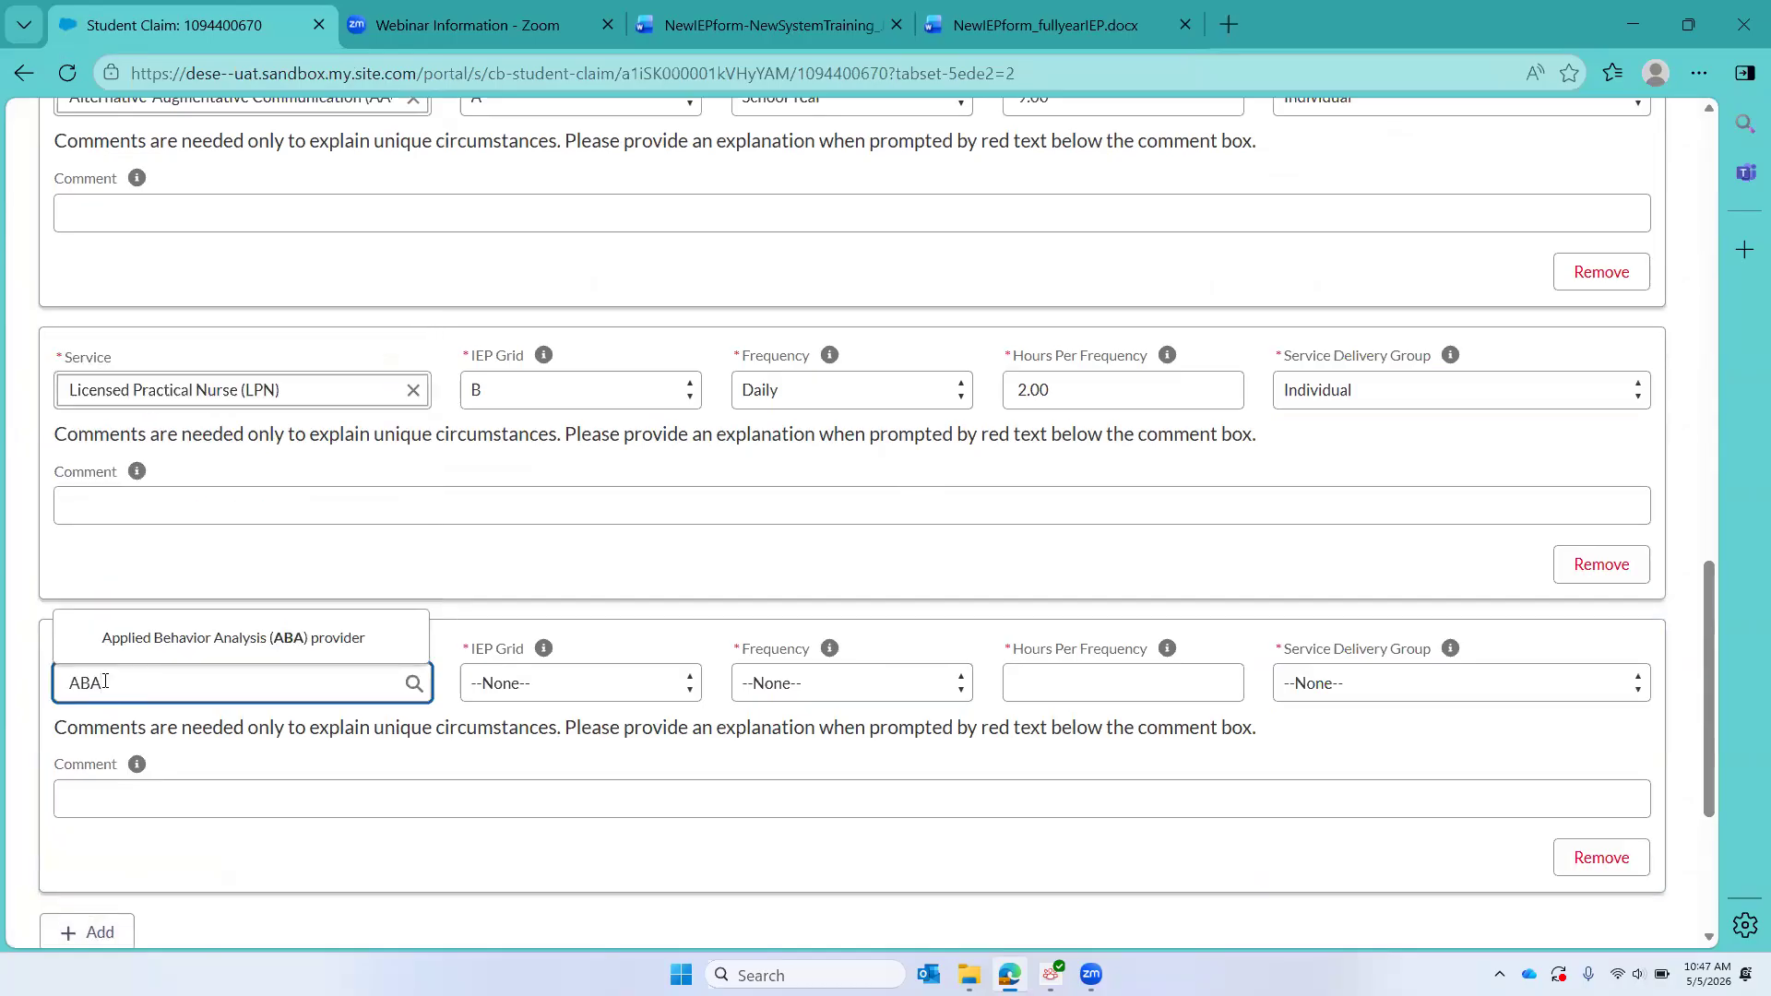
click(198, 636)
click(593, 688)
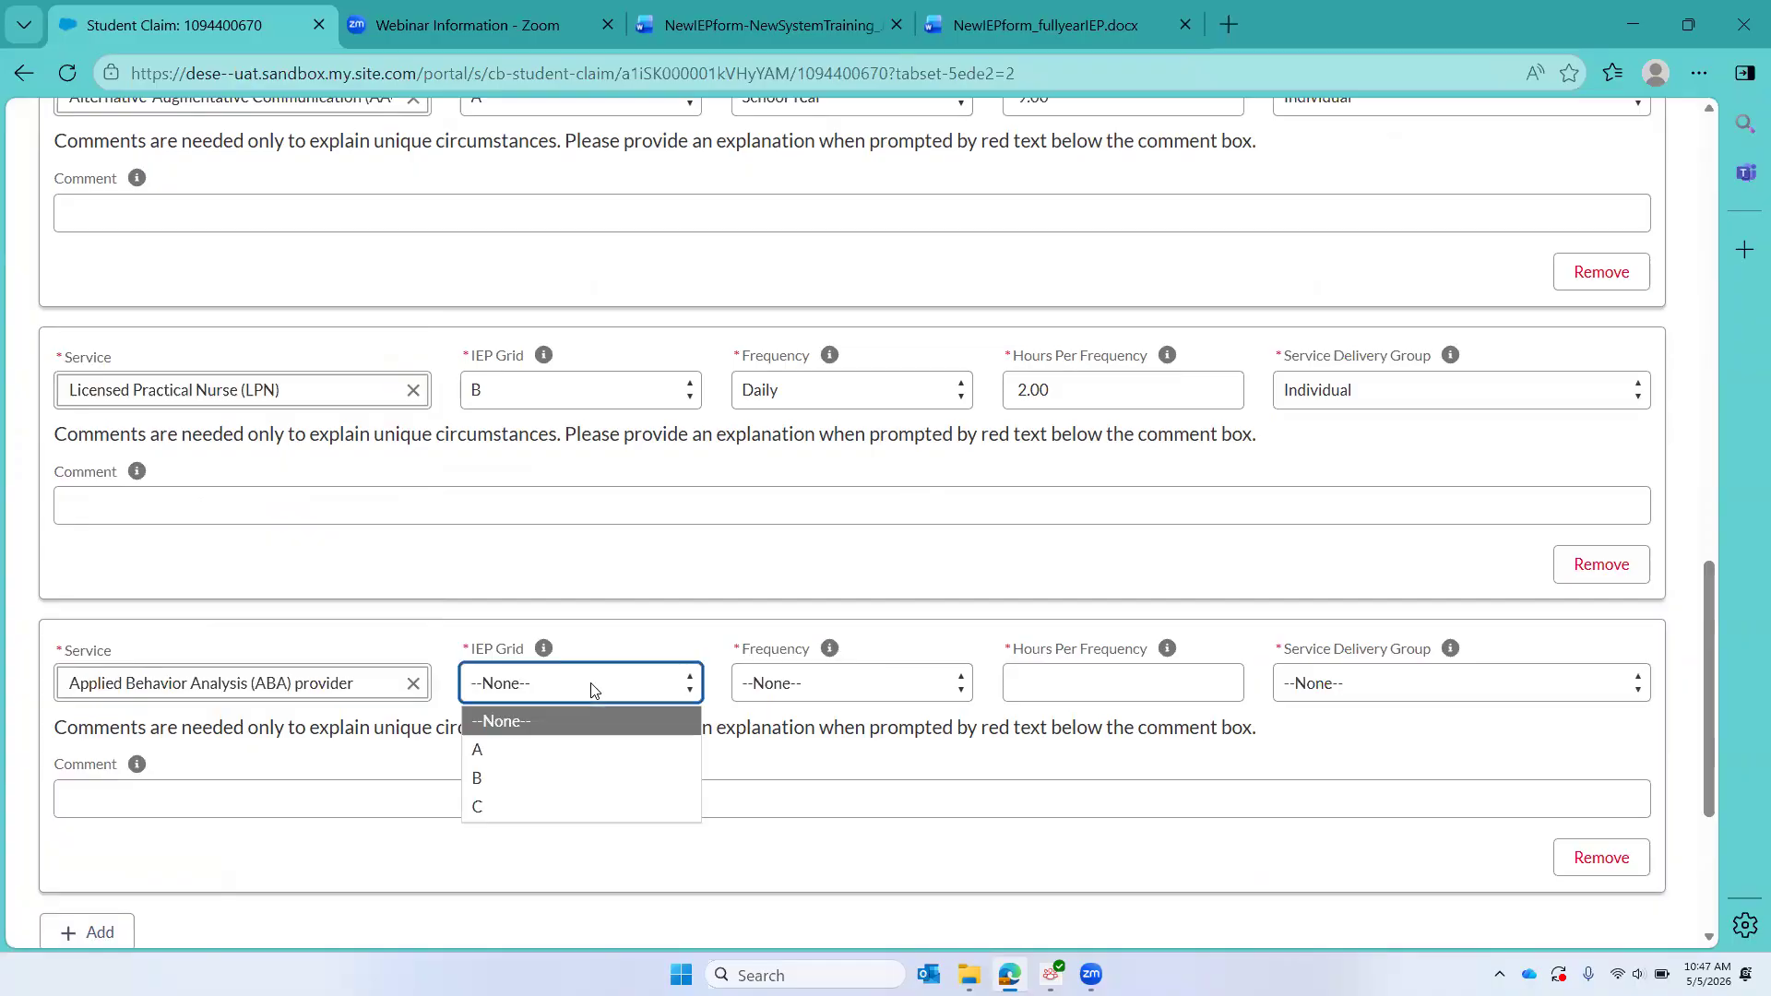
click(528, 807)
Step: Set the first ABA provider service to a Daily frequency, 4.00 hours per frequency, and Individual delivery
click(847, 683)
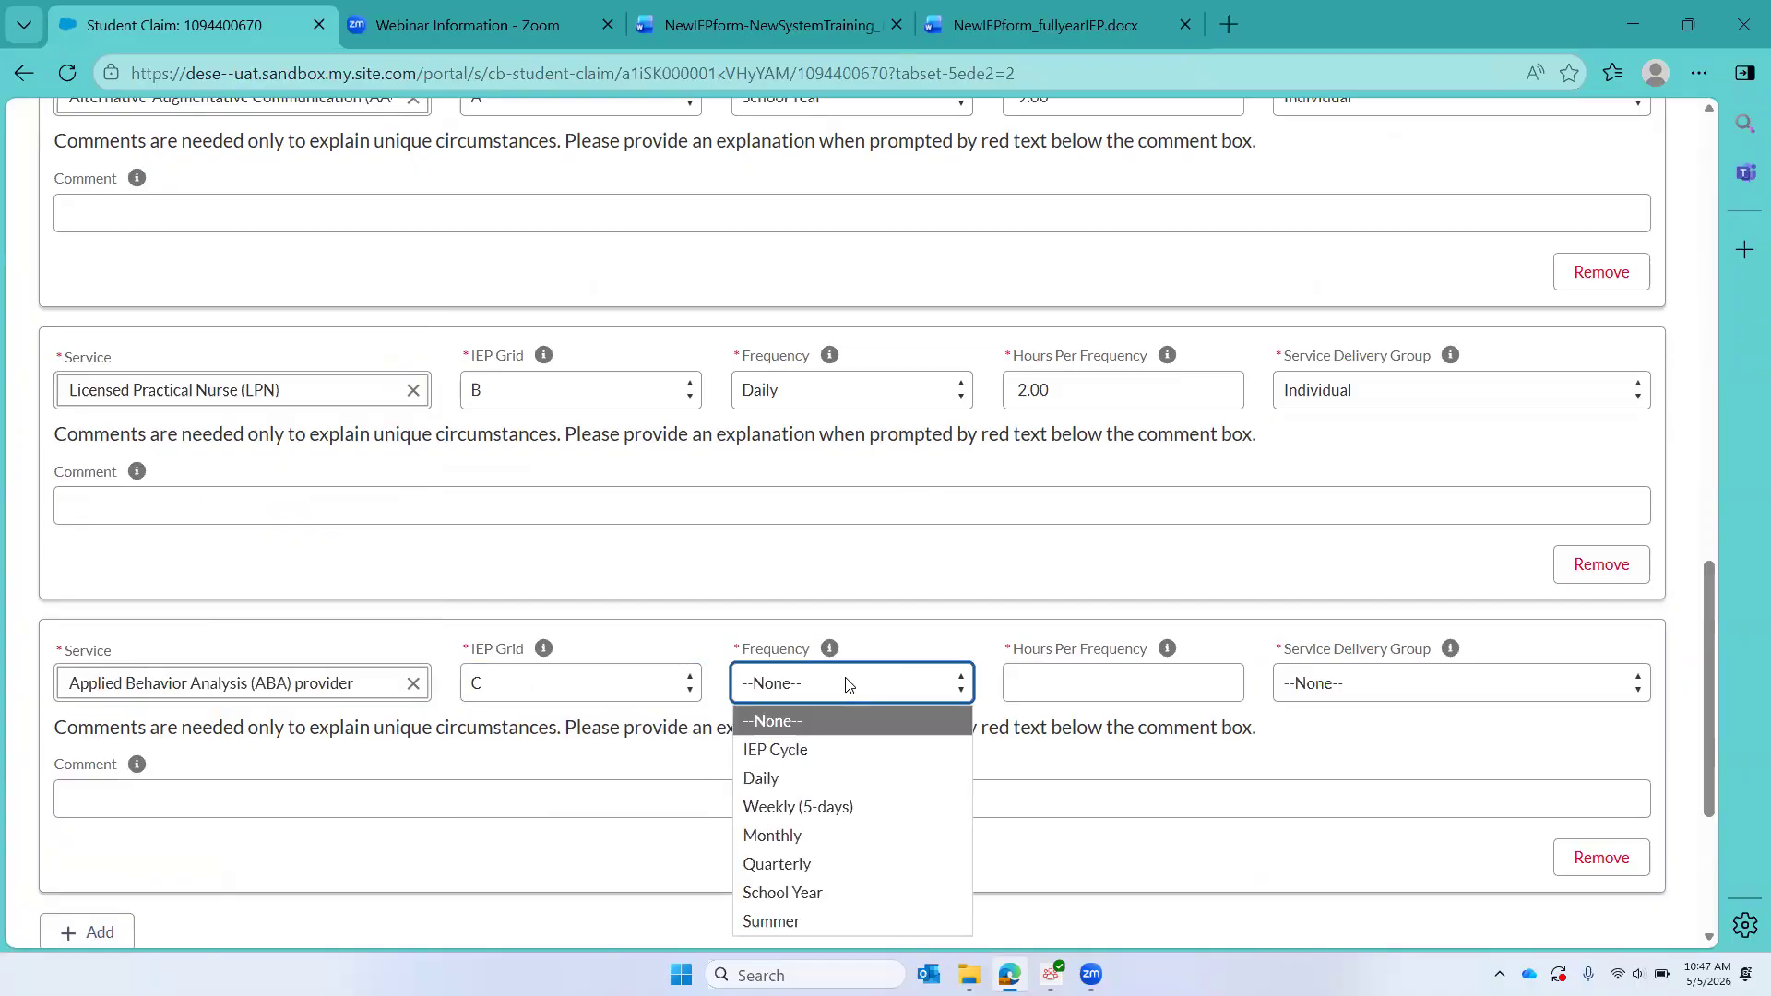
click(786, 781)
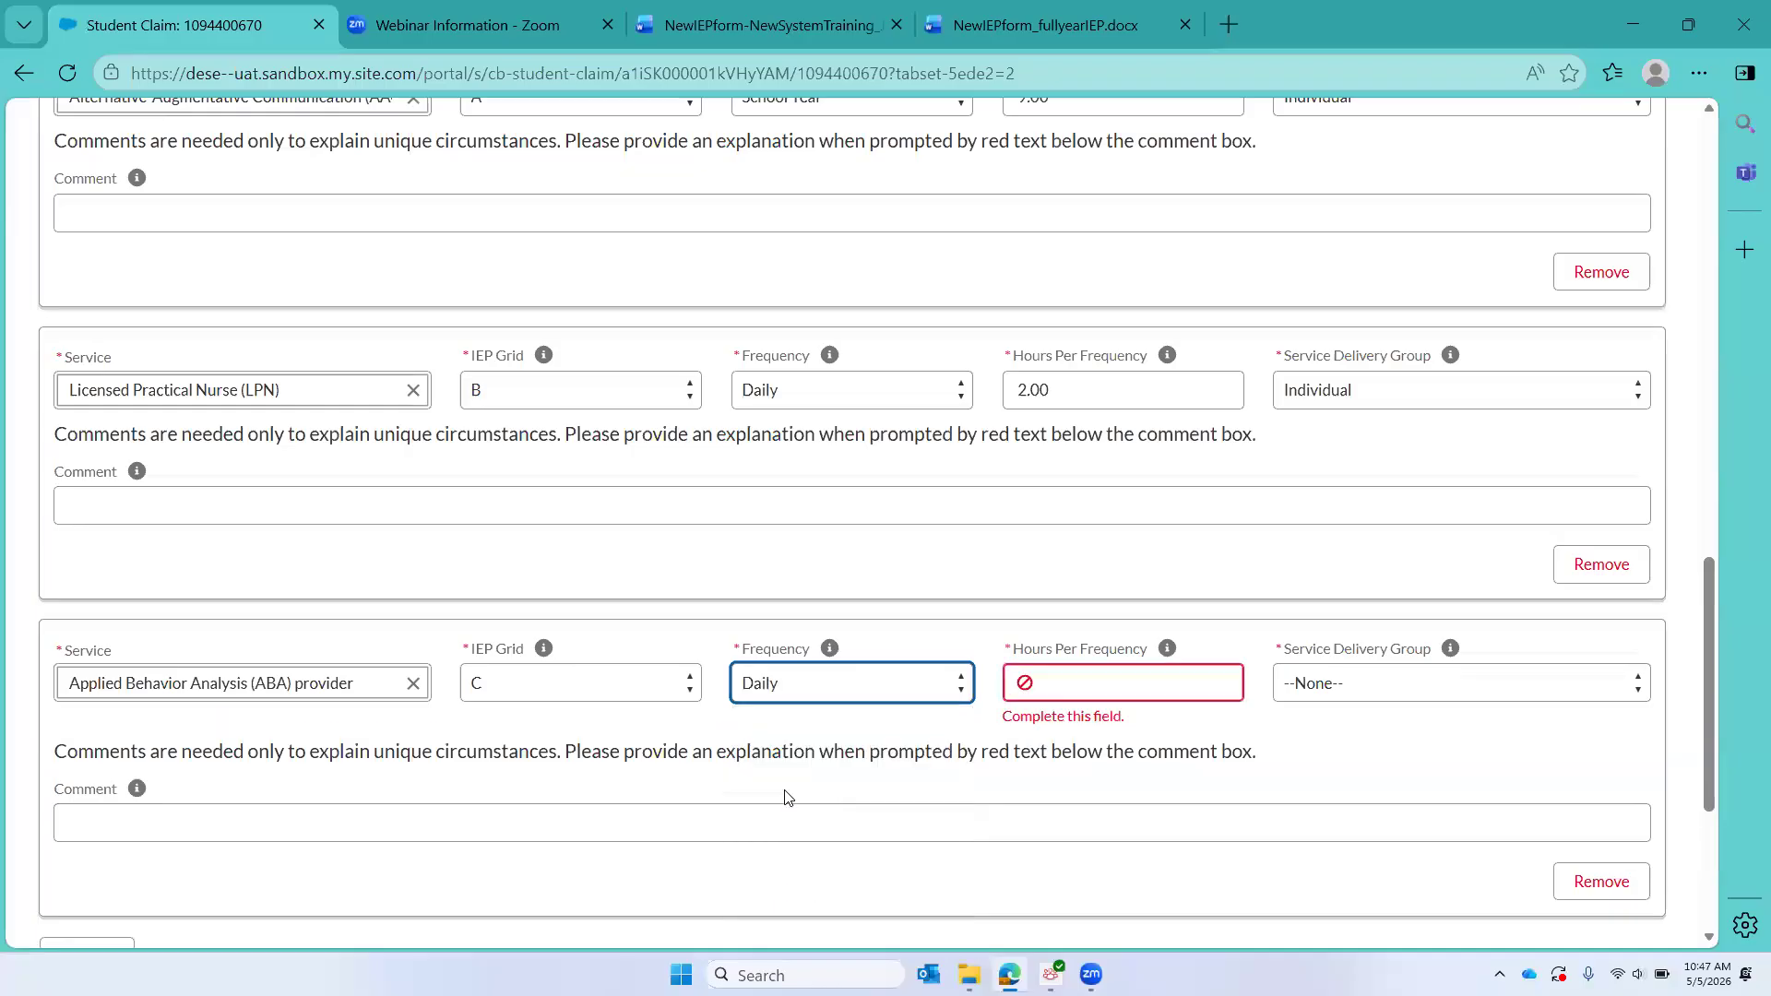
click(1121, 693)
text(4.00)
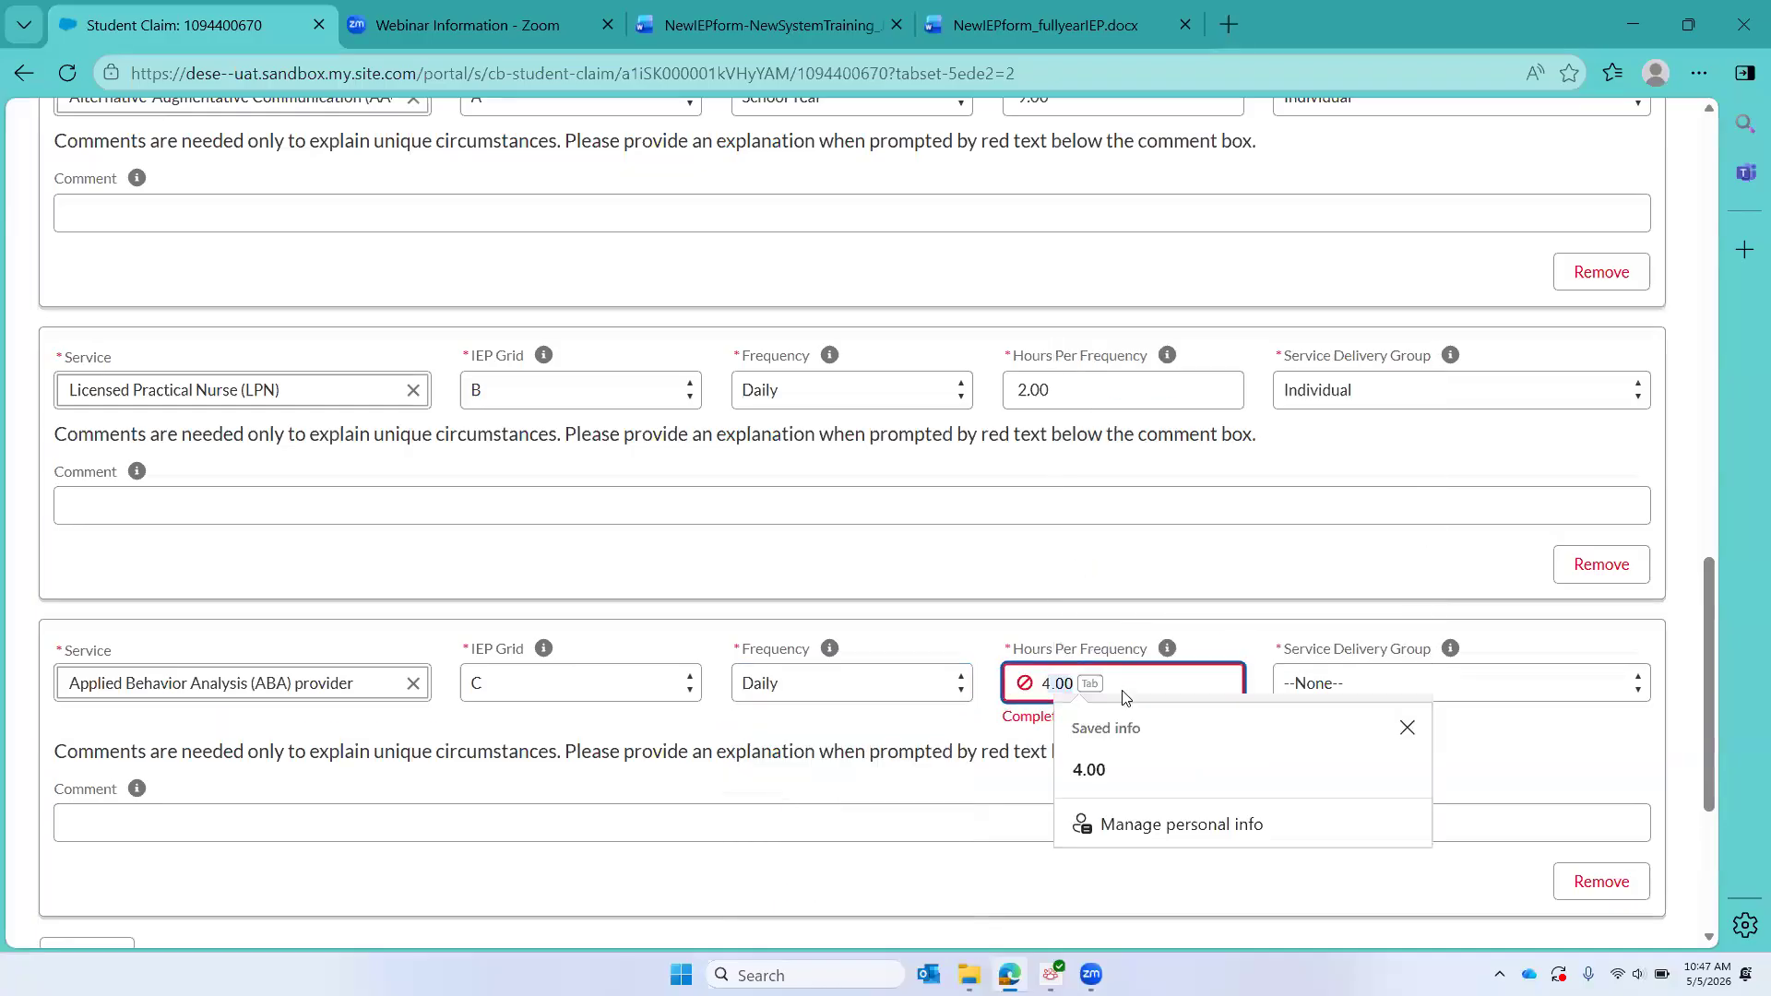
click(1444, 692)
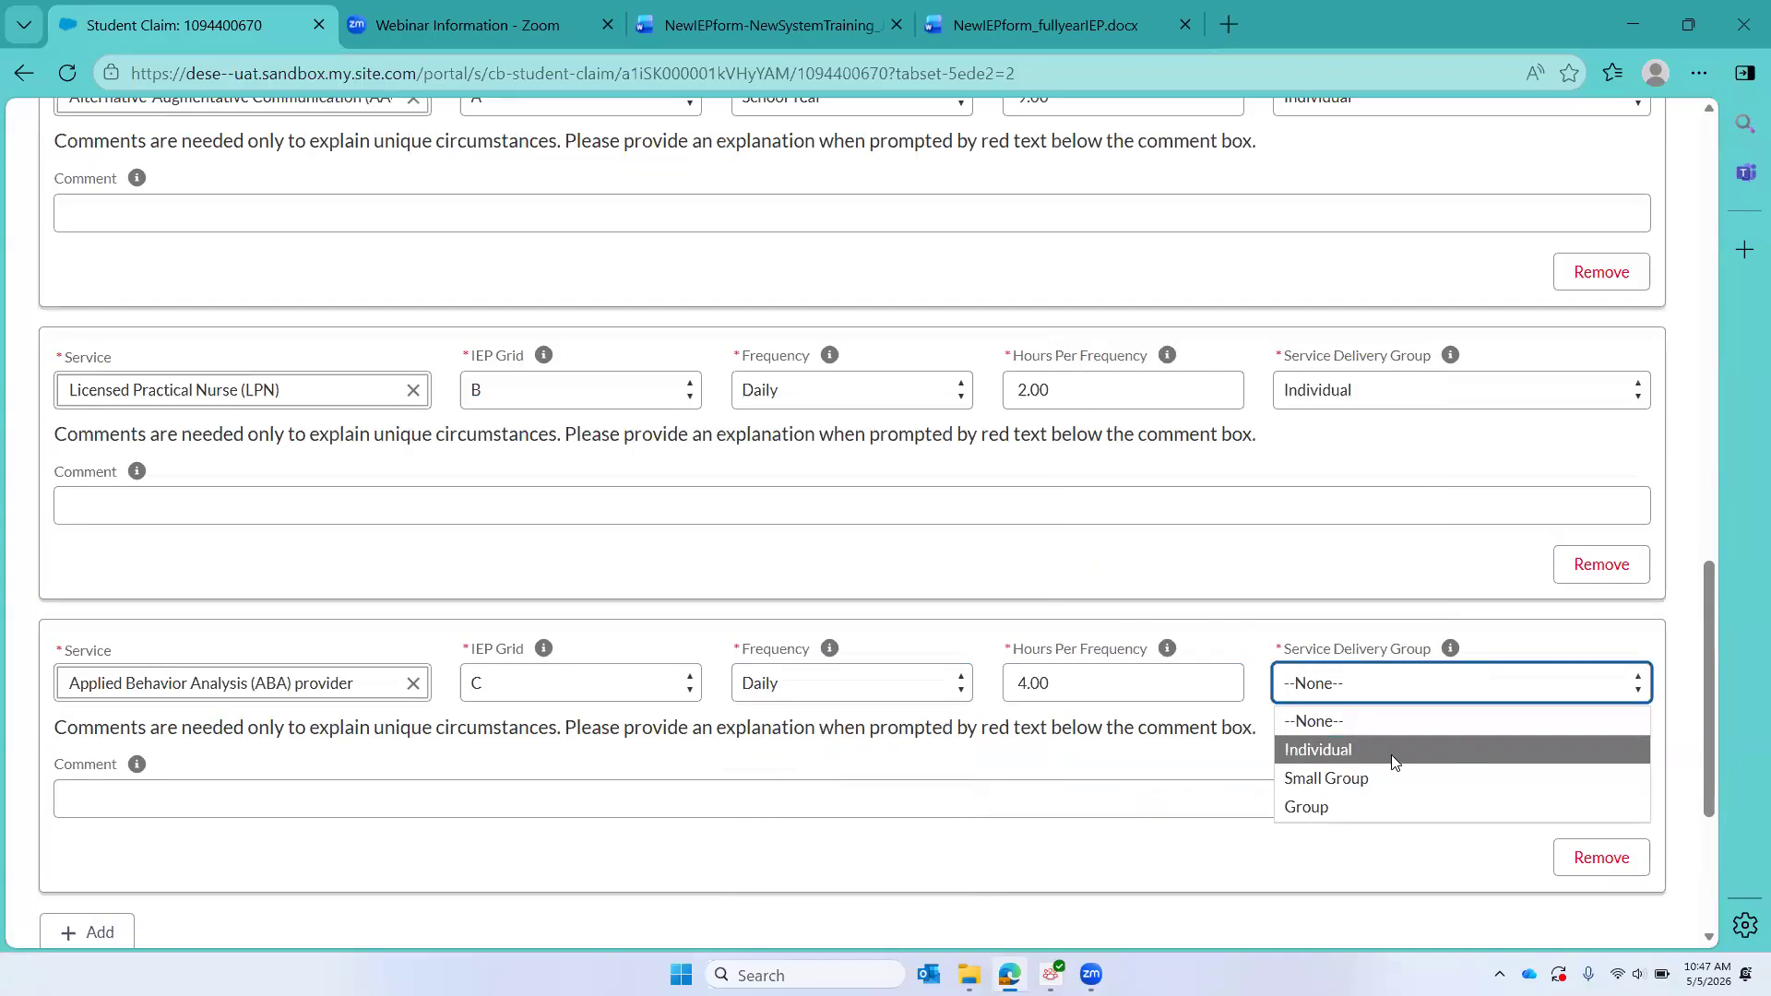
click(1392, 752)
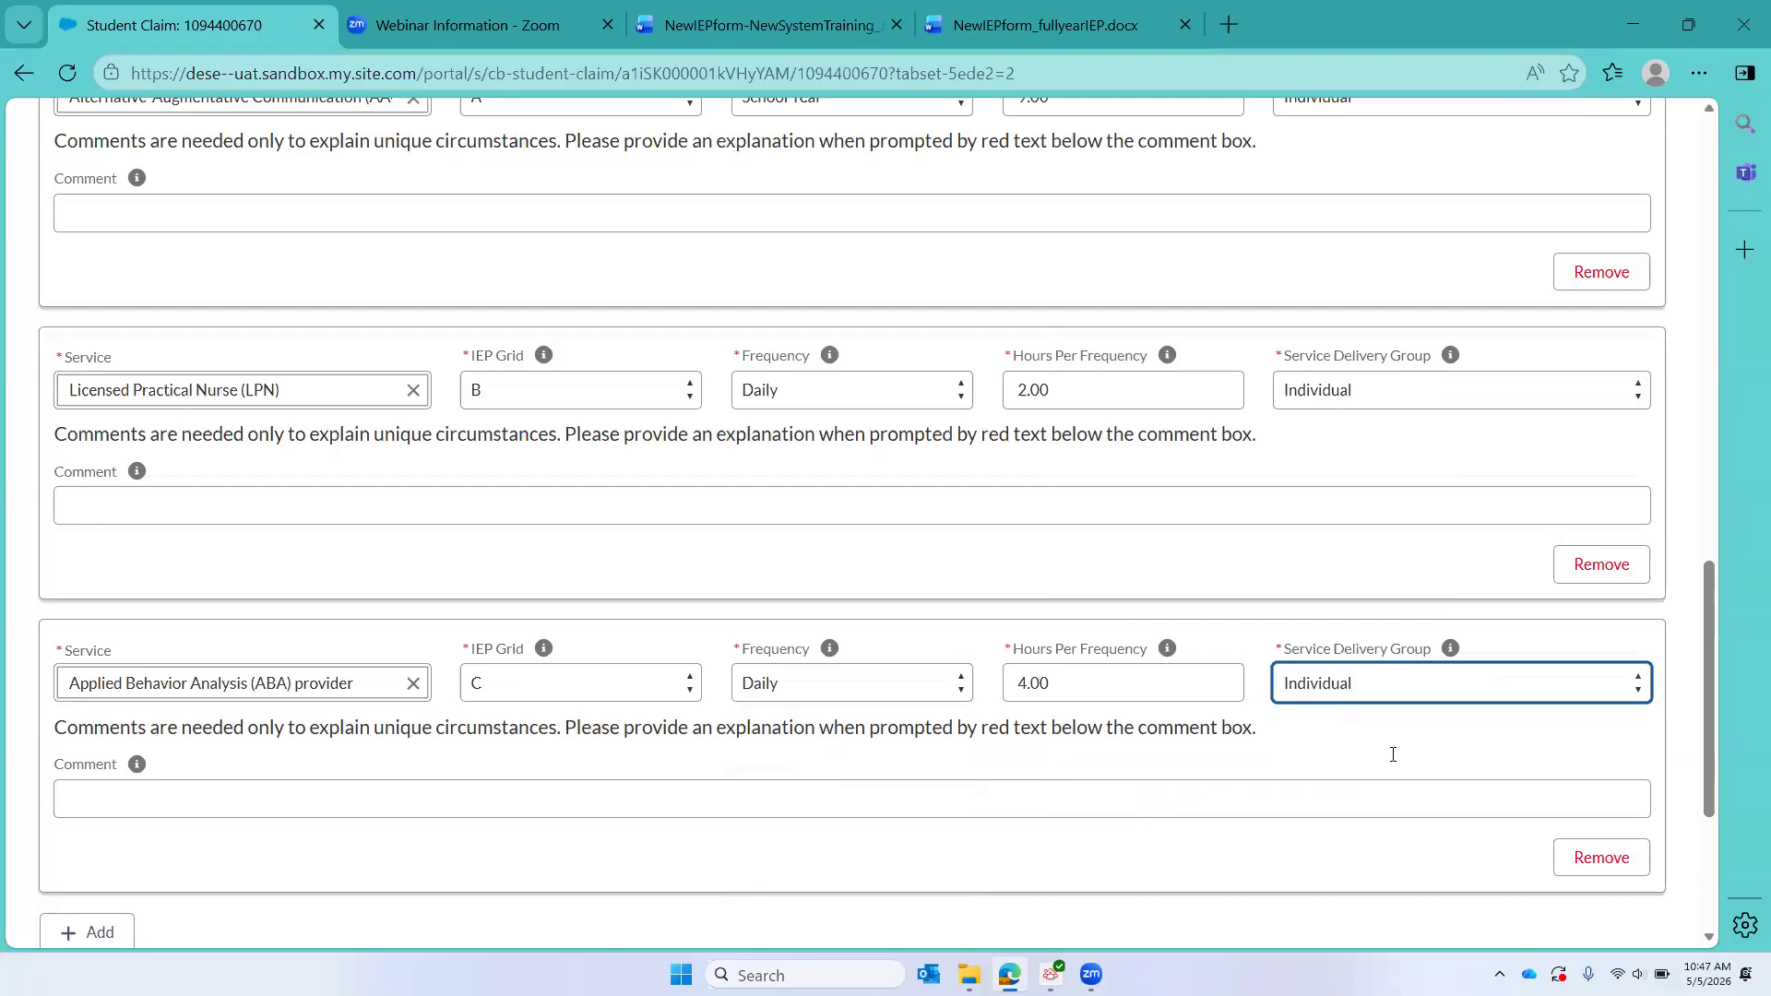
Step: Add a sixth service entry, again for Applied Behavior Analysis (ABA) provider, under IEP Grid C
click(112, 933)
scroll(166, 792, down, 3)
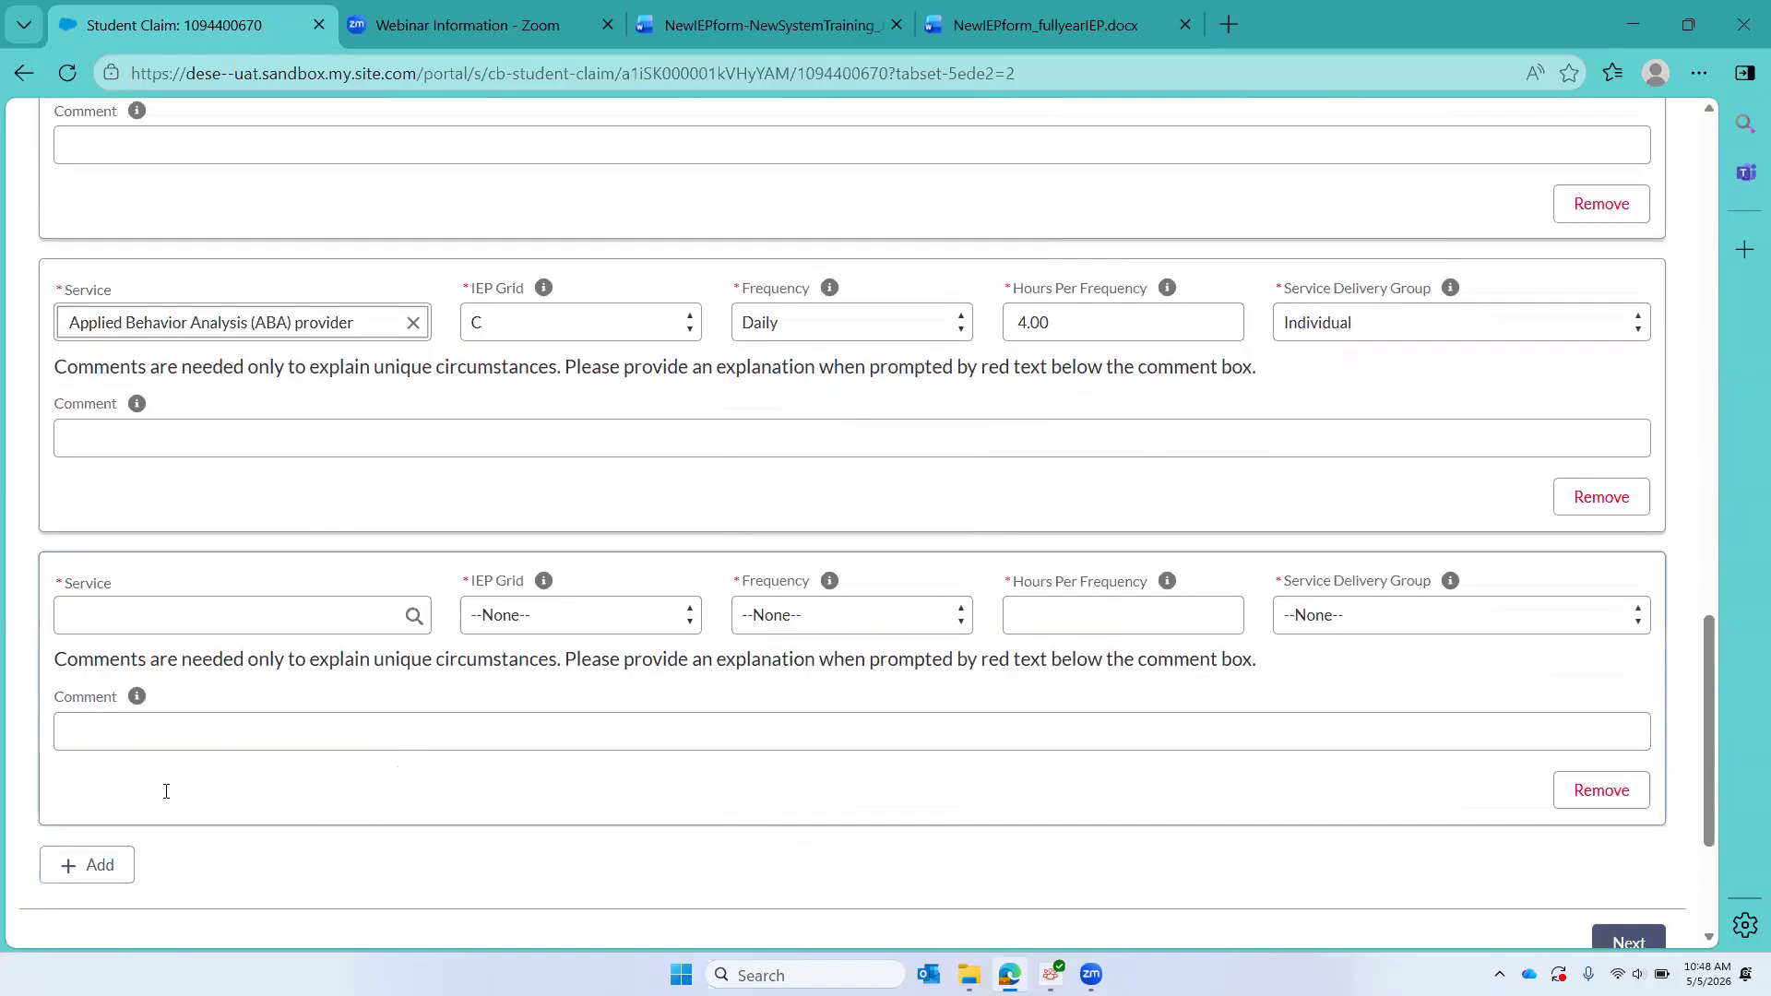
scroll(166, 791, up, 8)
scroll(385, 726, down, 7)
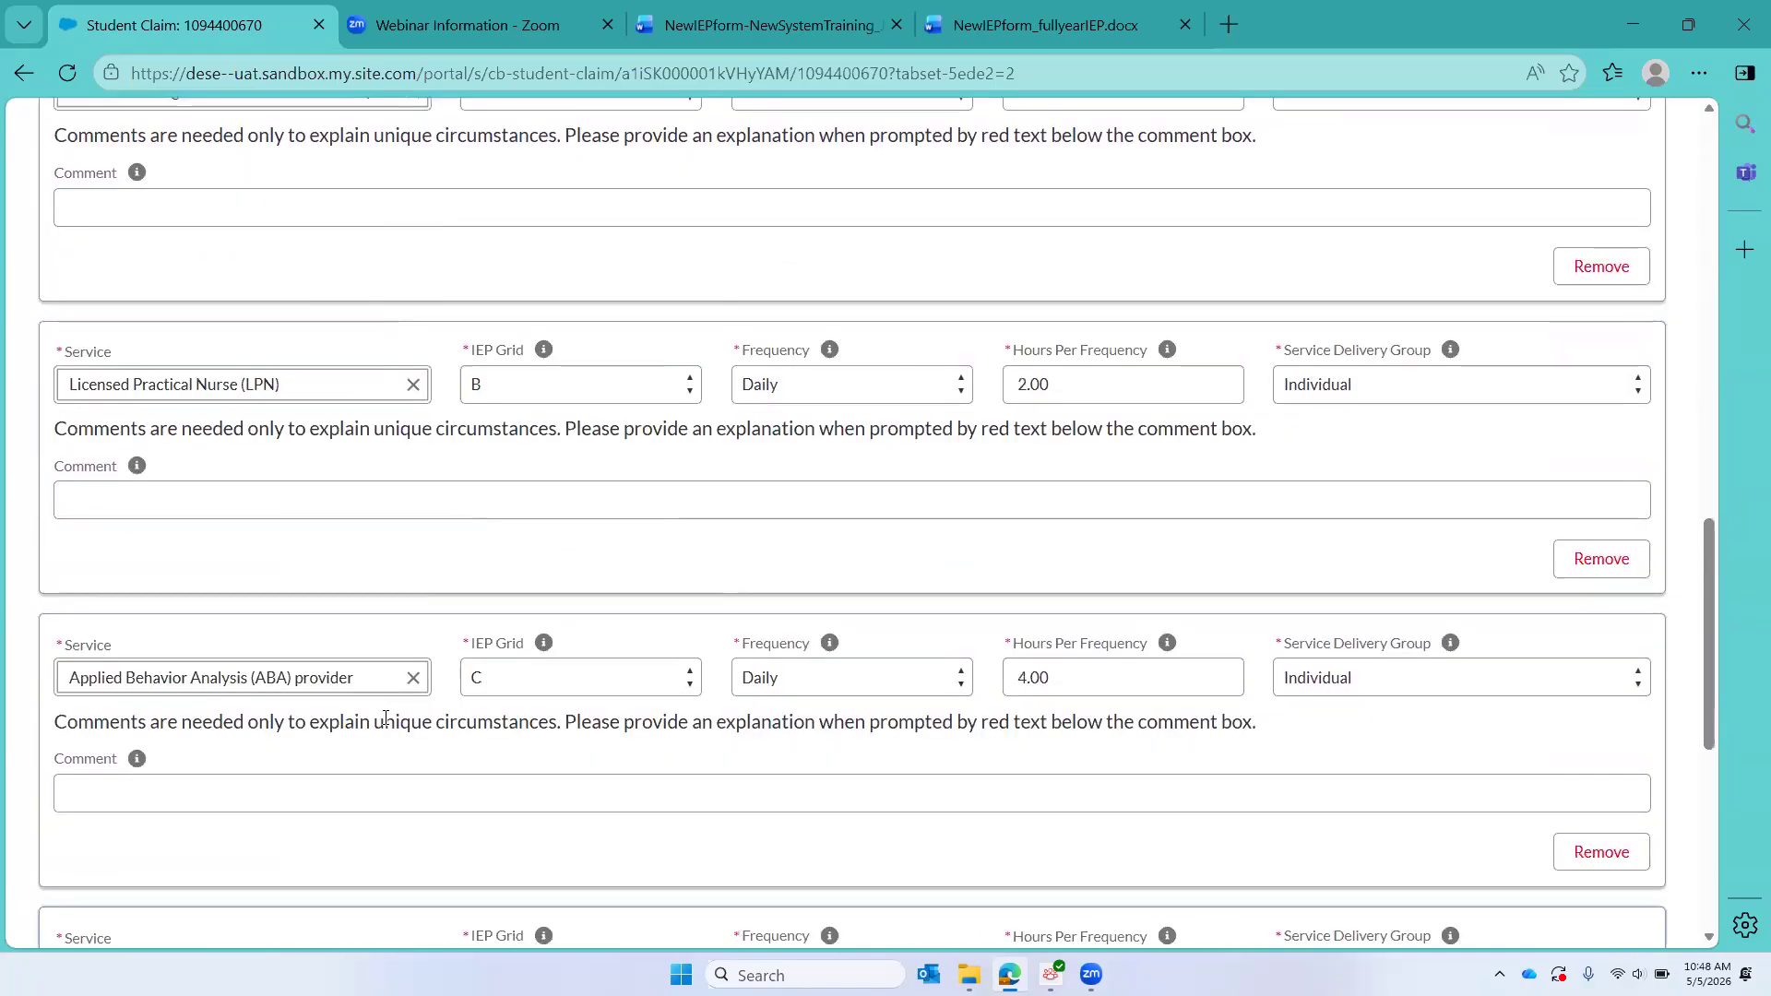
click(238, 692)
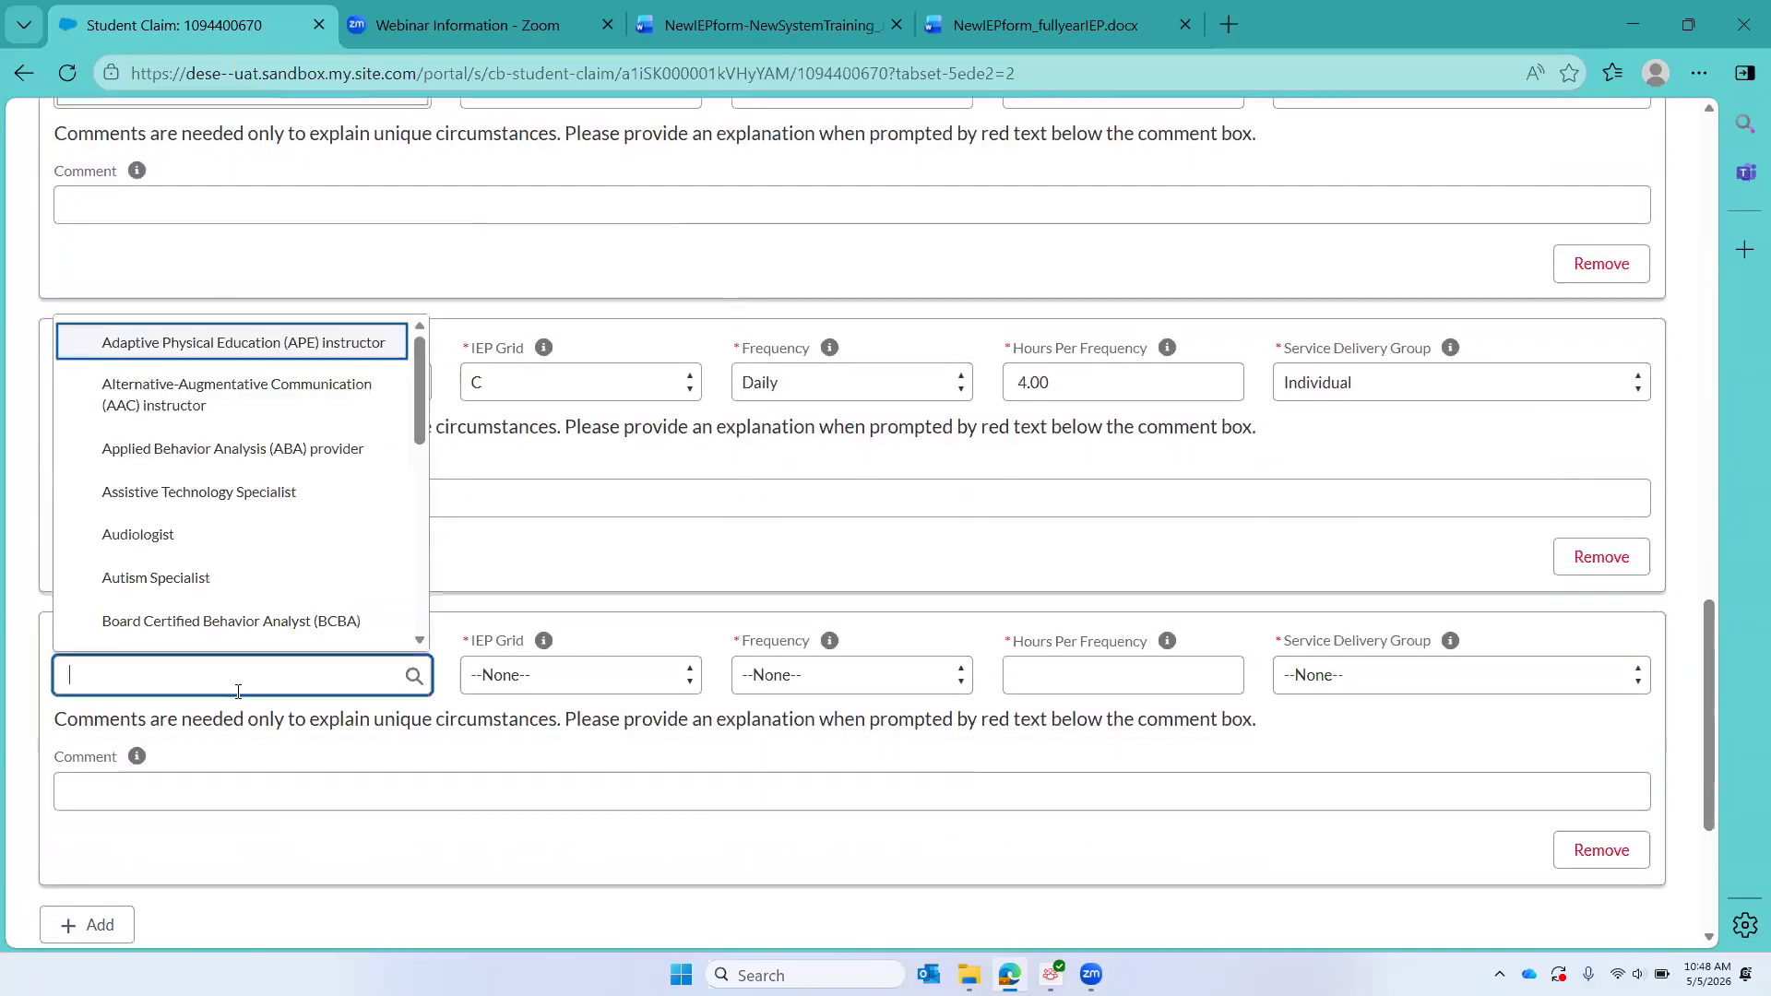
text(ABA)
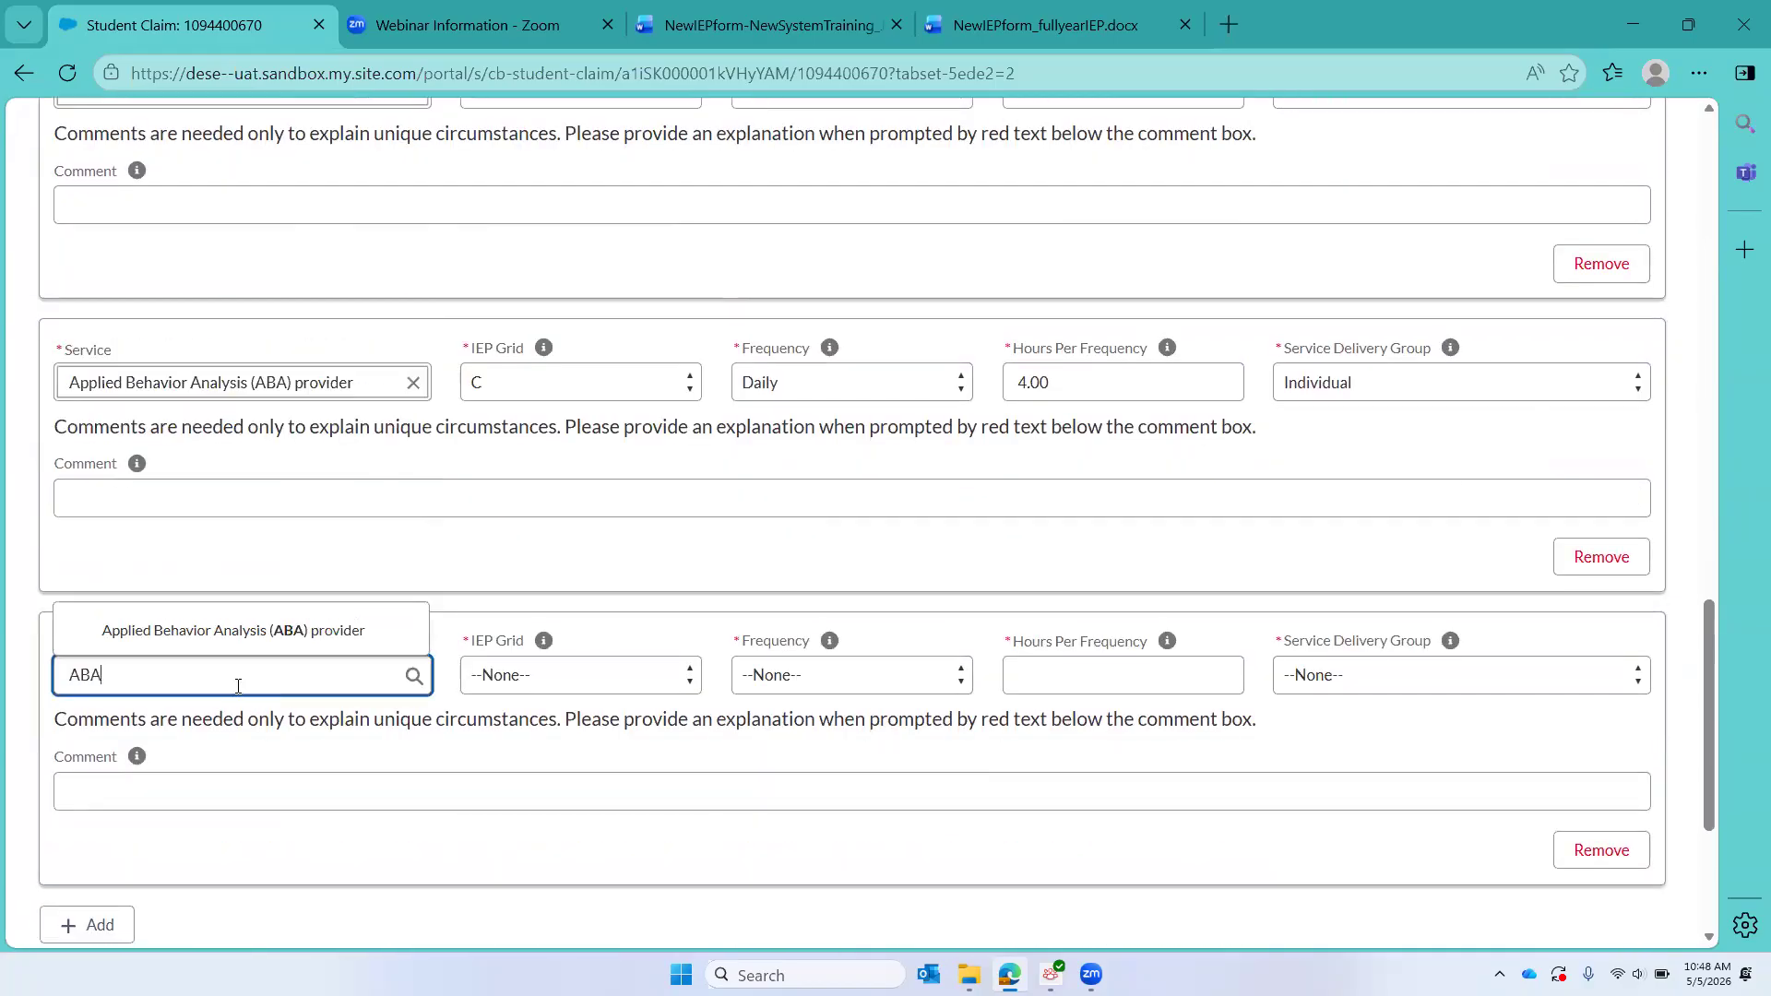
click(243, 627)
click(565, 679)
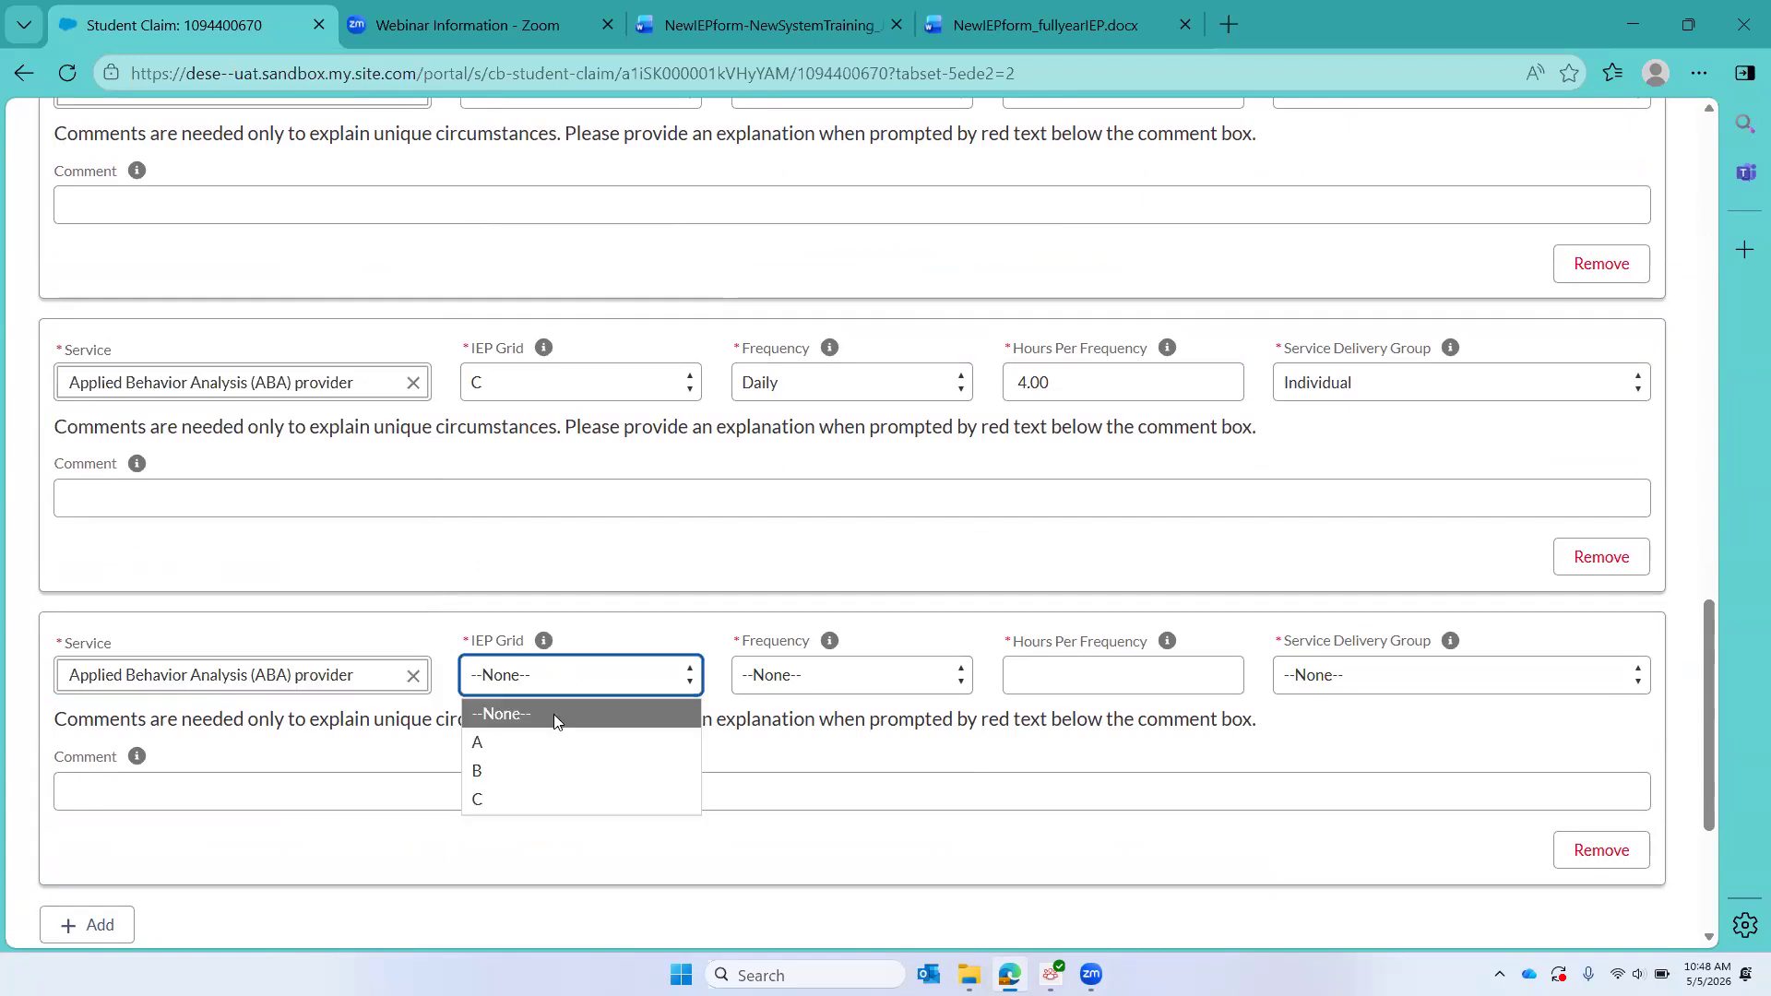
click(549, 800)
Step: Set the second ABA provider service to a Daily frequency, 2.00 hours per frequency, and Small Group delivery
click(833, 686)
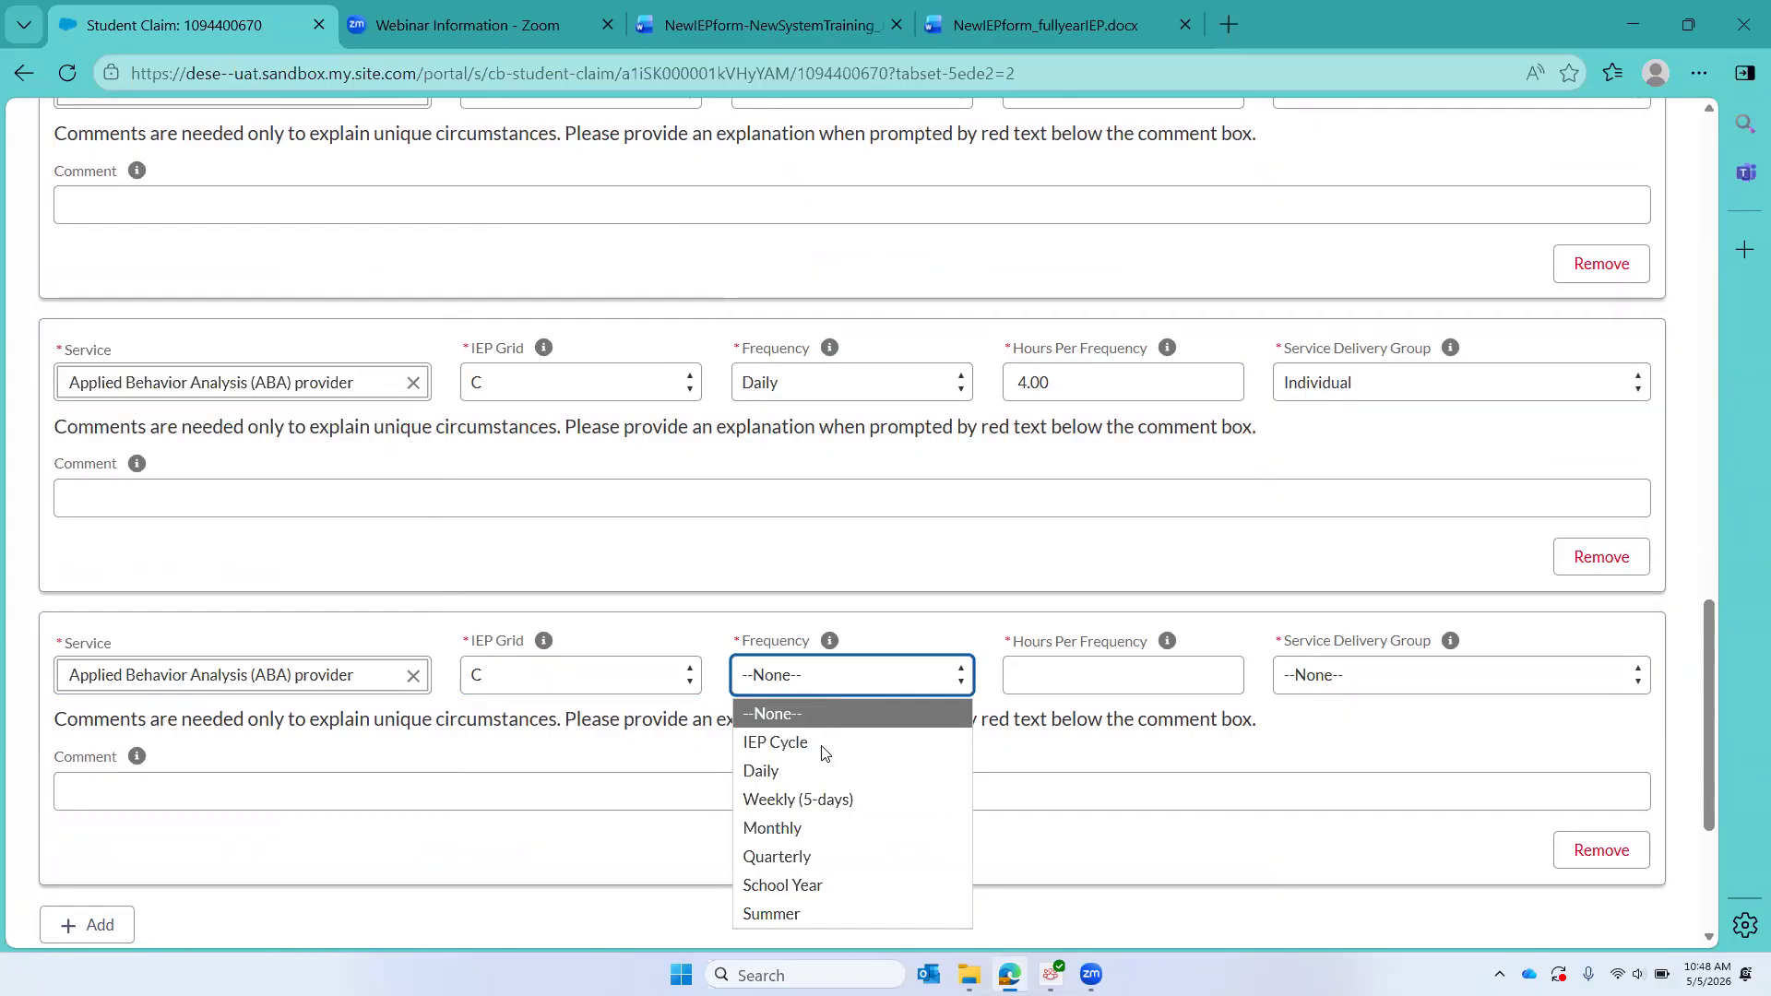
click(817, 769)
click(1079, 670)
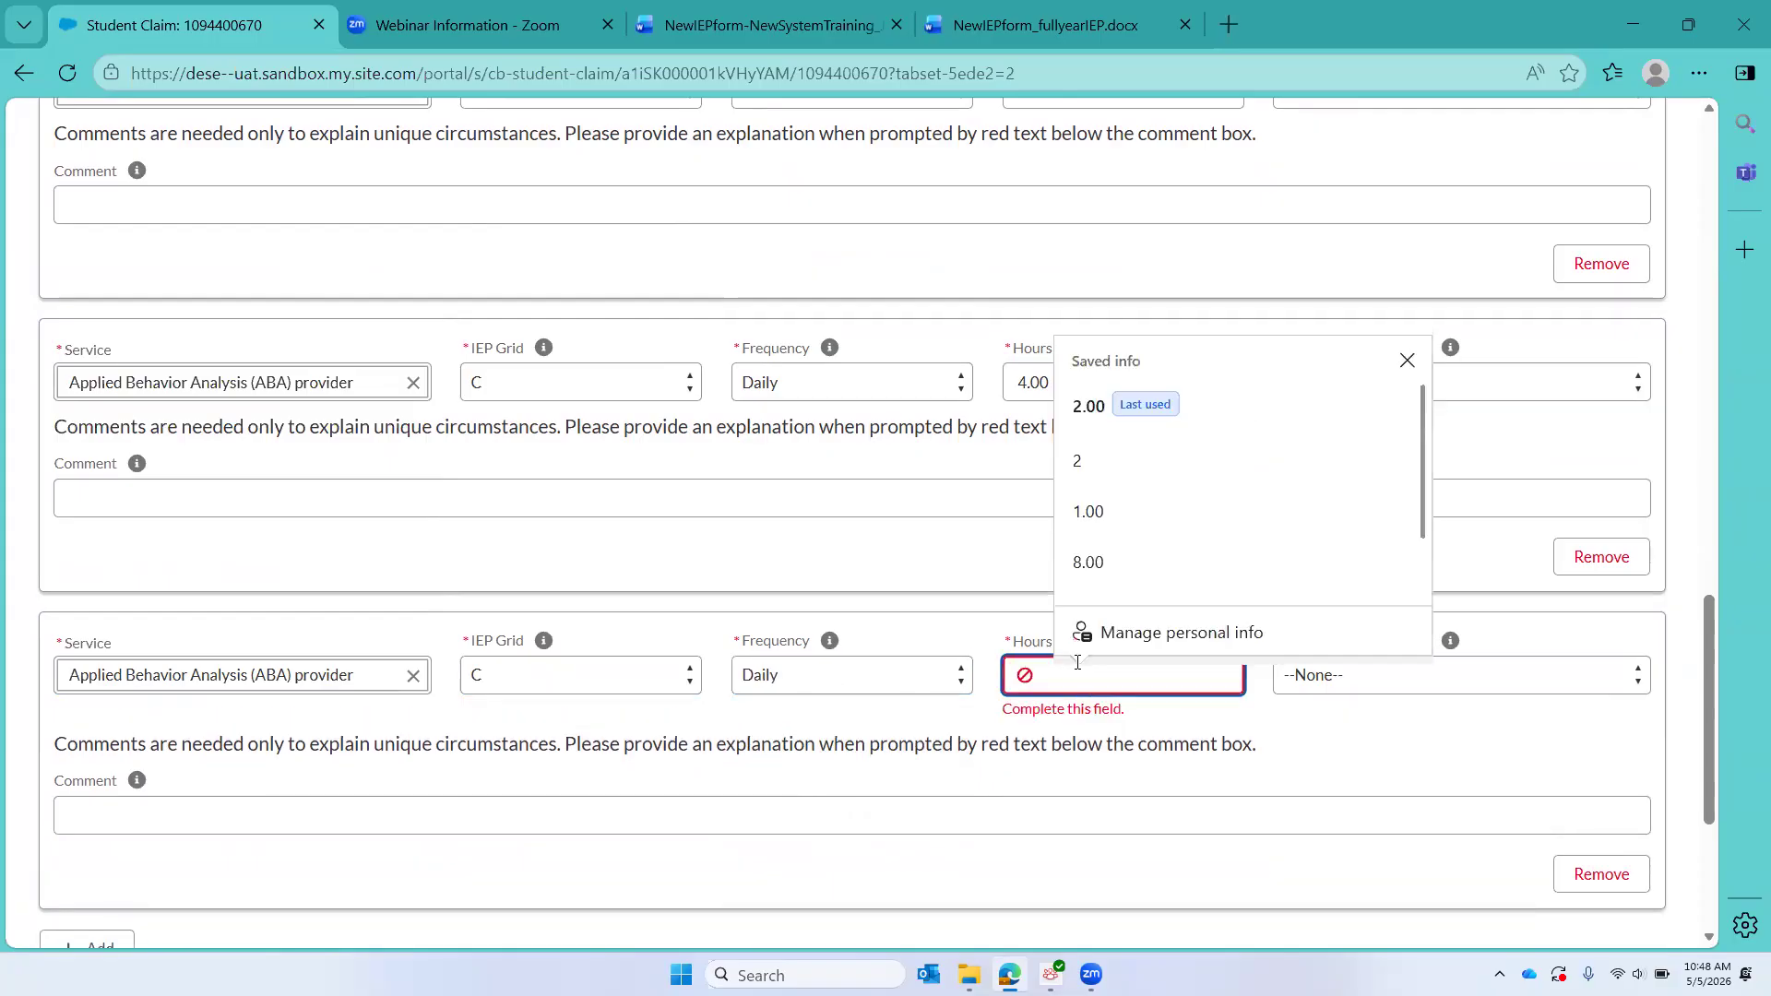
text(2)
click(1477, 688)
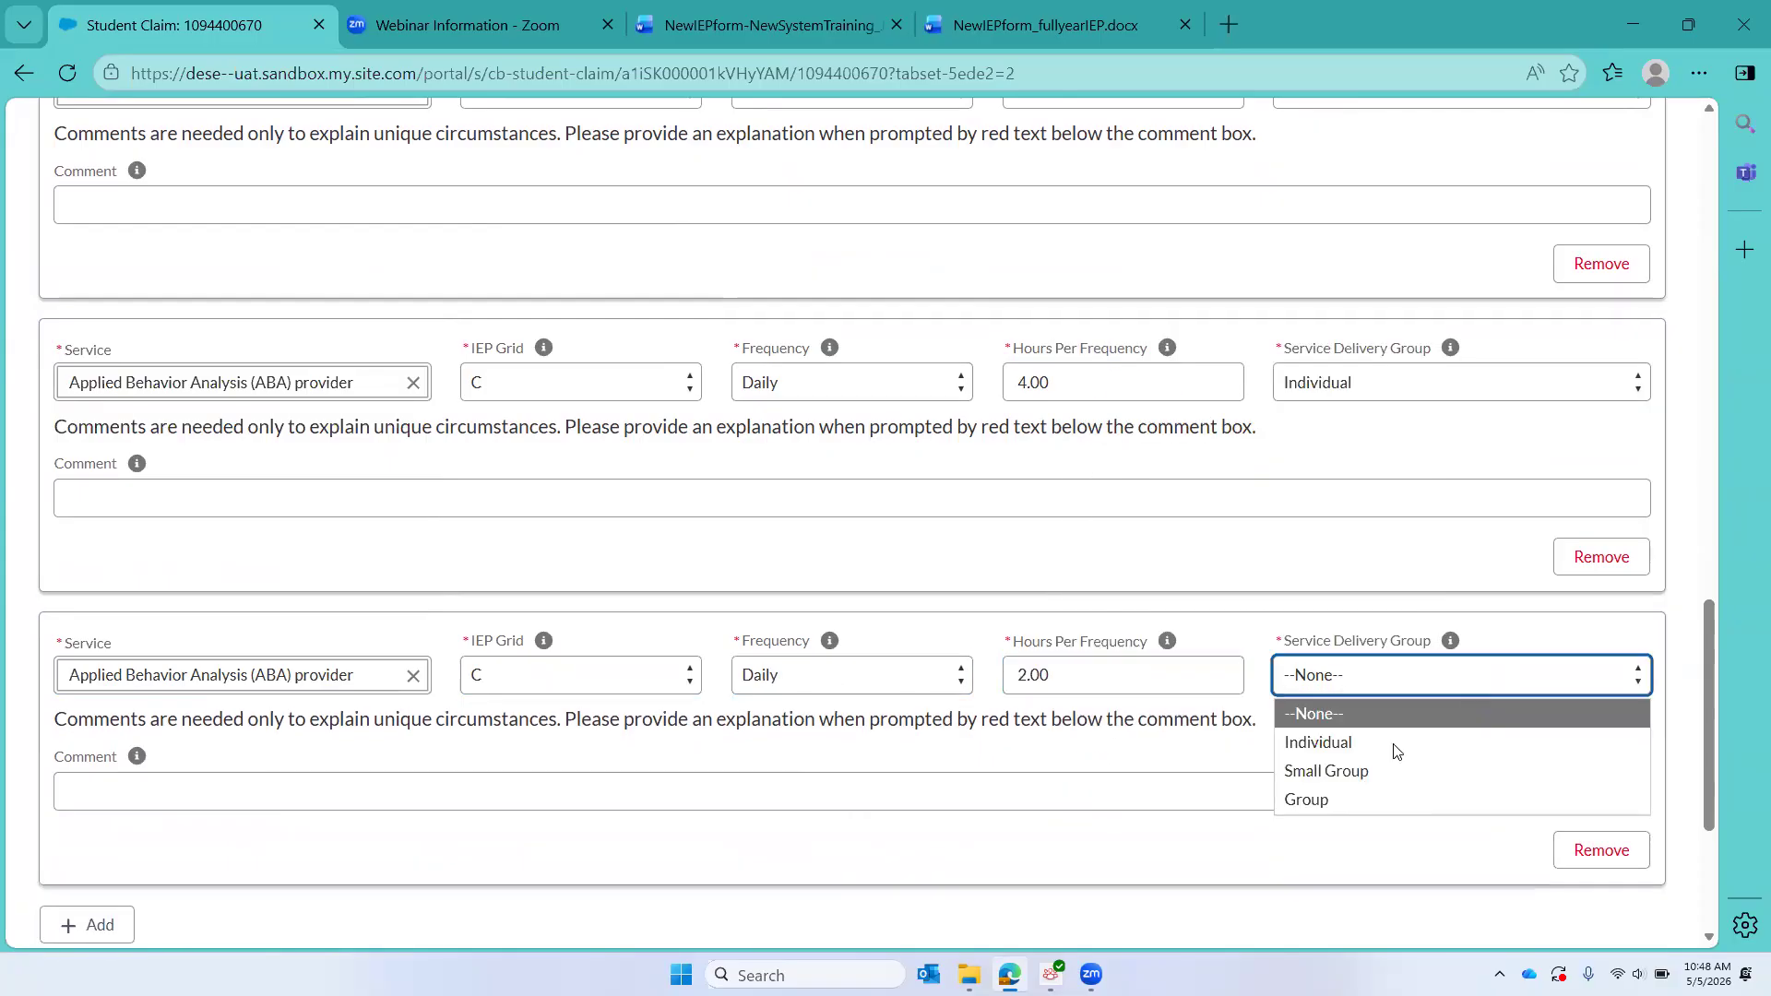
click(1372, 765)
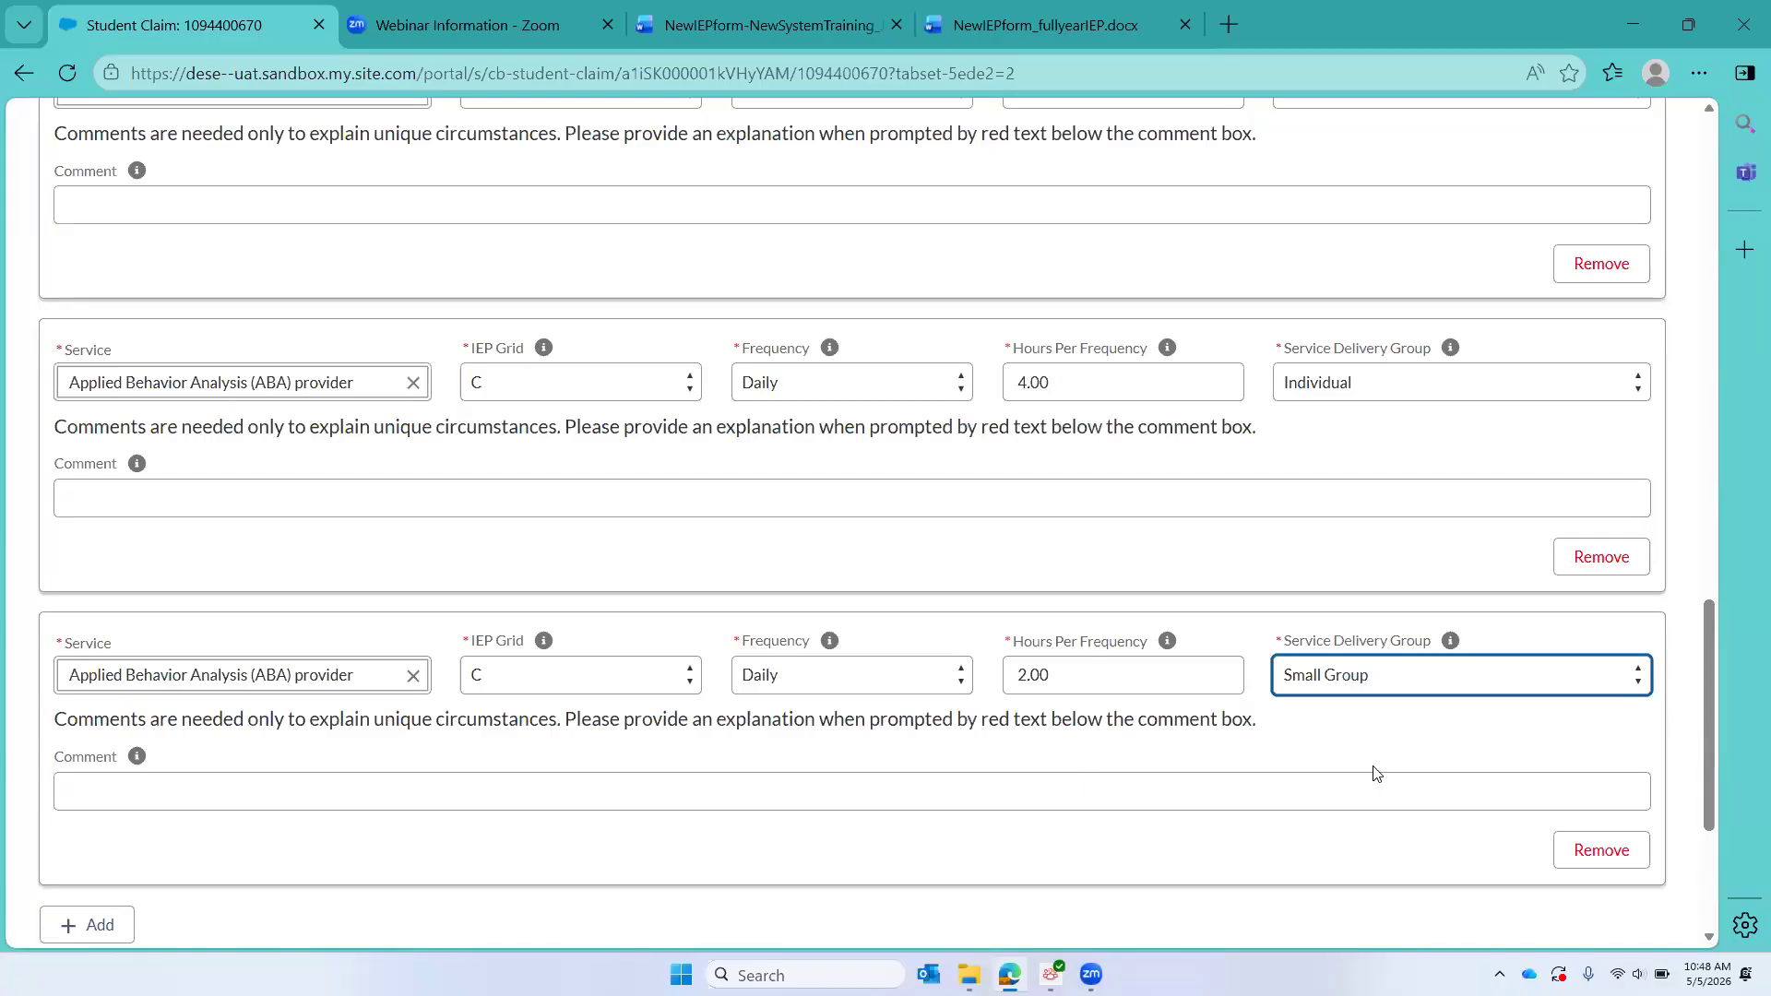
Step: Add a seventh service entry for Occupational Therapist (OT) under IEP Grid C
click(100, 924)
scroll(332, 755, down, 4)
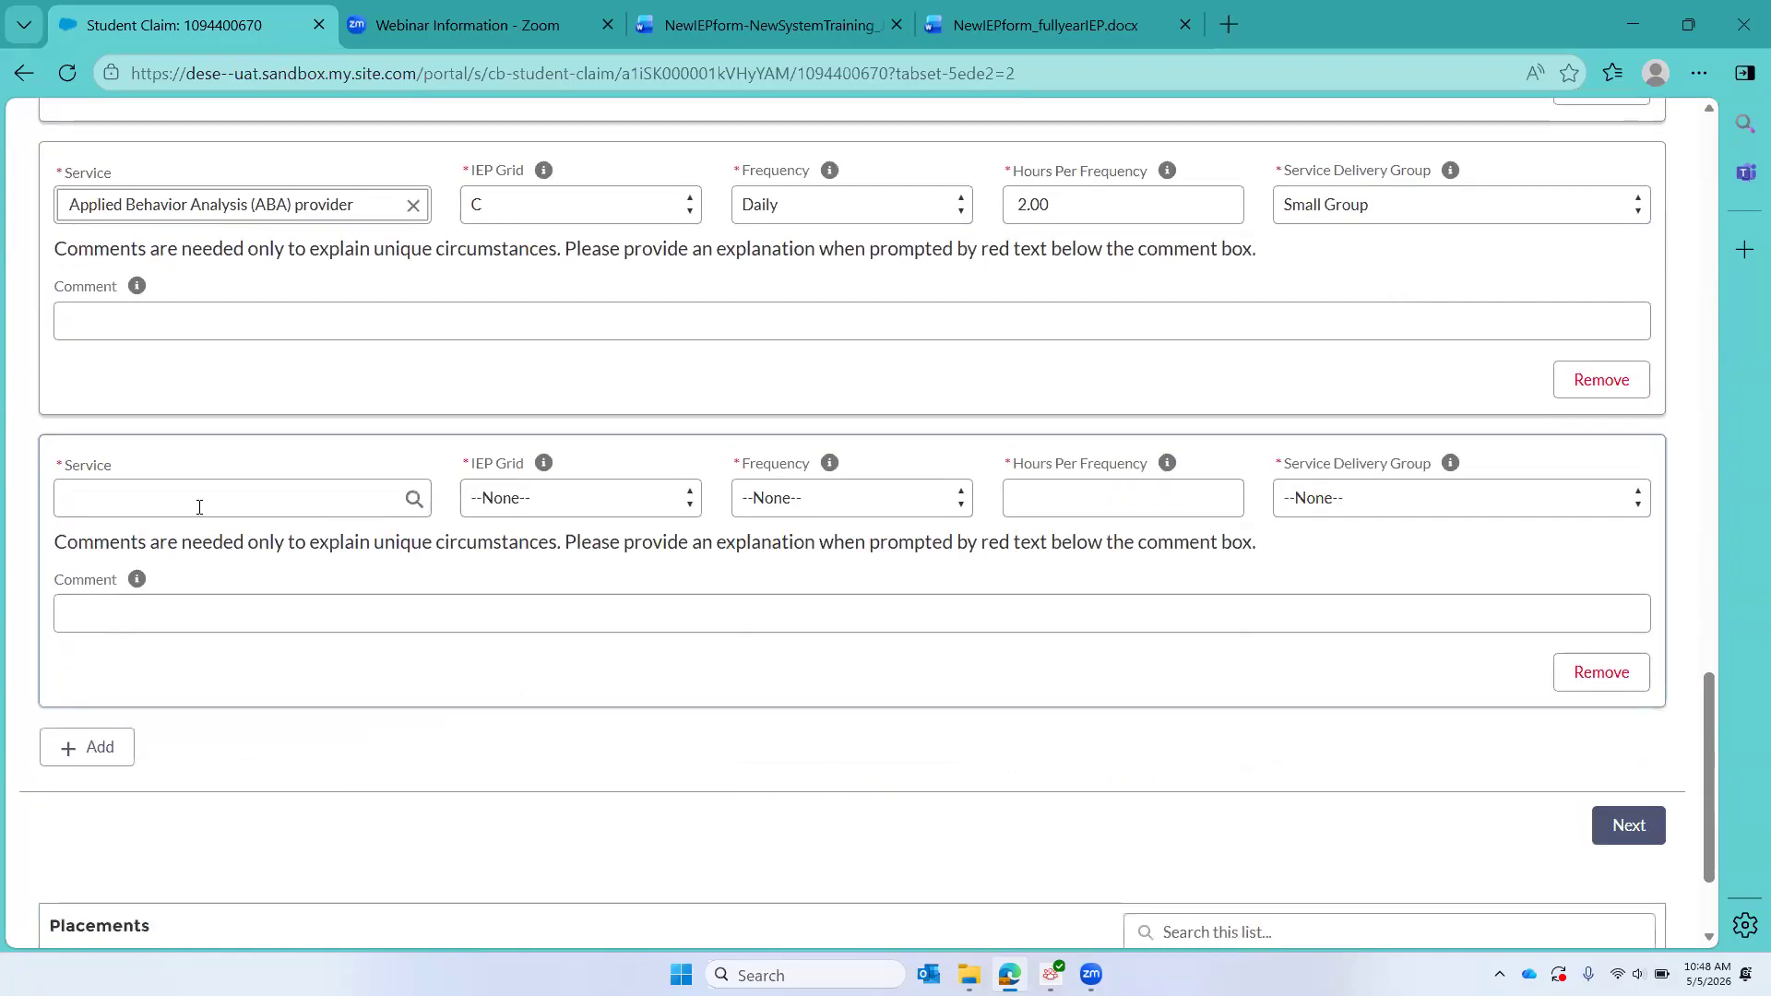
click(197, 507)
text(OC)
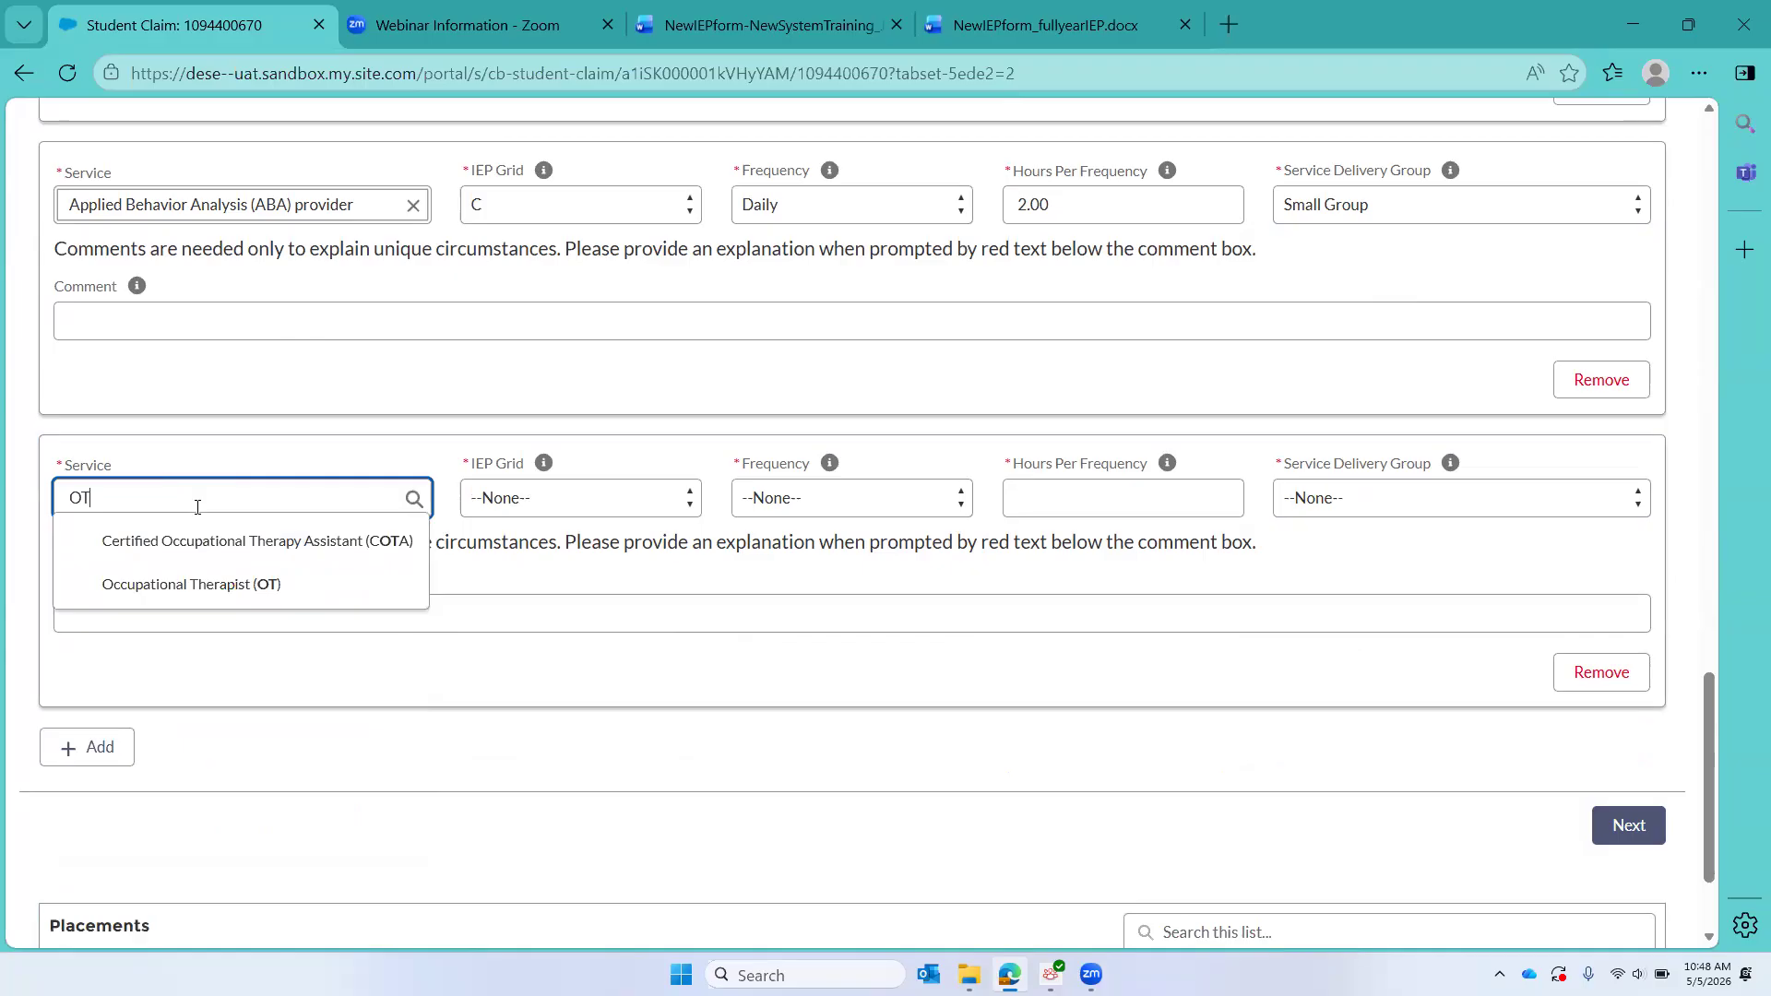
click(206, 595)
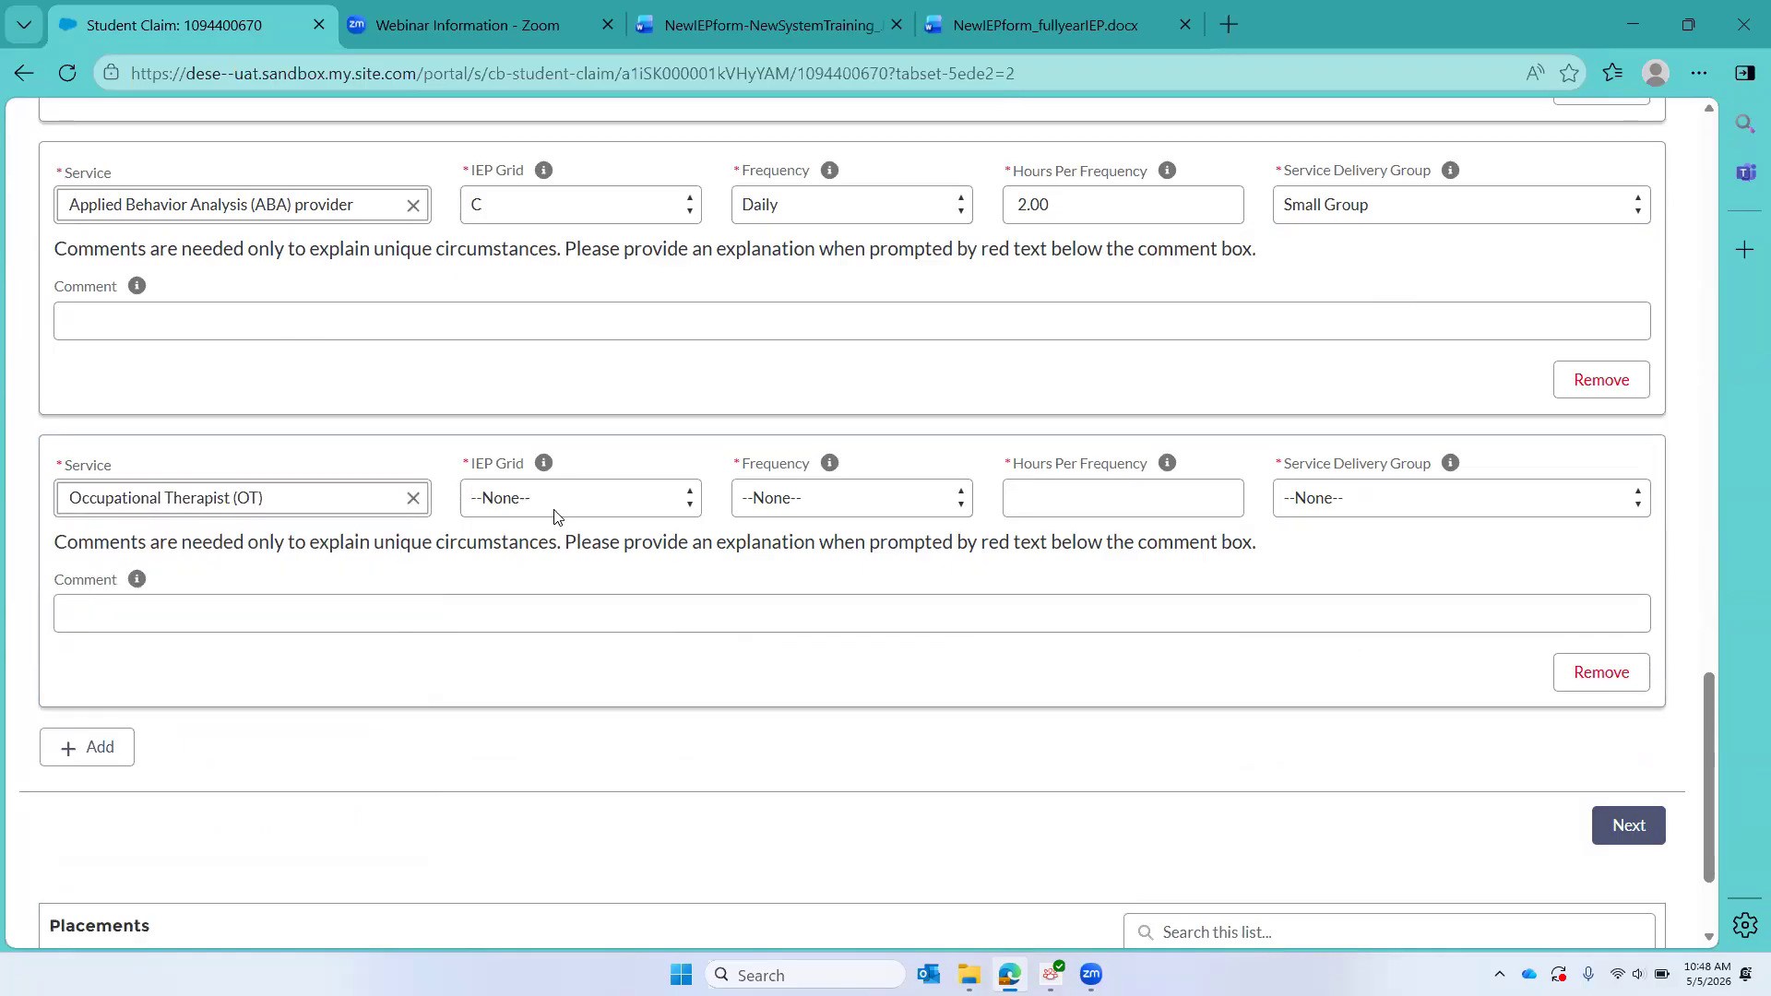
click(559, 510)
key(Return)
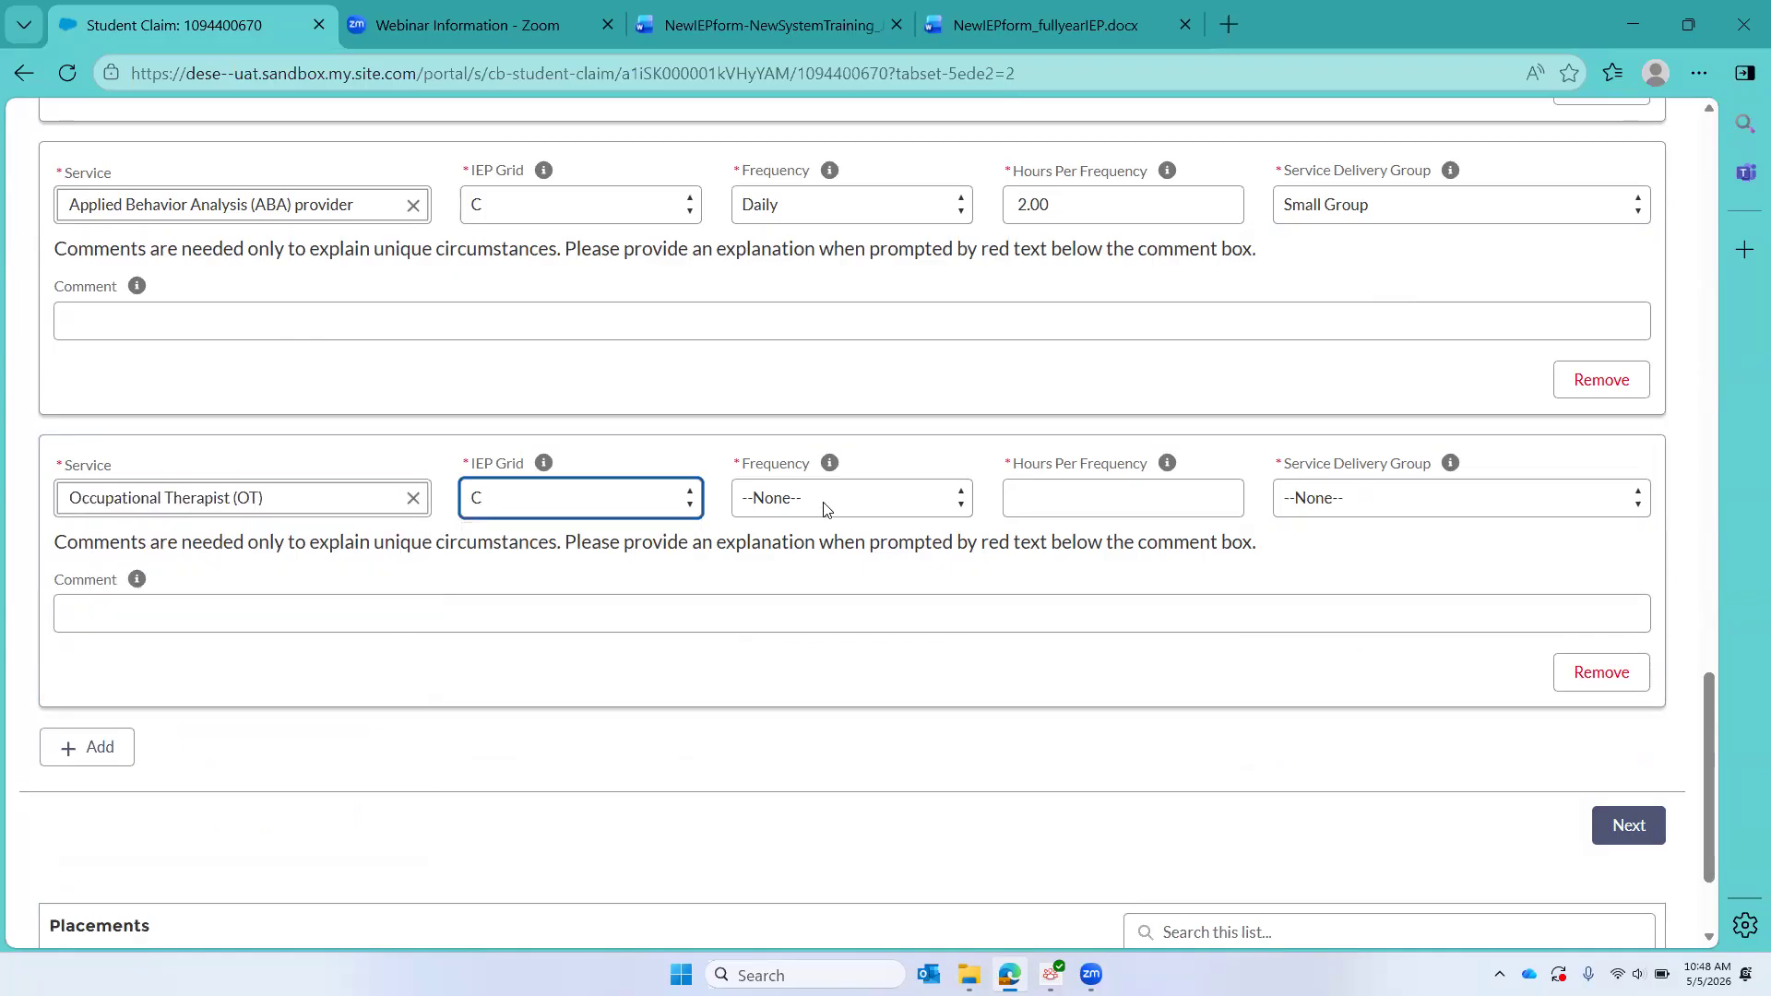
Step: Set the Grid C Occupational Therapist service to an IEP Cycle frequency, 0.50 hours per frequency, and Individual delivery
click(824, 506)
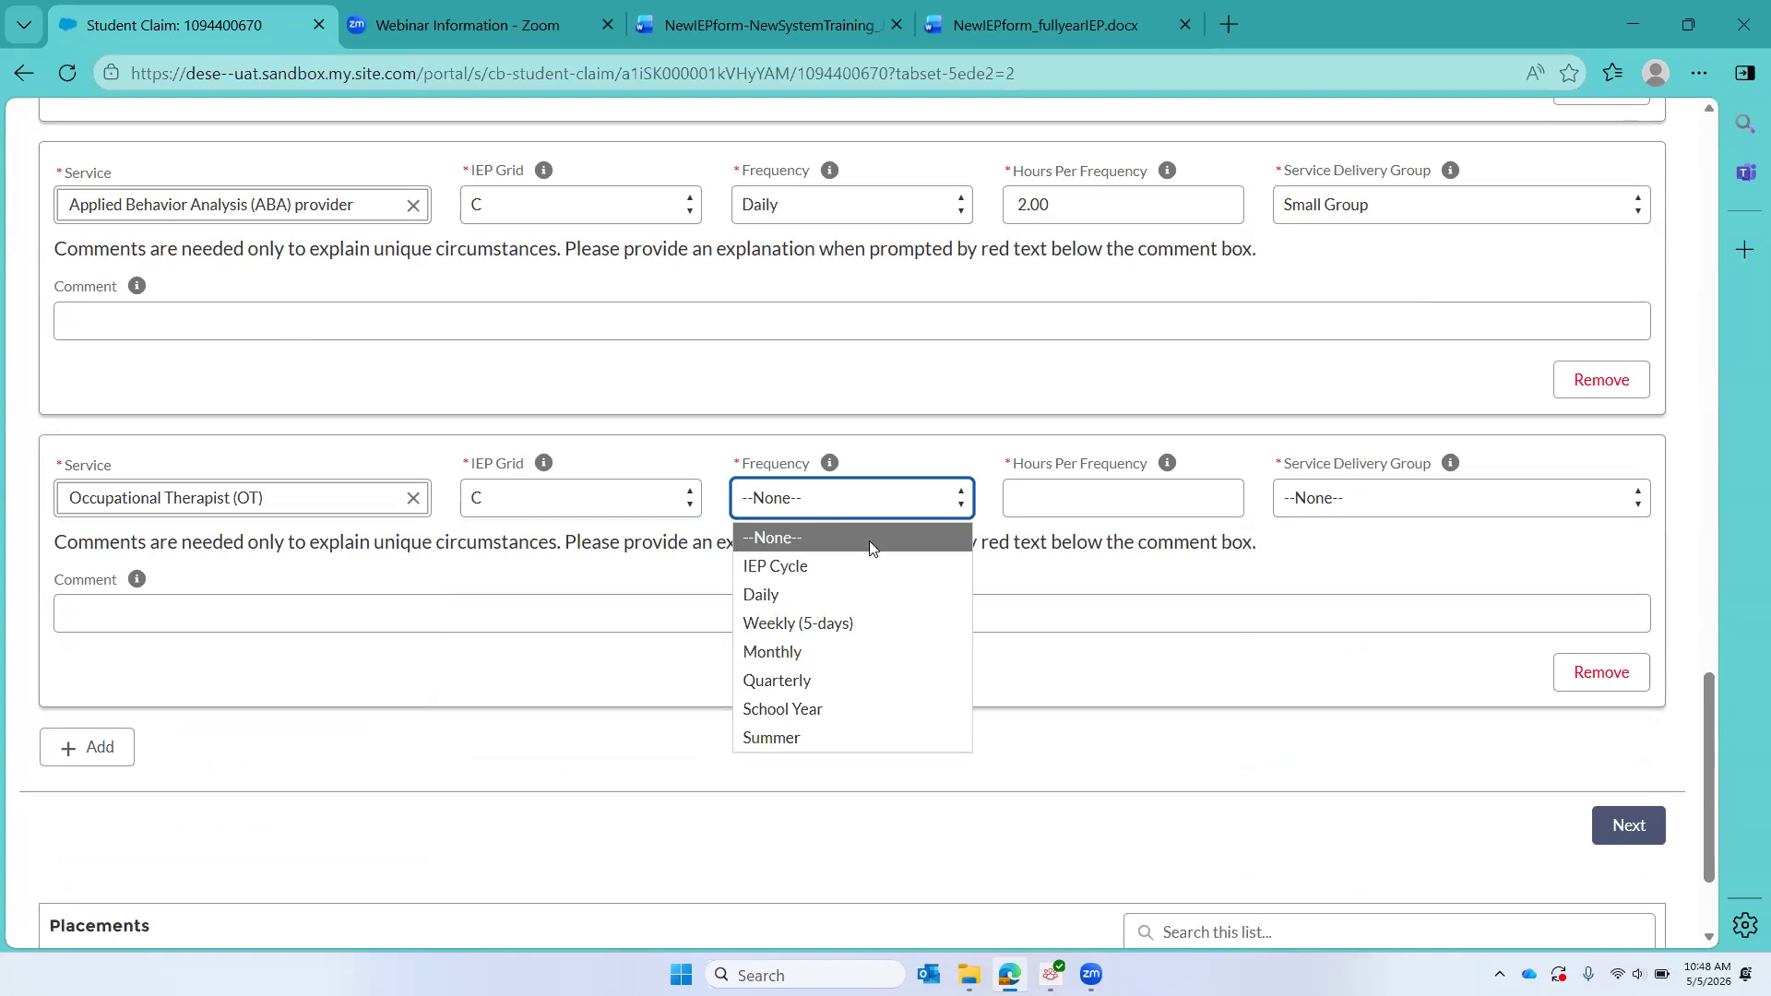
click(850, 570)
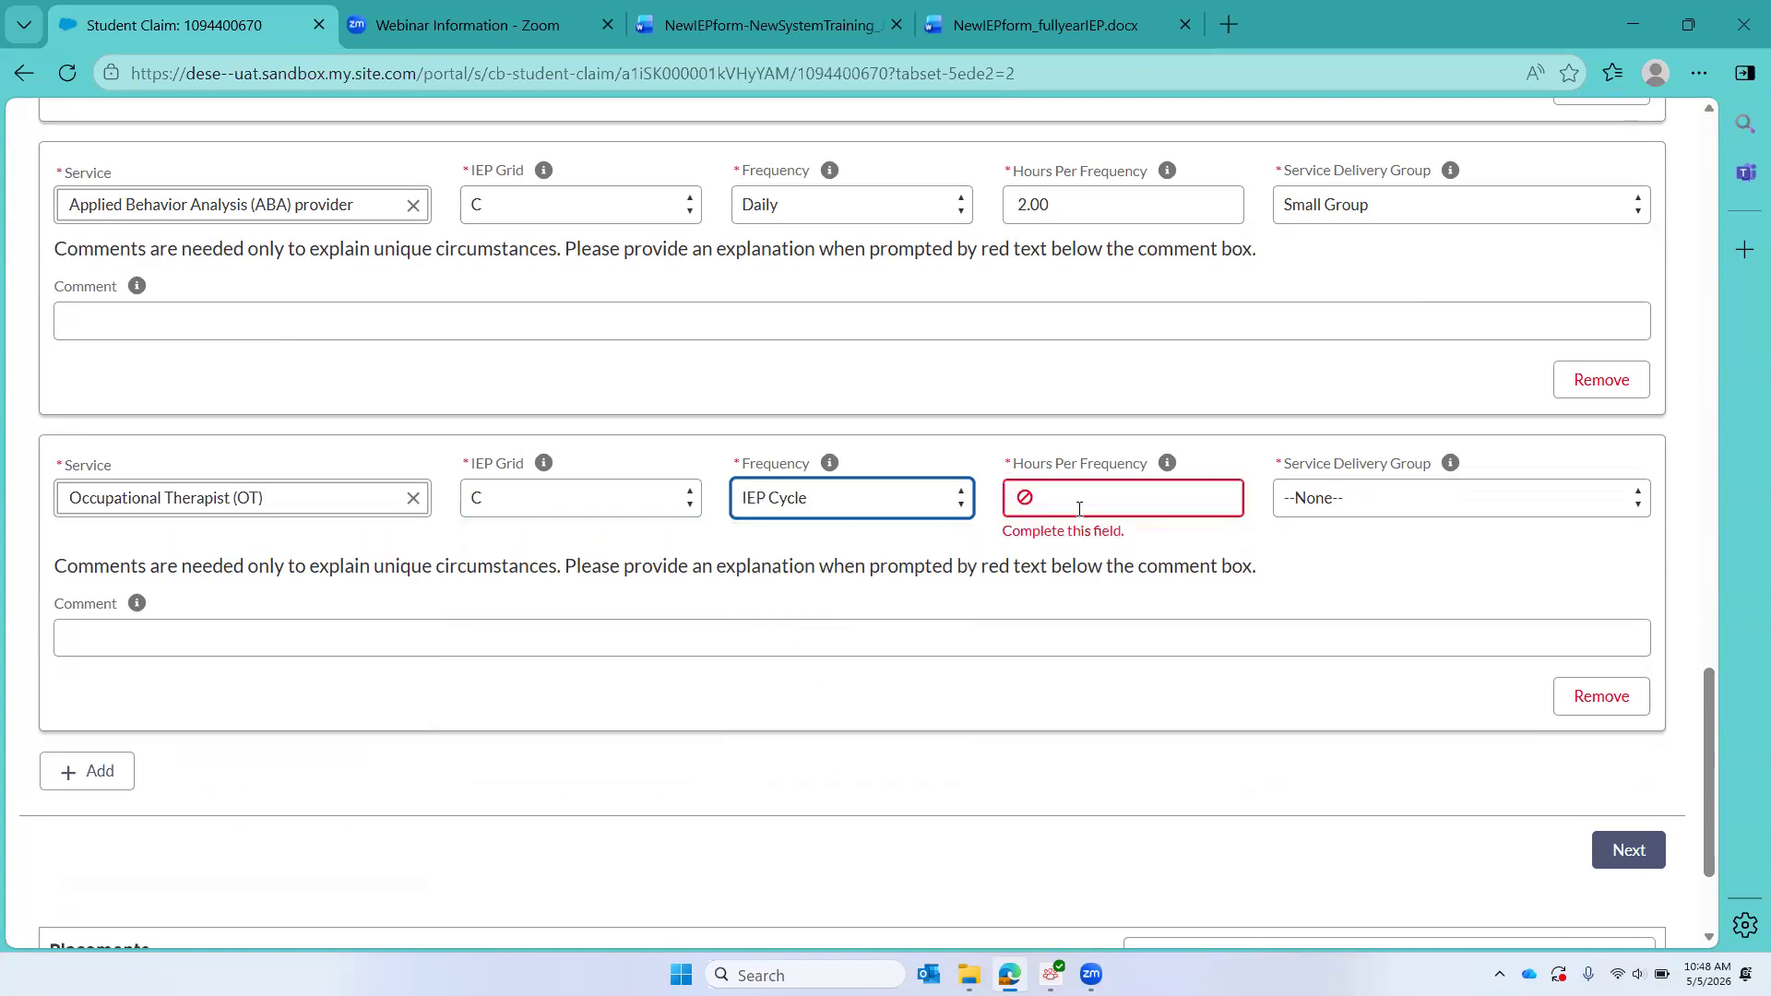
click(1112, 495)
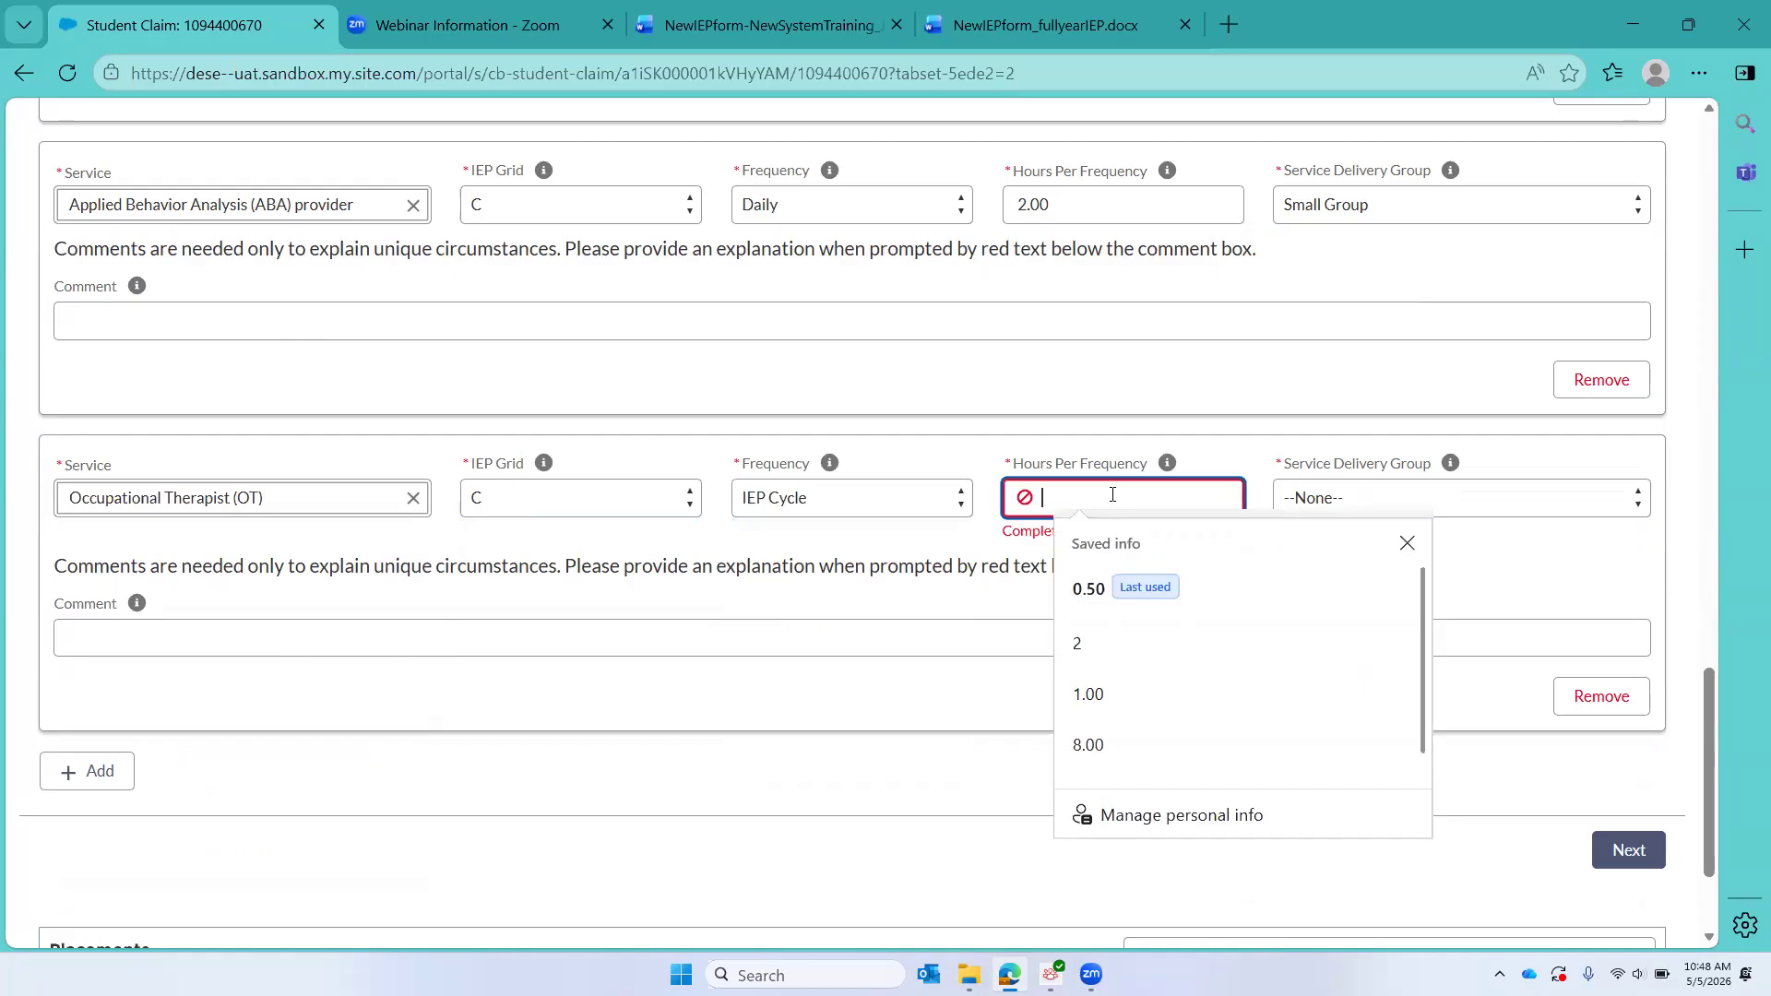
text(.5)
click(1377, 510)
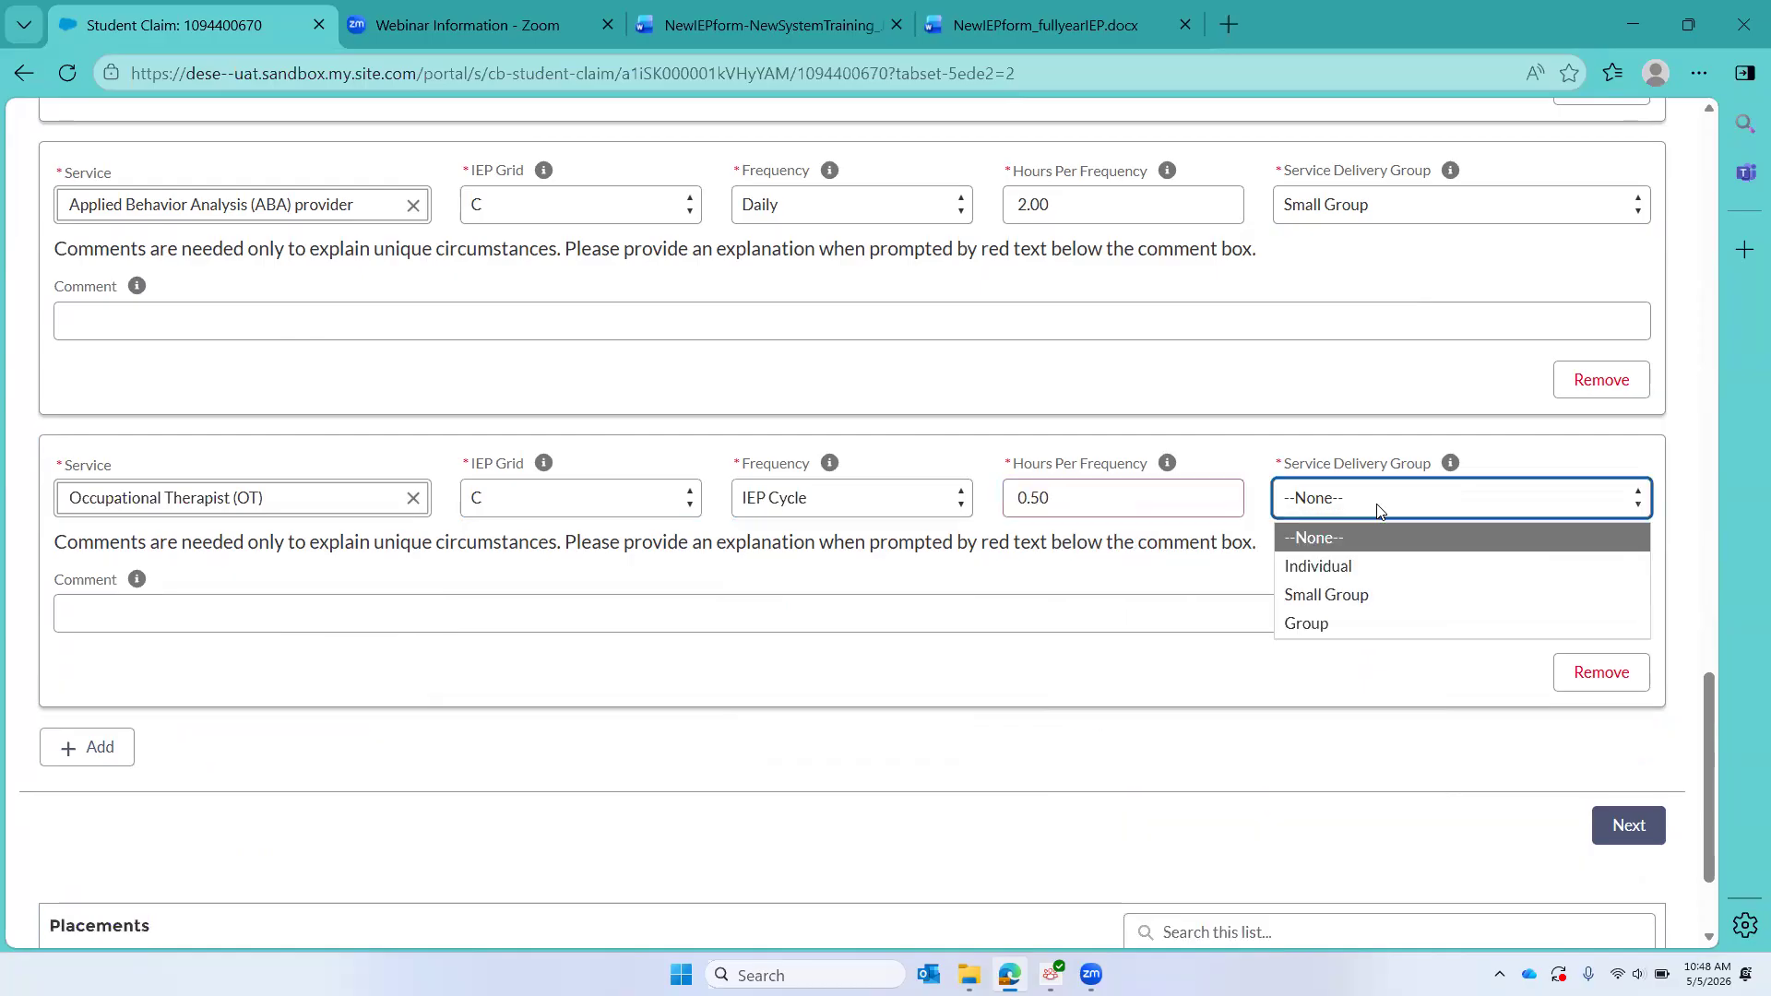
click(1363, 572)
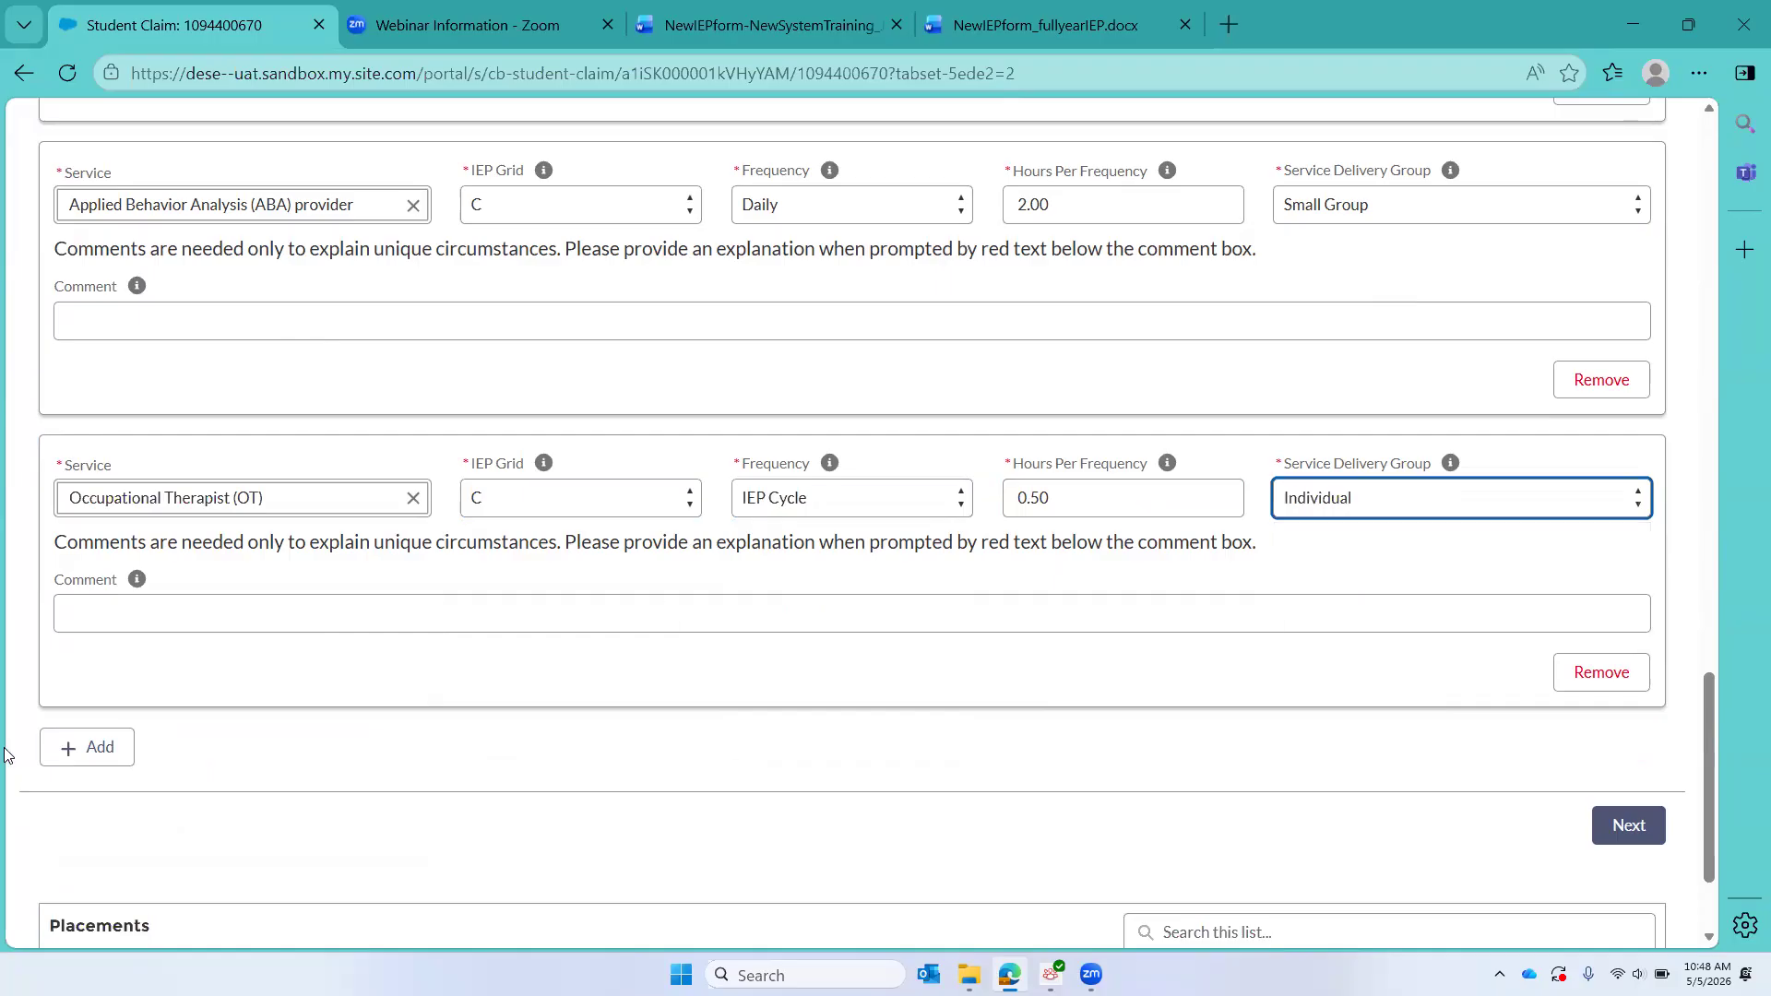
Step: Review the service entries for Grids A, B and C and the frequency options of the Grid C Occupational Therapist service
scroll(660, 715, up, 10)
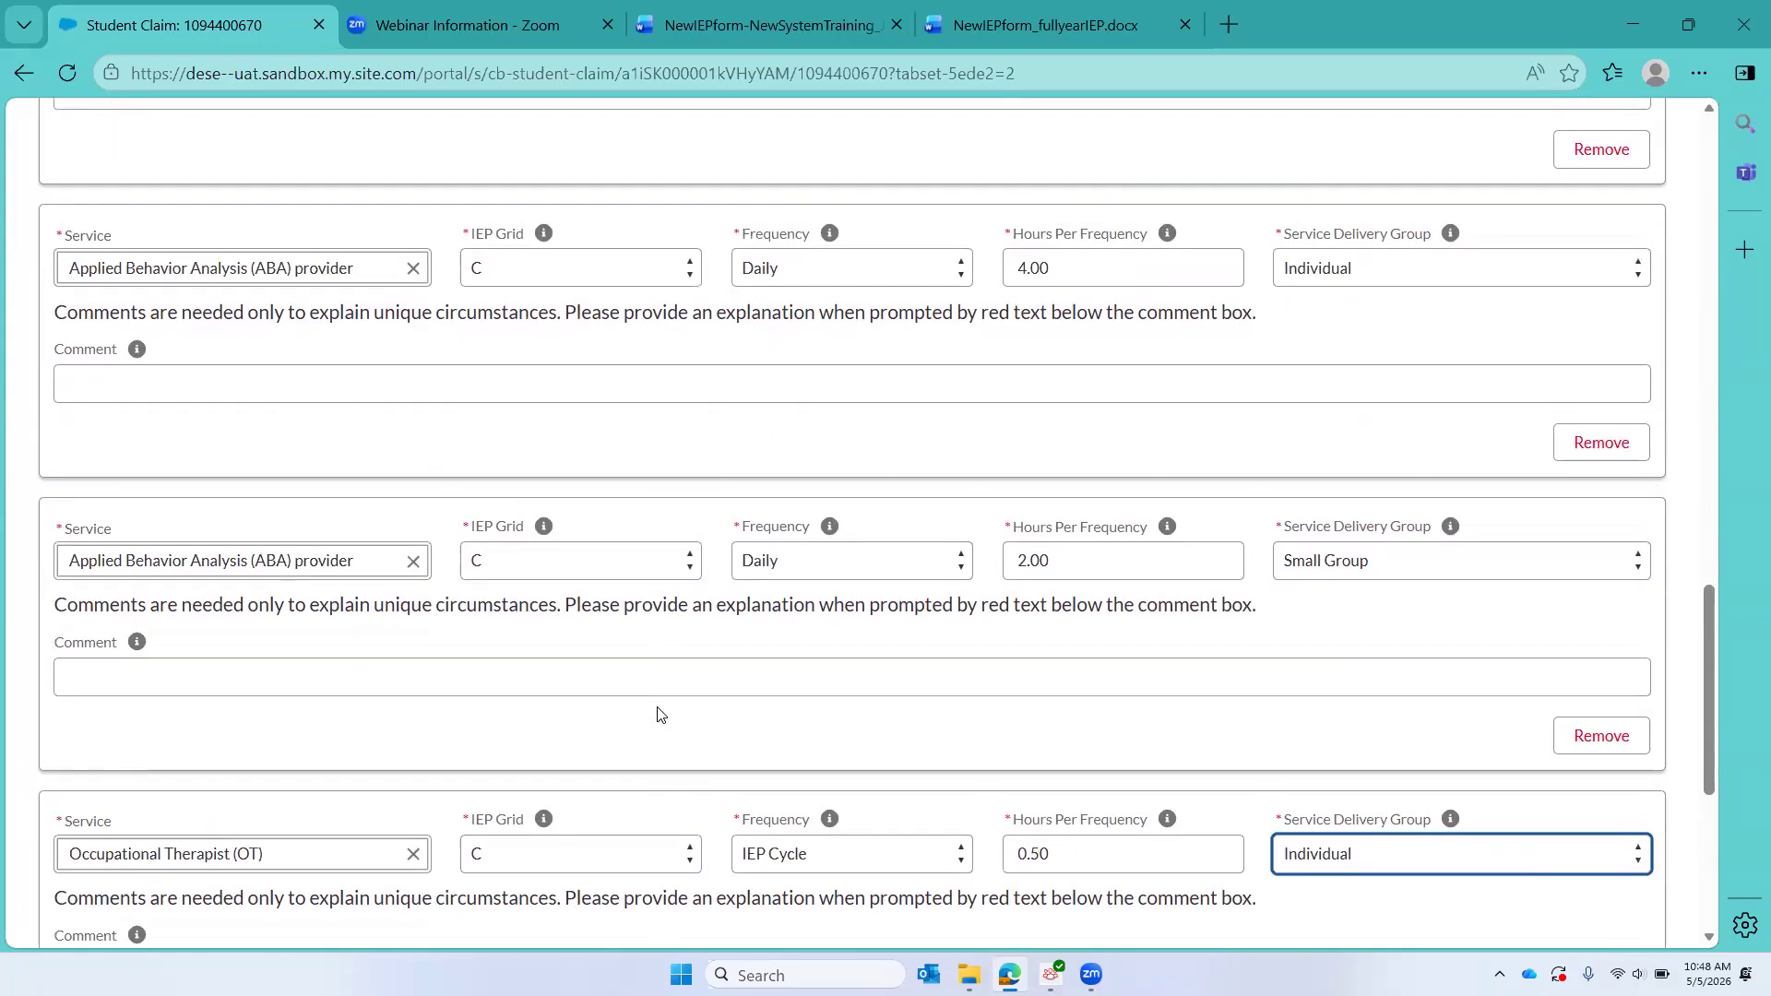
scroll(660, 714, up, 9)
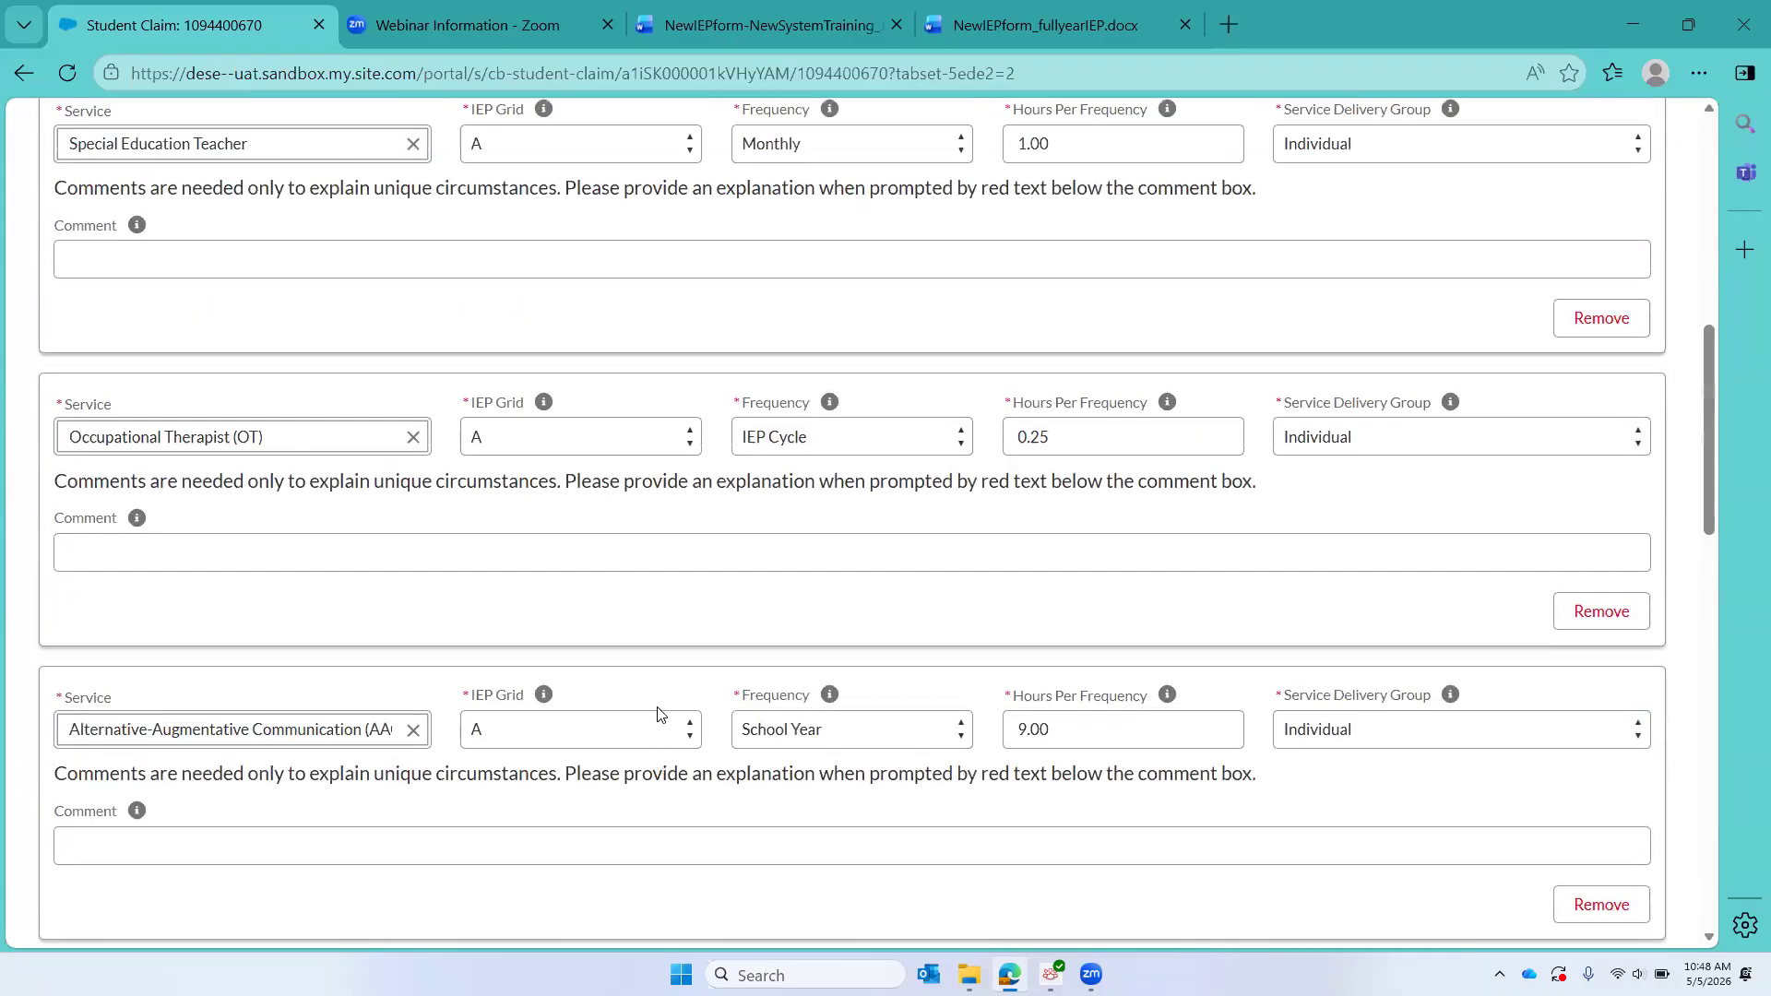
scroll(660, 715, down, 5)
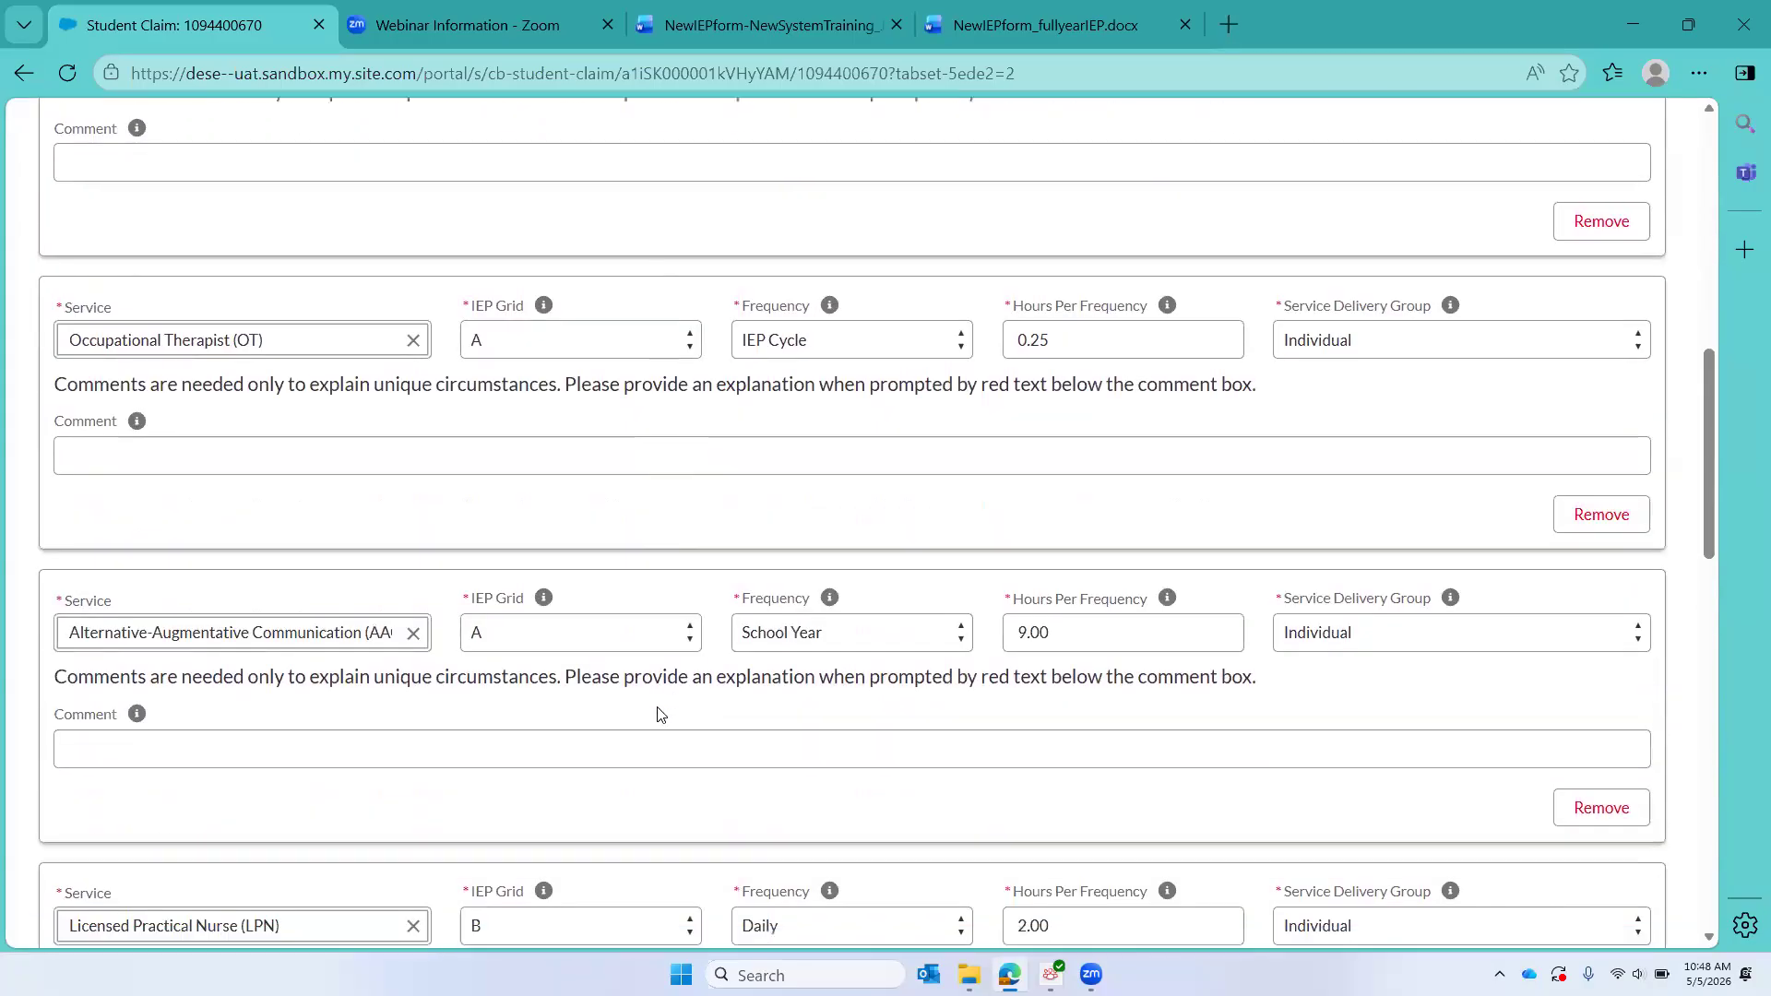
scroll(660, 715, down, 3)
scroll(660, 715, down, 6)
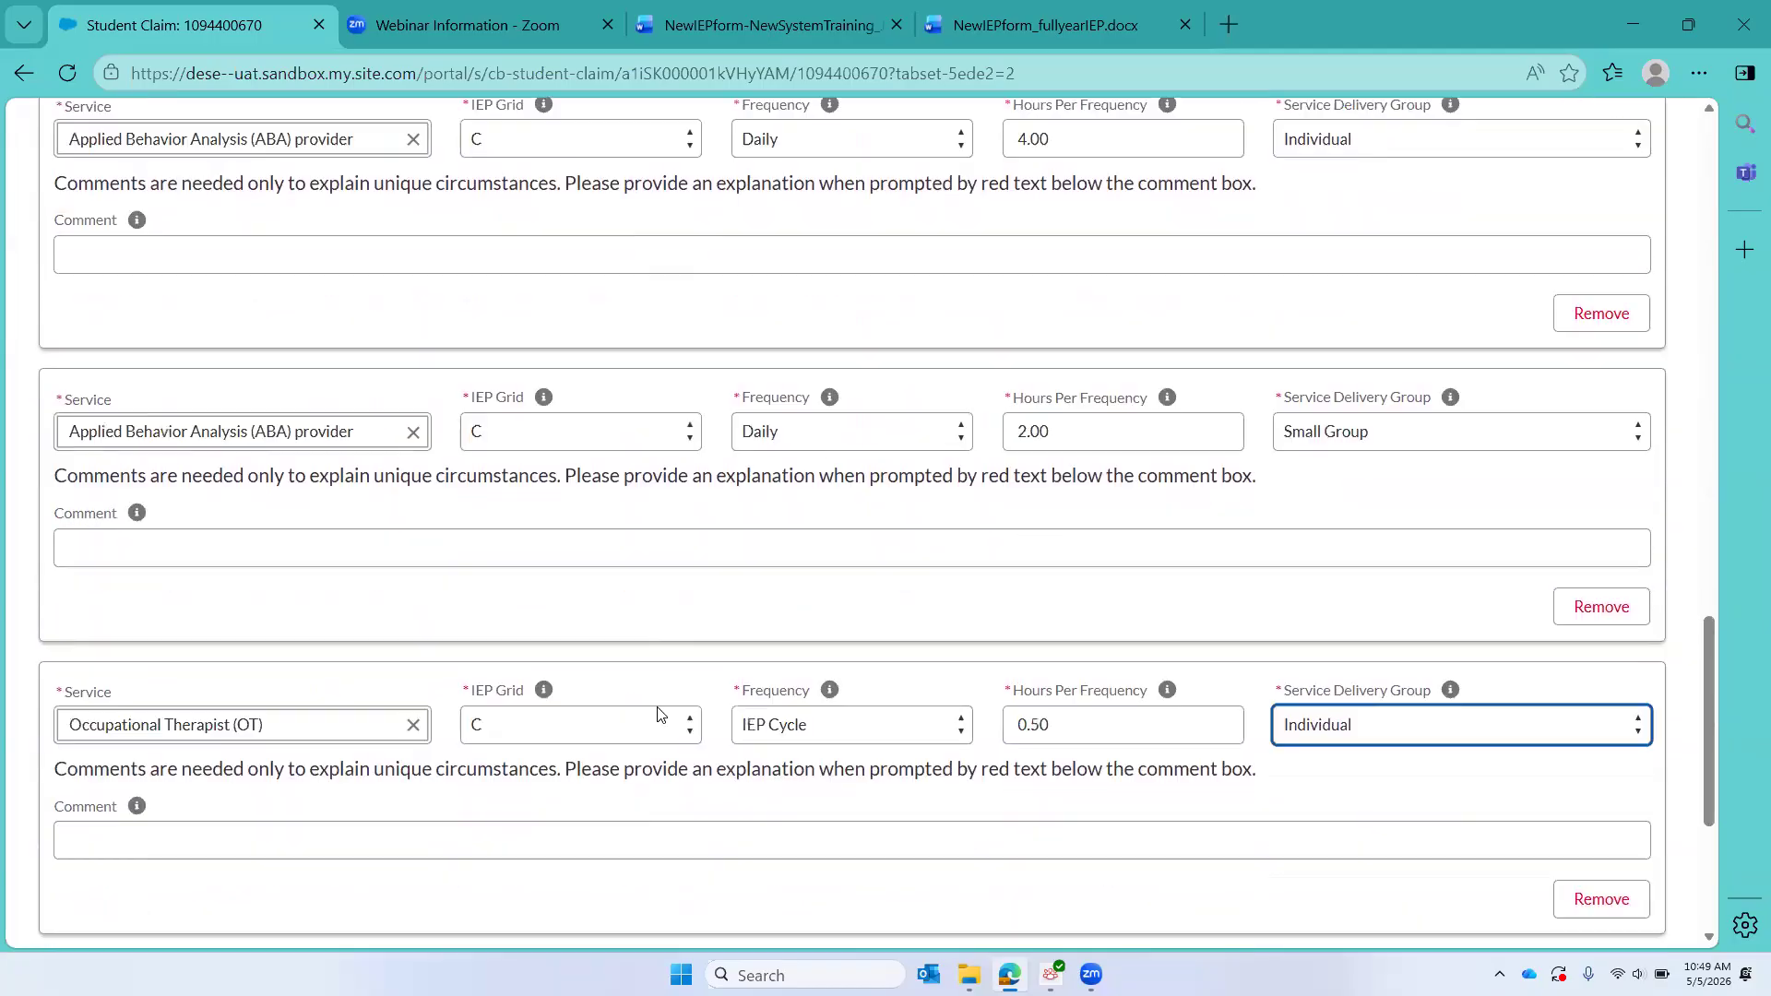
scroll(660, 715, down, 1)
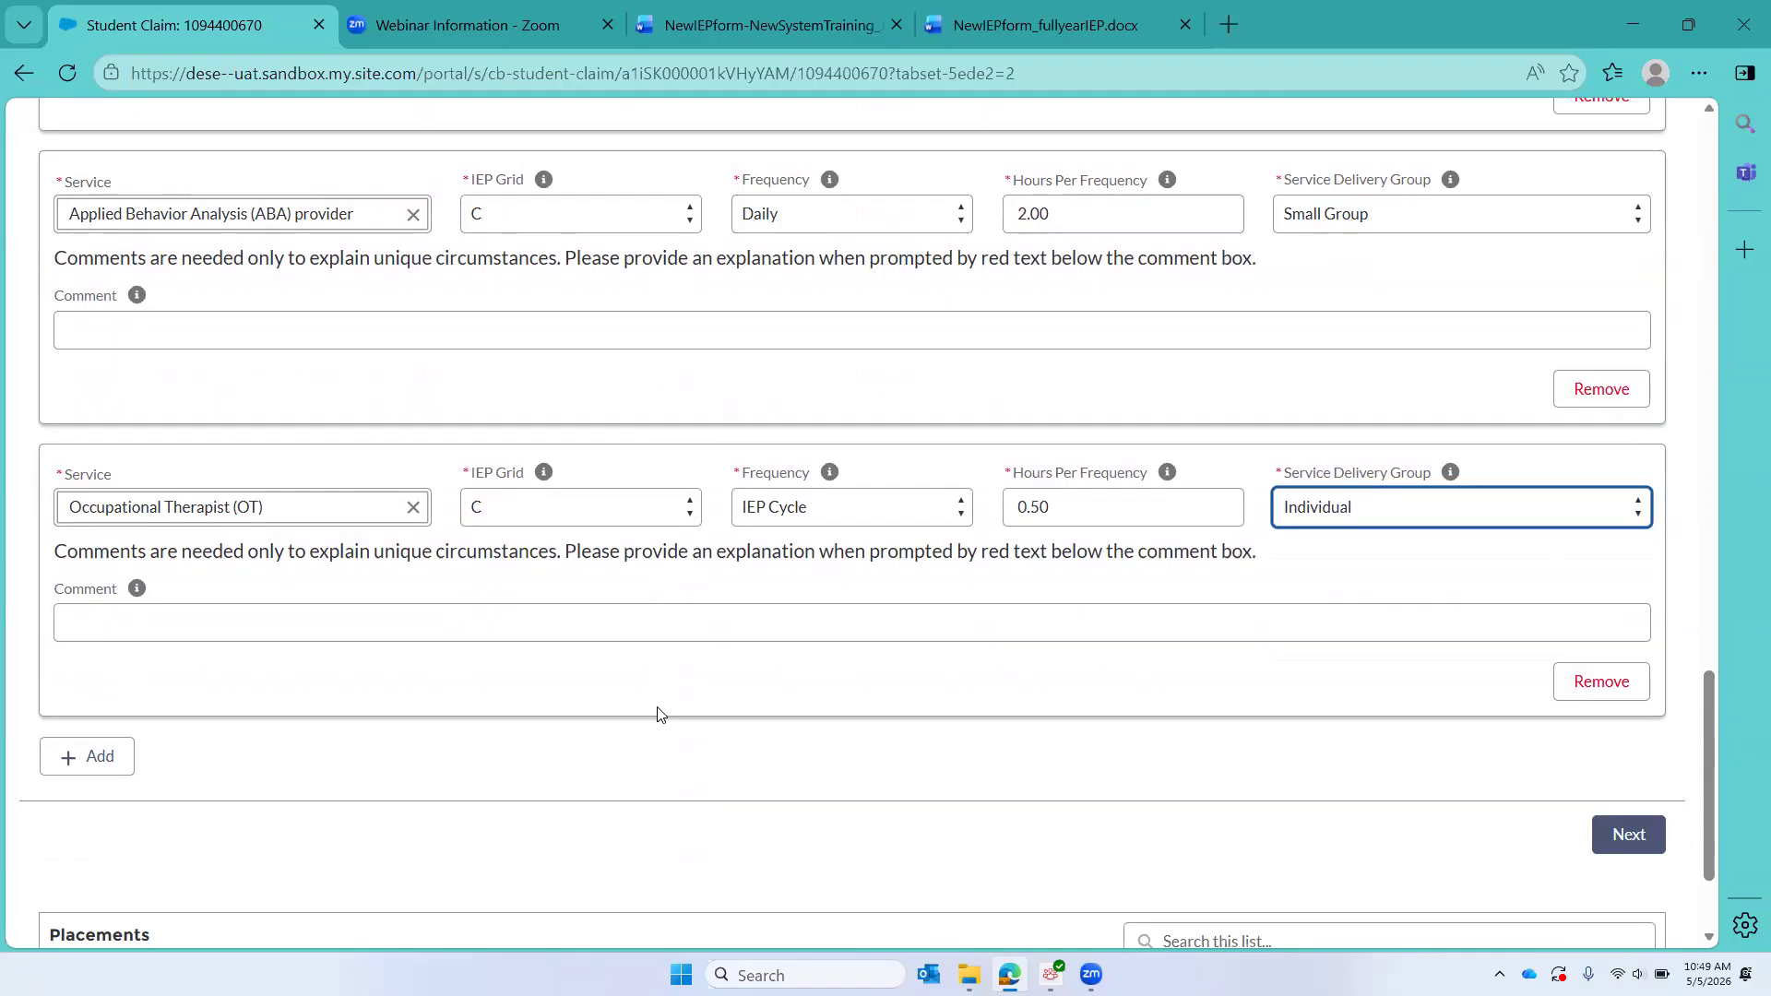
click(954, 518)
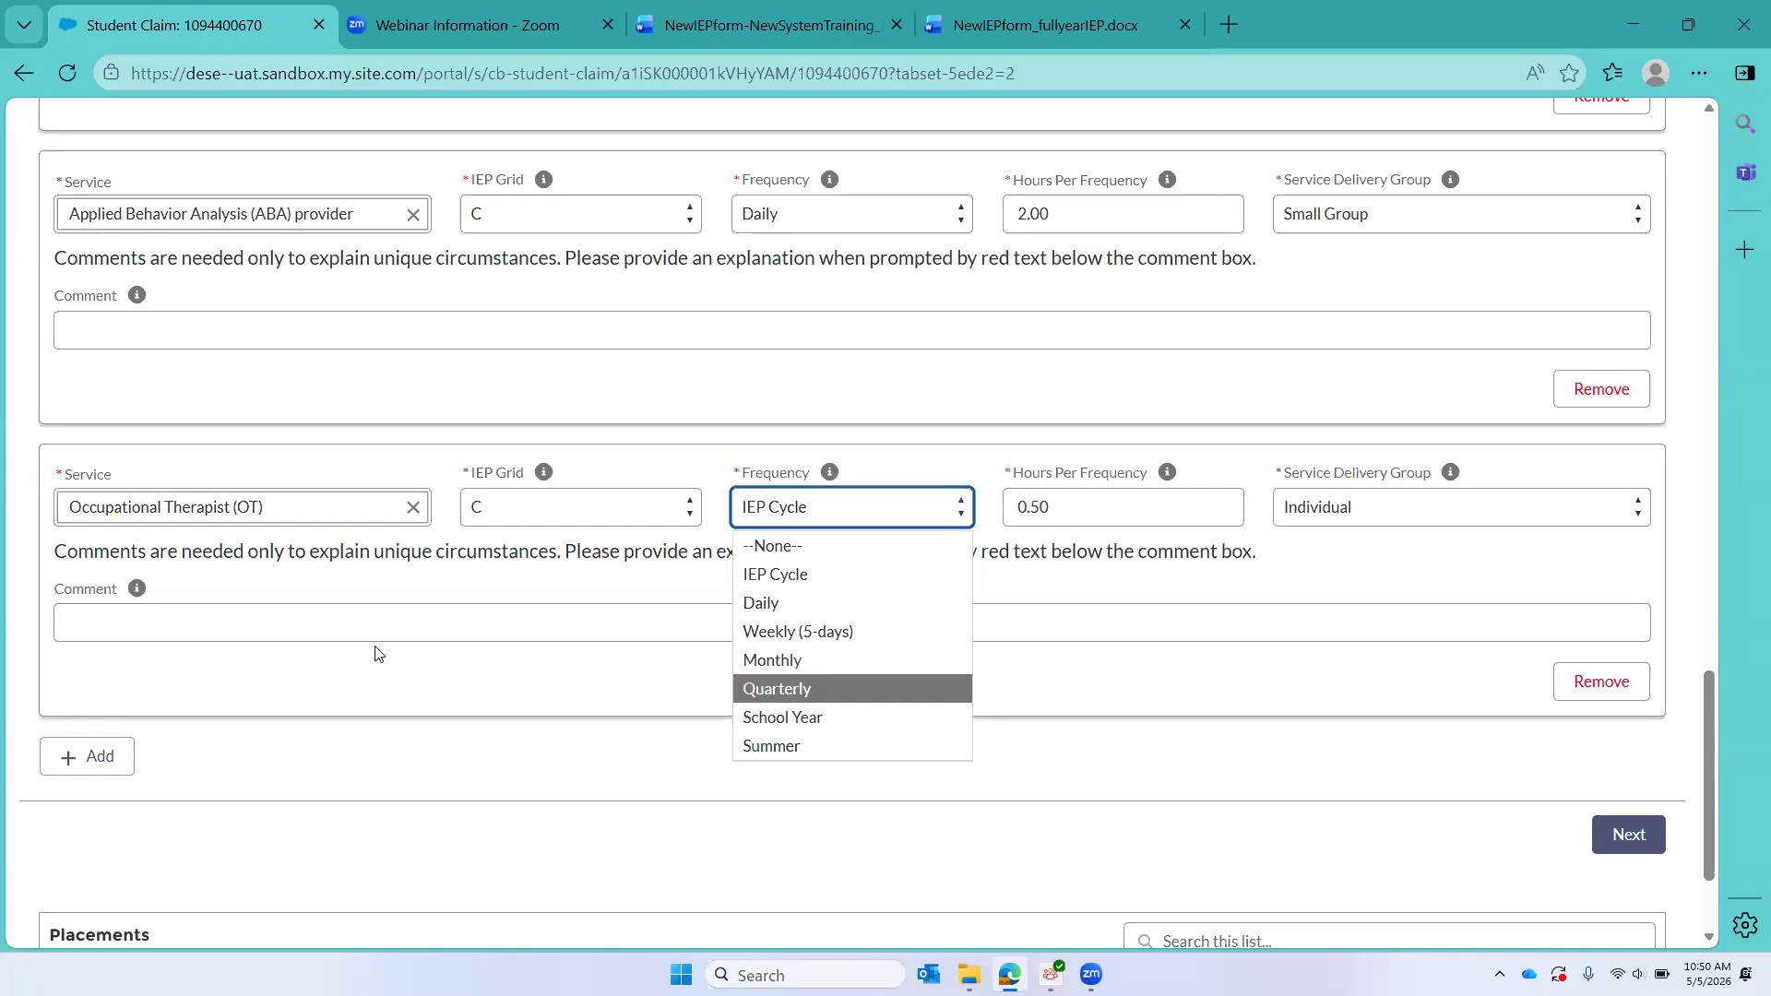
click(249, 700)
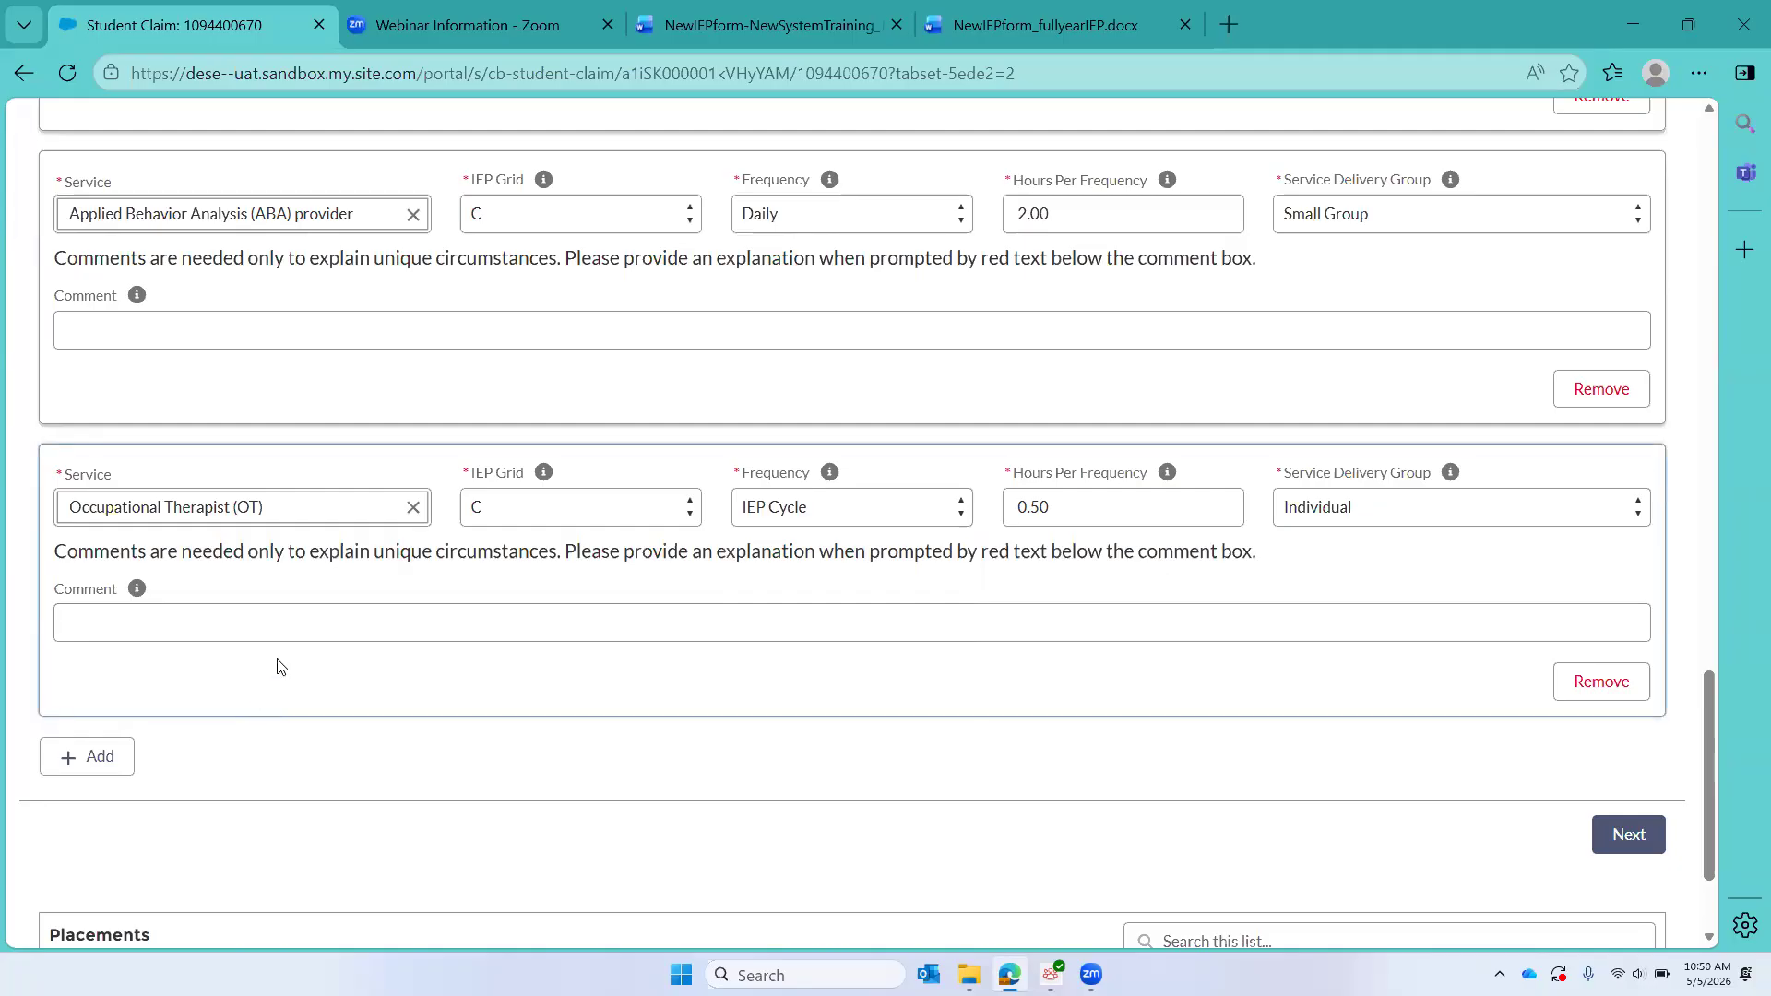
scroll(282, 666, up, 4)
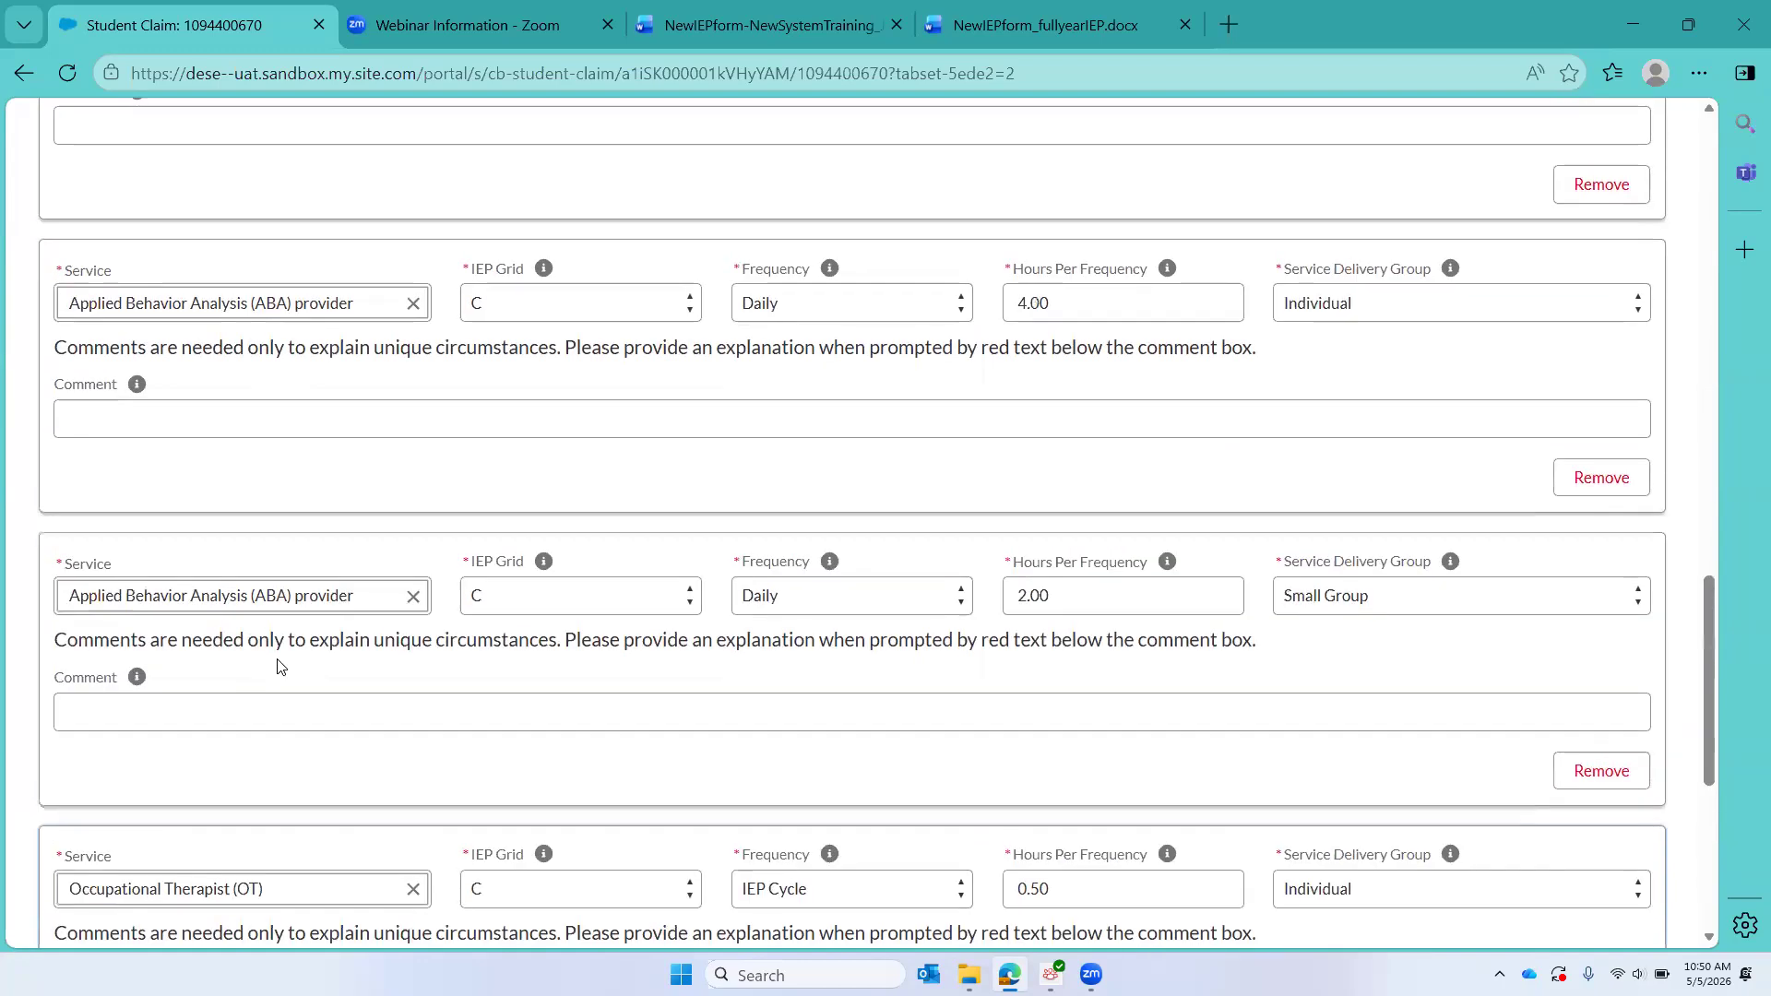
scroll(282, 666, up, 6)
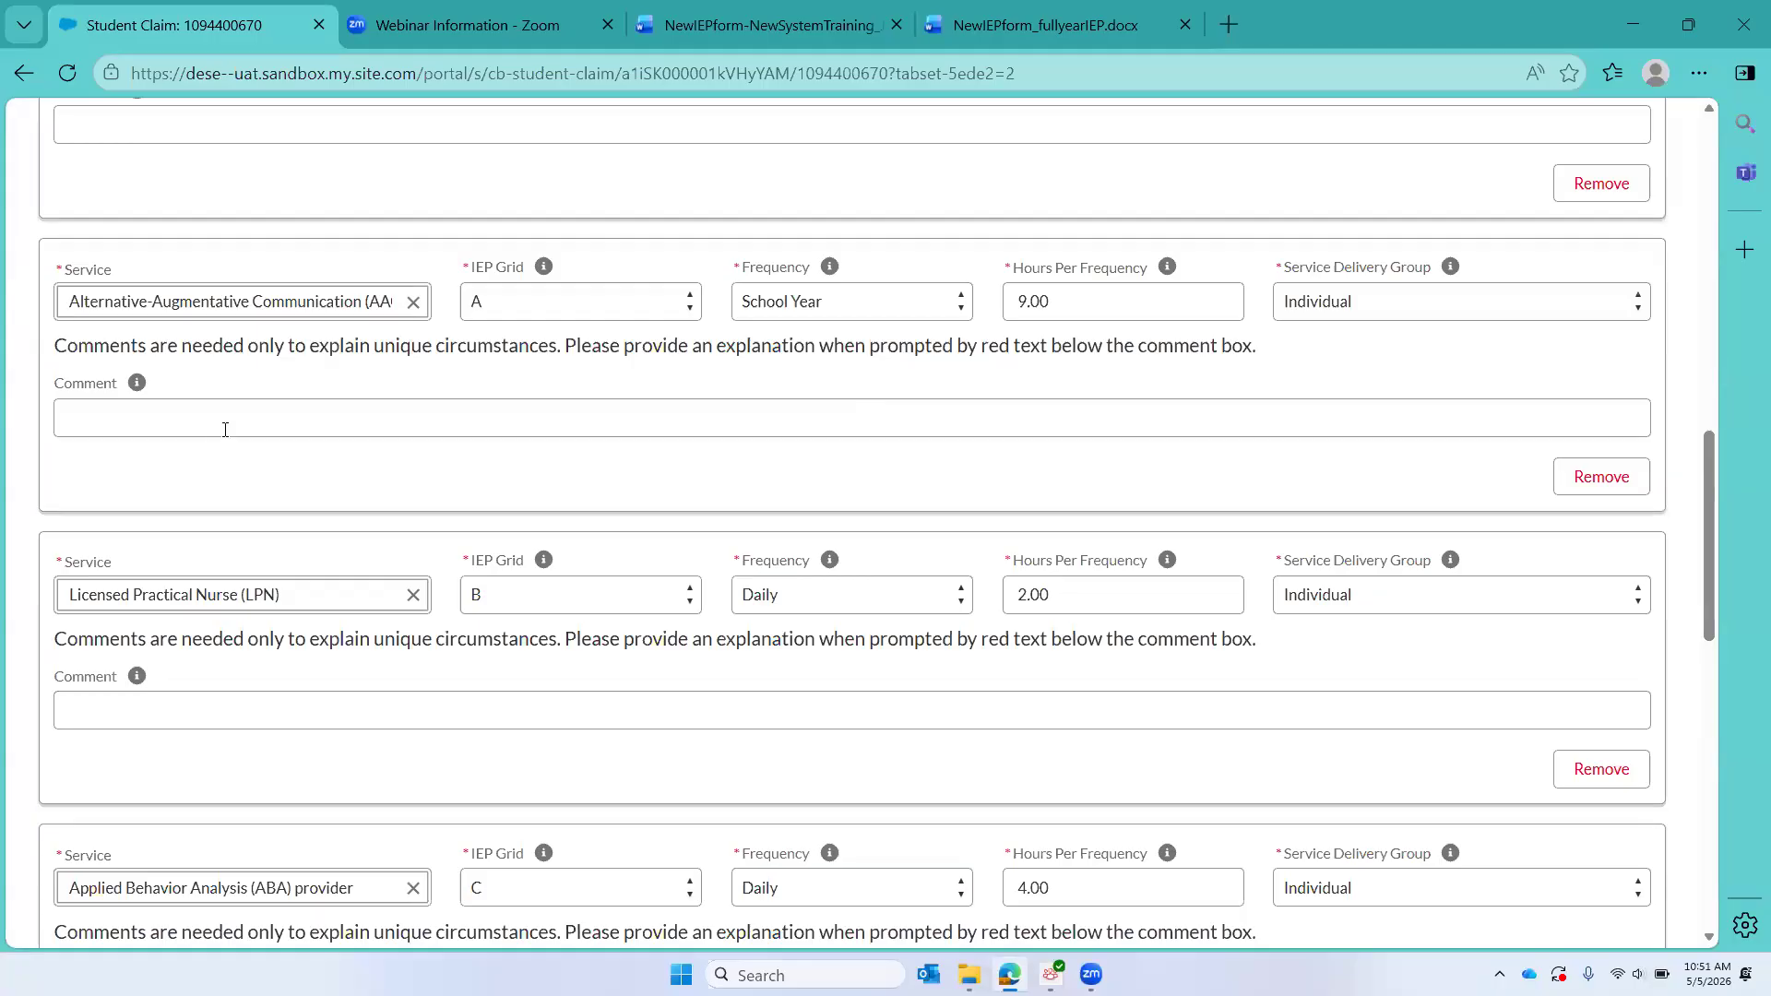
Step: Add an eighth service entry for Special Education Teacher under IEP Grid C
scroll(225, 429, down, 10)
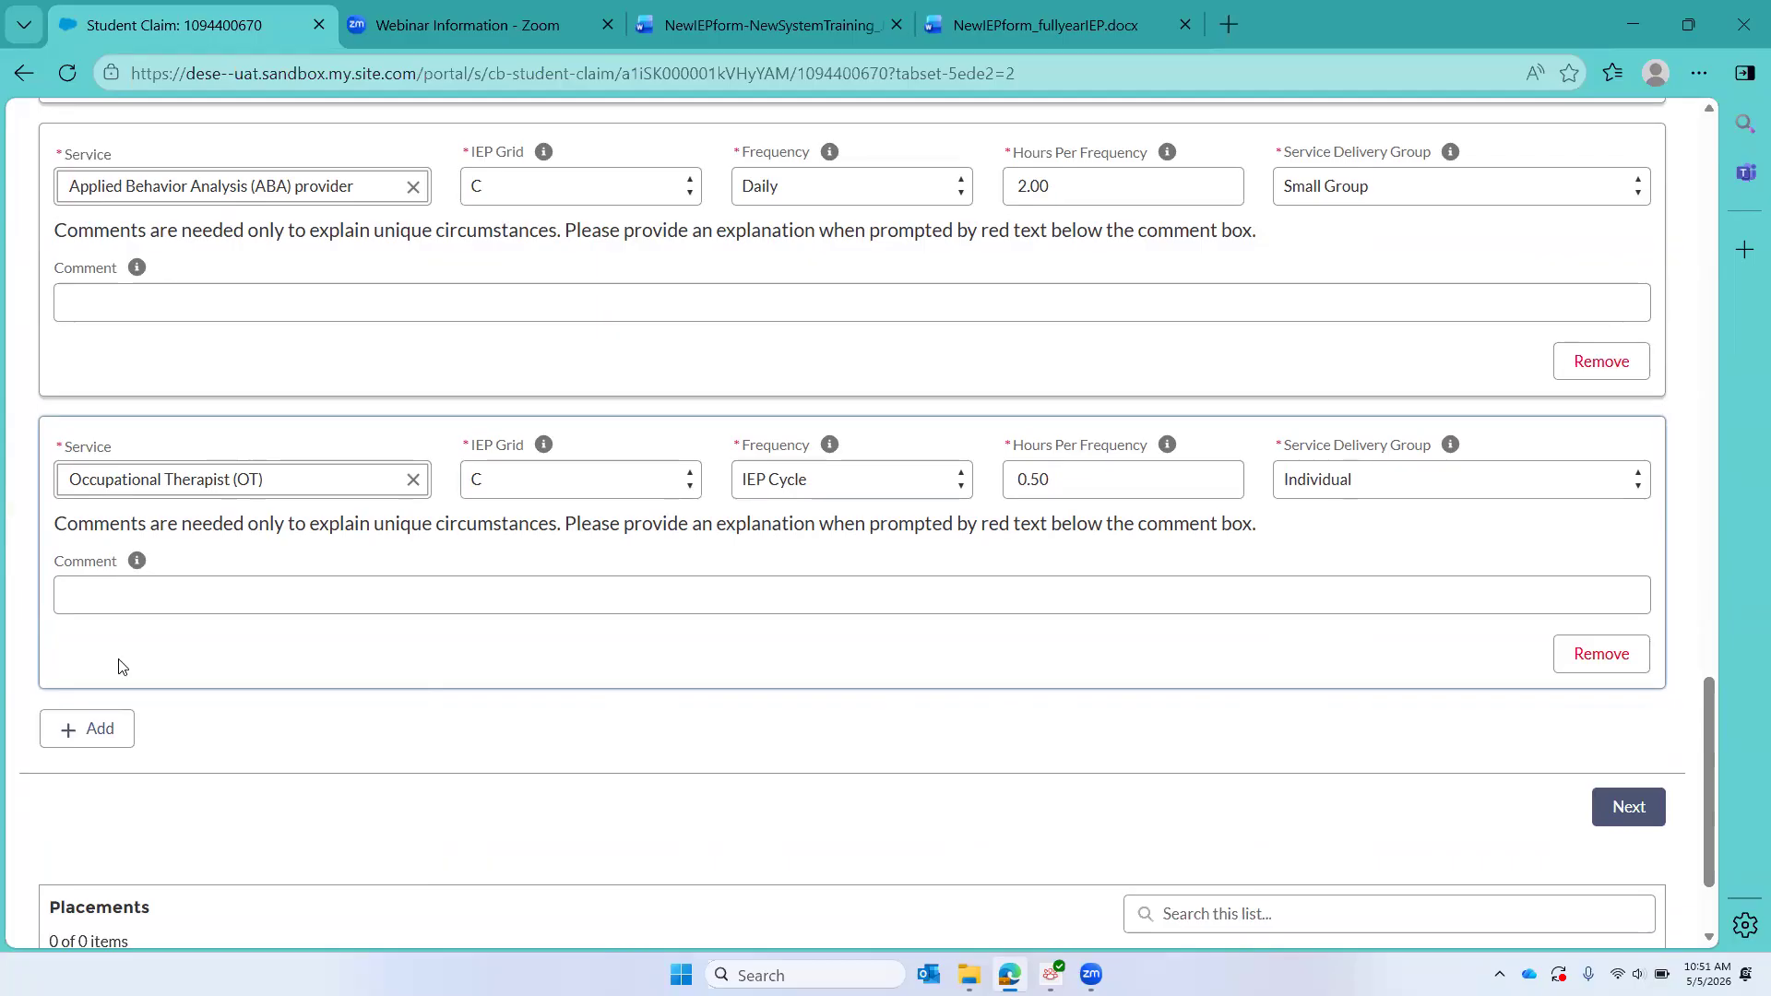
click(93, 734)
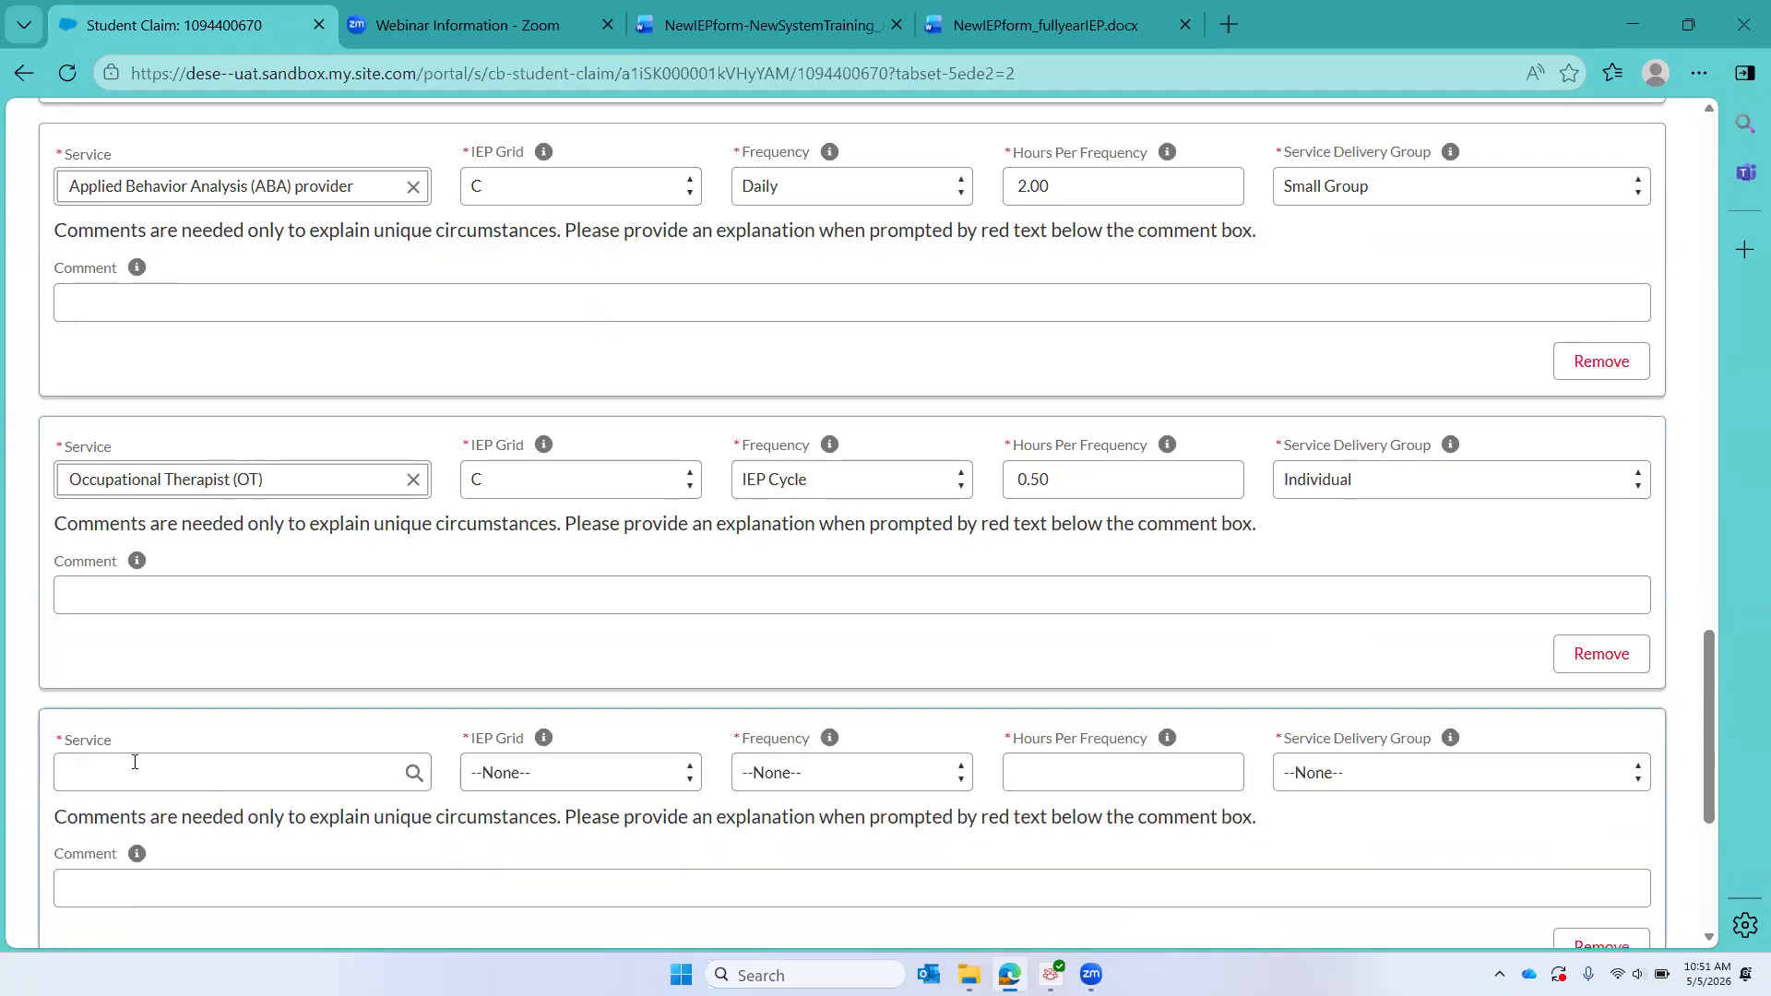
click(135, 763)
text(sp)
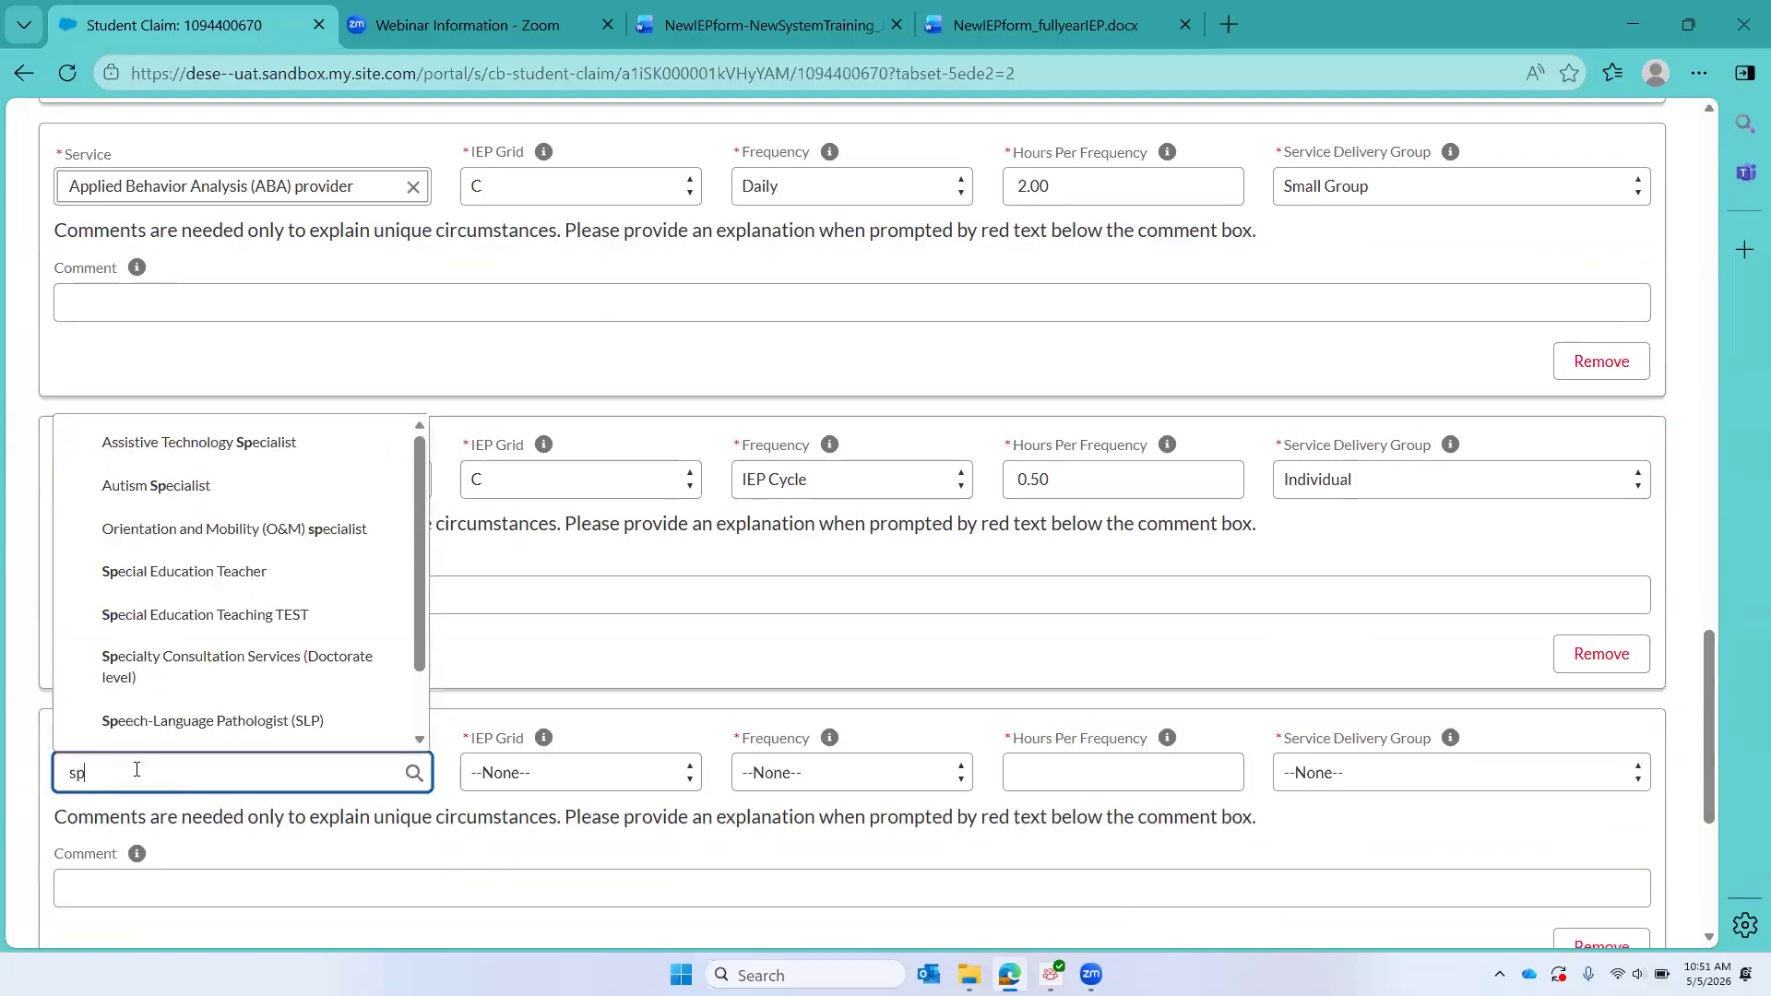
text(ecia)
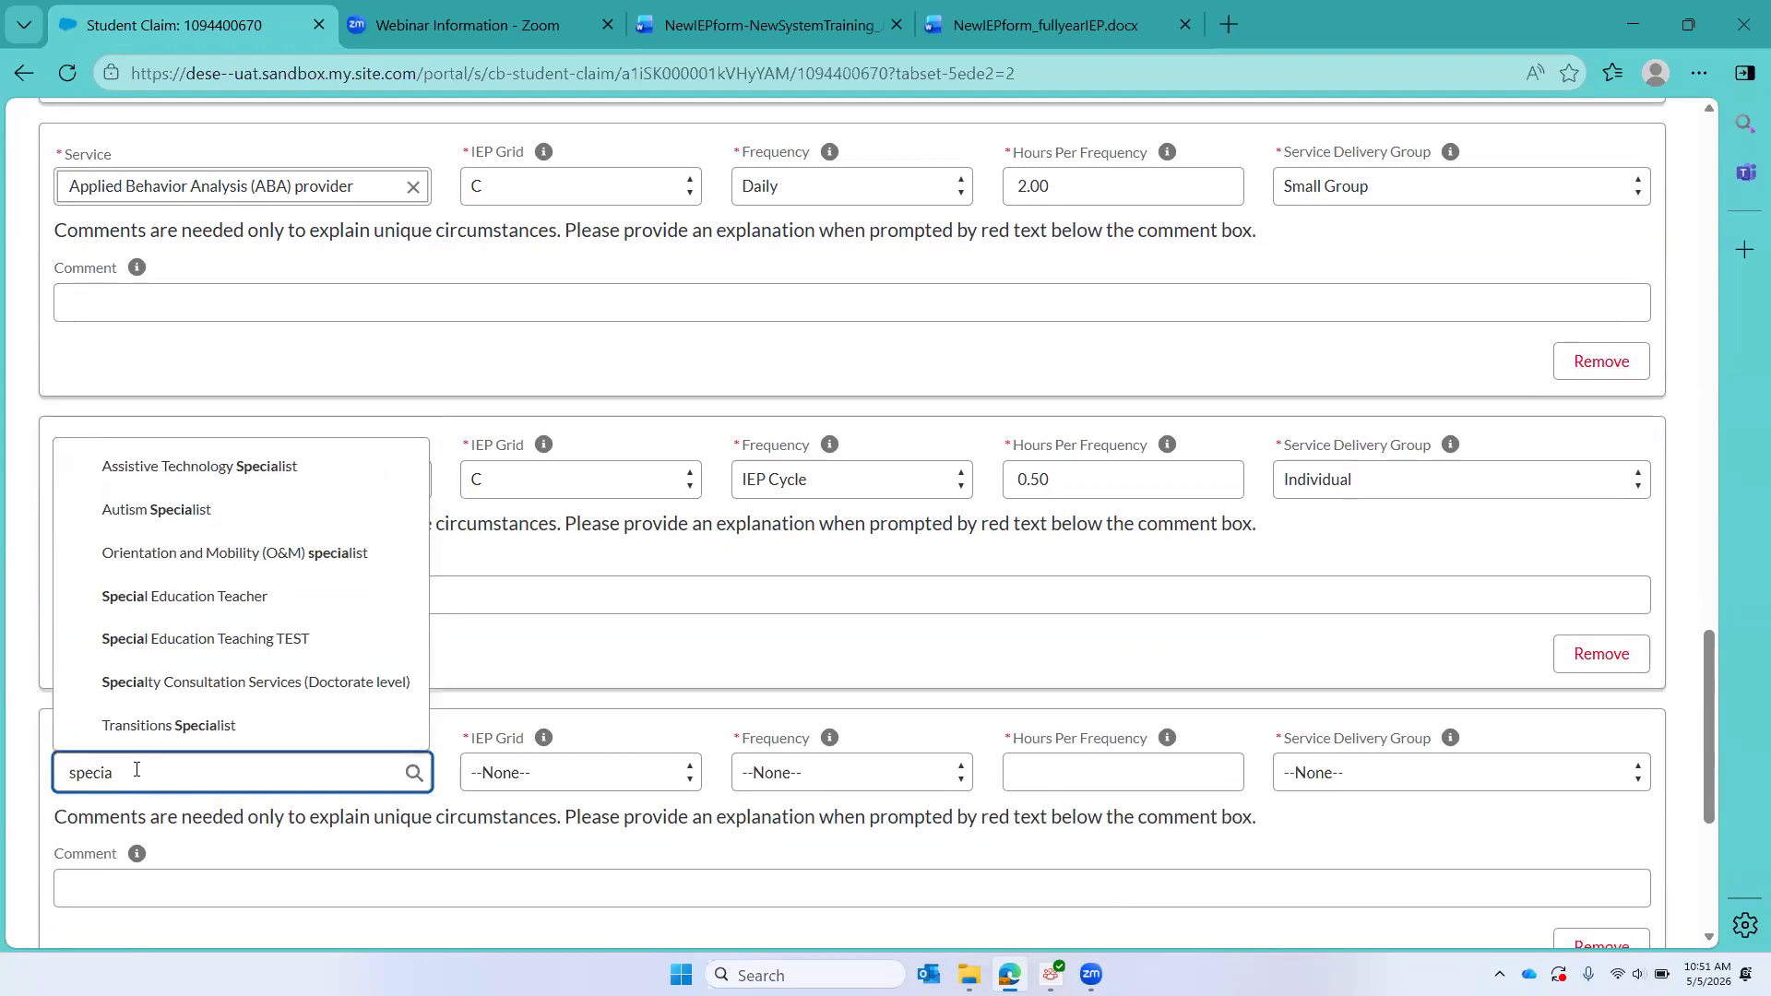
click(175, 600)
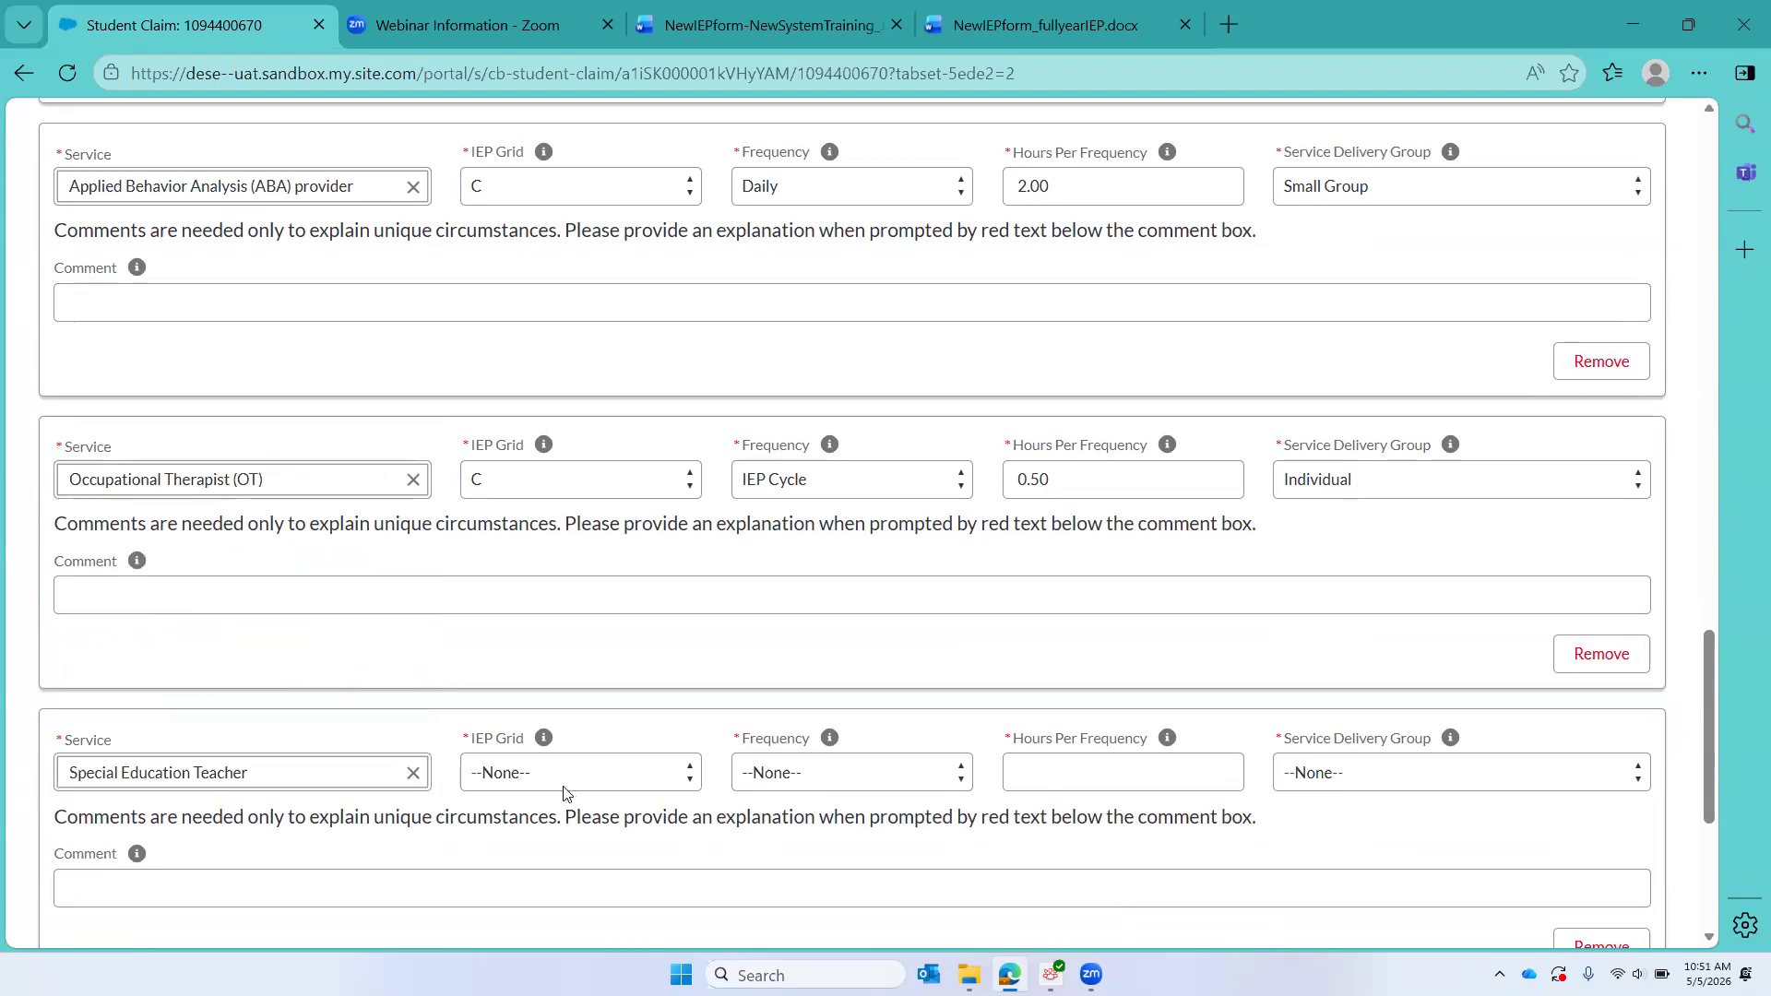
click(564, 792)
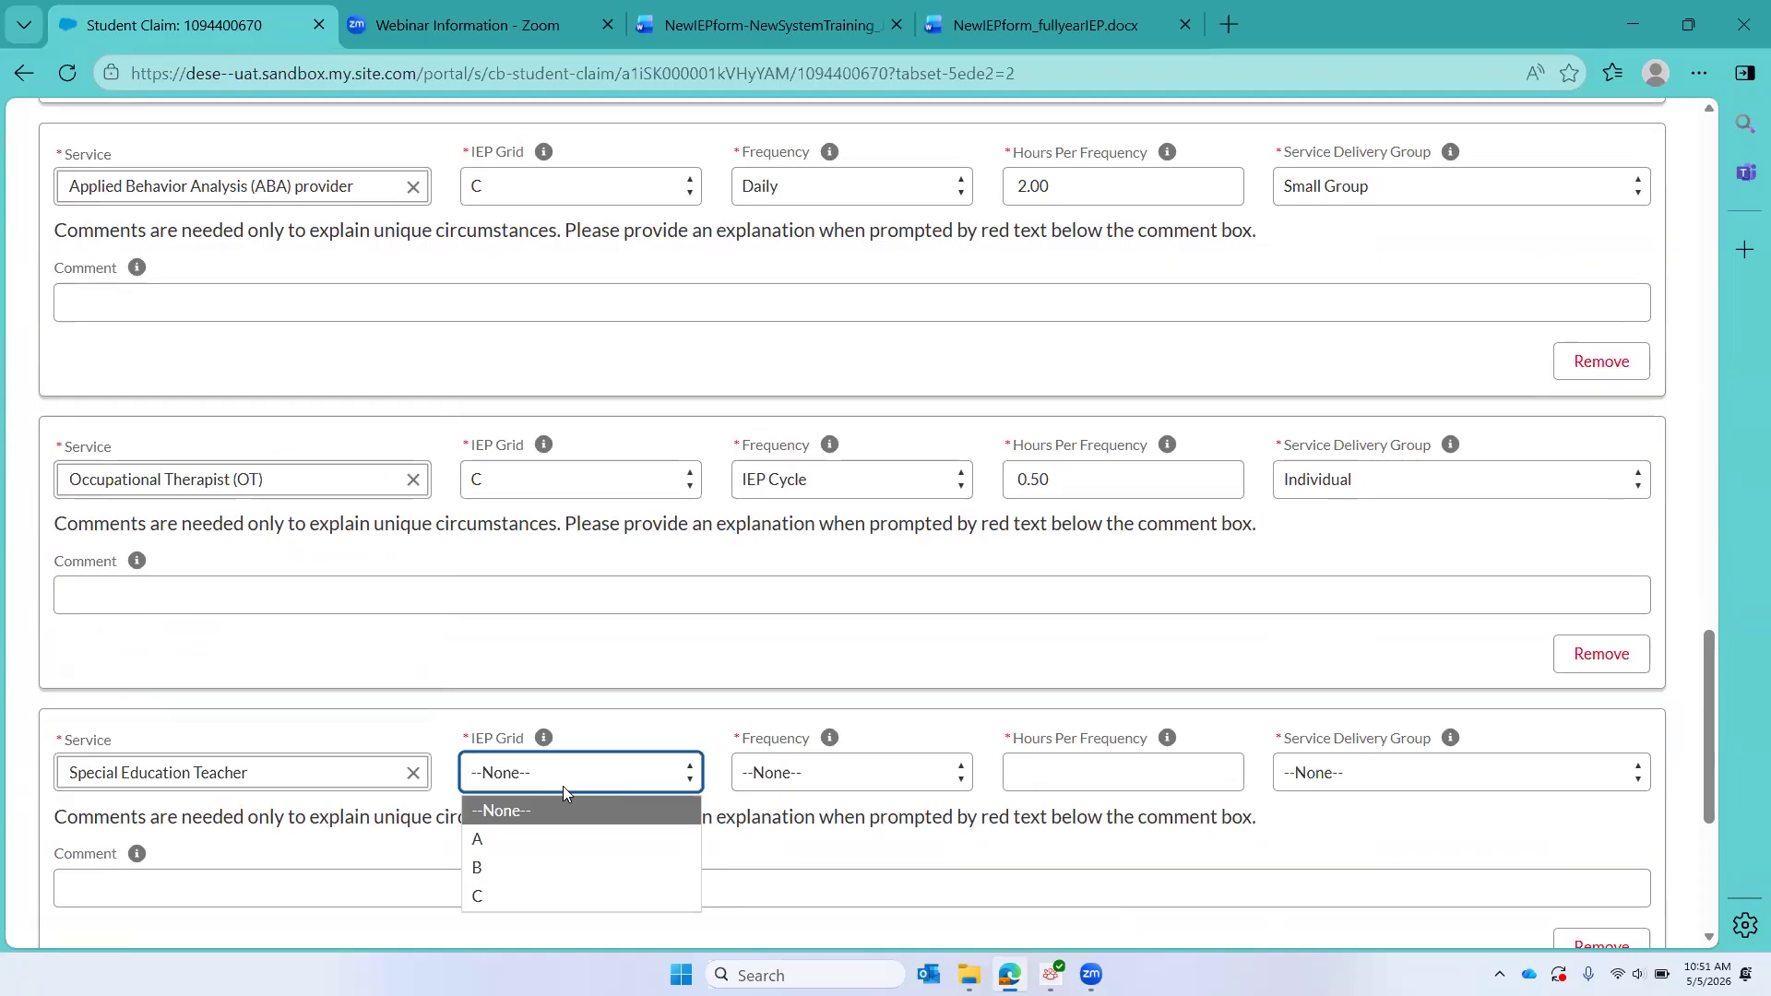
click(542, 896)
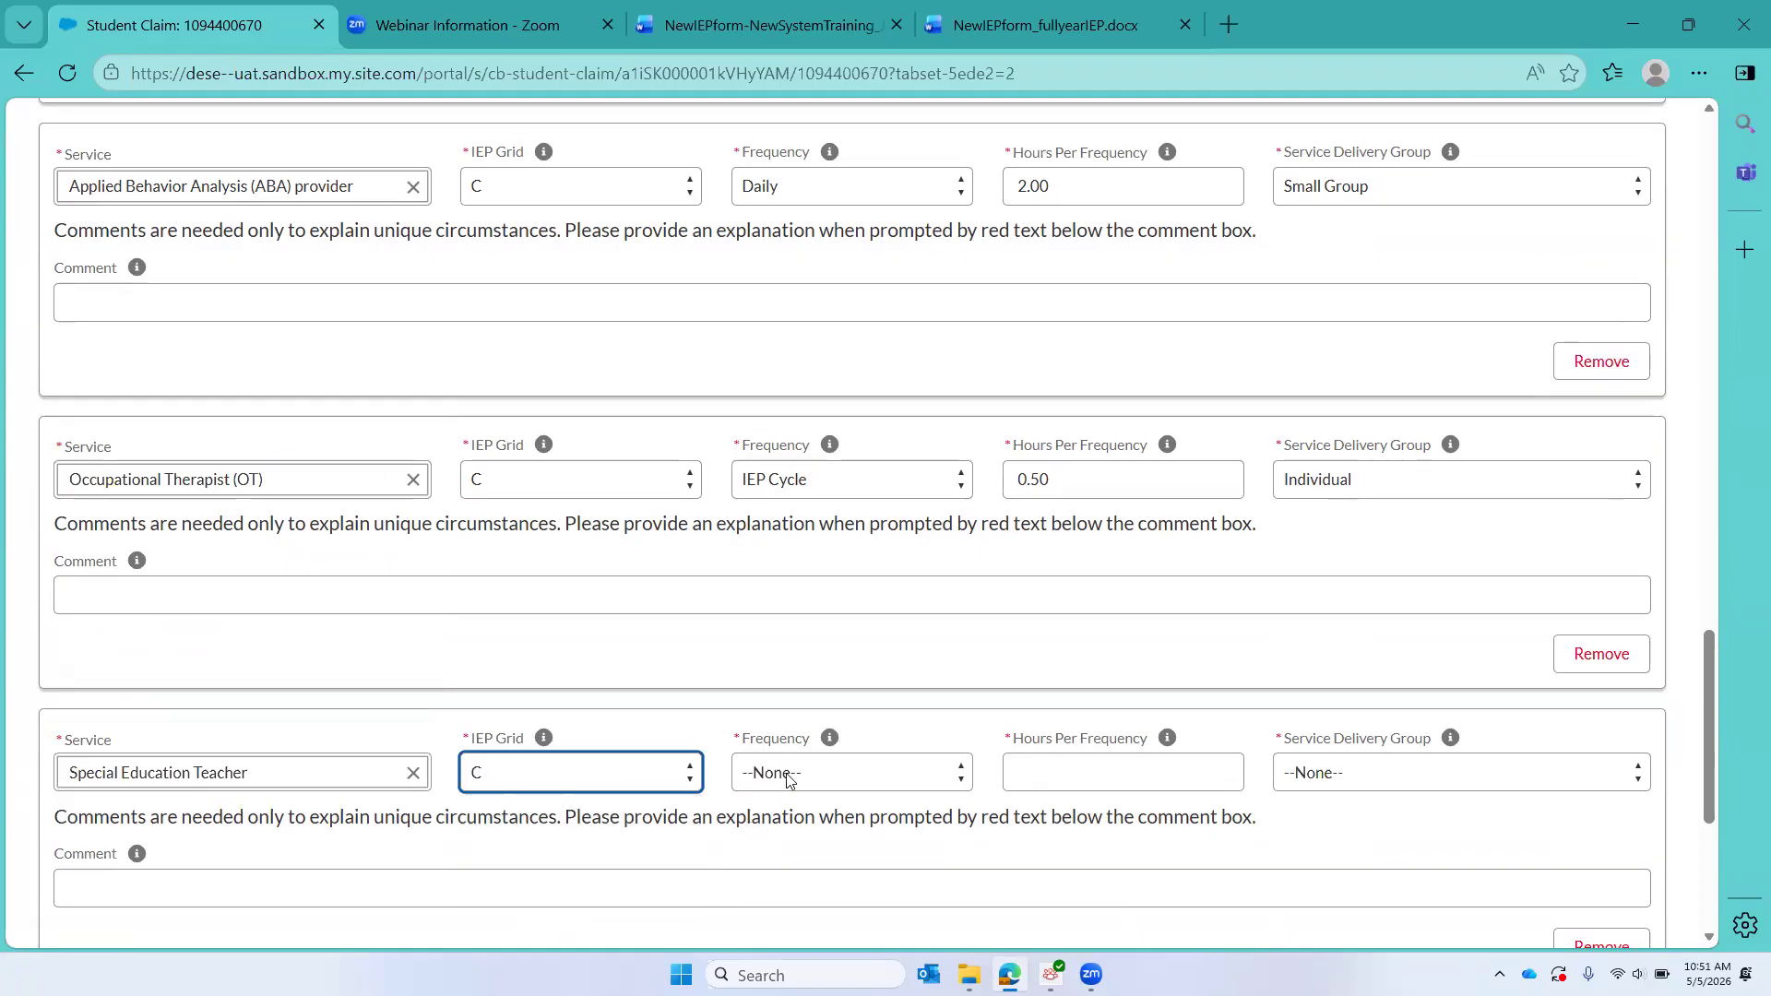
Step: Set the Grid C Special Education Teacher service to a Weekly (5-days) frequency, 1.50 hours per frequency, and Individual delivery
click(788, 780)
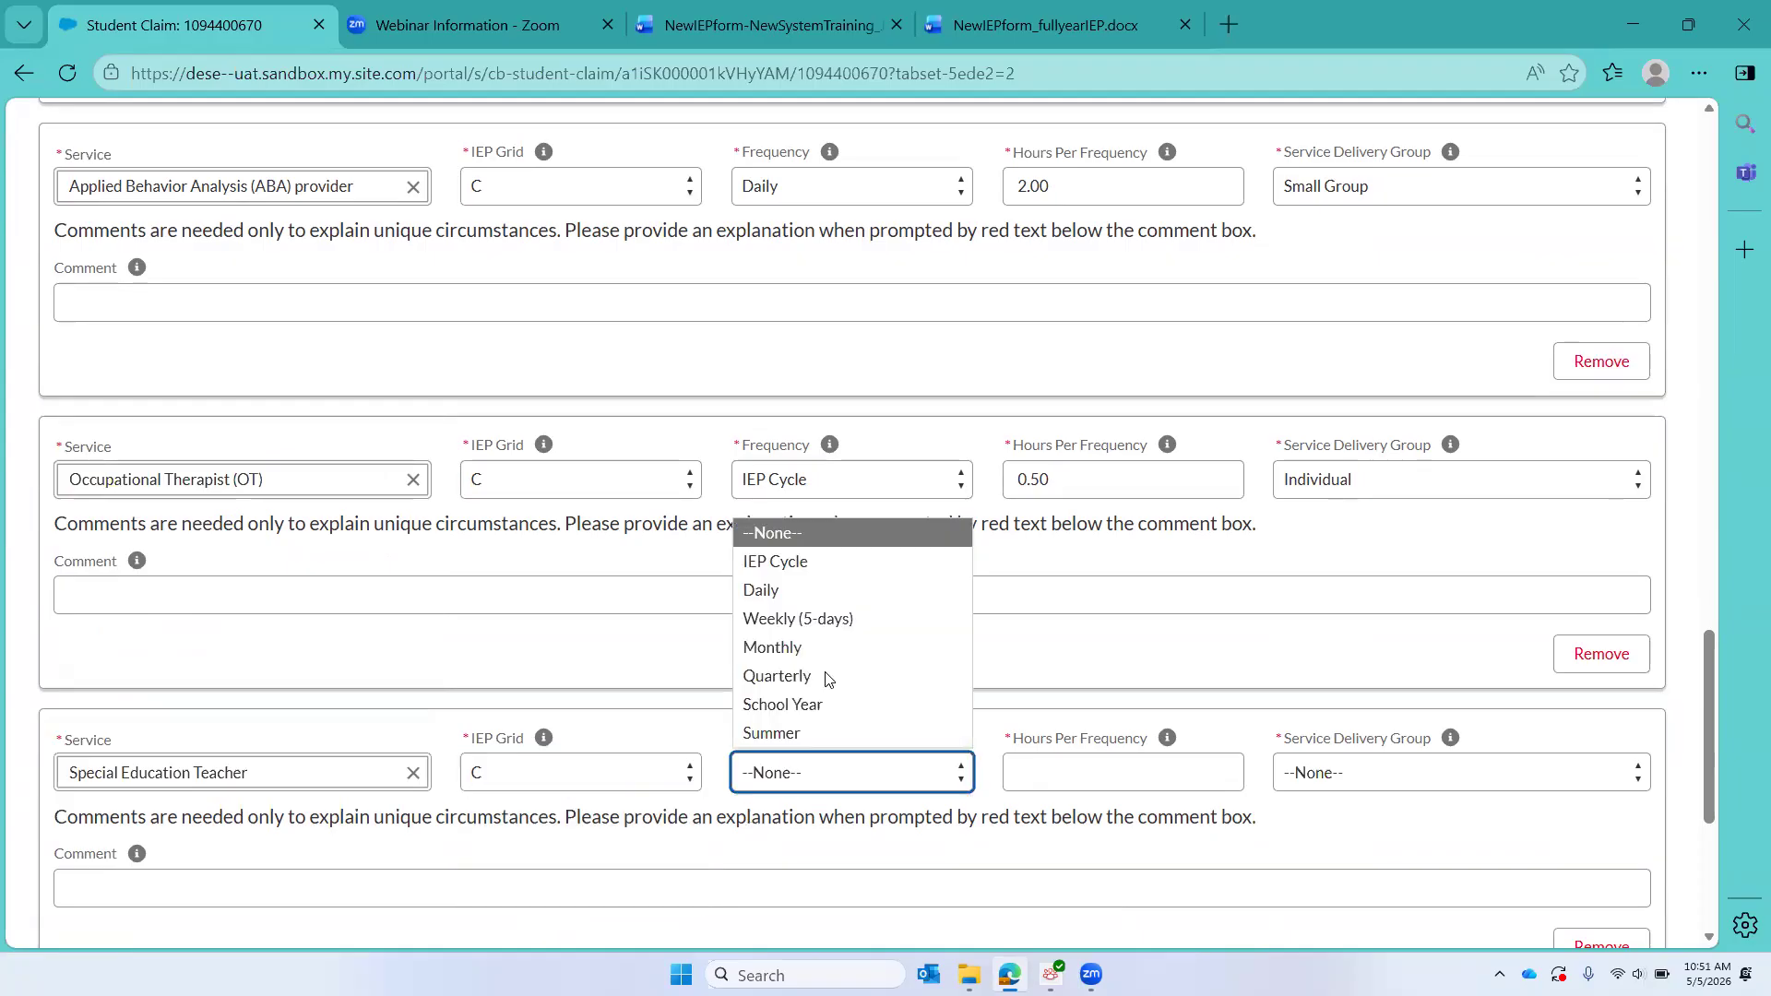
click(822, 622)
click(1106, 789)
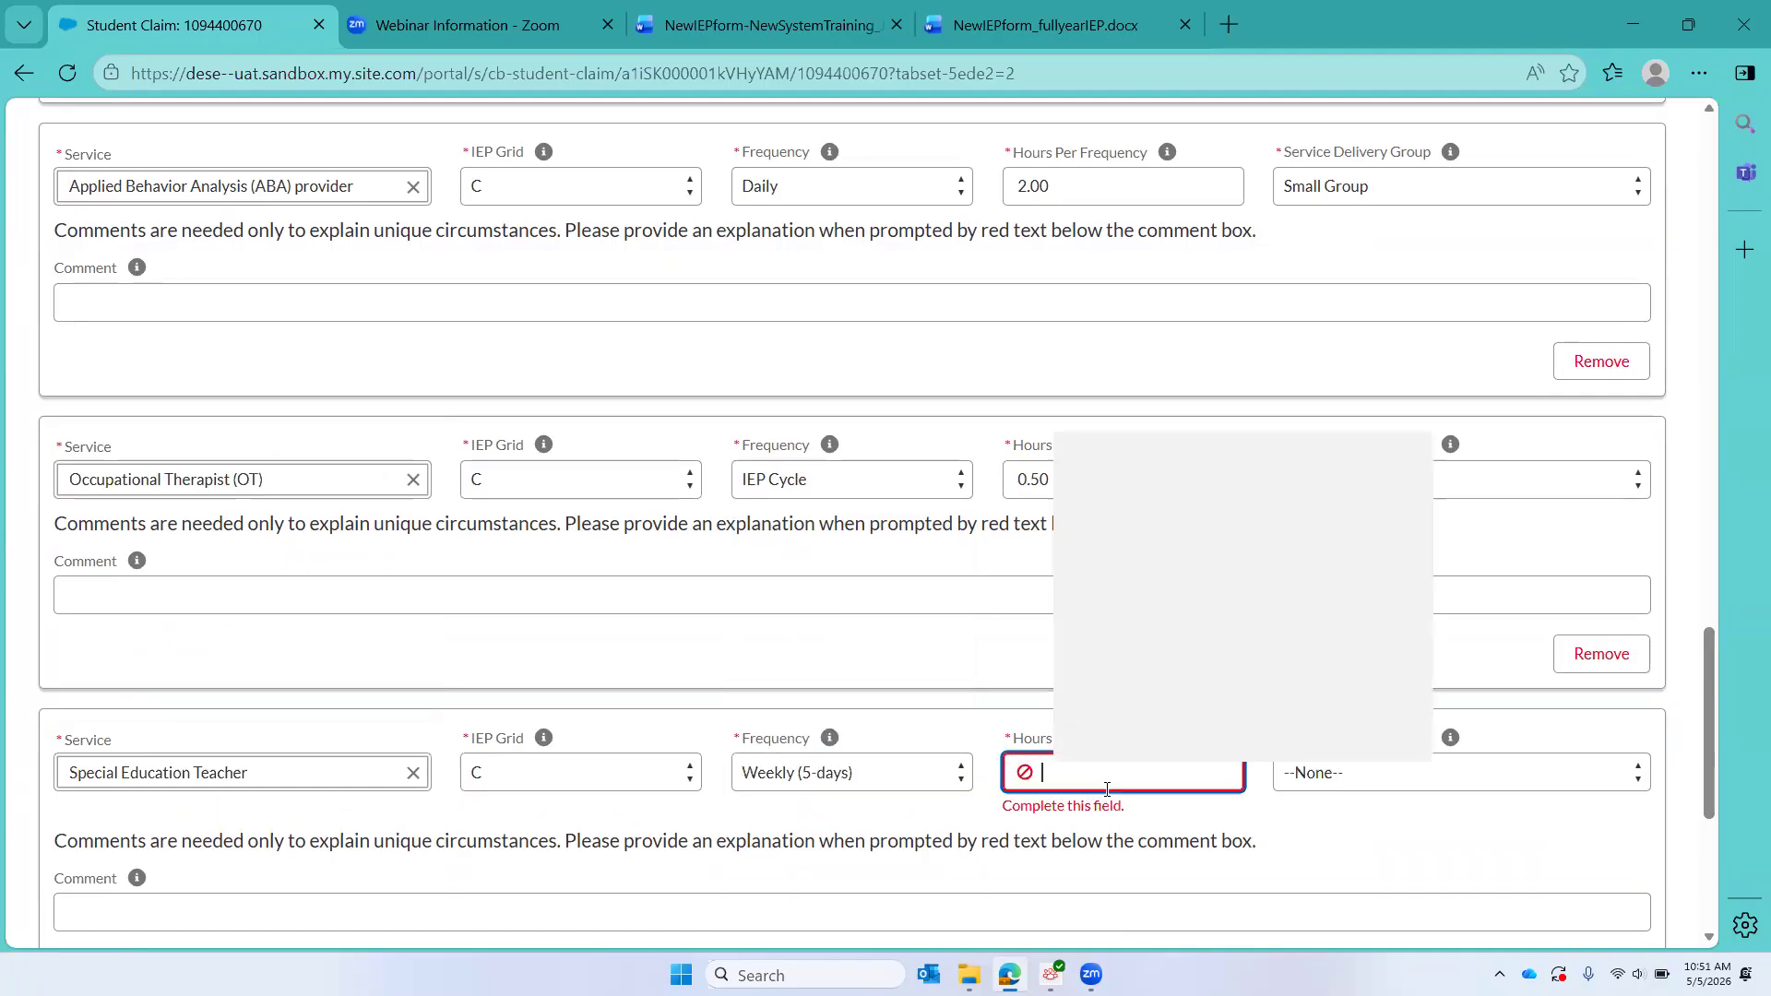
text(1.50)
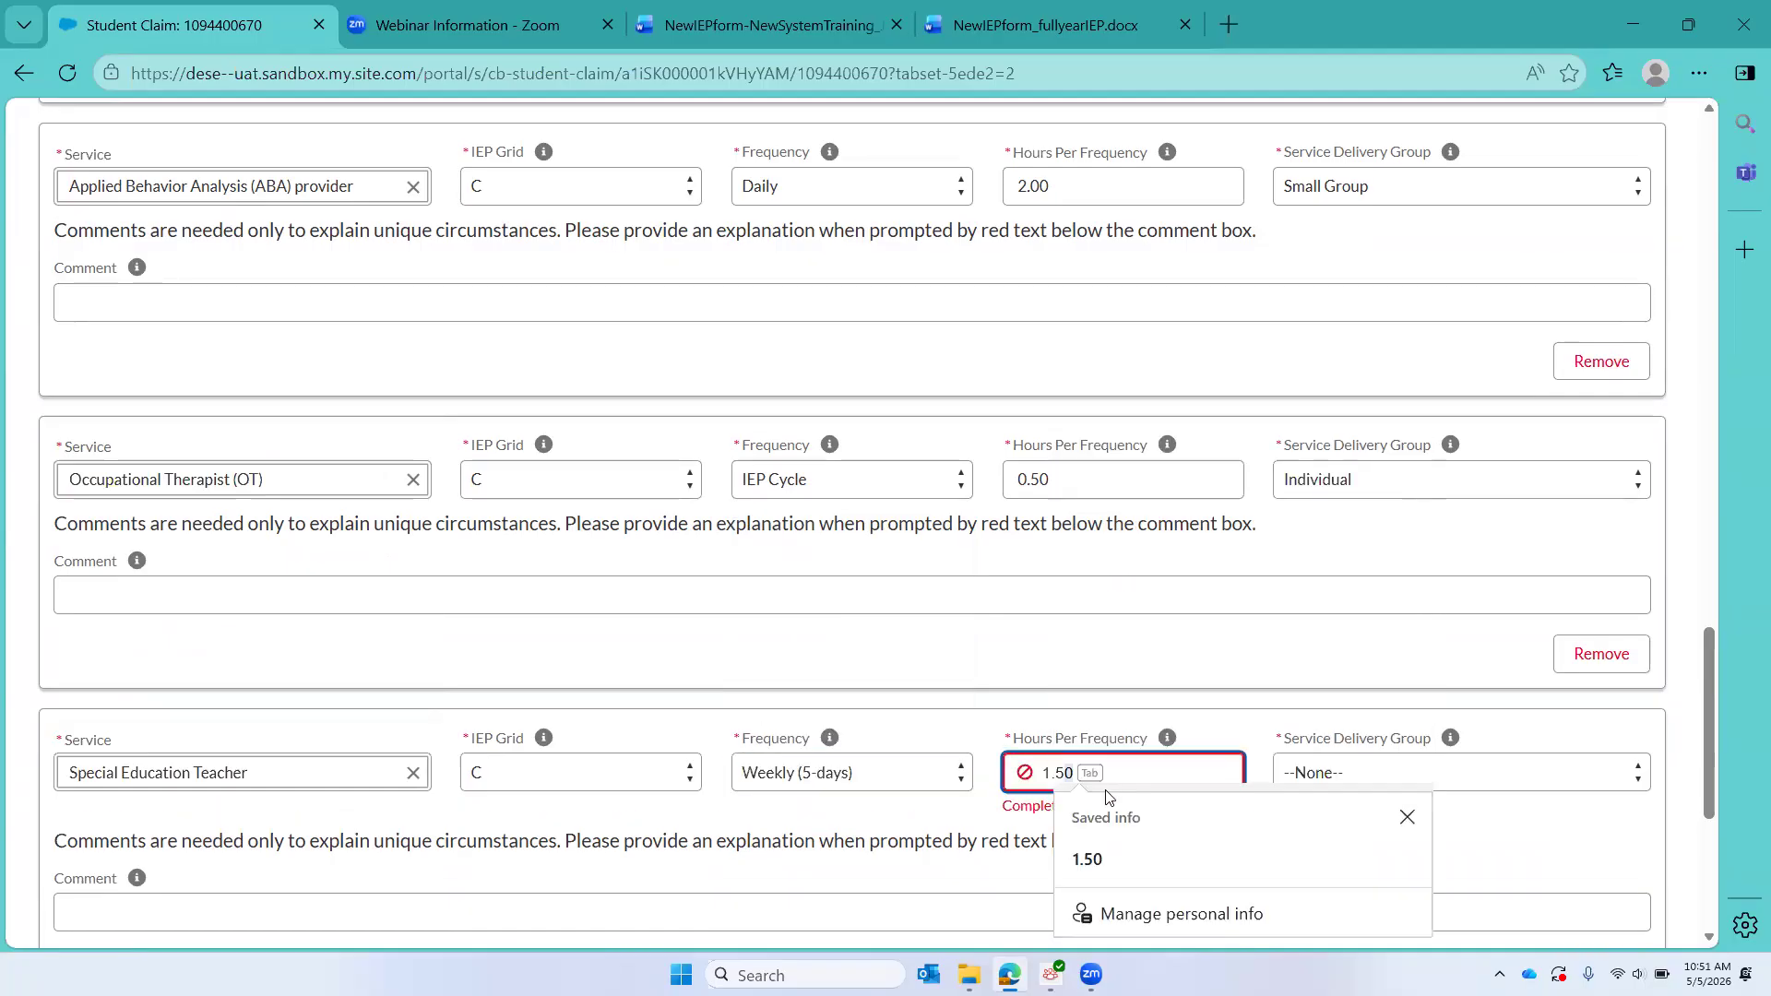
click(1420, 767)
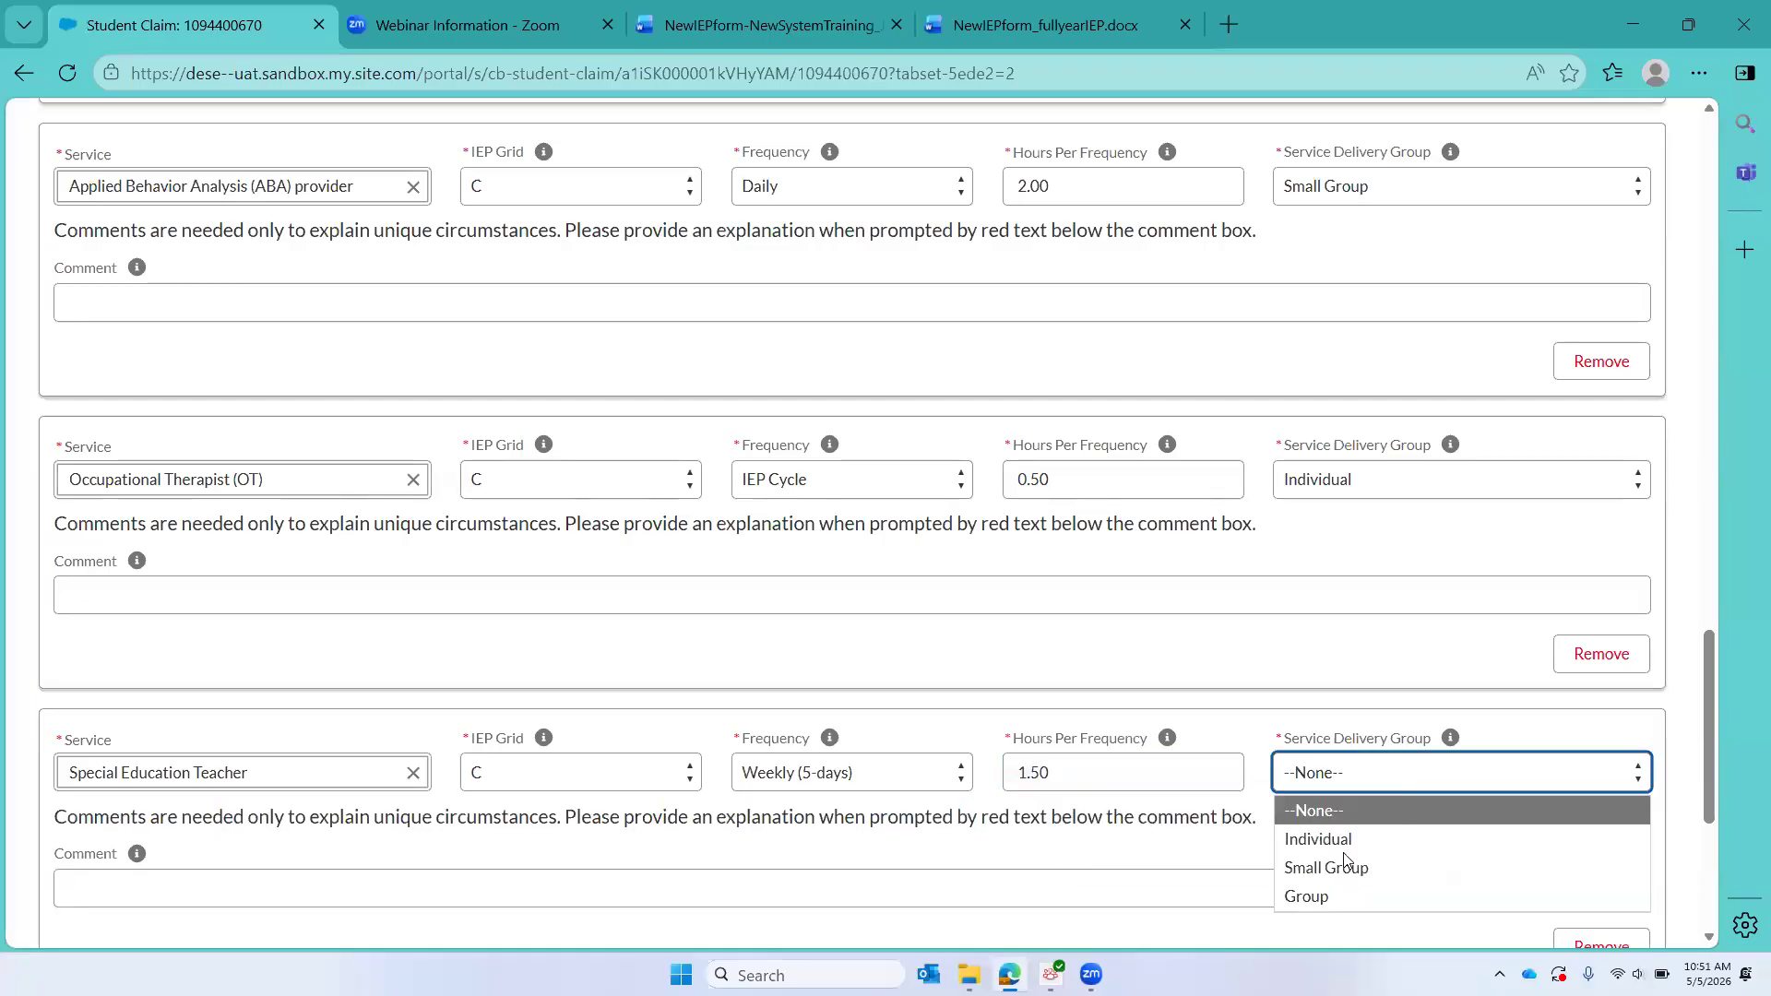
click(1328, 839)
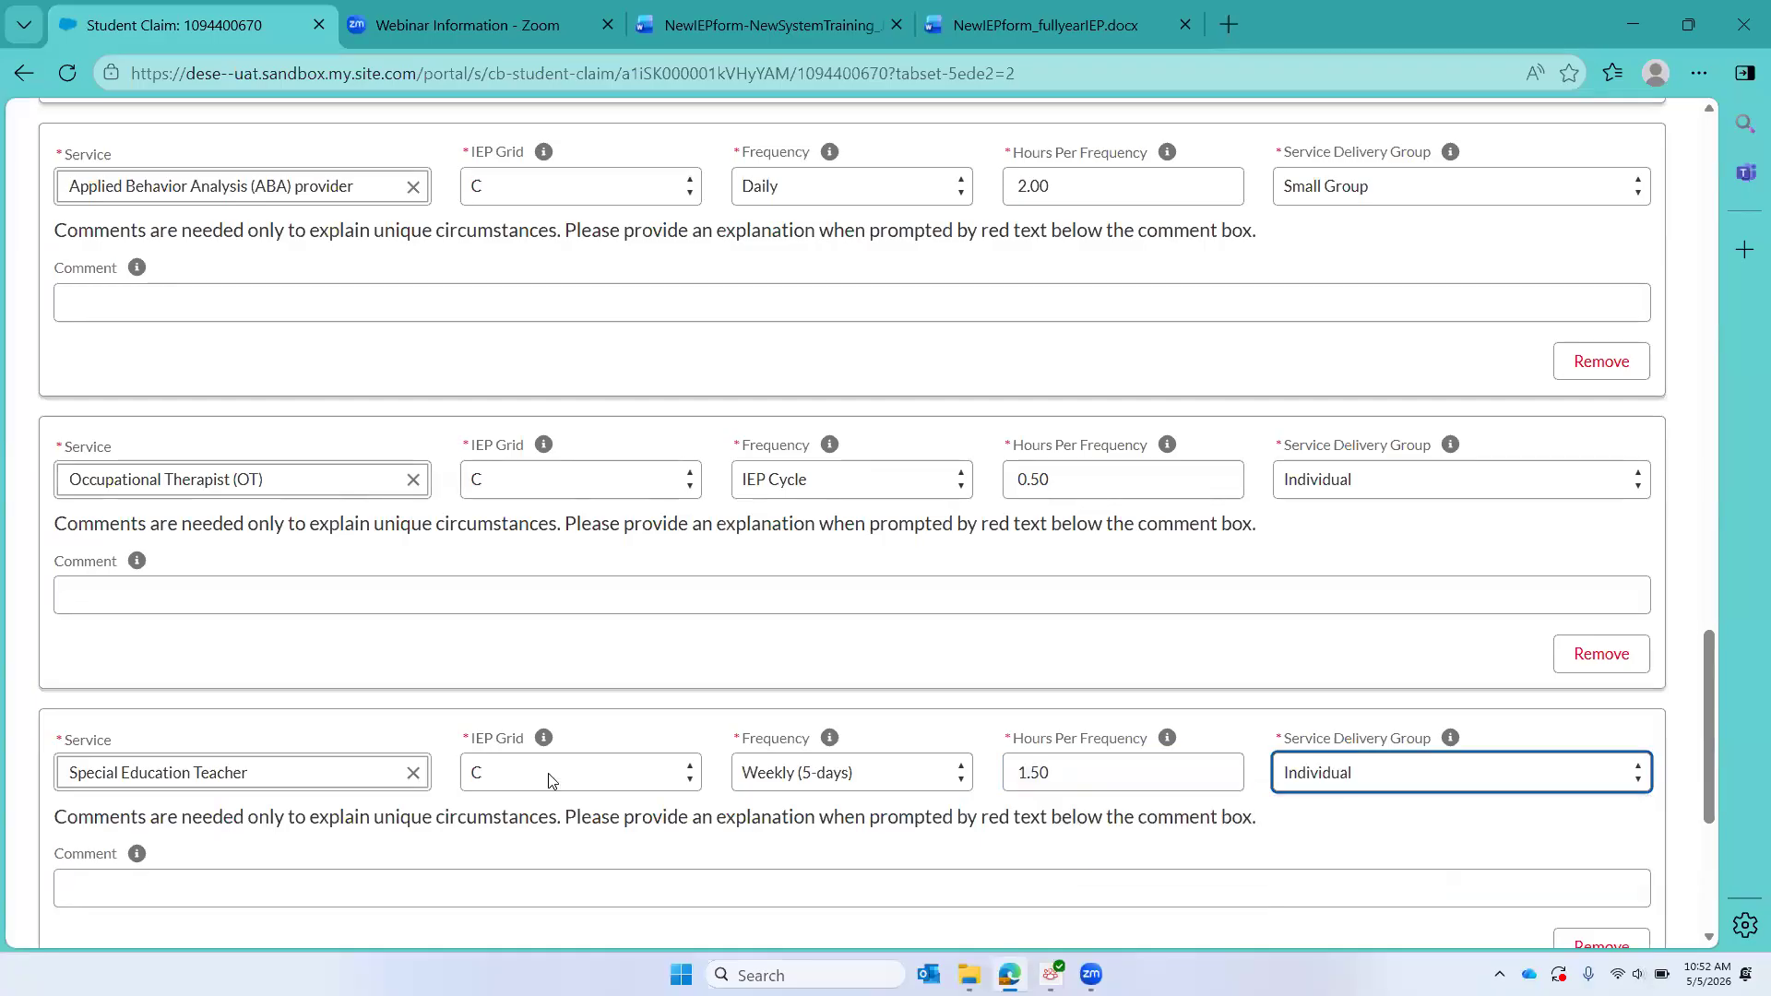
Step: Add a ninth service entry for Board Certified Behavior Analyst (BCBA) under IEP Grid C
scroll(551, 781, down, 2)
click(99, 842)
scroll(185, 766, down, 1)
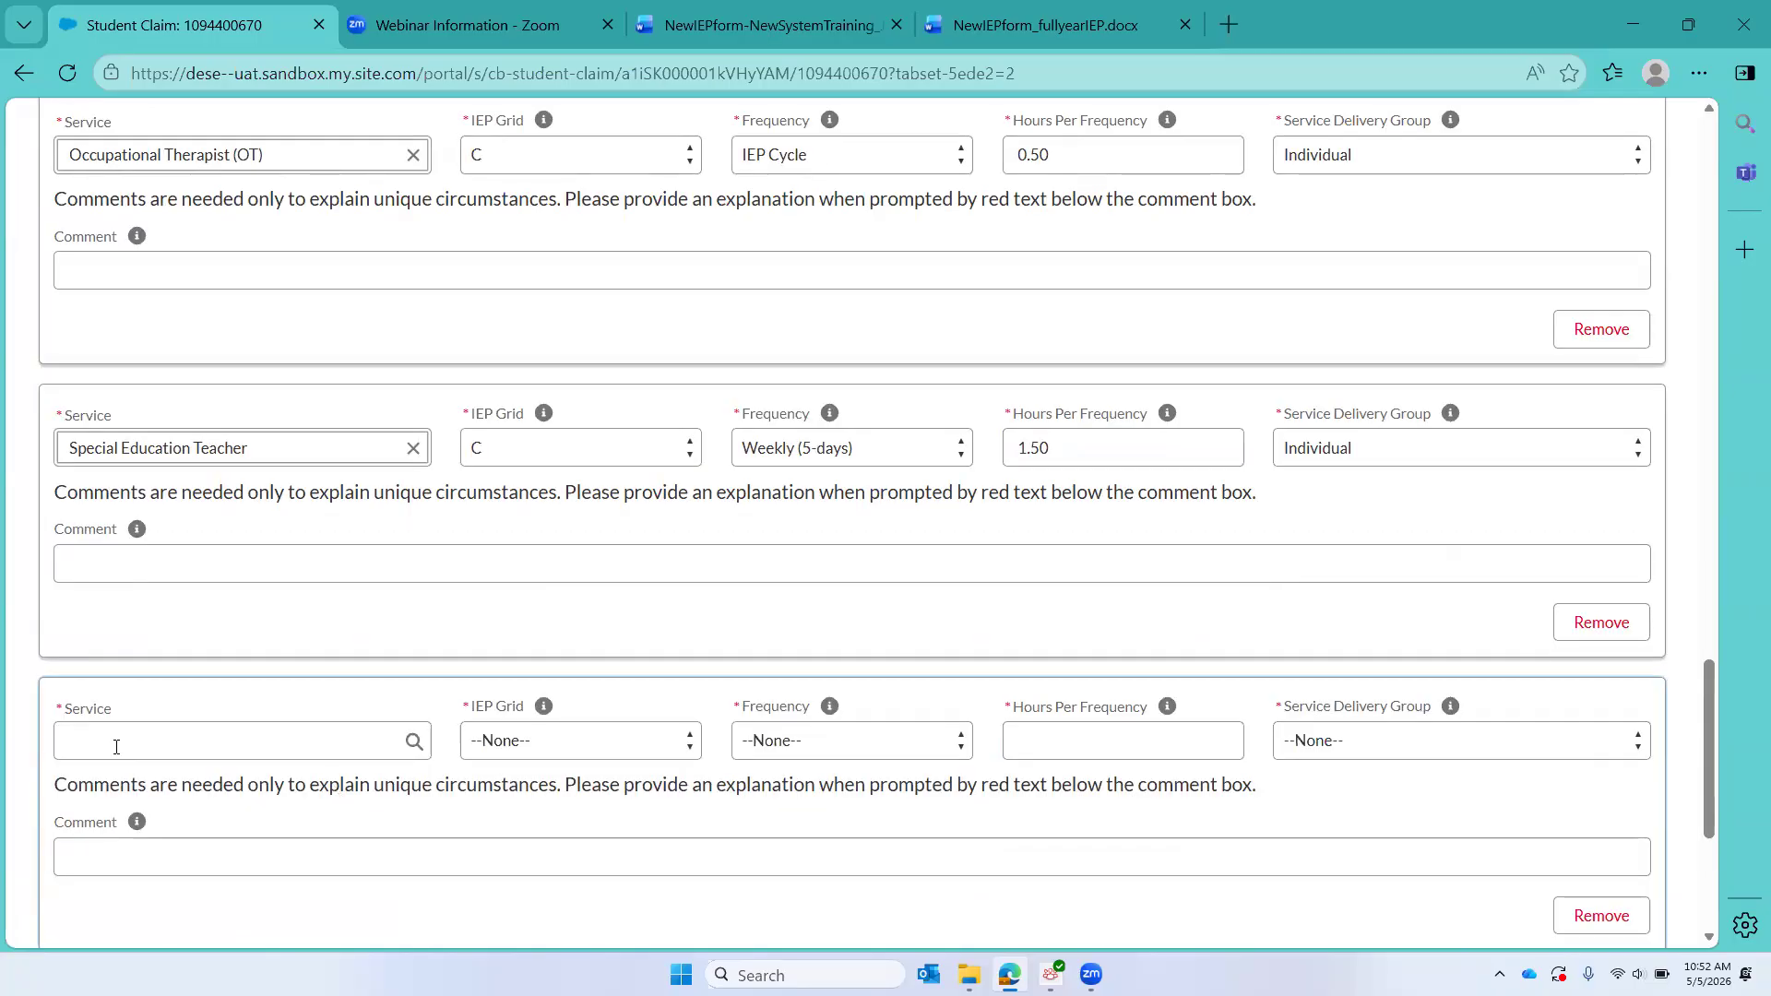
click(114, 722)
text(bc)
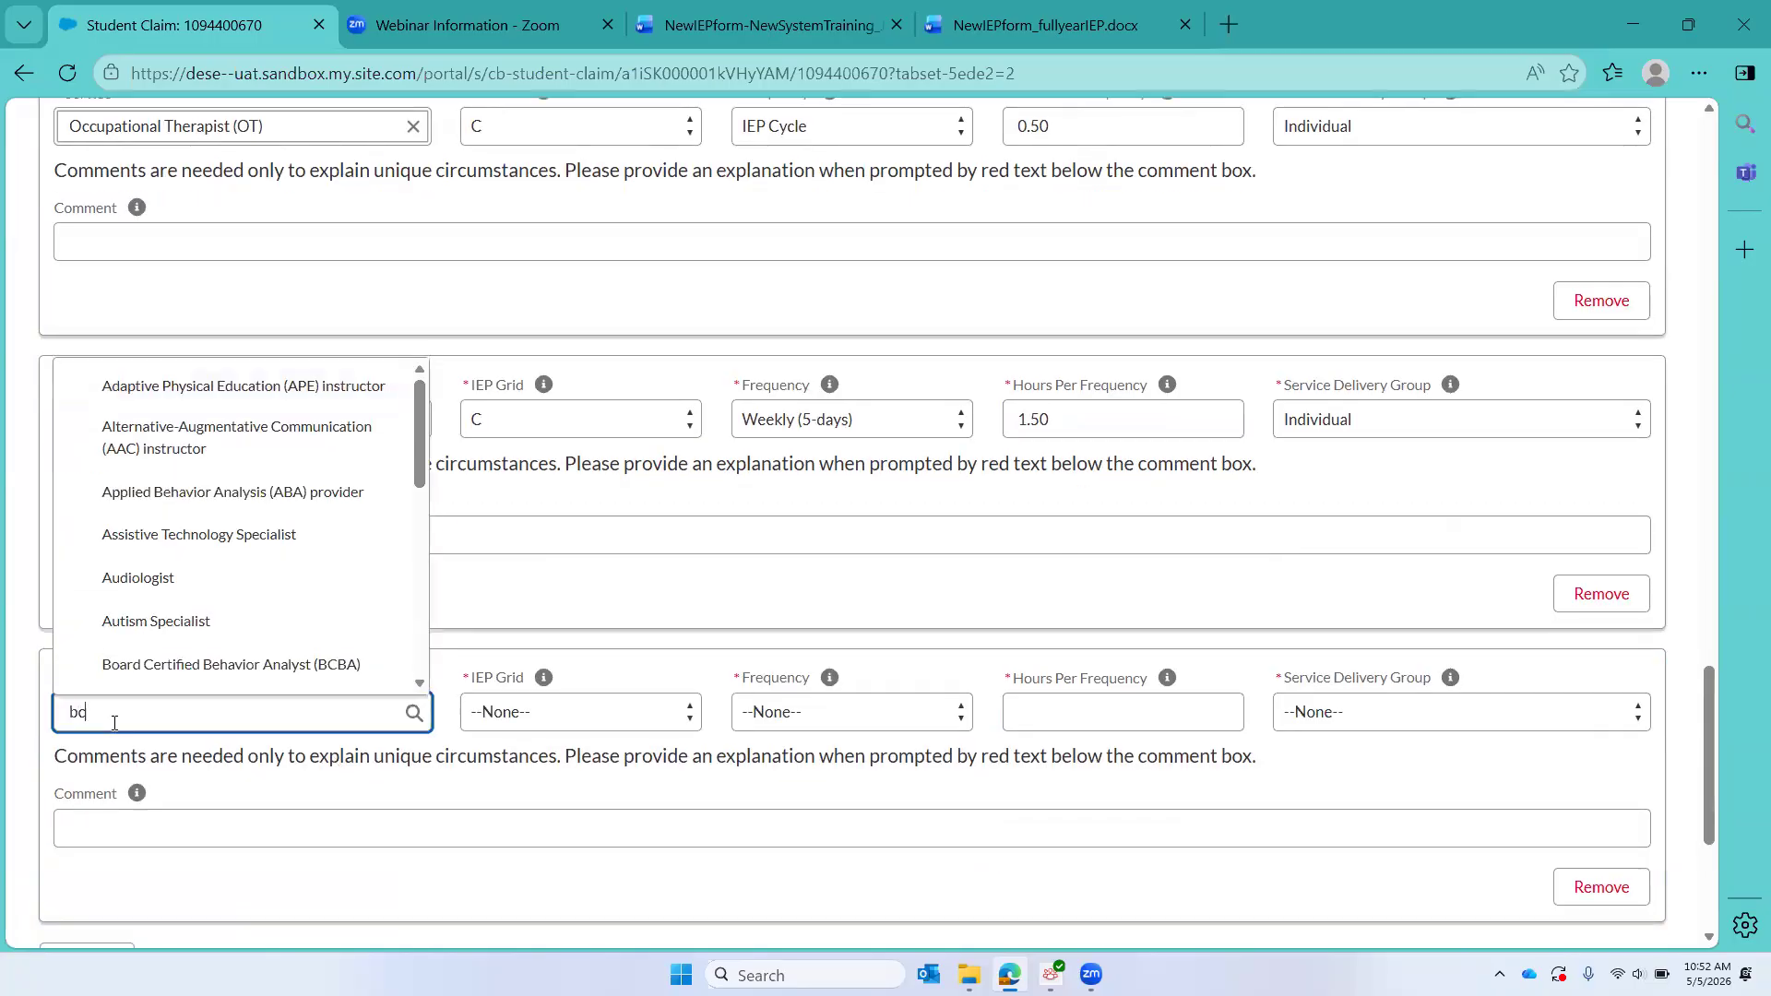
text(ba)
click(167, 664)
click(541, 728)
click(546, 836)
Step: Set the BCBA service to a Monthly frequency, 2.00 hours per frequency, and Individual delivery
click(816, 729)
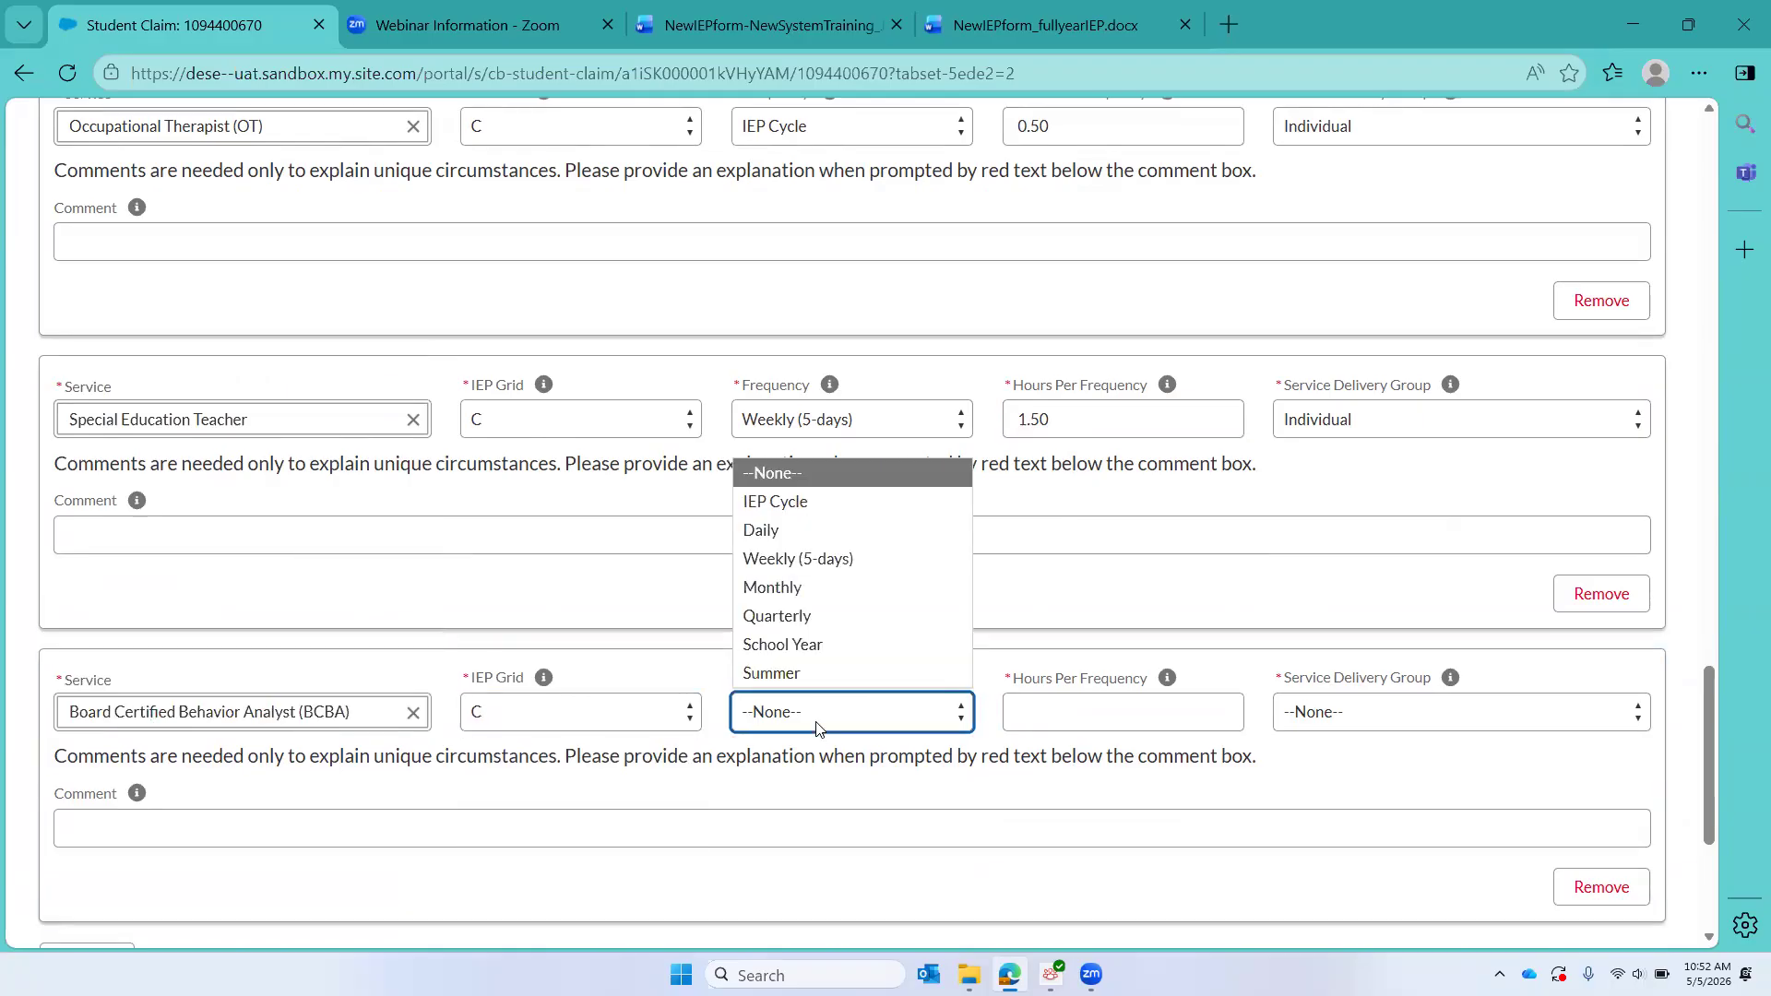
click(841, 581)
click(1061, 708)
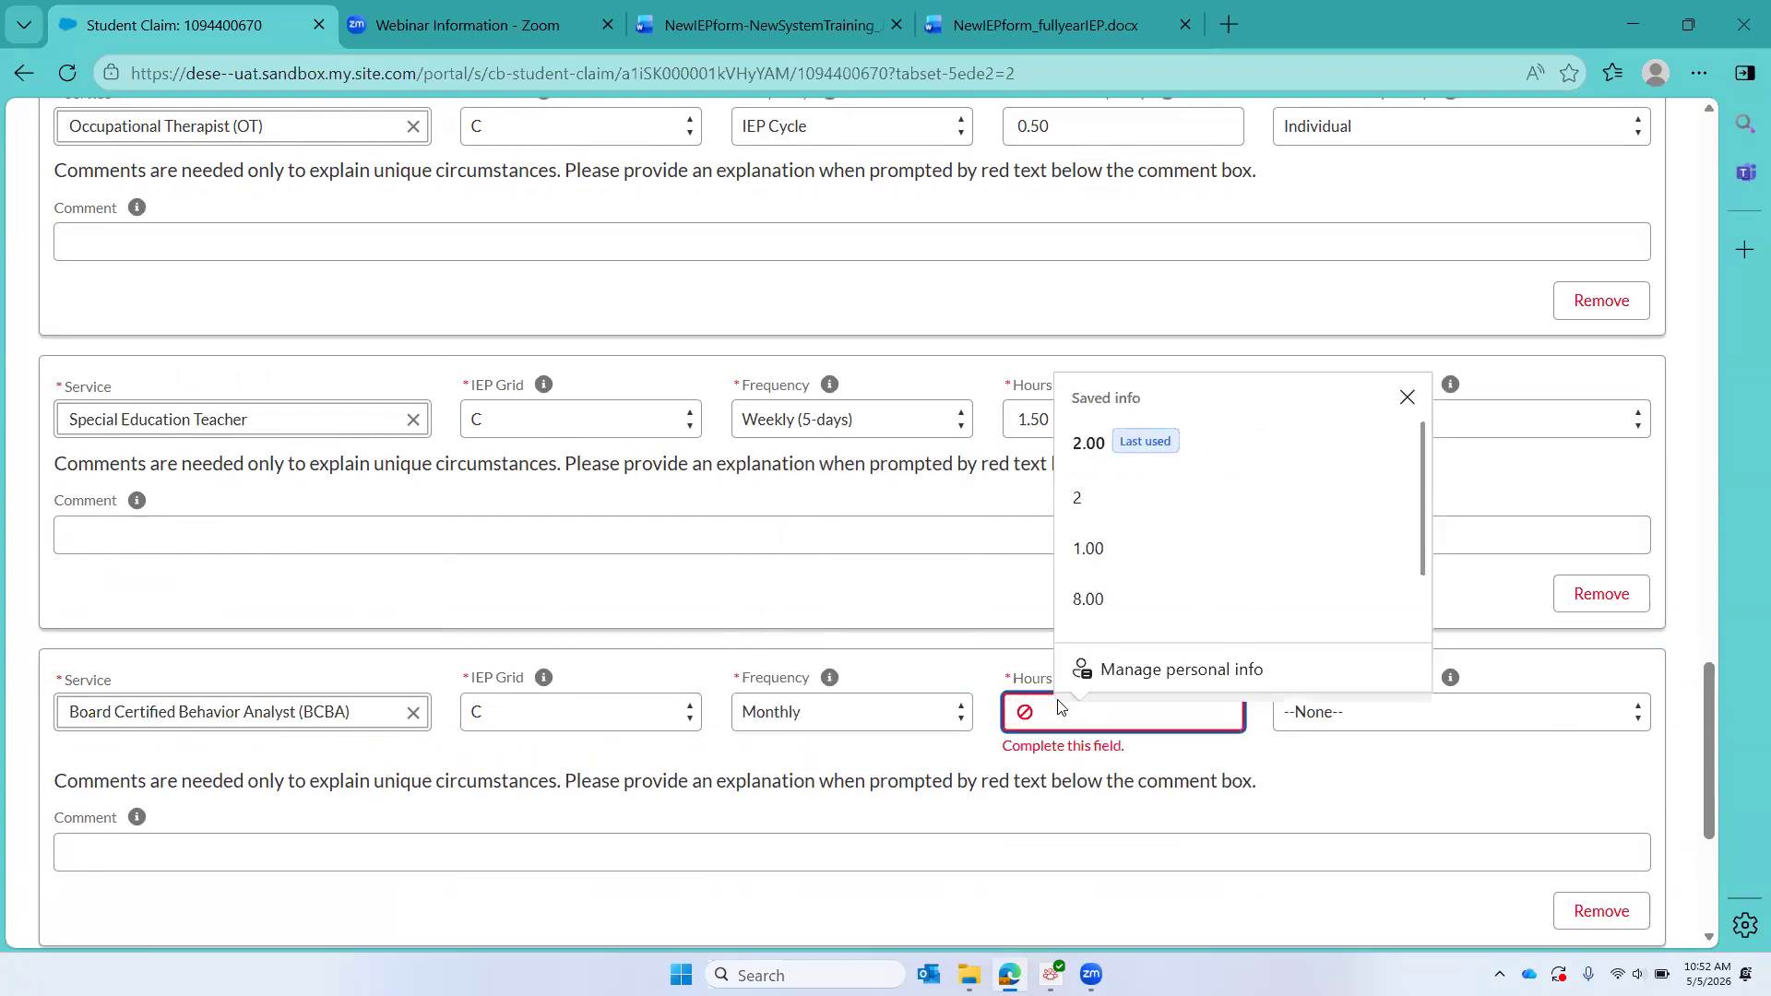
text(2.00)
click(1404, 722)
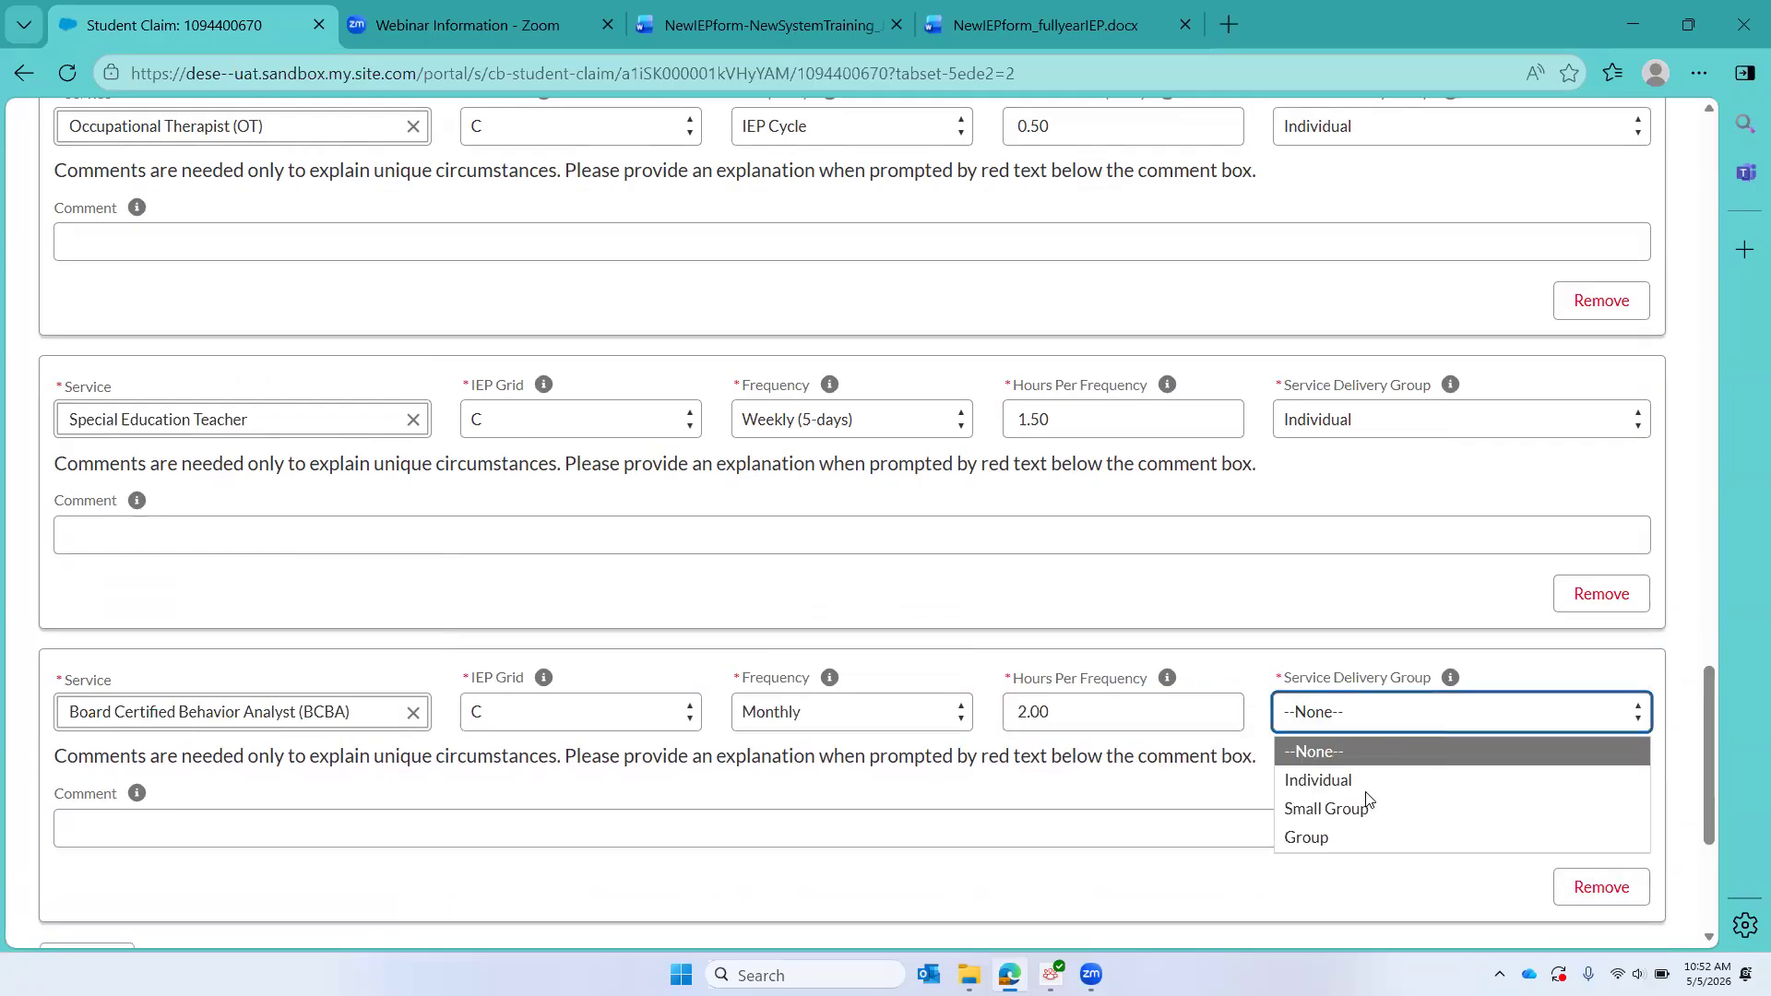
click(1366, 784)
Step: Switch to the NewIEPform_fullyearIEP.docx document and check its Grid A, B and C service rows against the entered services
scroll(1103, 790, down, 1)
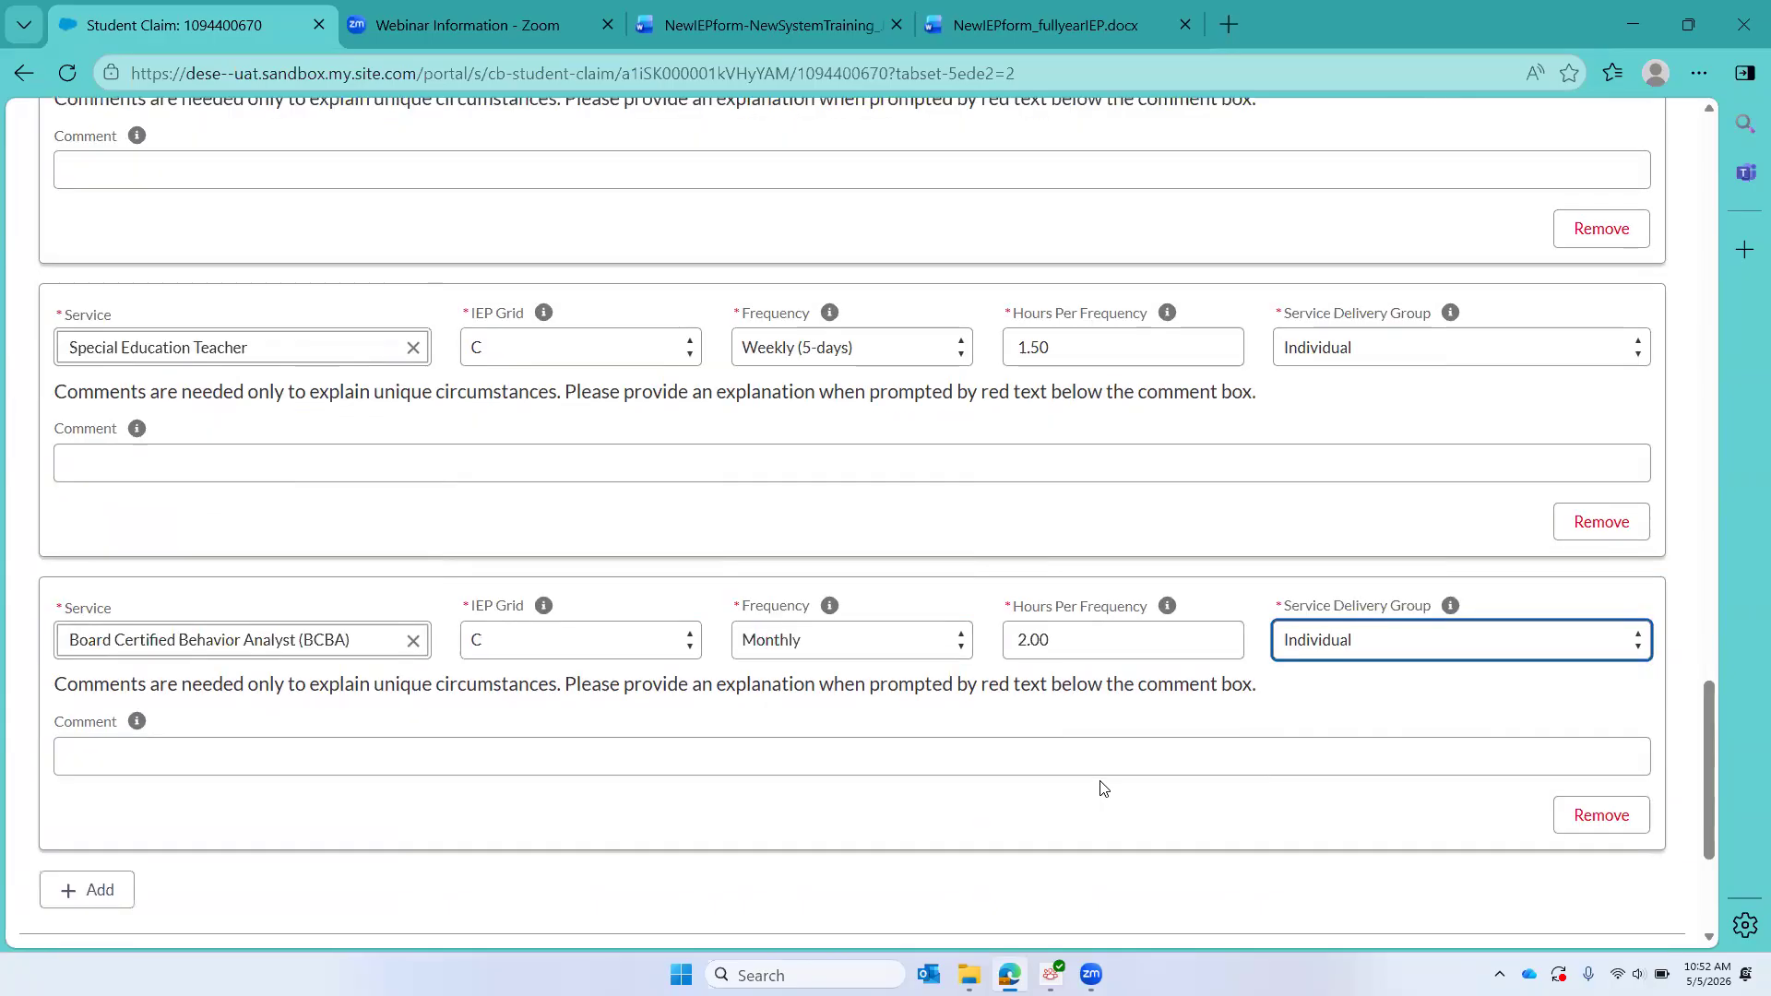
scroll(1103, 787, down, 3)
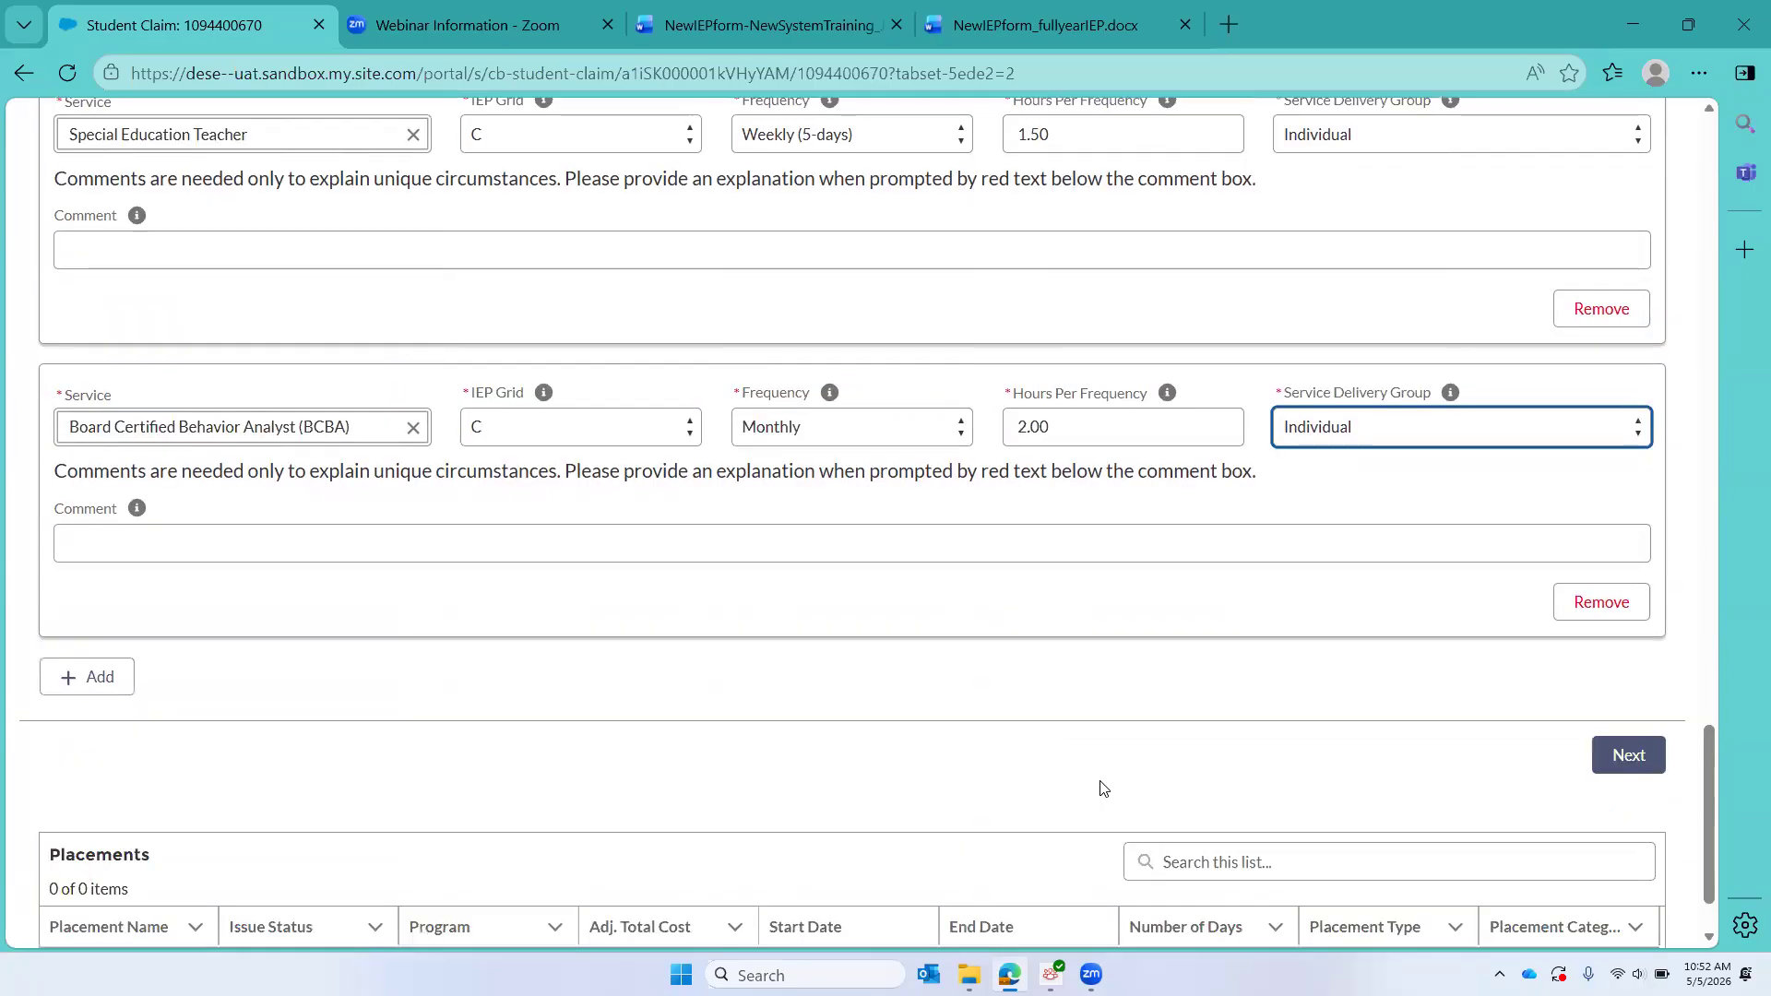
click(1061, 13)
scroll(763, 620, up, 3)
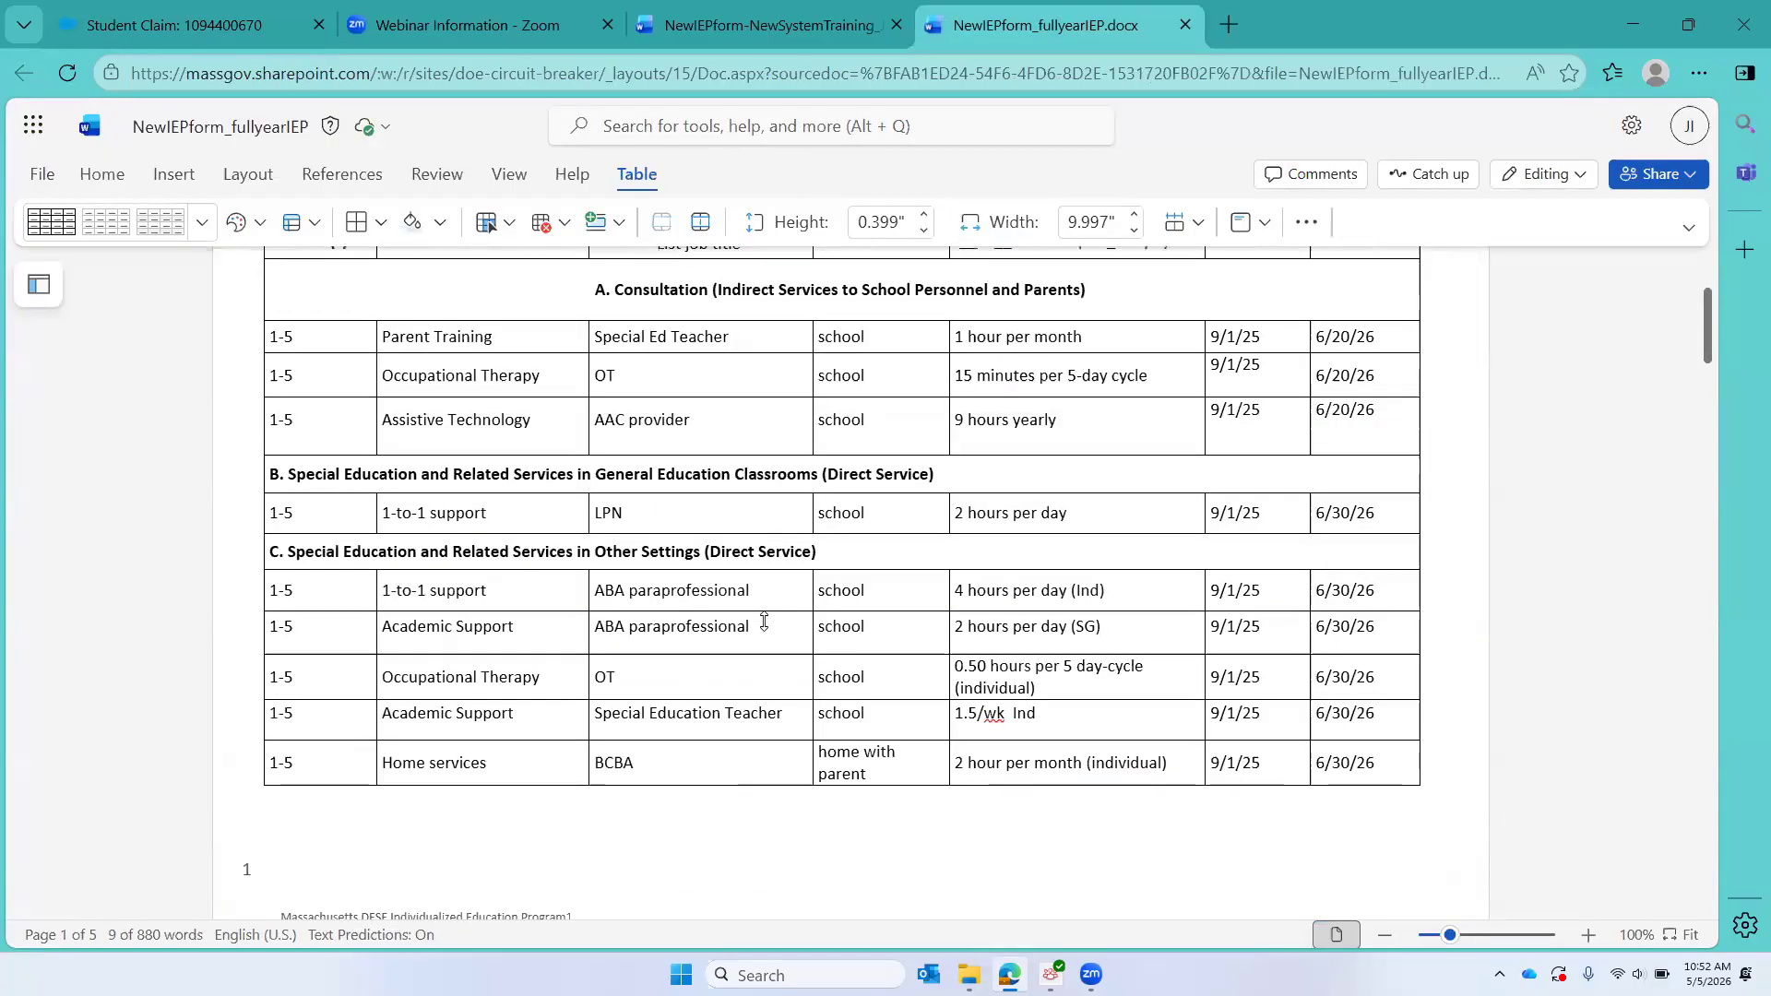
scroll(763, 619, down, 3)
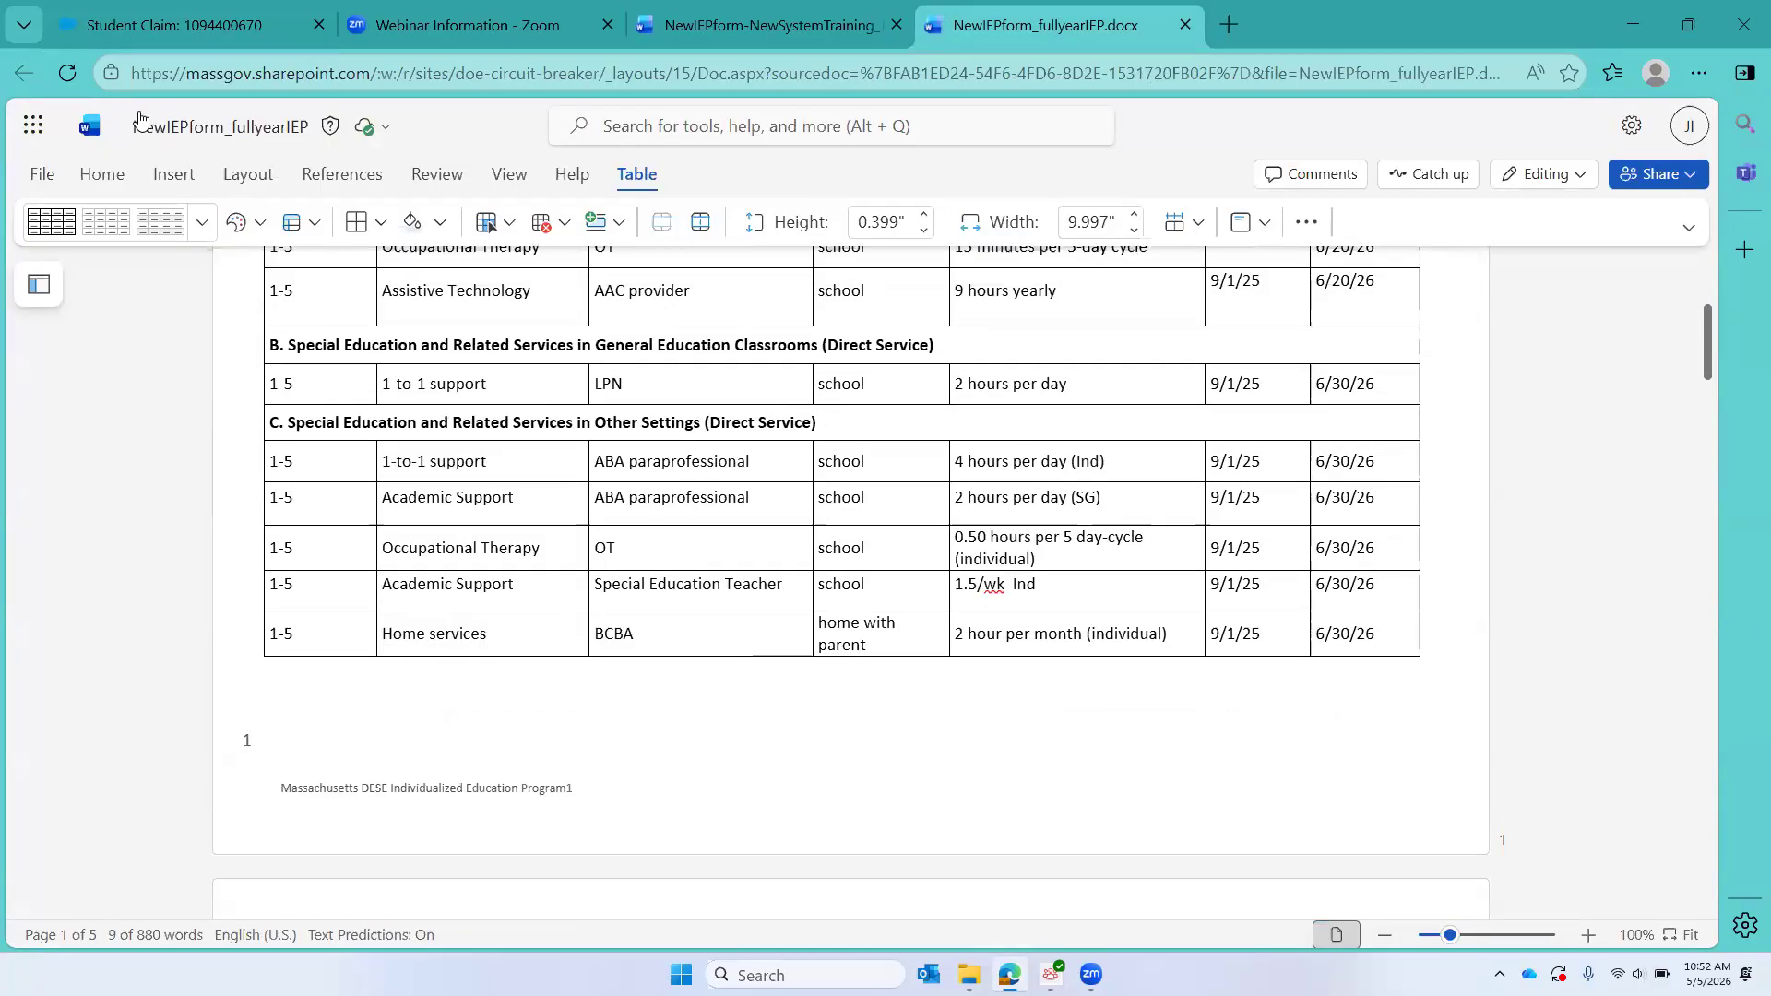
Step: Return to the student claim, review the entered Grid A, B and C services, and continue to the IEP Additional Information page
click(120, 25)
scroll(469, 491, up, 15)
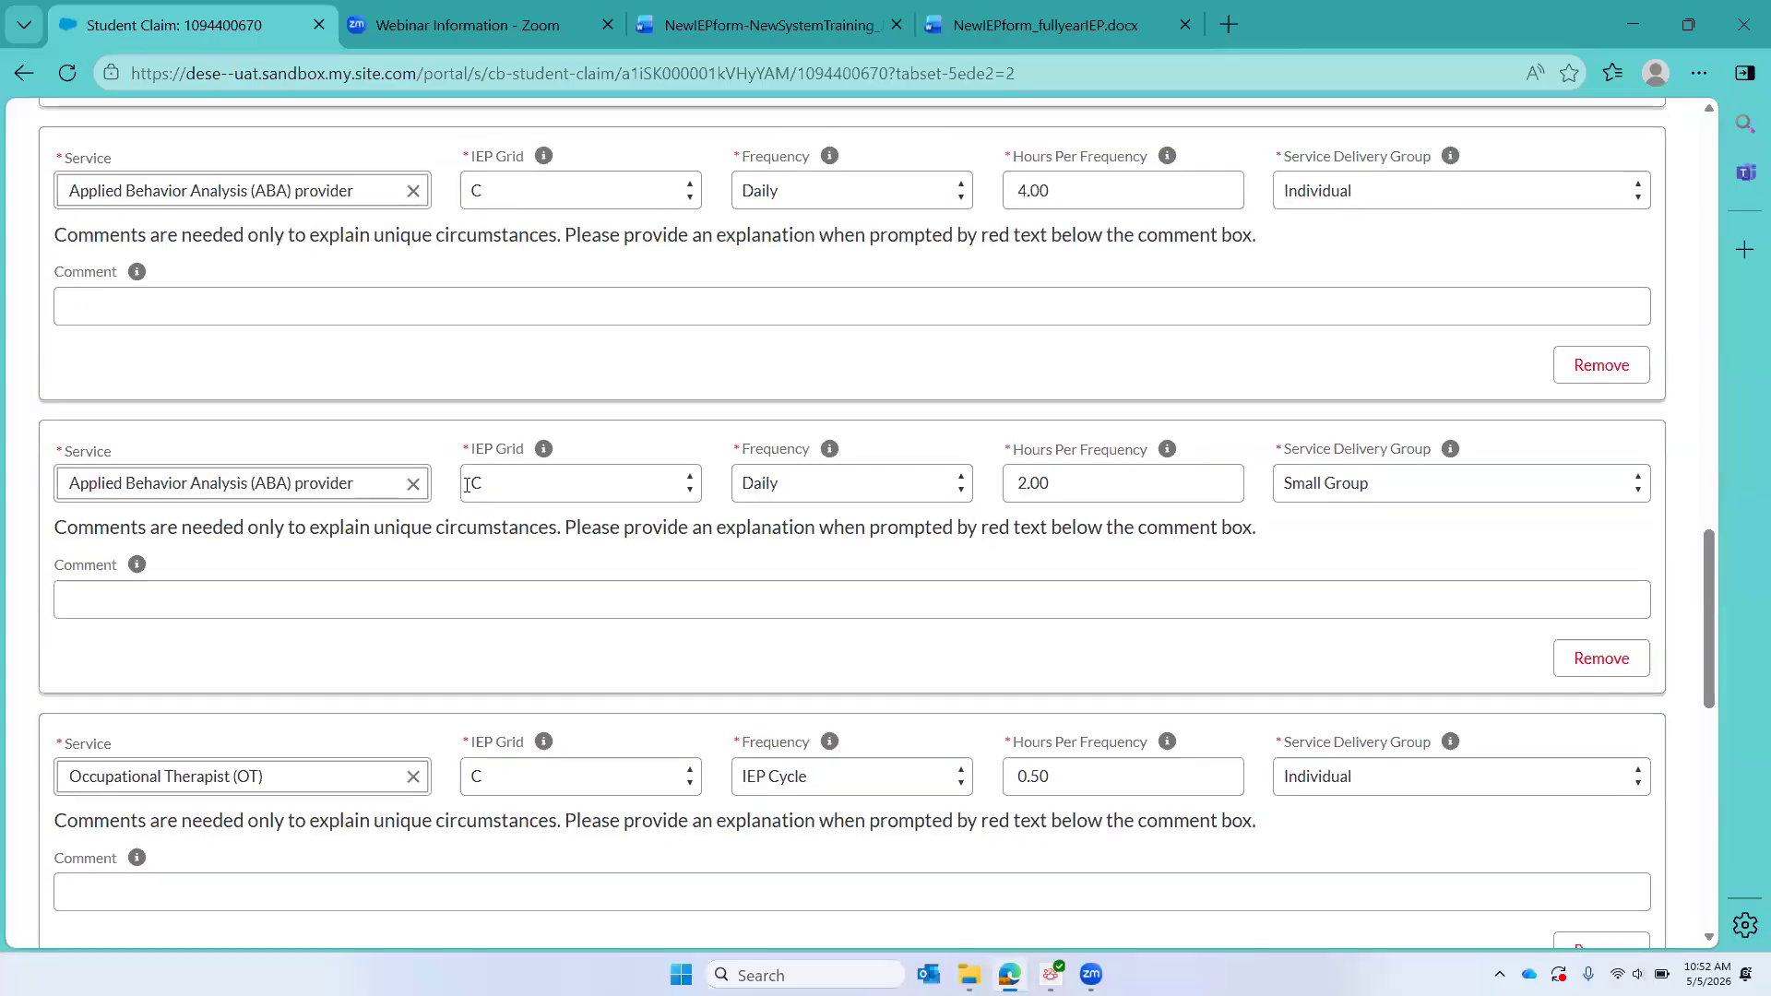
scroll(469, 491, up, 4)
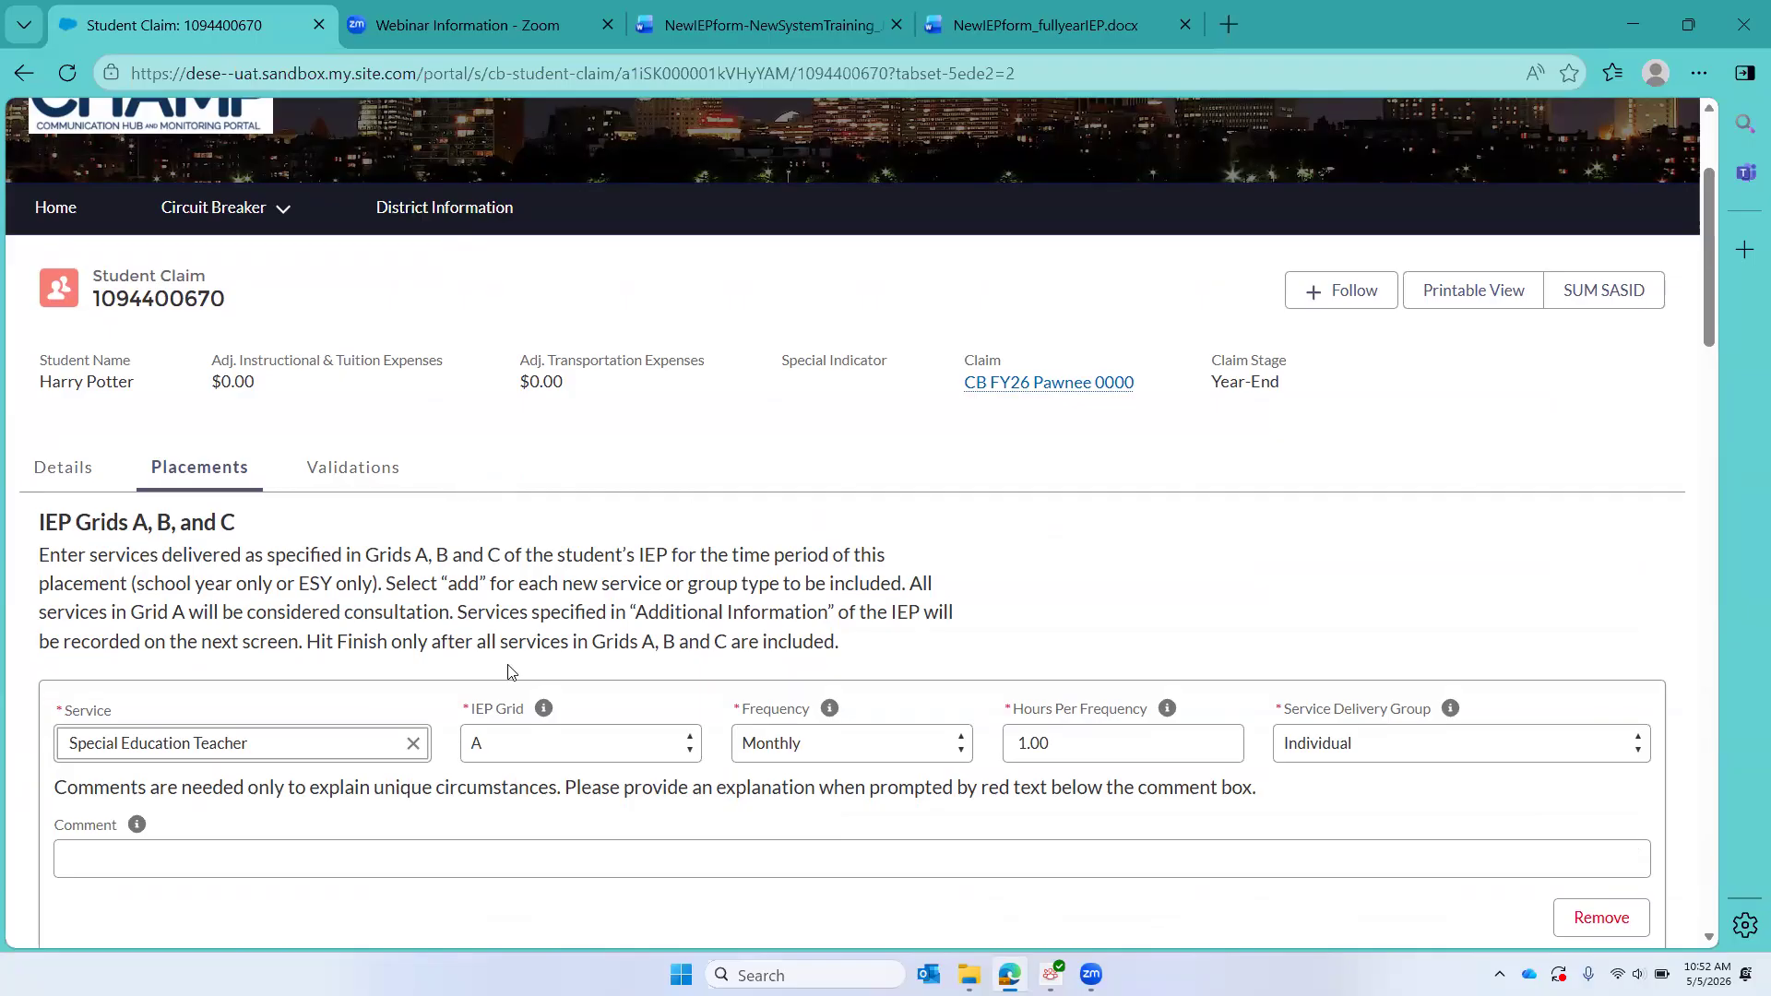
scroll(747, 632, down, 12)
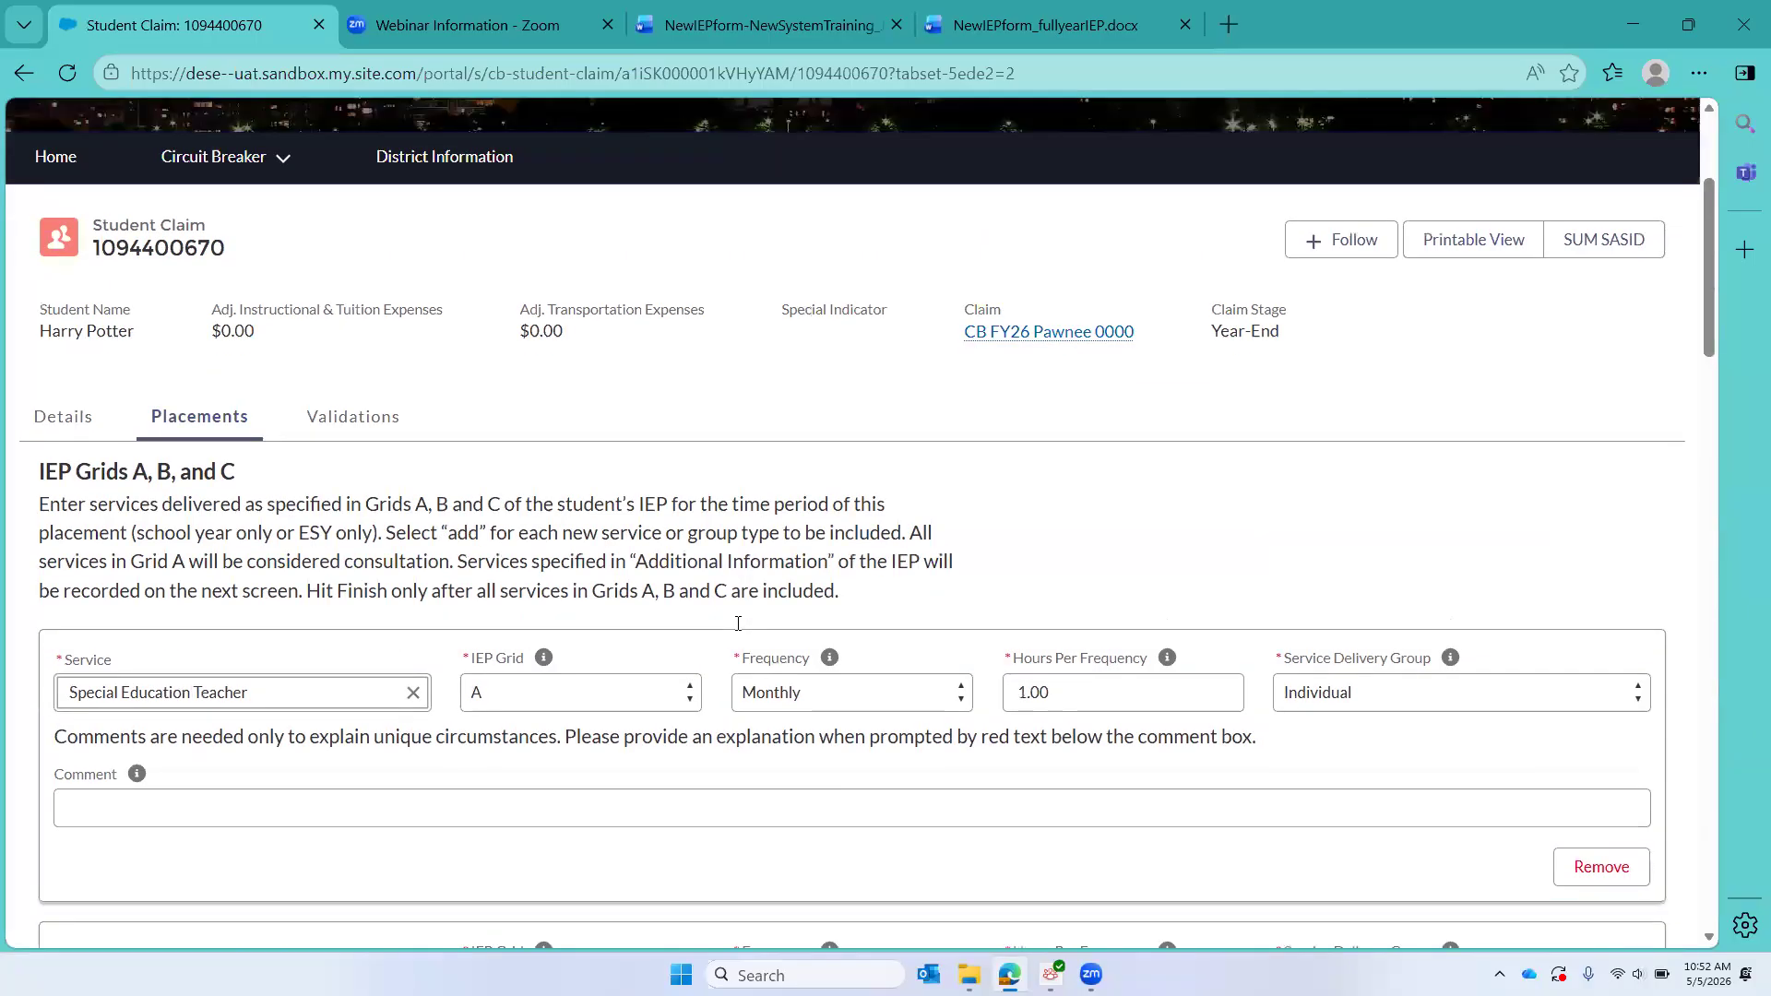
scroll(762, 625, down, 12)
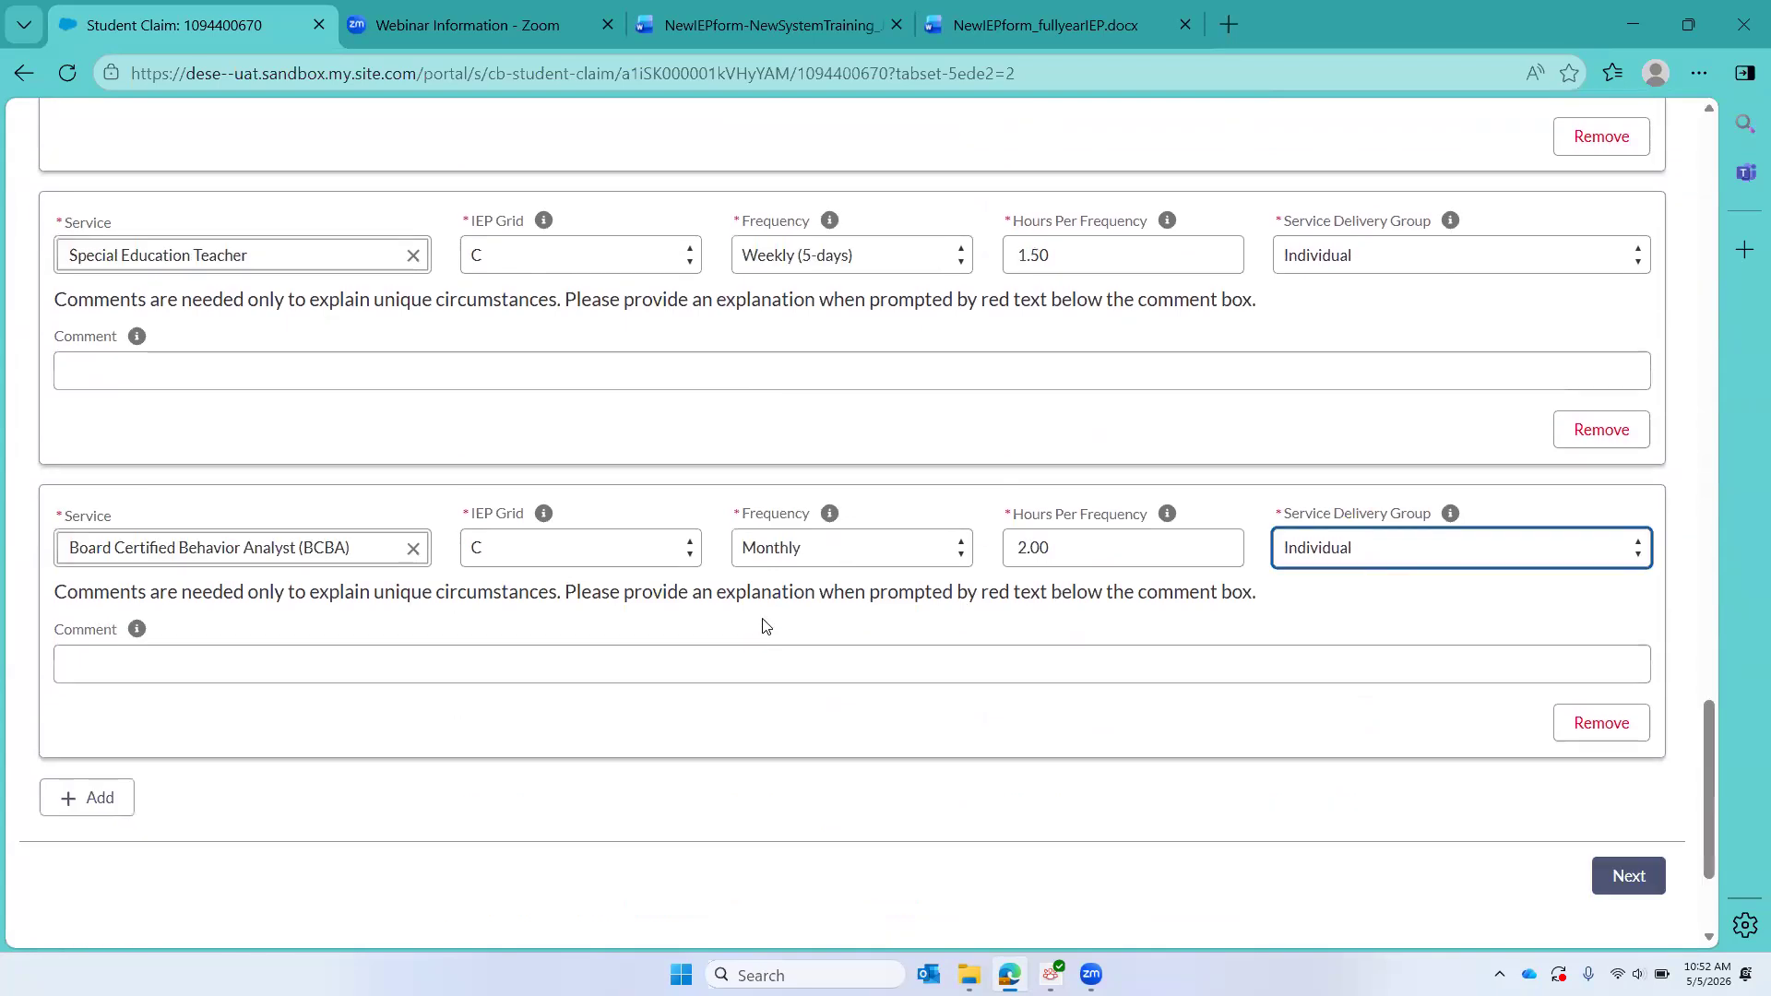
scroll(762, 626, down, 1)
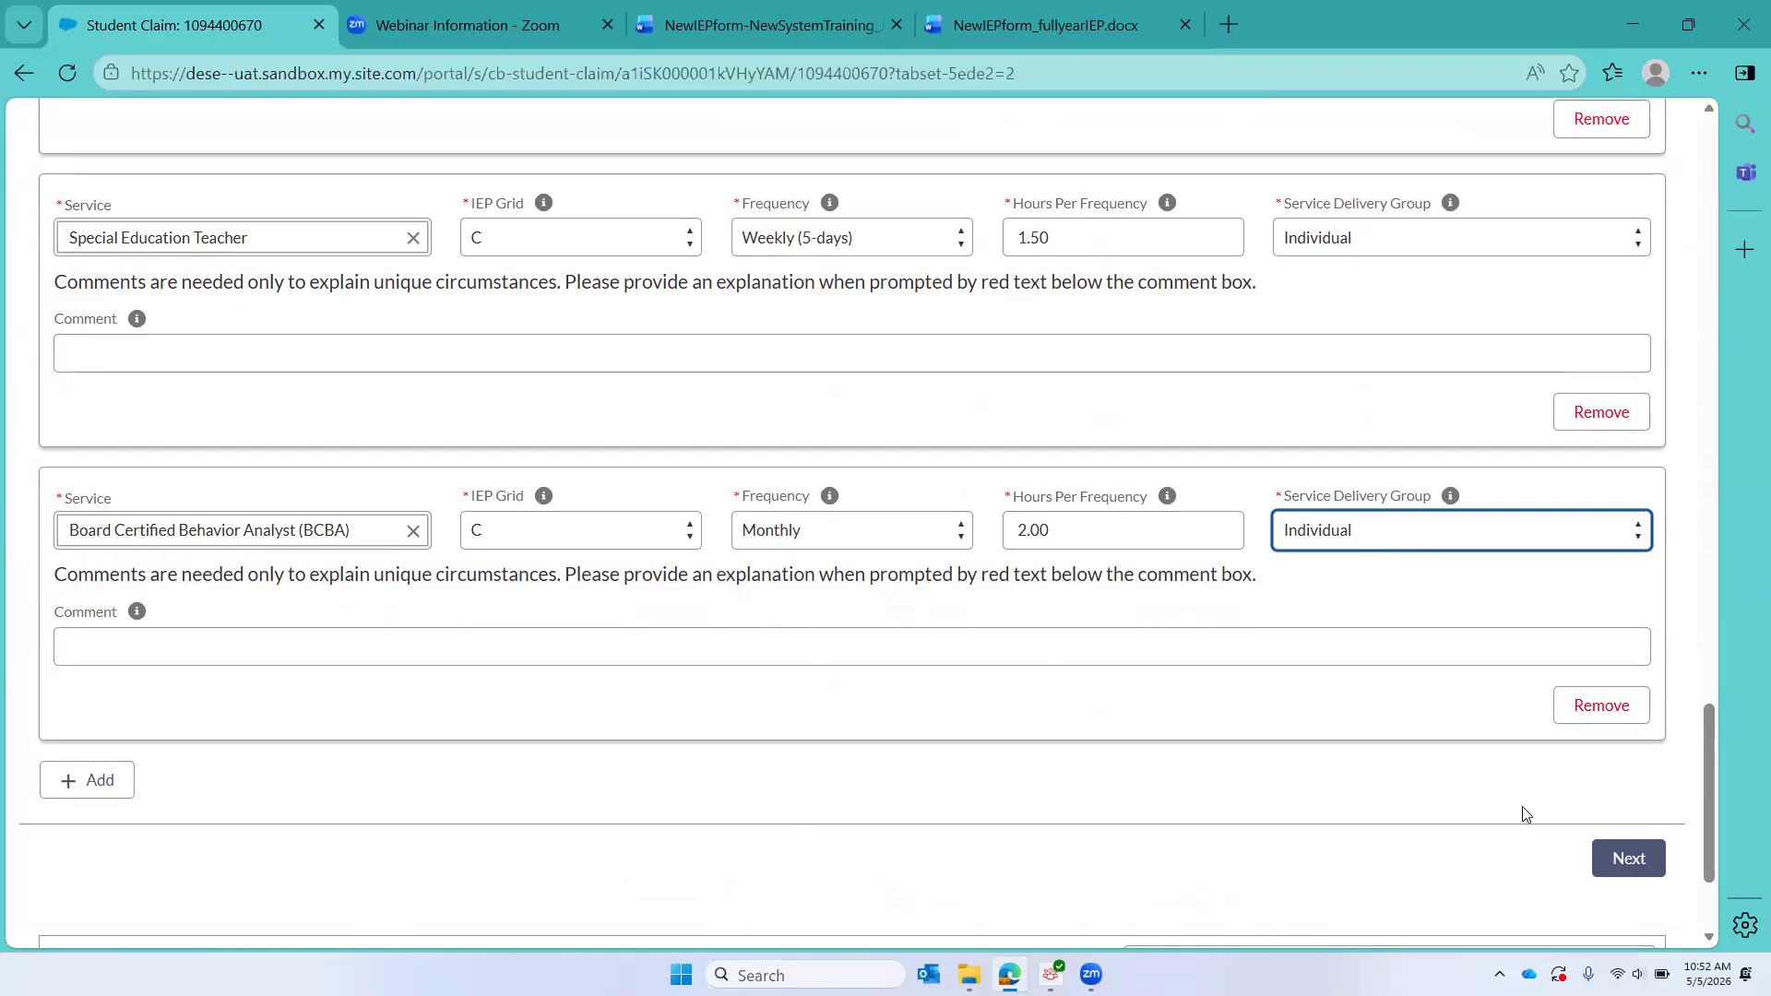
click(1628, 859)
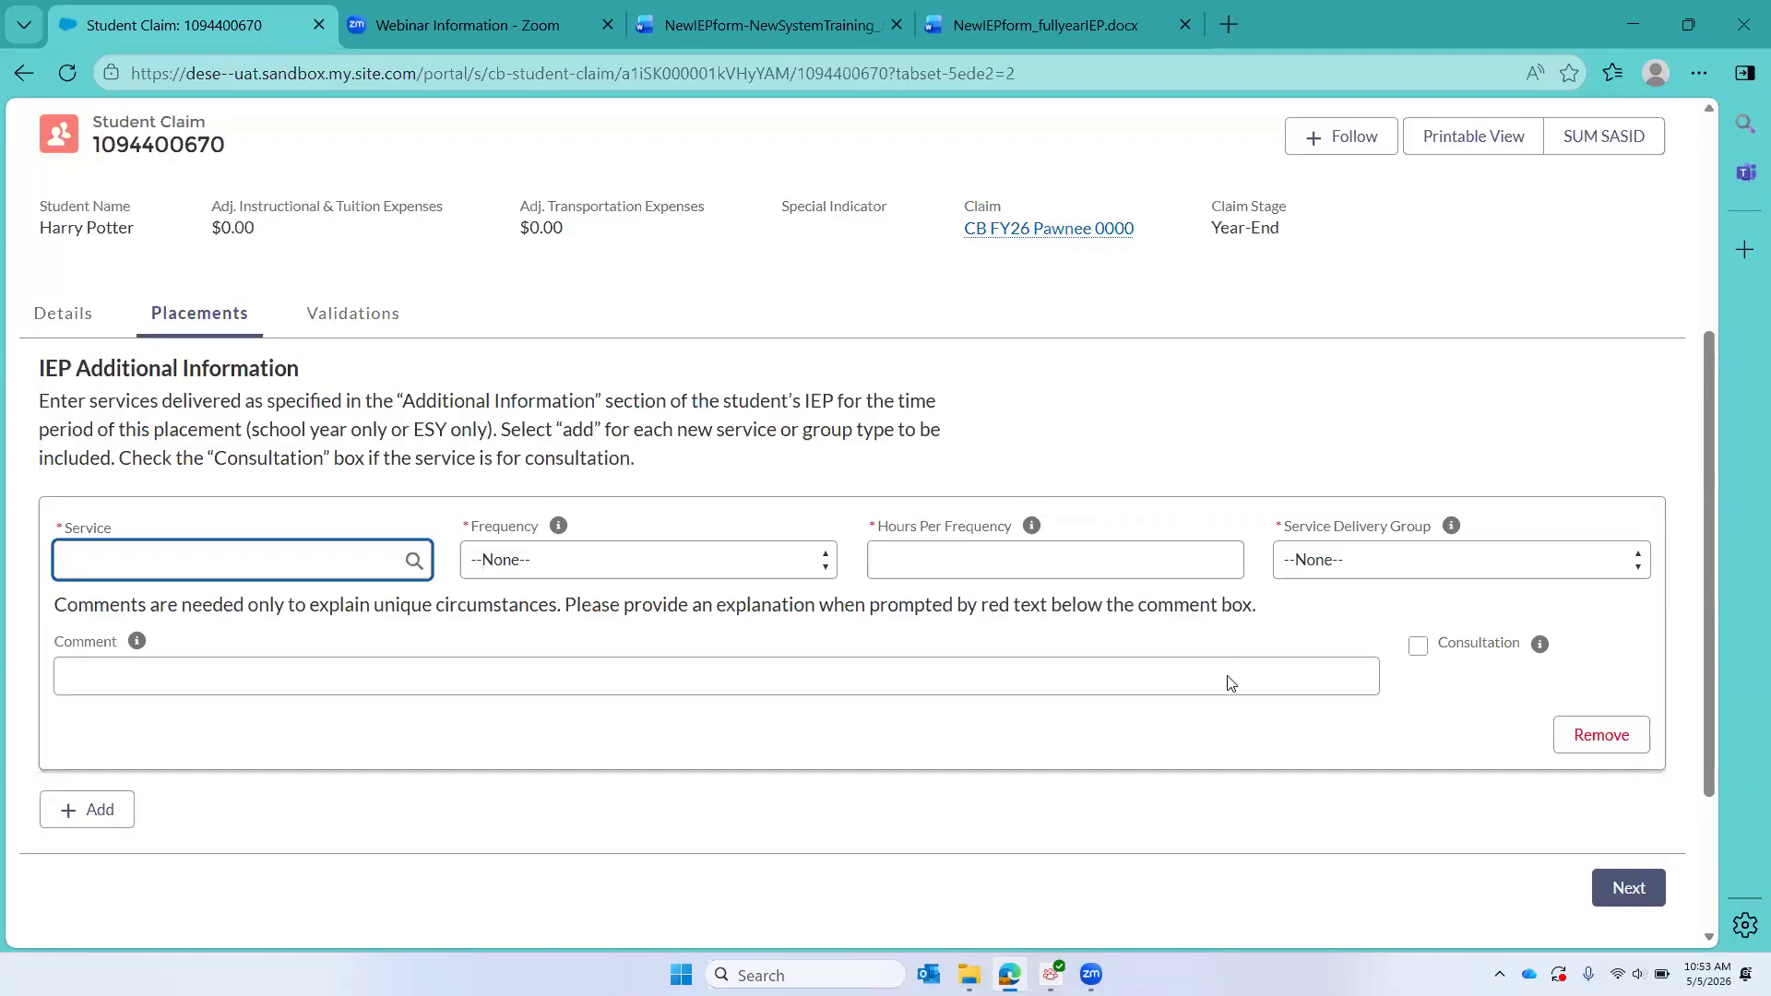
Step: Switch to the NewIEPform_fullyearIEP.docx document and find the service recorded in its Additional Information section
click(1031, 28)
scroll(548, 554, down, 10)
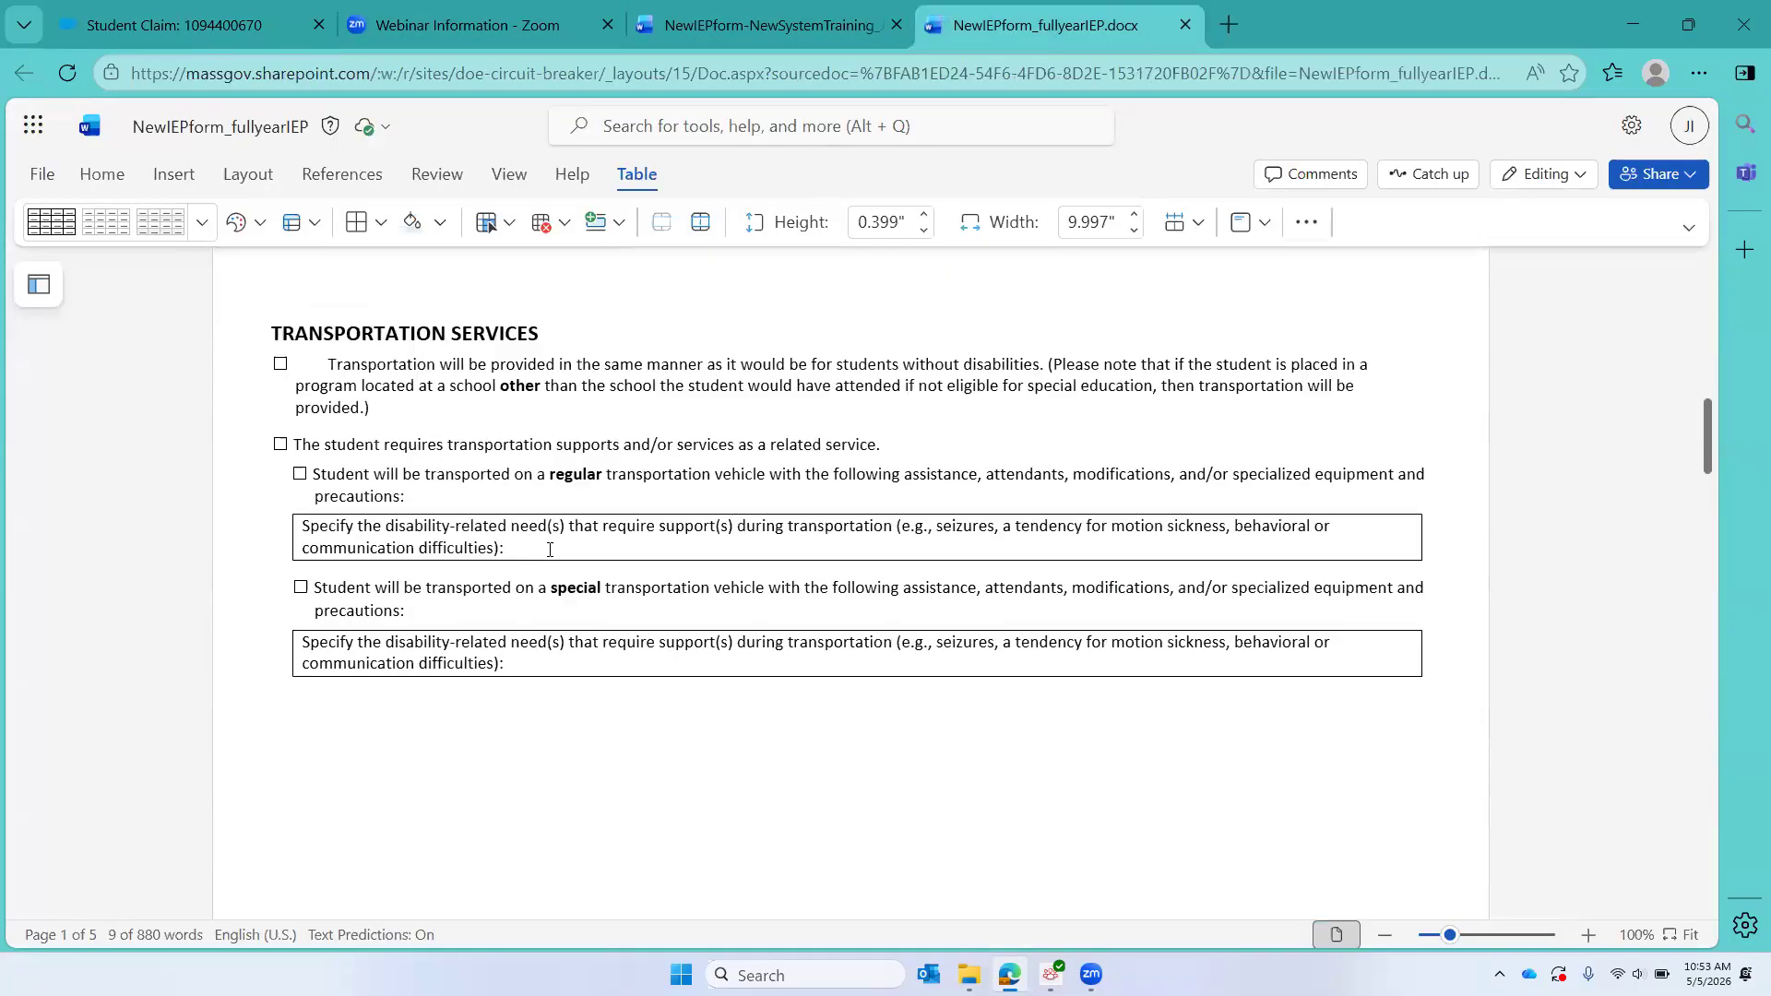
scroll(548, 554, down, 20)
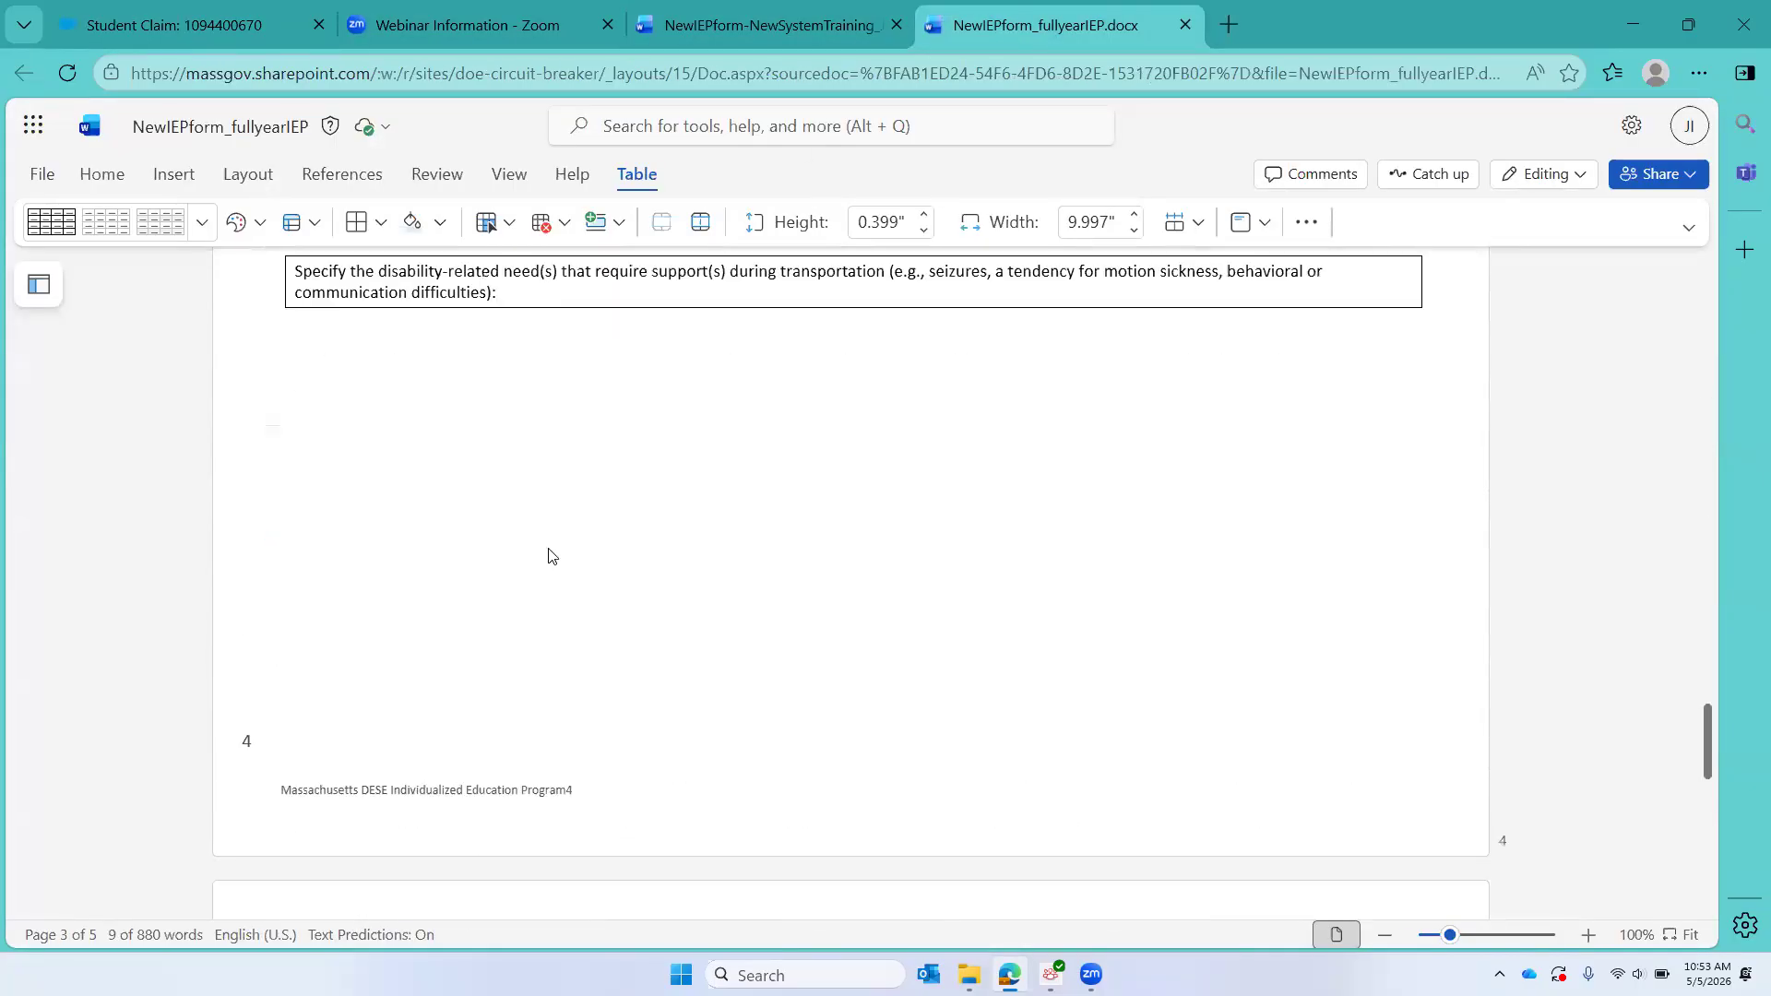
scroll(548, 554, down, 1)
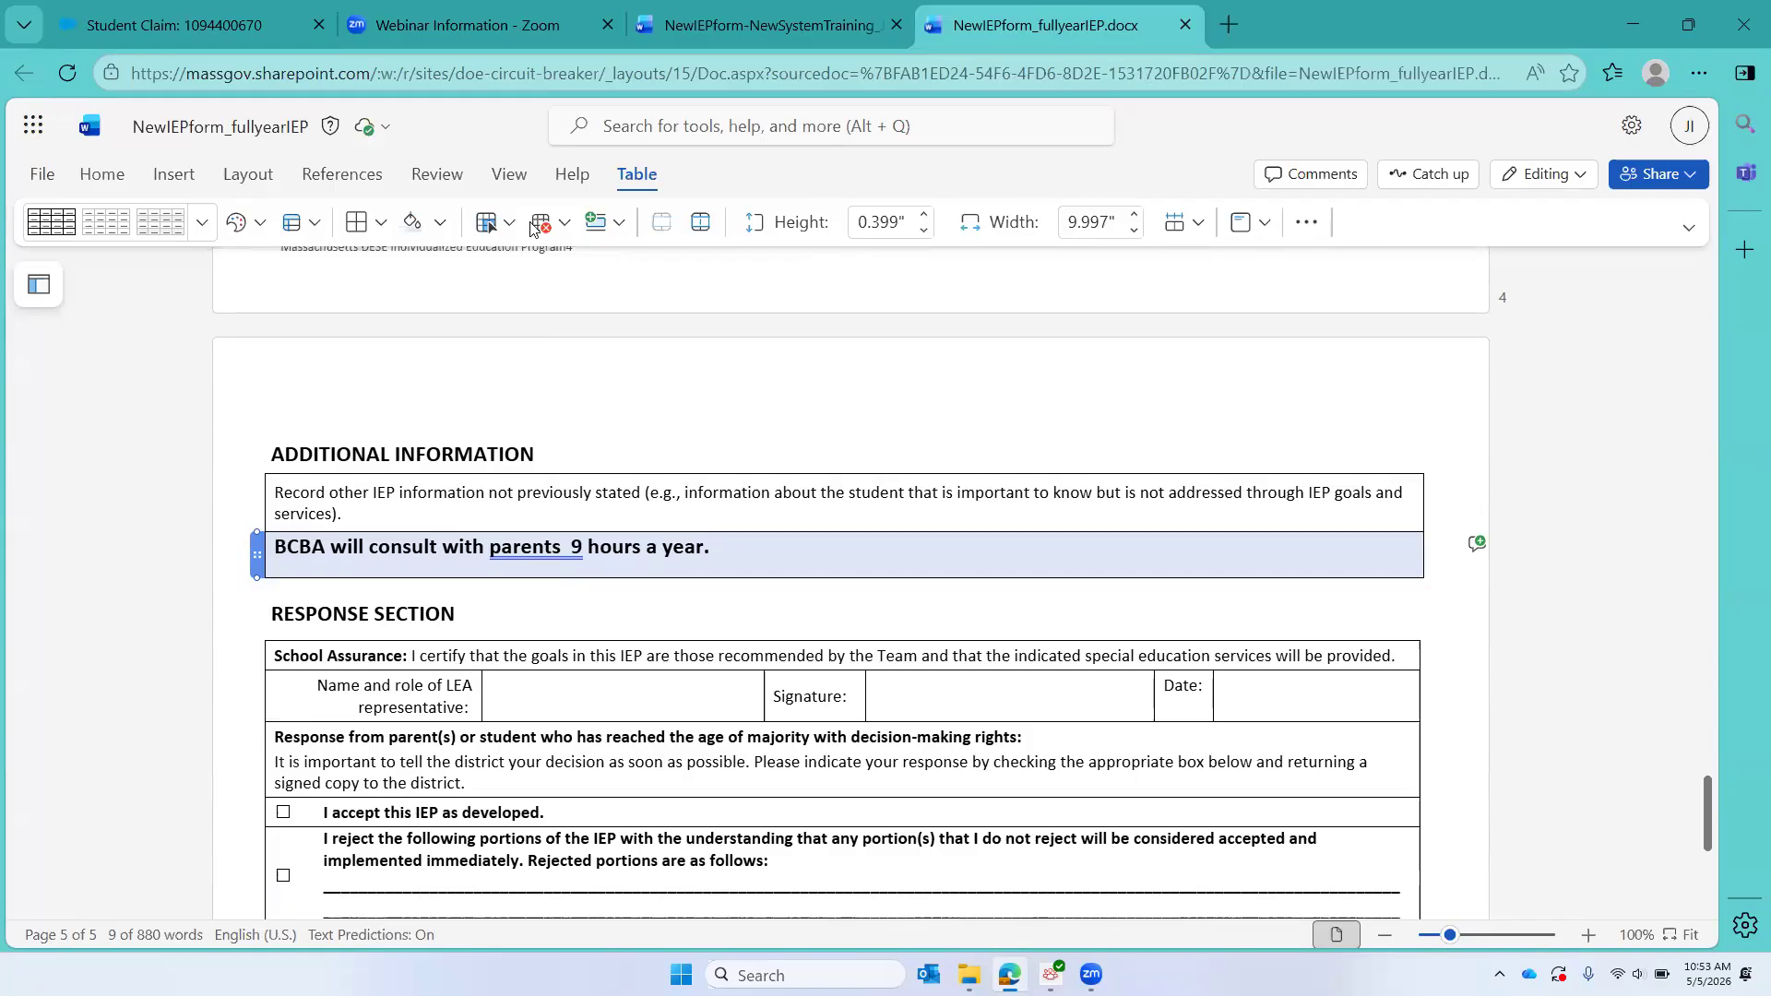
Step: Return to the student claim and choose Board Certified Behavior Analyst (BCBA) as the Additional Information service
click(175, 25)
click(120, 552)
text(B)
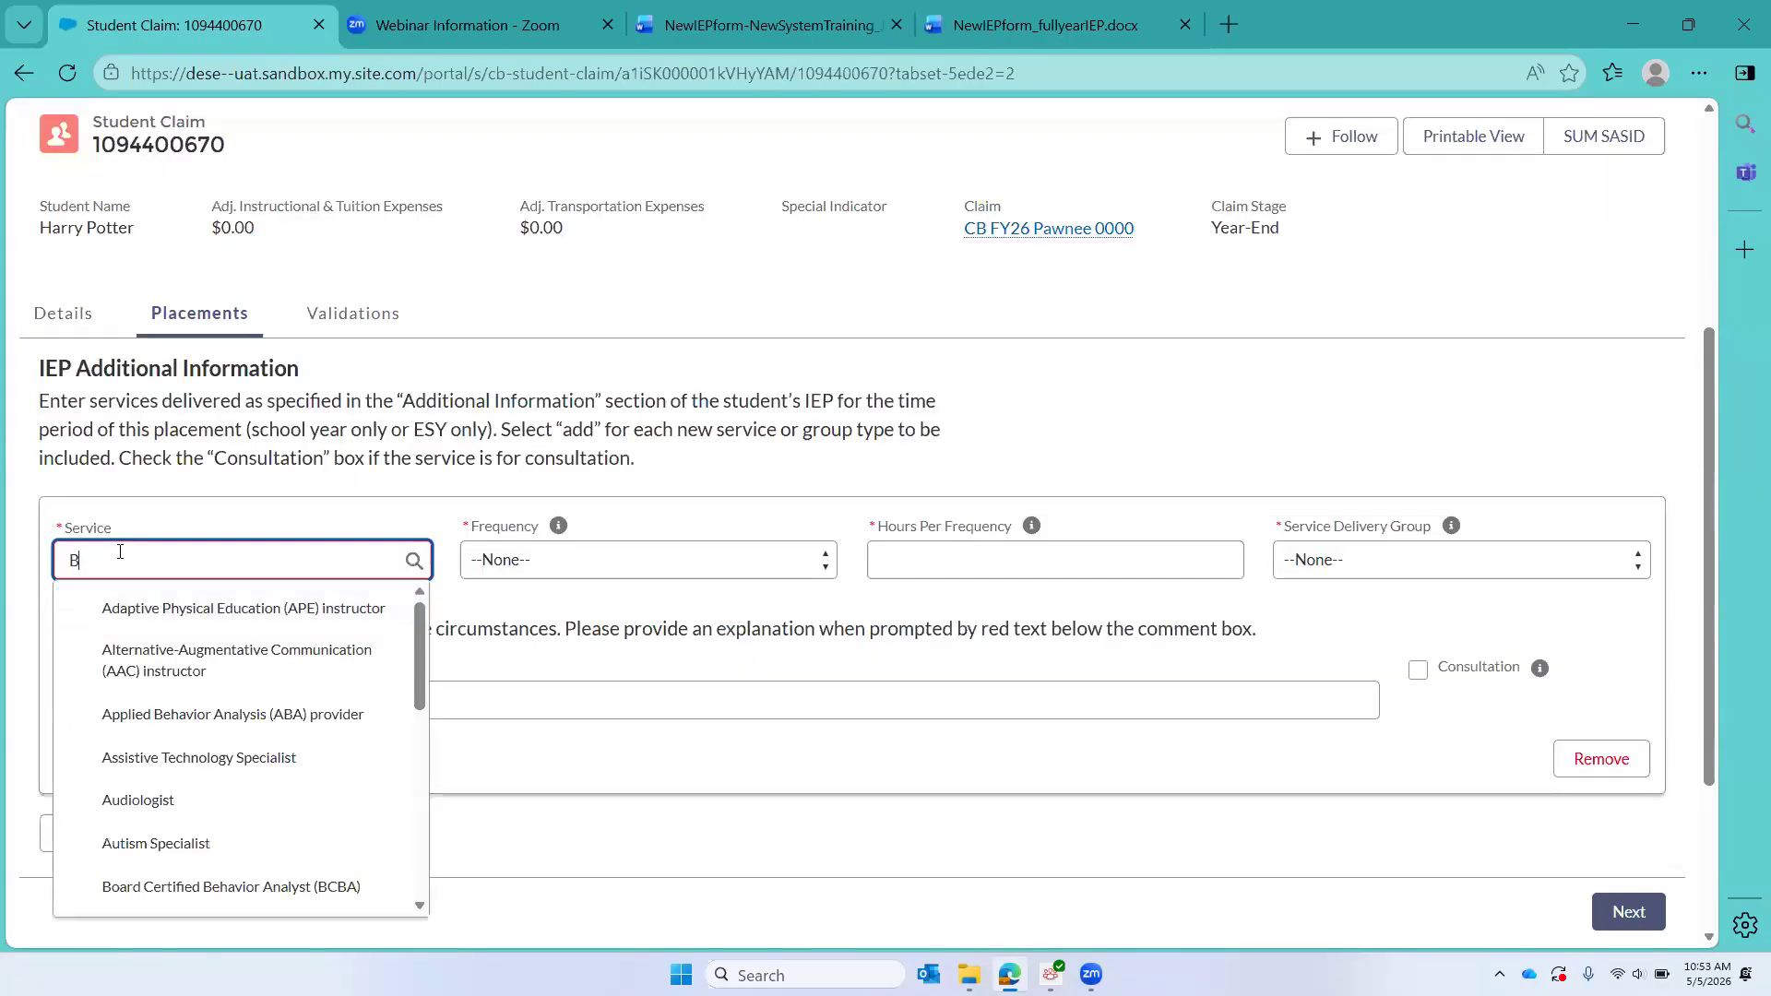
text(CBA)
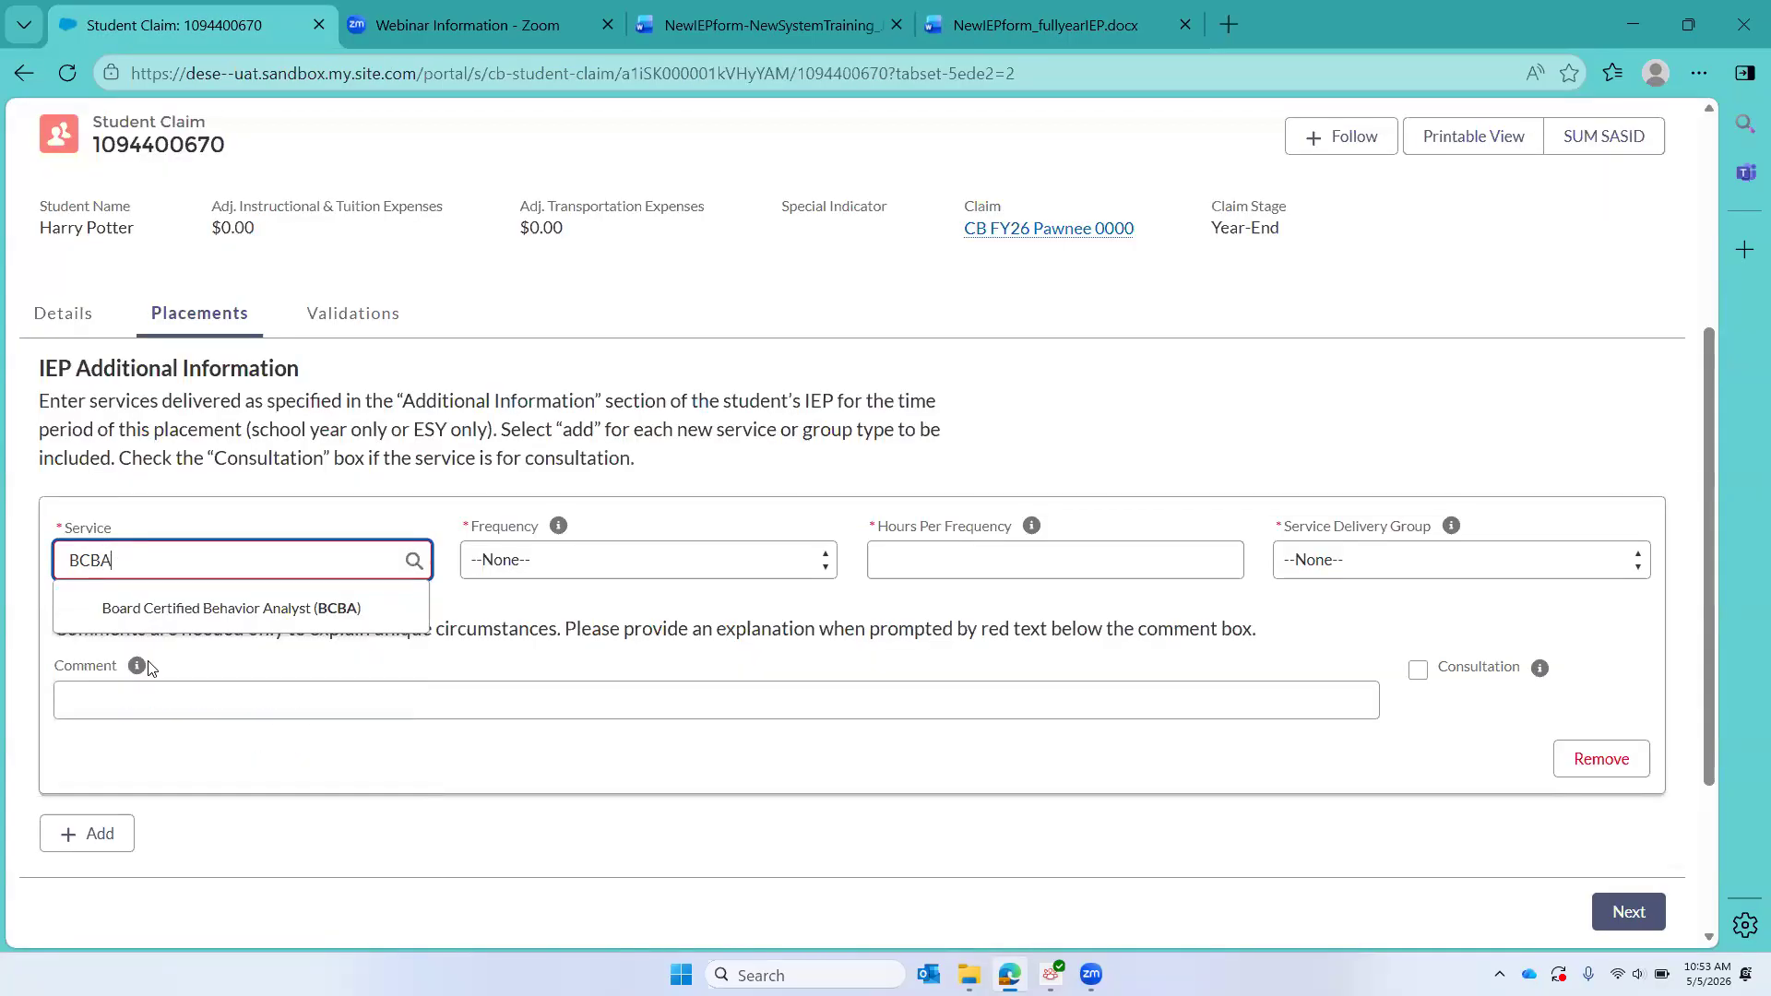
click(189, 607)
Step: Set the Additional Information BCBA service to a School Year frequency, 9.00 hours per frequency, and Individual delivery
click(526, 560)
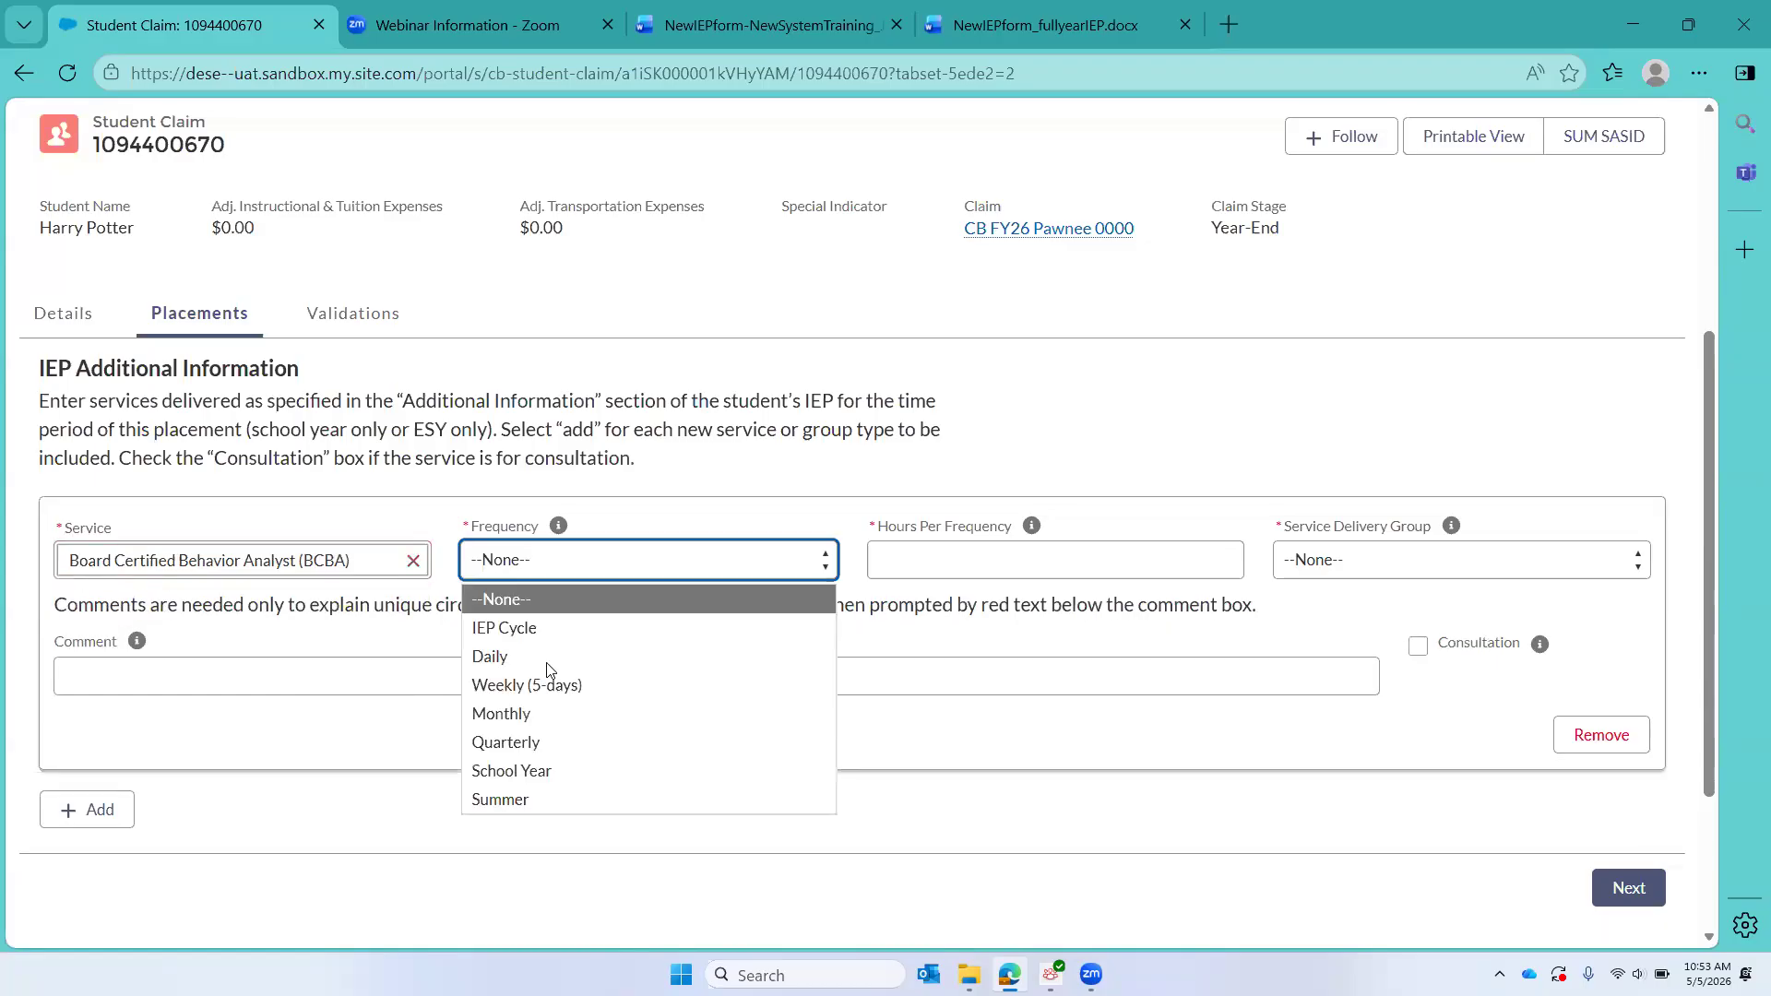
click(529, 768)
click(931, 569)
text(9)
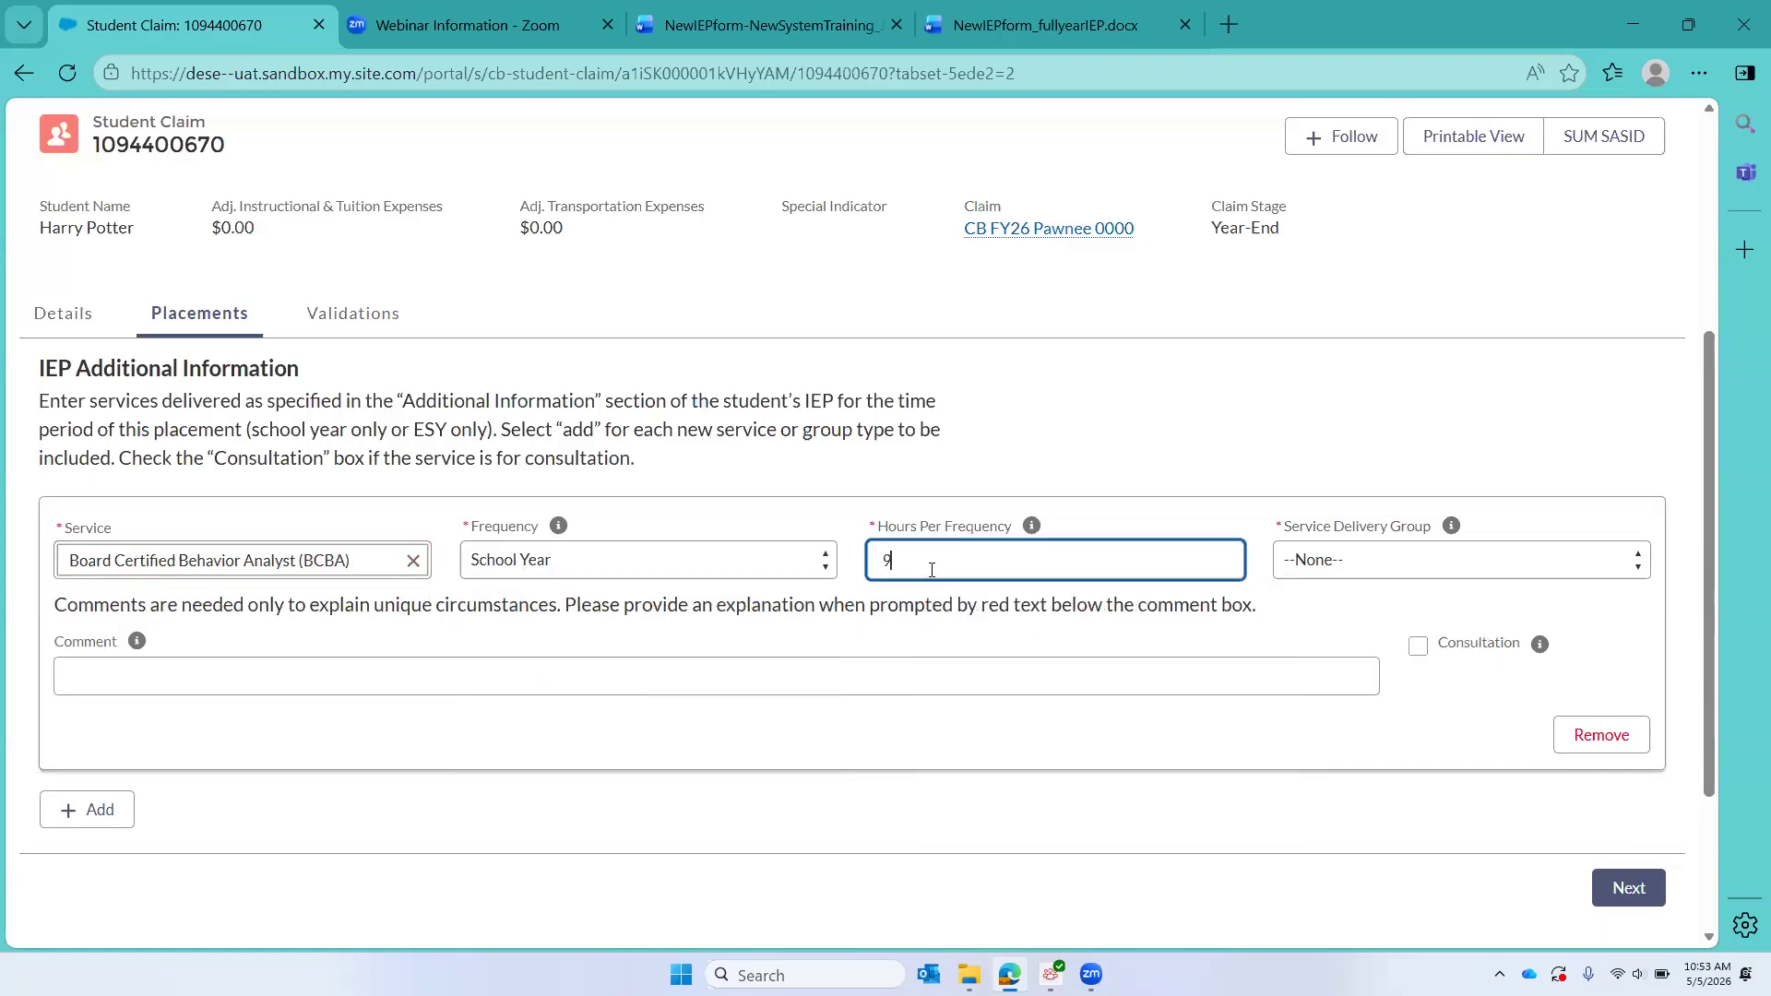
click(1393, 564)
click(1341, 627)
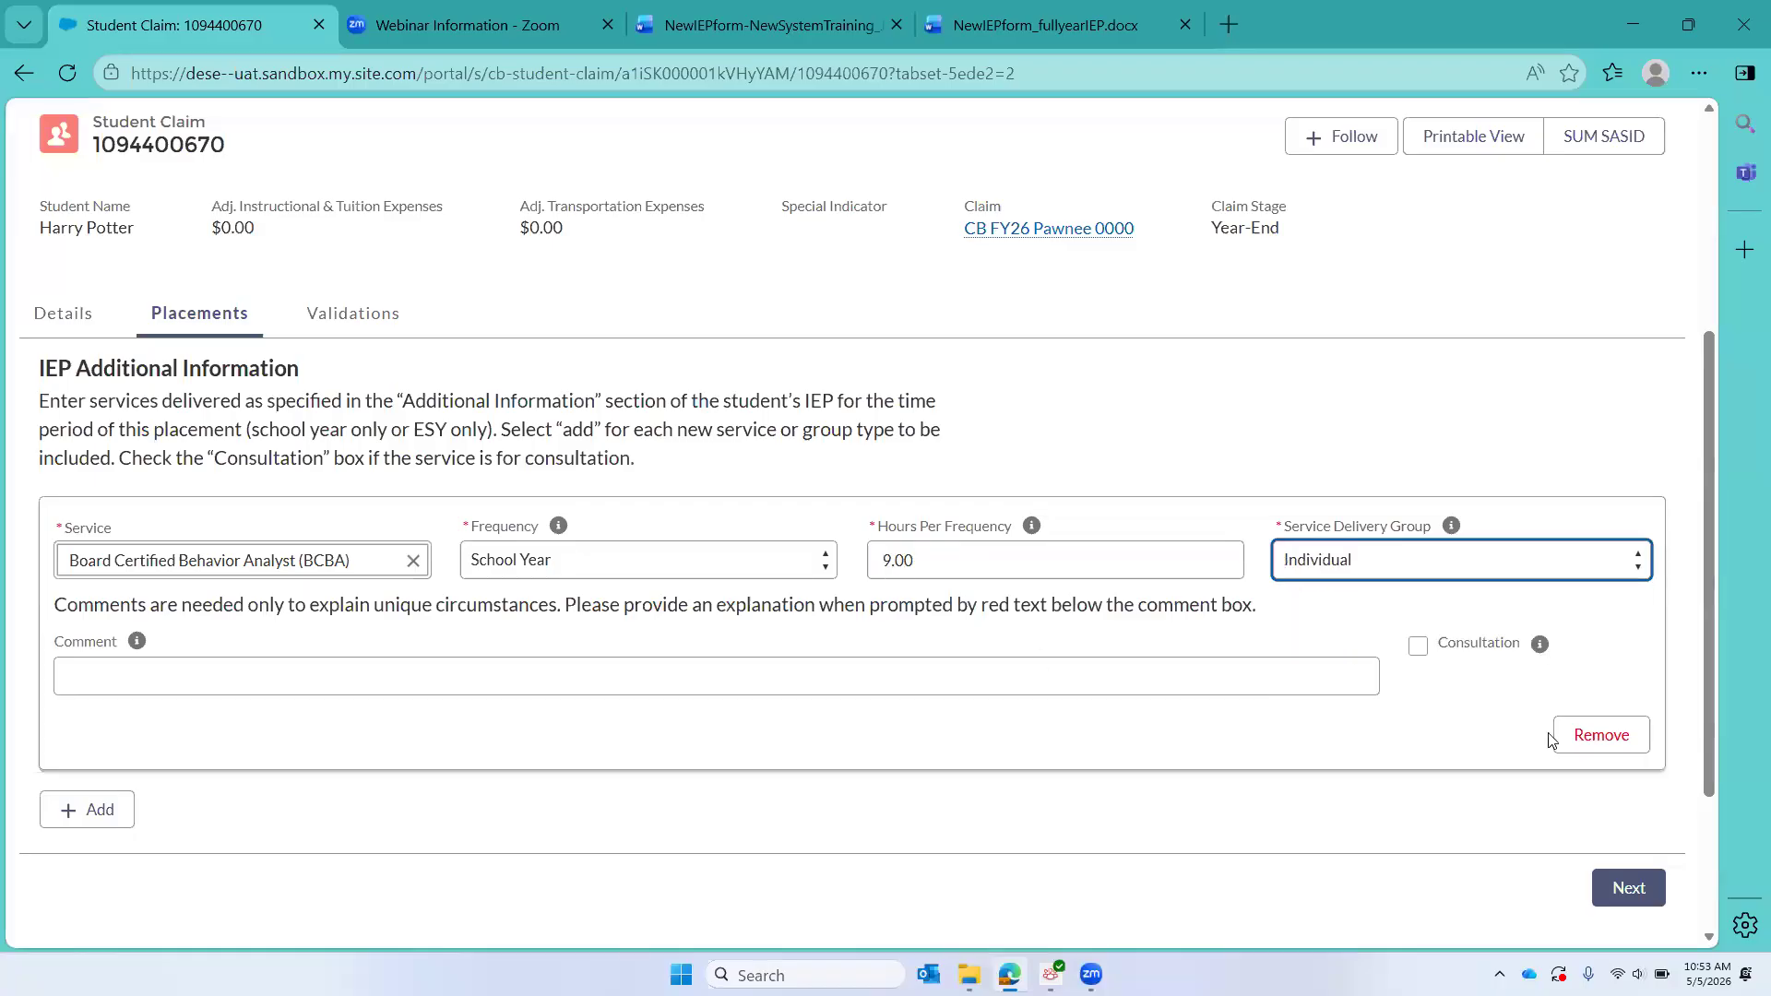
Step: Mark the BCBA service as Consultation, create the placement, and look over its summary of services claimed
click(1419, 648)
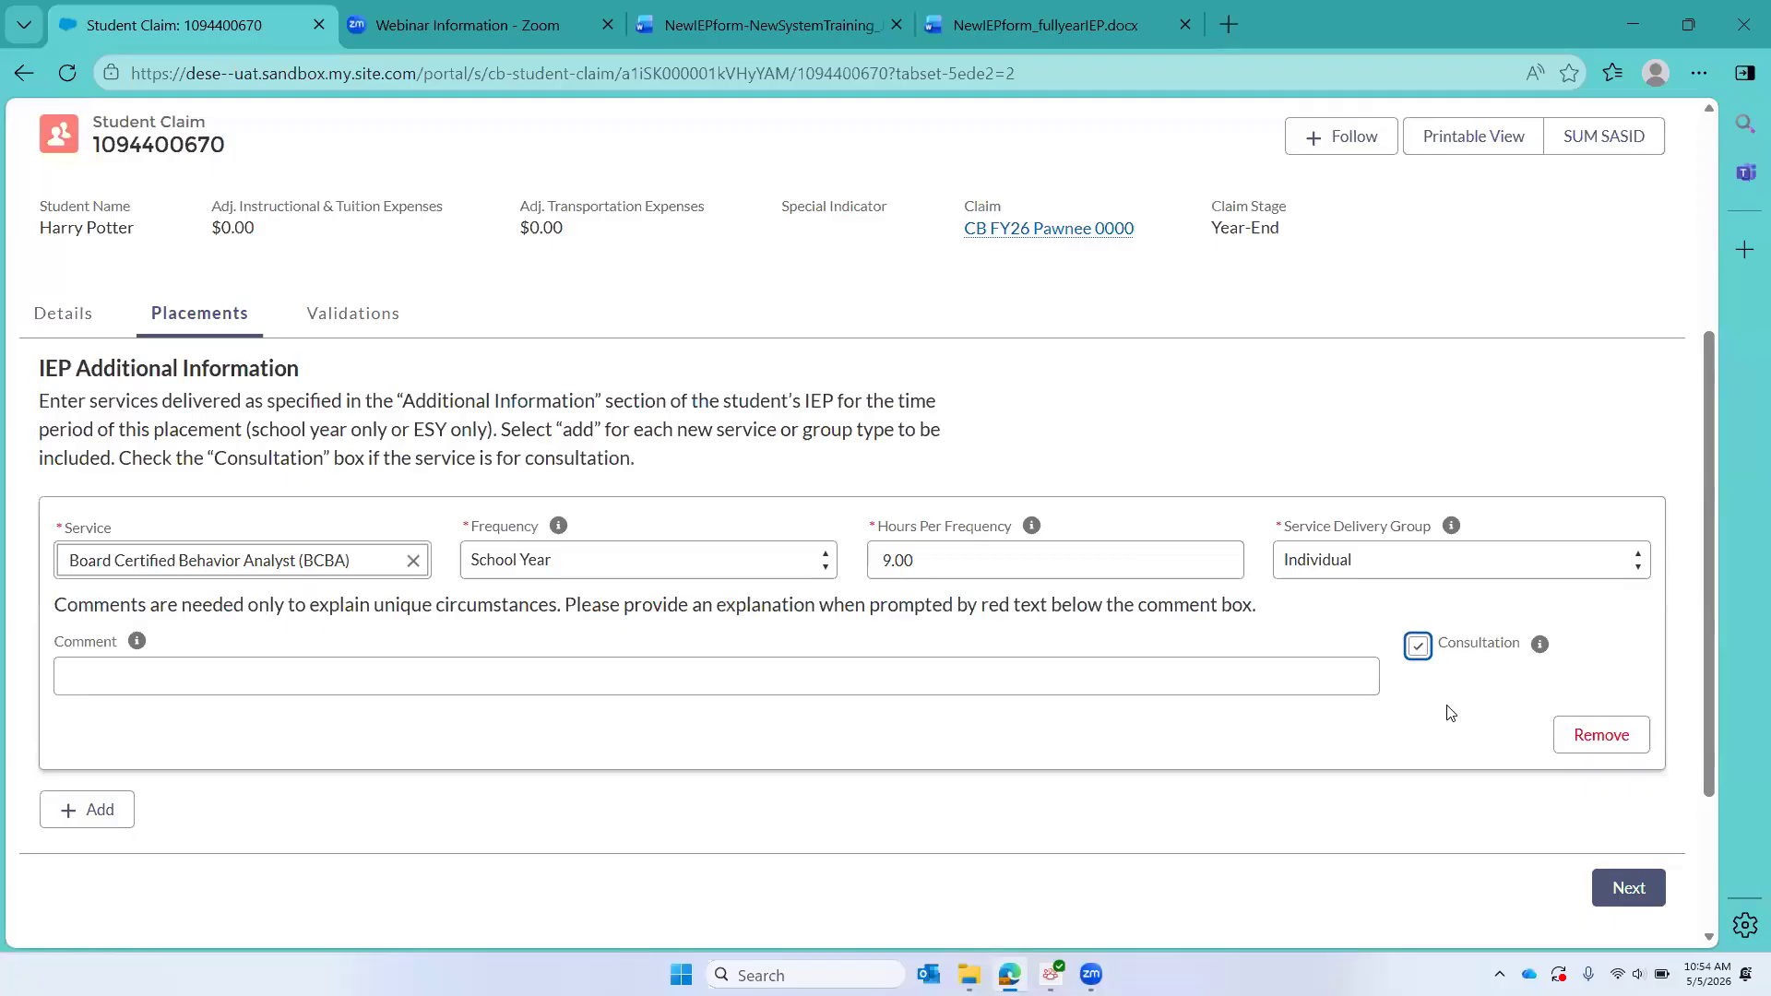
click(1632, 891)
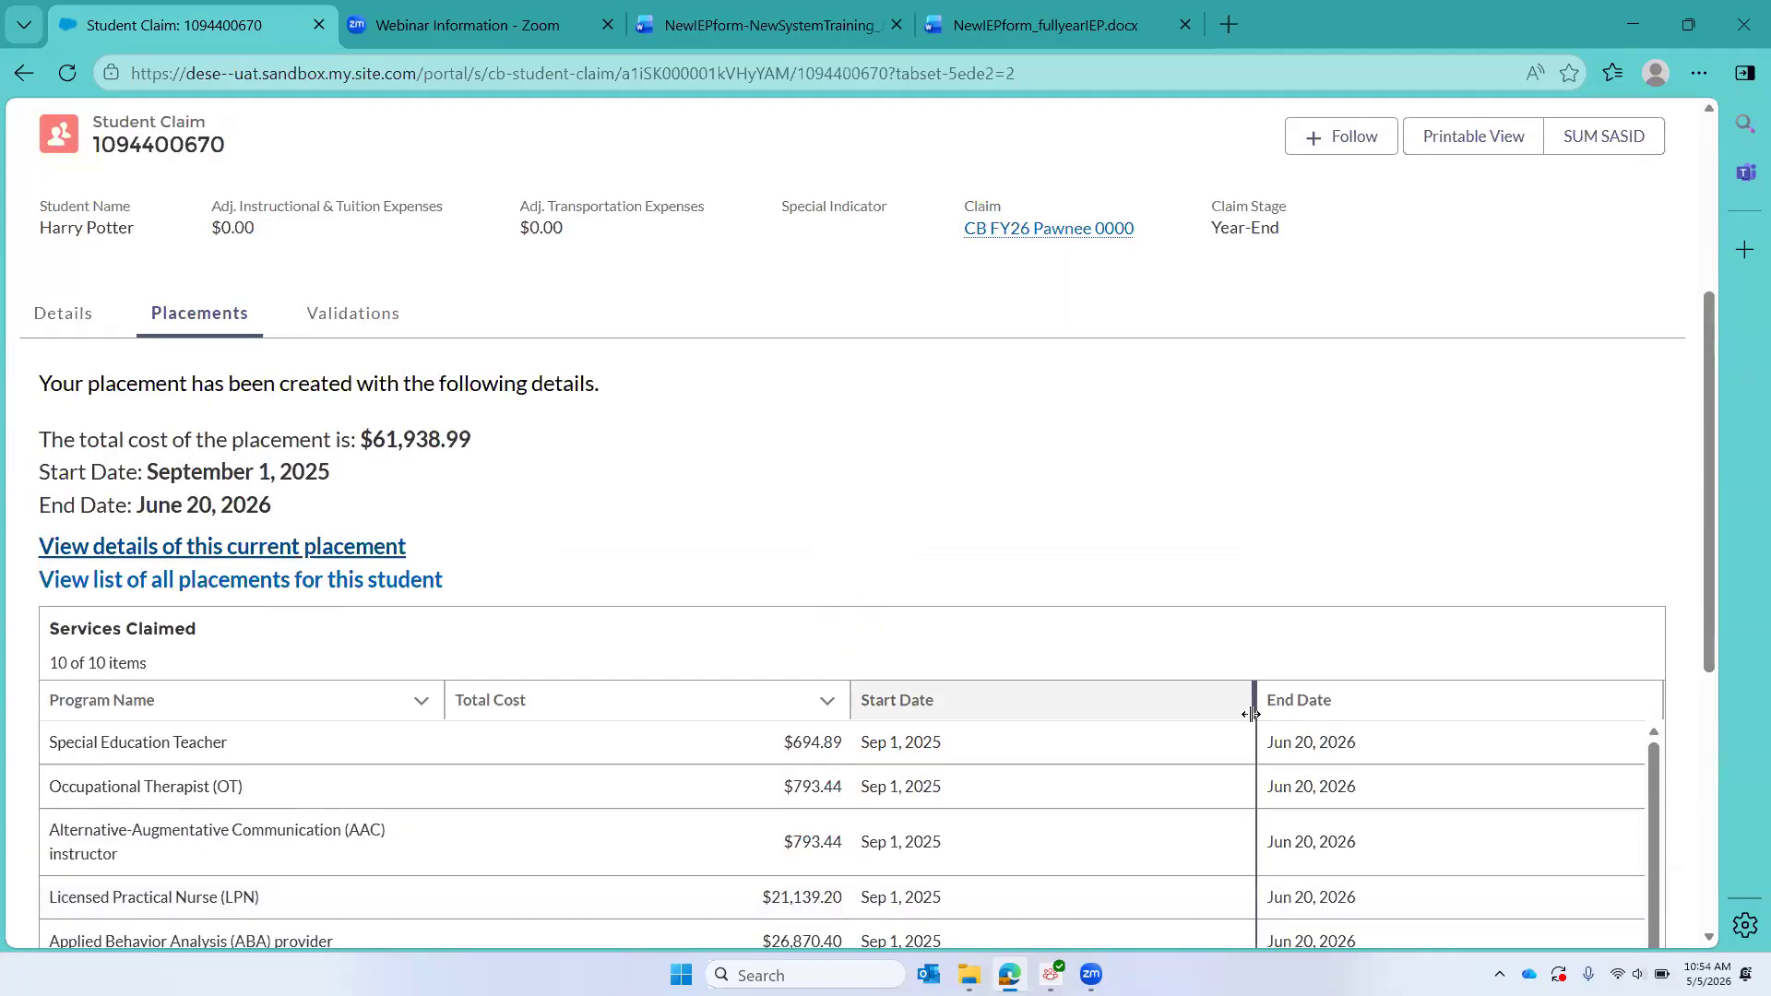
scroll(1556, 777, down, 1)
scroll(1555, 777, up, 1)
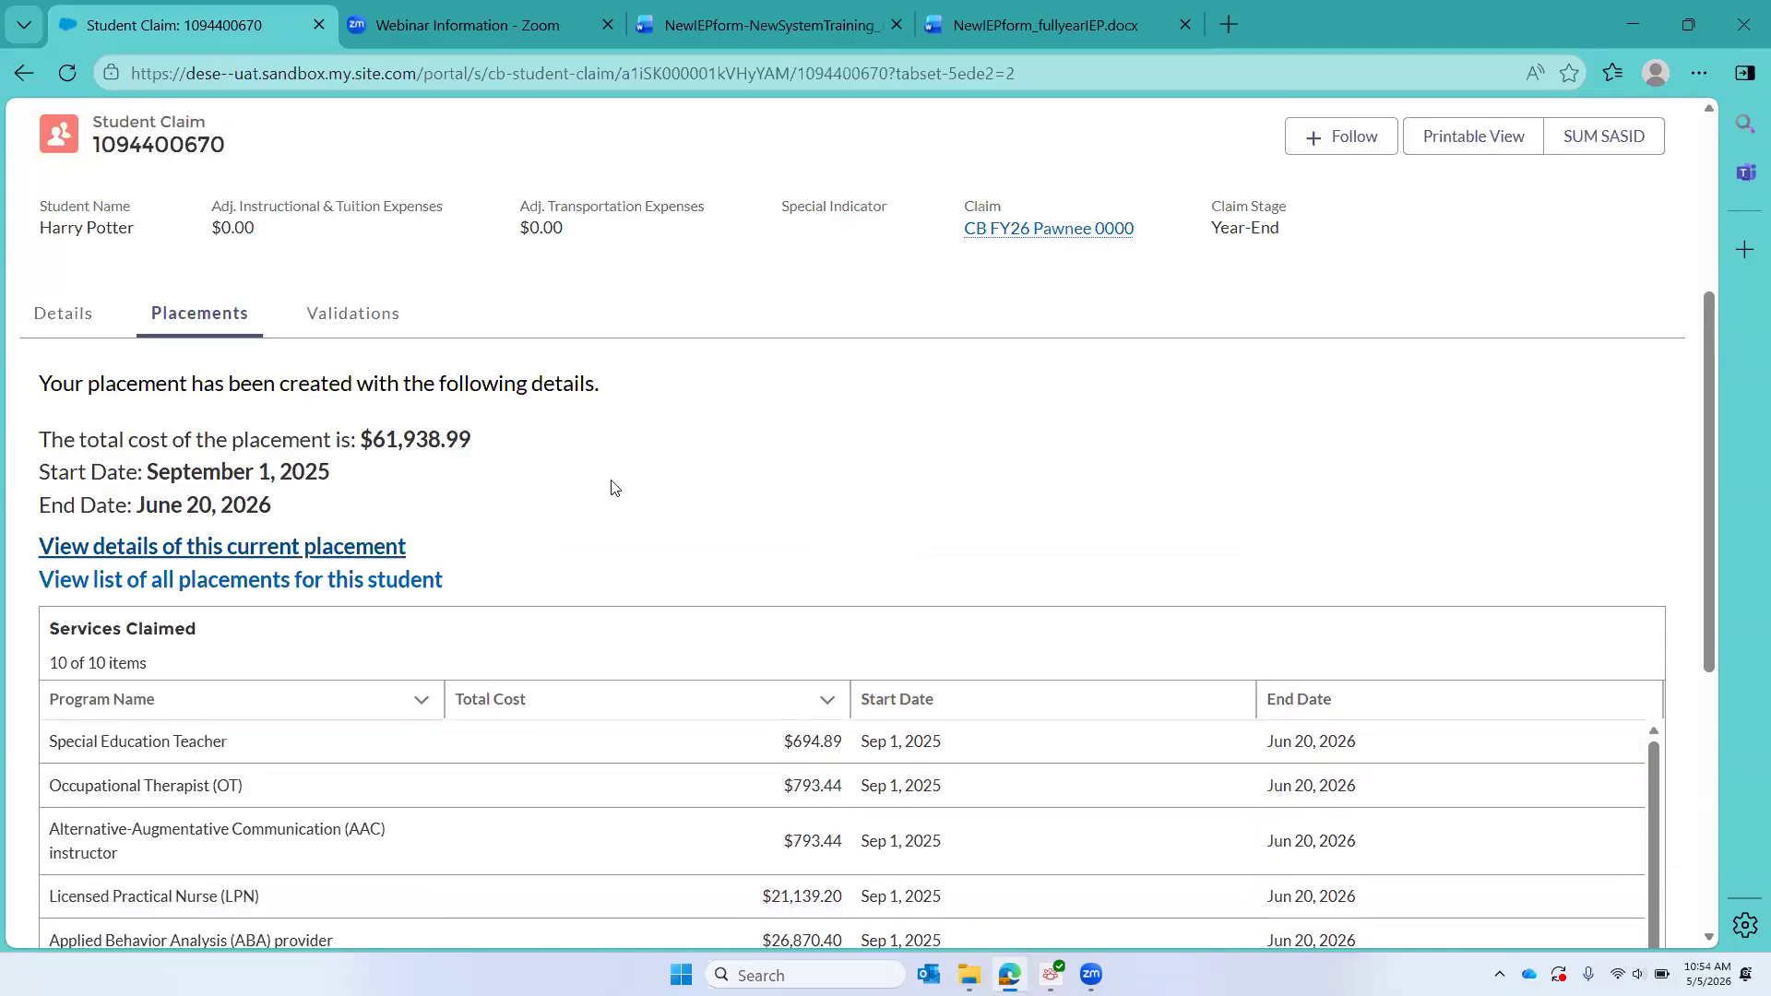
Step: Open the student claim's details, look through them, and reload the page to refresh the claim's expenses
click(57, 316)
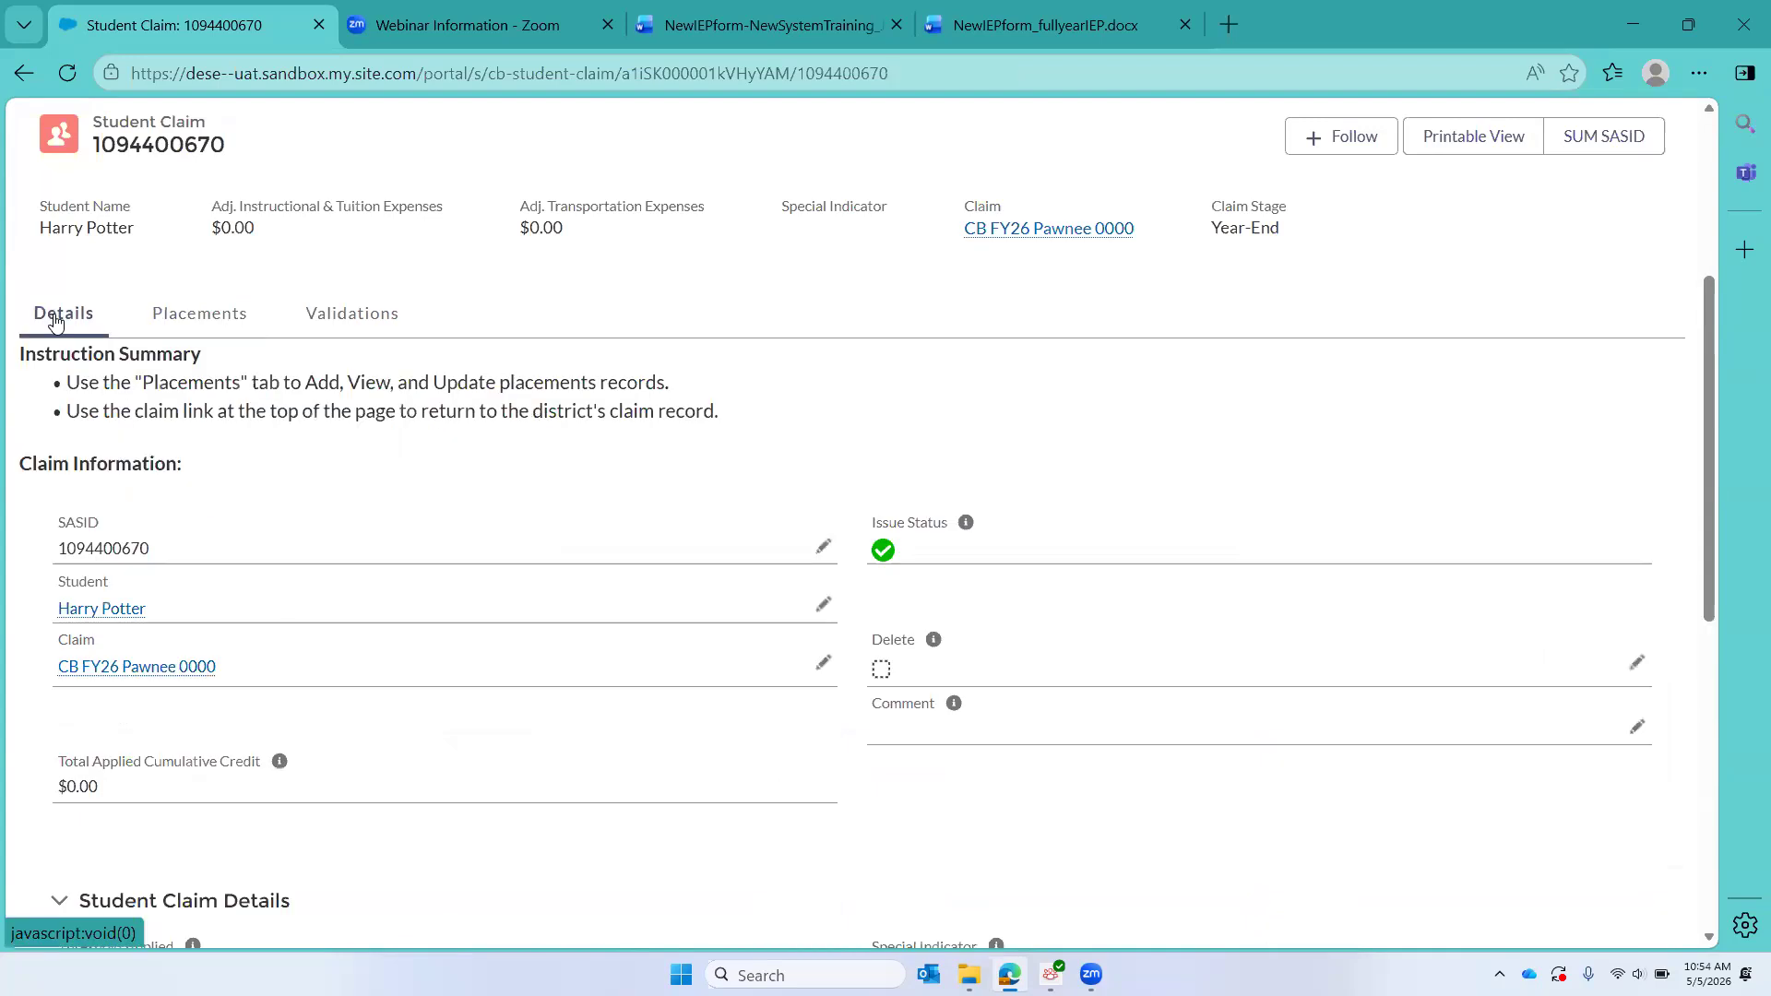
scroll(398, 496, down, 4)
scroll(398, 492, down, 1)
scroll(397, 493, up, 4)
click(72, 74)
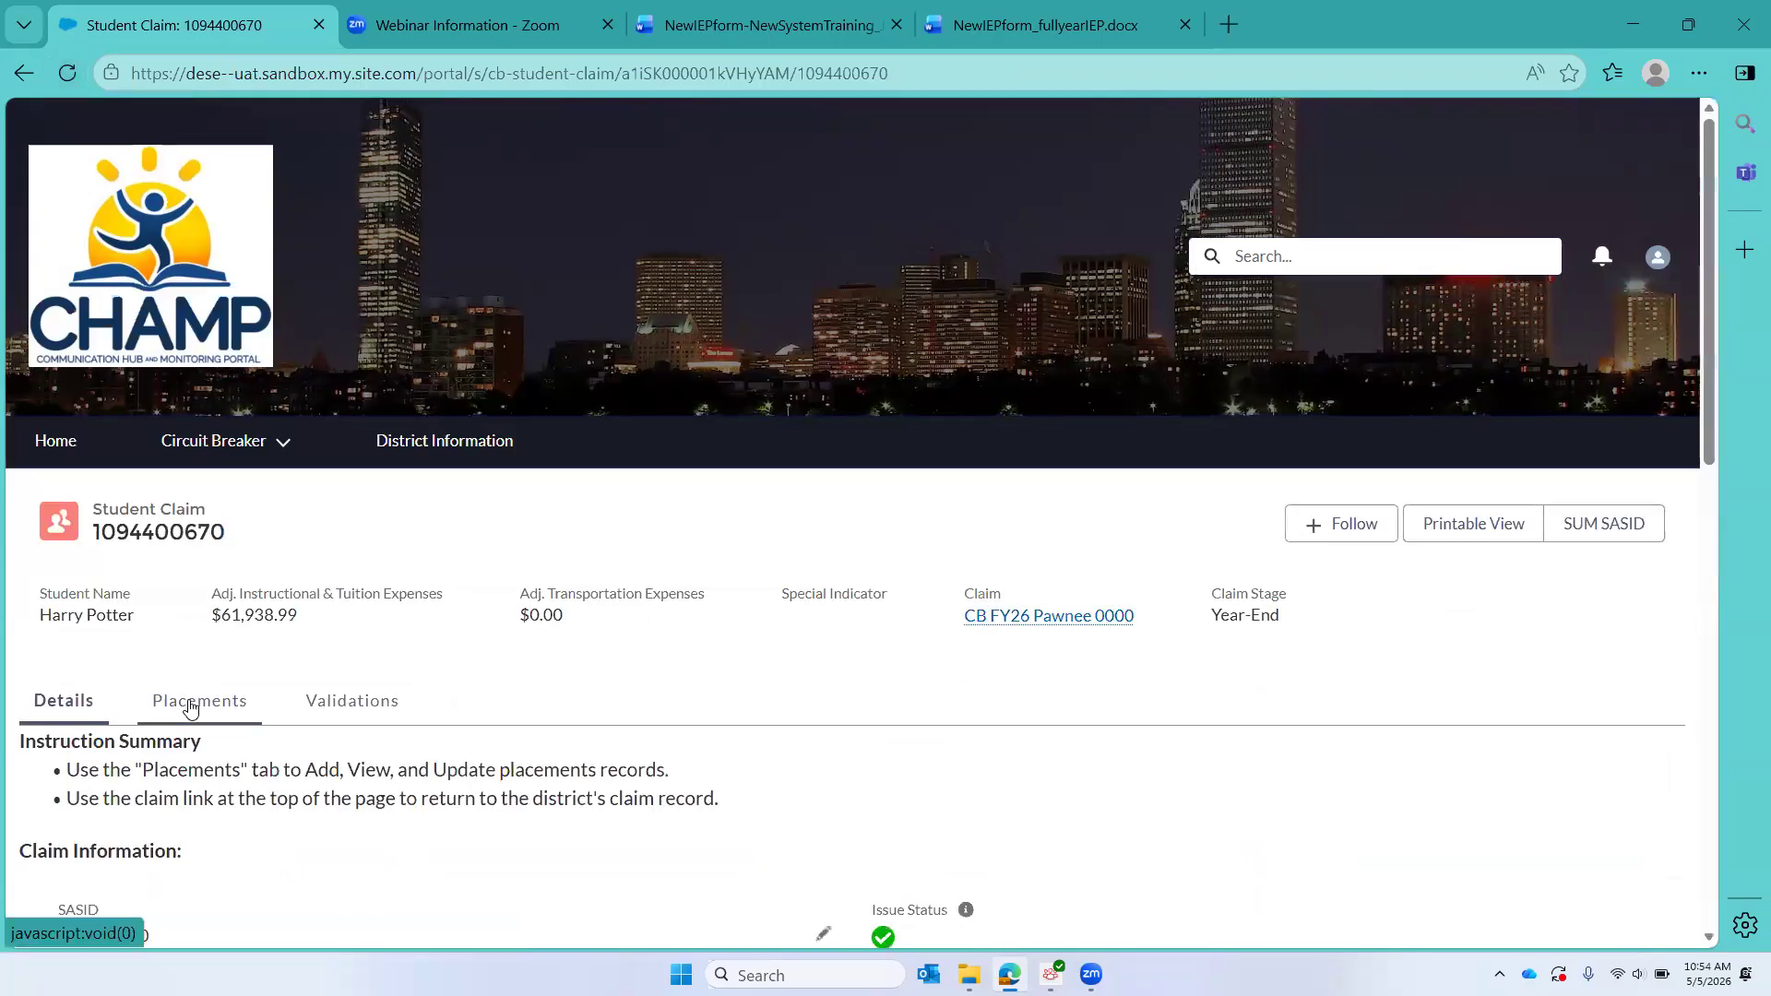
Step: Open the new In-District placement record from the claim's placements and review its dates, costs and placement details
click(191, 710)
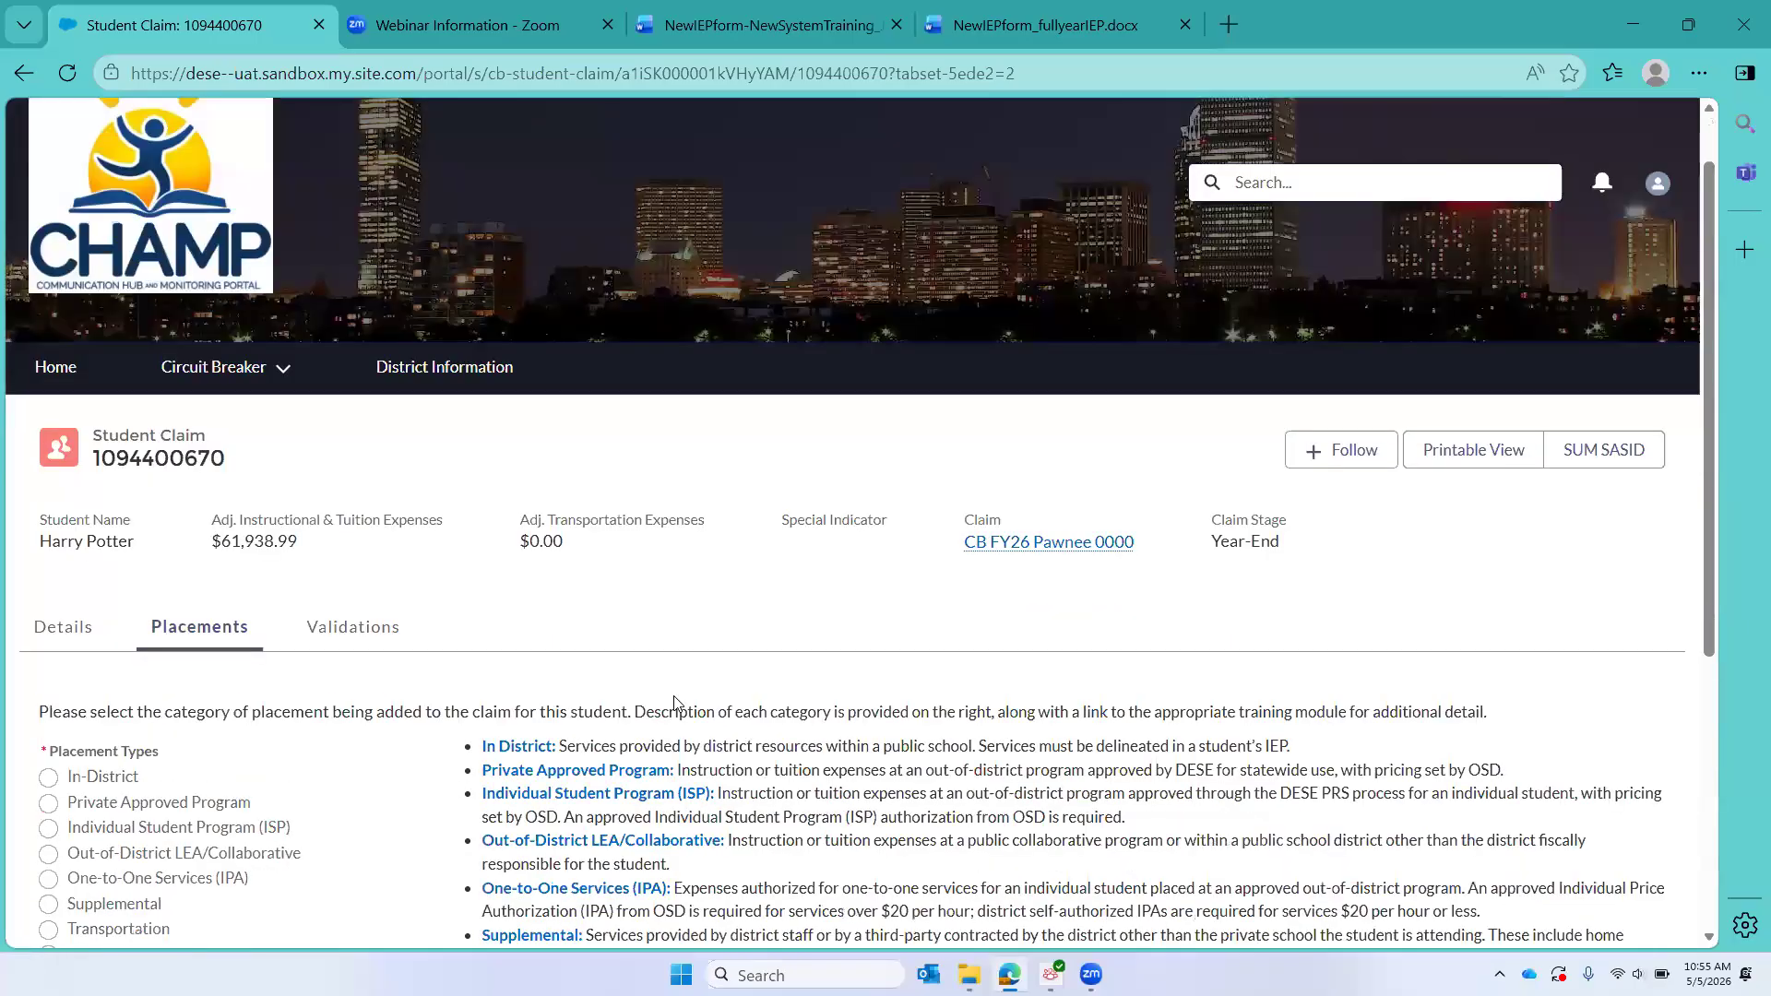
scroll(675, 704, down, 5)
click(101, 880)
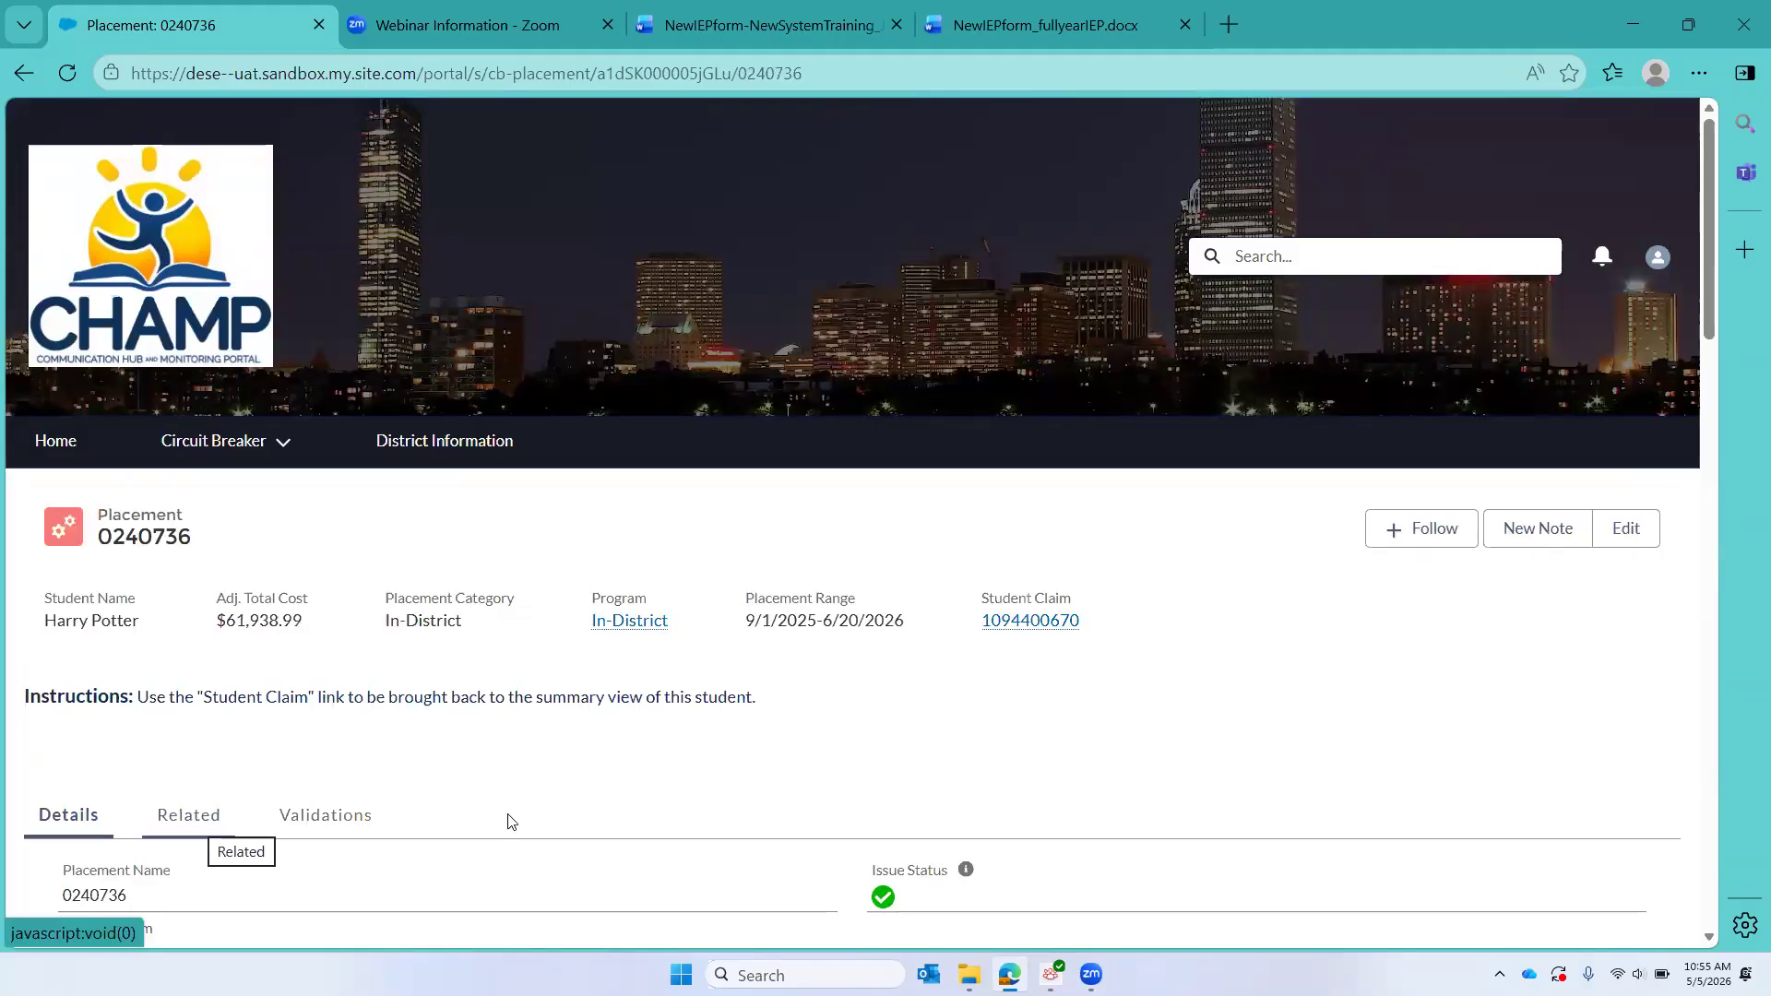
scroll(506, 821, down, 5)
scroll(510, 822, down, 3)
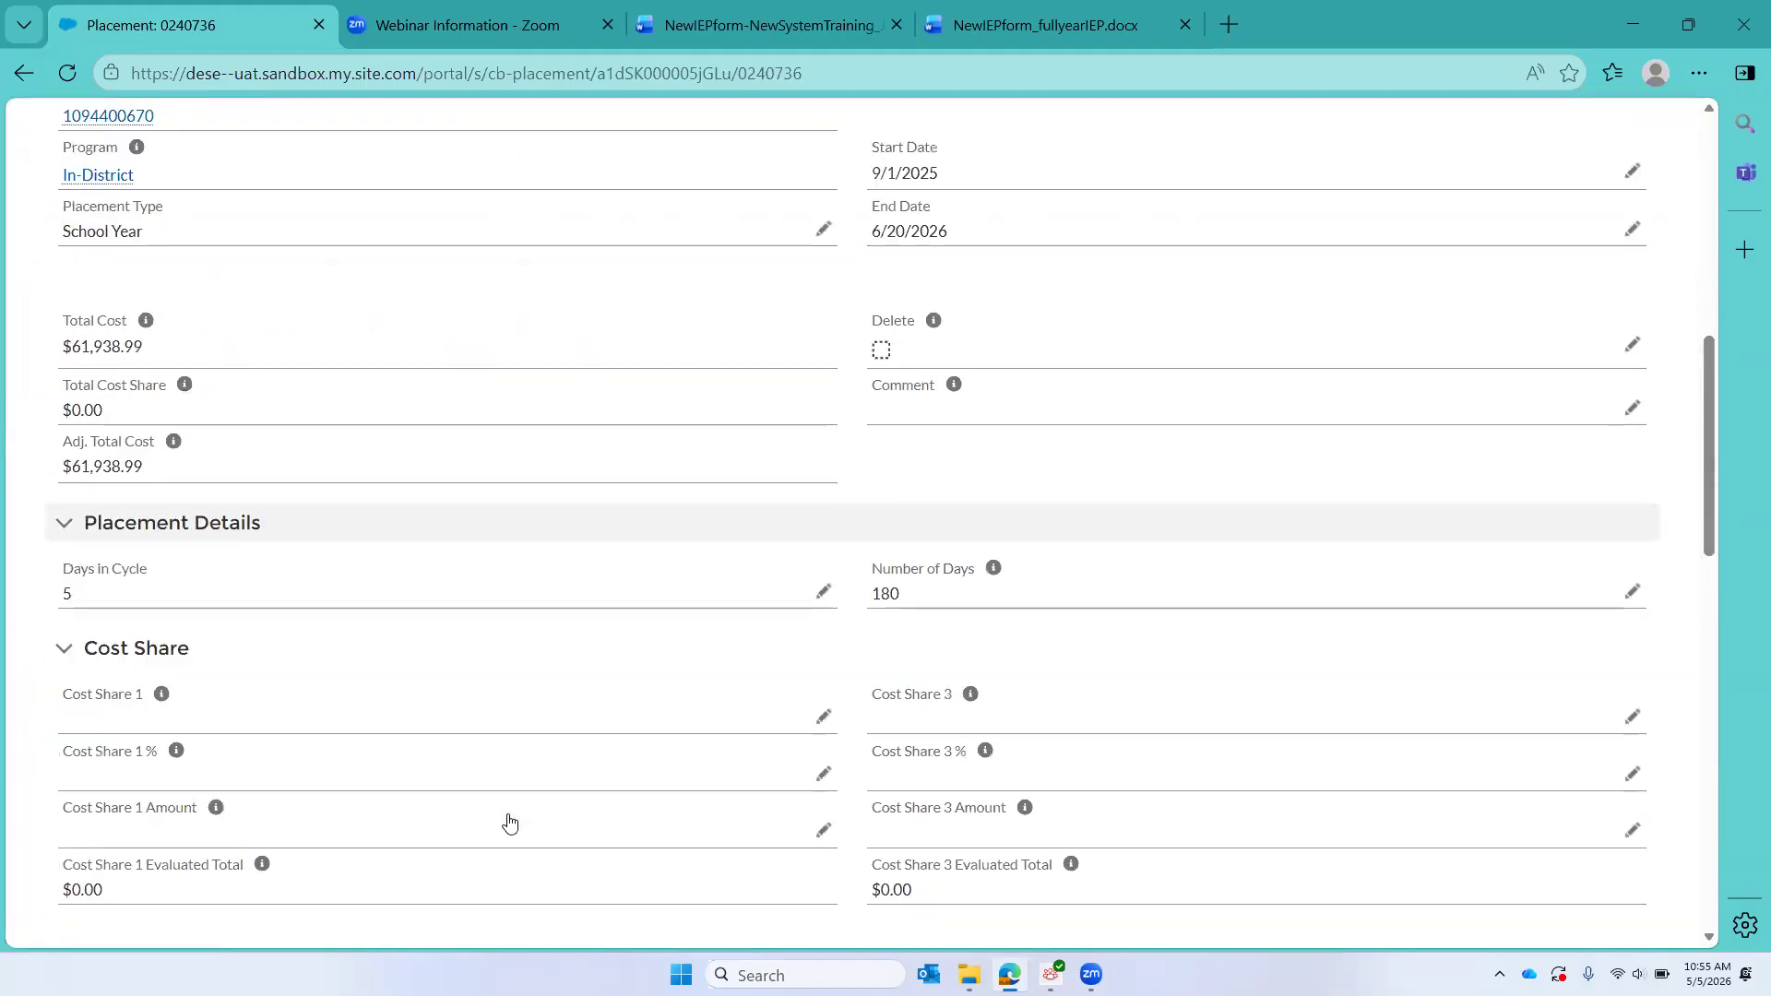
scroll(511, 823, up, 2)
scroll(510, 822, up, 1)
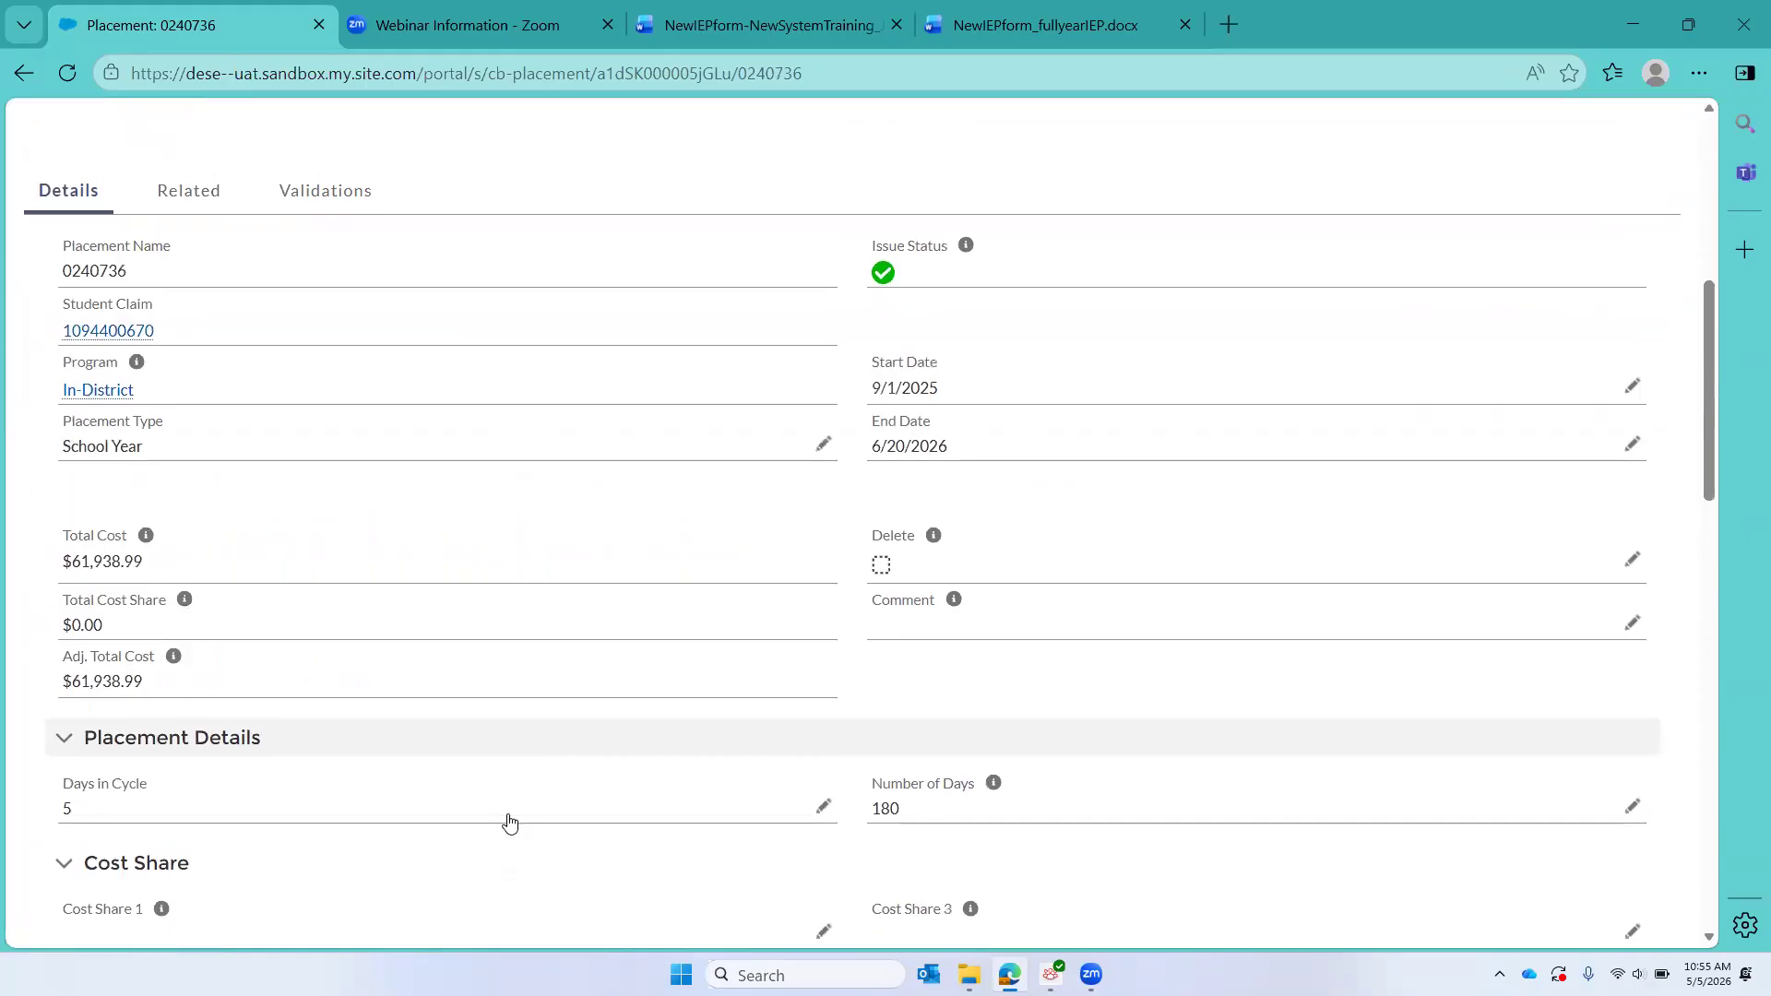
scroll(511, 823, up, 4)
Step: Open the placement's related service records and review each one's cost, frequency, hours, delivery group and IEP grid
click(168, 595)
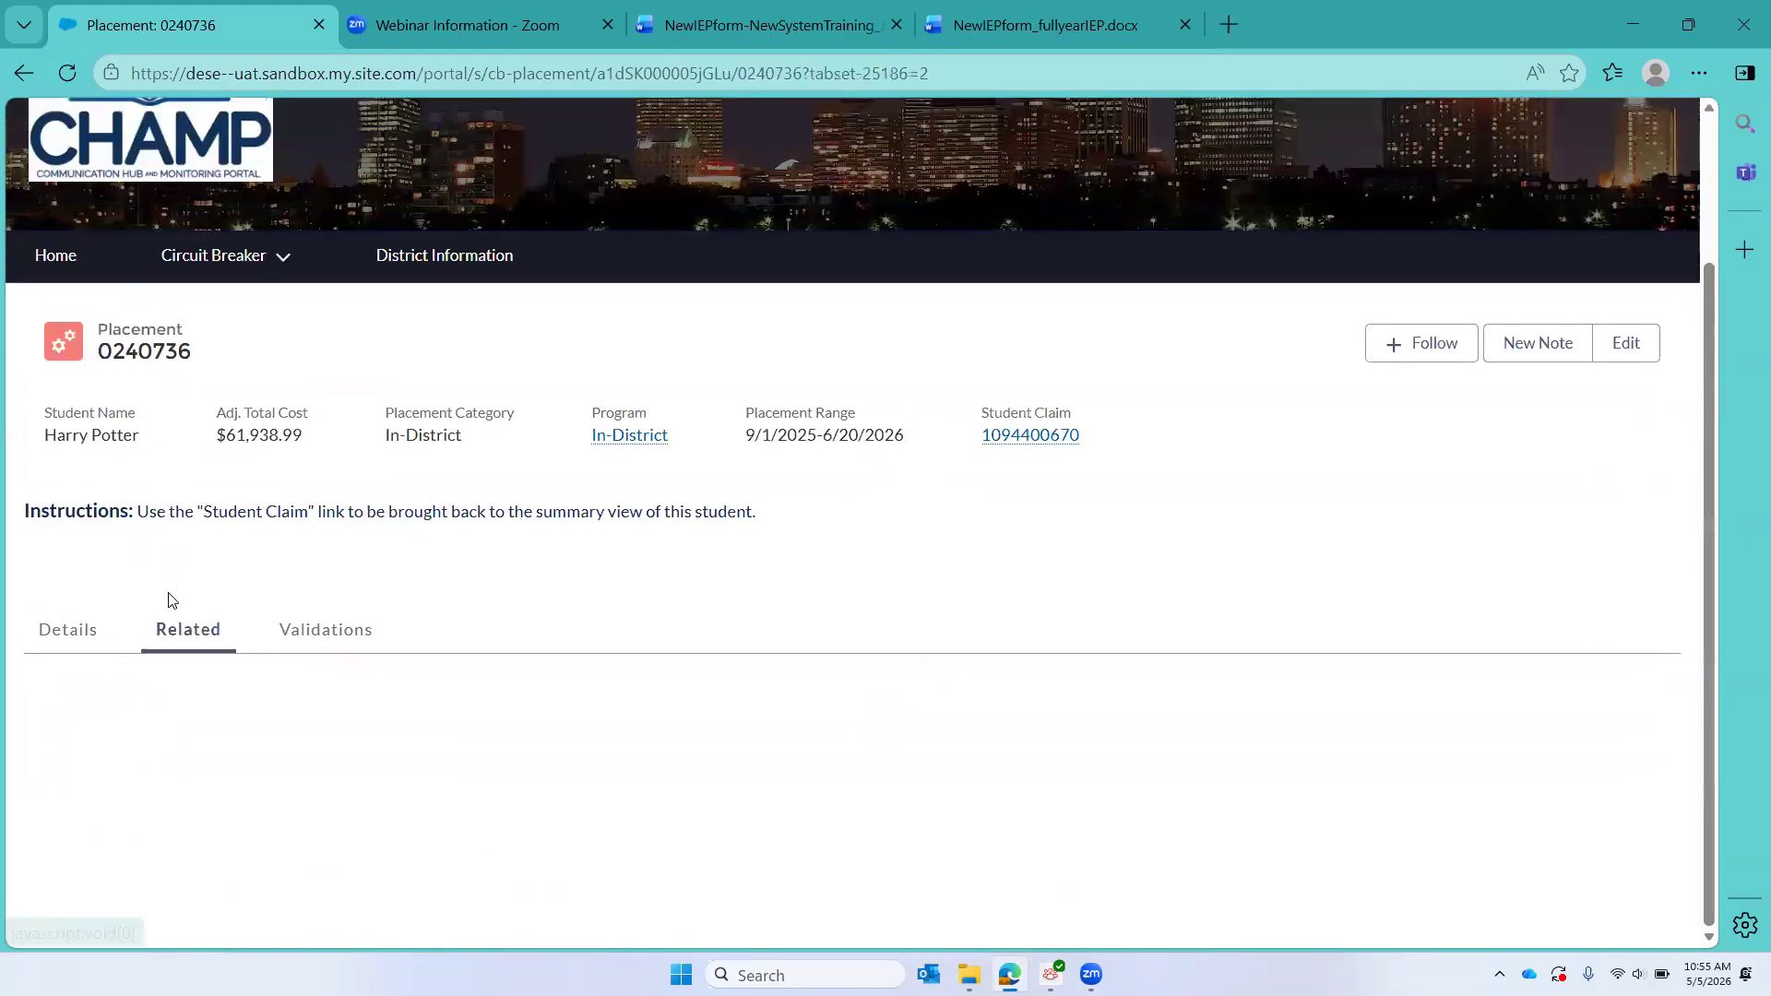
scroll(677, 656, down, 1)
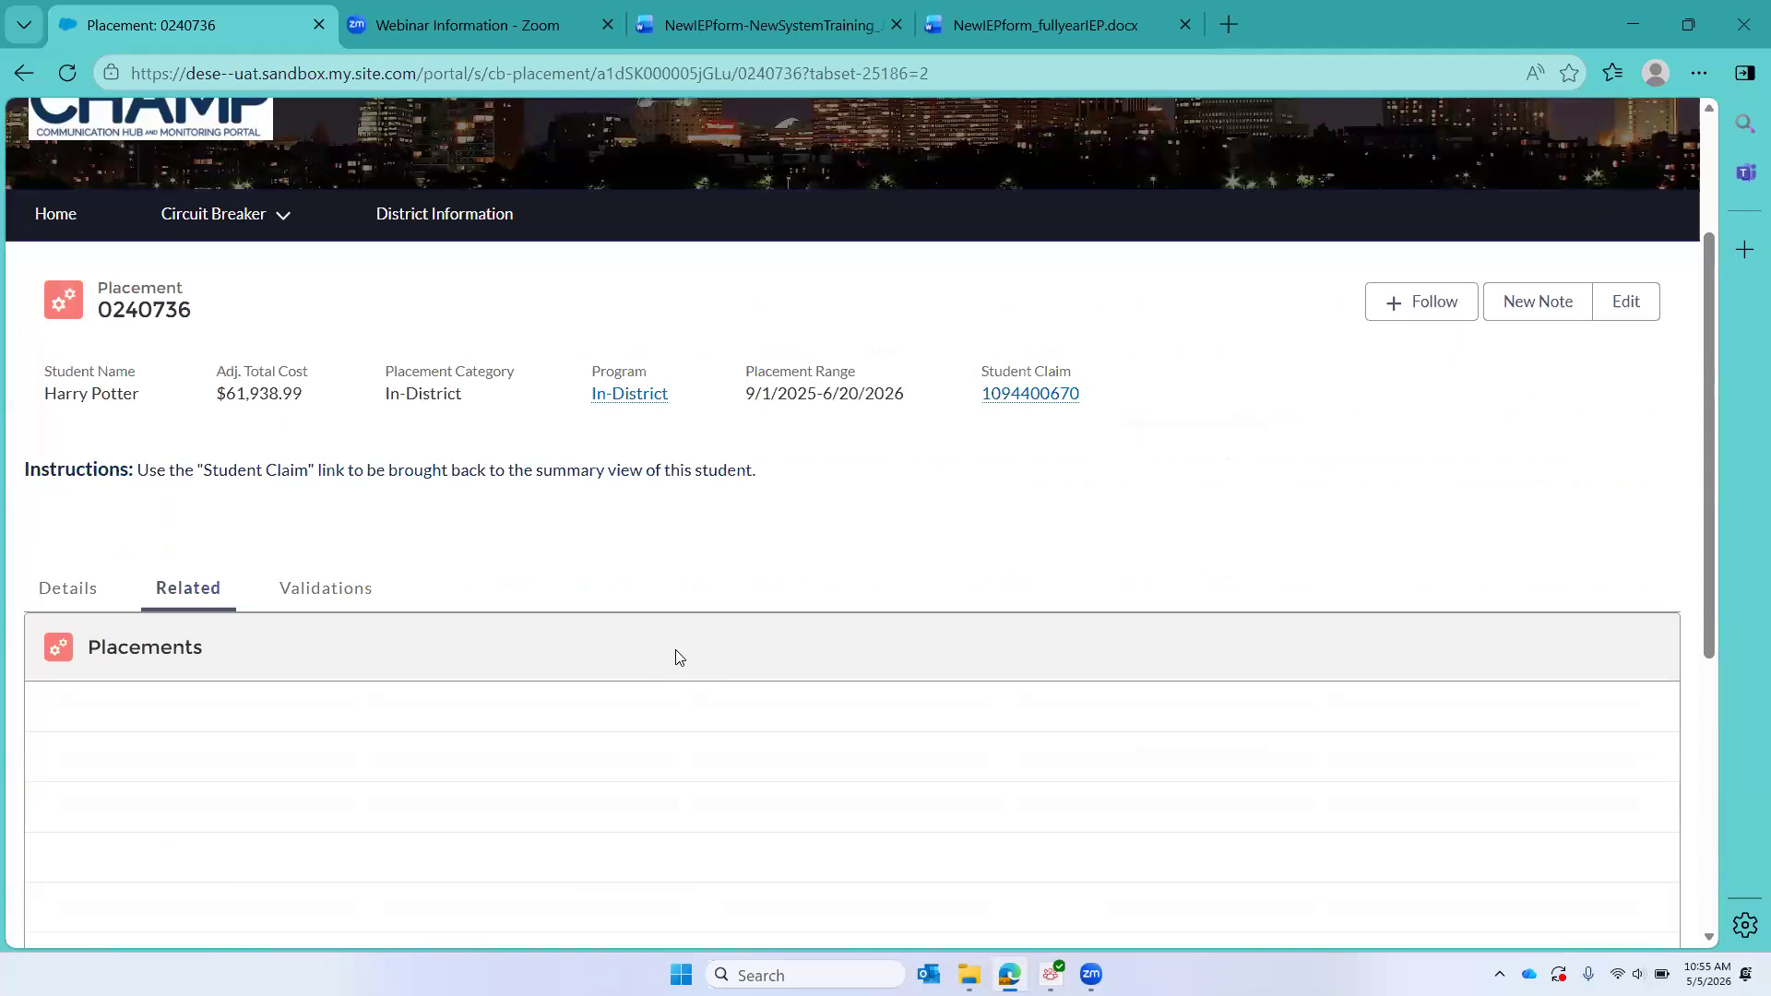
scroll(678, 657, down, 3)
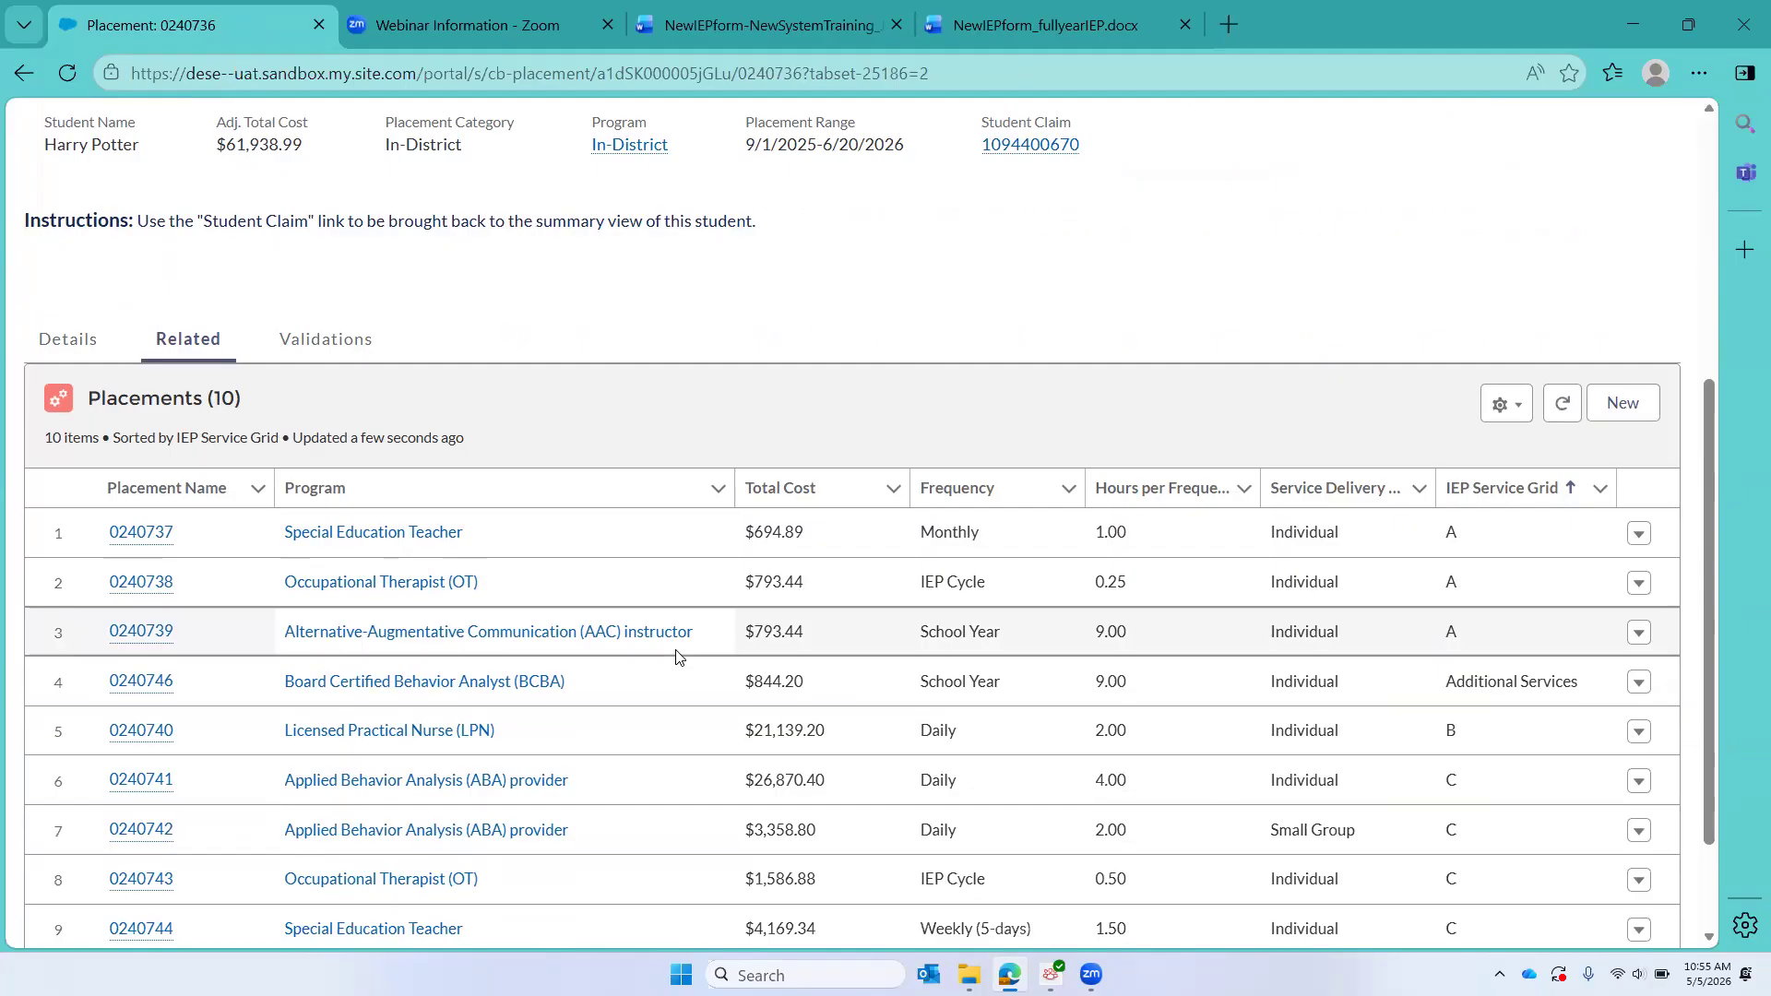
scroll(678, 657, down, 1)
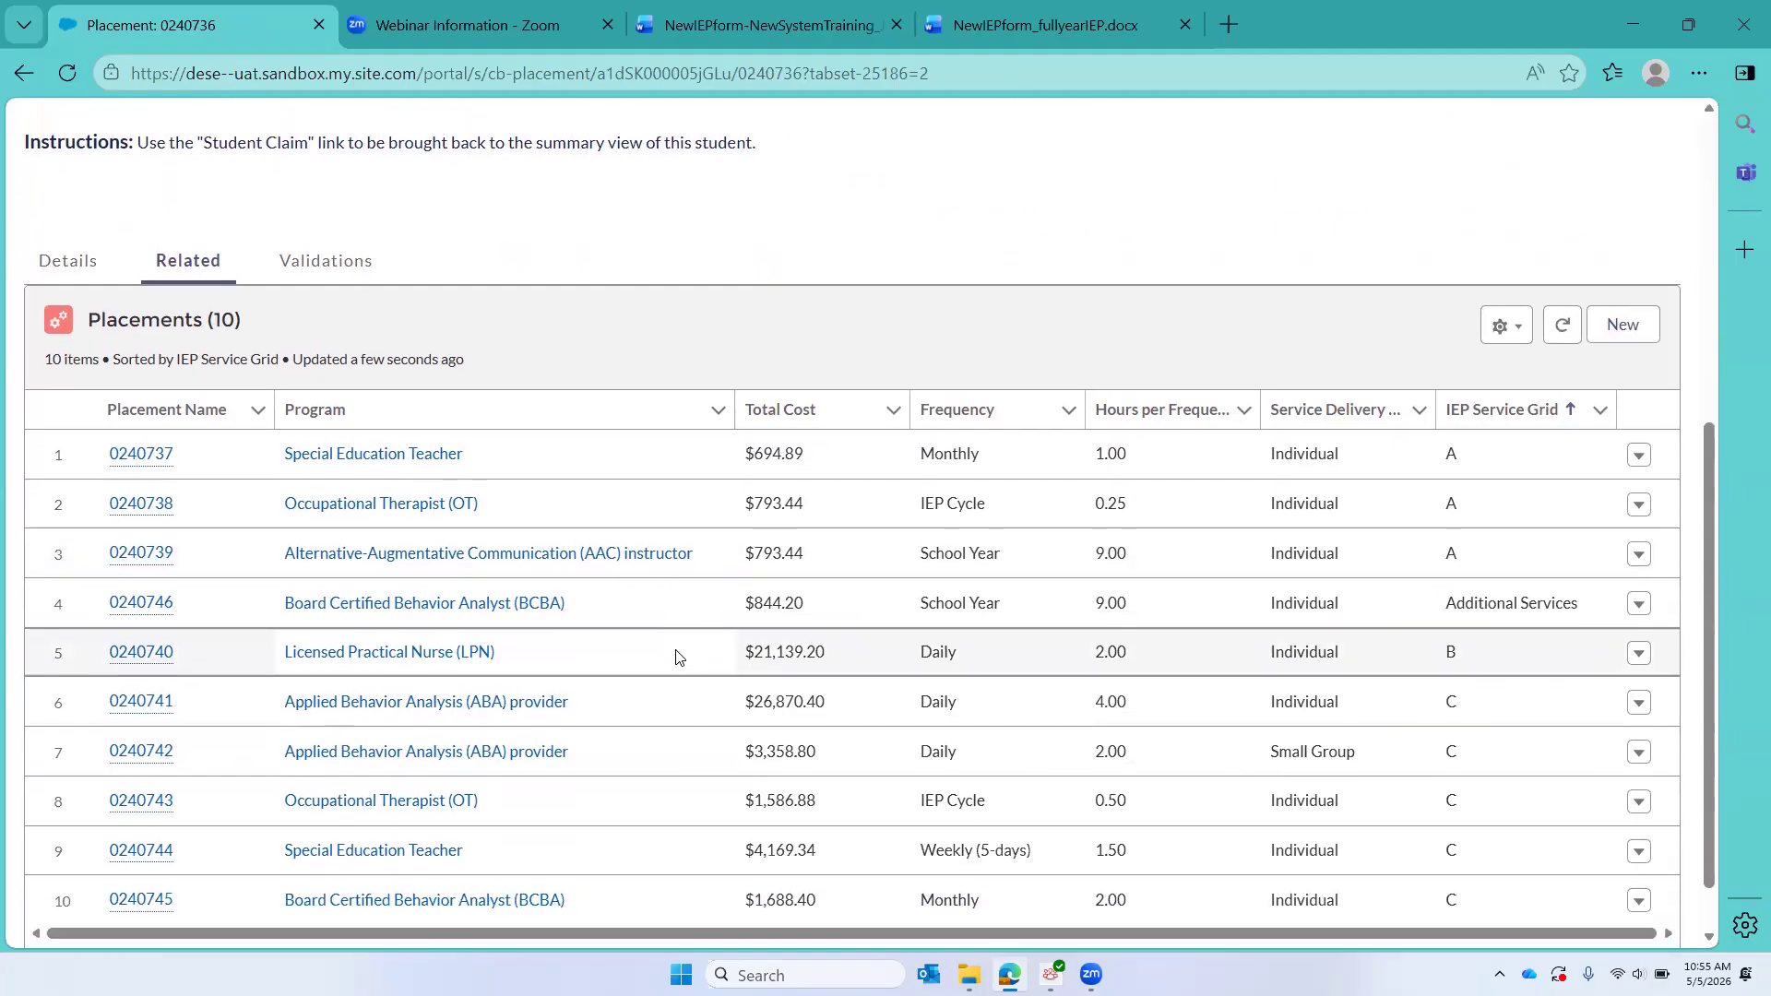
scroll(678, 657, down, 1)
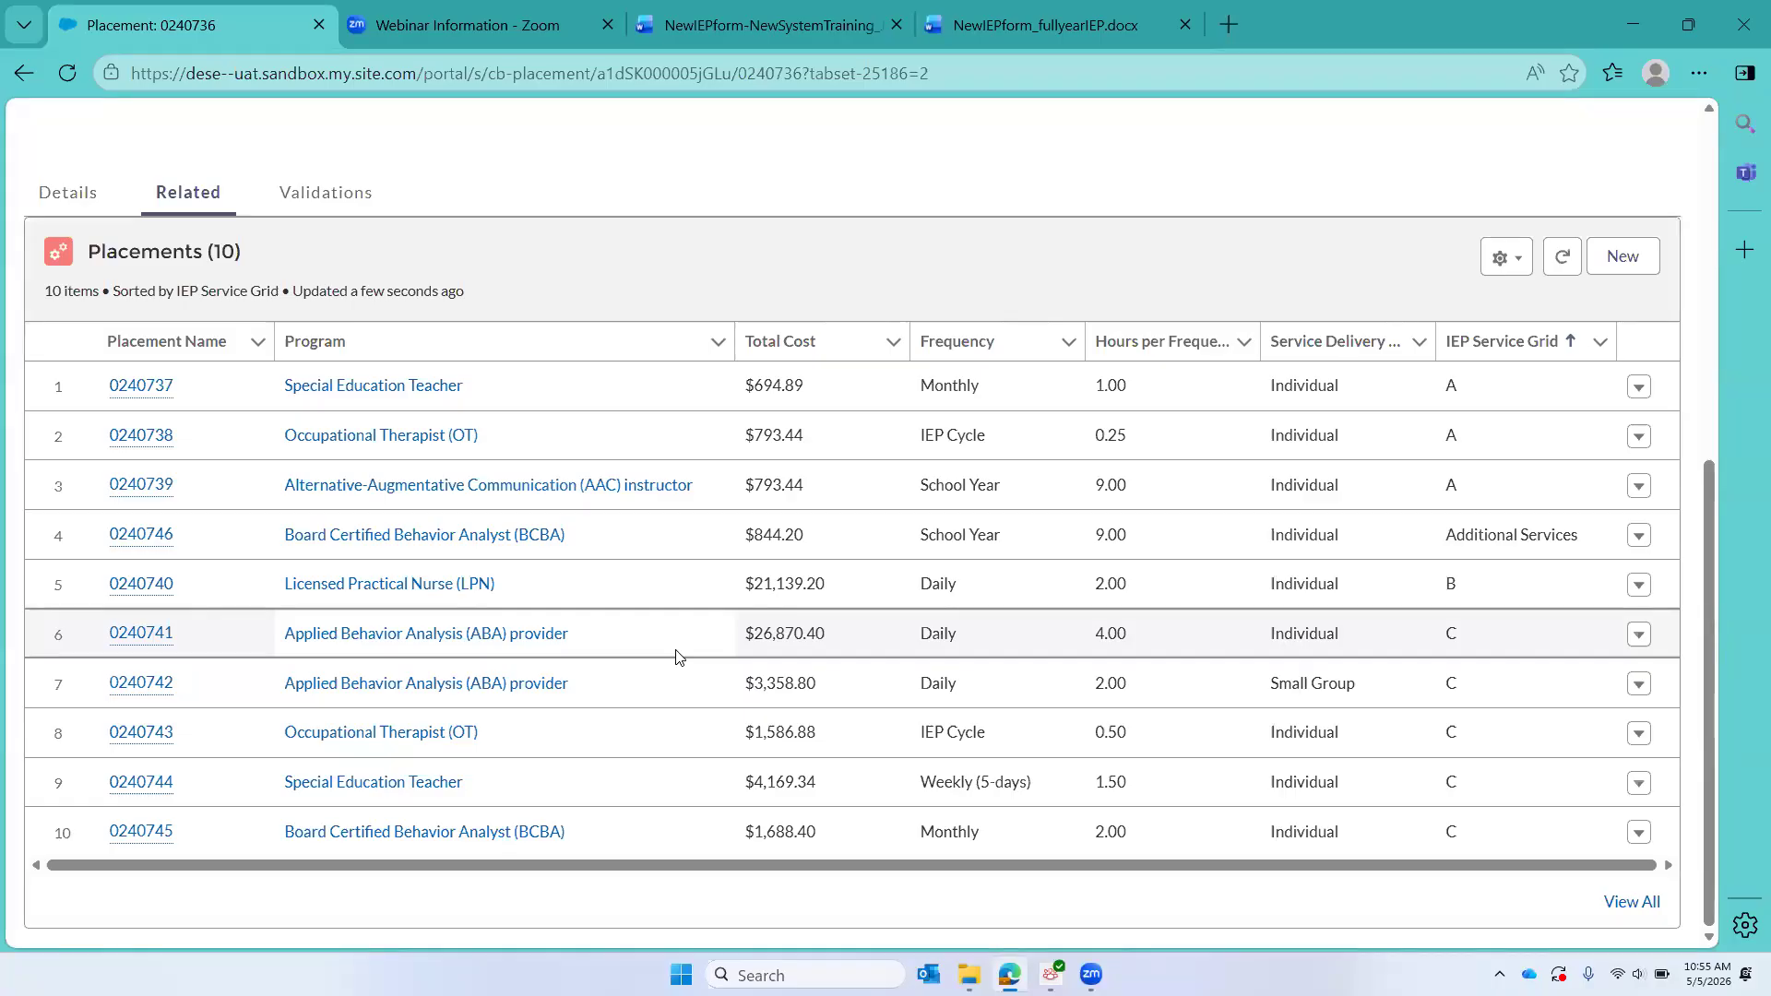
Step: Go back to the student claim from the placement record and examine its threshold, cost summary and net tuition figures
scroll(678, 657, up, 5)
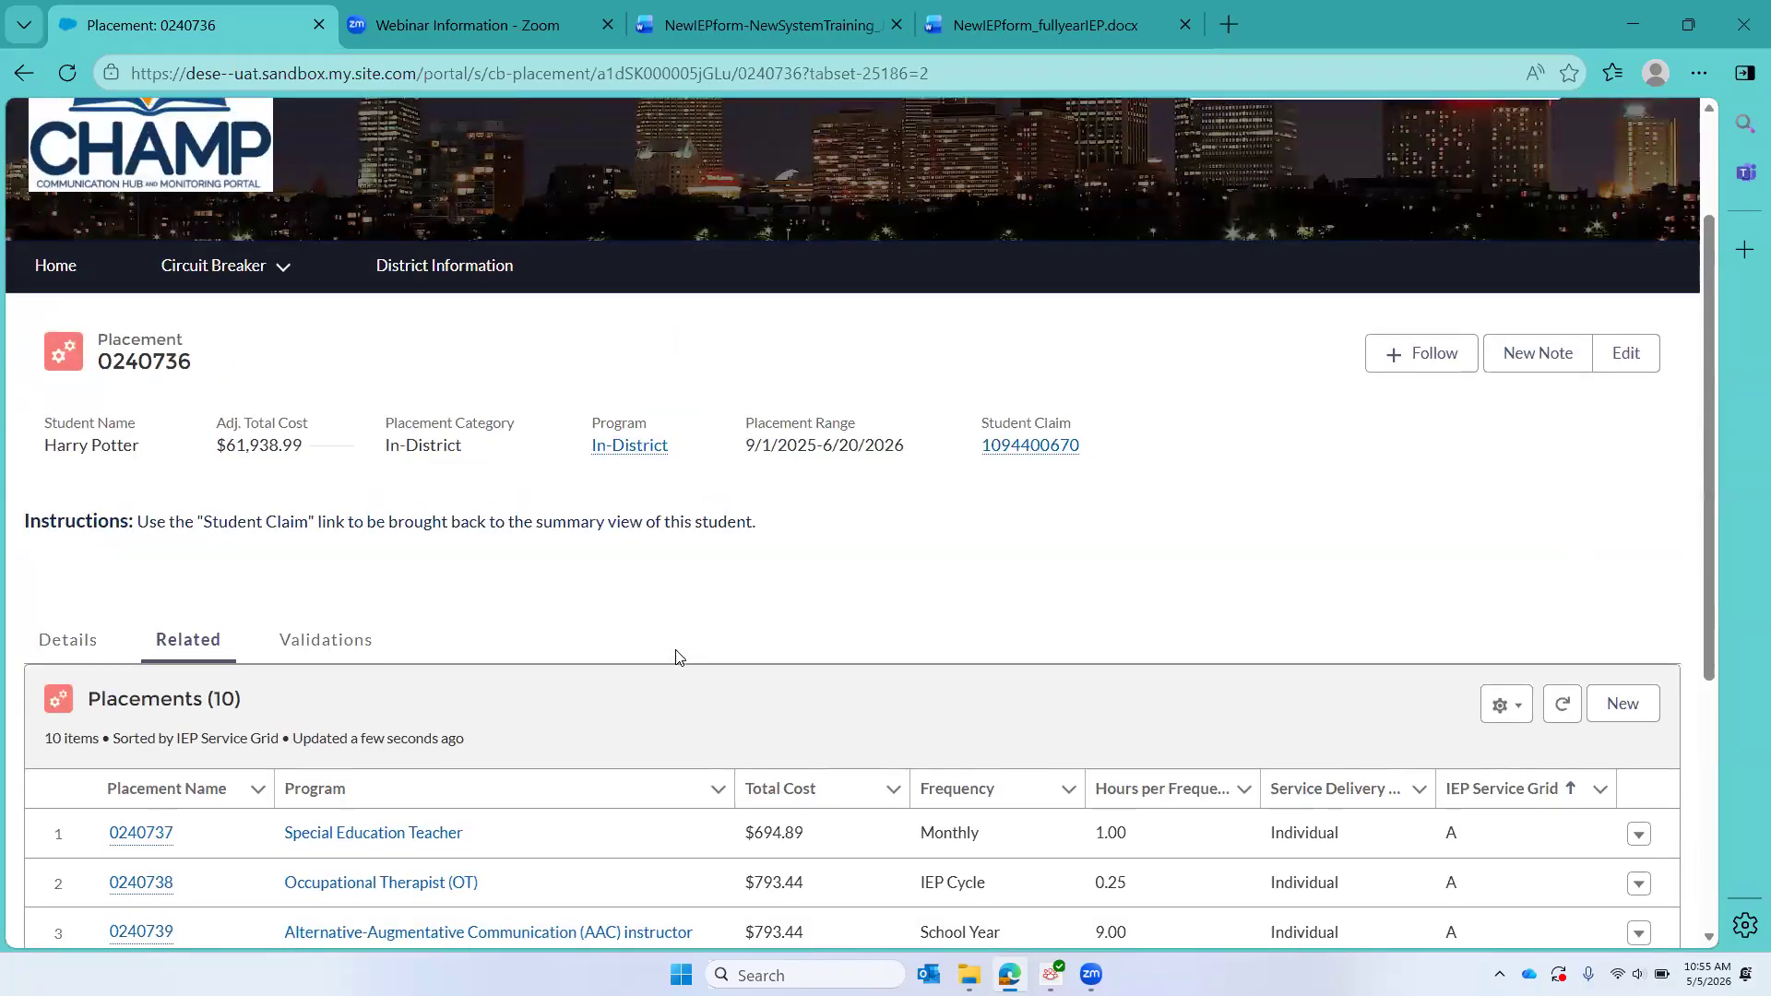
click(1051, 445)
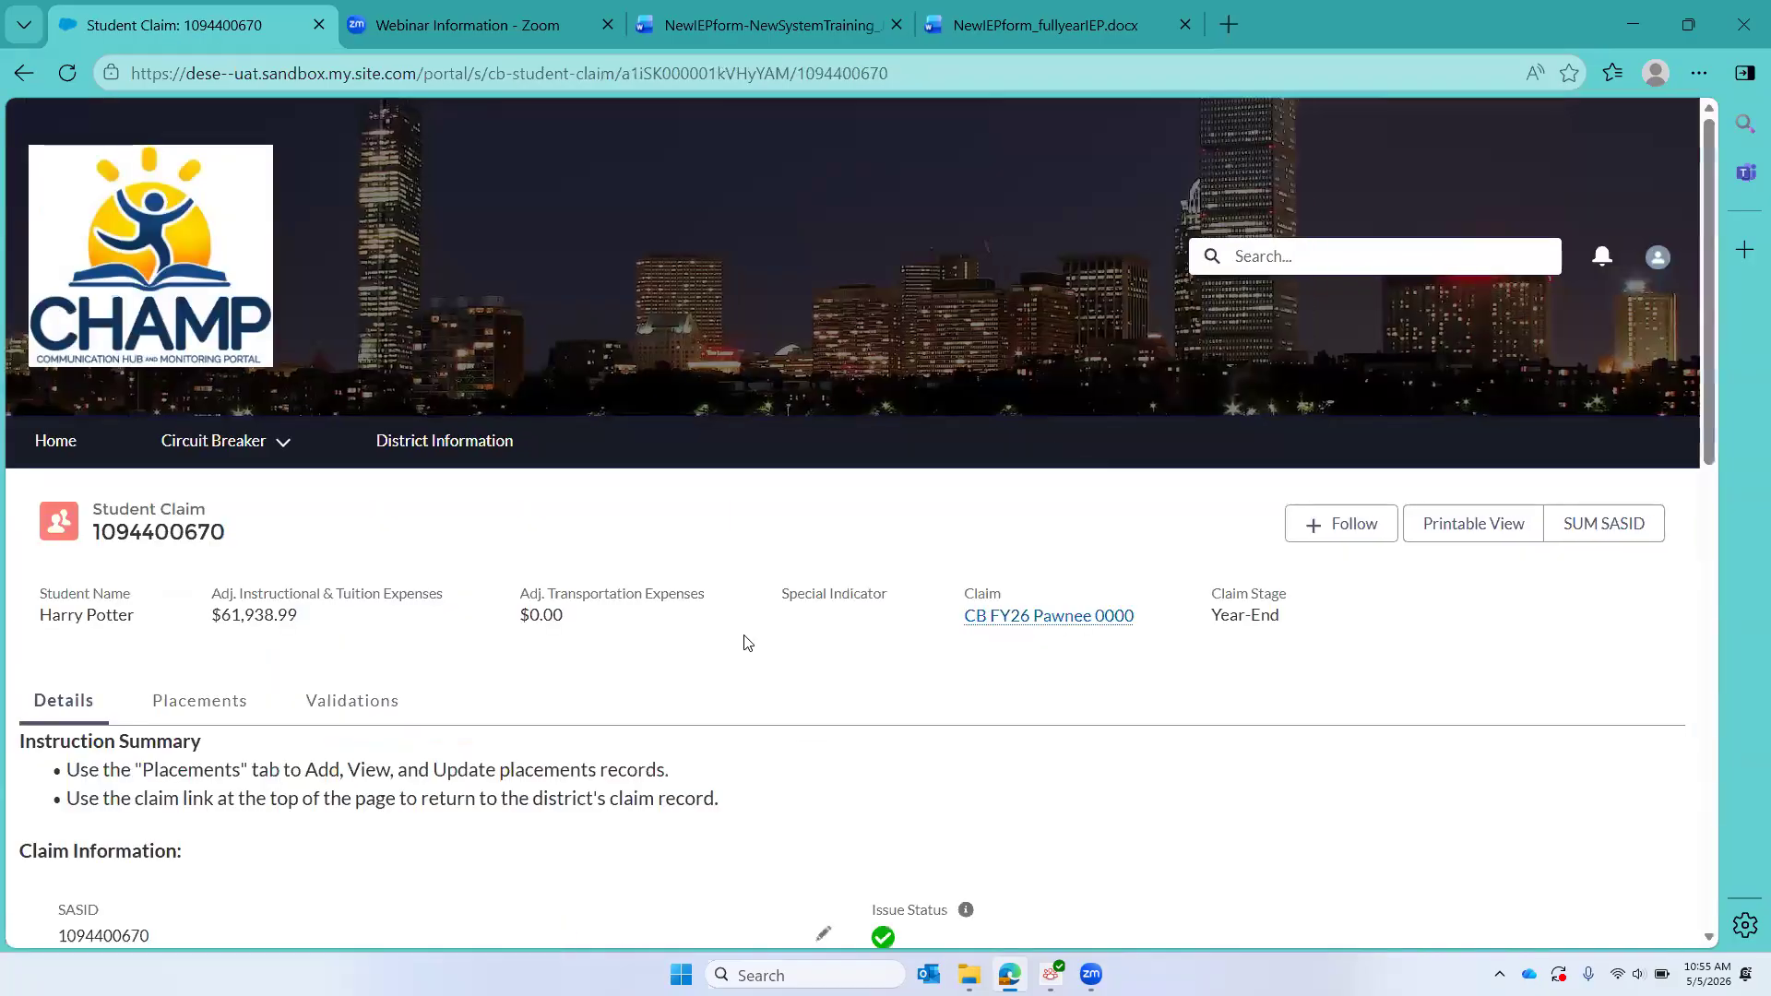
scroll(747, 642, down, 10)
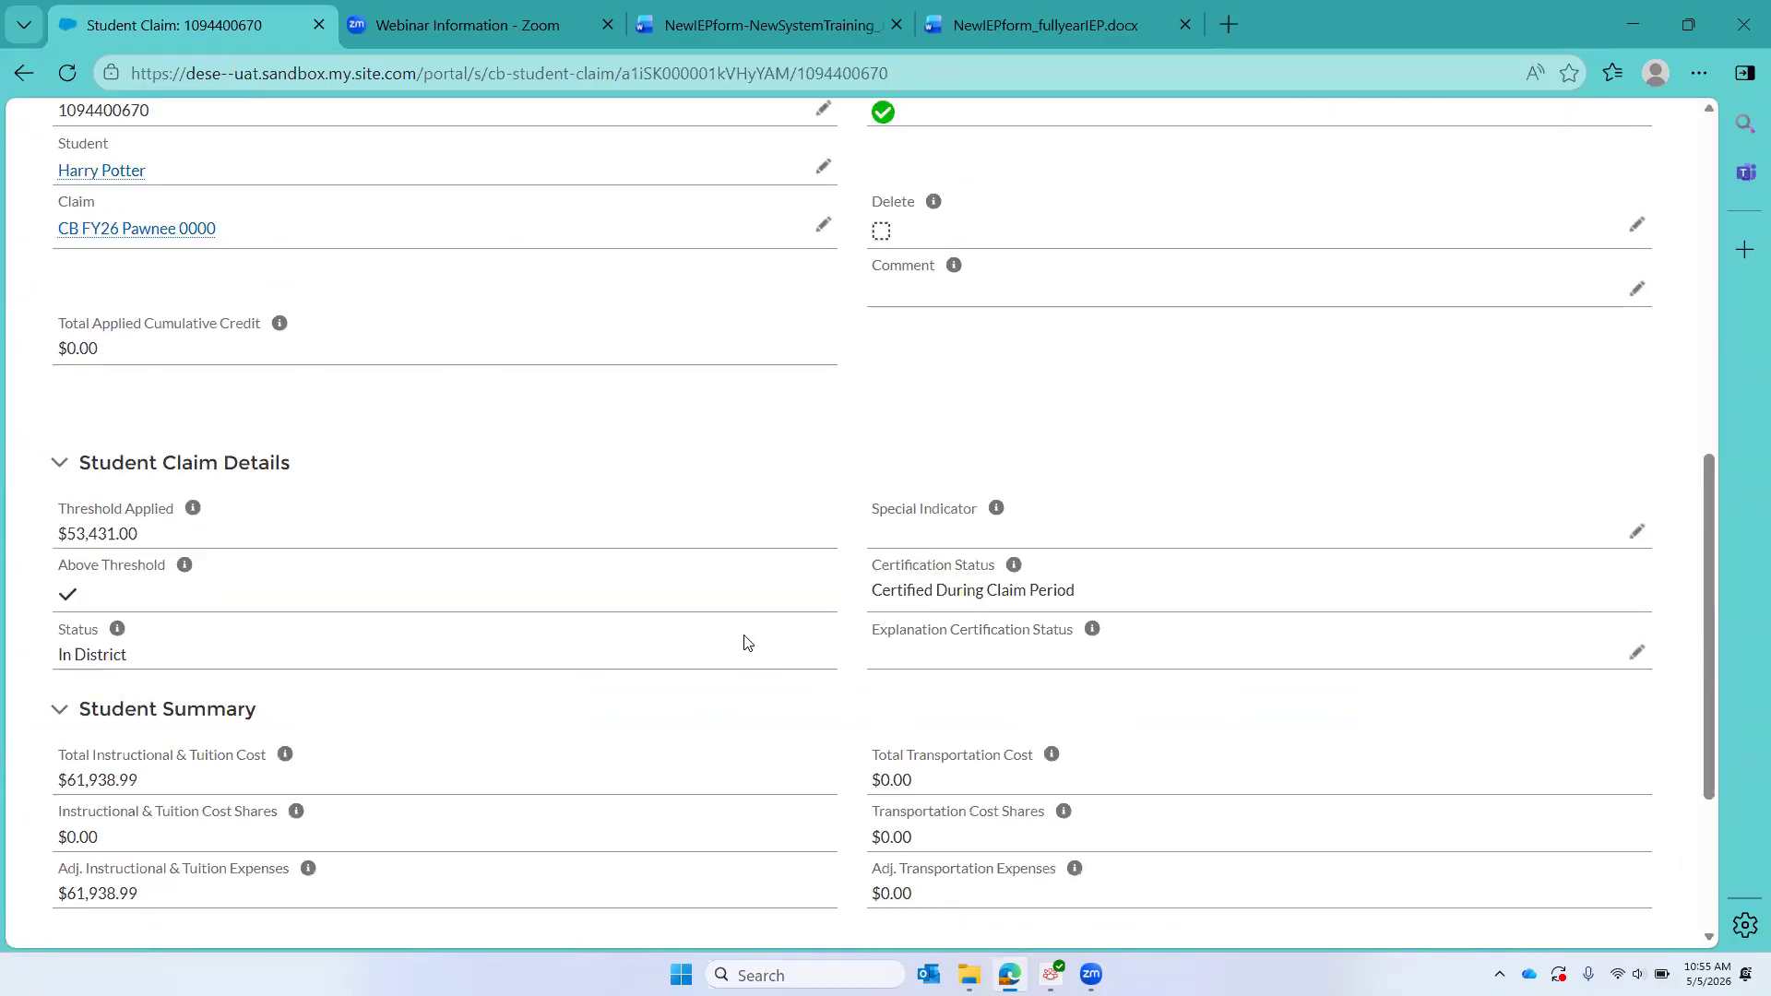
scroll(747, 643, down, 2)
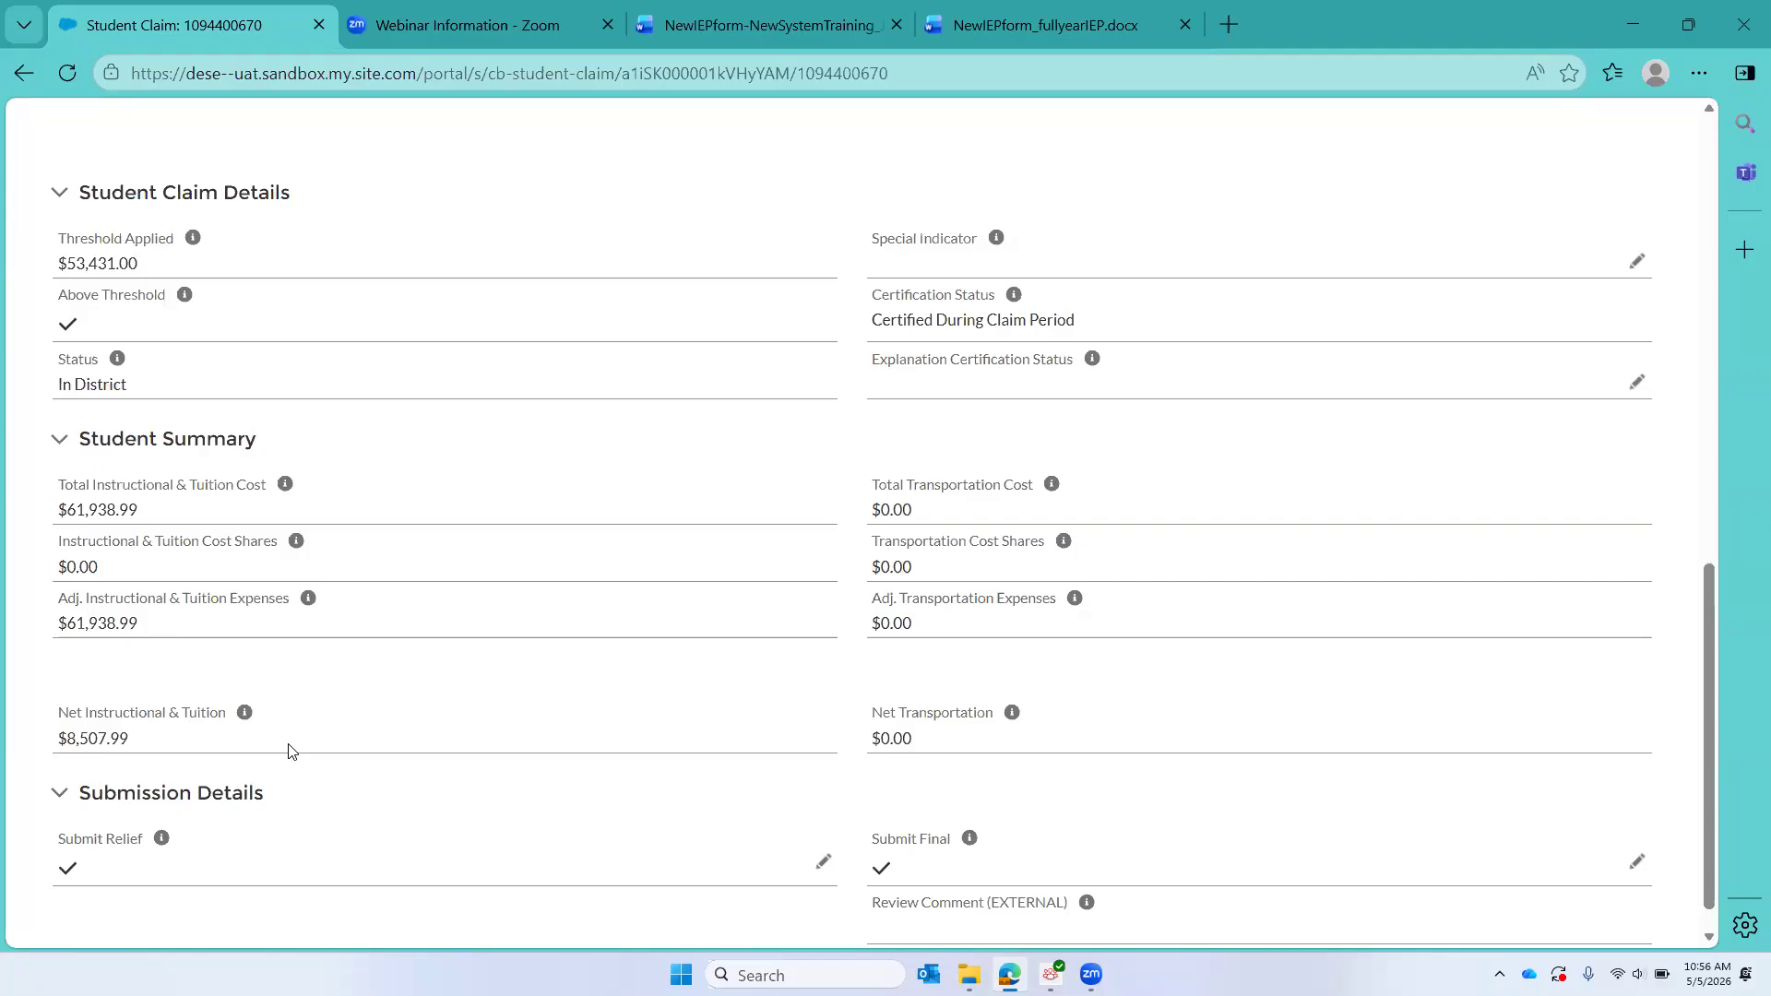
Step: Open the placements section of the student claim
scroll(287, 750, up, 8)
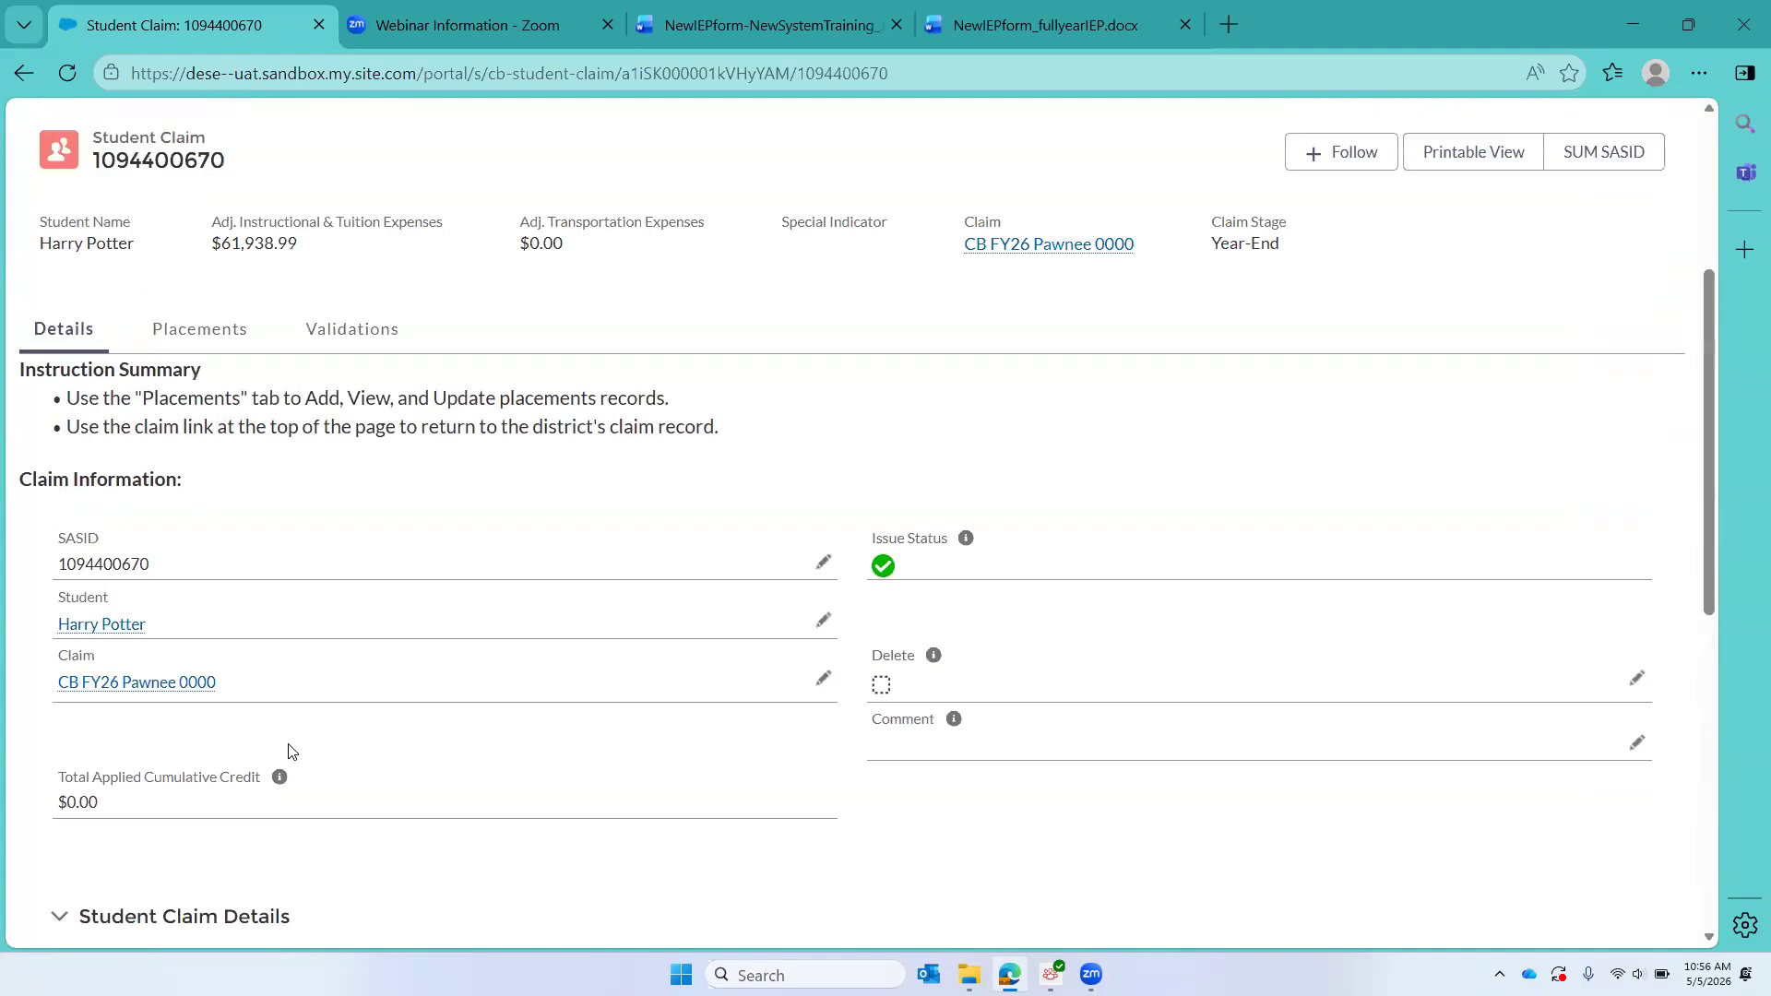
scroll(287, 750, up, 2)
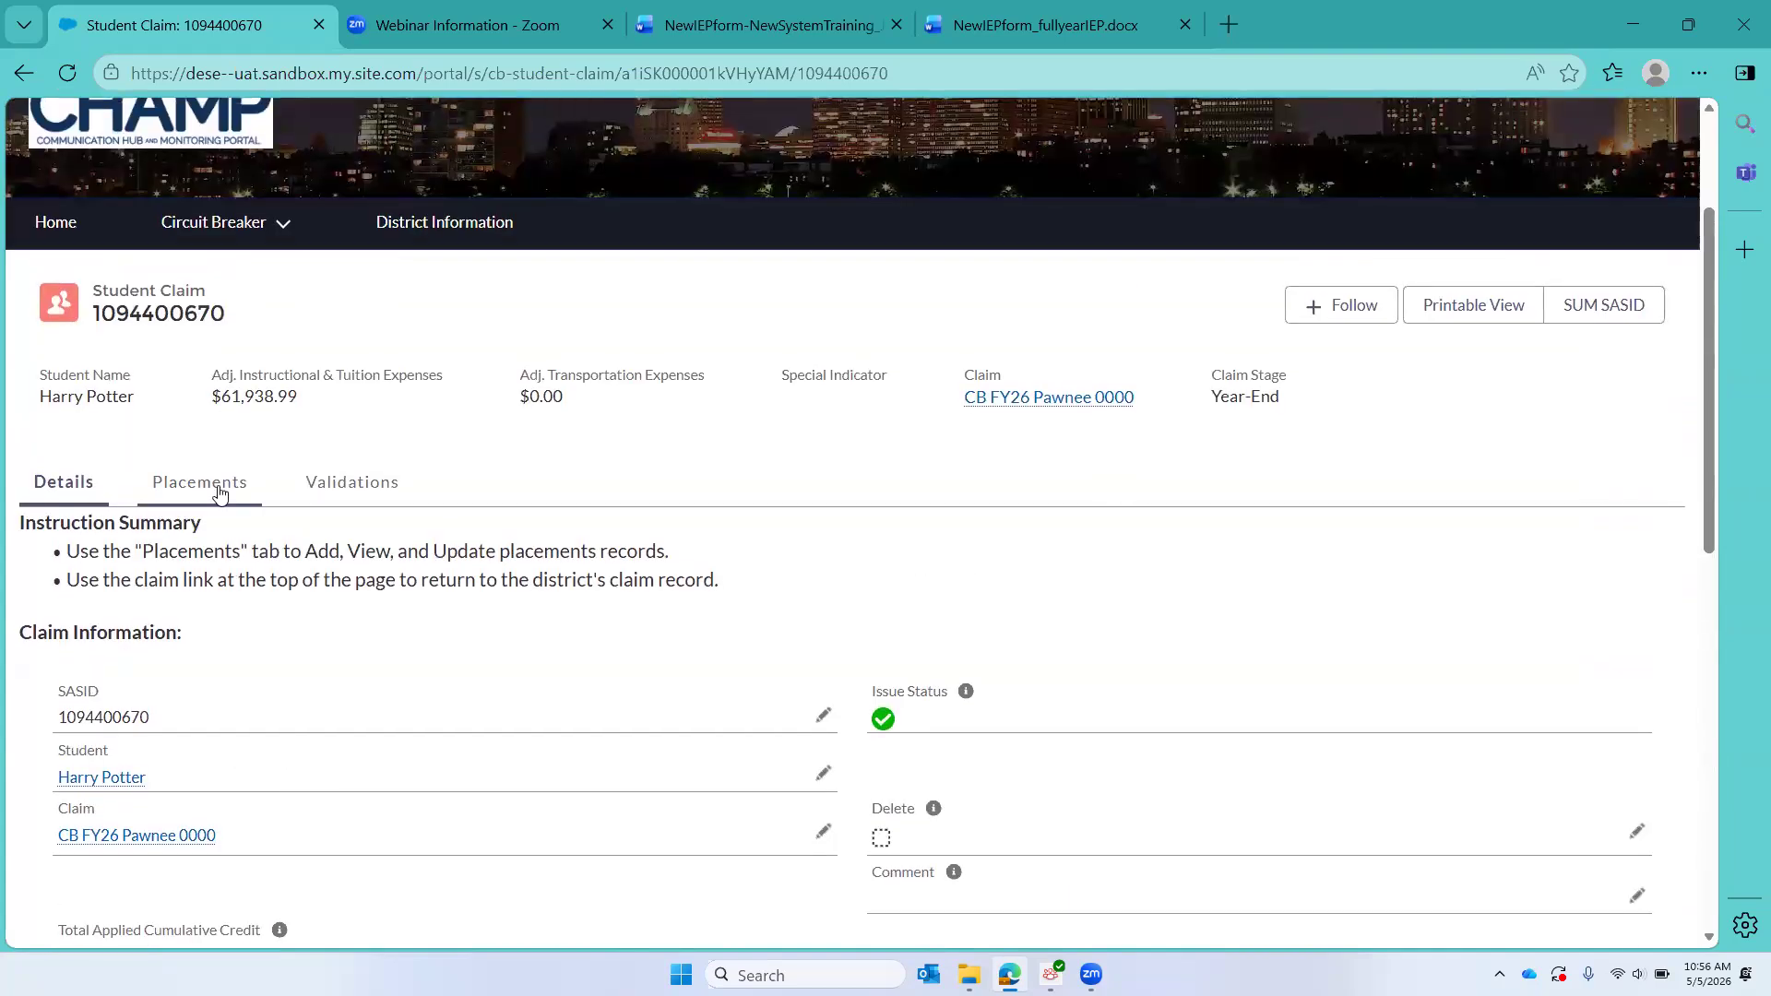
click(219, 493)
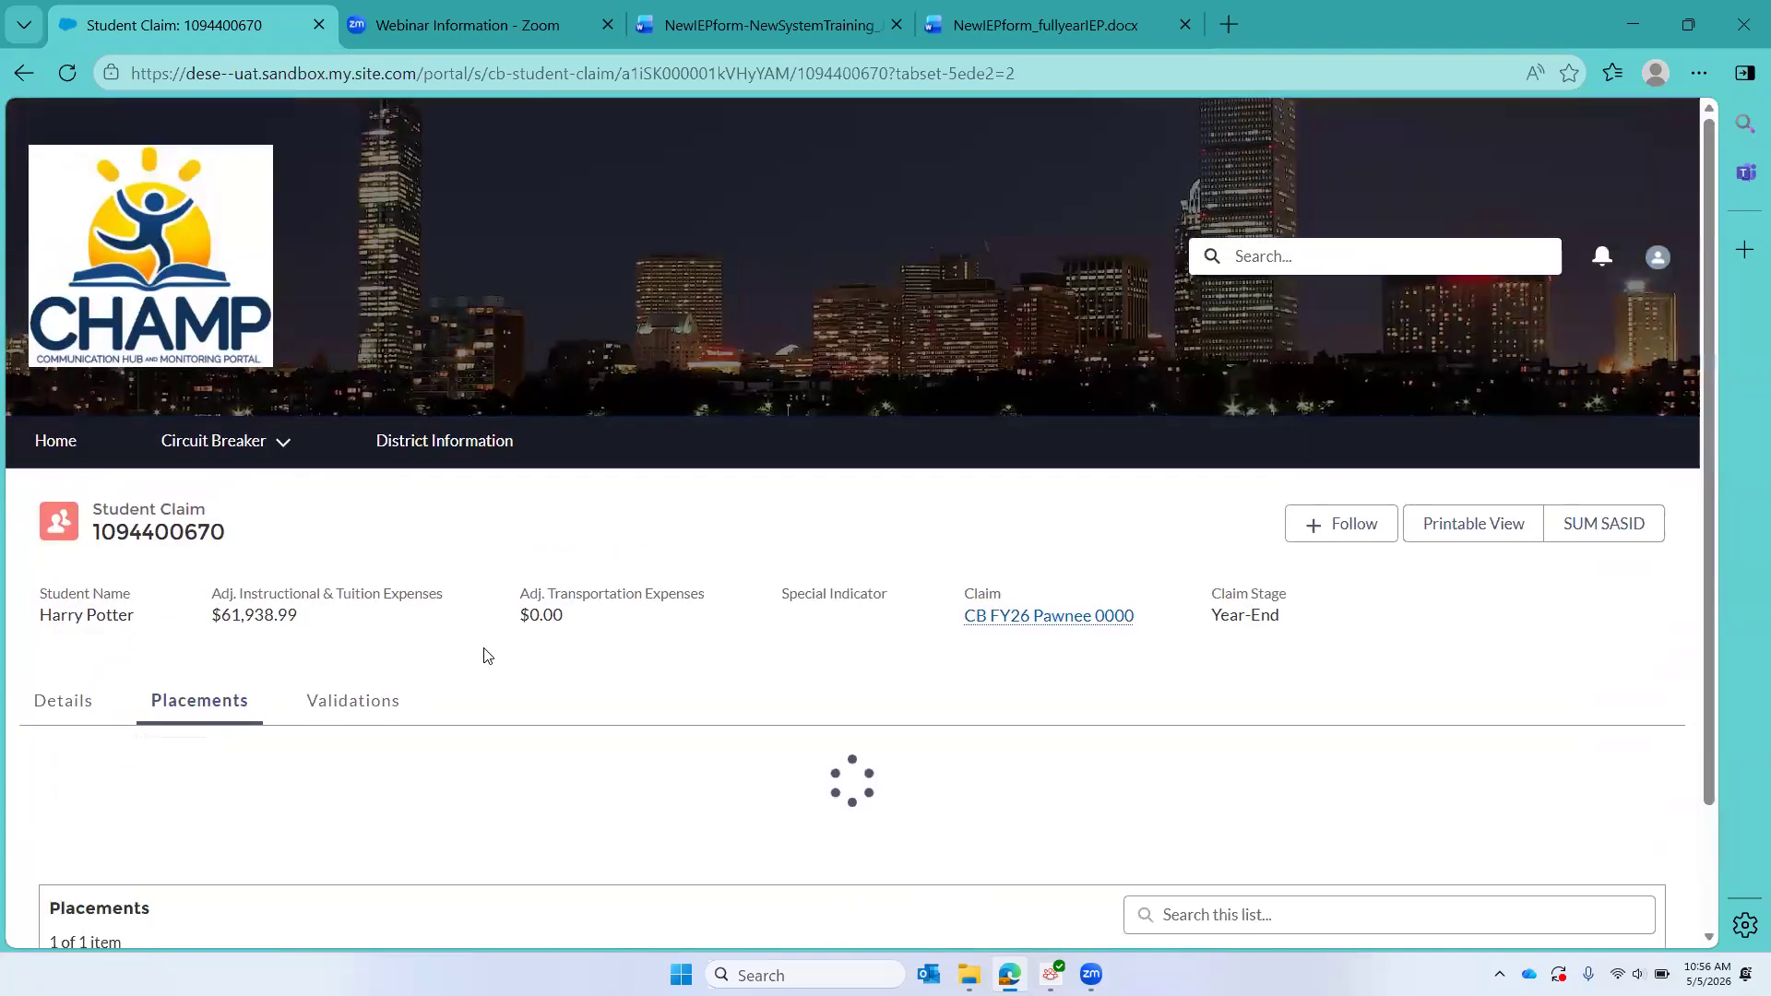
Step: Start a new In-District placement for the student claim
scroll(484, 651, down, 3)
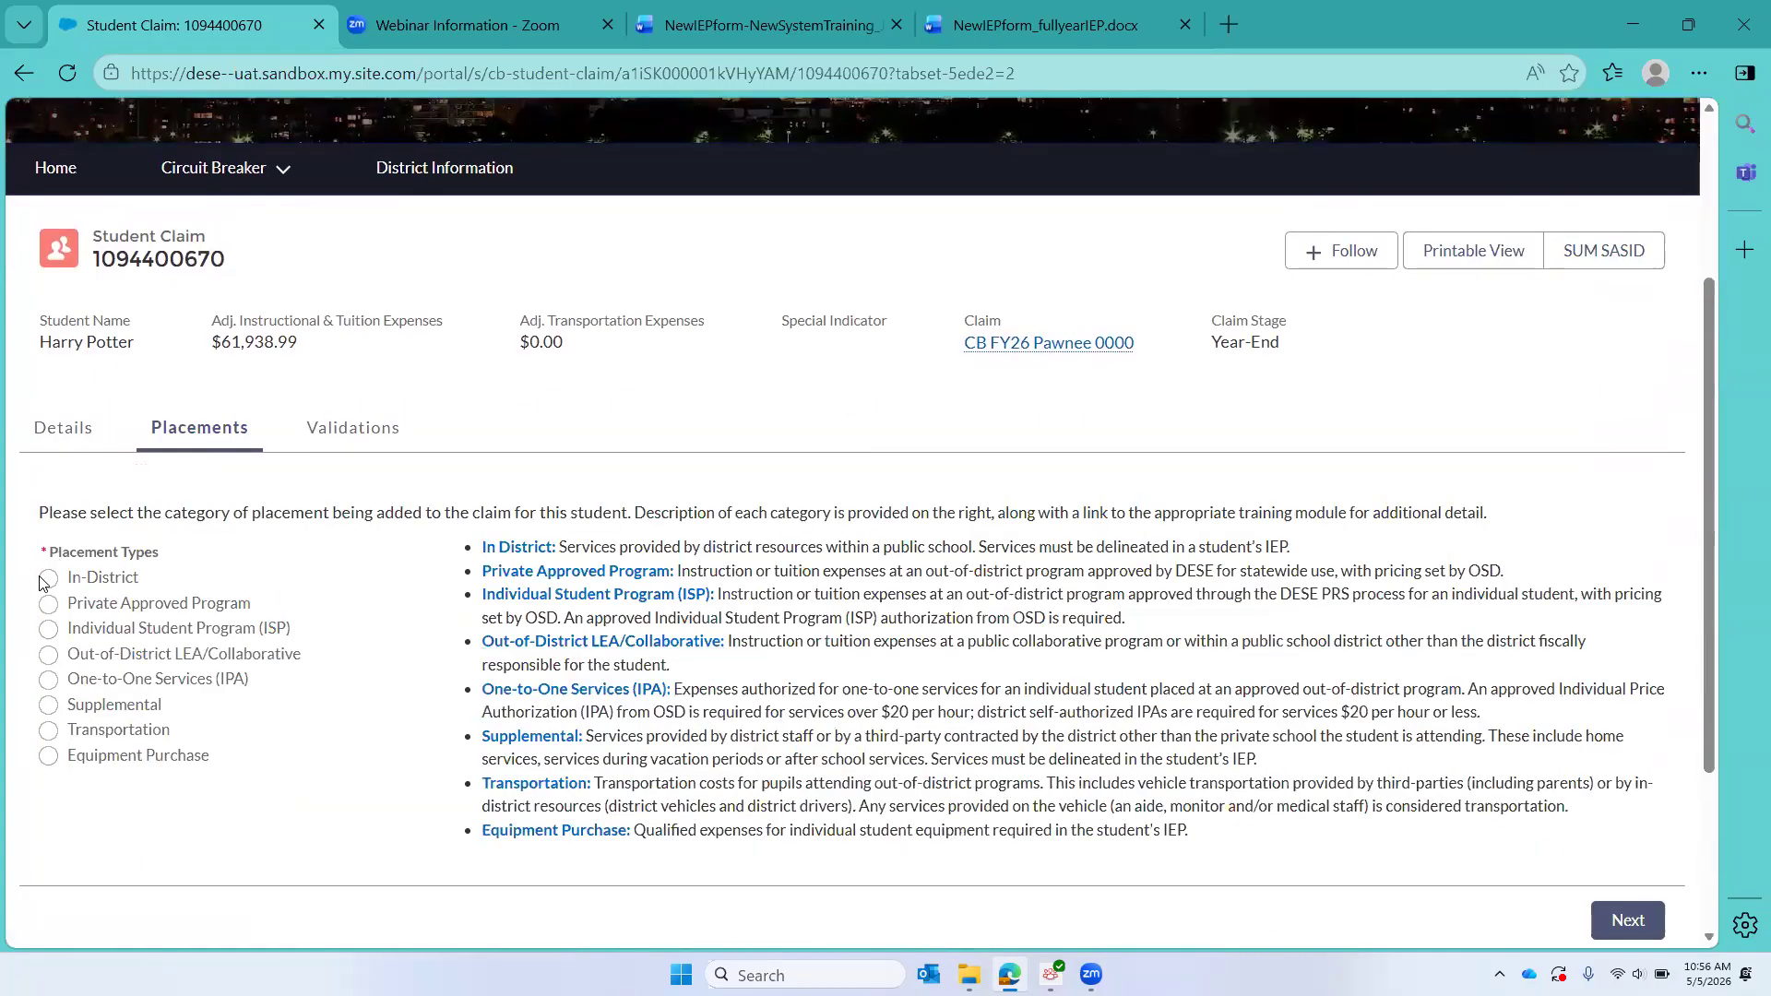
click(43, 581)
scroll(655, 579, down, 3)
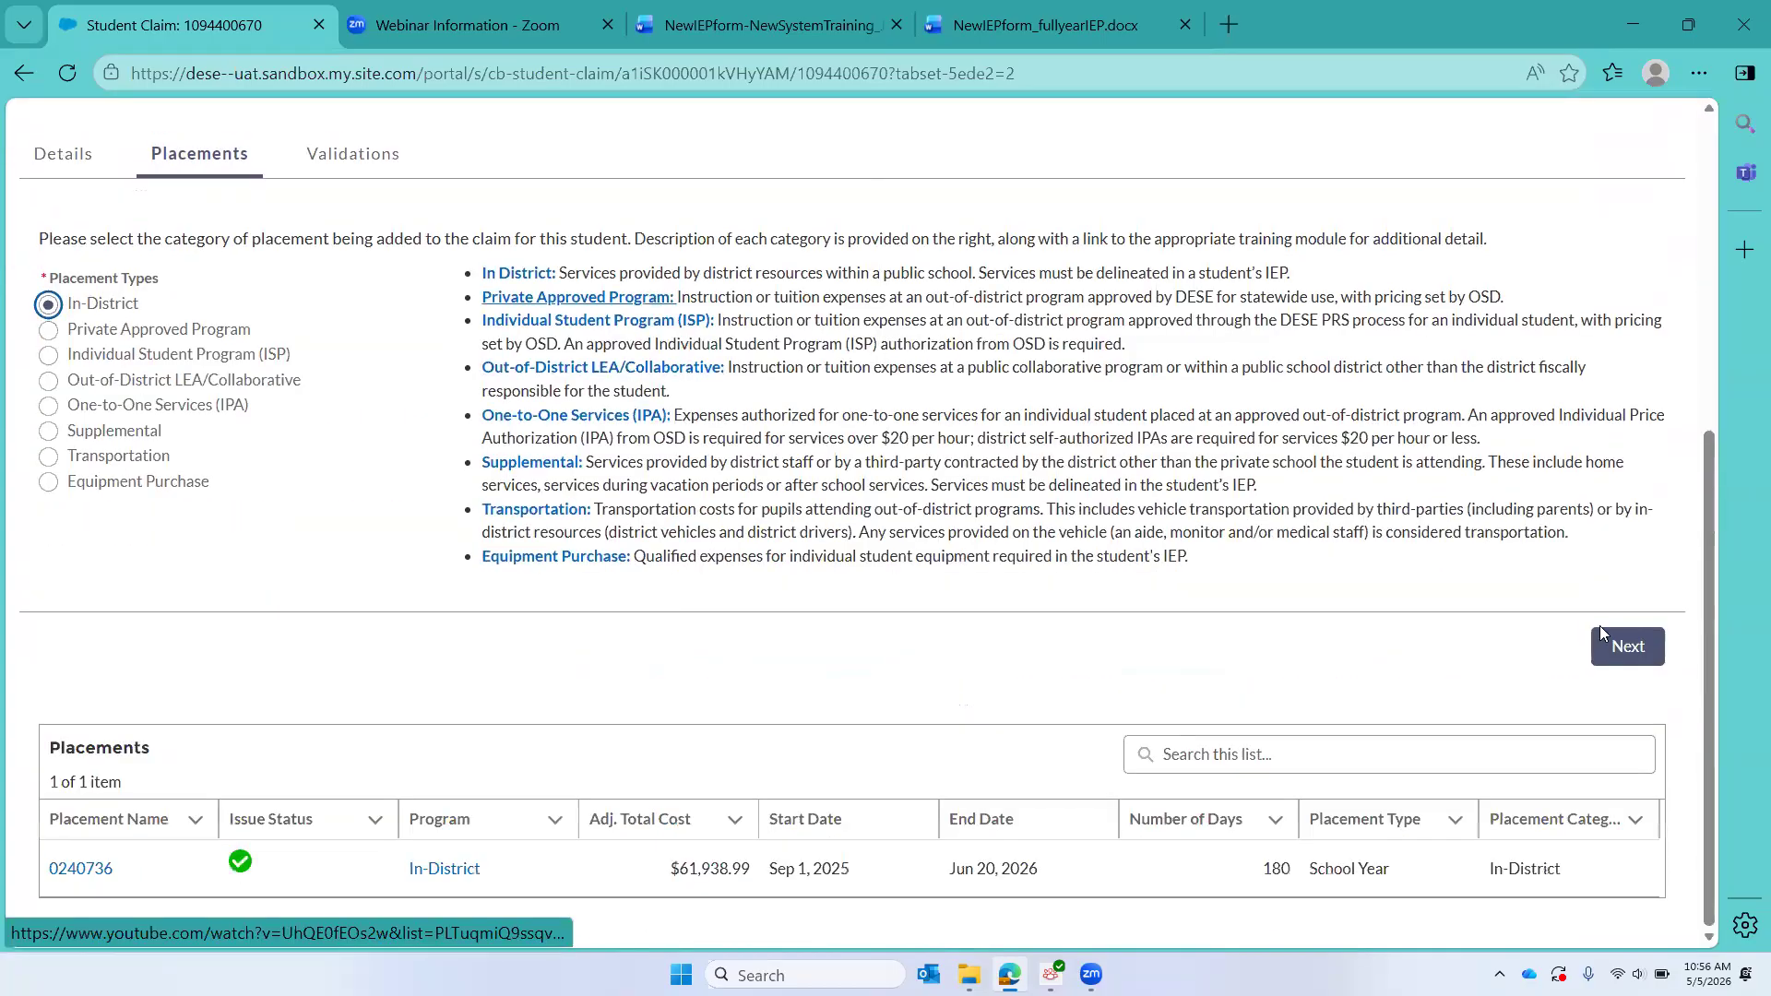
click(1610, 650)
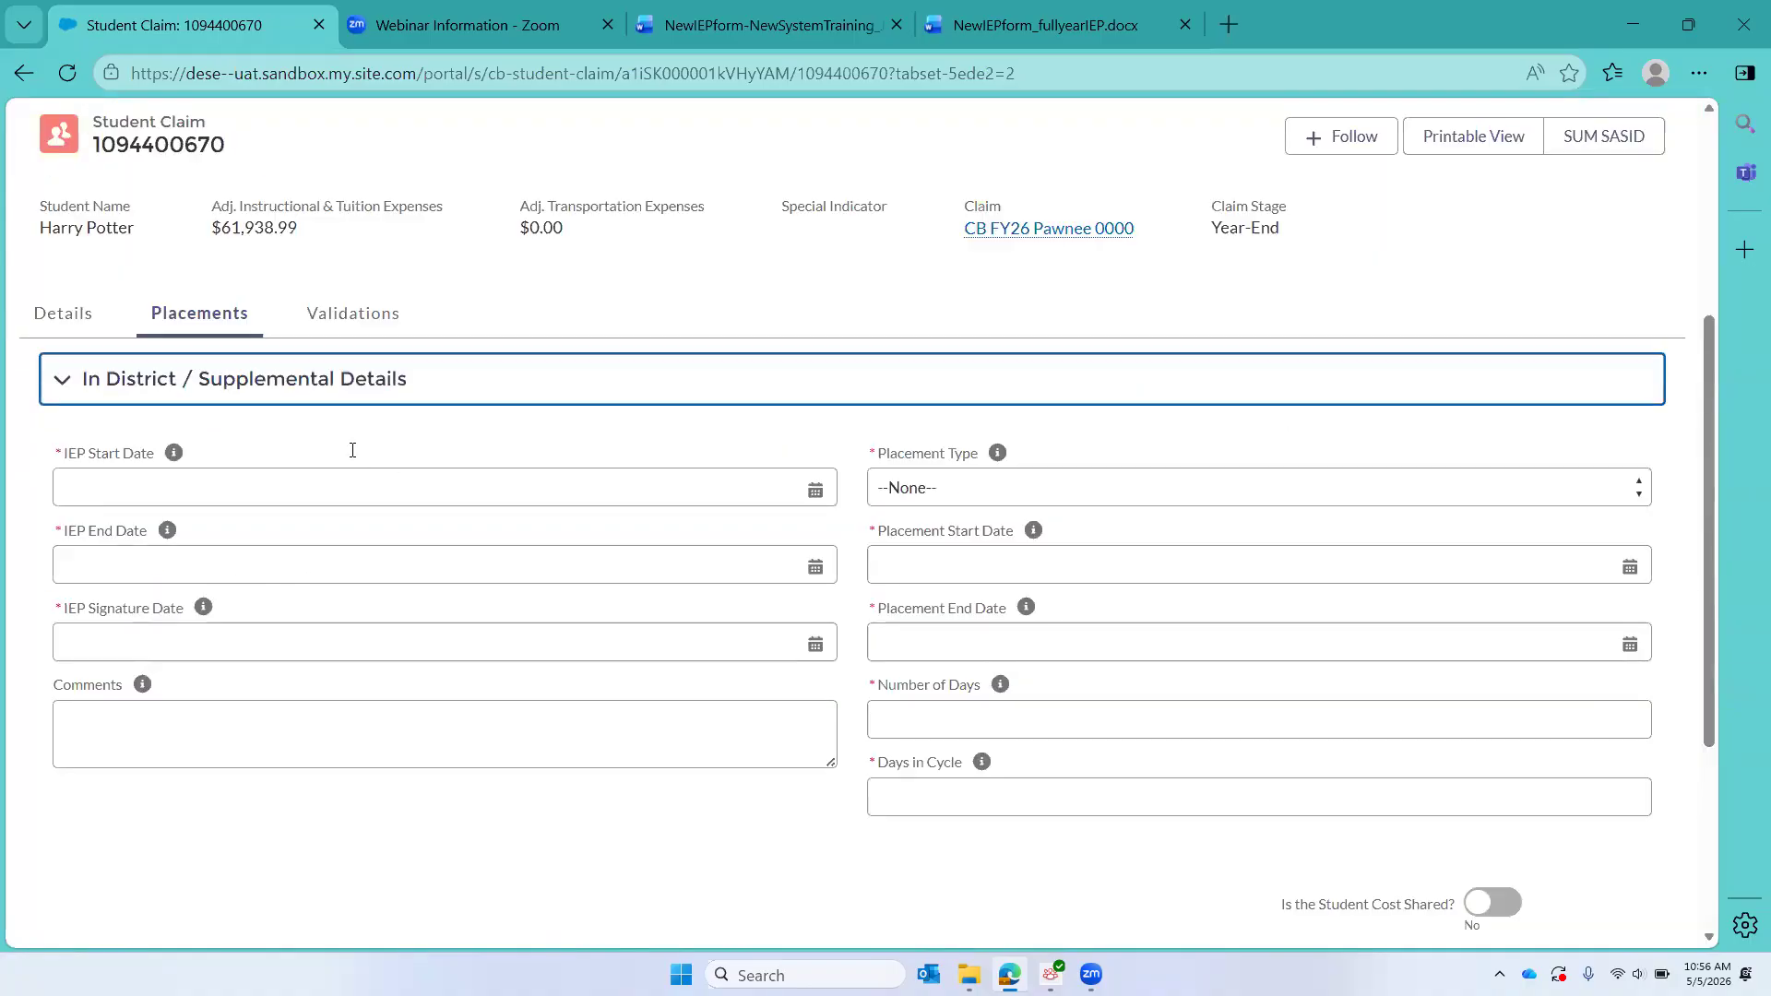
Step: Enter the IEP start date Jul 1, 2025, end date Jun 30, 2026 and signature date Jul 5, 2025
click(294, 486)
text(7/1)
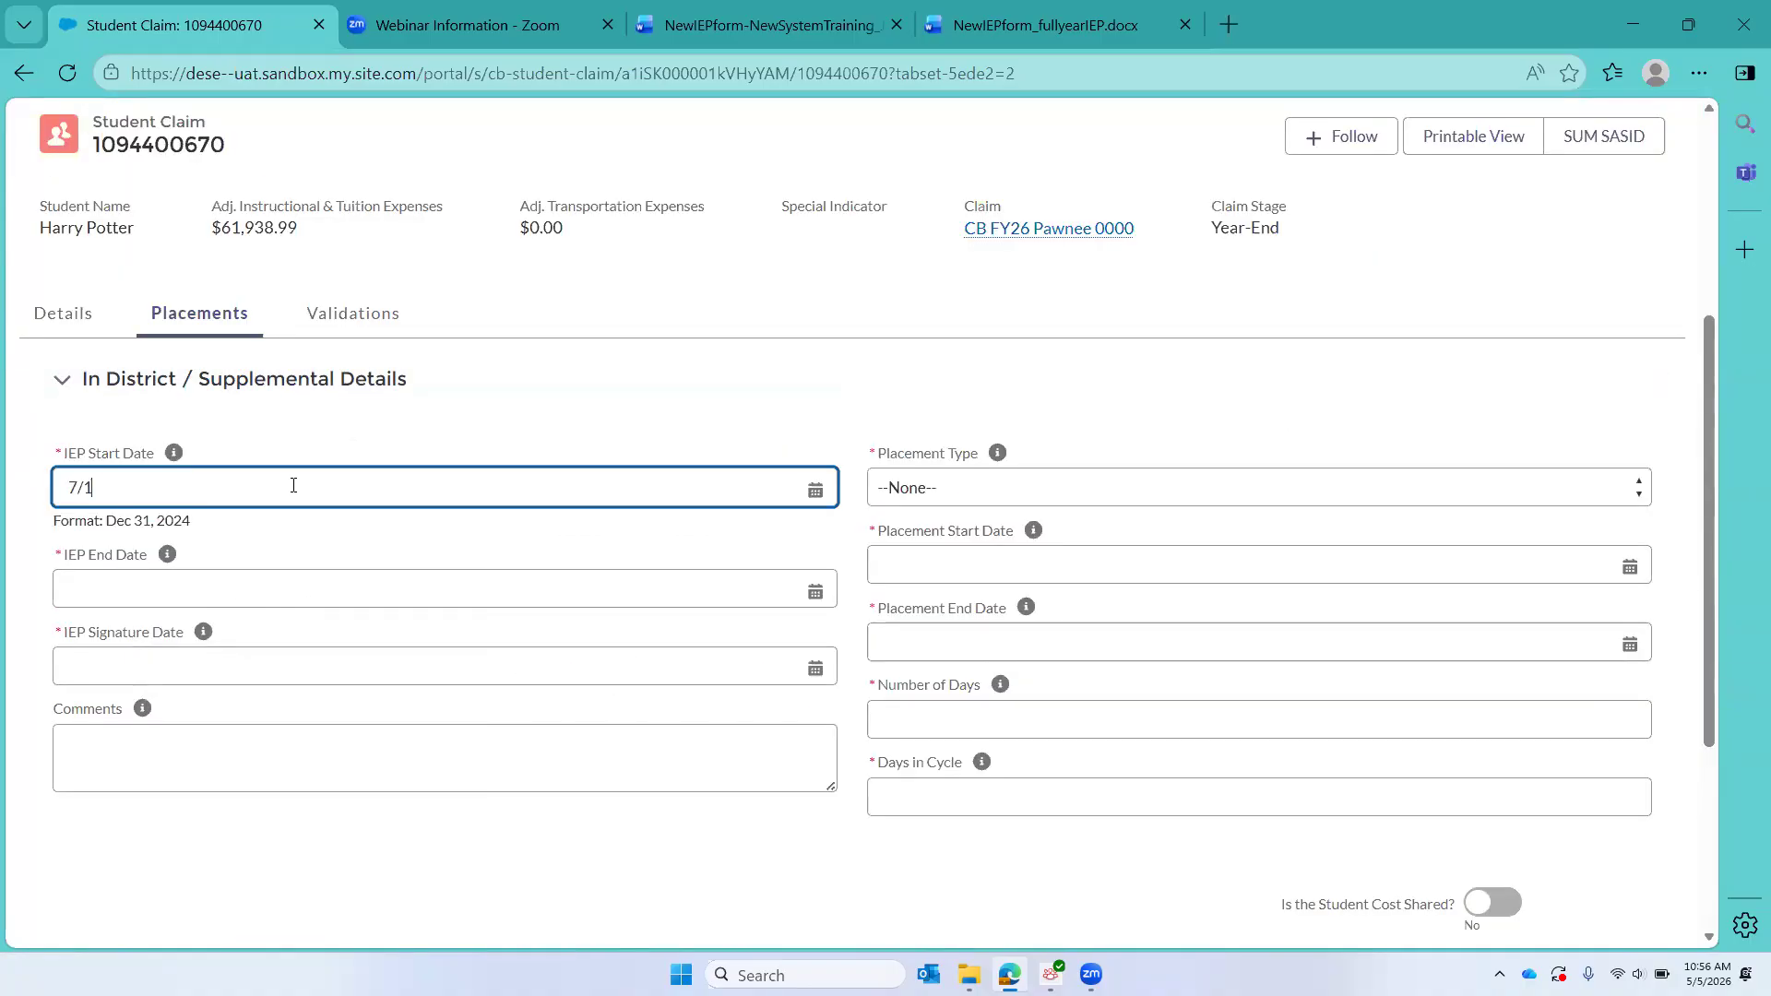
text(/2025)
click(157, 586)
text(6/)
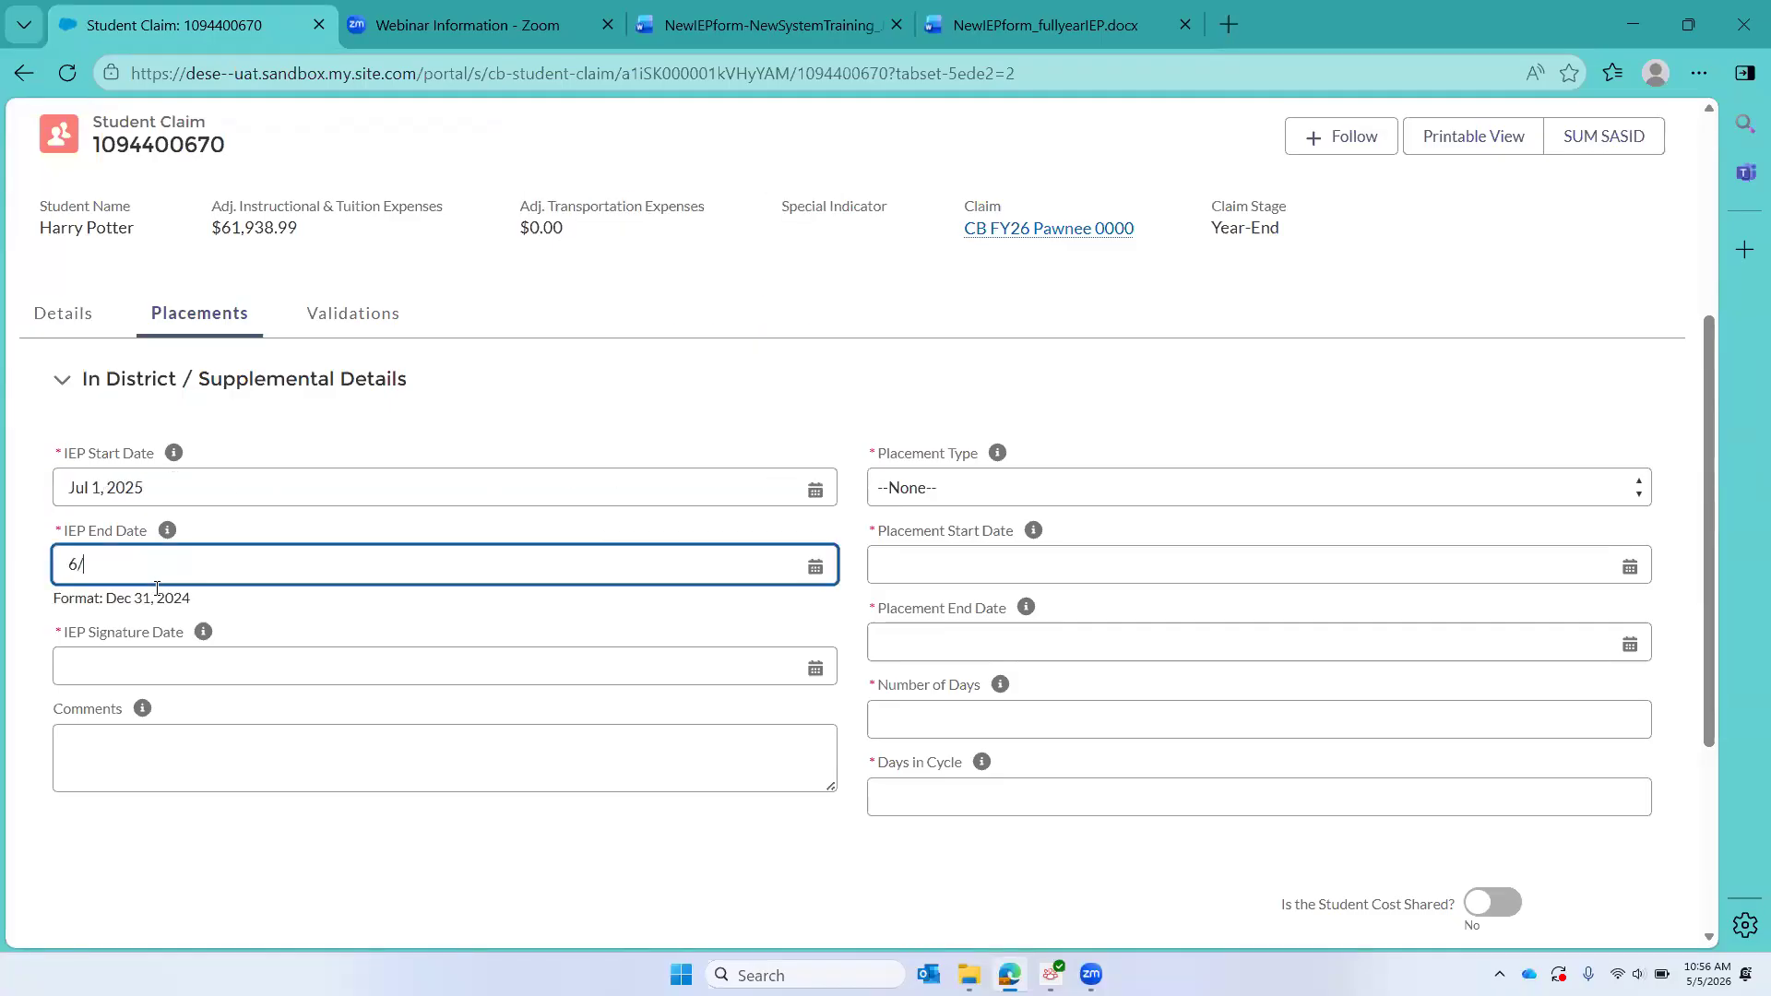
text(30/2026)
click(92, 670)
text(7/)
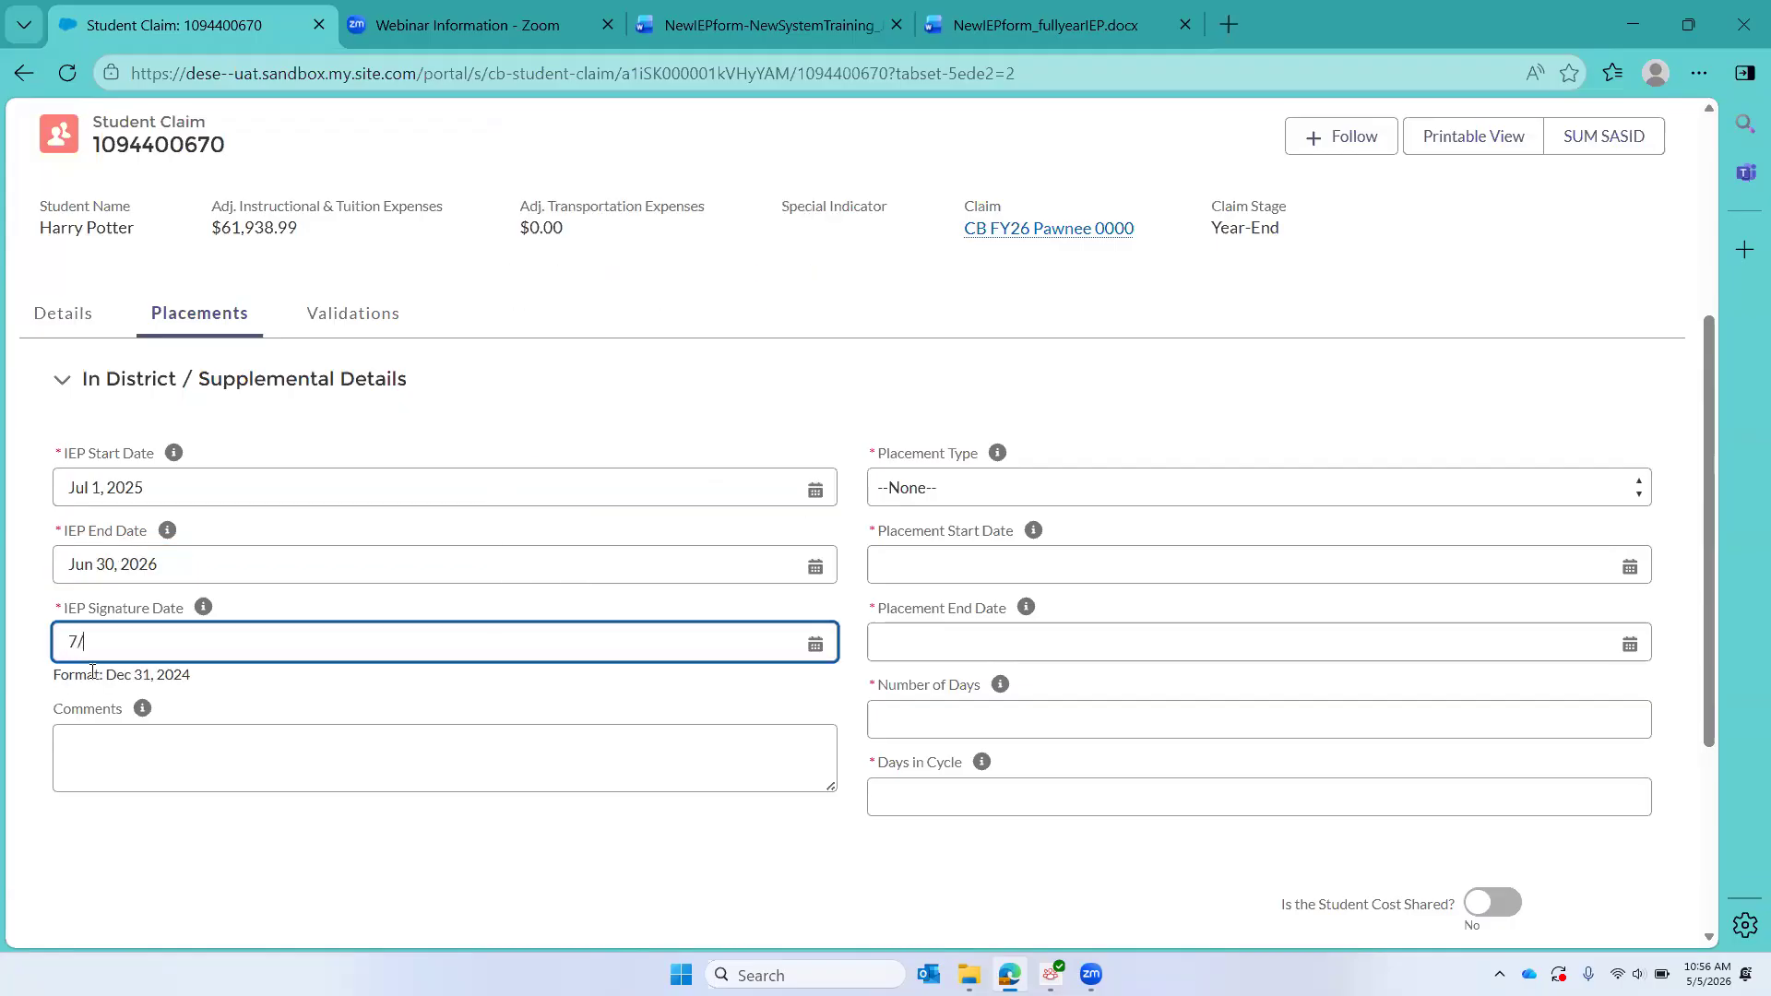
text(5/2025)
Step: Set the placement type to Extended School Year and choose the Summer Fun 7/1/2025 - 8/16/2025 program
click(999, 497)
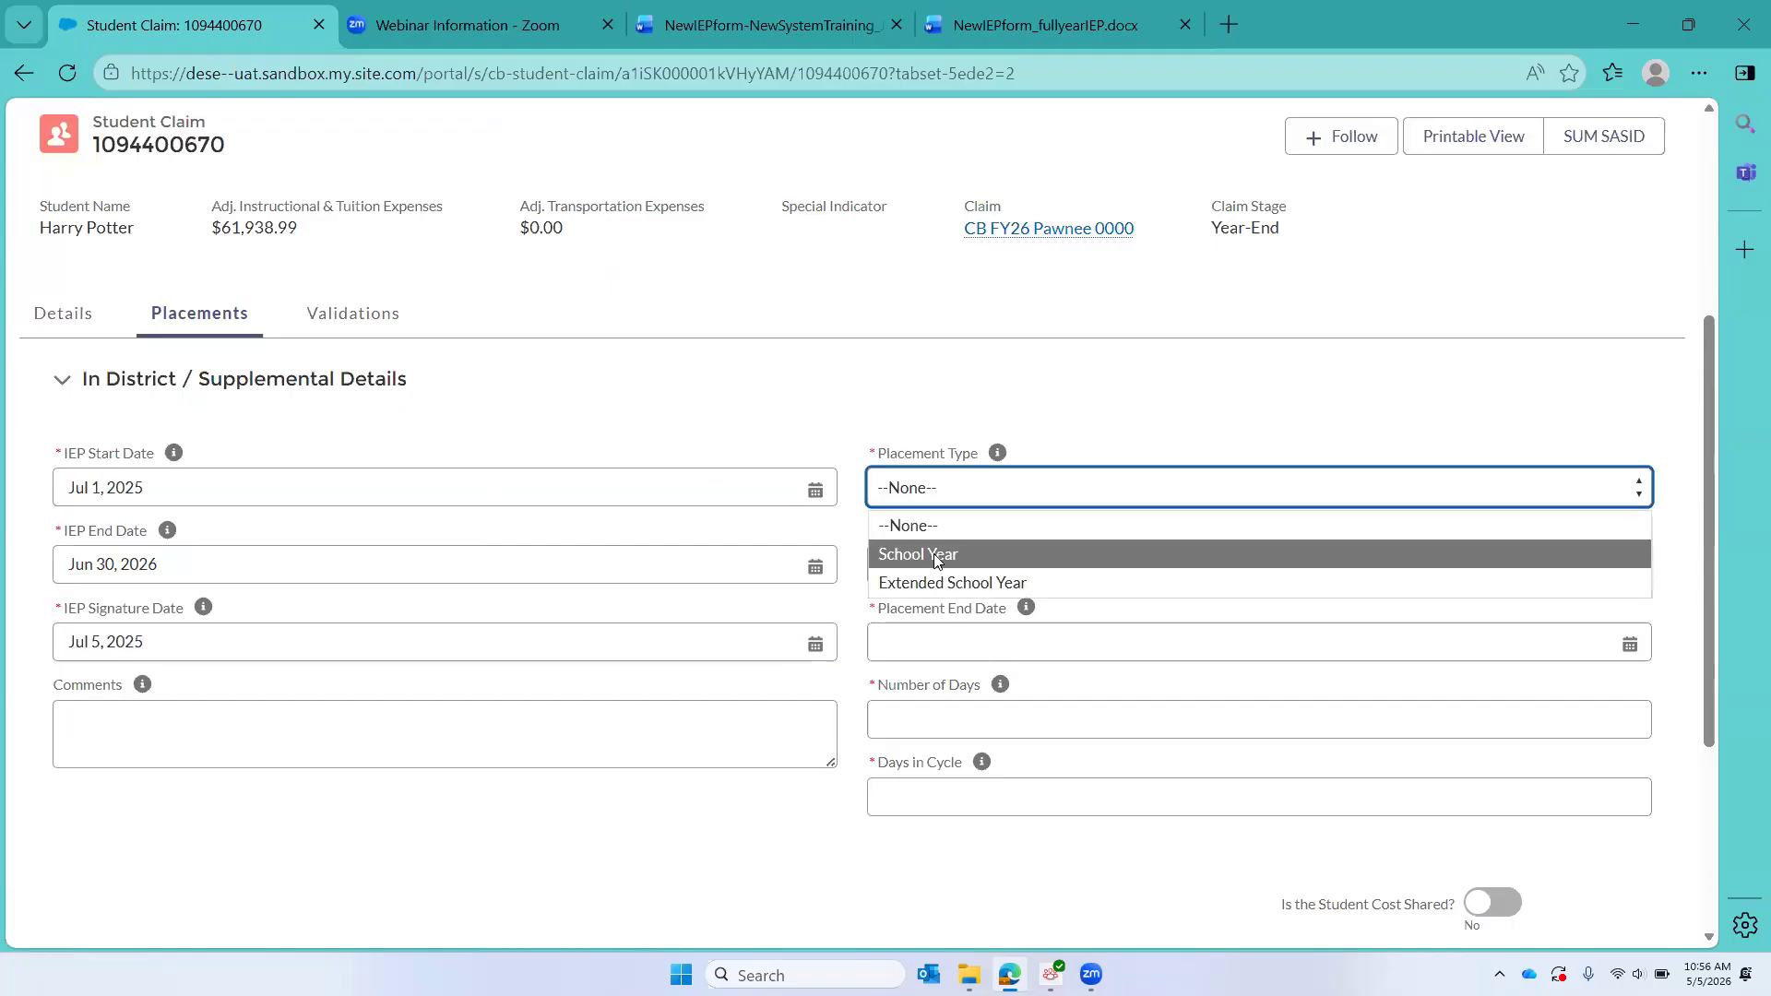
click(911, 583)
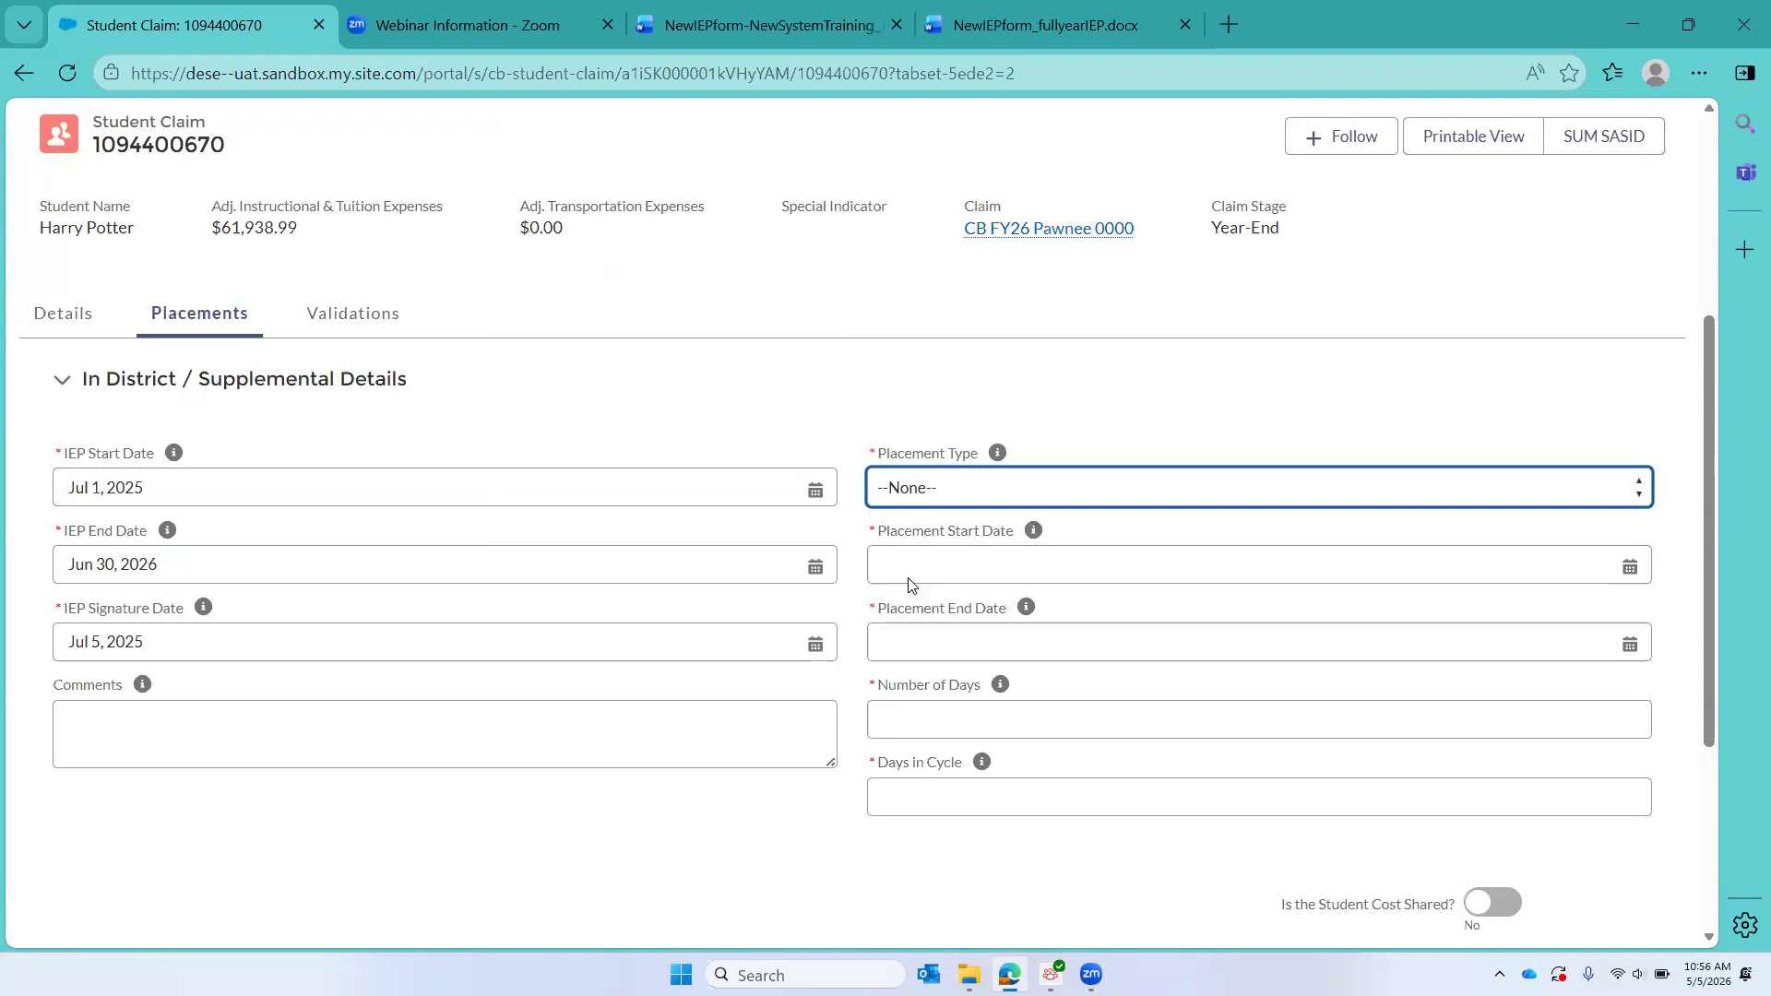
click(918, 623)
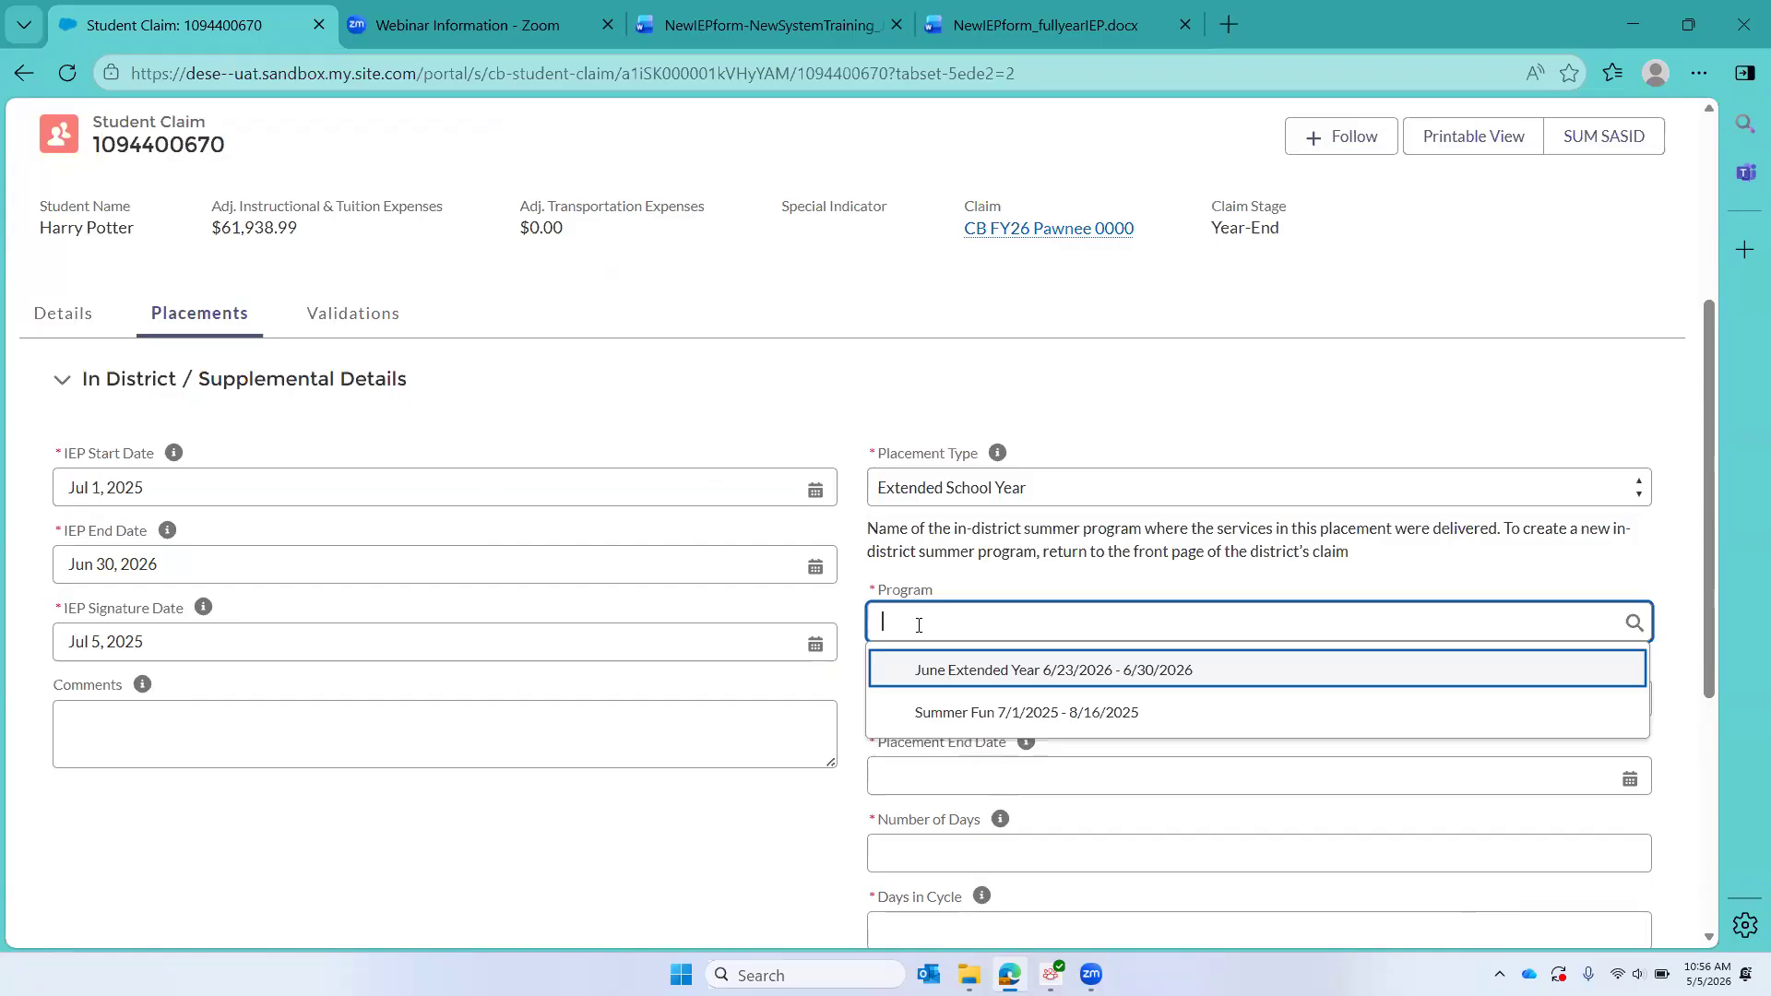
click(1014, 721)
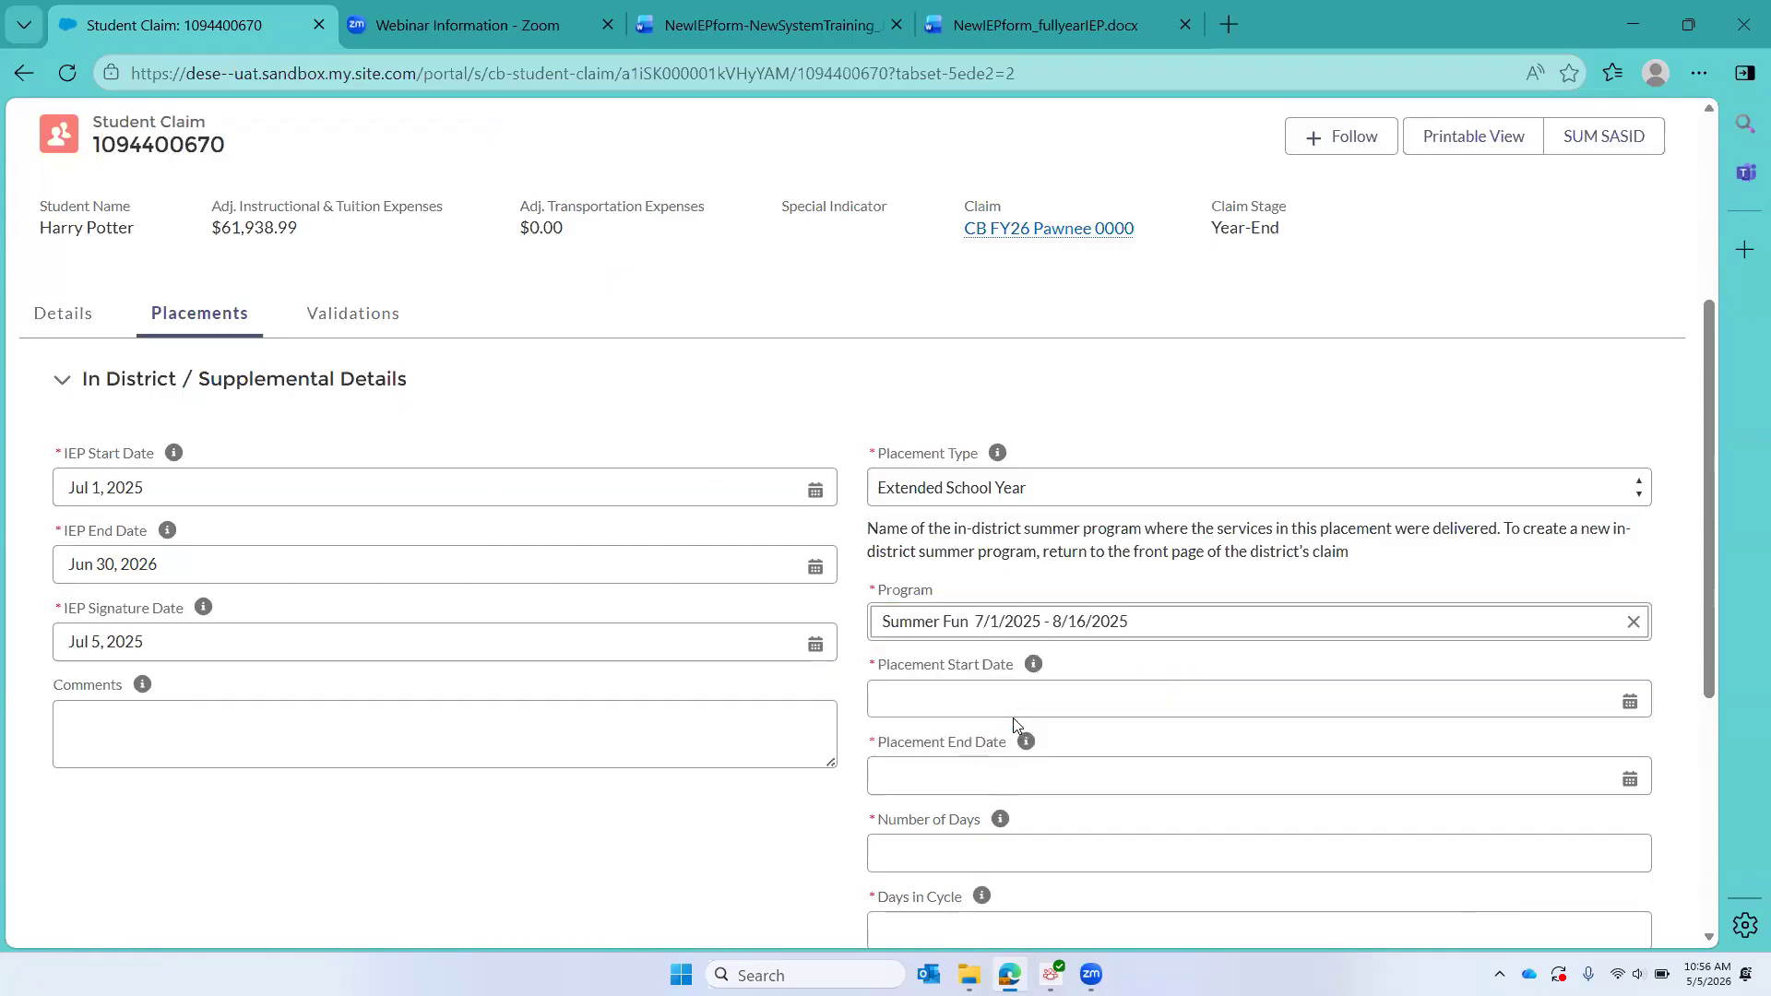
Step: Enter Jul 1, 2025 as the placement start date and Aug 16, 2025 as the placement end date
click(891, 701)
text(7/1)
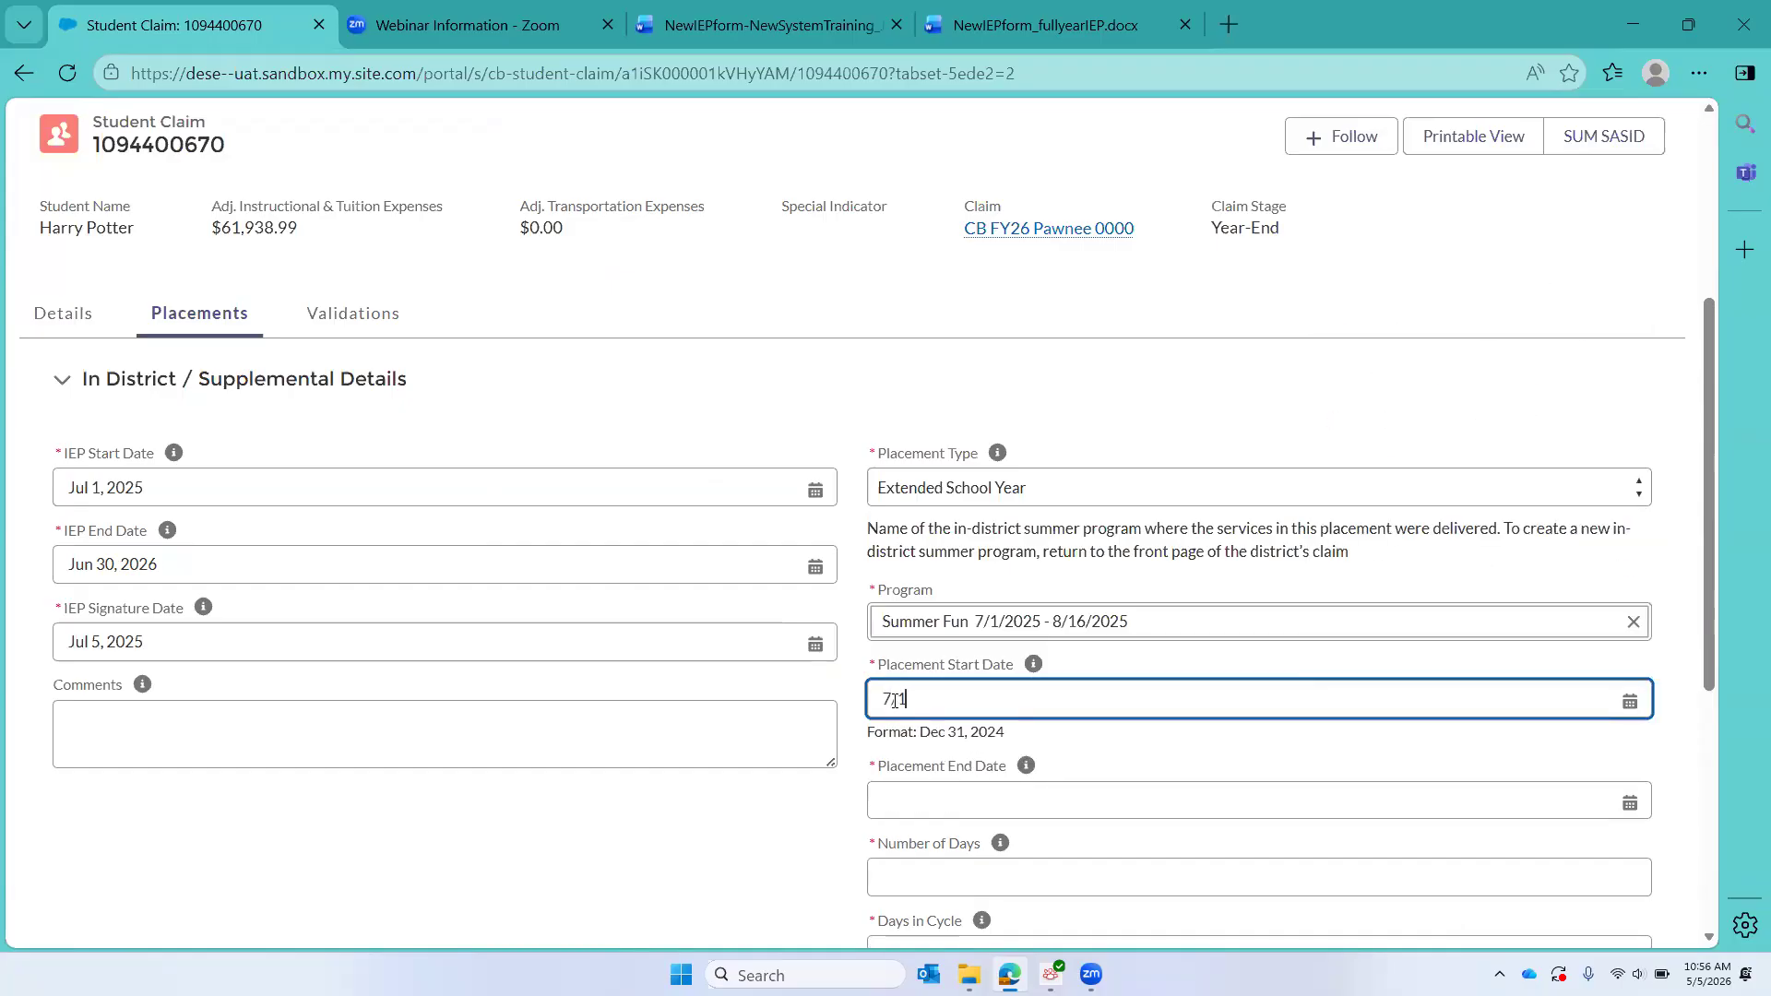
text(/2025)
click(902, 802)
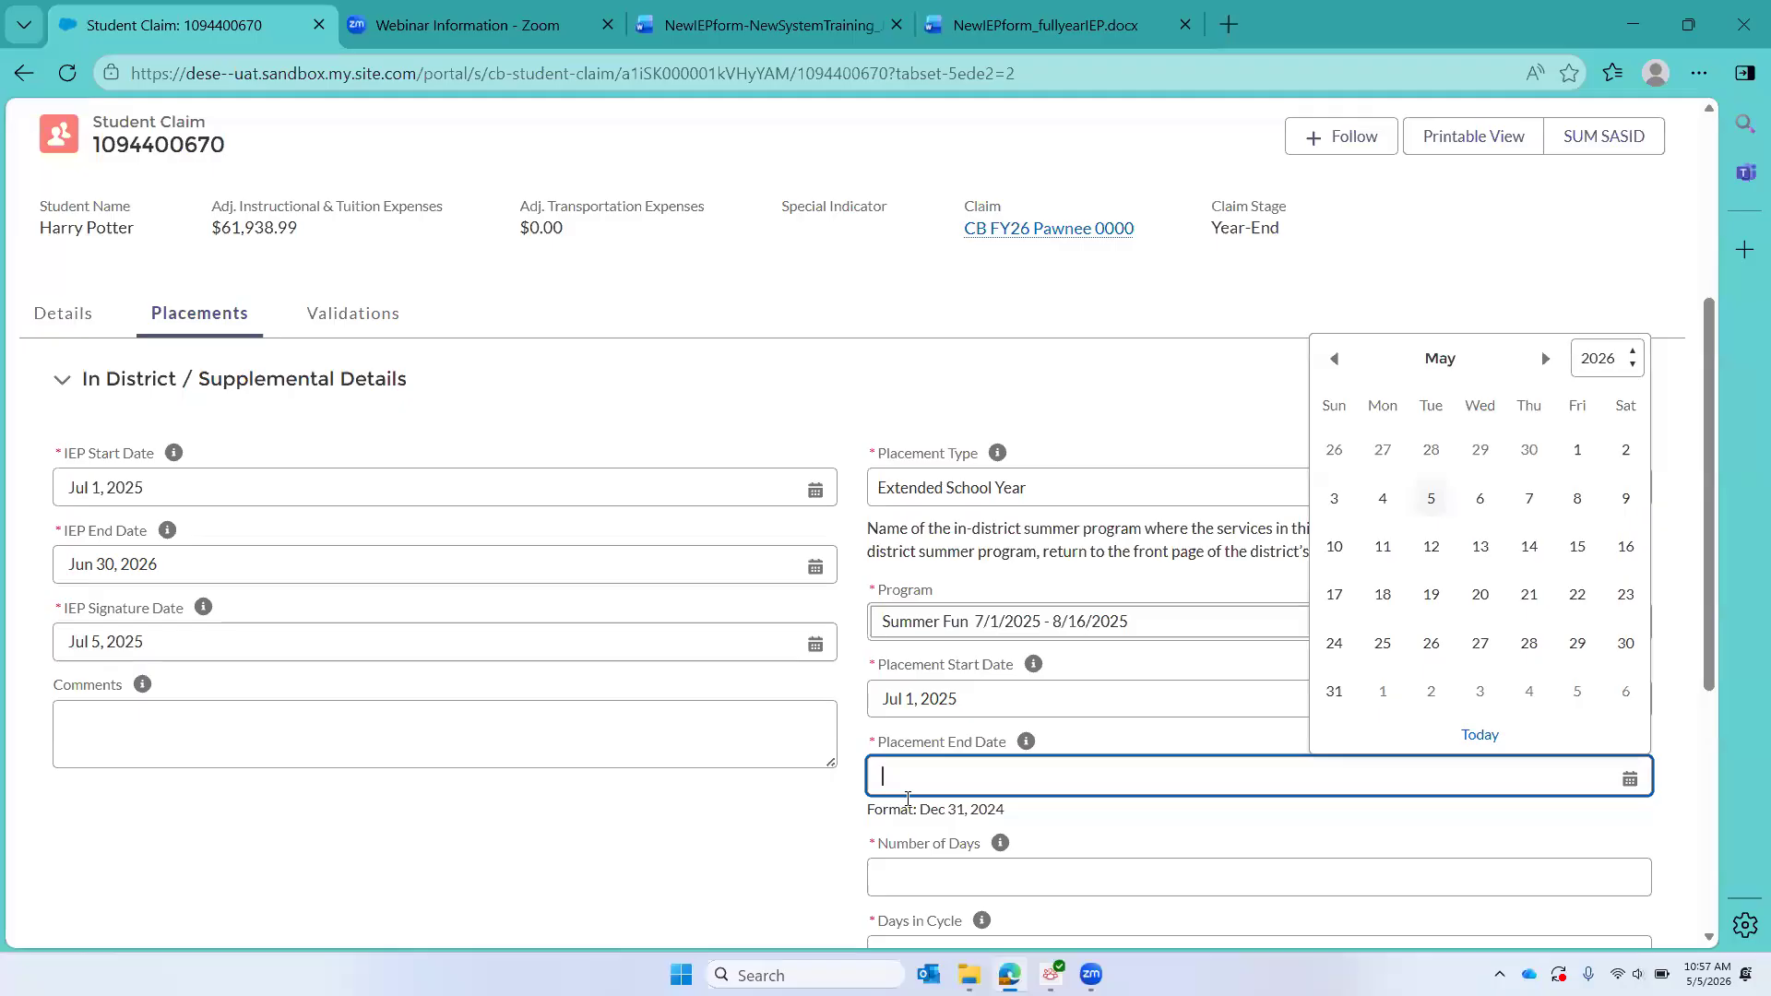
text(8/16/2025)
Step: Set the number of days to 33 and the days in cycle to 5, and continue to the IEP grid services
scroll(908, 799, down, 1)
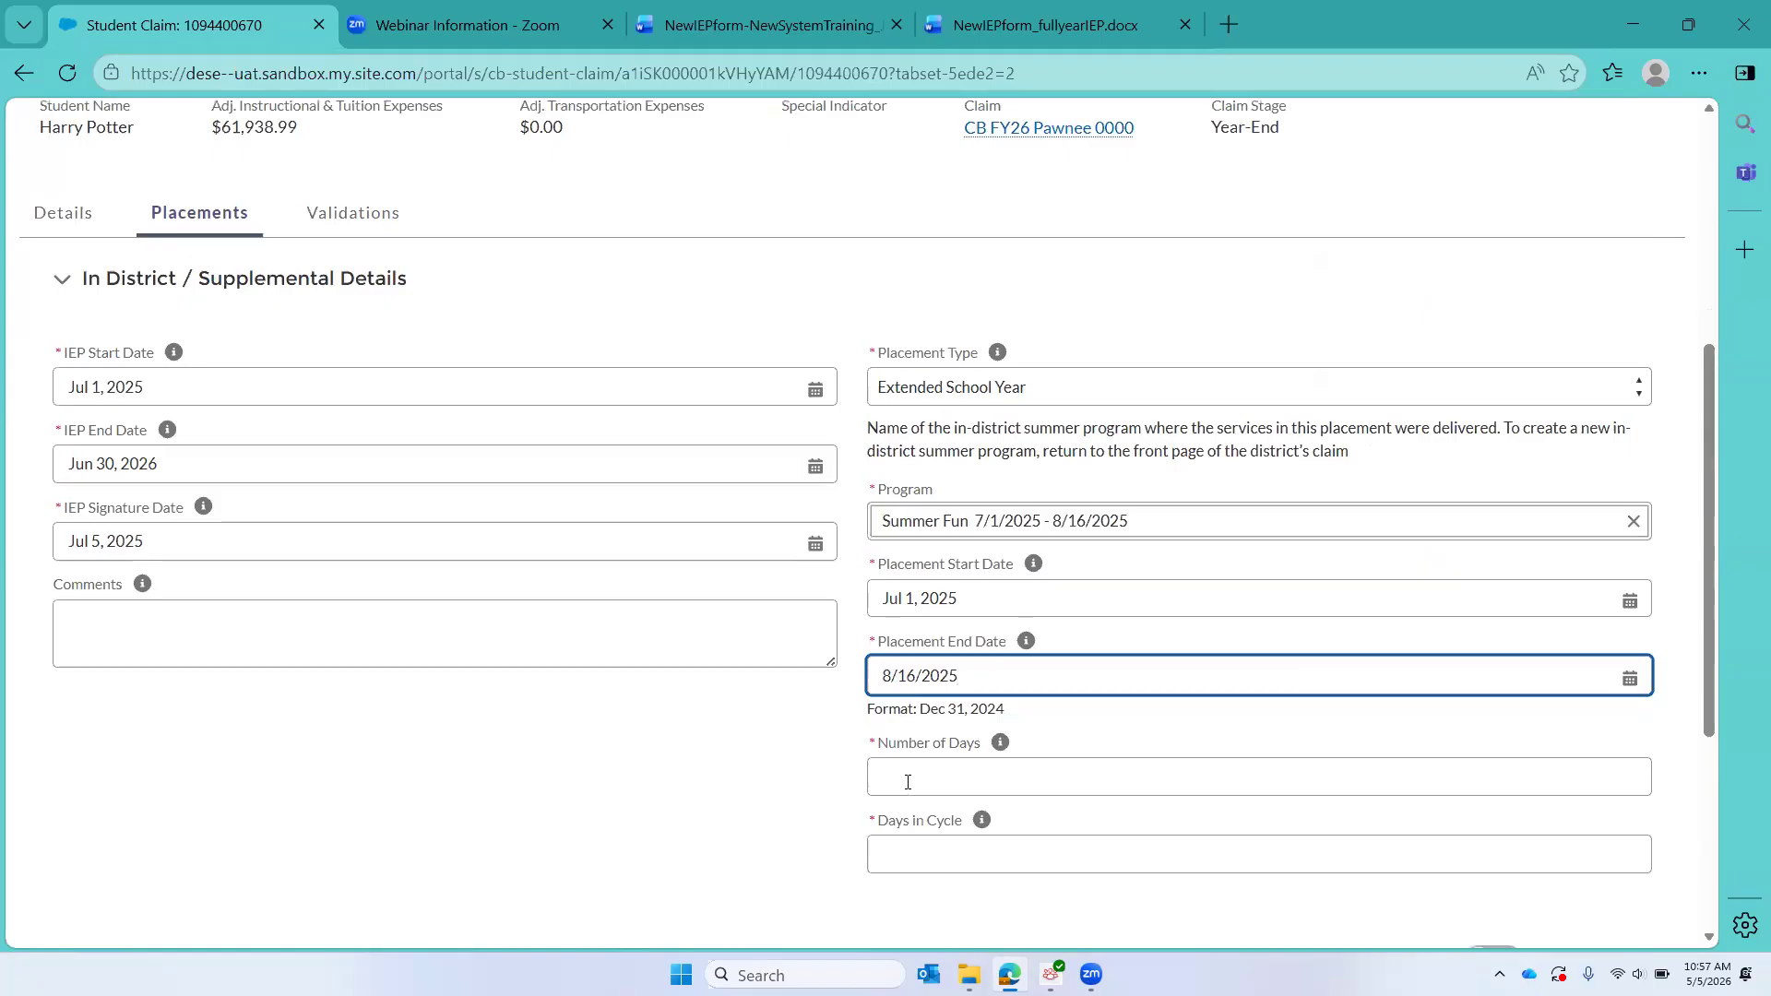
click(907, 783)
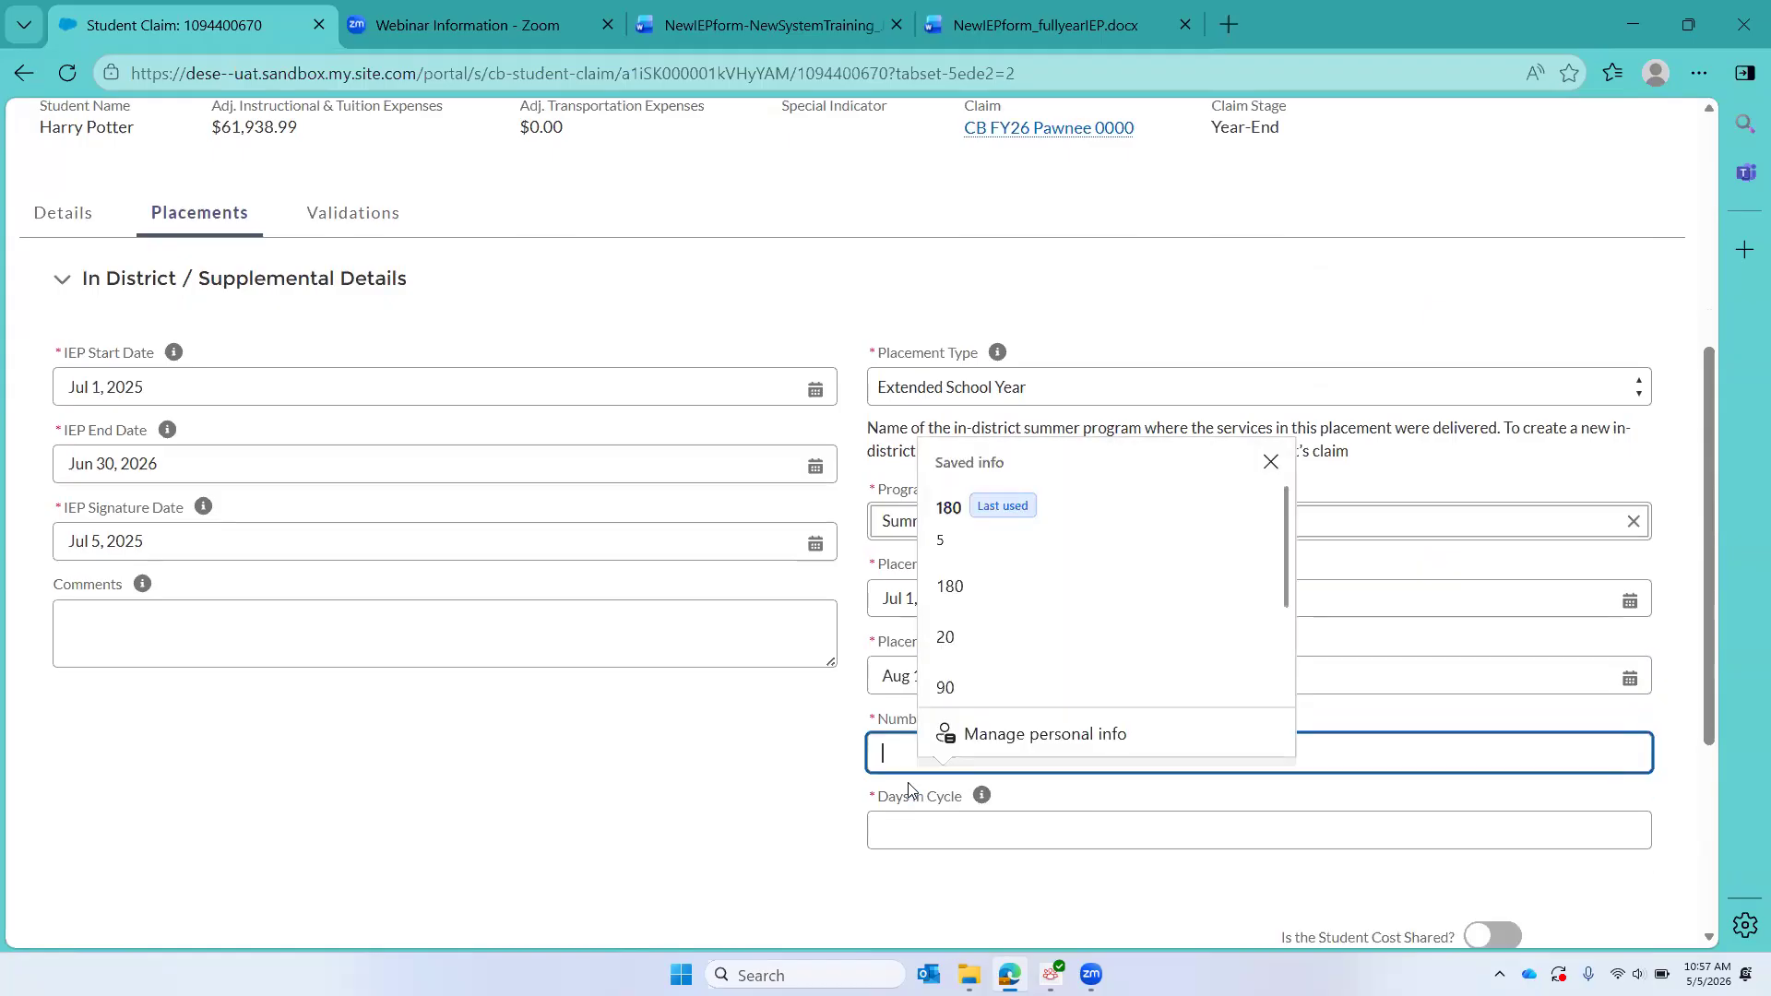
text(33)
click(904, 832)
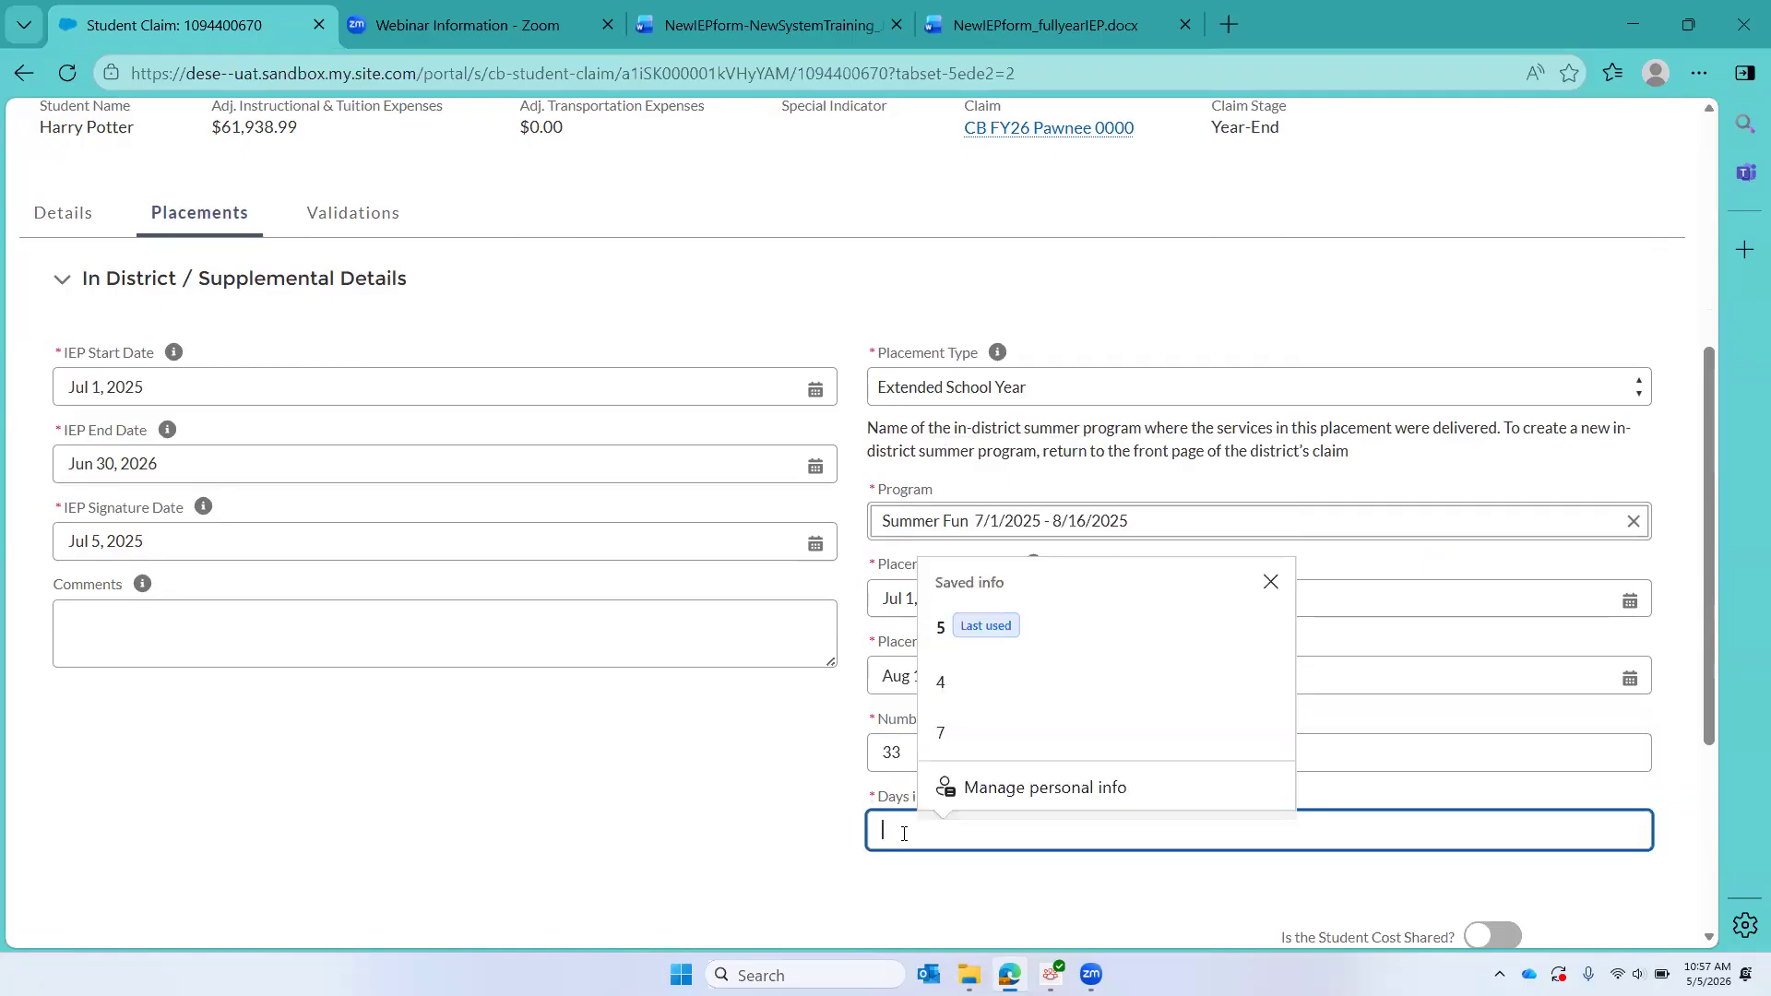
text(5)
scroll(718, 796, down, 3)
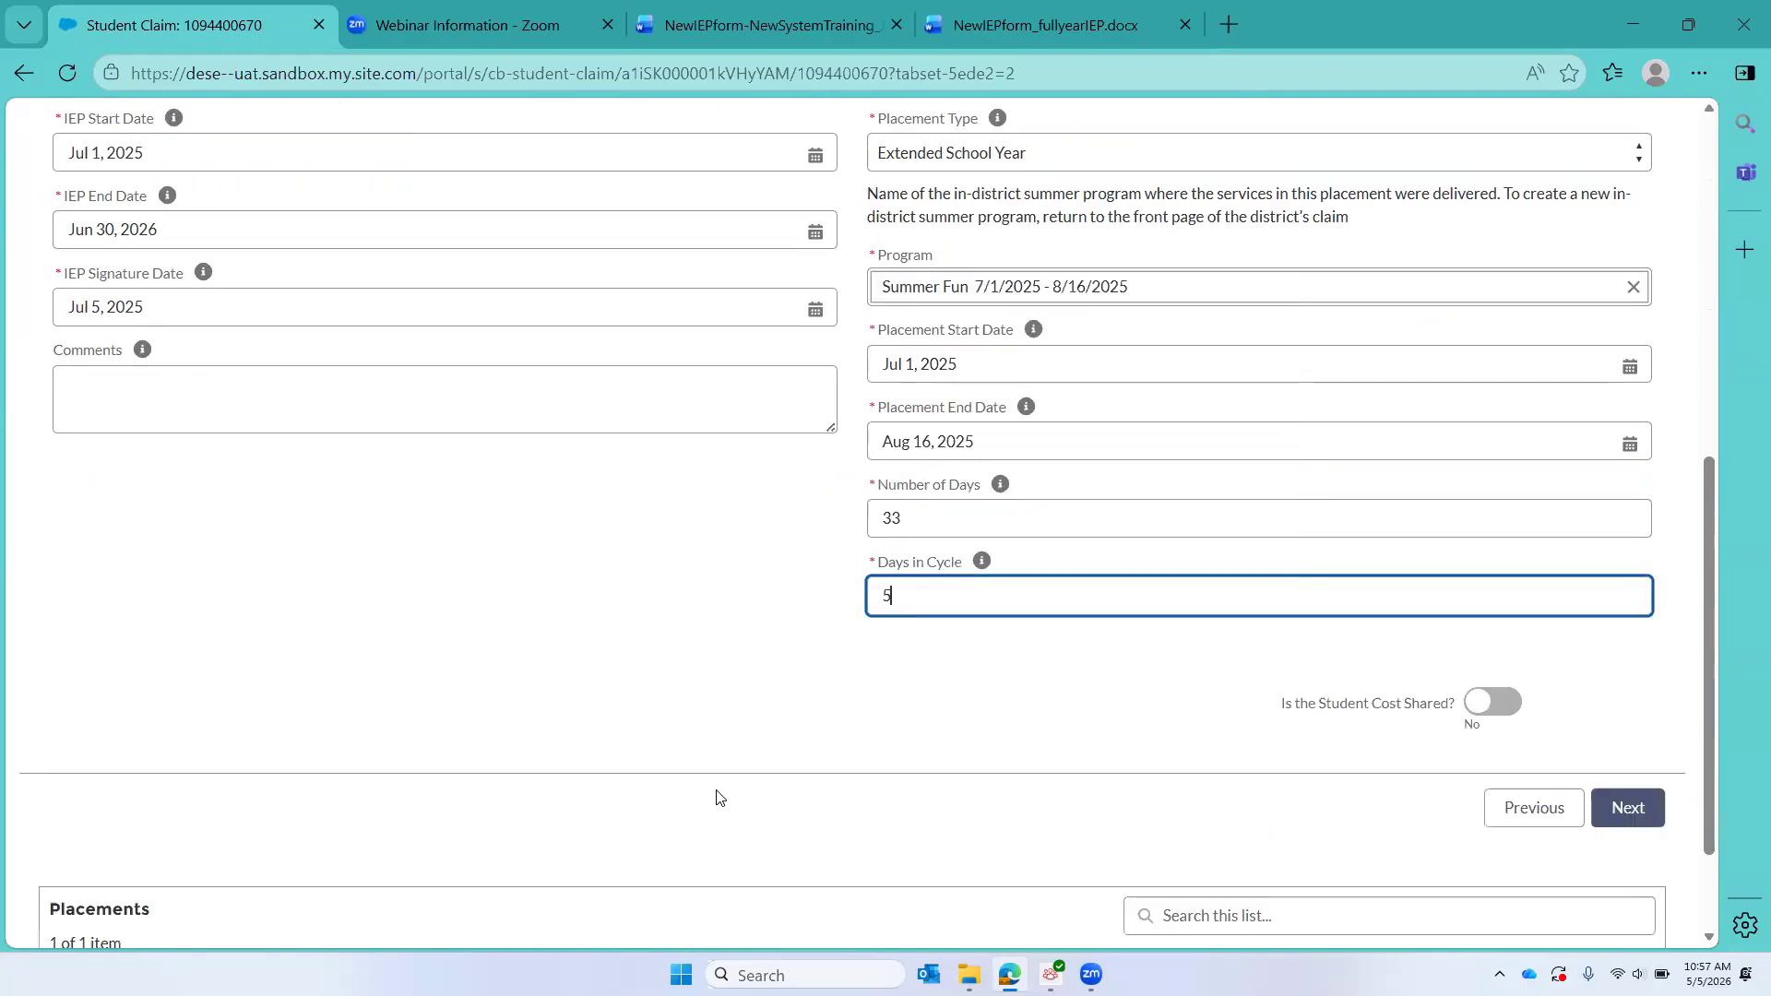
click(1641, 809)
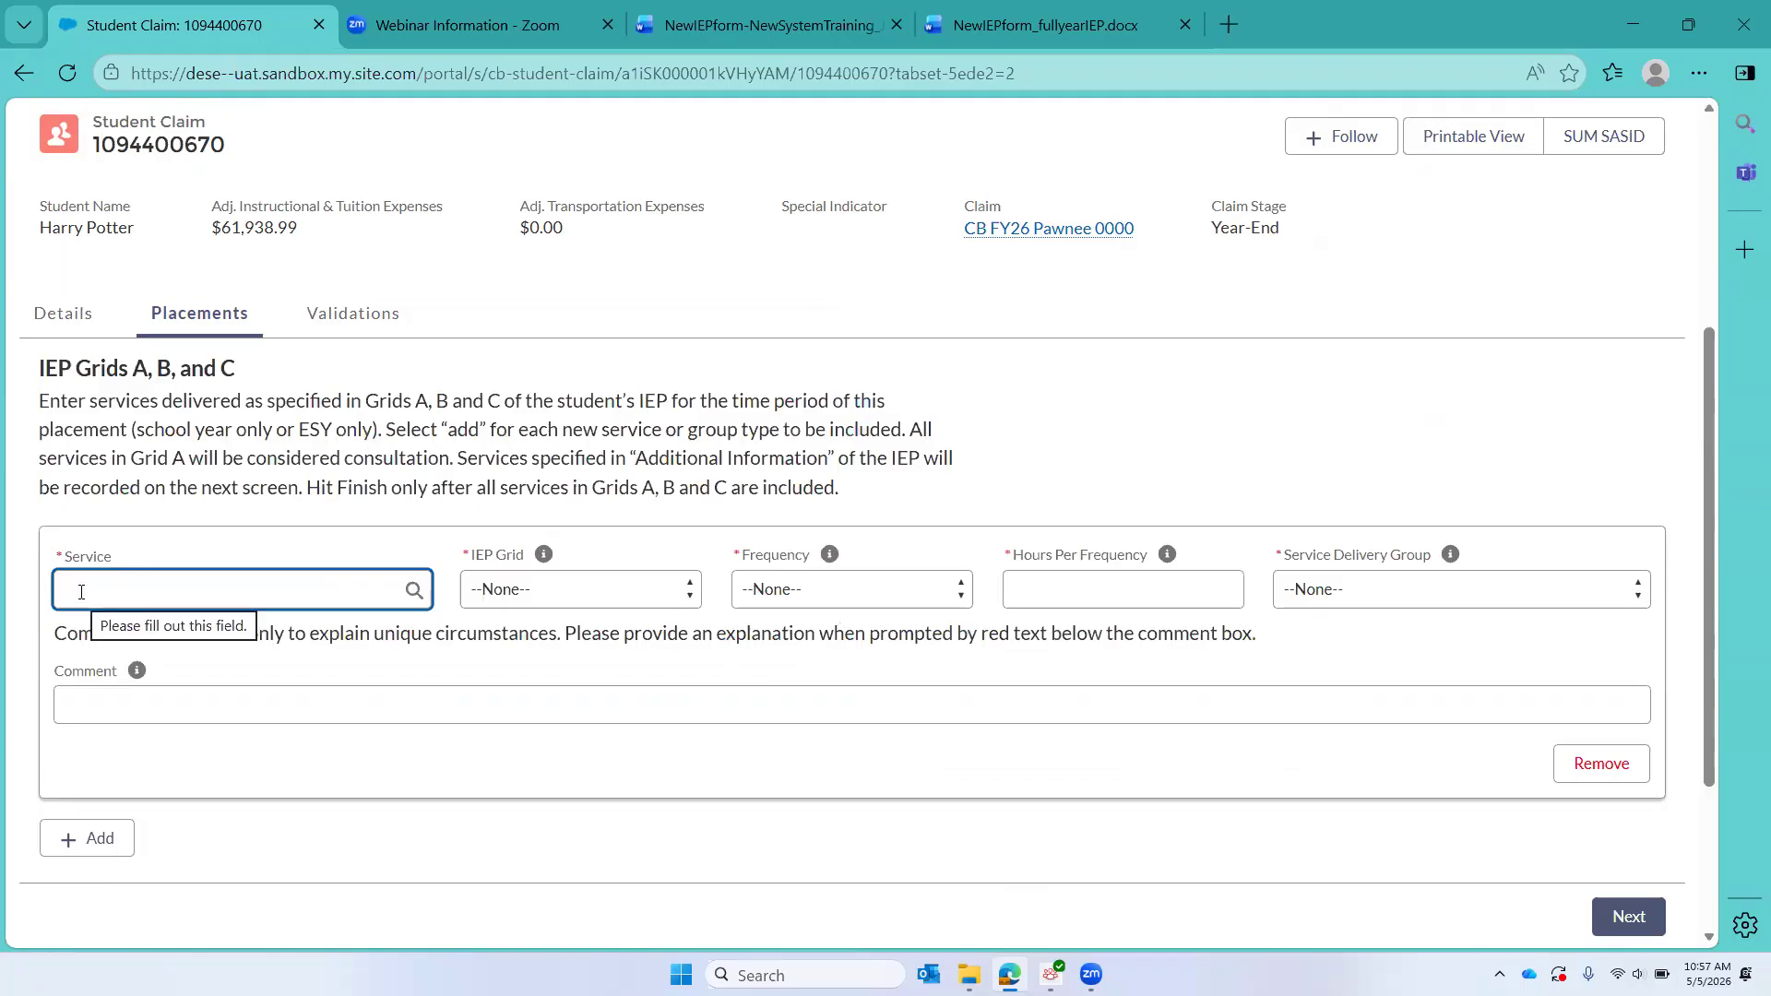
Step: Switch to the NewIEPform_fullyearIEP document in Word and review its extended school year service grids and Additional Information section
click(1097, 25)
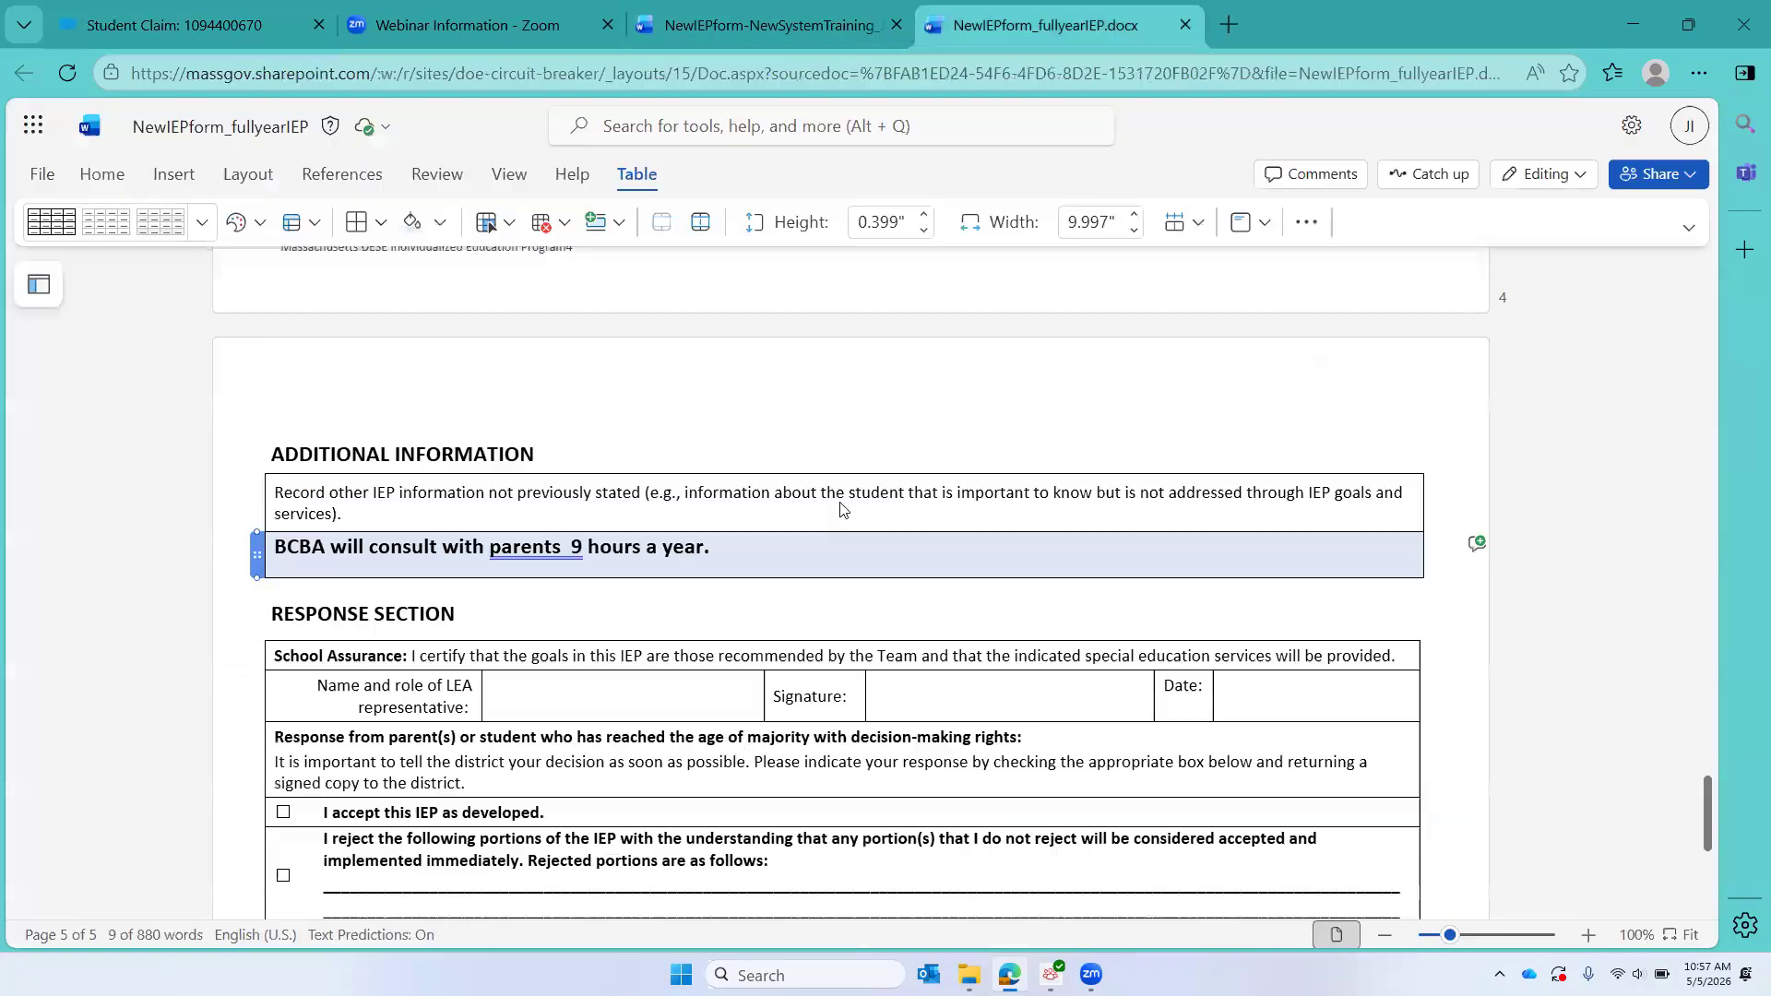
scroll(854, 617, up, 3)
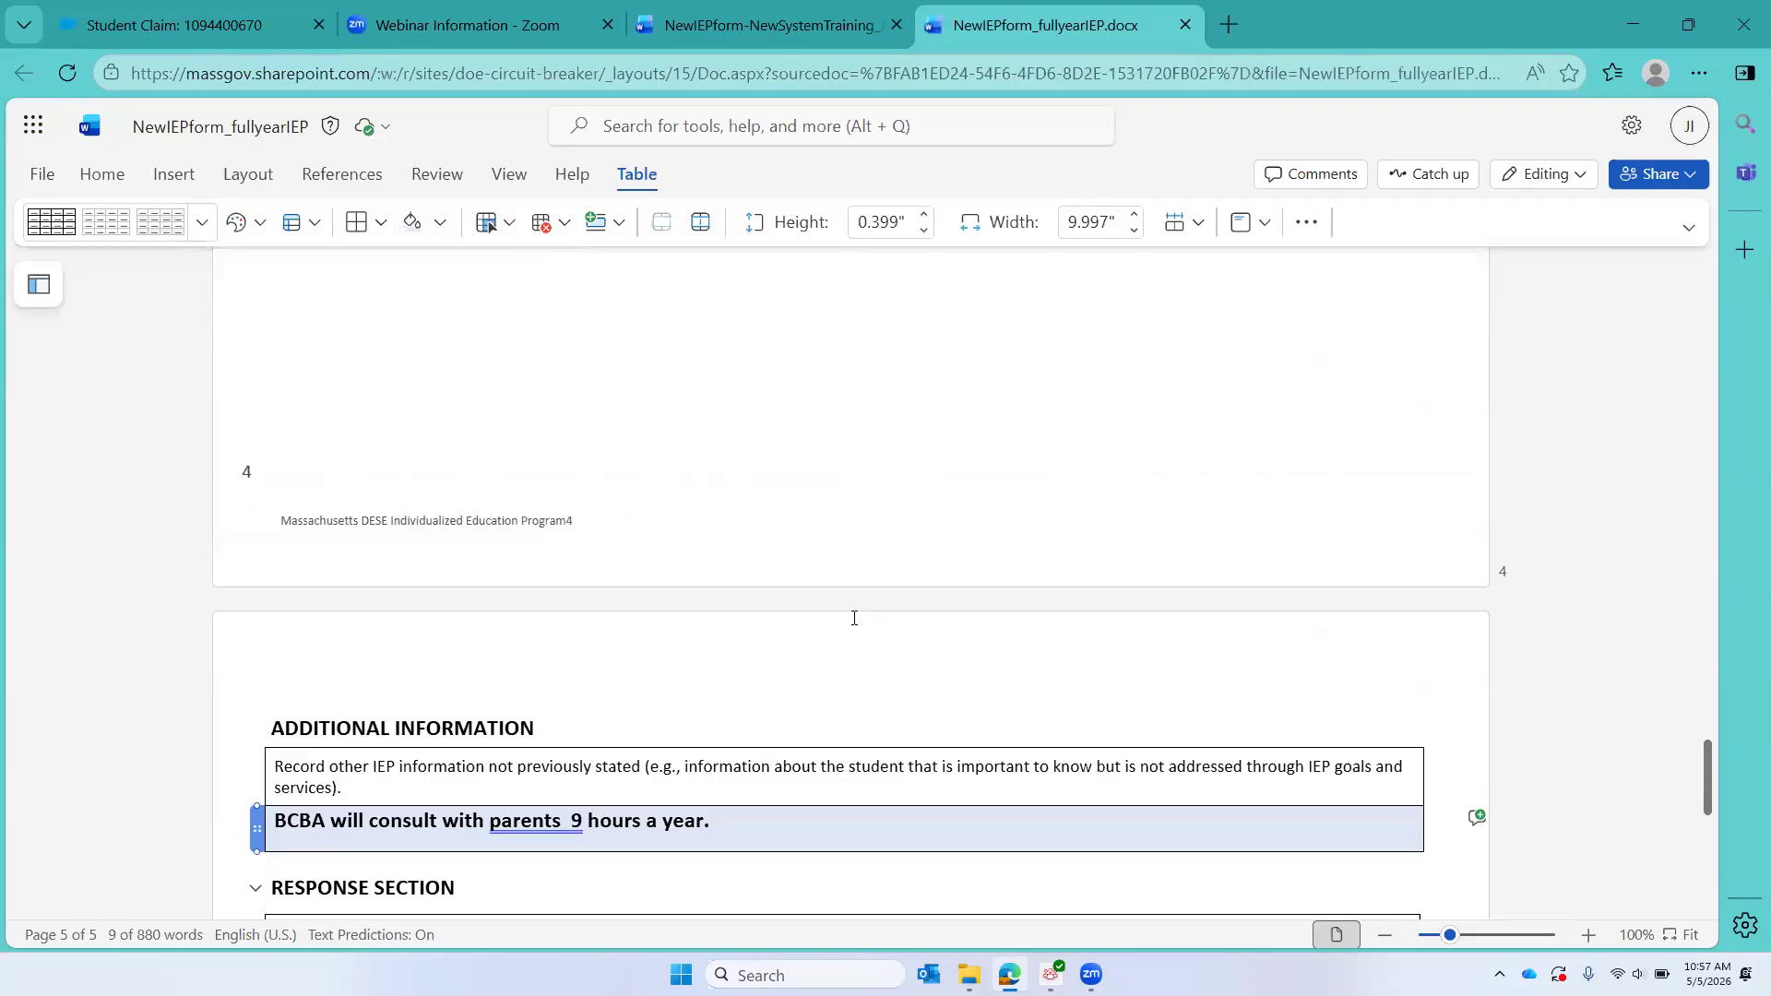
scroll(854, 618, up, 10)
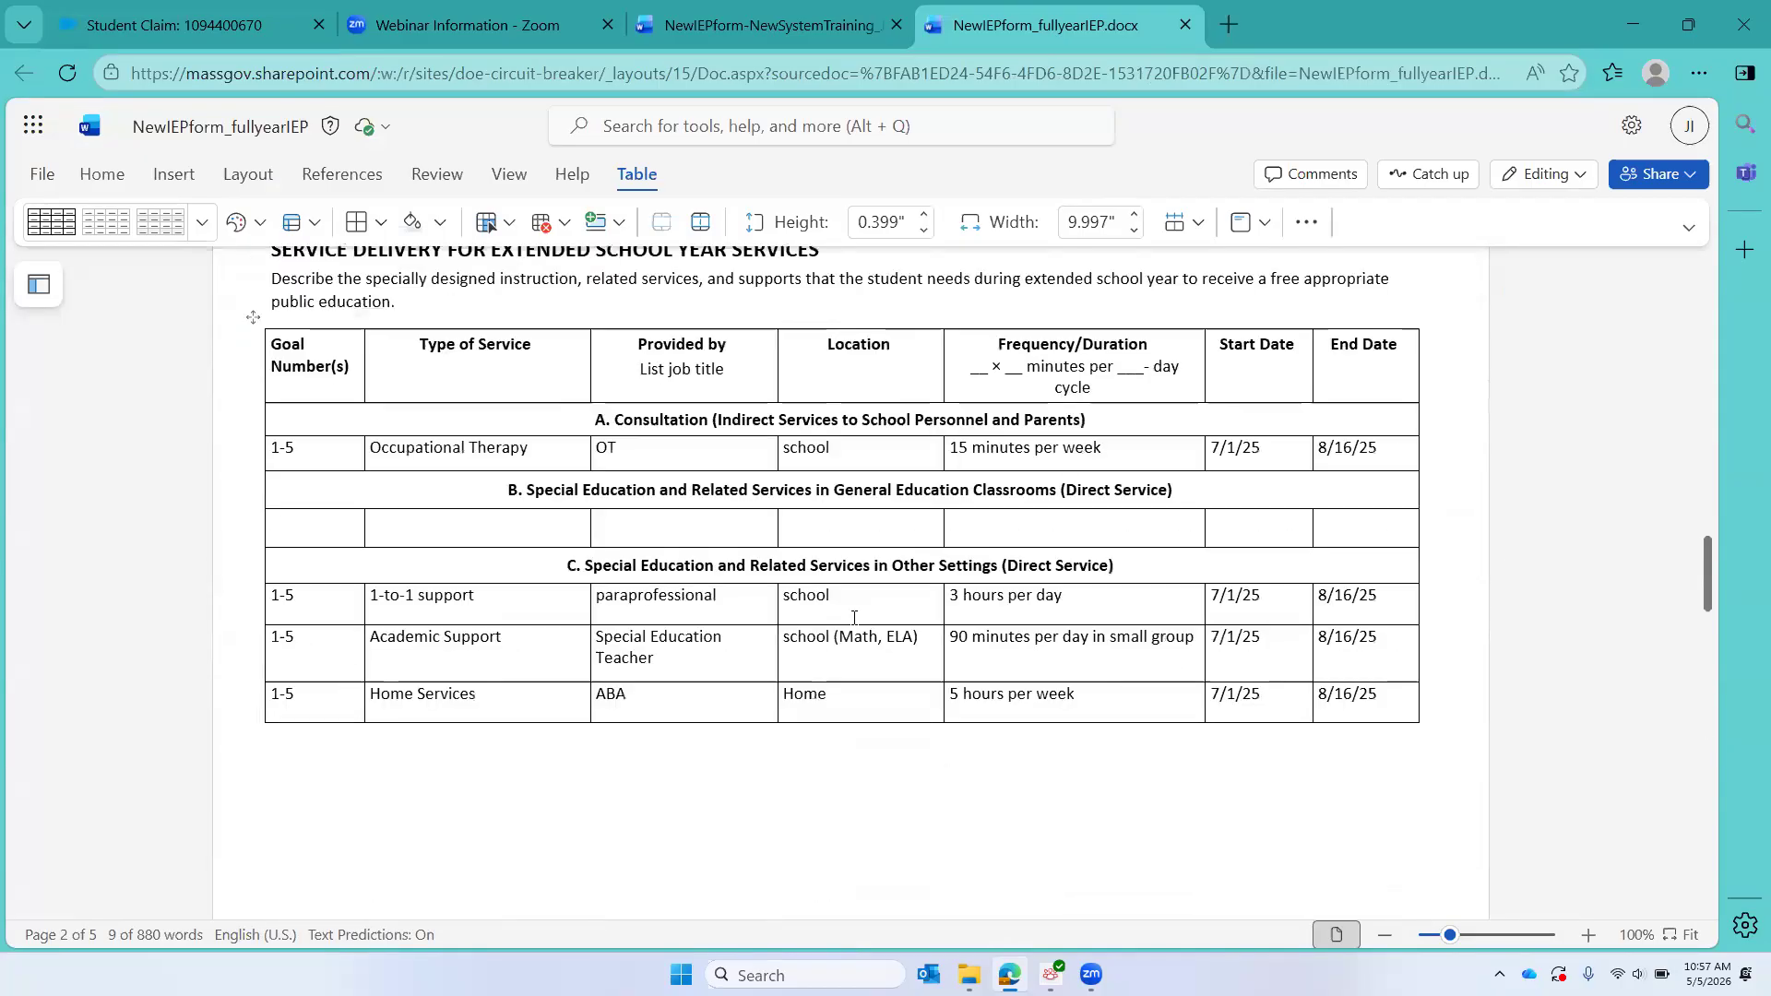
scroll(854, 618, down, 1)
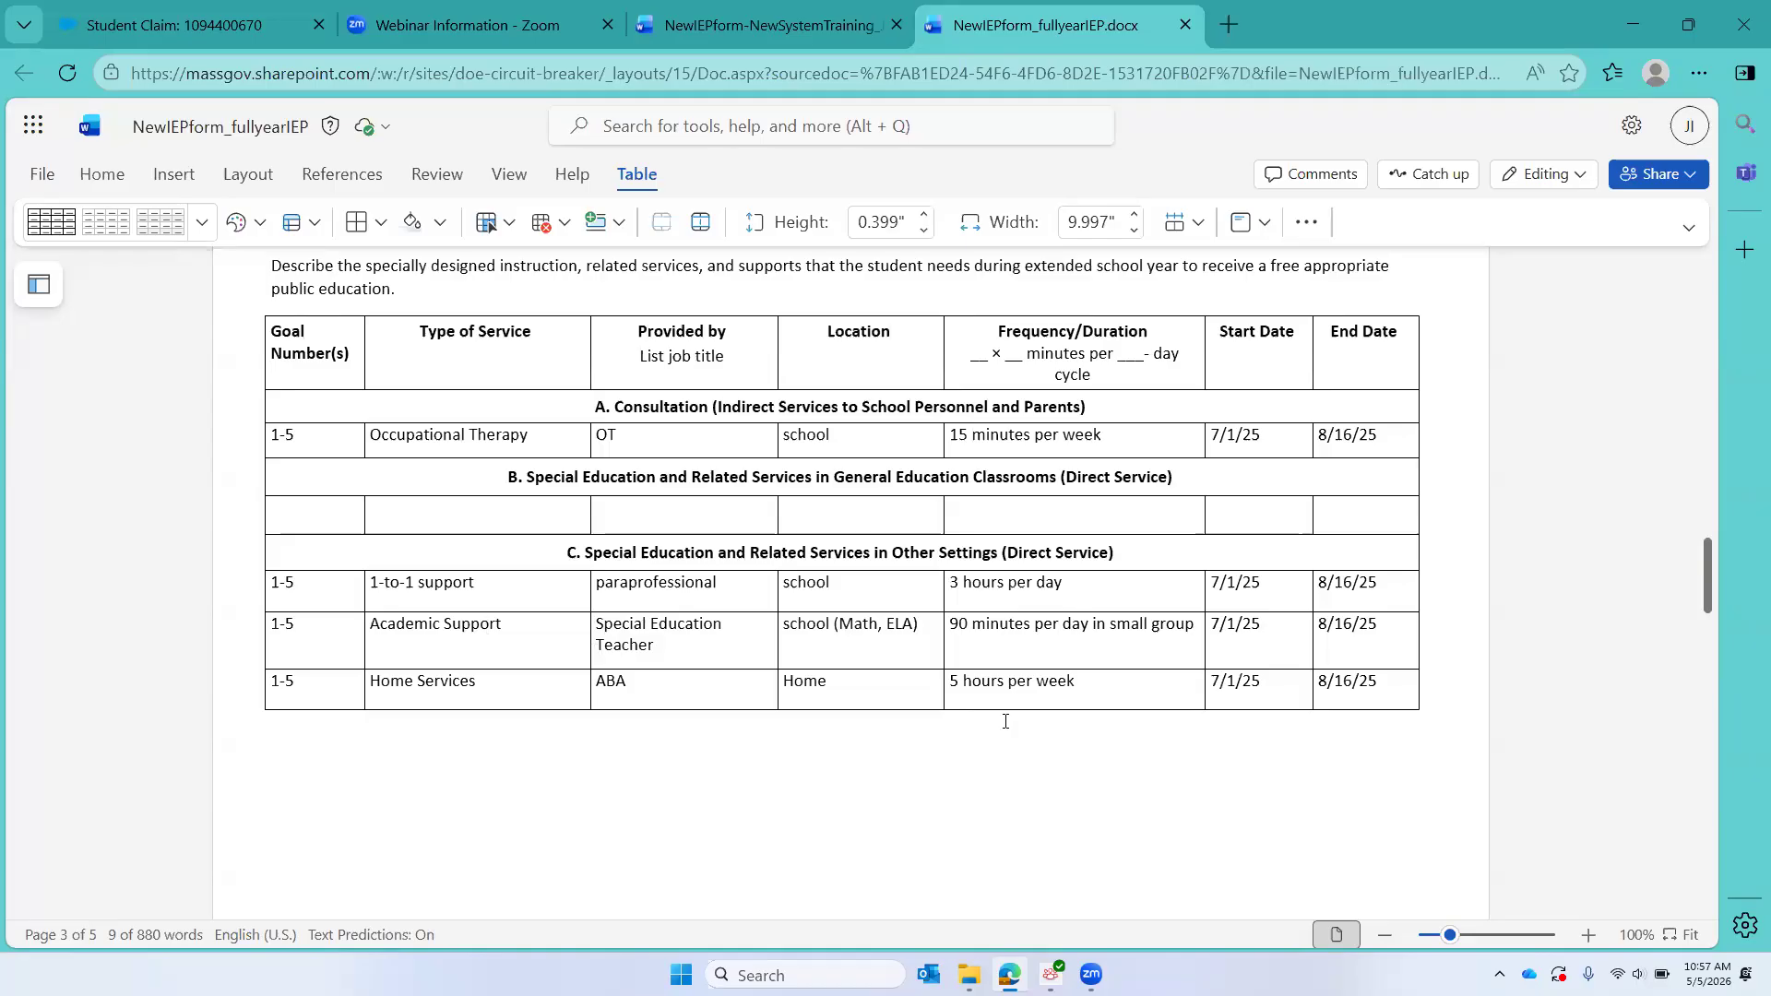
scroll(1006, 721, down, 1)
scroll(1005, 721, down, 5)
scroll(1005, 722, down, 10)
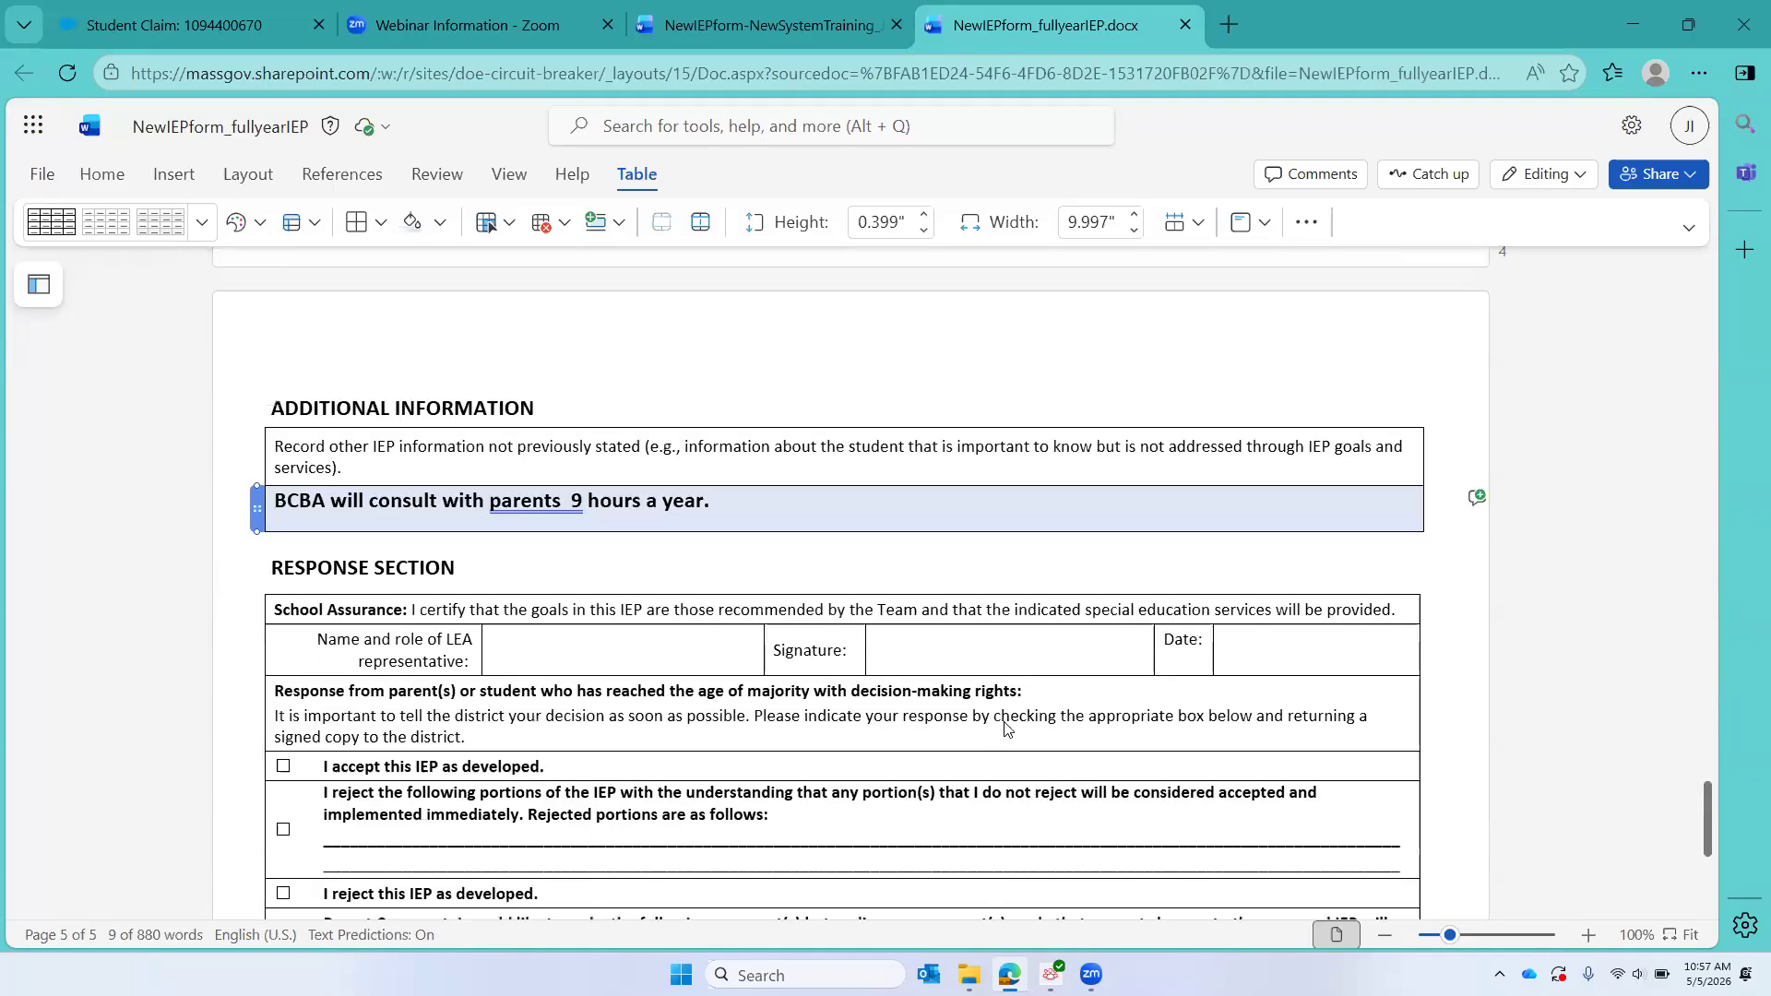
scroll(1006, 727, up, 6)
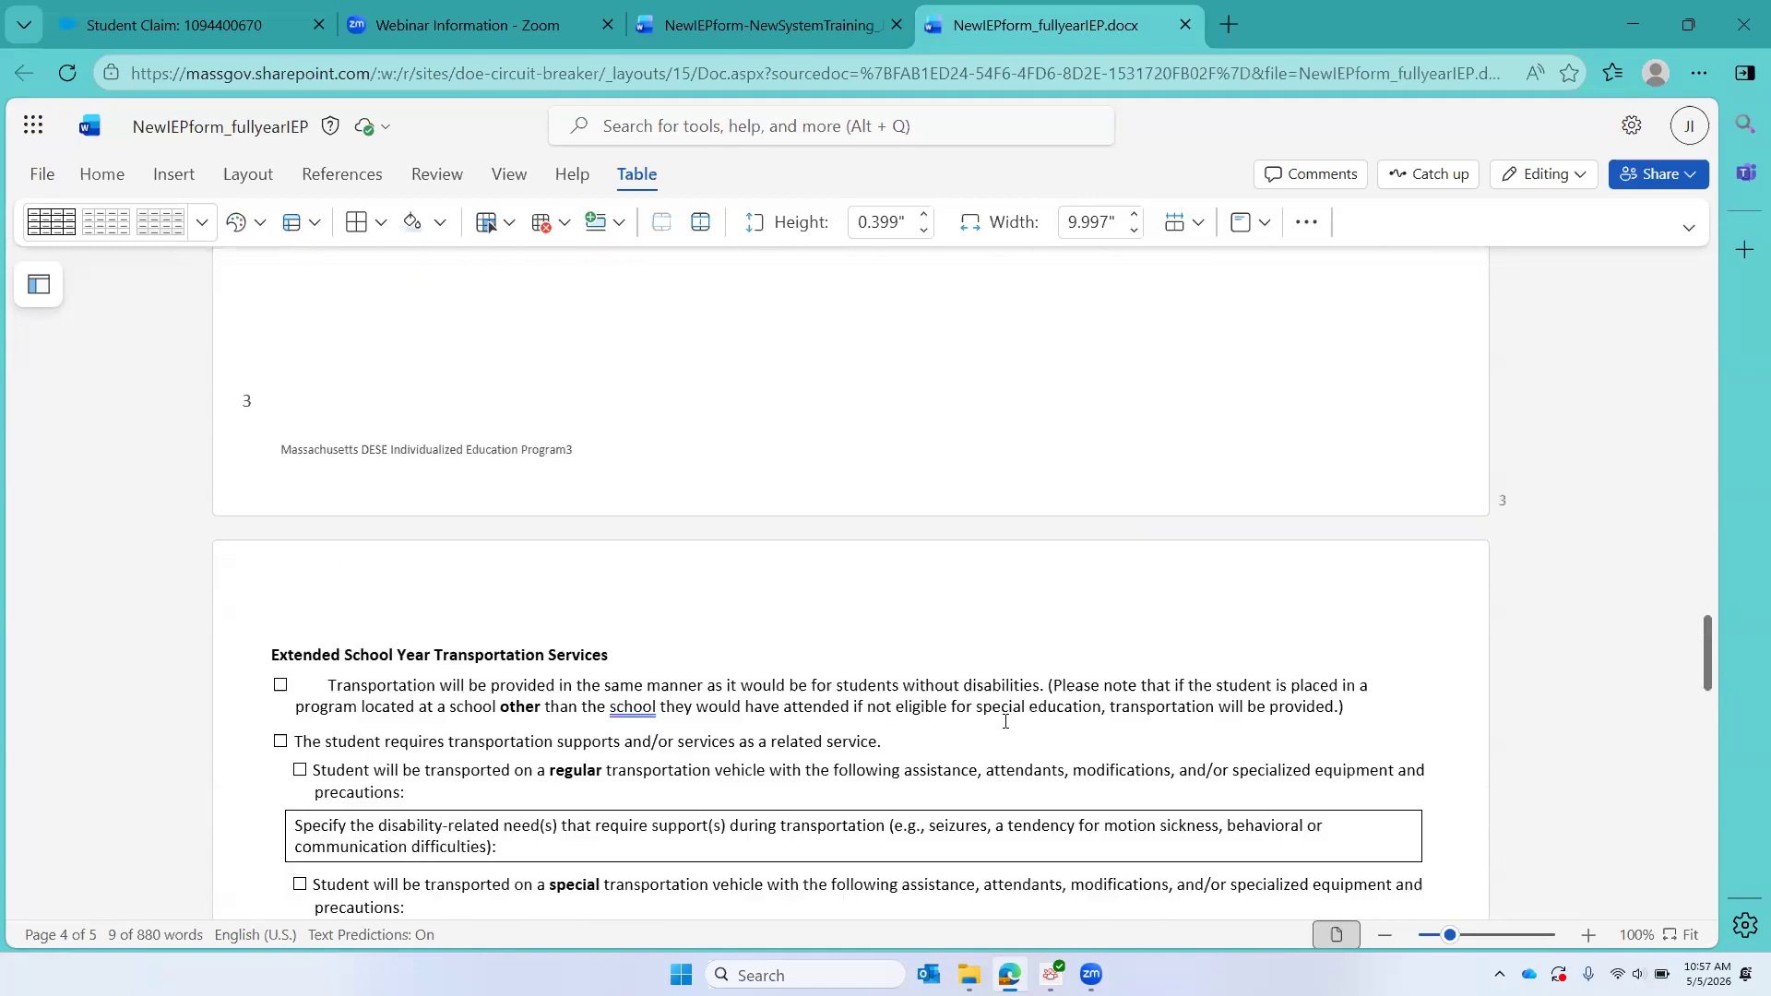
scroll(1005, 721, up, 2)
Step: Return to the student claim in CHAMP and enter Occupational Therapist (OT) as a service in IEP grid A
click(160, 9)
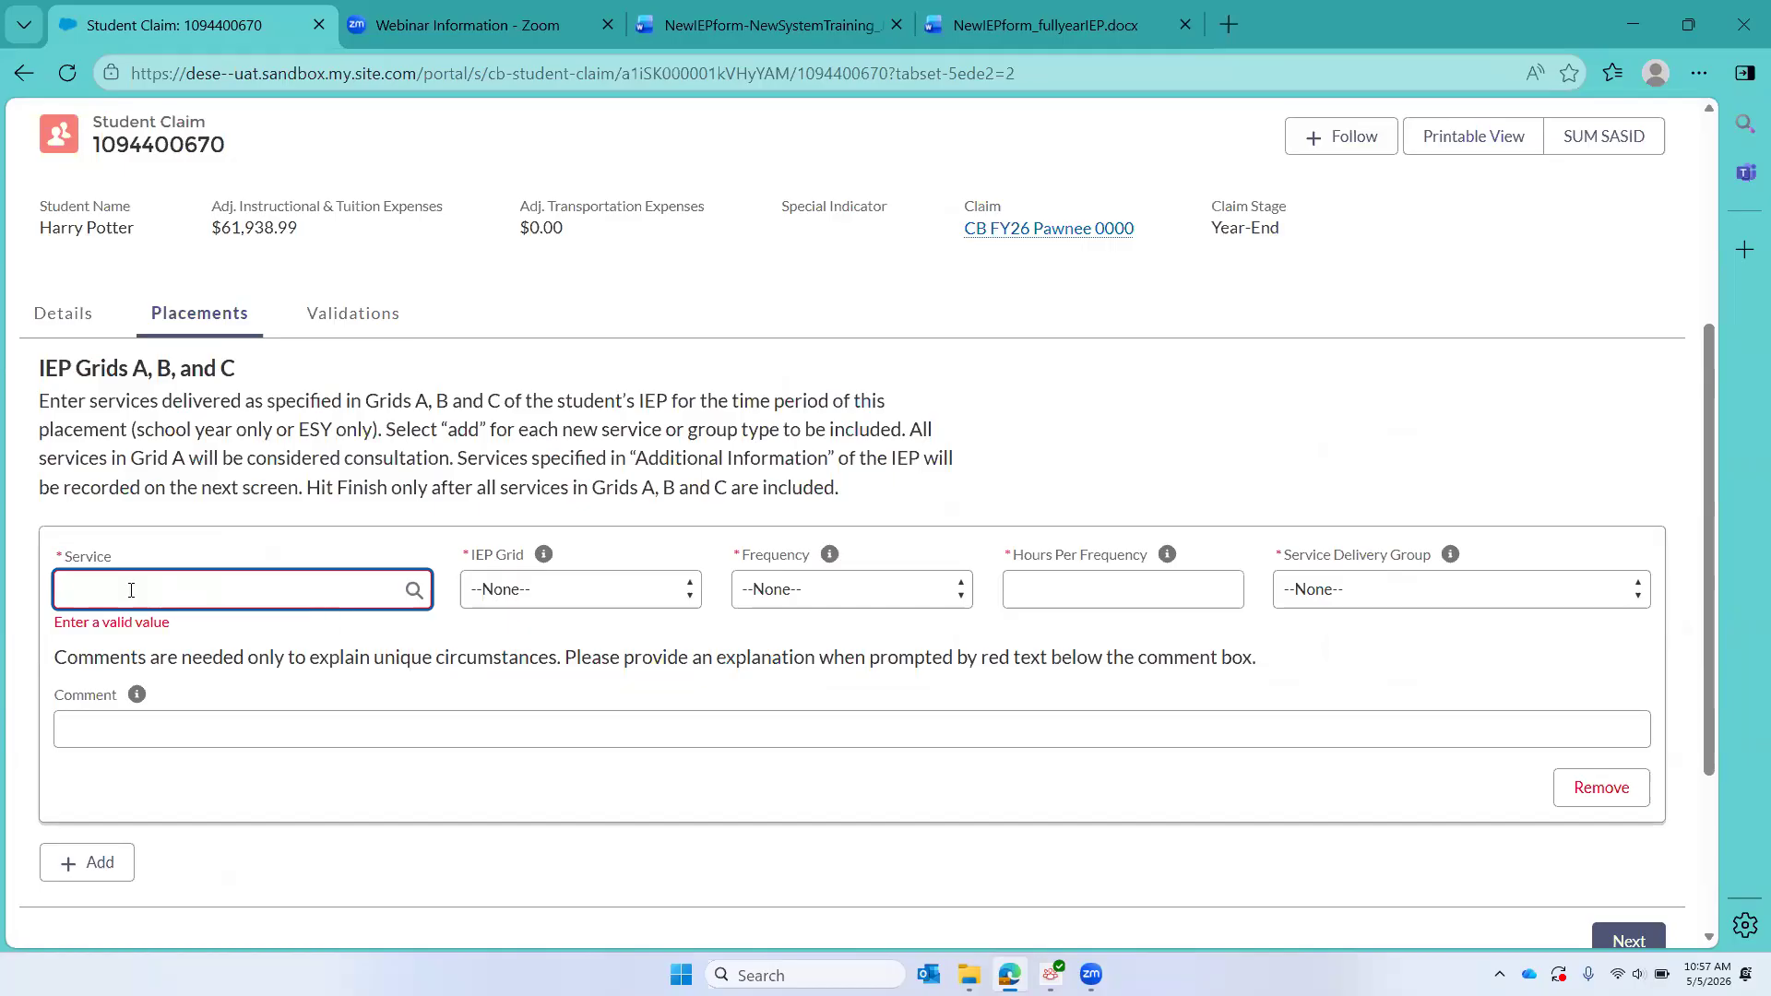
text(OT)
click(179, 694)
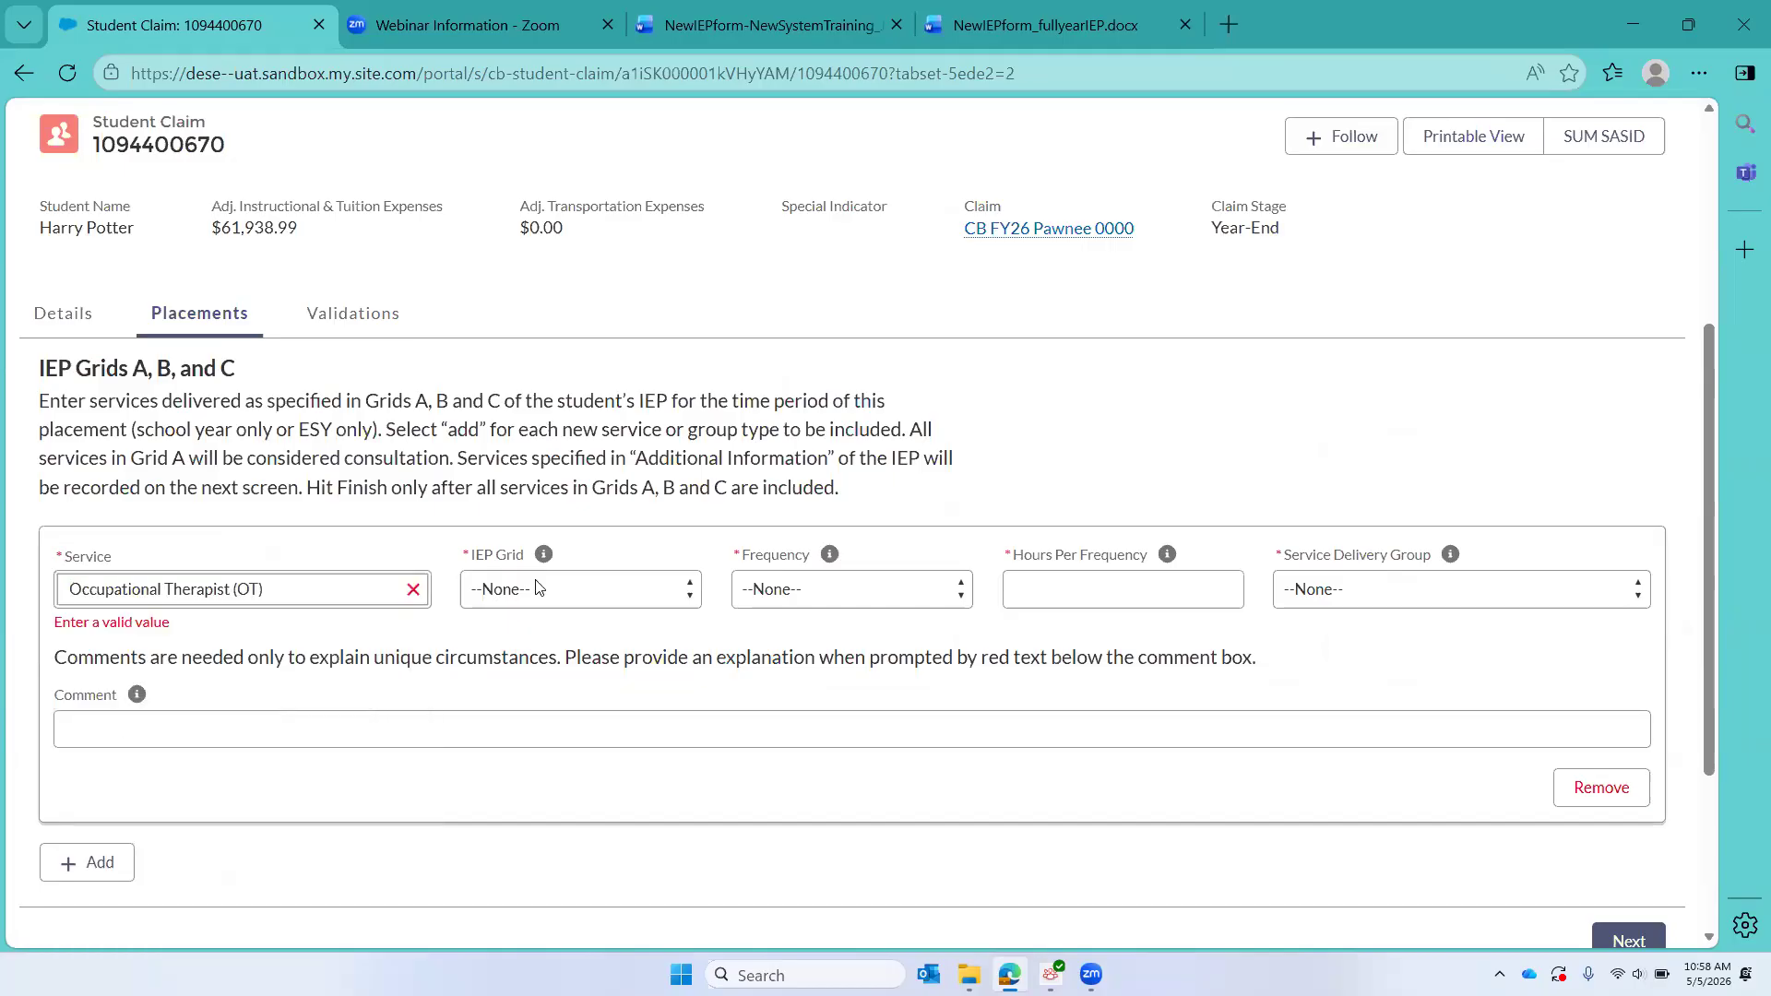
click(563, 586)
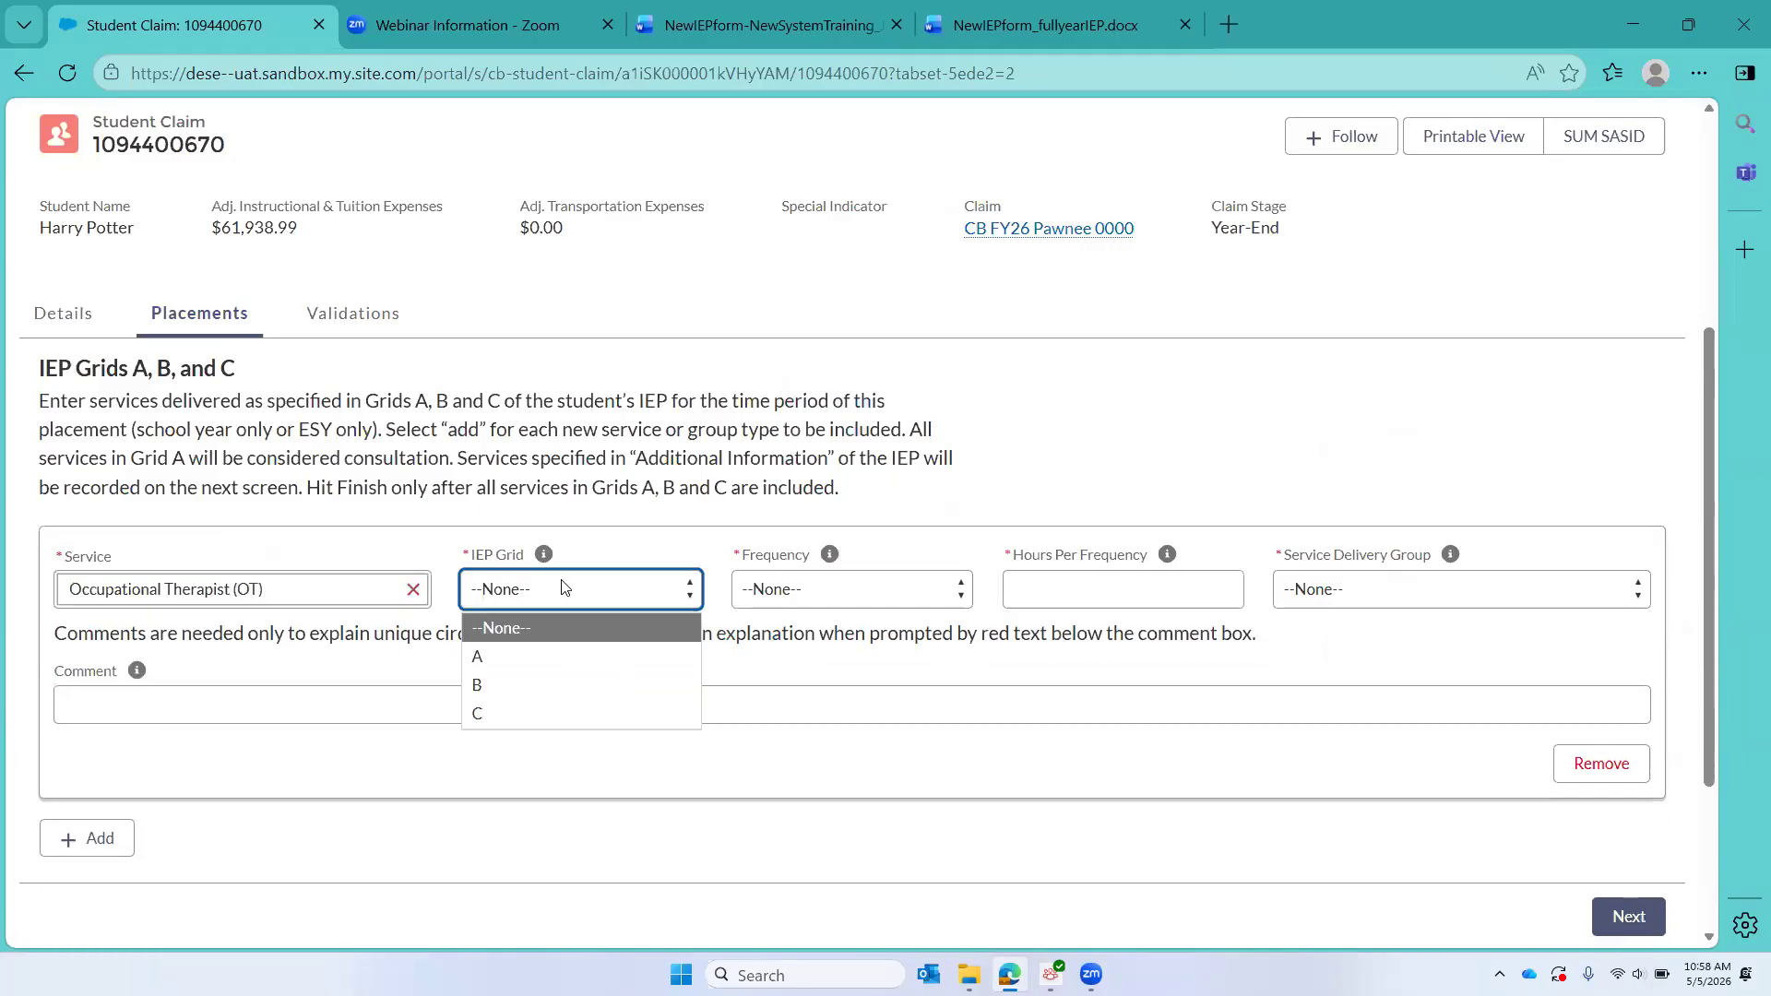
click(498, 656)
Step: Set the occupational therapist service to a Weekly (5-days) frequency, 0.25 hours per frequency and Individual delivery group
click(834, 596)
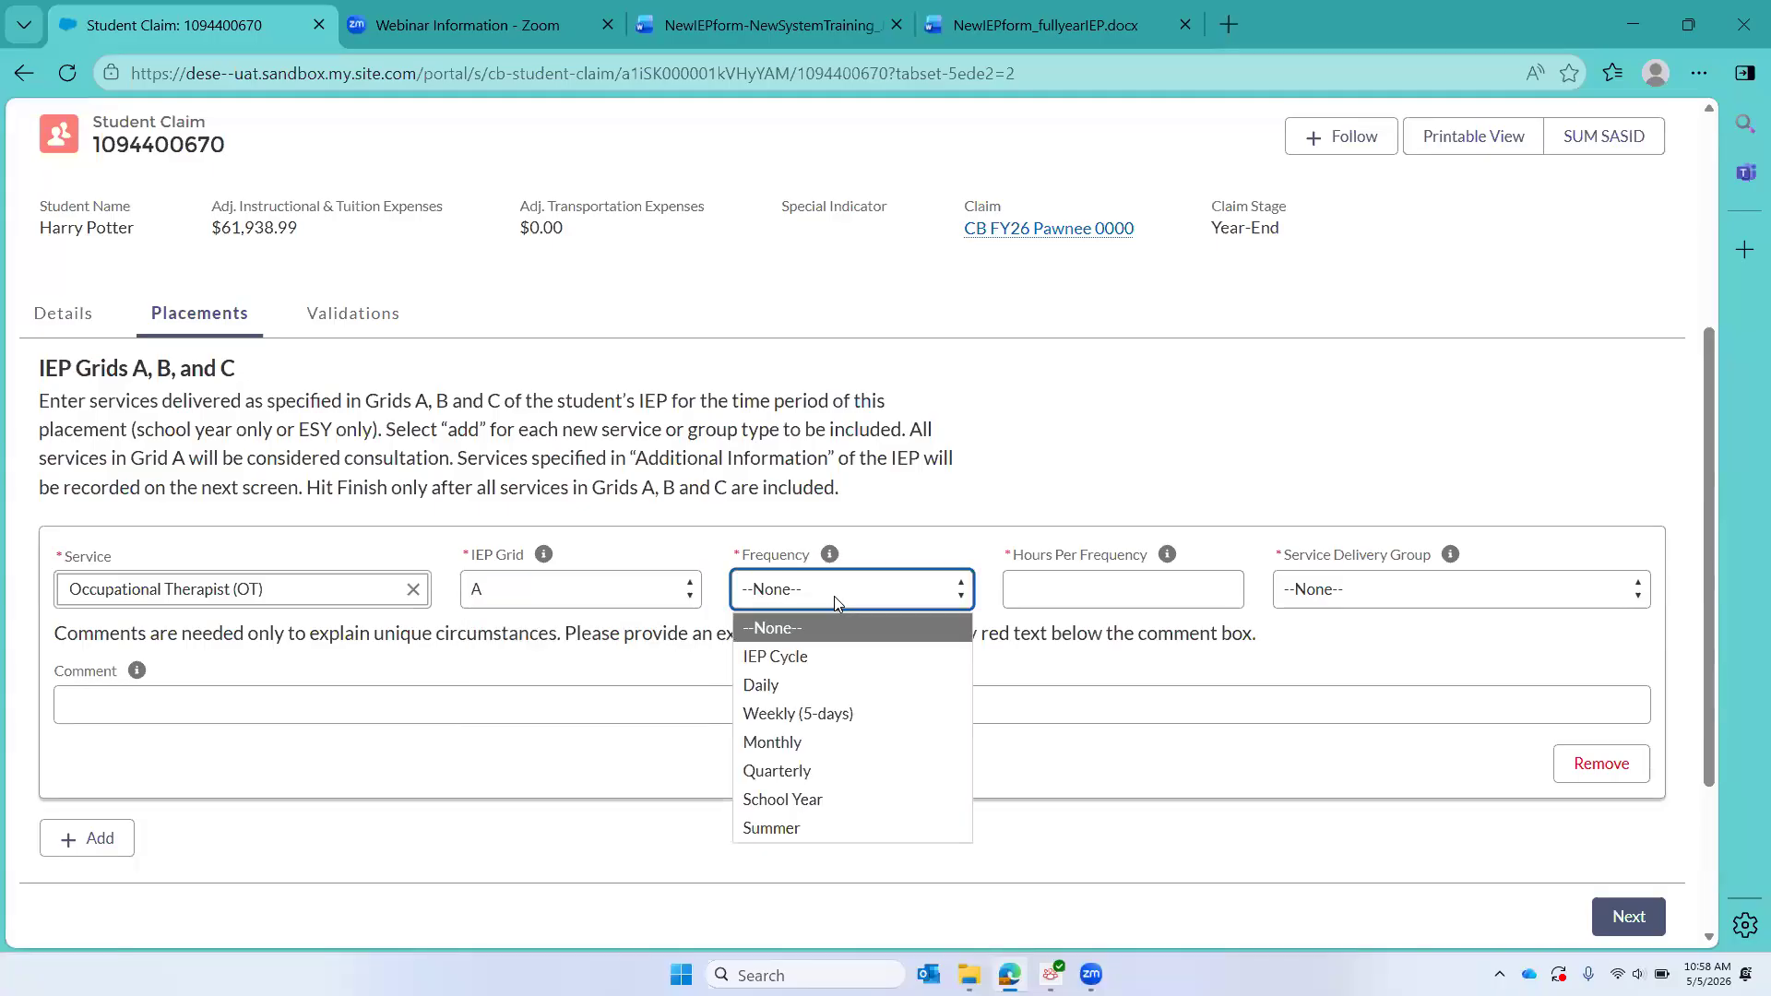
click(798, 713)
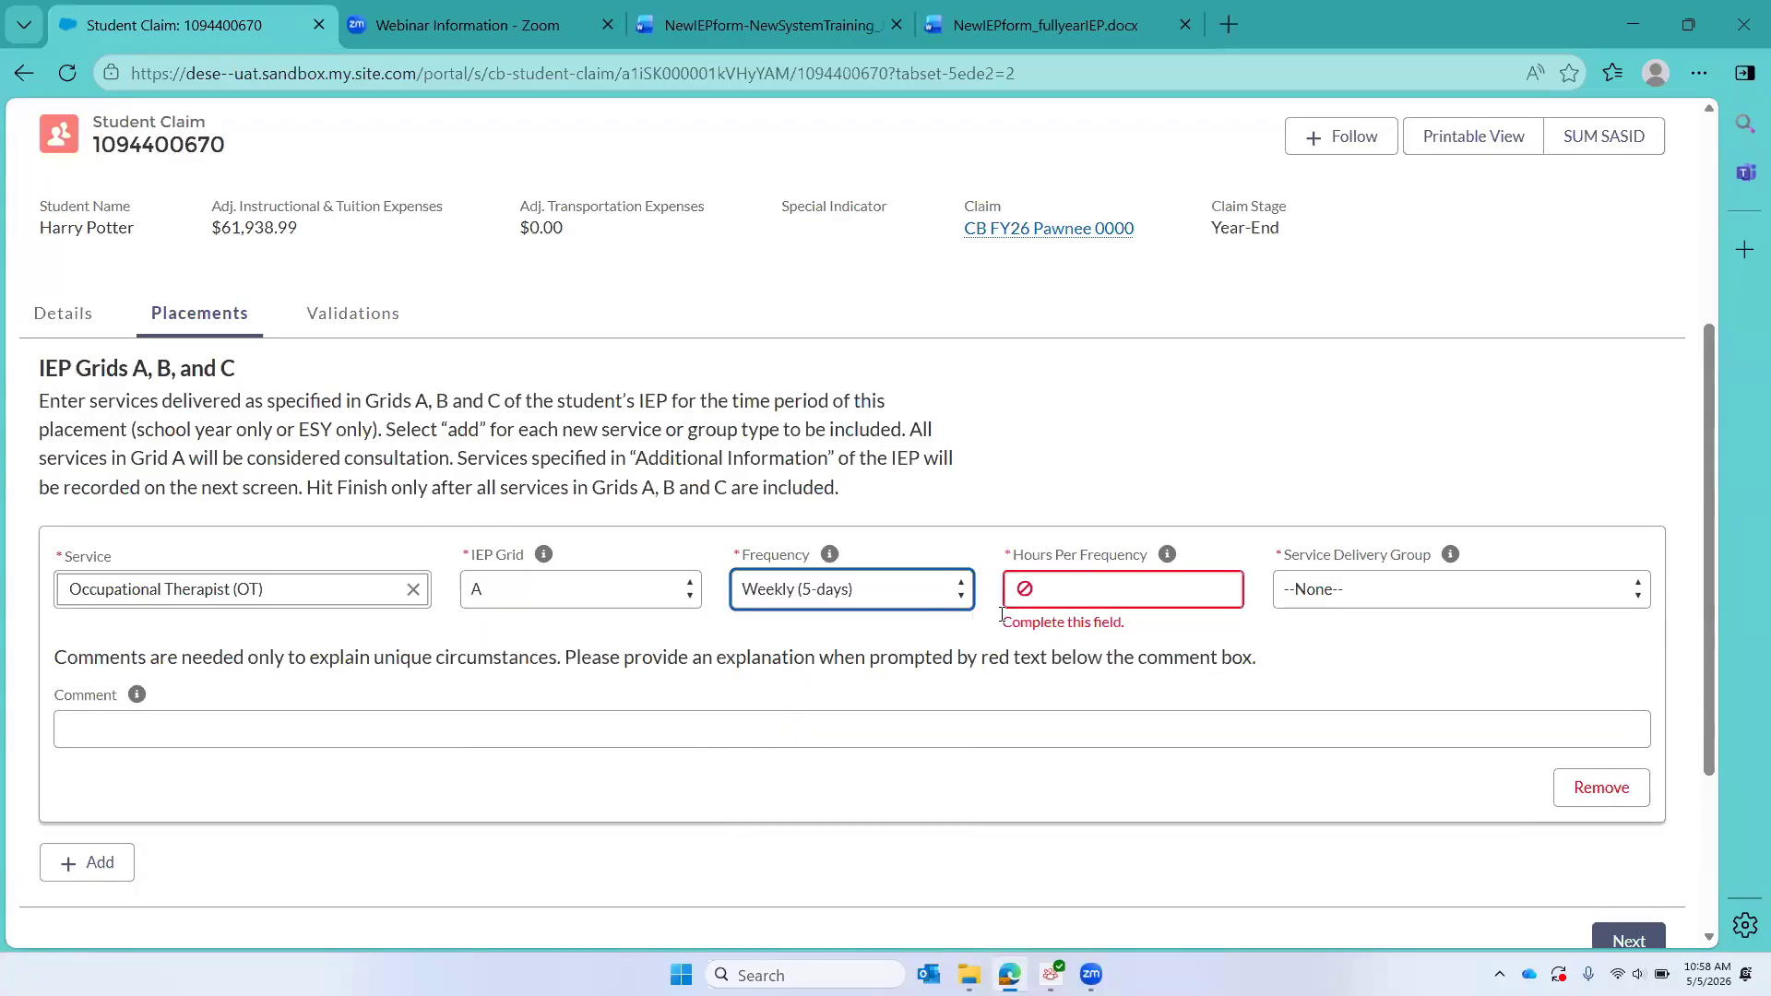
click(1071, 592)
text(.25)
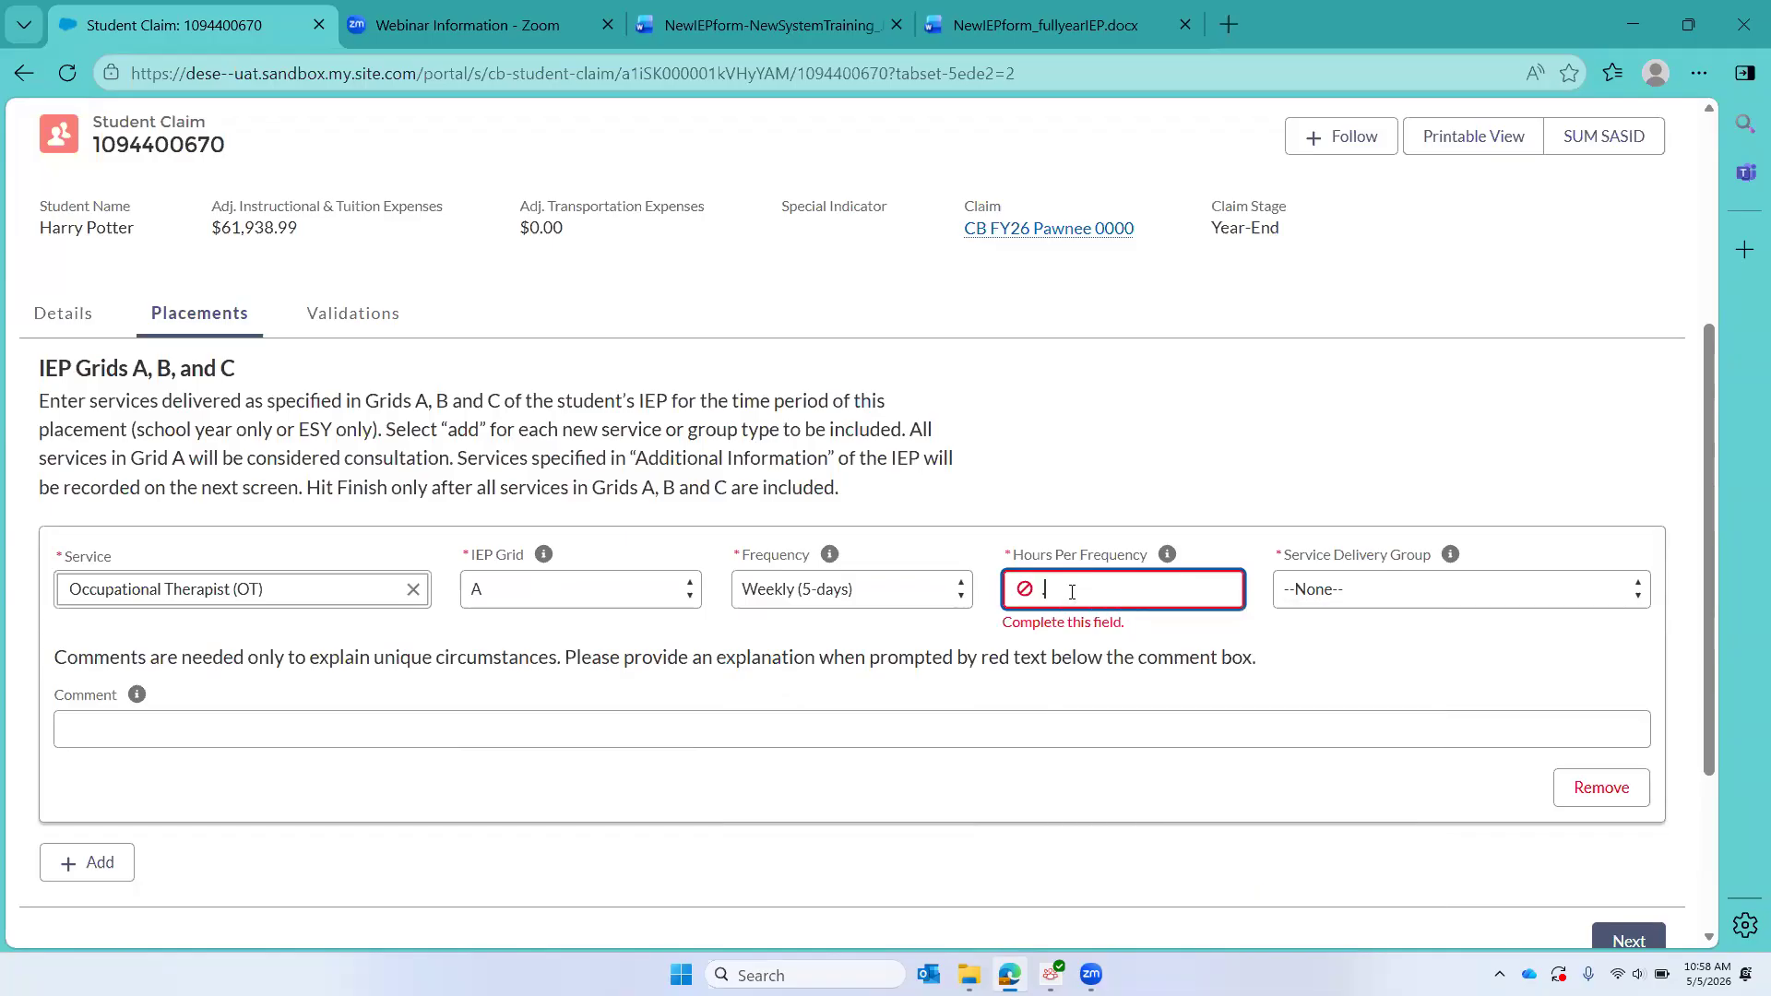
click(1450, 595)
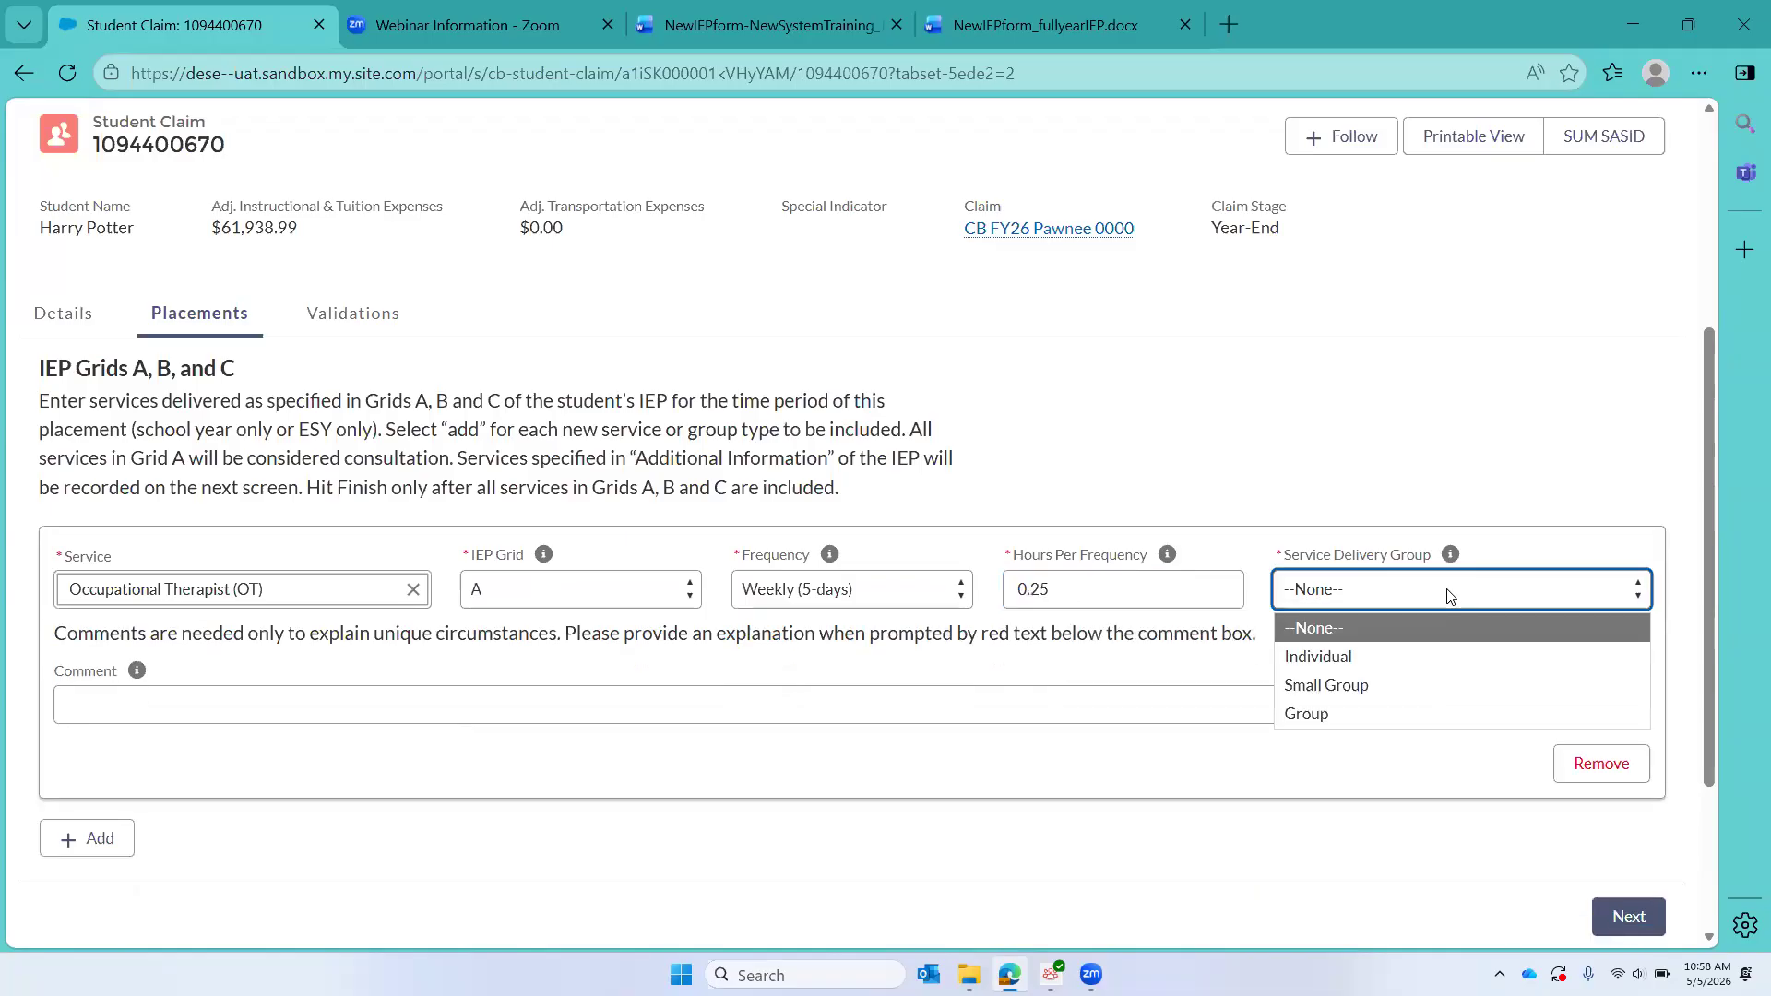
click(1417, 651)
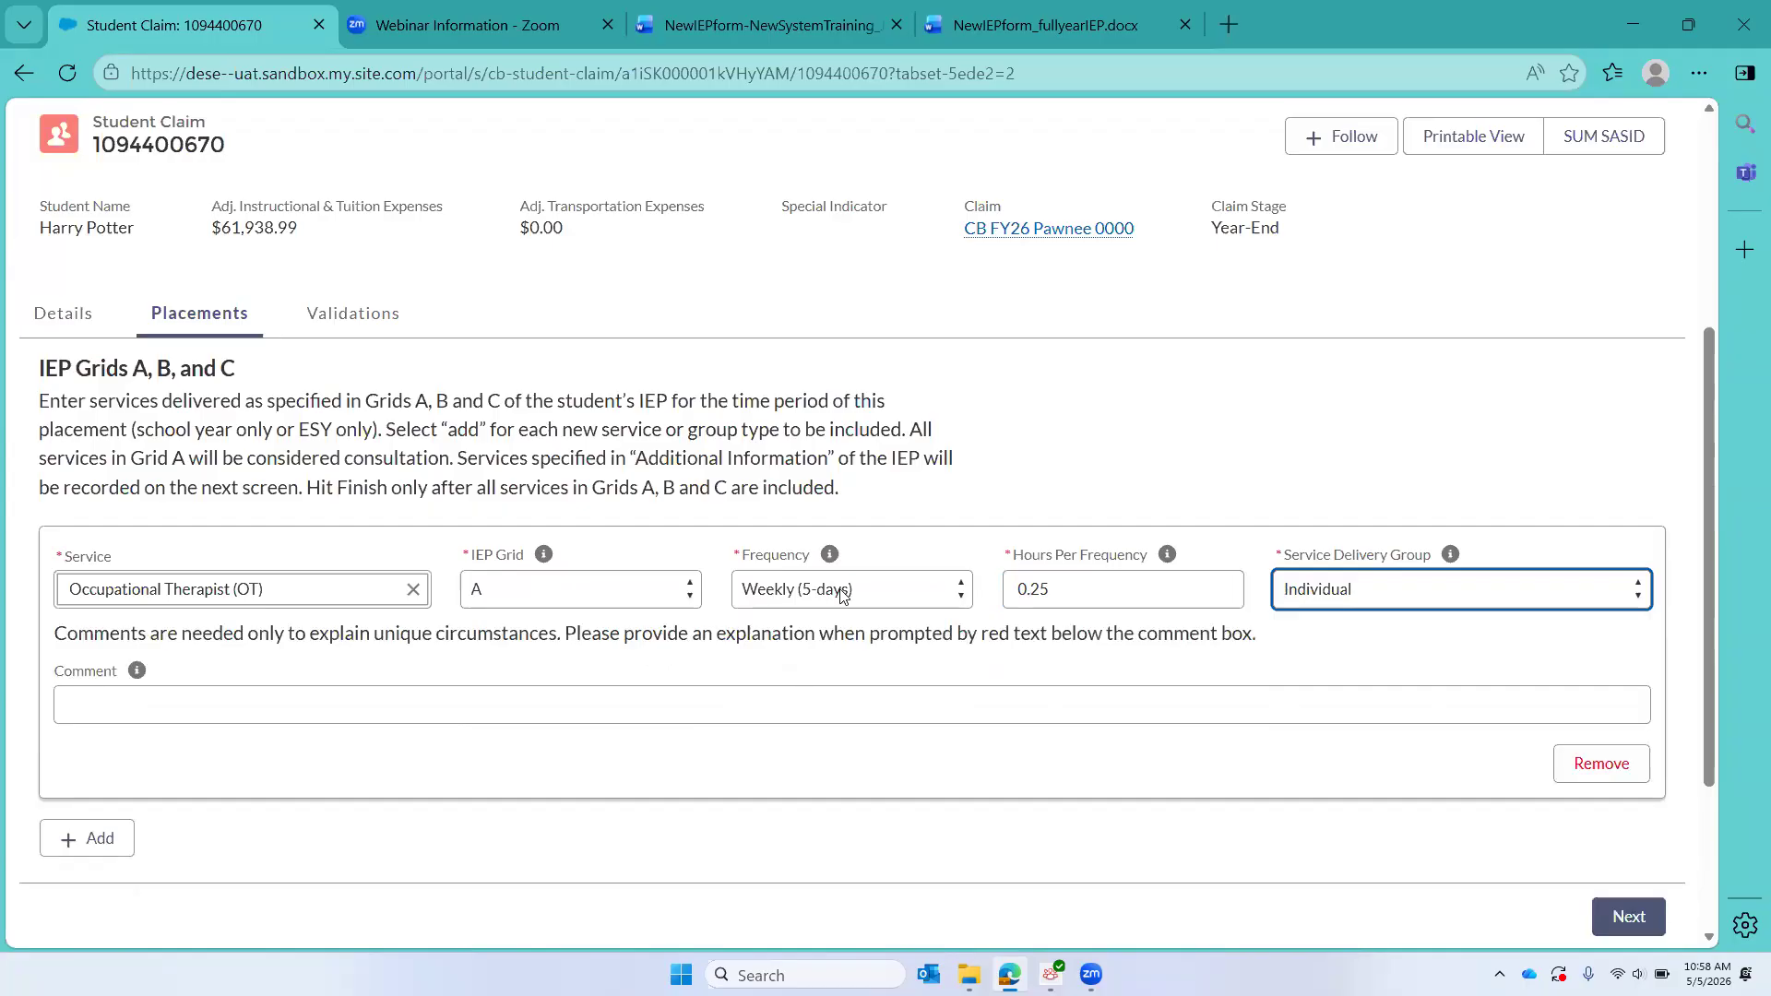
click(958, 590)
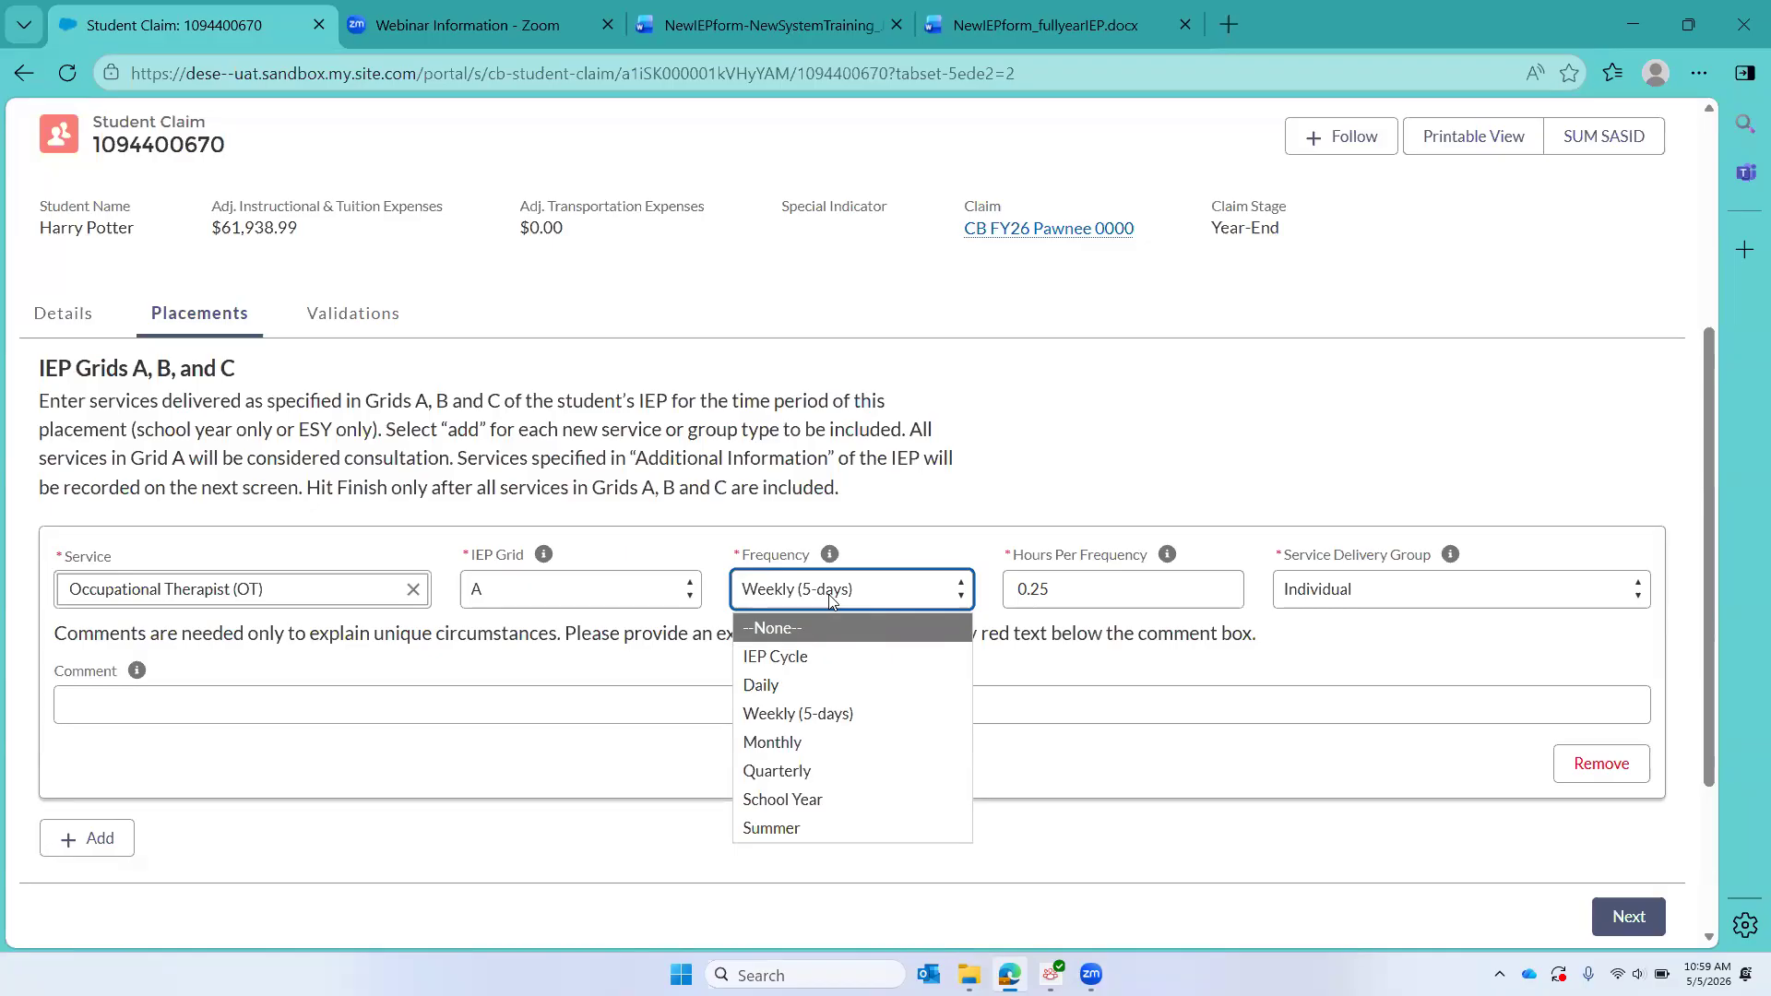
click(1065, 454)
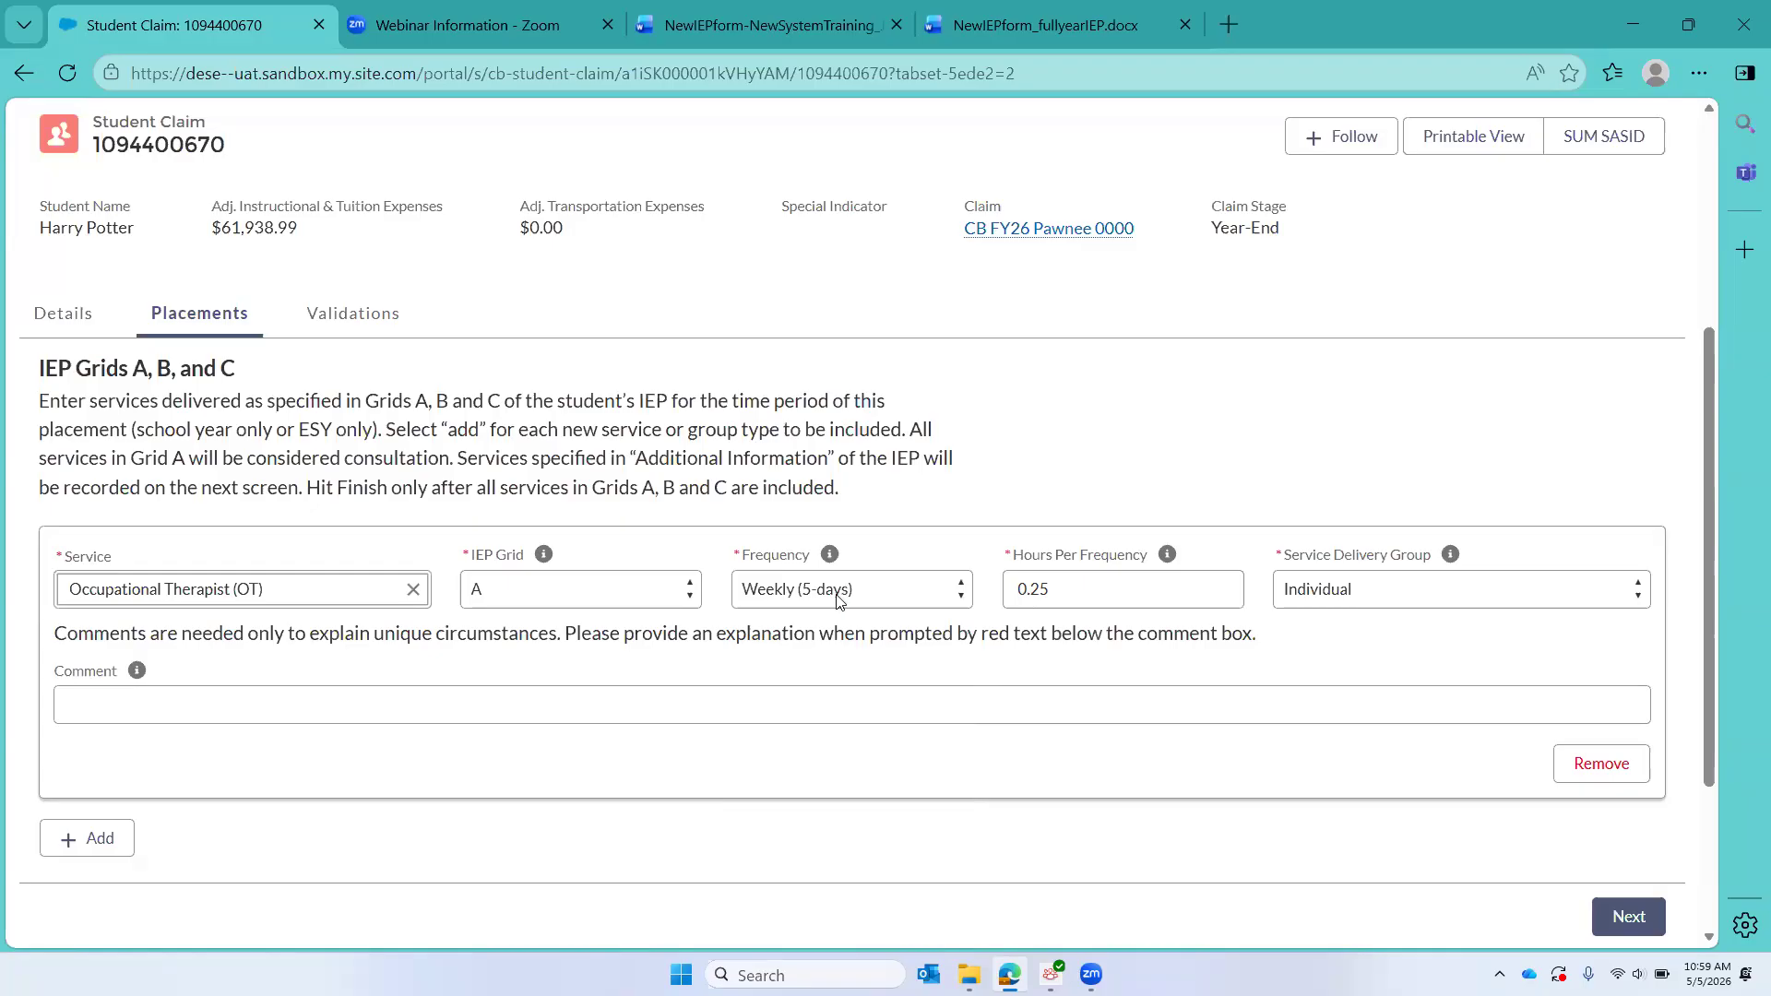
Step: Add a second service to the IEP grids as Paraprofessional in IEP grid C
click(92, 838)
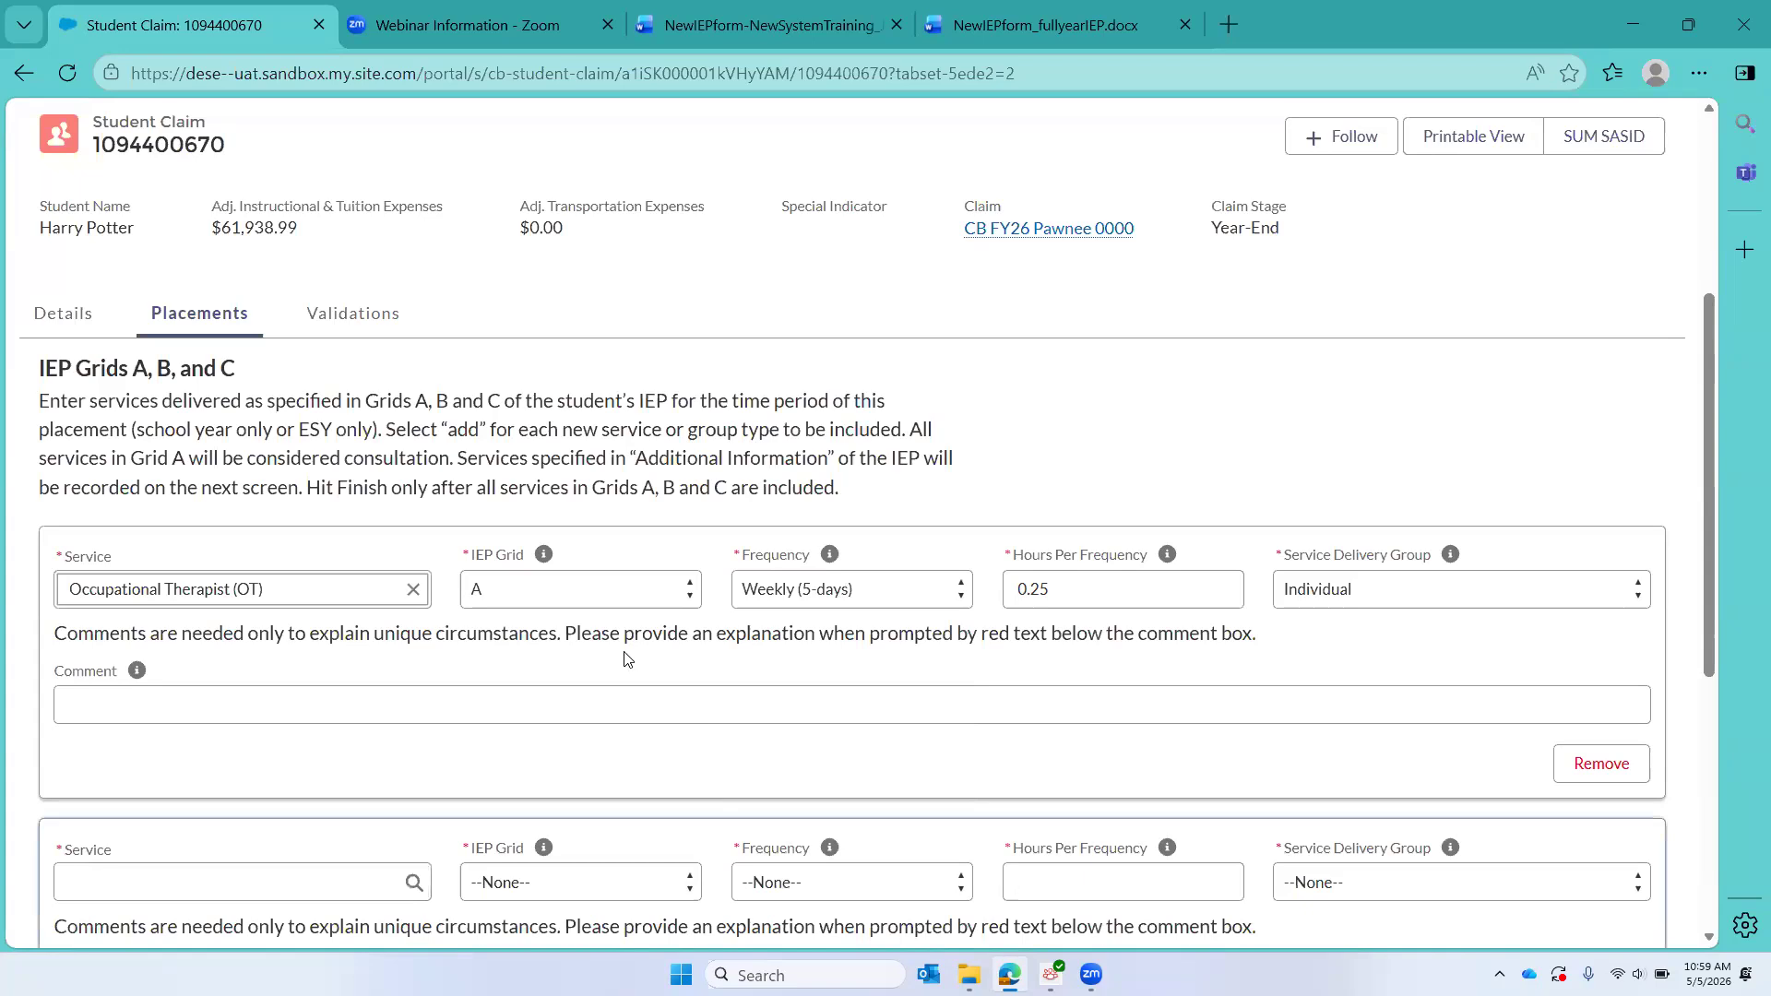
scroll(628, 658, down, 2)
scroll(504, 651, down, 1)
click(245, 687)
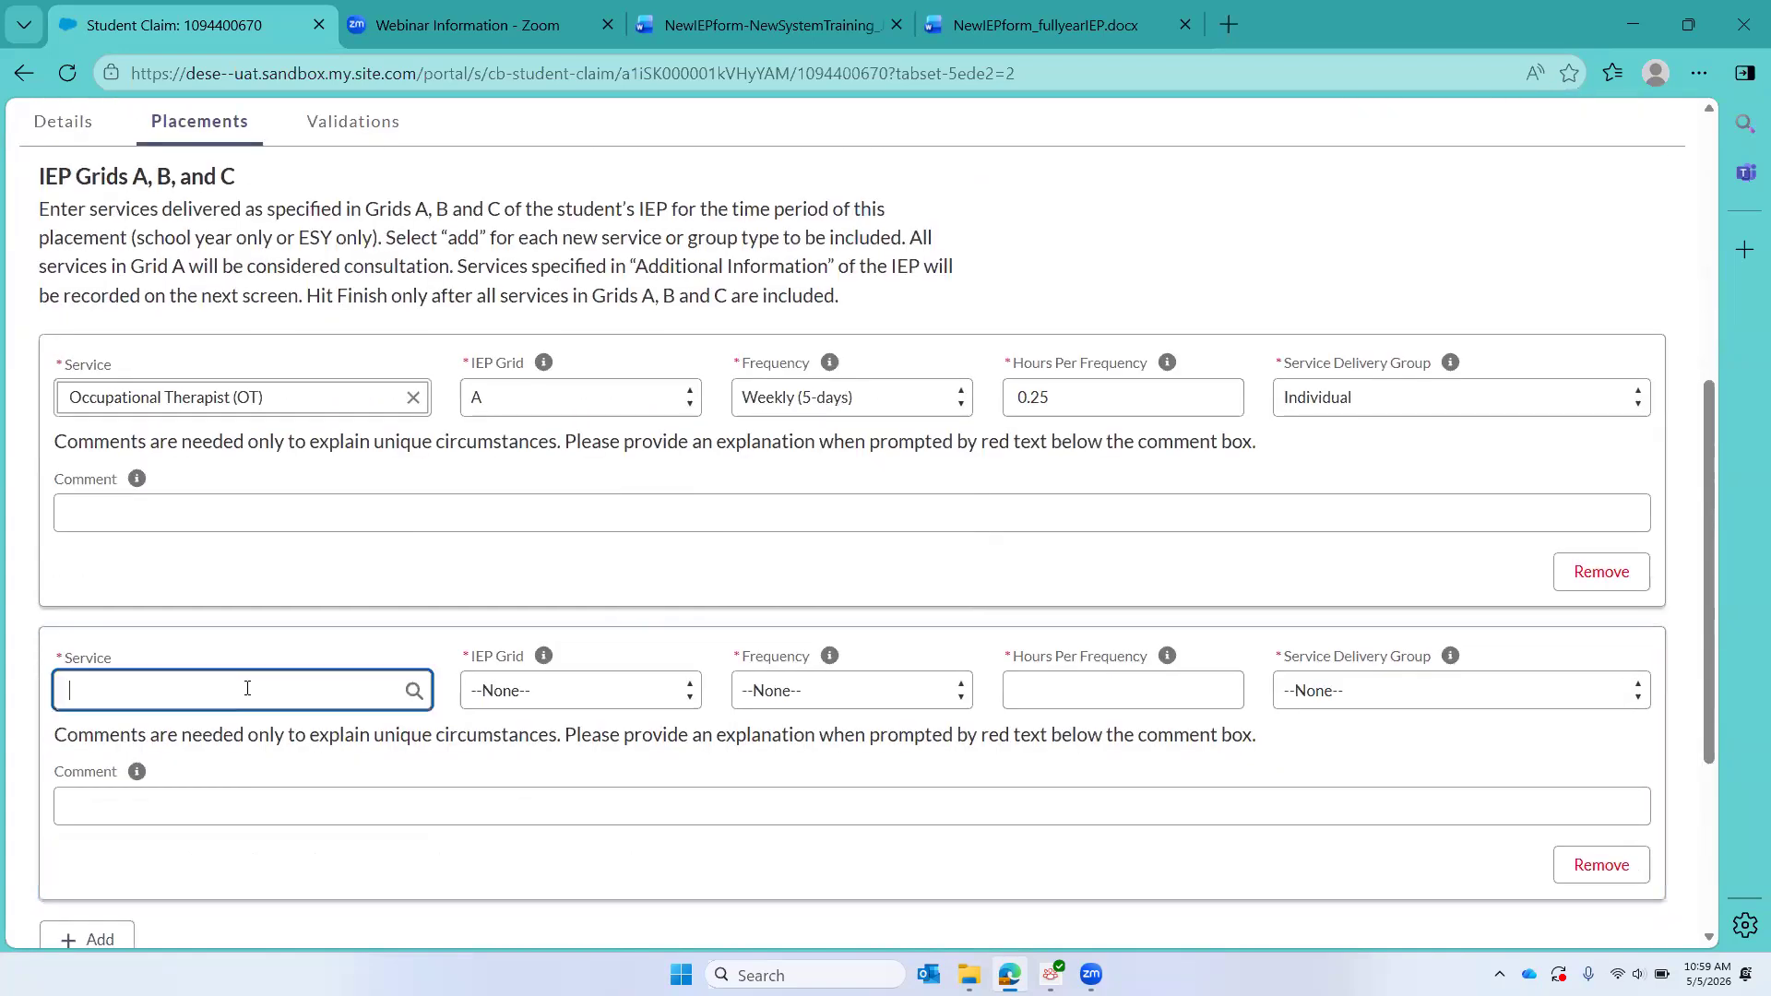
text(para)
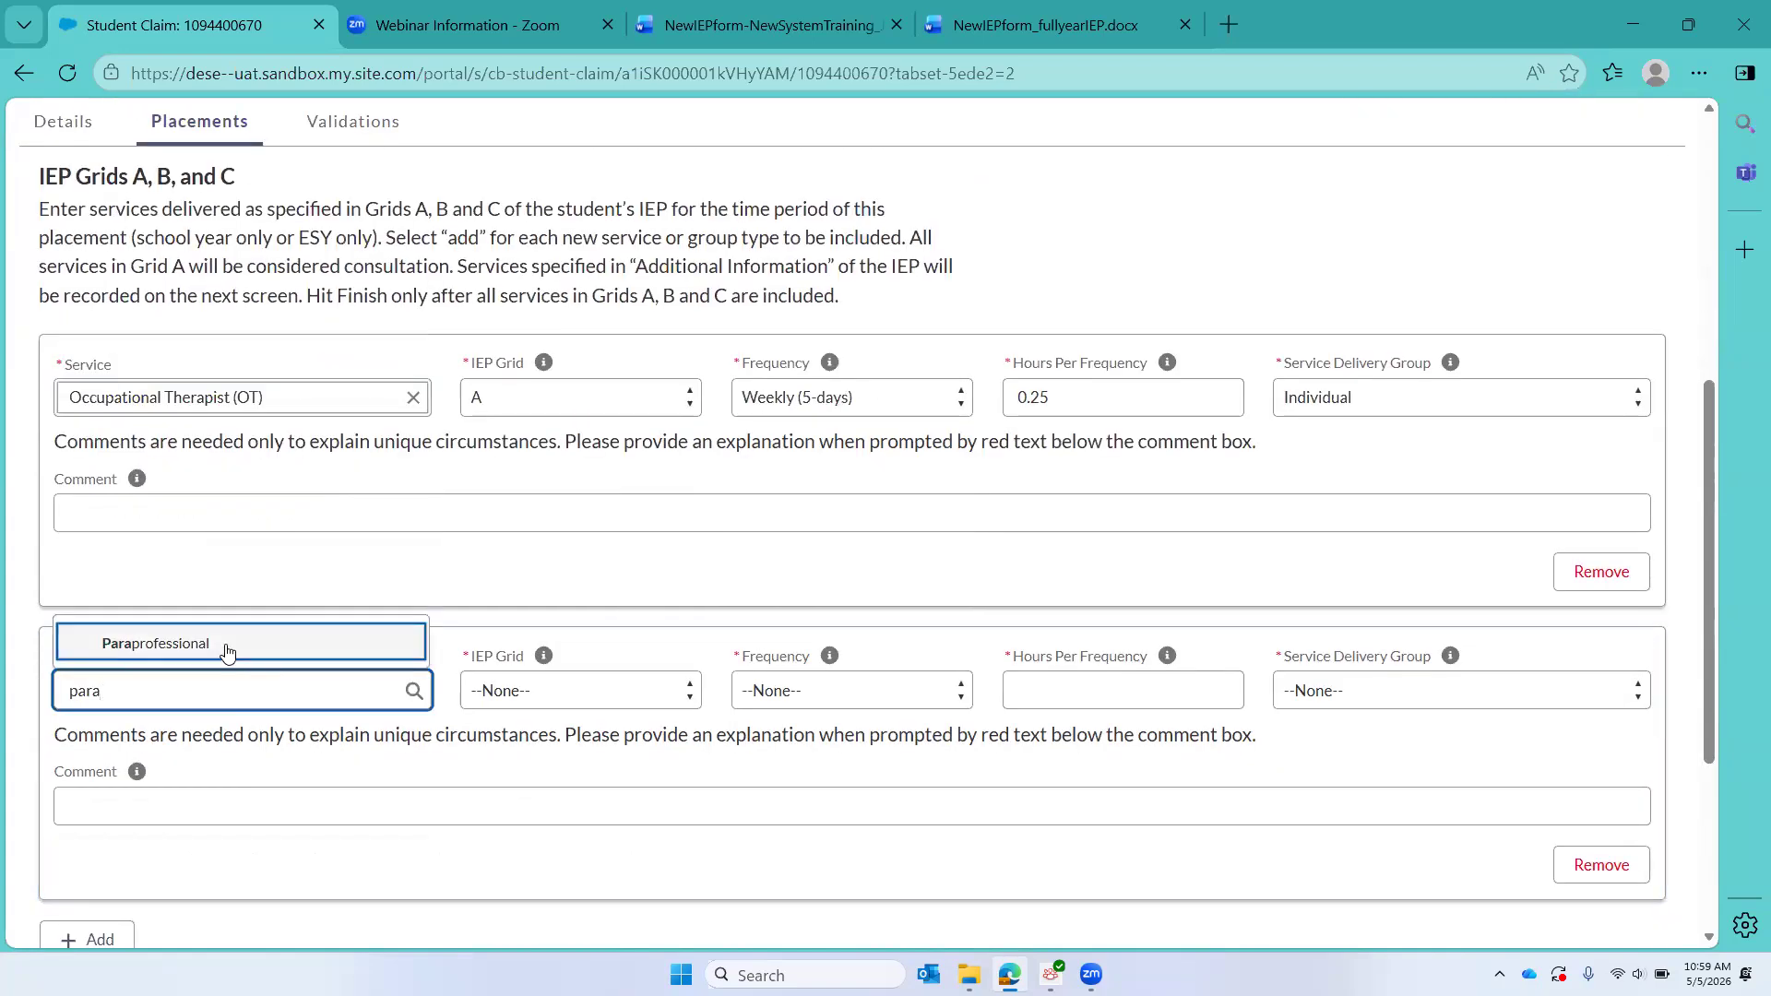
click(225, 644)
click(577, 692)
click(523, 816)
Step: Set the paraprofessional service to a Daily frequency, 3 hours per frequency and Individual delivery group
click(799, 693)
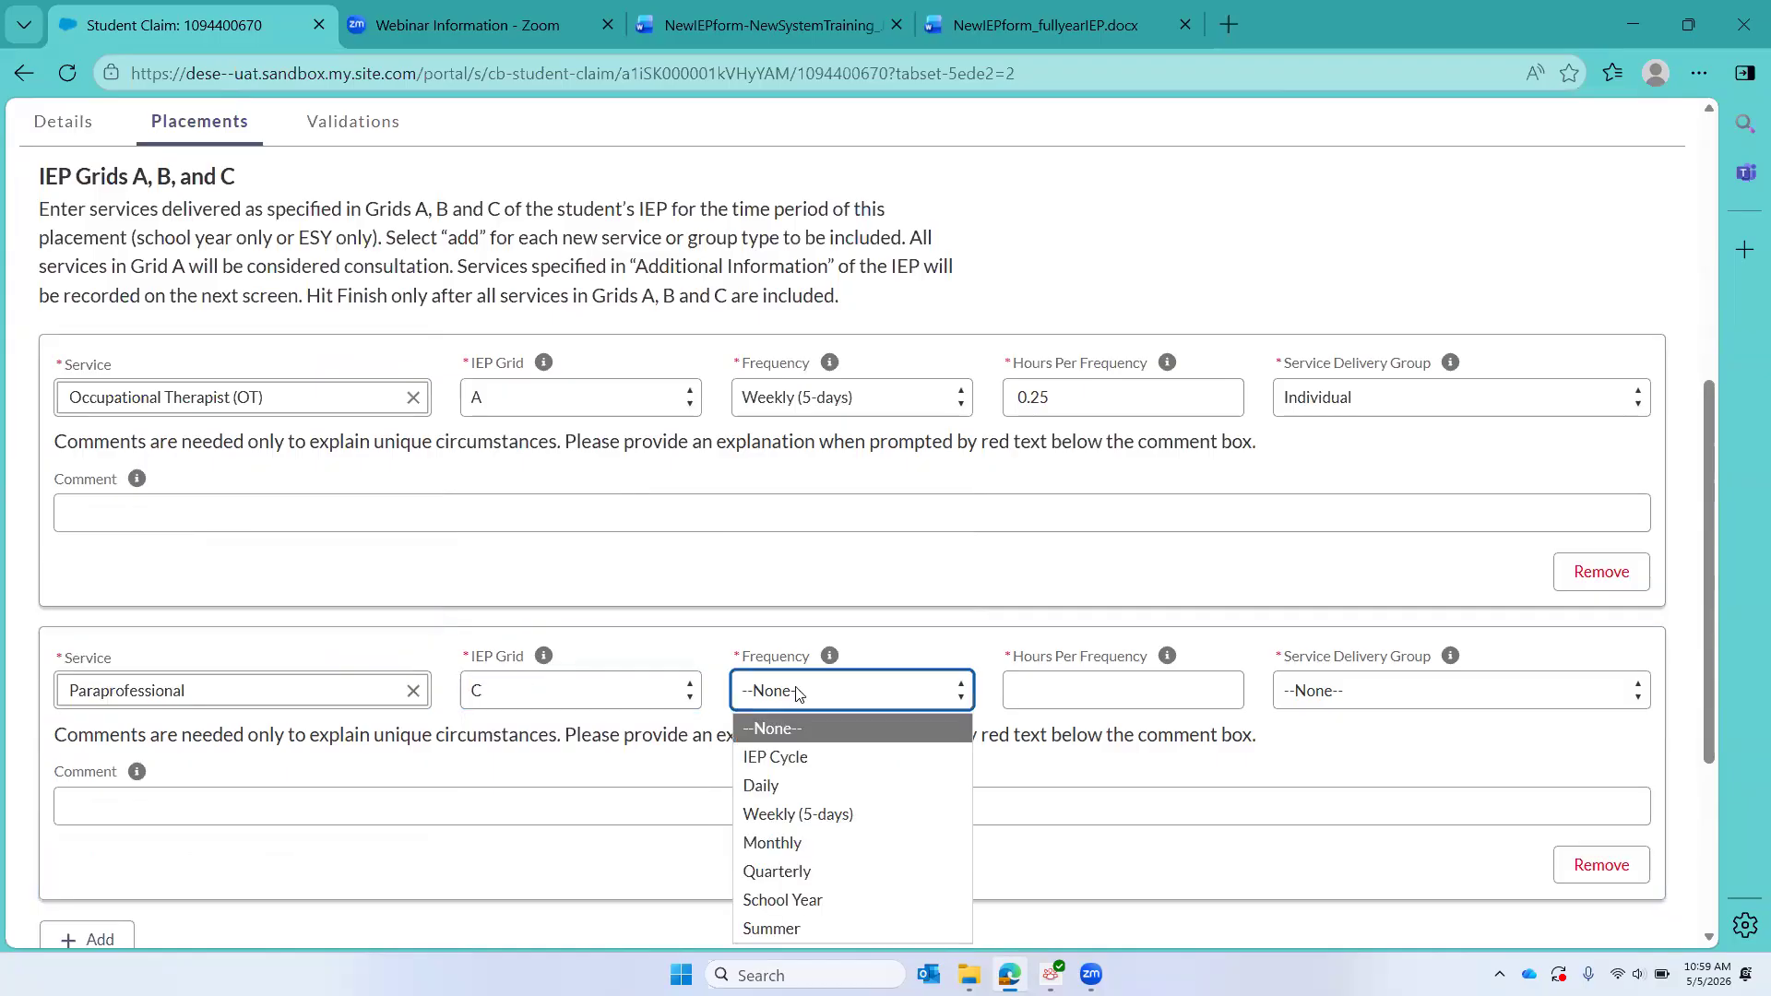
click(782, 785)
click(1087, 691)
text(3)
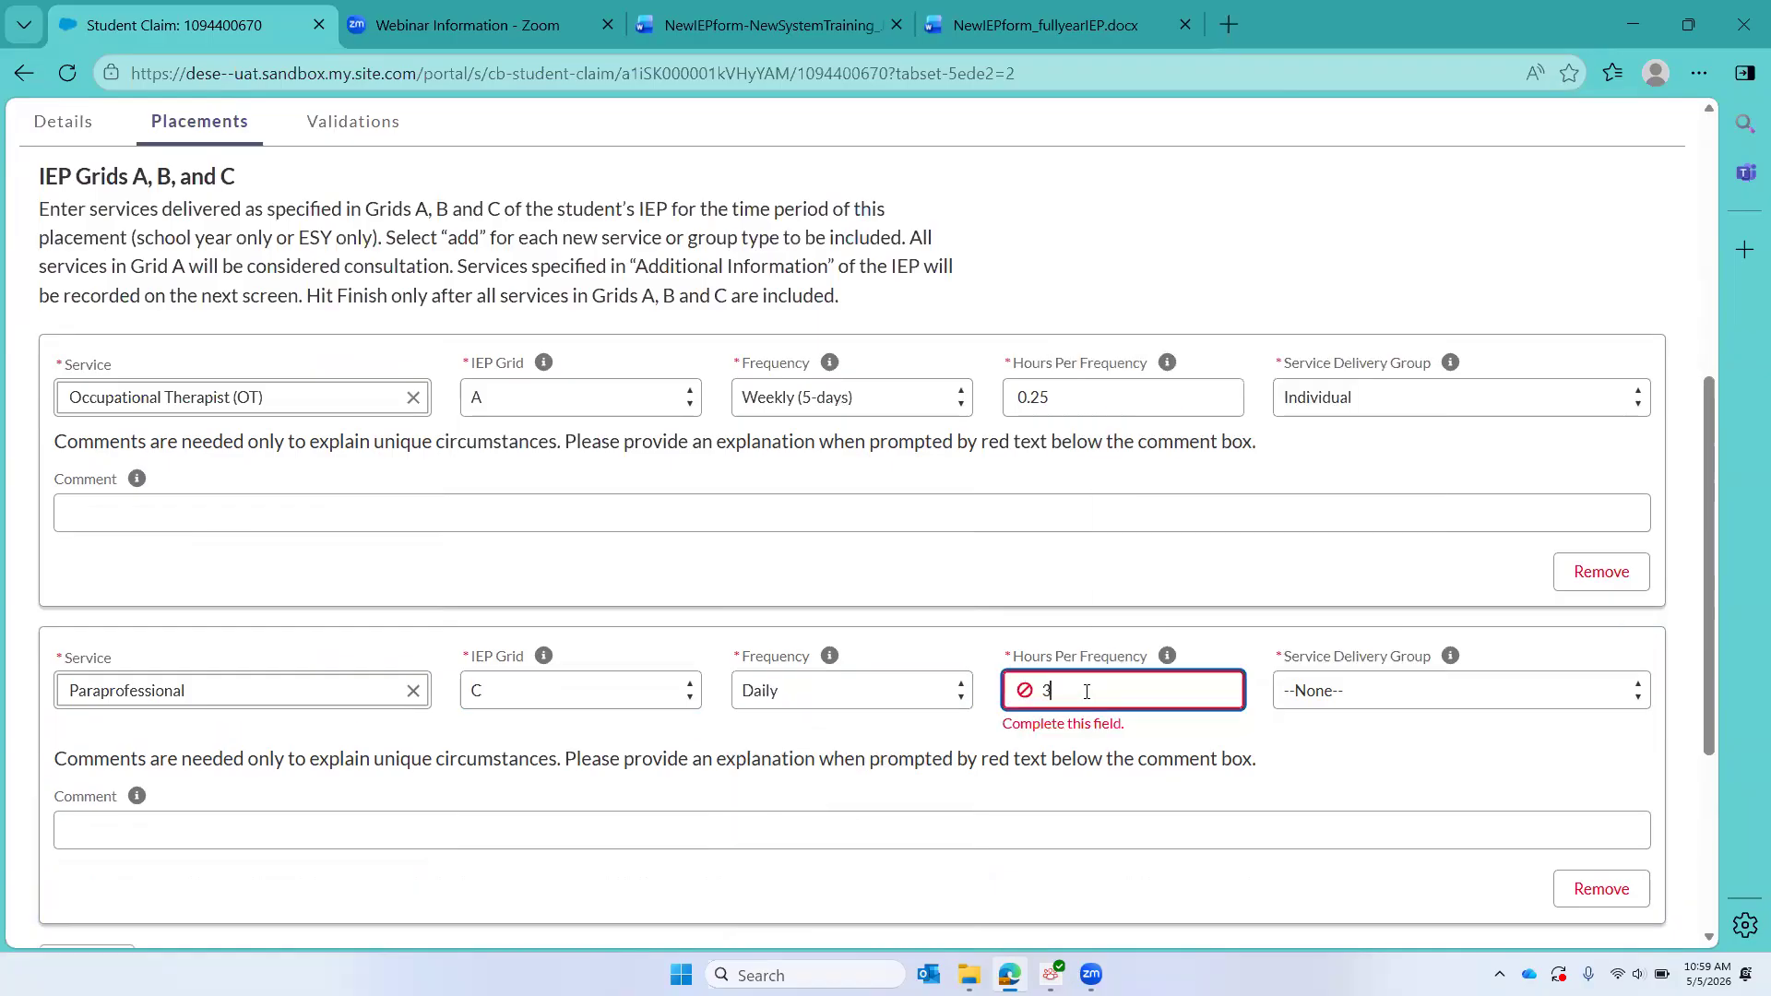
click(1336, 695)
click(1319, 754)
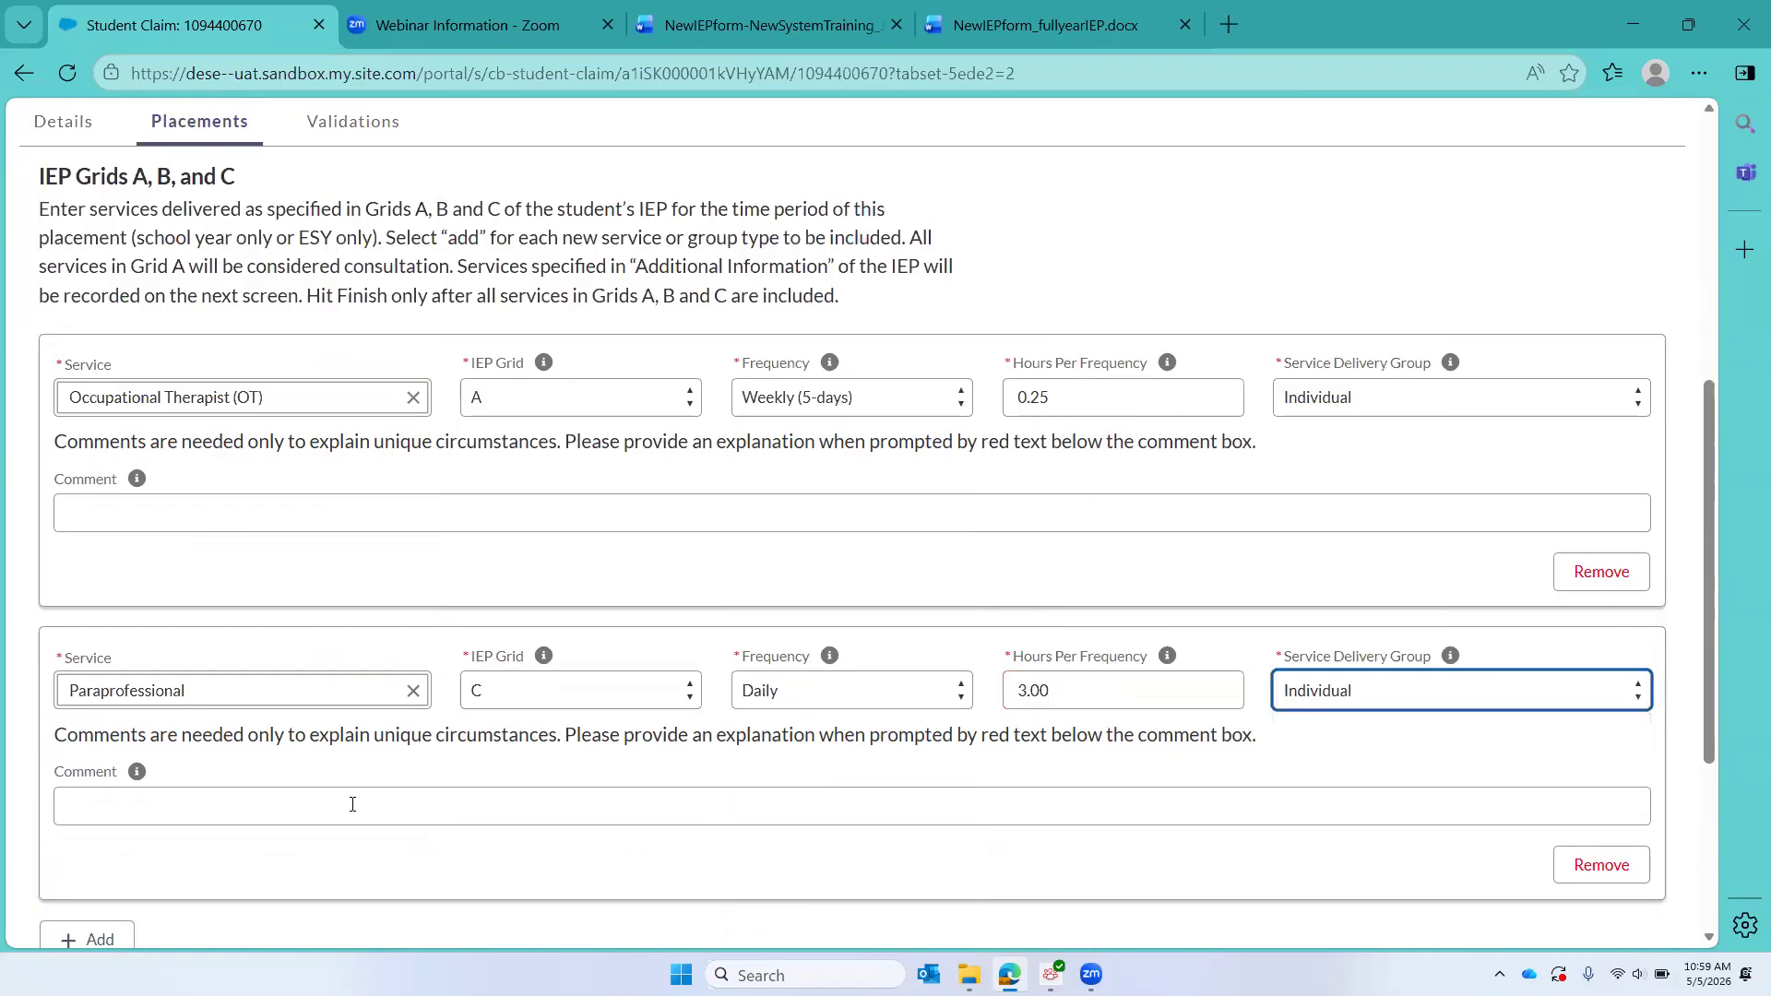
Step: Add a third service to the IEP grids as Special Education Teacher in IEP grid C
scroll(348, 809, down, 3)
click(86, 694)
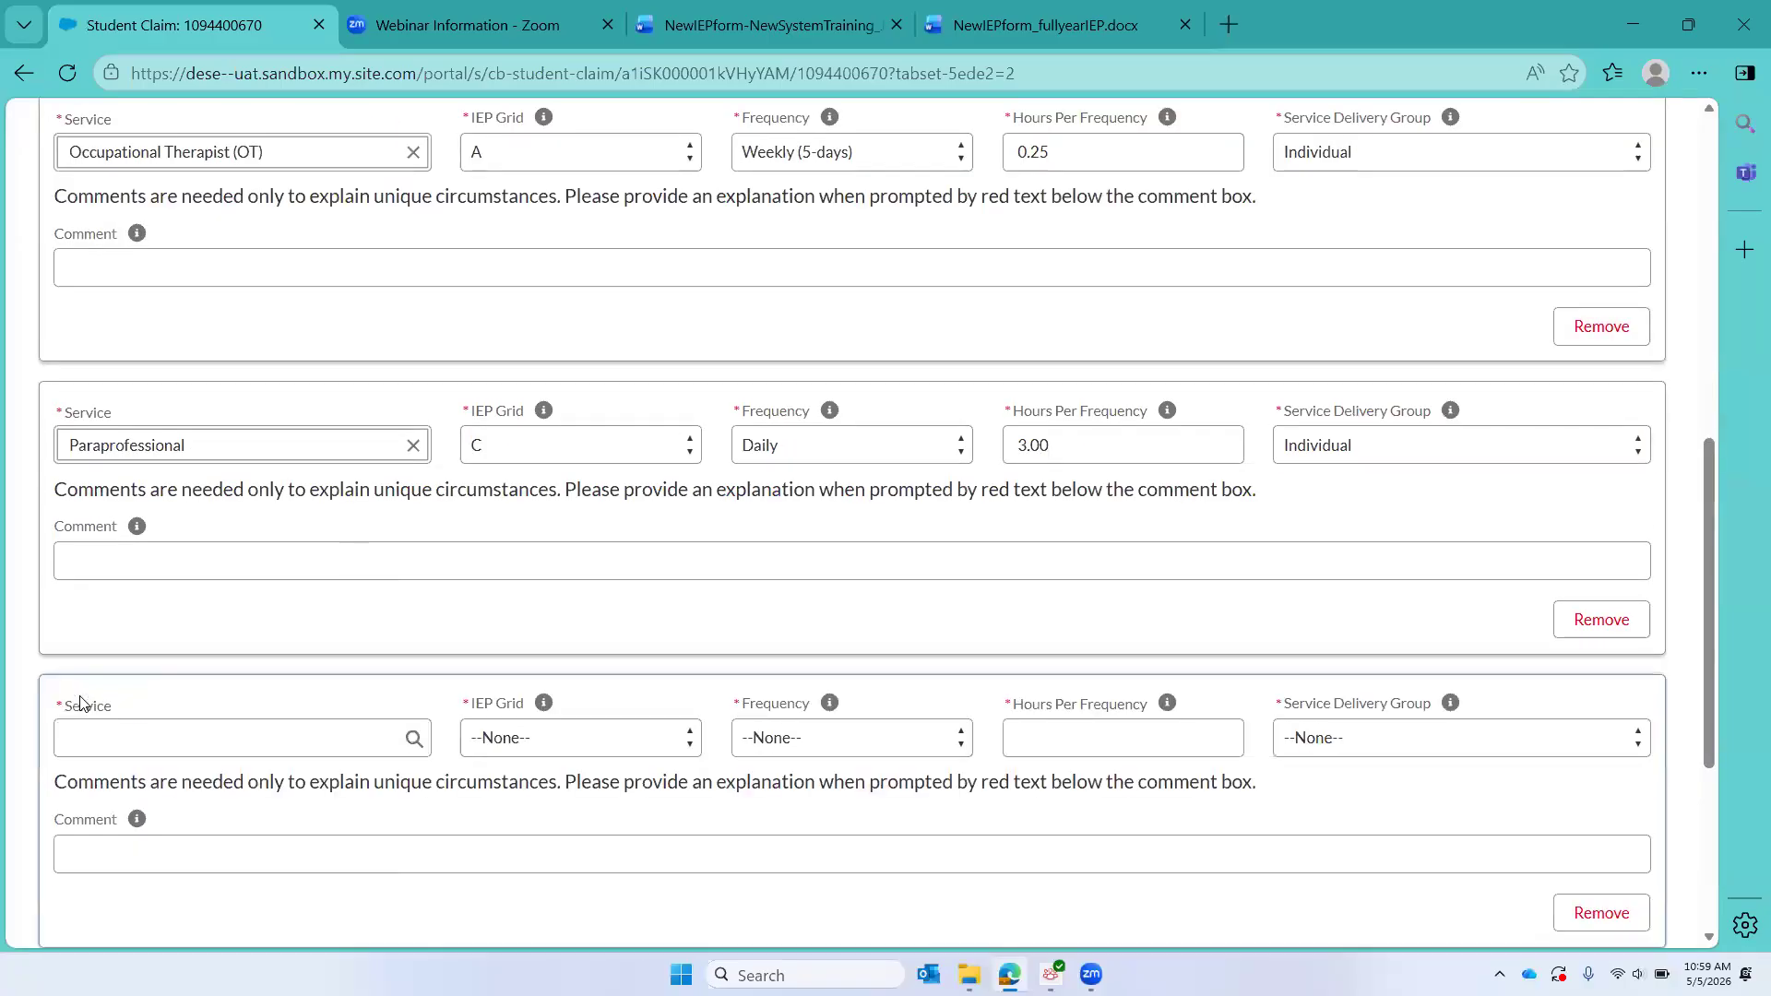
click(151, 719)
text(speci)
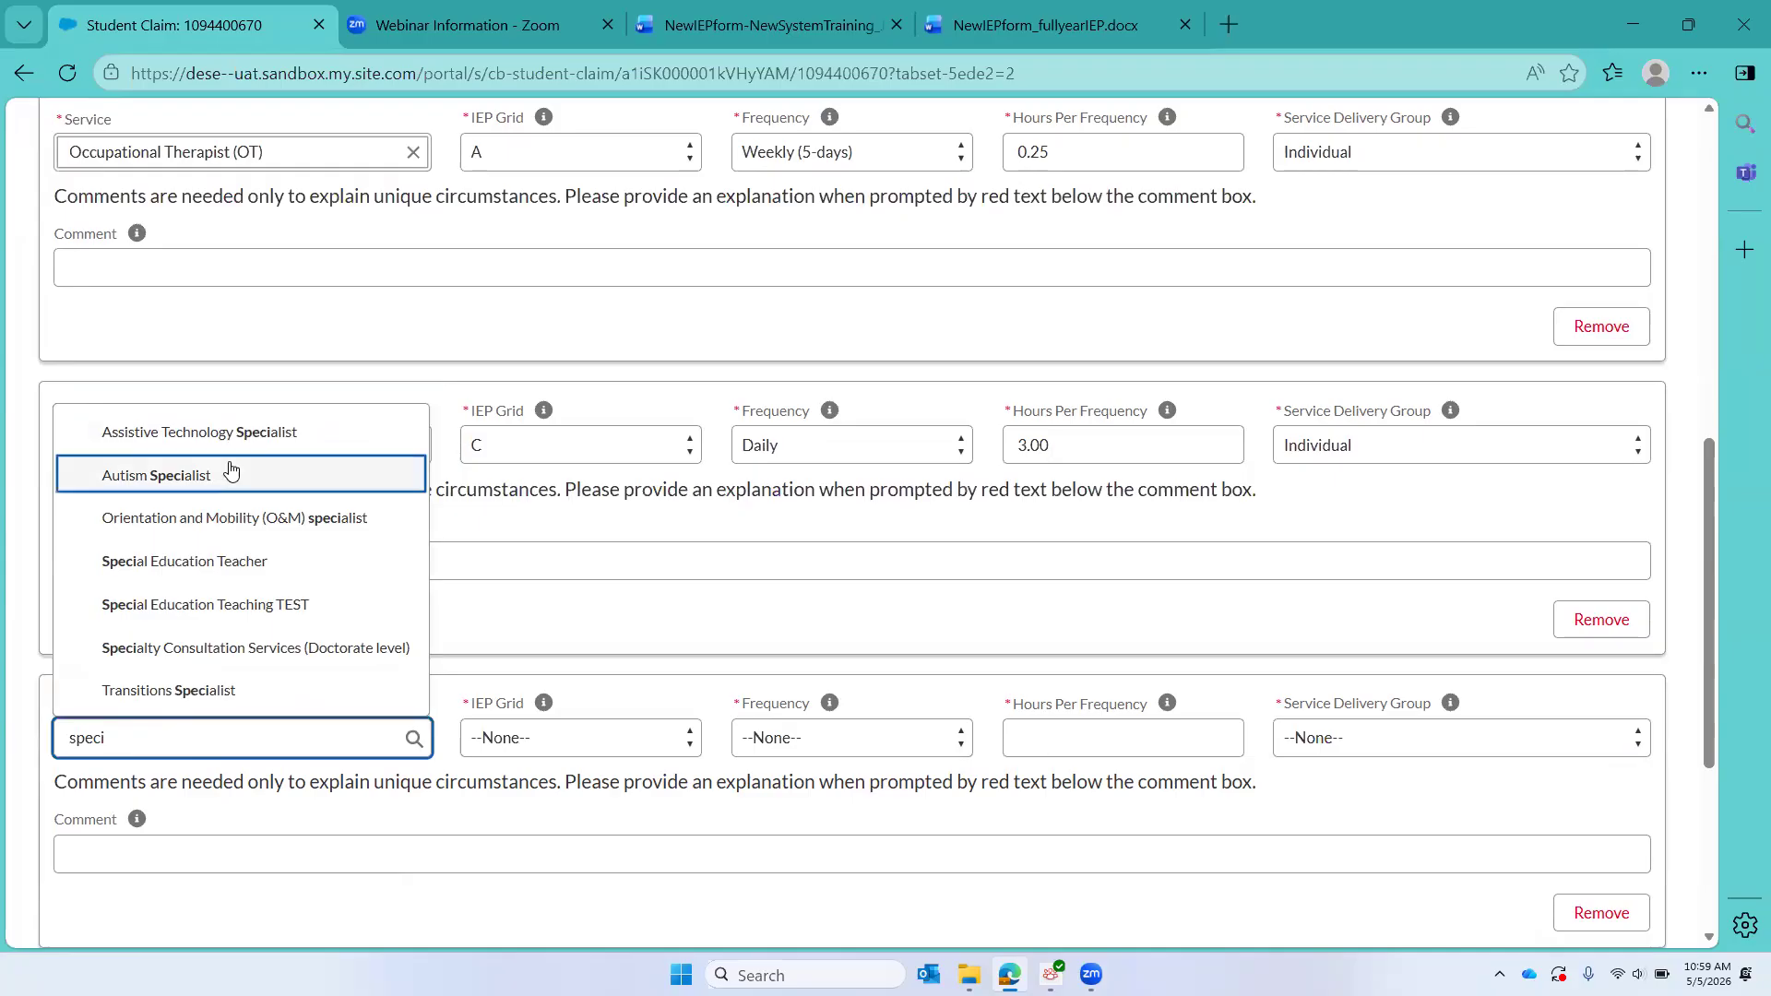
click(213, 563)
click(505, 739)
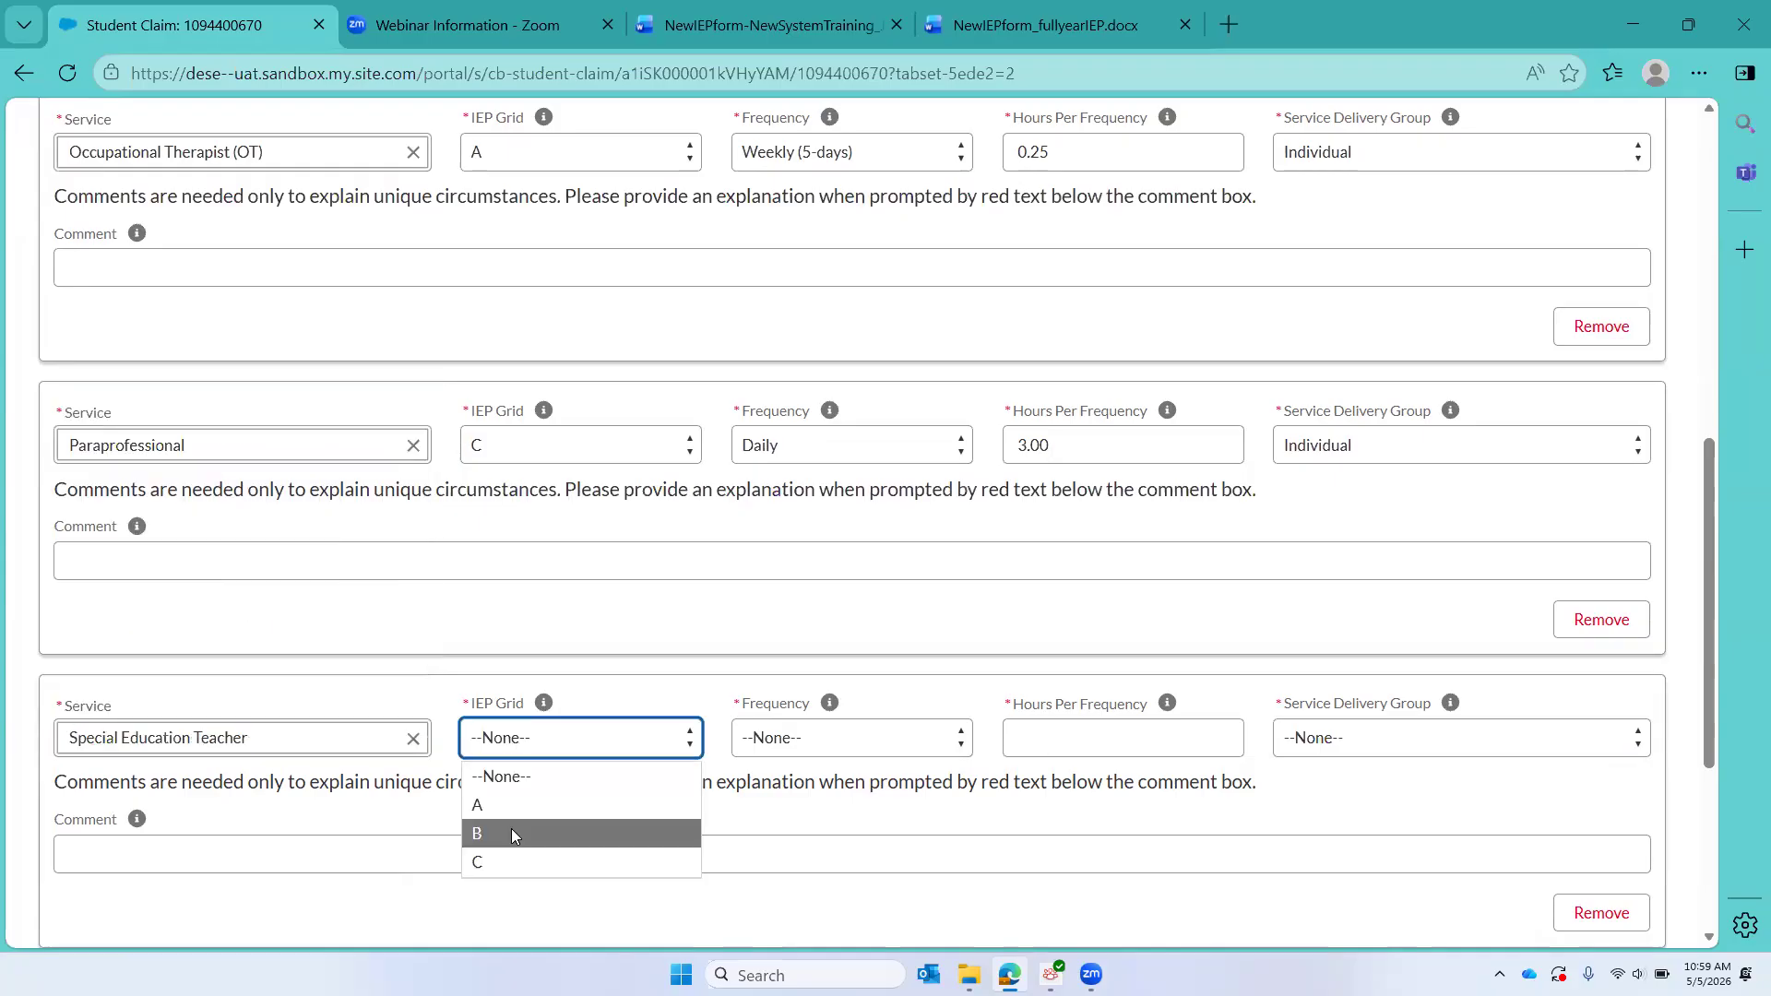
click(502, 863)
Step: Set the special education teacher service to a Daily frequency, 1.5 hours per frequency and Small Group delivery
click(796, 752)
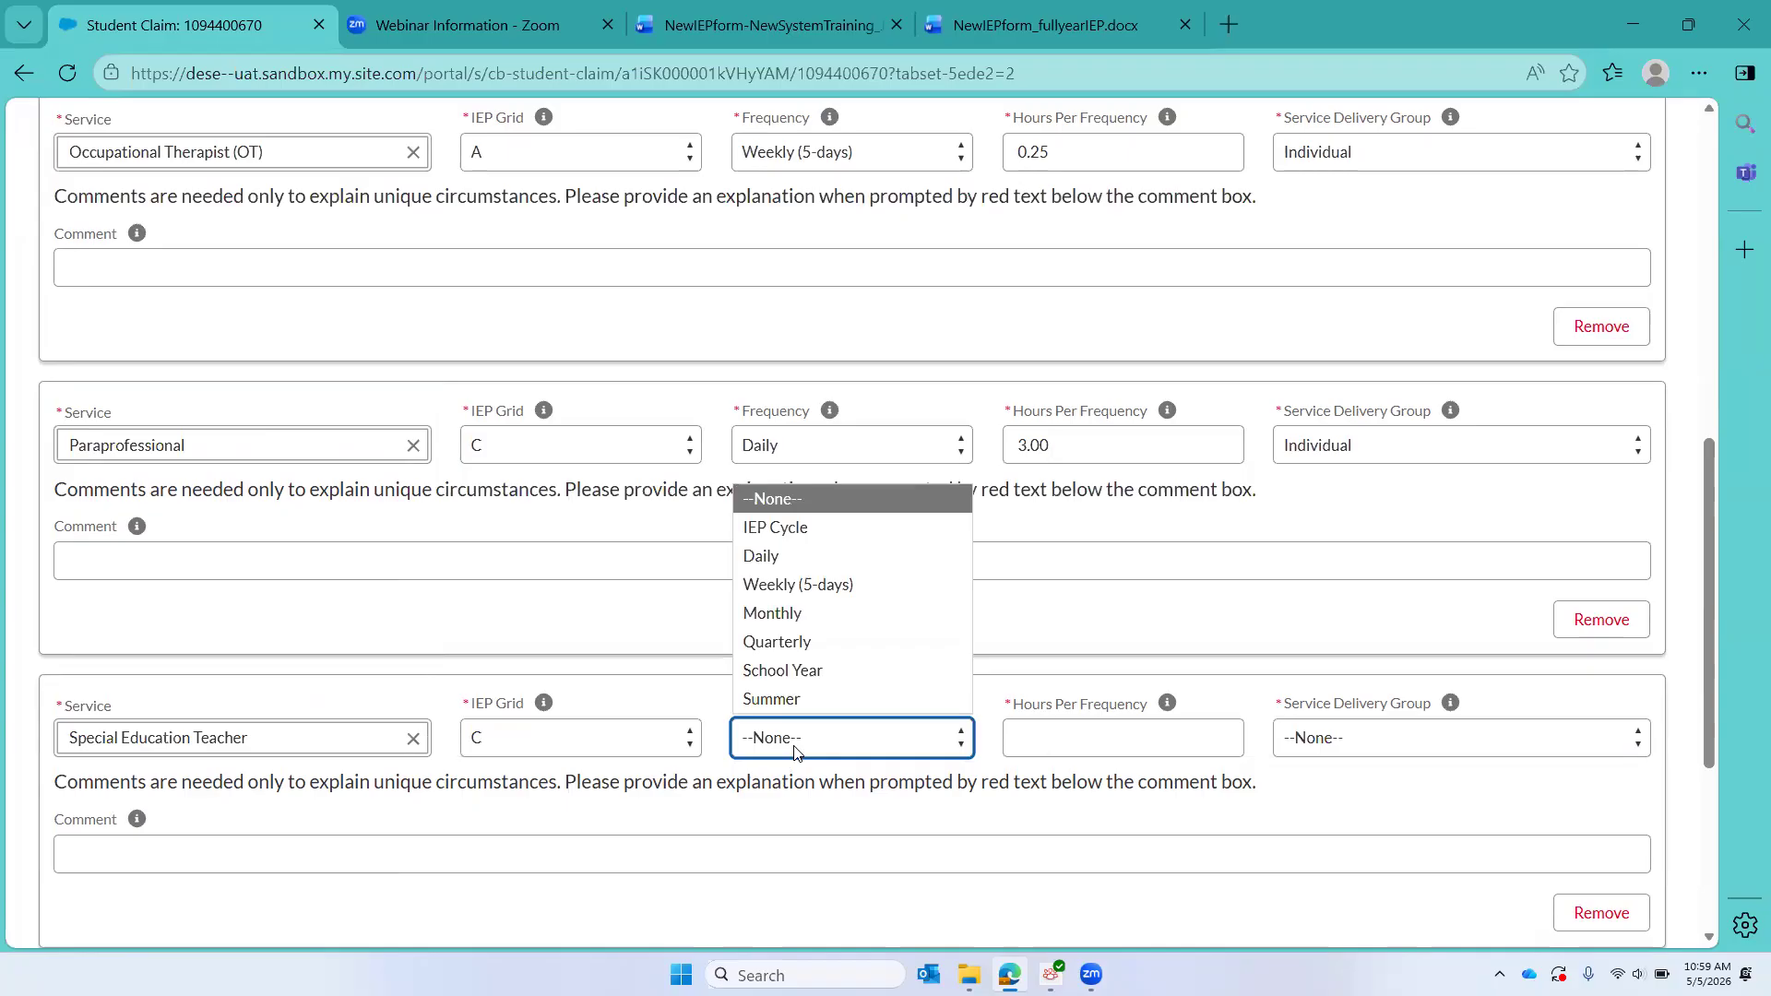
click(797, 558)
click(1090, 744)
text(2.5)
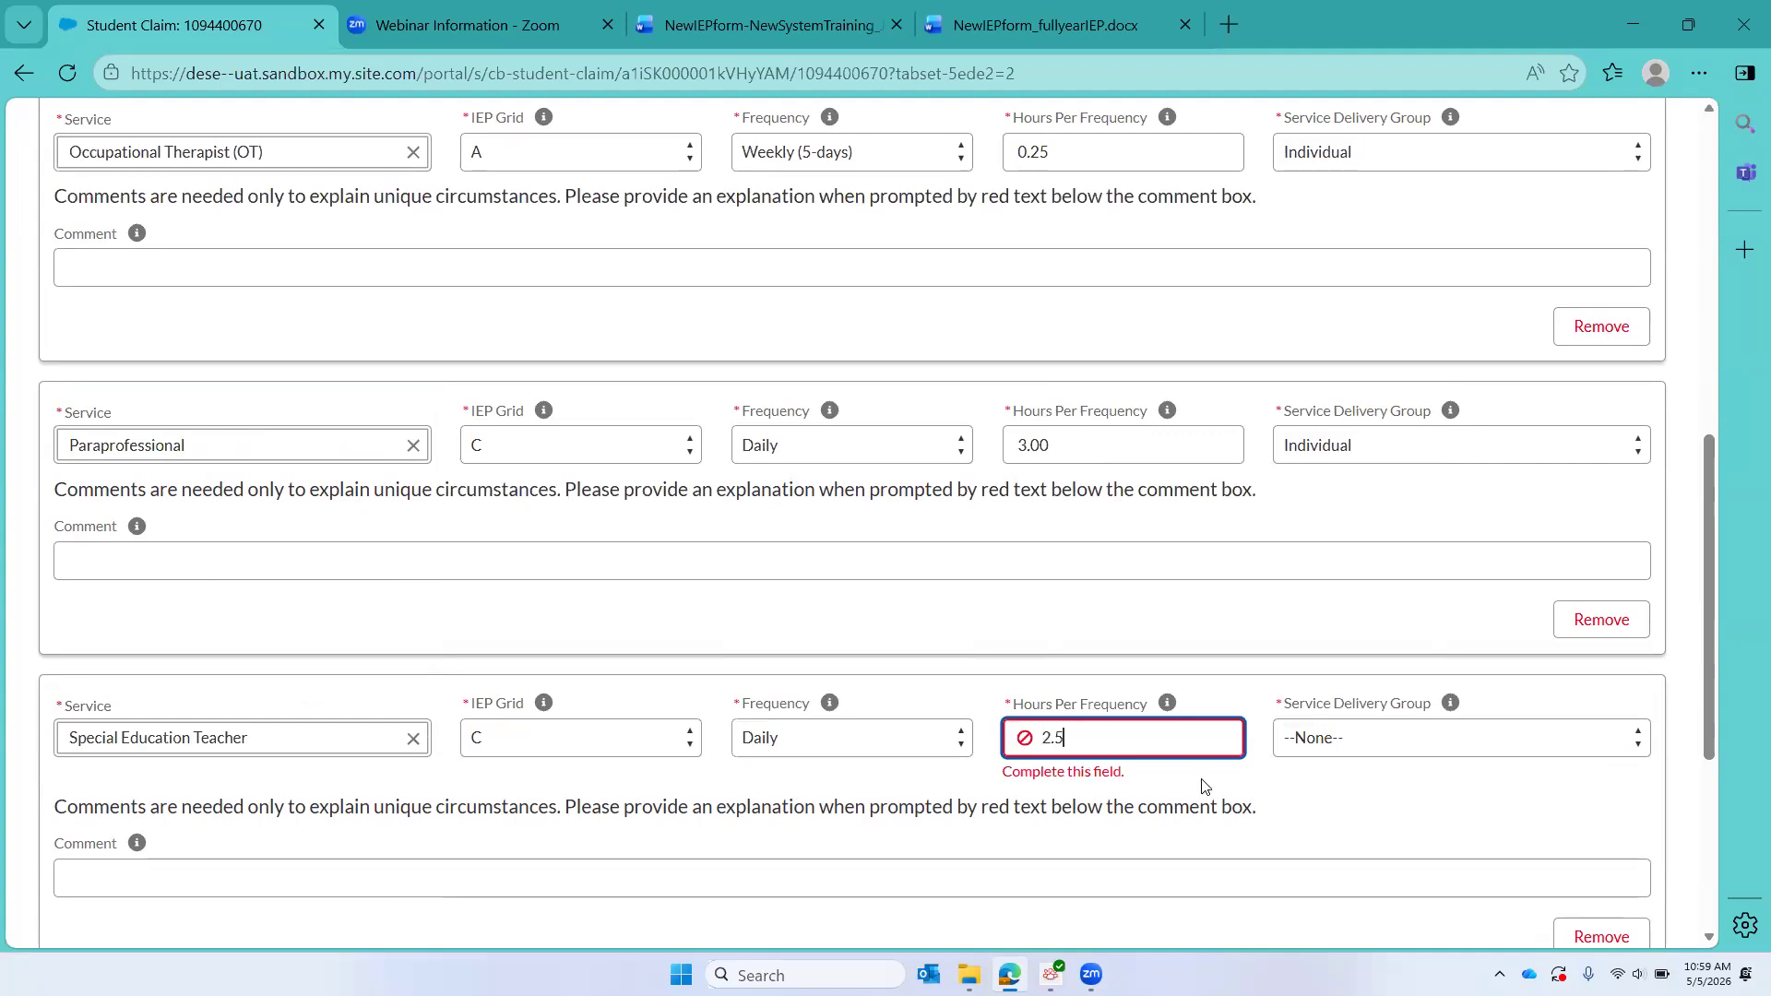
key(BackSpace)
key(BackSpace)
key(BackSpace)
text(1.5)
click(1418, 738)
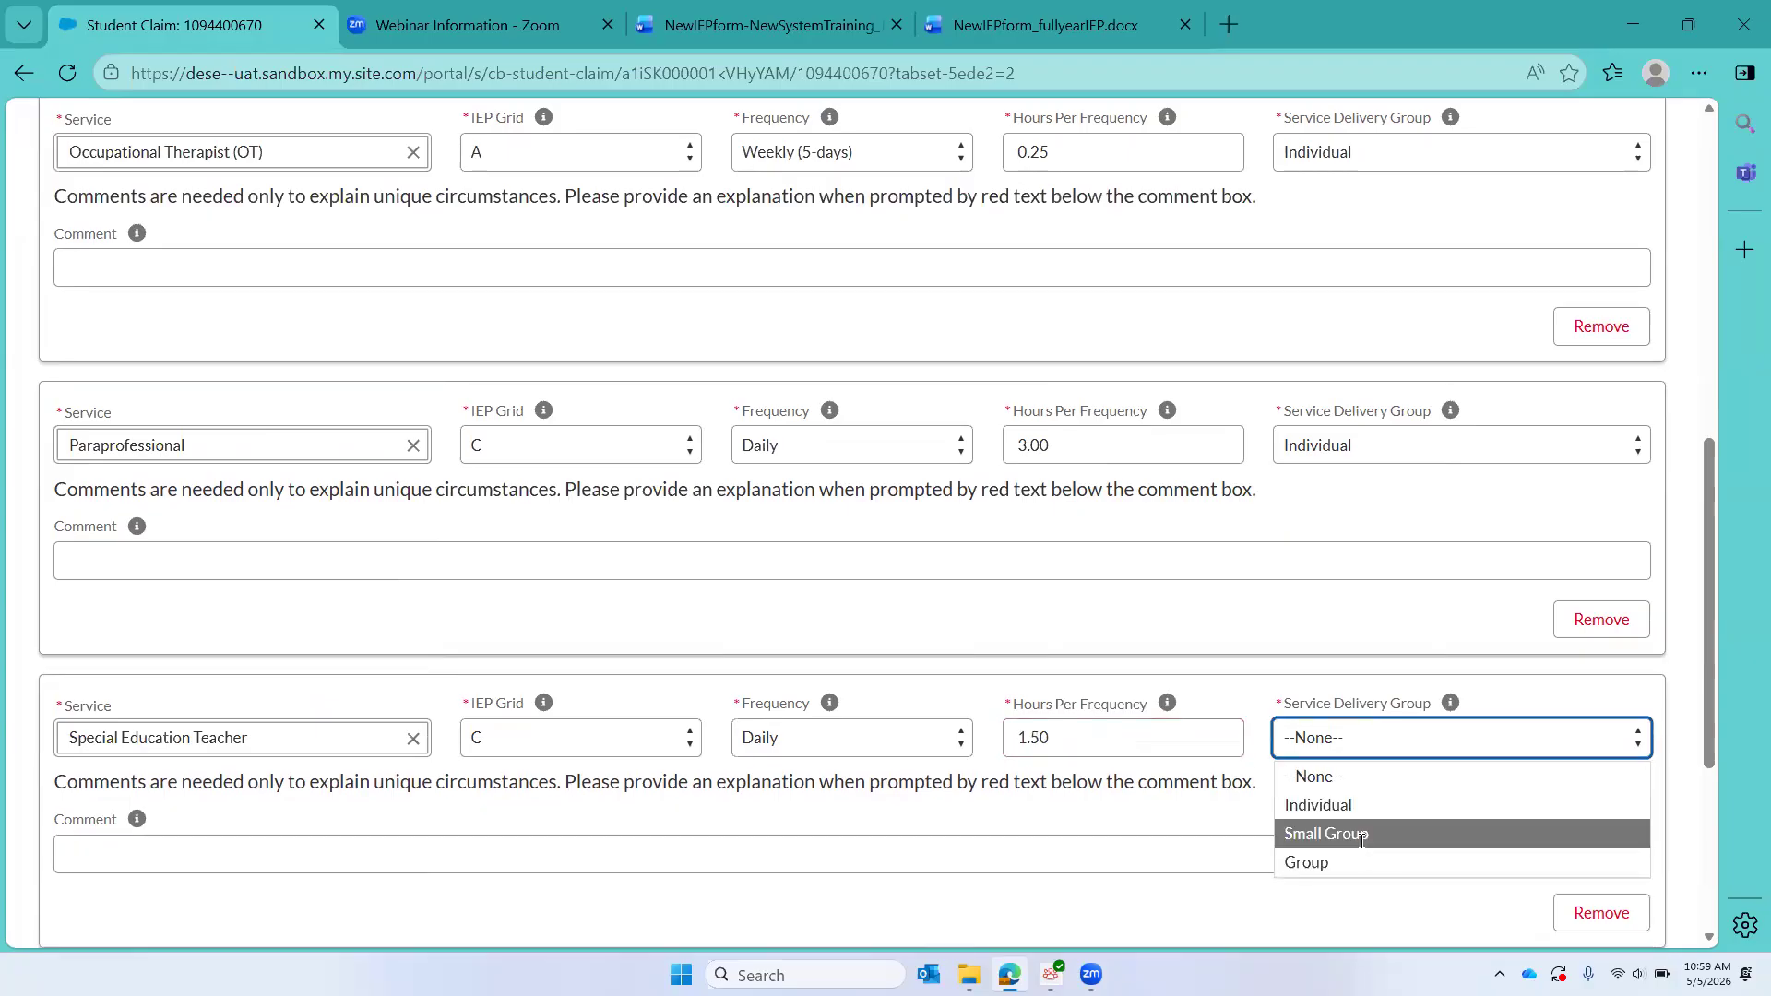
click(1361, 841)
Step: Add a fourth service to the IEP grids as Applied Behavior Analysis (ABA) provider in IEP grid C
scroll(392, 813, down, 4)
click(111, 586)
click(118, 631)
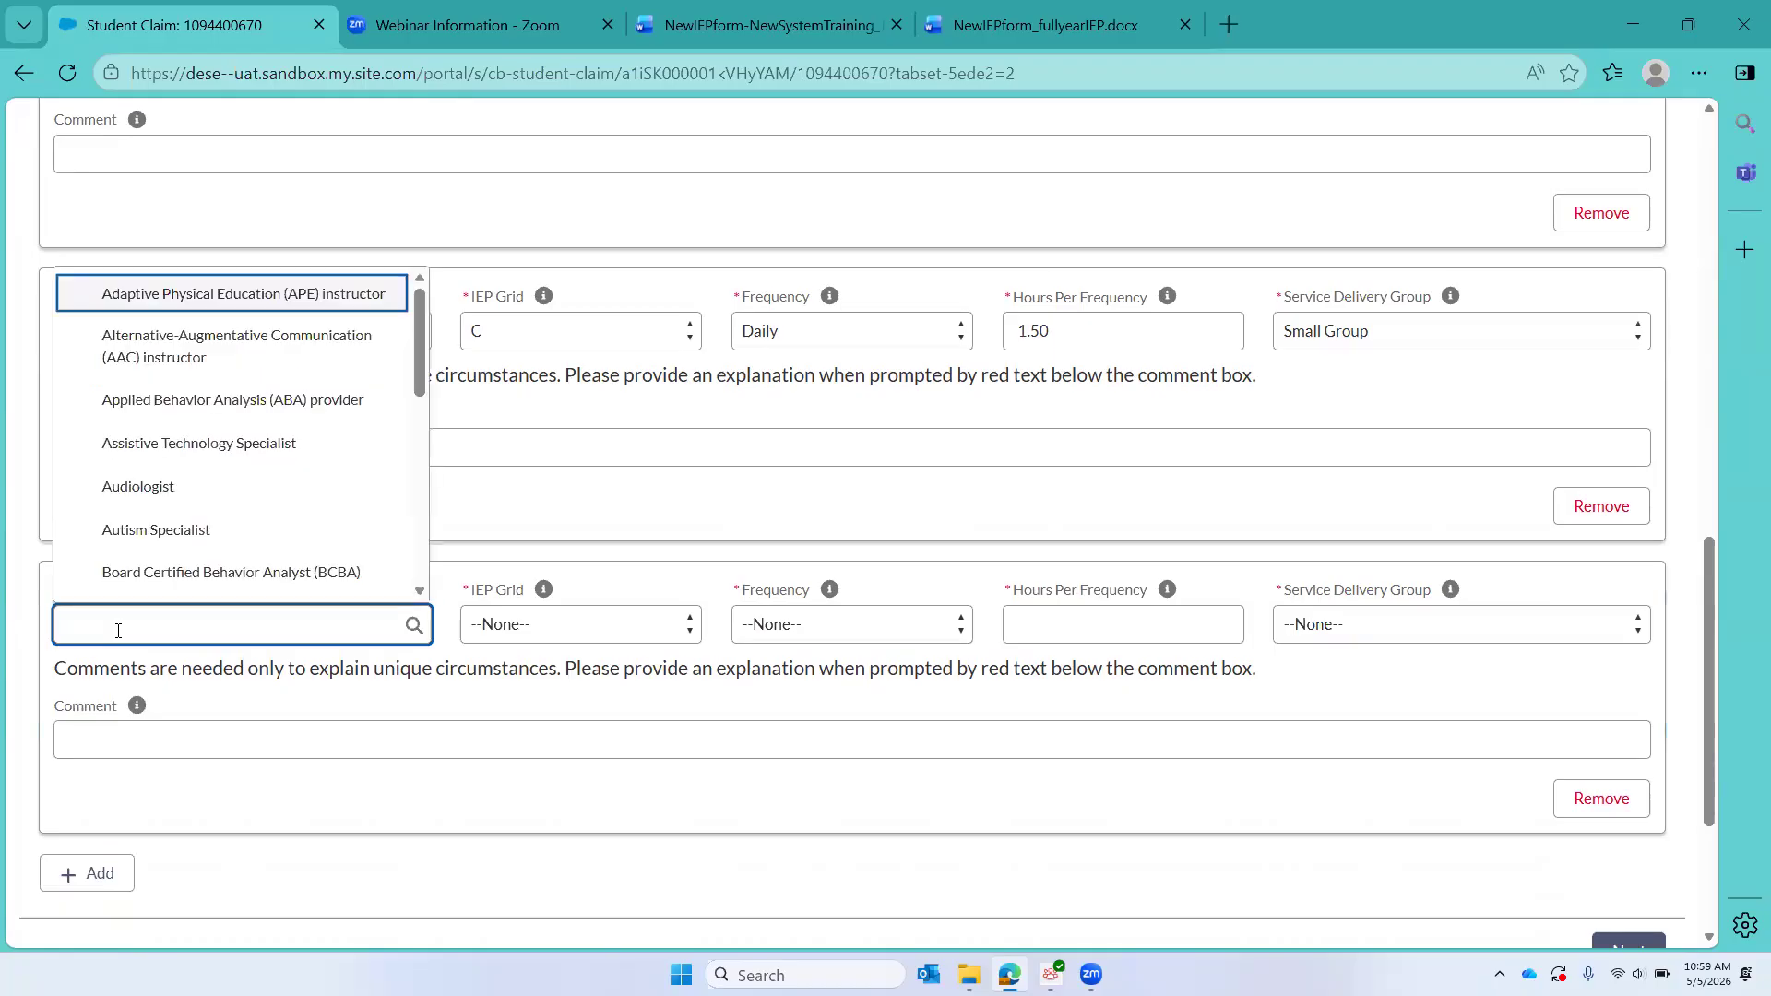
text(ABA)
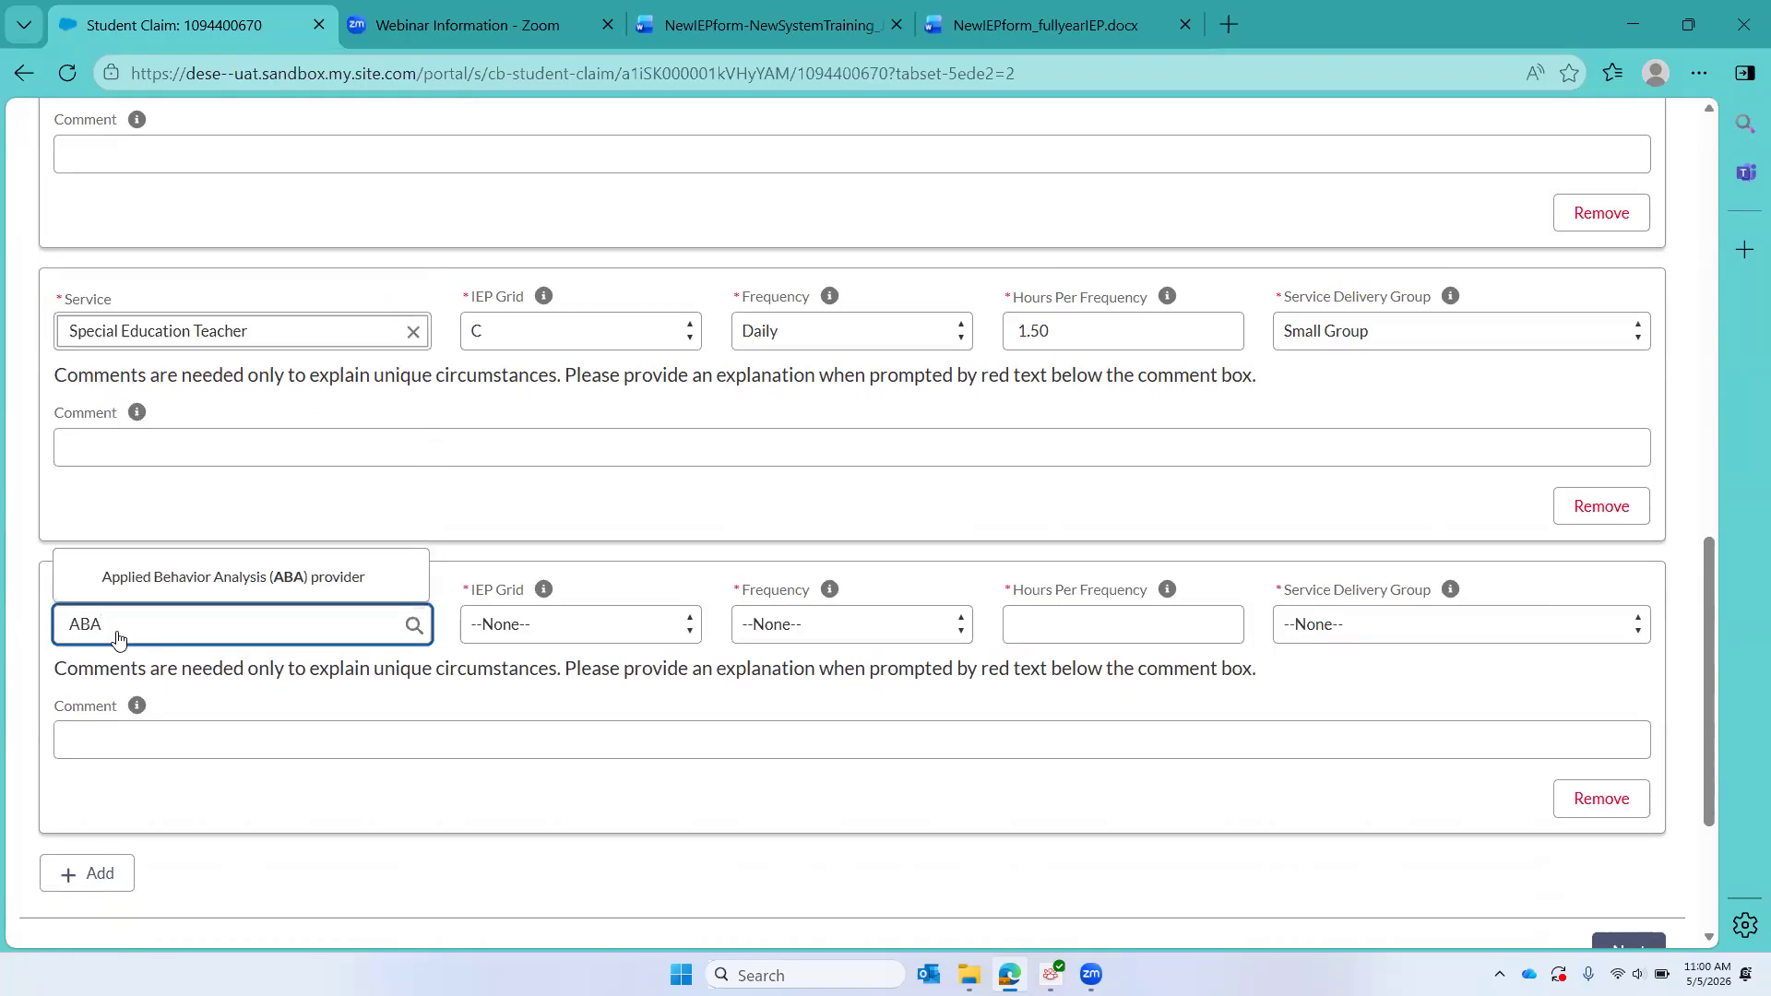
click(185, 576)
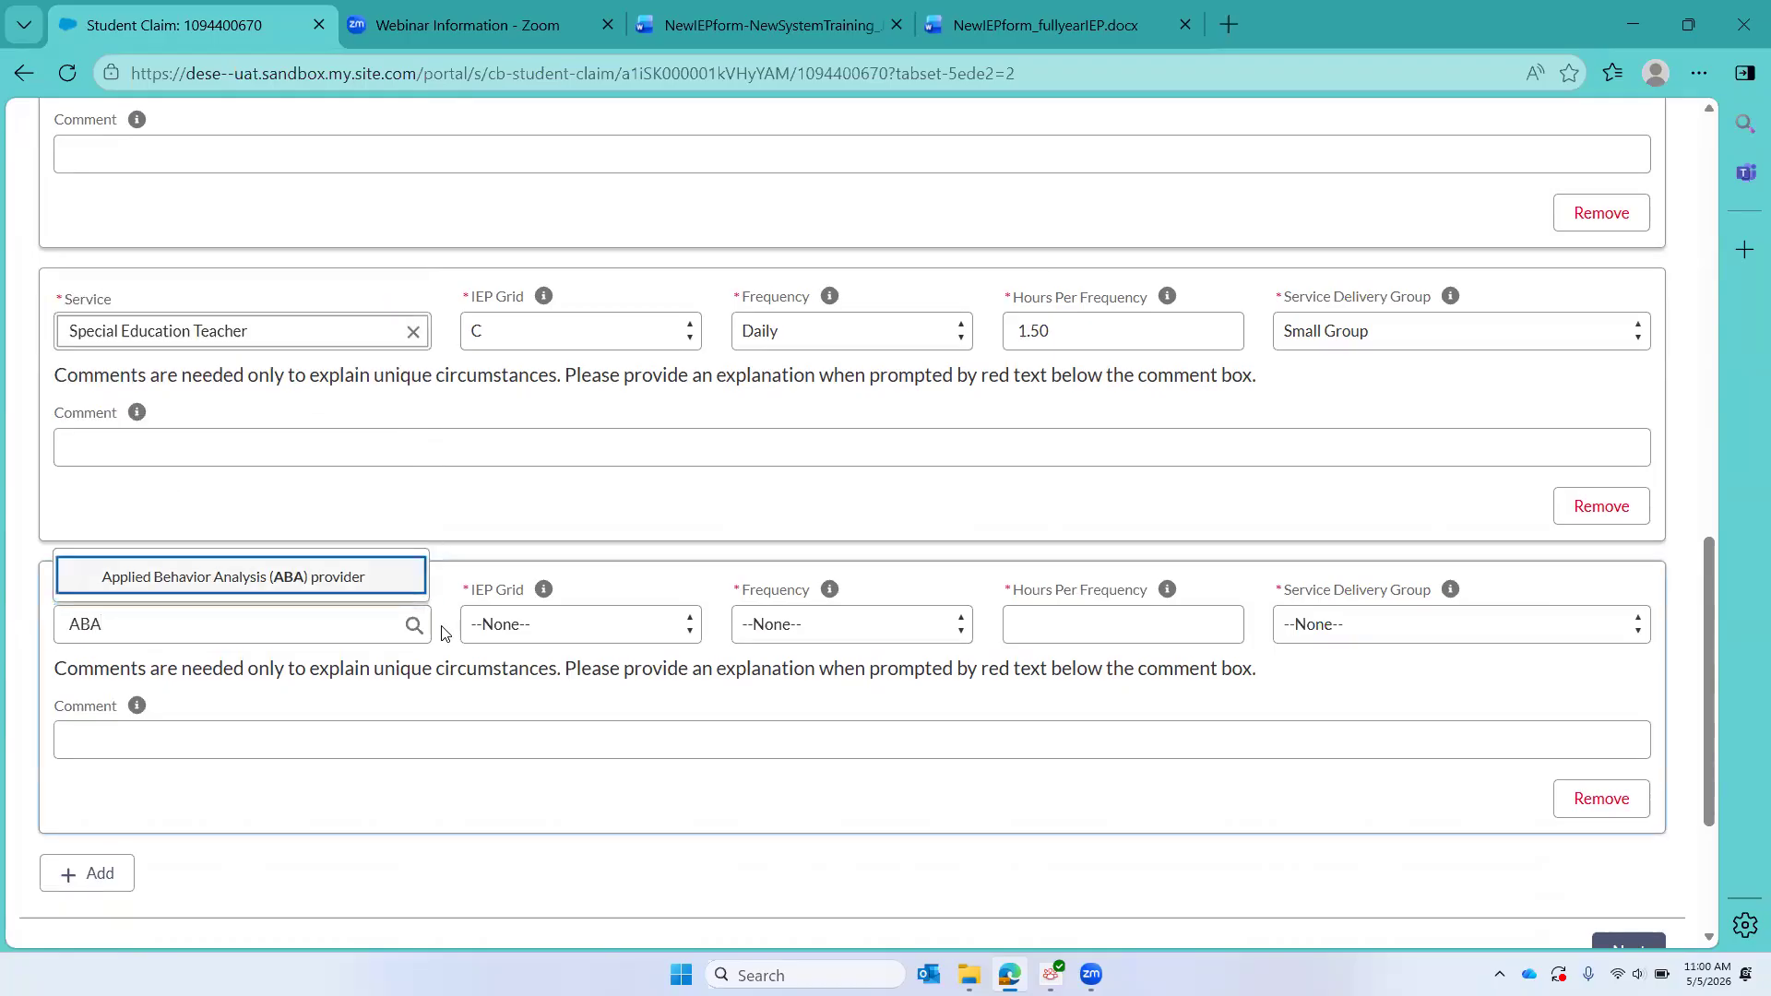
click(550, 636)
click(523, 755)
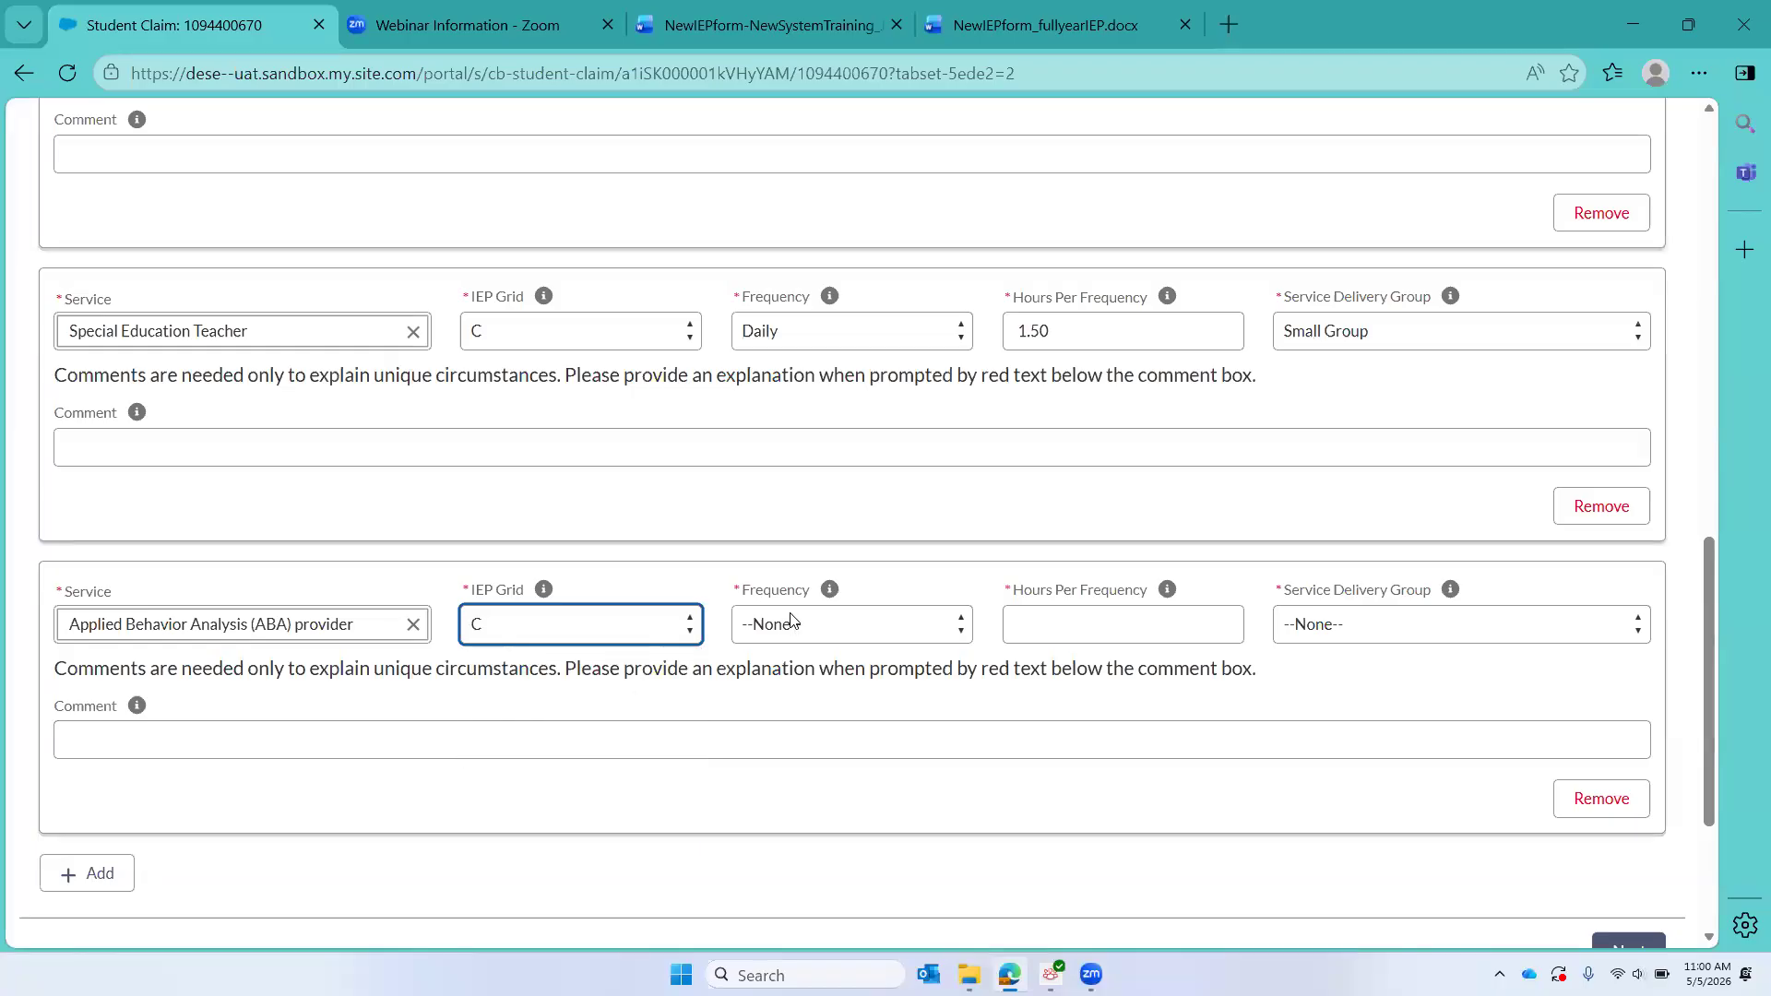
Step: Set the ABA provider service to a Weekly (5-days) frequency, 5 hours per frequency and Individual delivery group
click(795, 622)
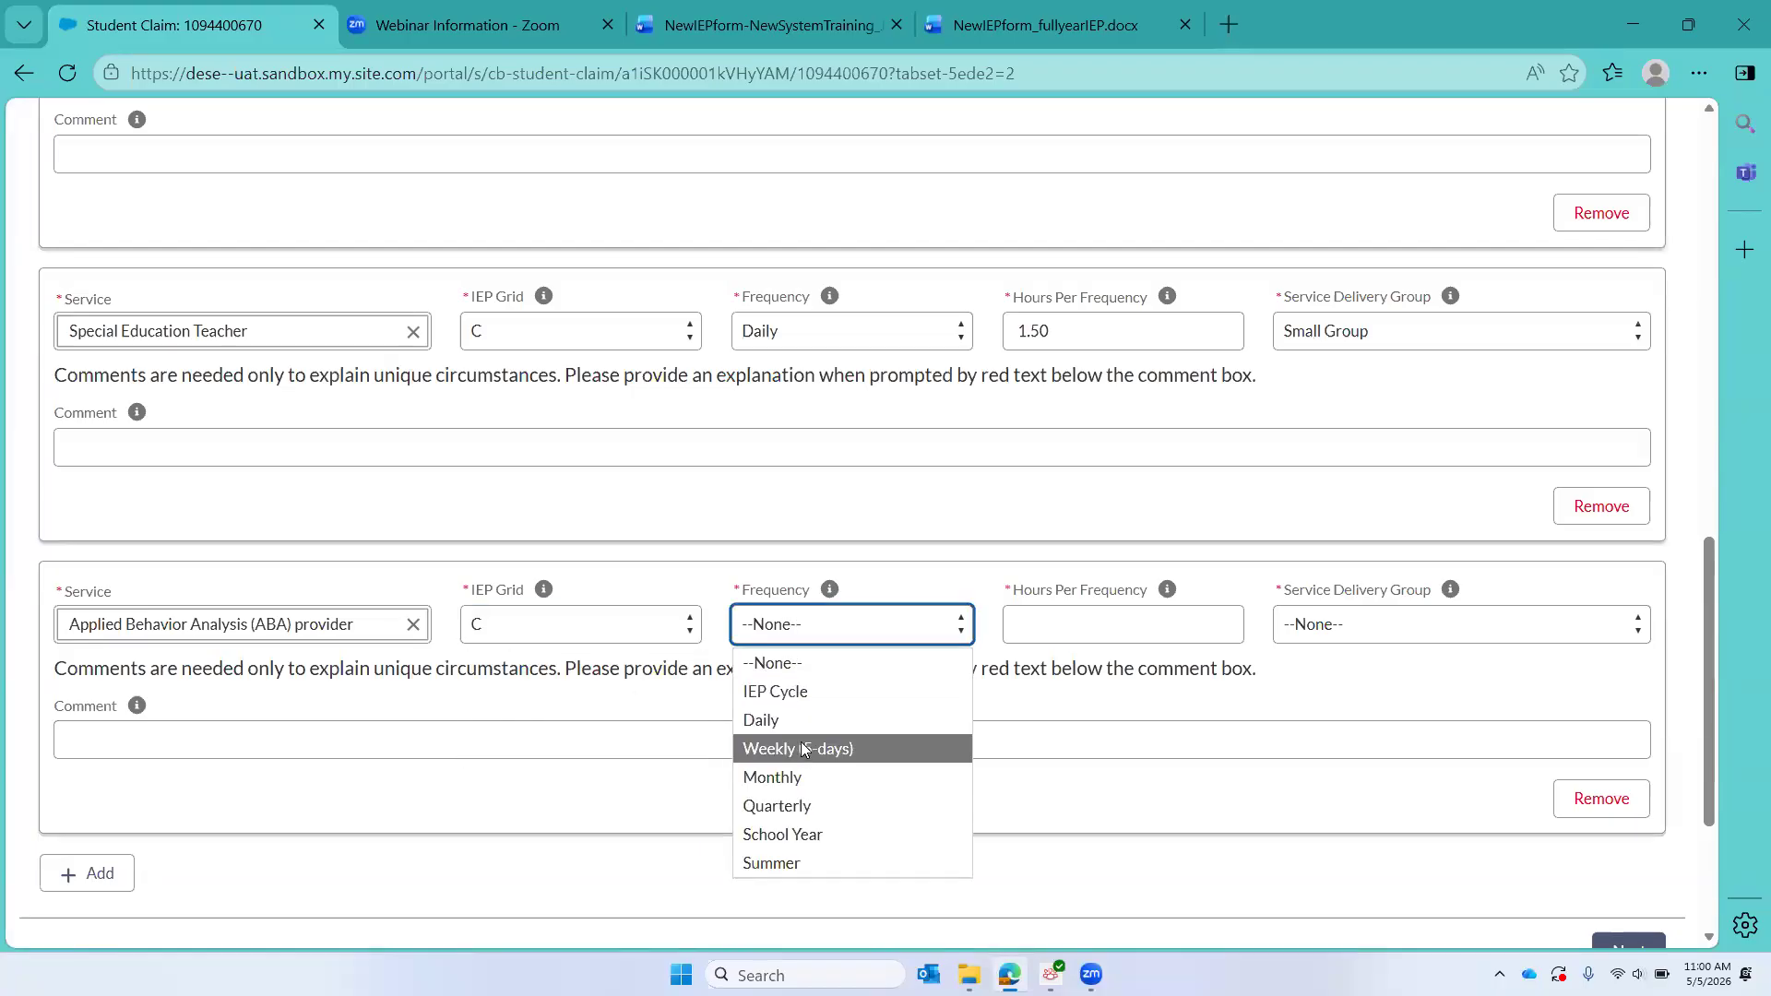
click(801, 749)
click(1114, 625)
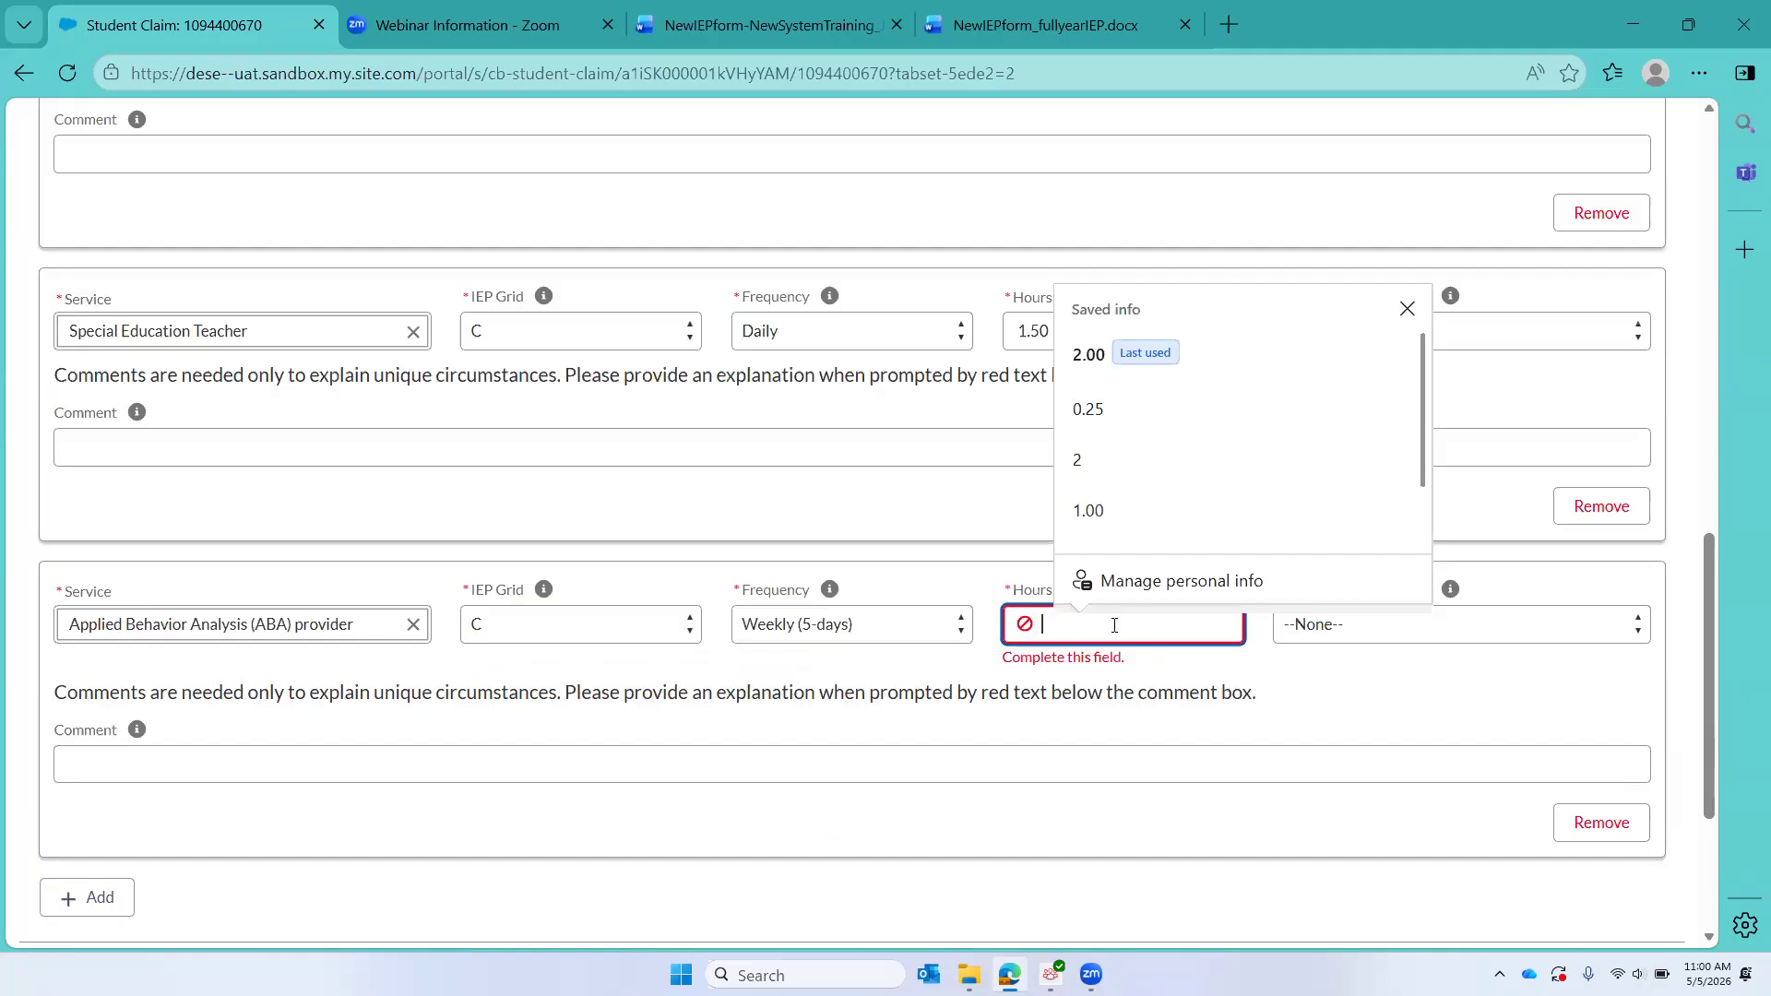
text(5)
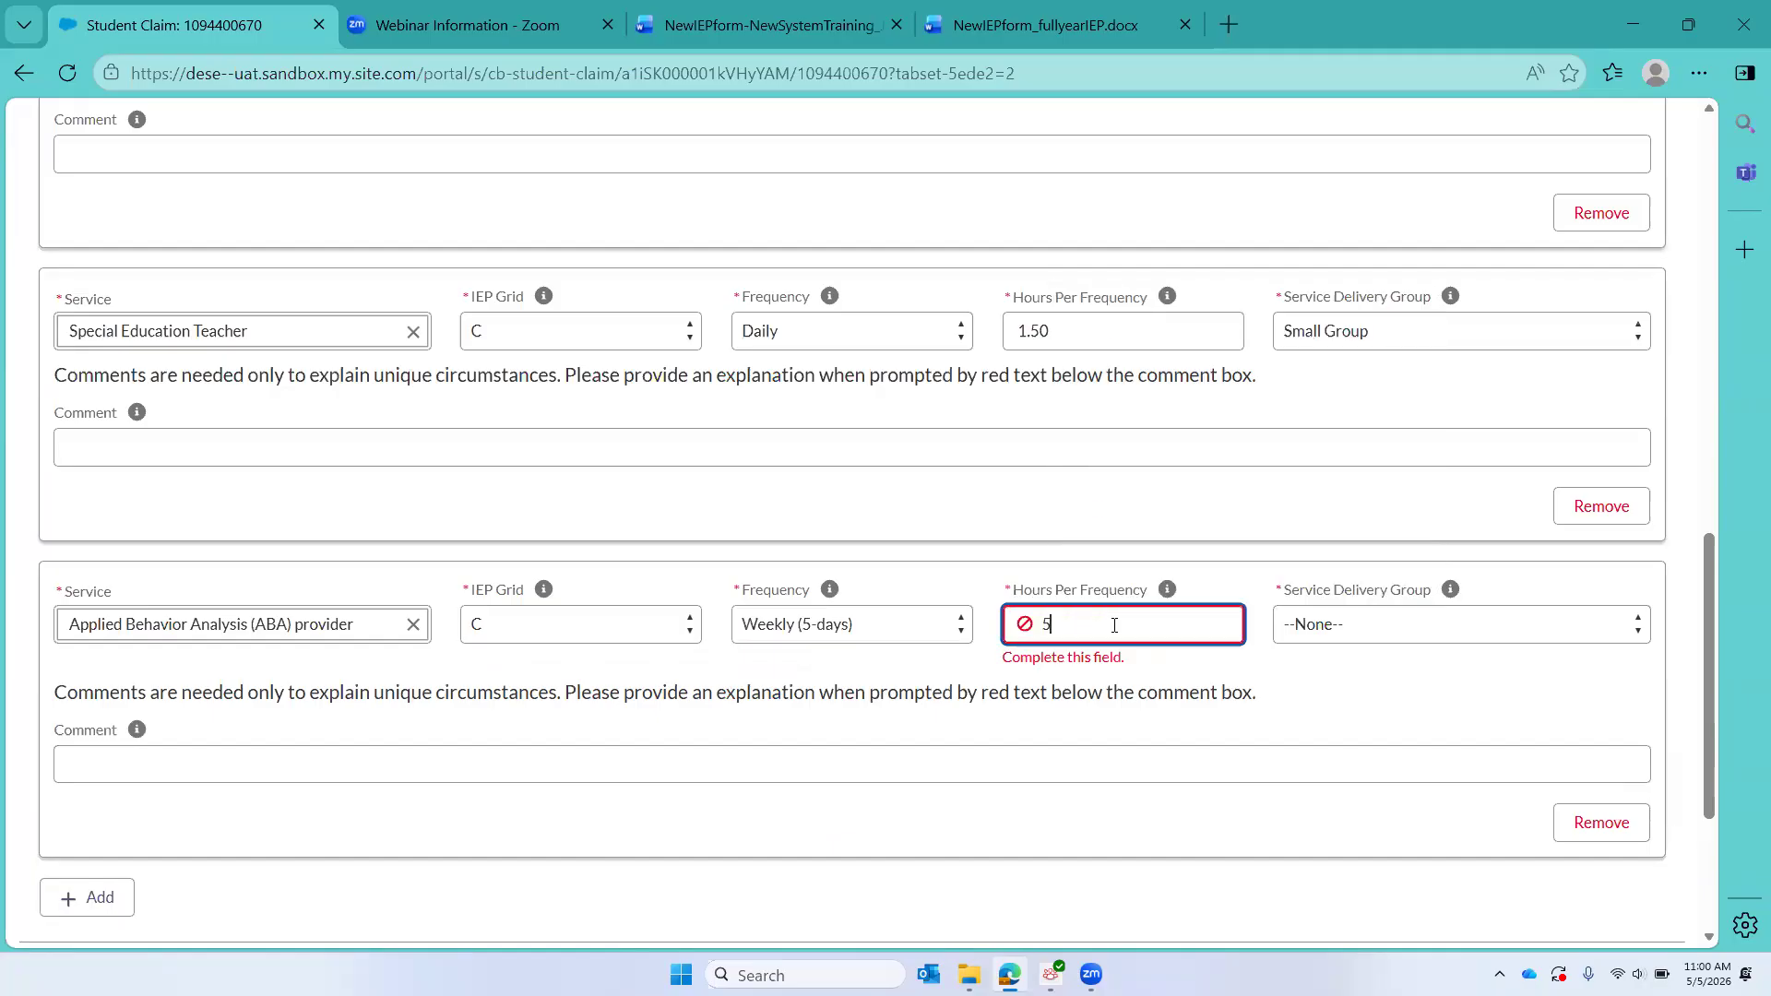
click(1392, 625)
click(1368, 702)
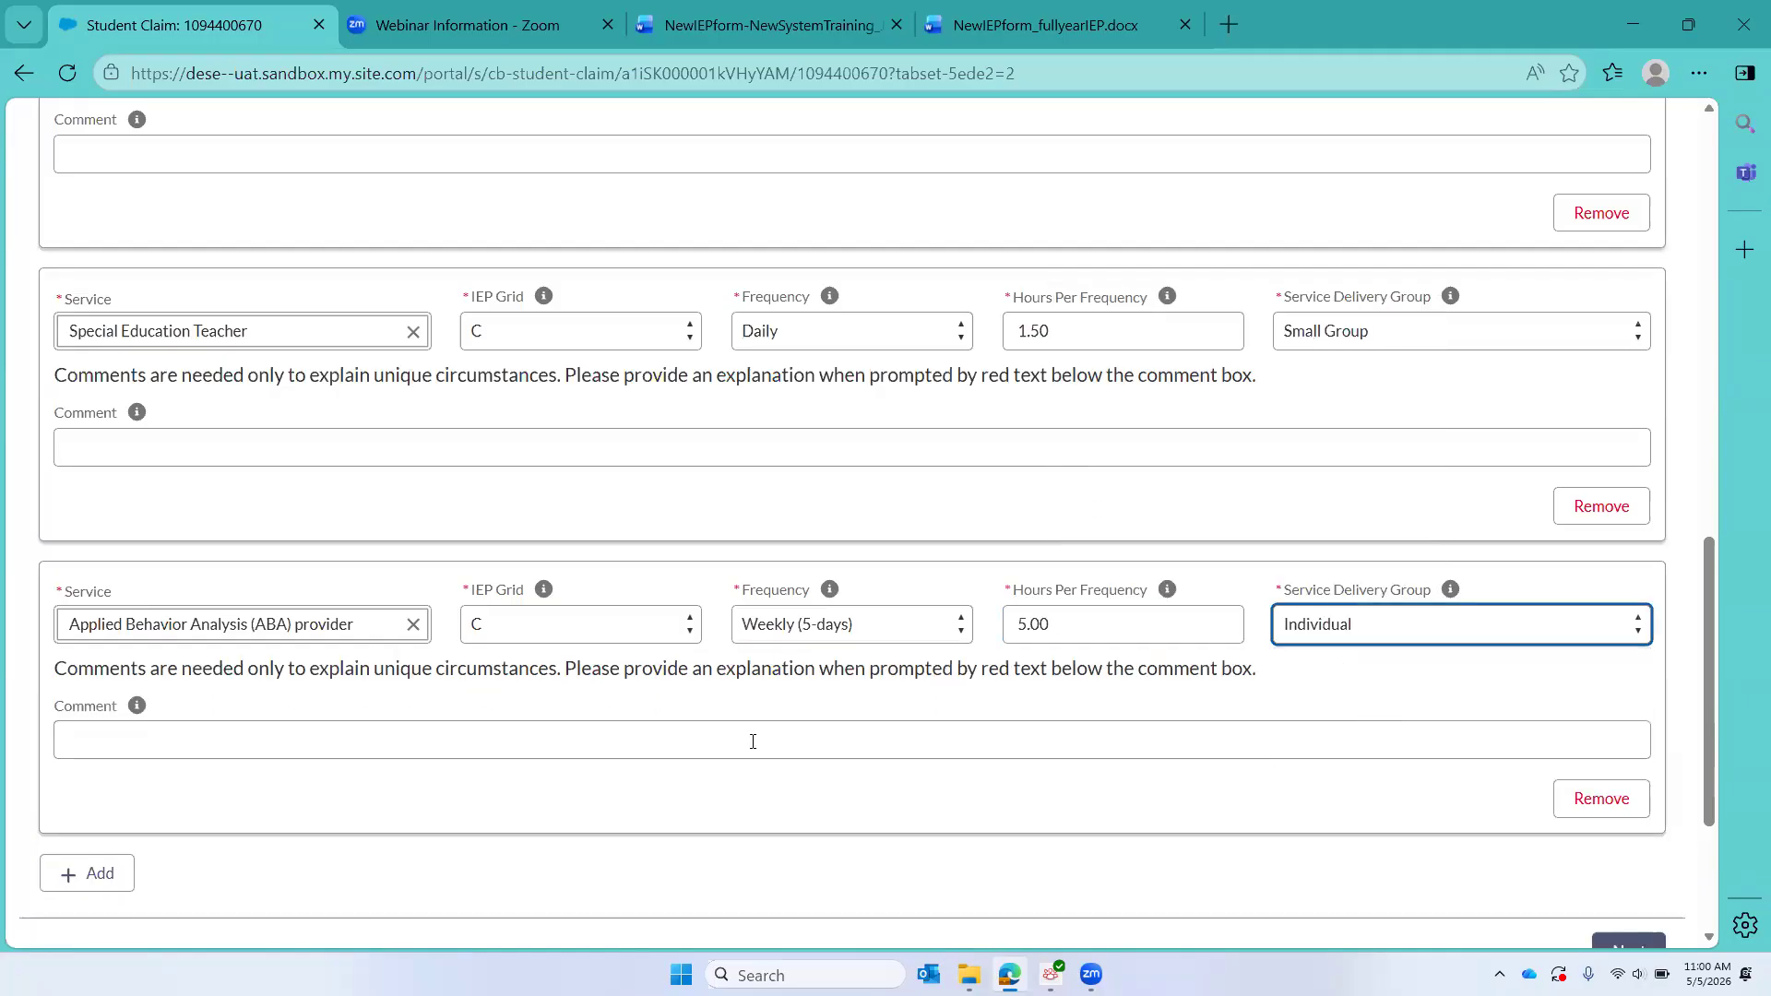
Step: Check the entered services against the extended school year grids in the NewIEPform_fullyearIEP document in Word, and return to the student claim in CHAMP
scroll(578, 763, down, 2)
scroll(577, 763, up, 8)
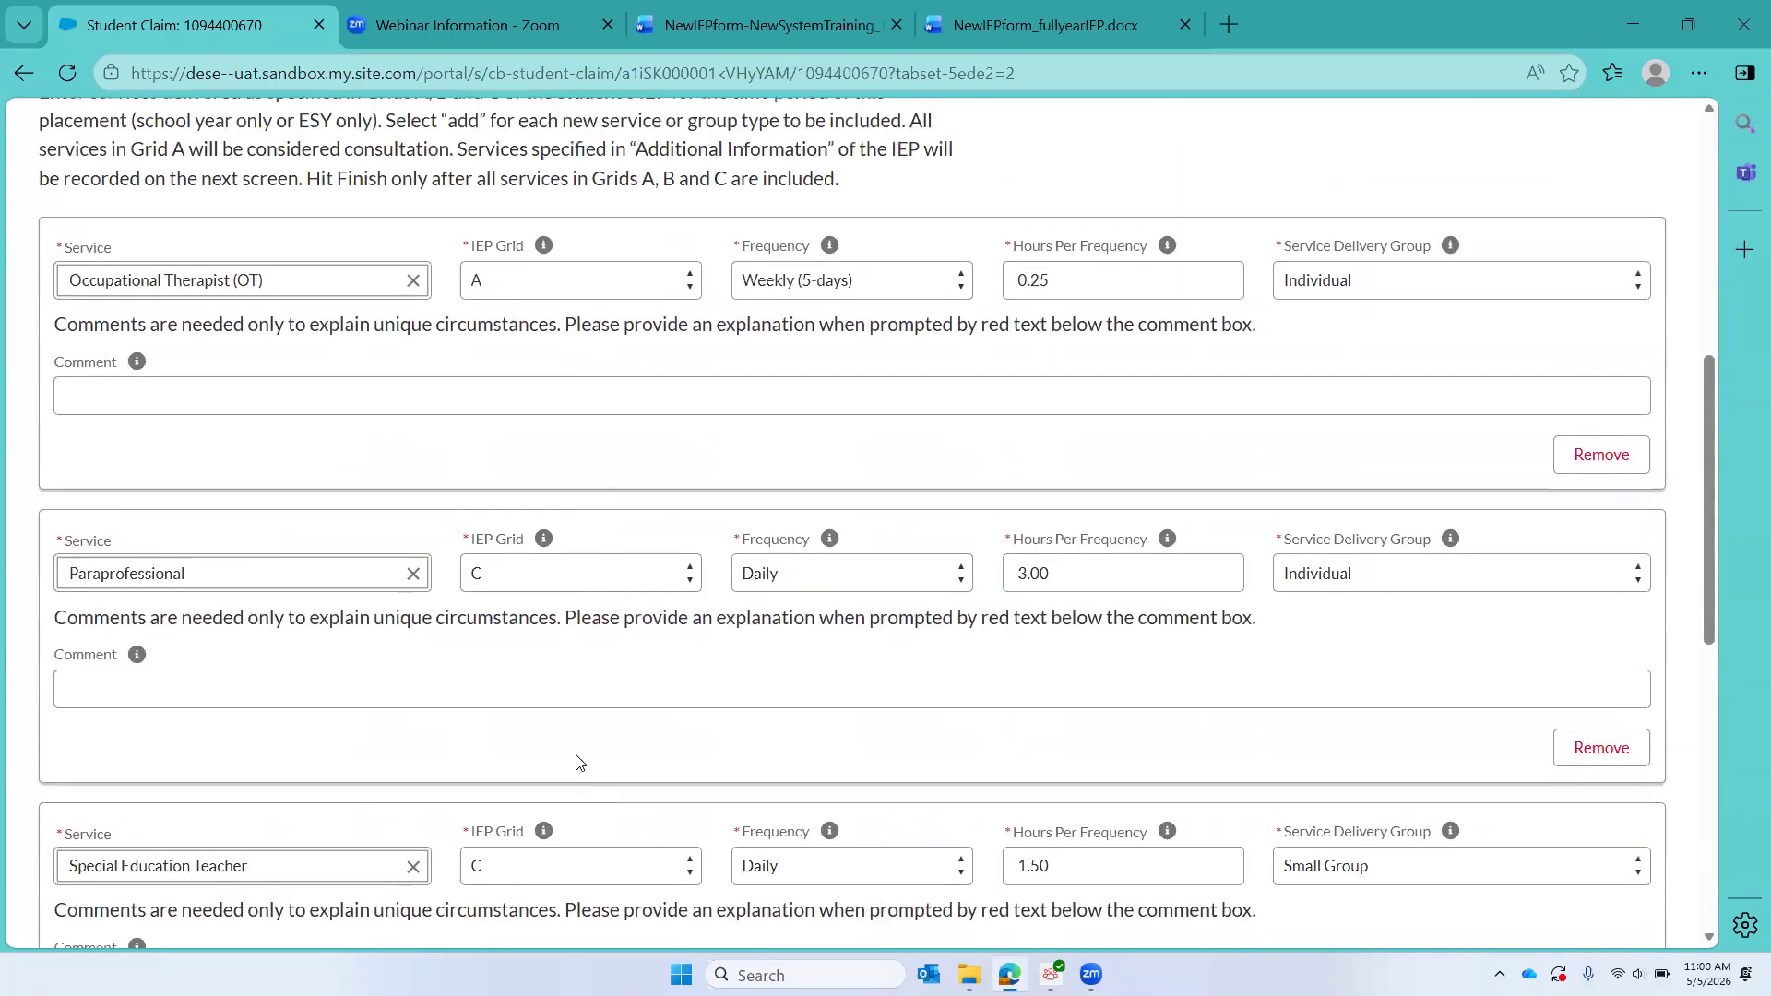
scroll(577, 763, down, 3)
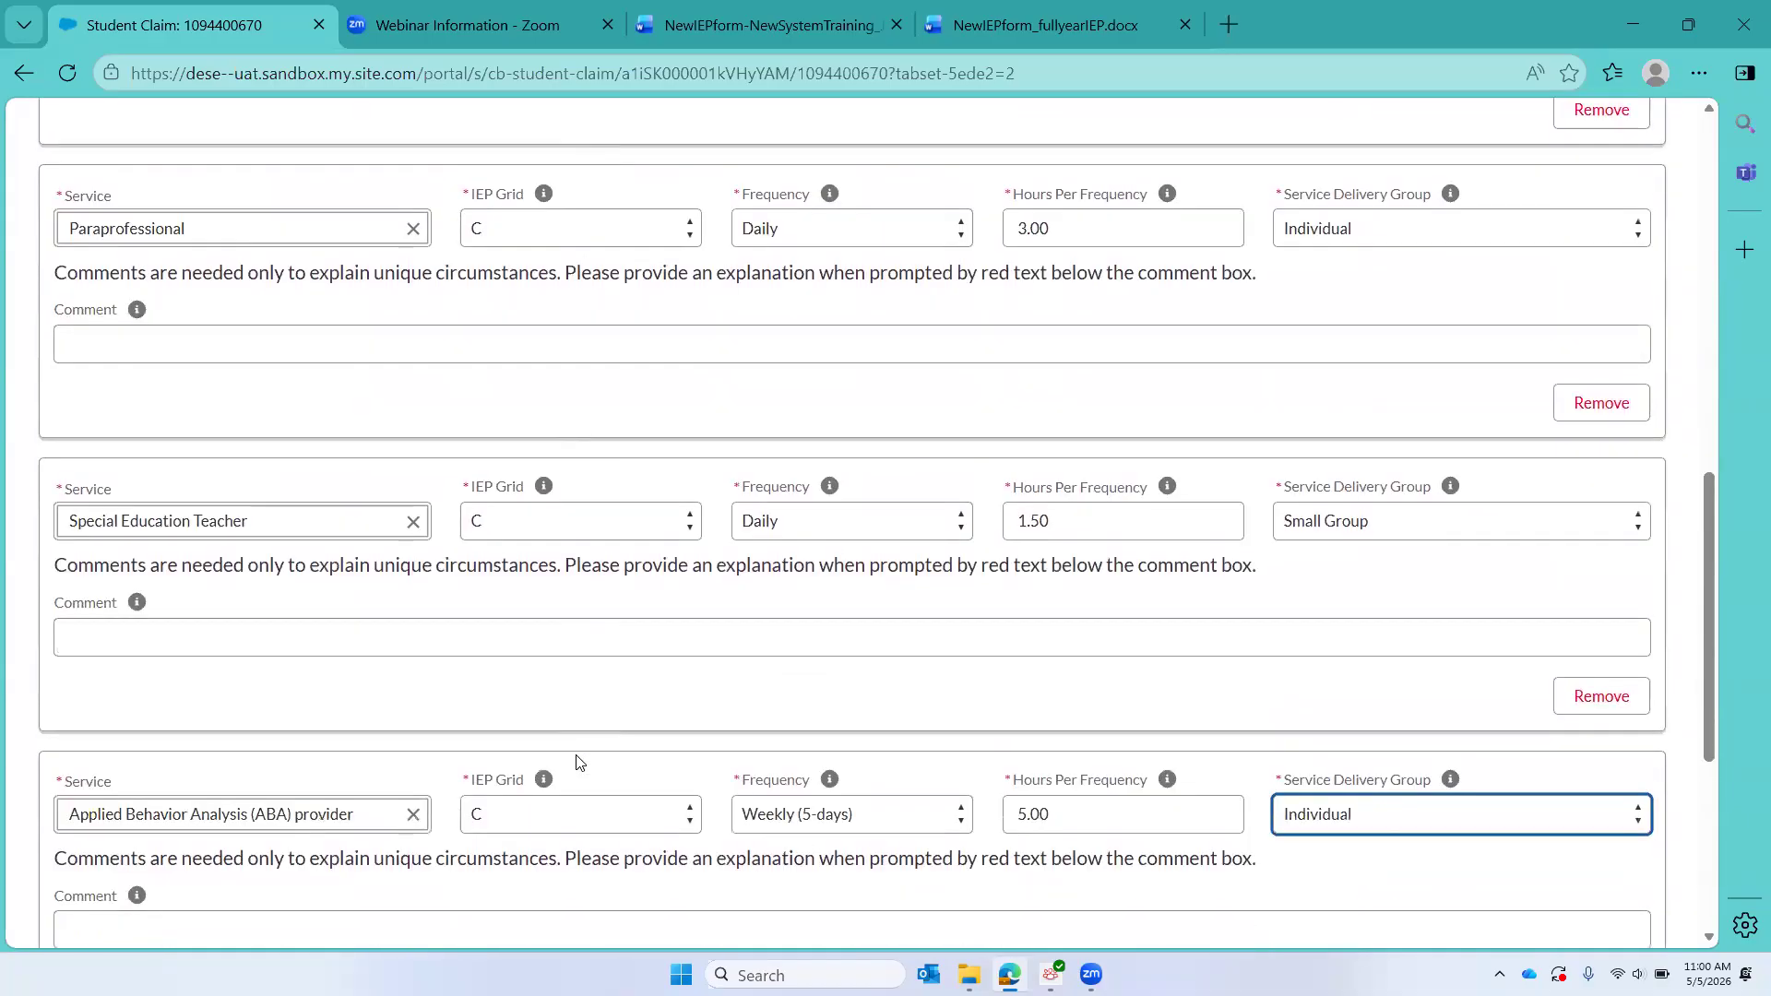
click(1016, 25)
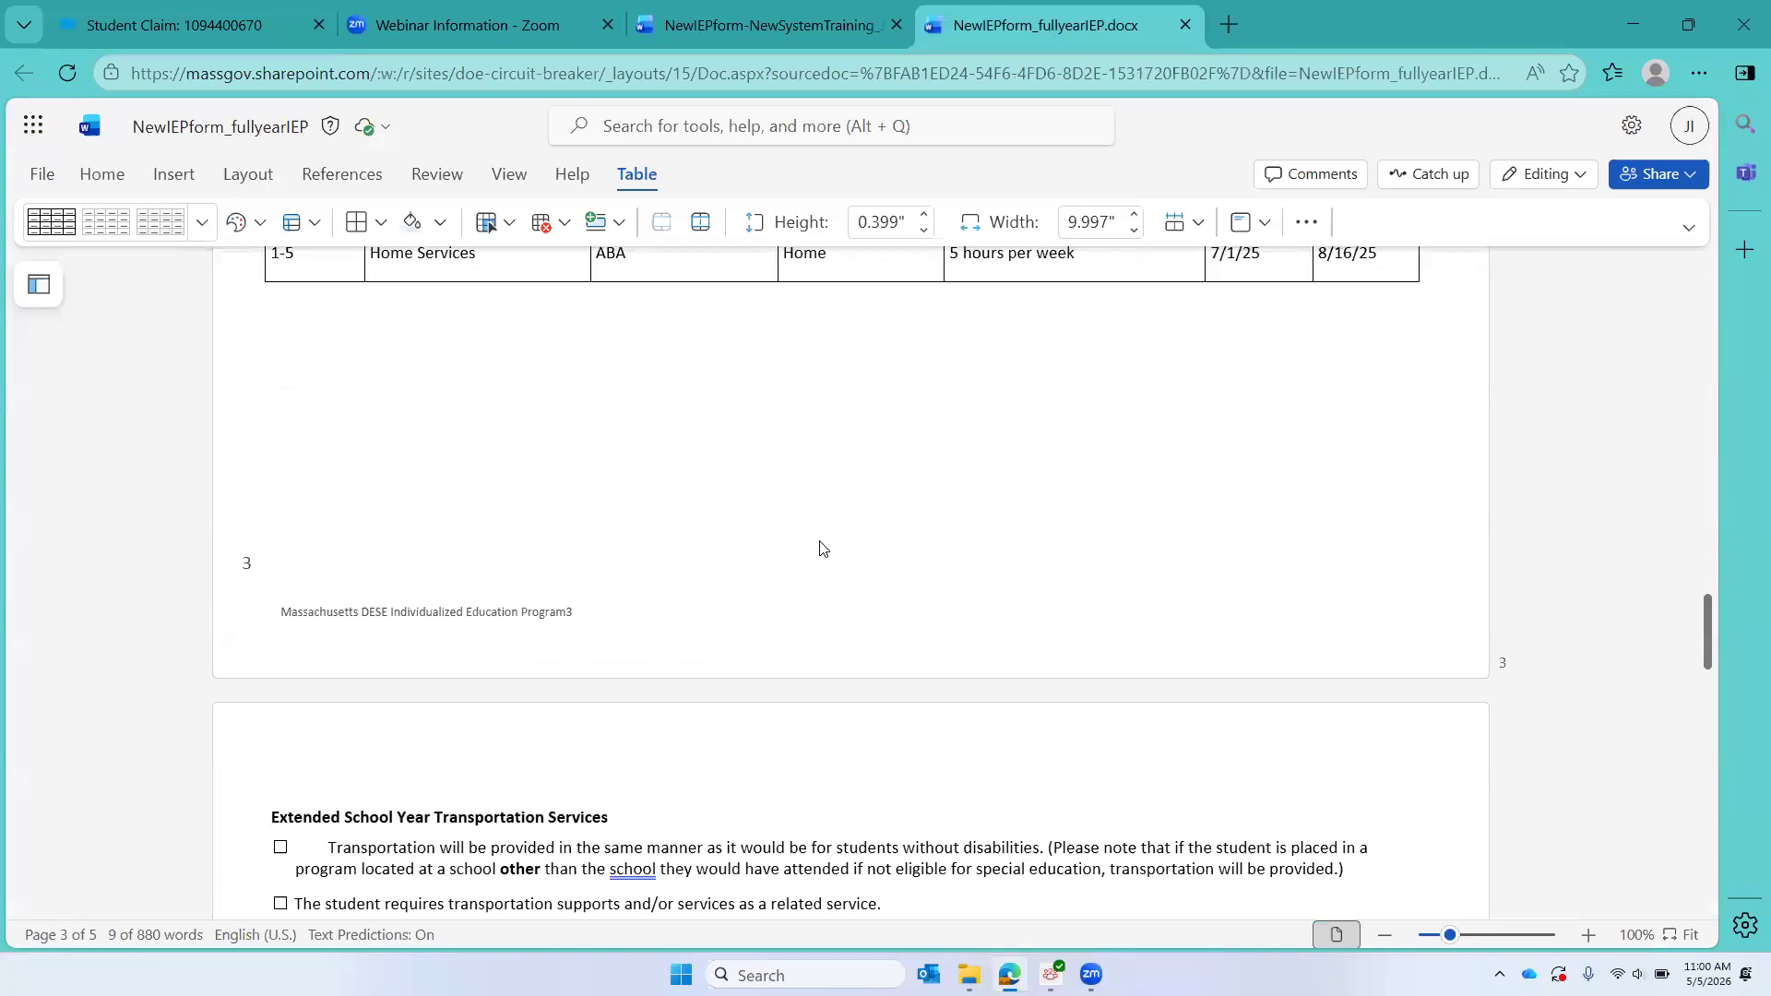
scroll(820, 547, up, 4)
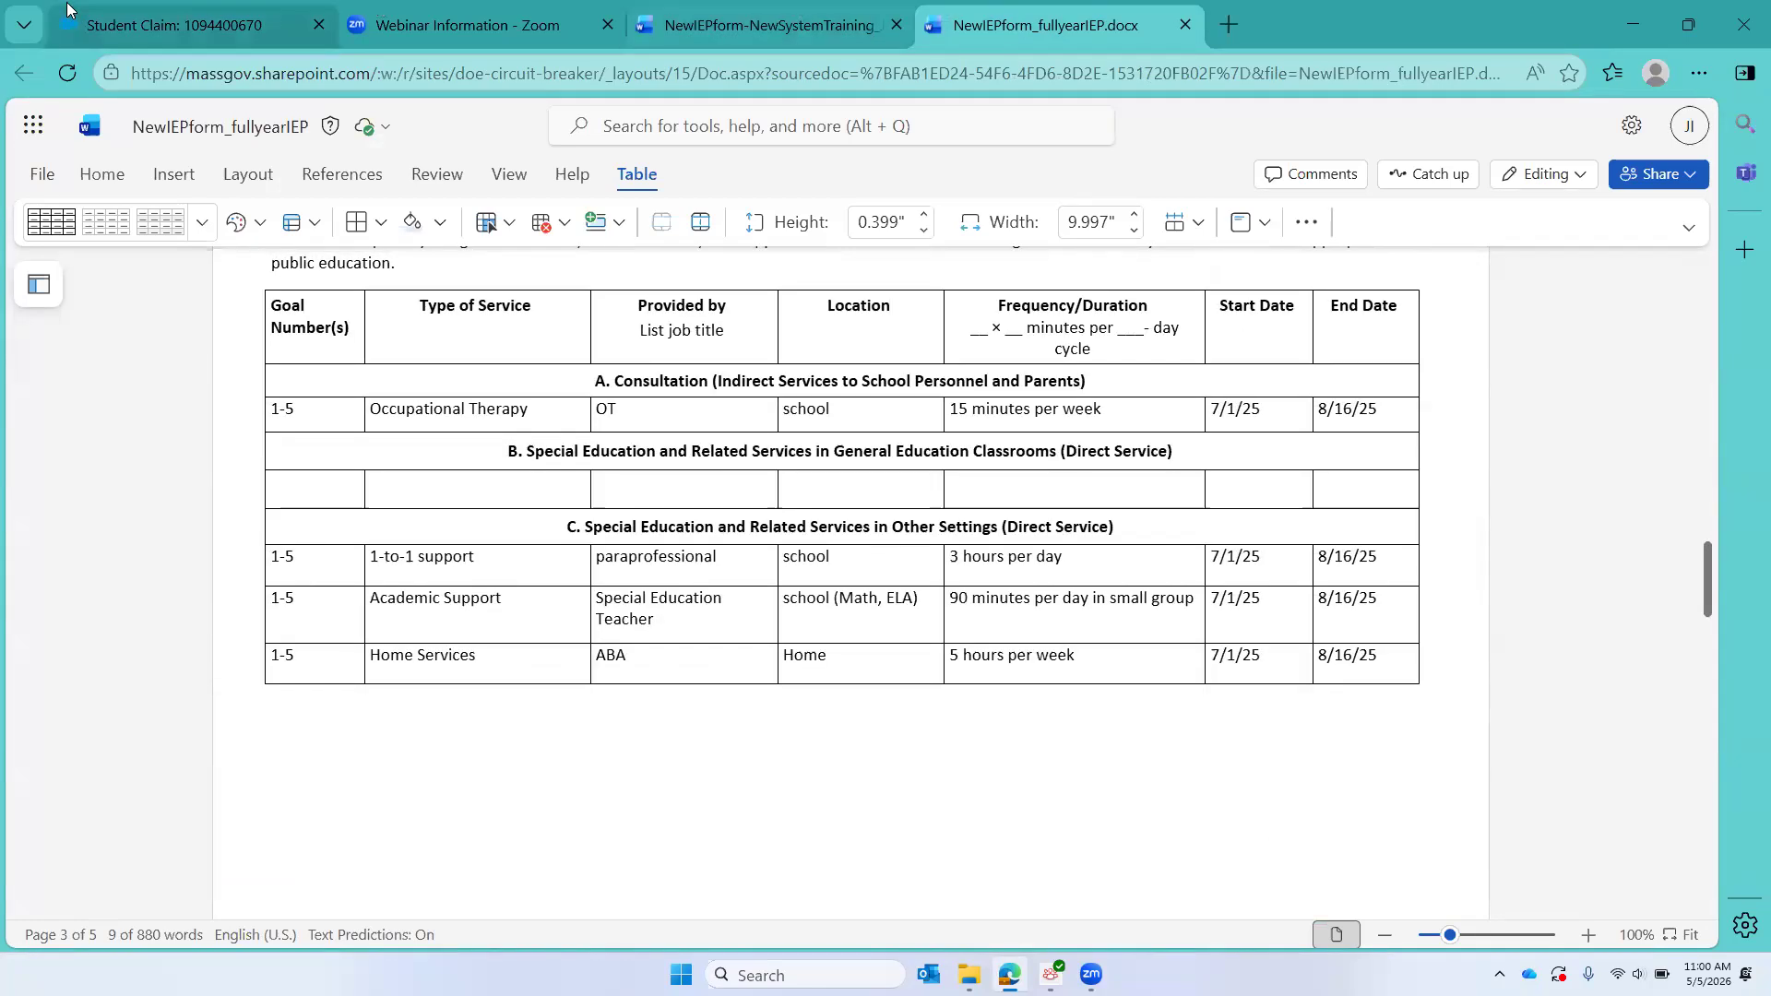
click(166, 28)
Step: Continue to IEP Additional Information and enter Board Certified Behavior Analyst (BCBA) as the service
scroll(808, 434, down, 4)
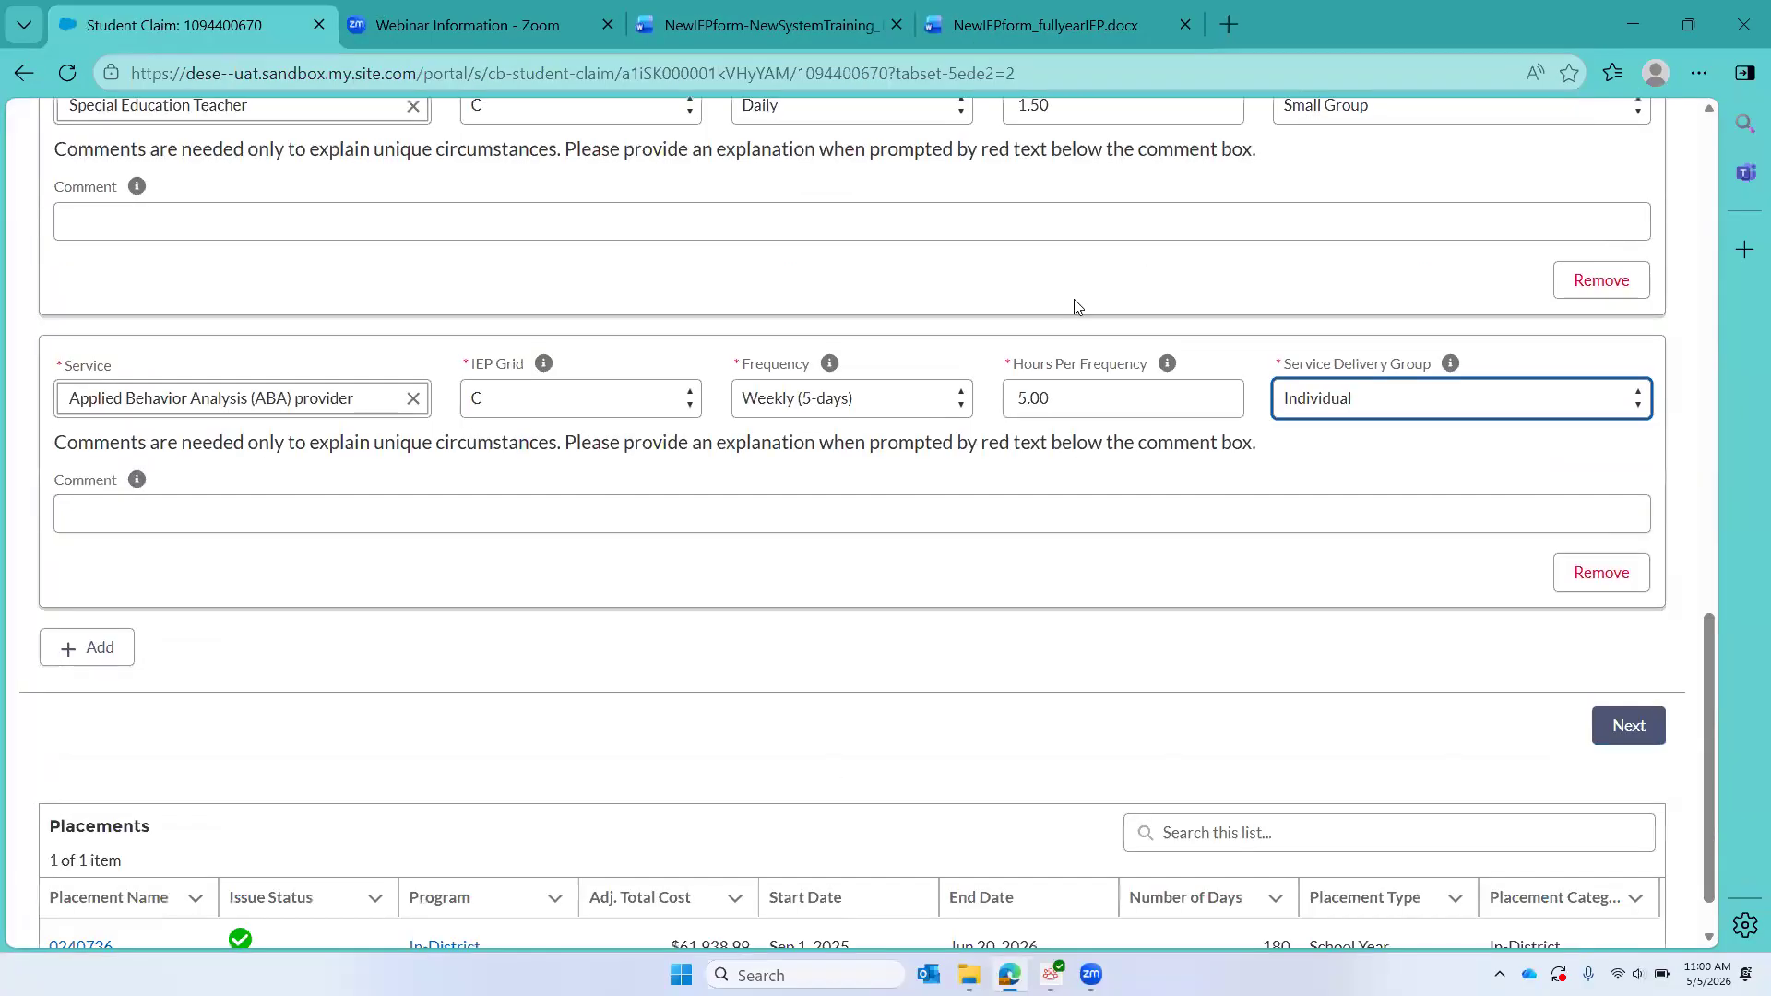
click(1629, 724)
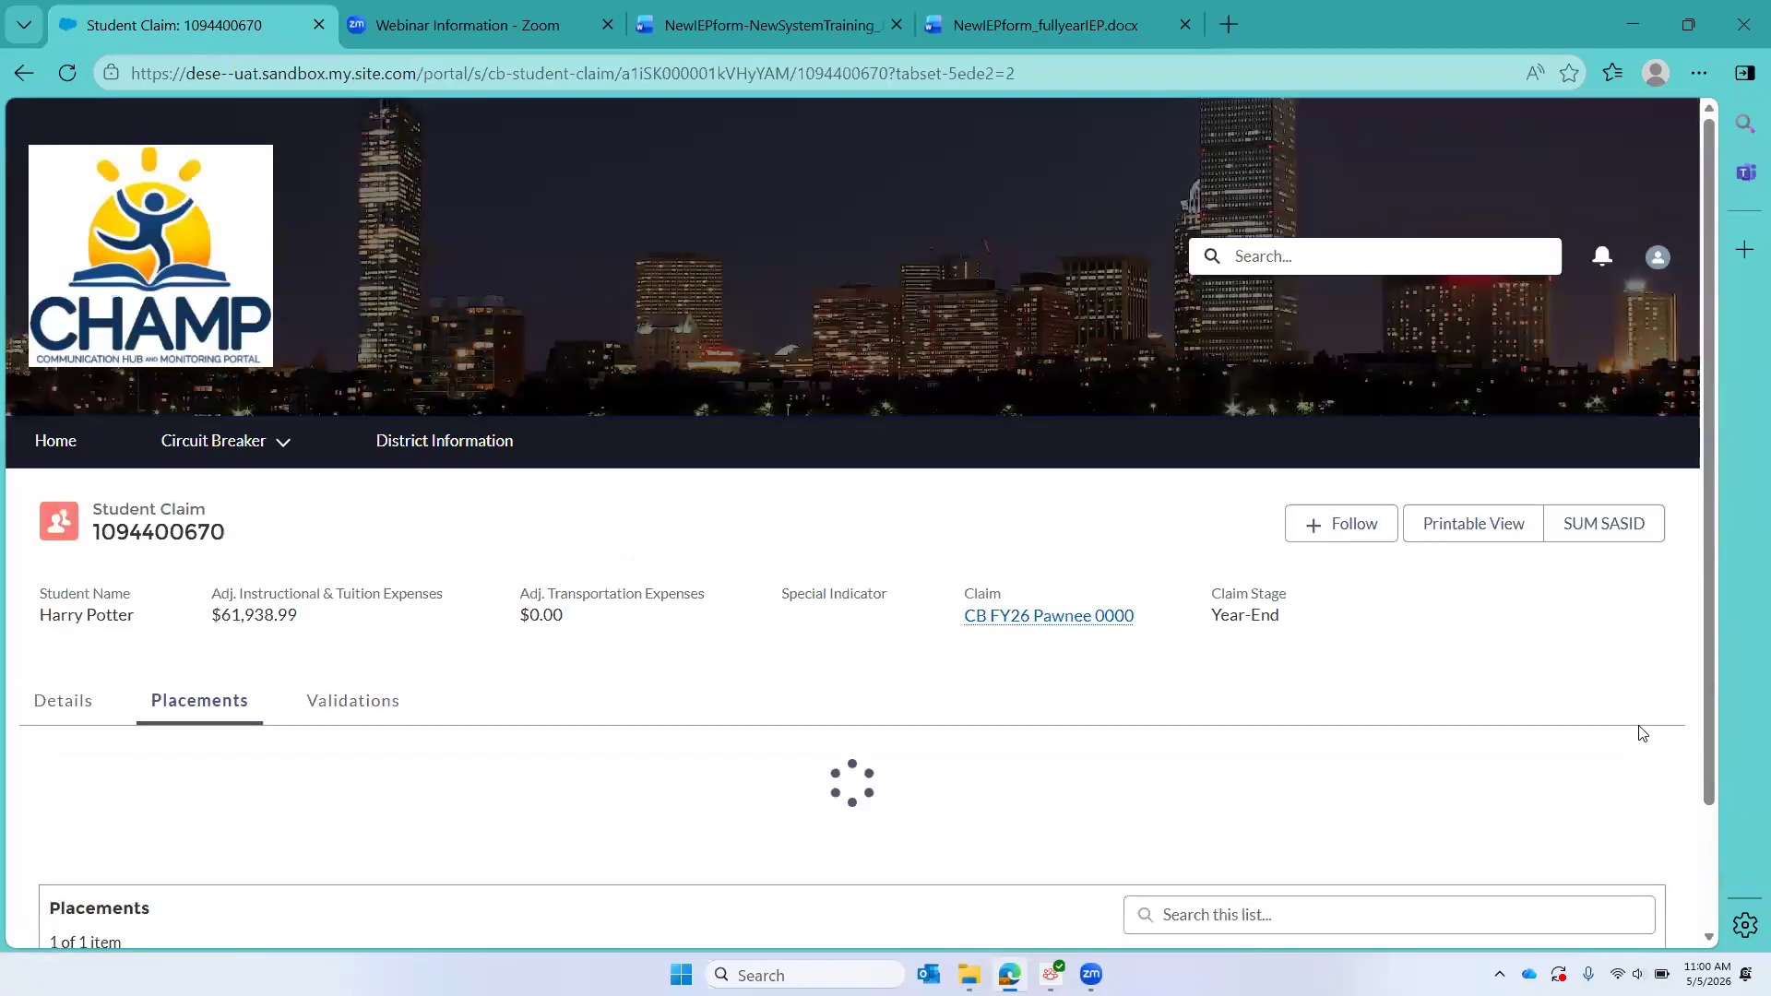
text(BCBA)
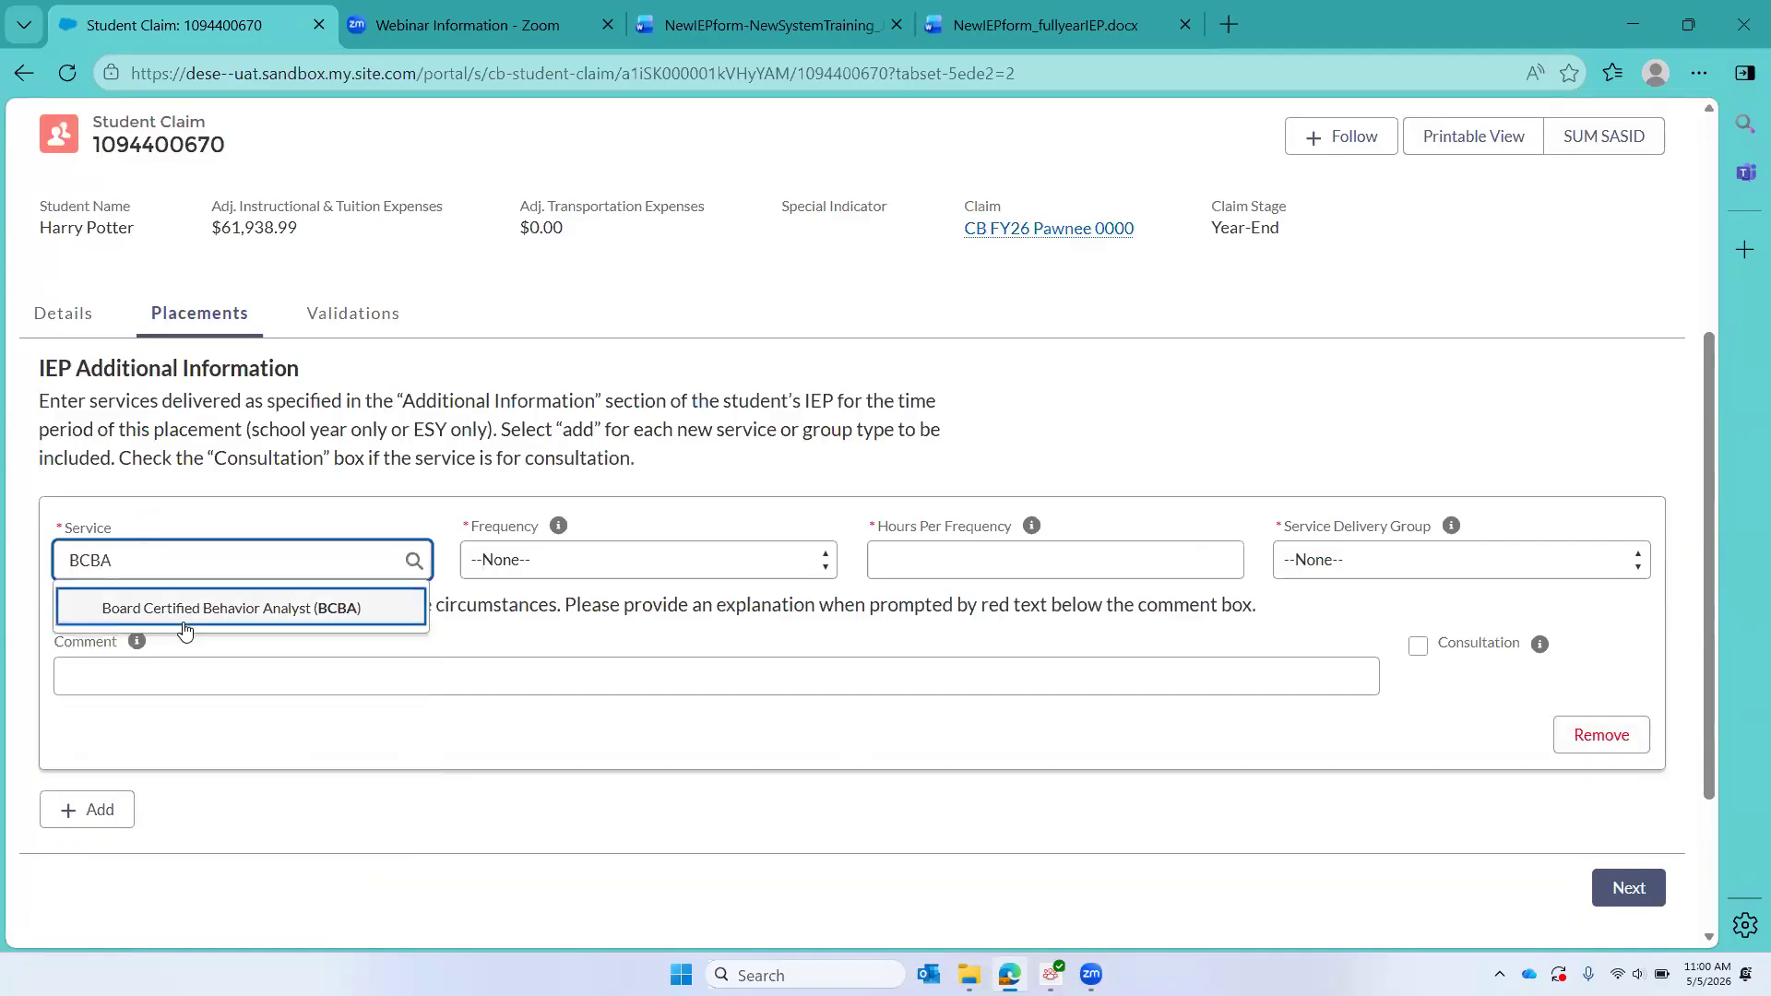
click(184, 609)
Step: Set the BCBA service to a Summer frequency, 9 hours per frequency and Individual delivery group
click(509, 570)
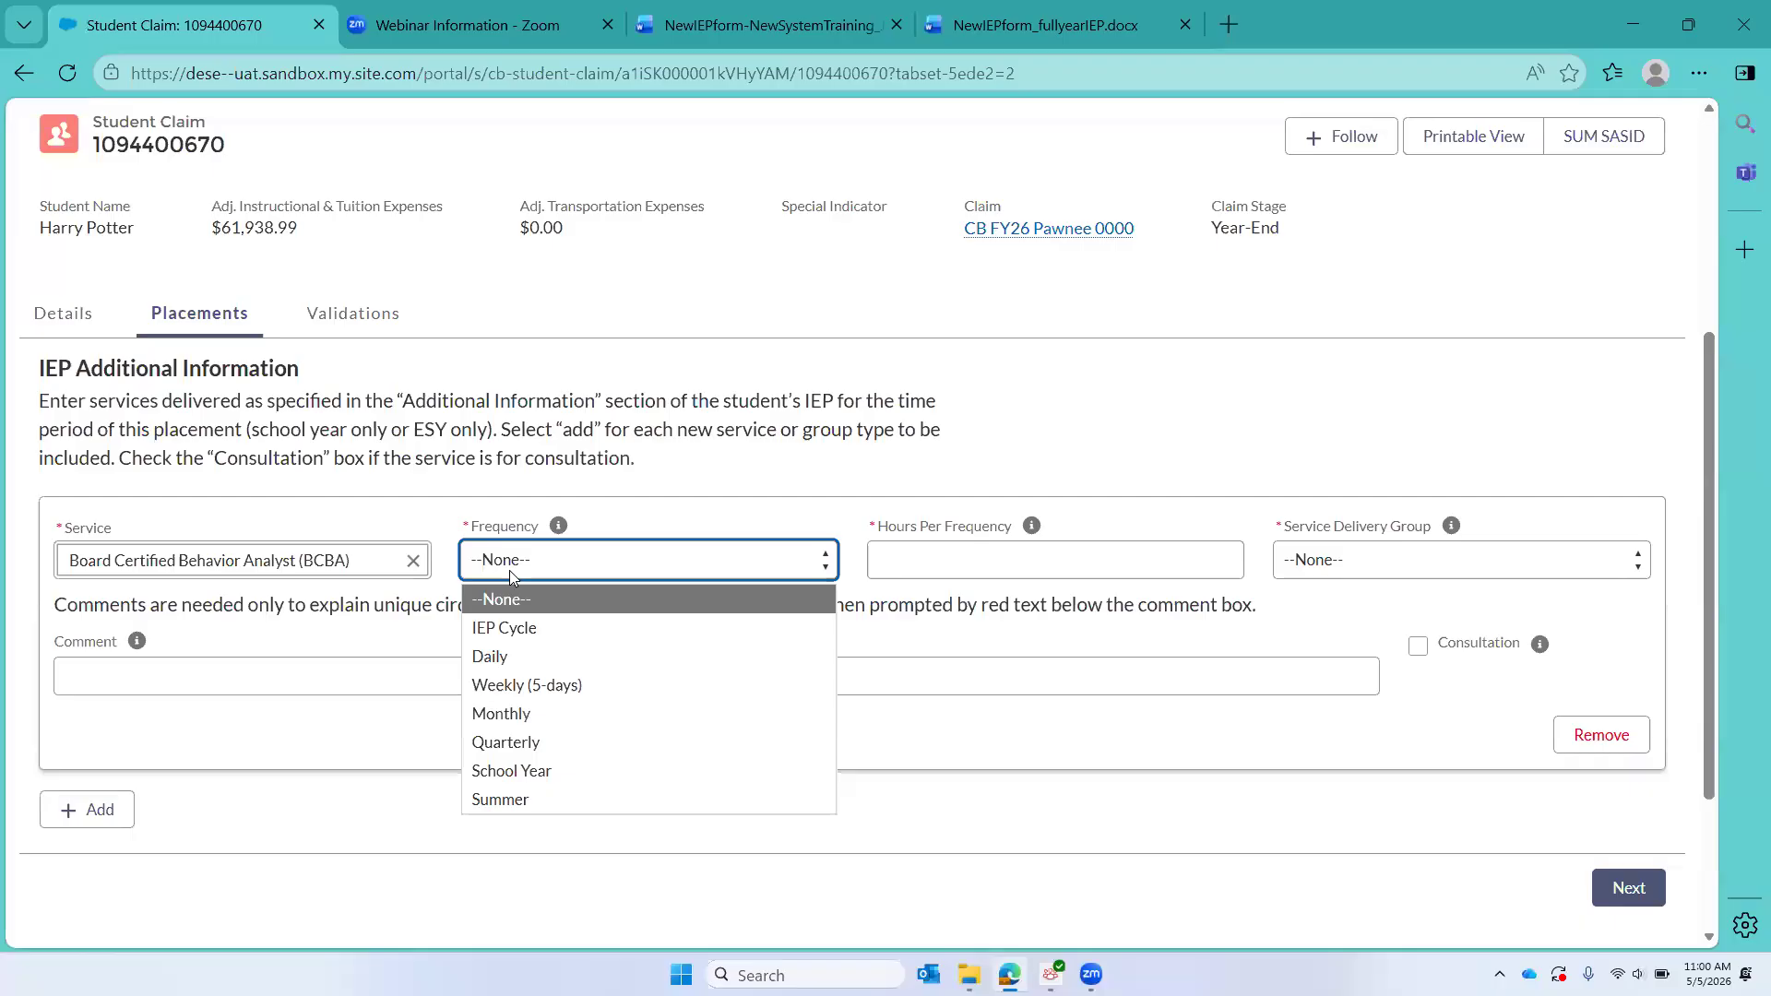
click(501, 800)
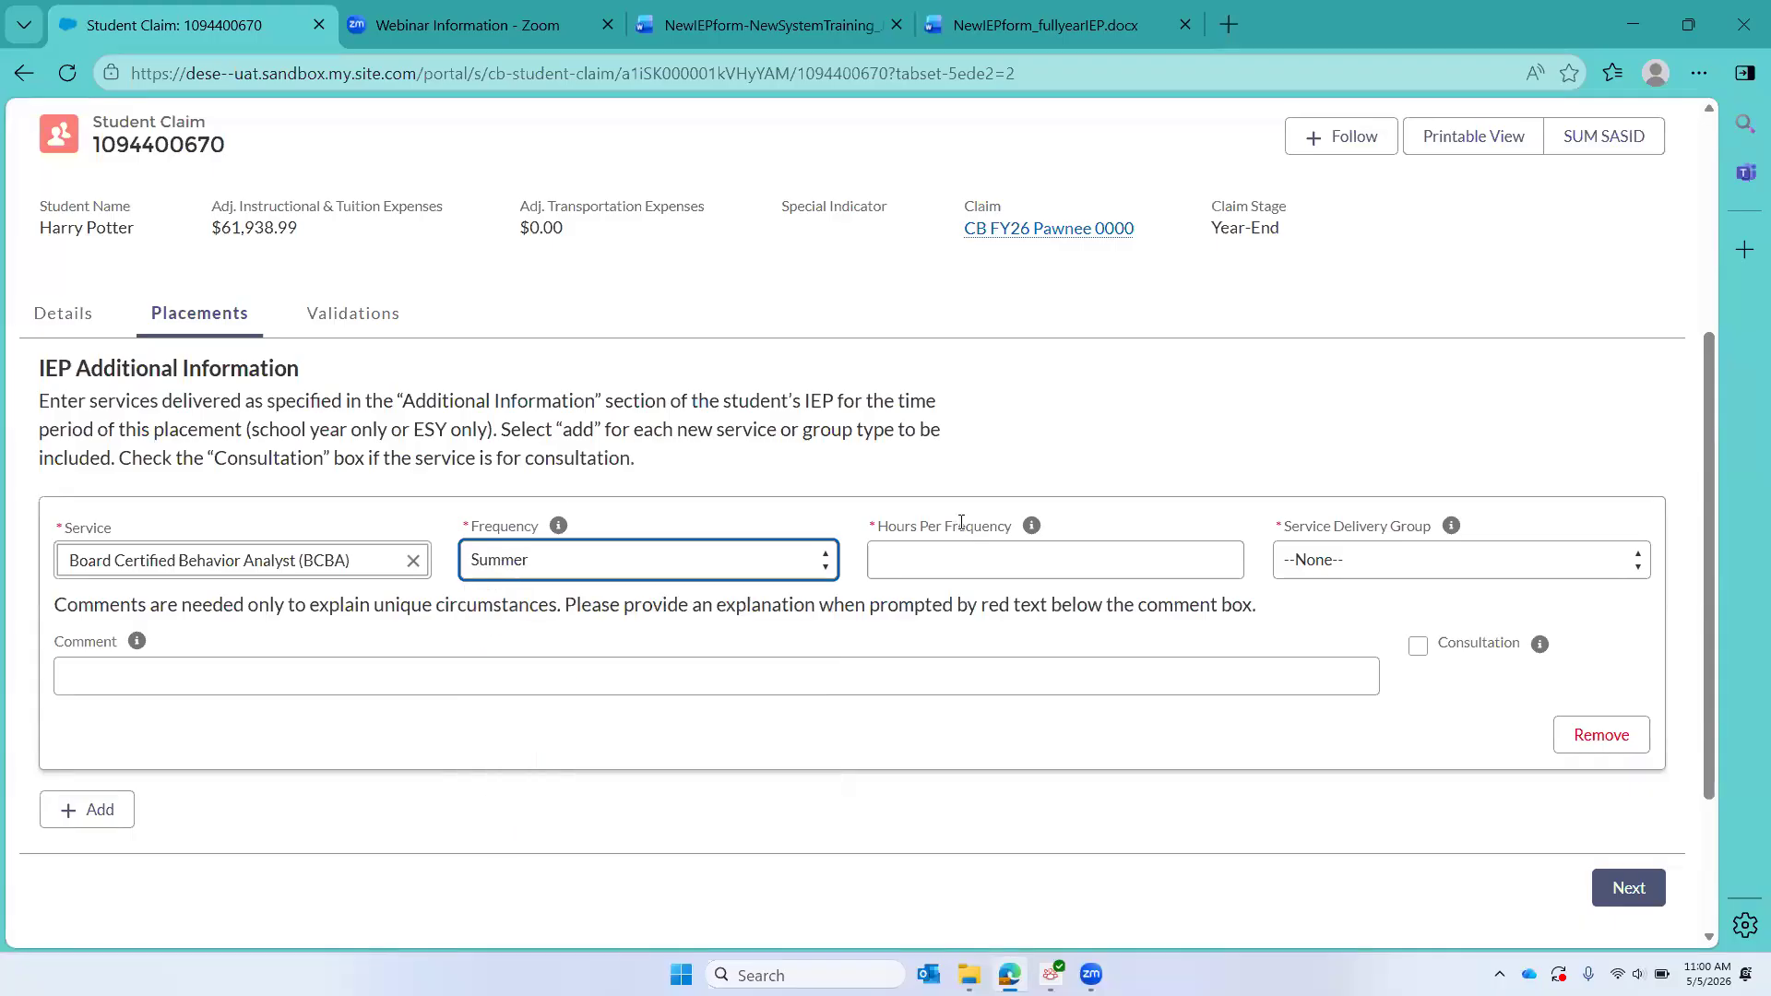
click(957, 555)
text(9)
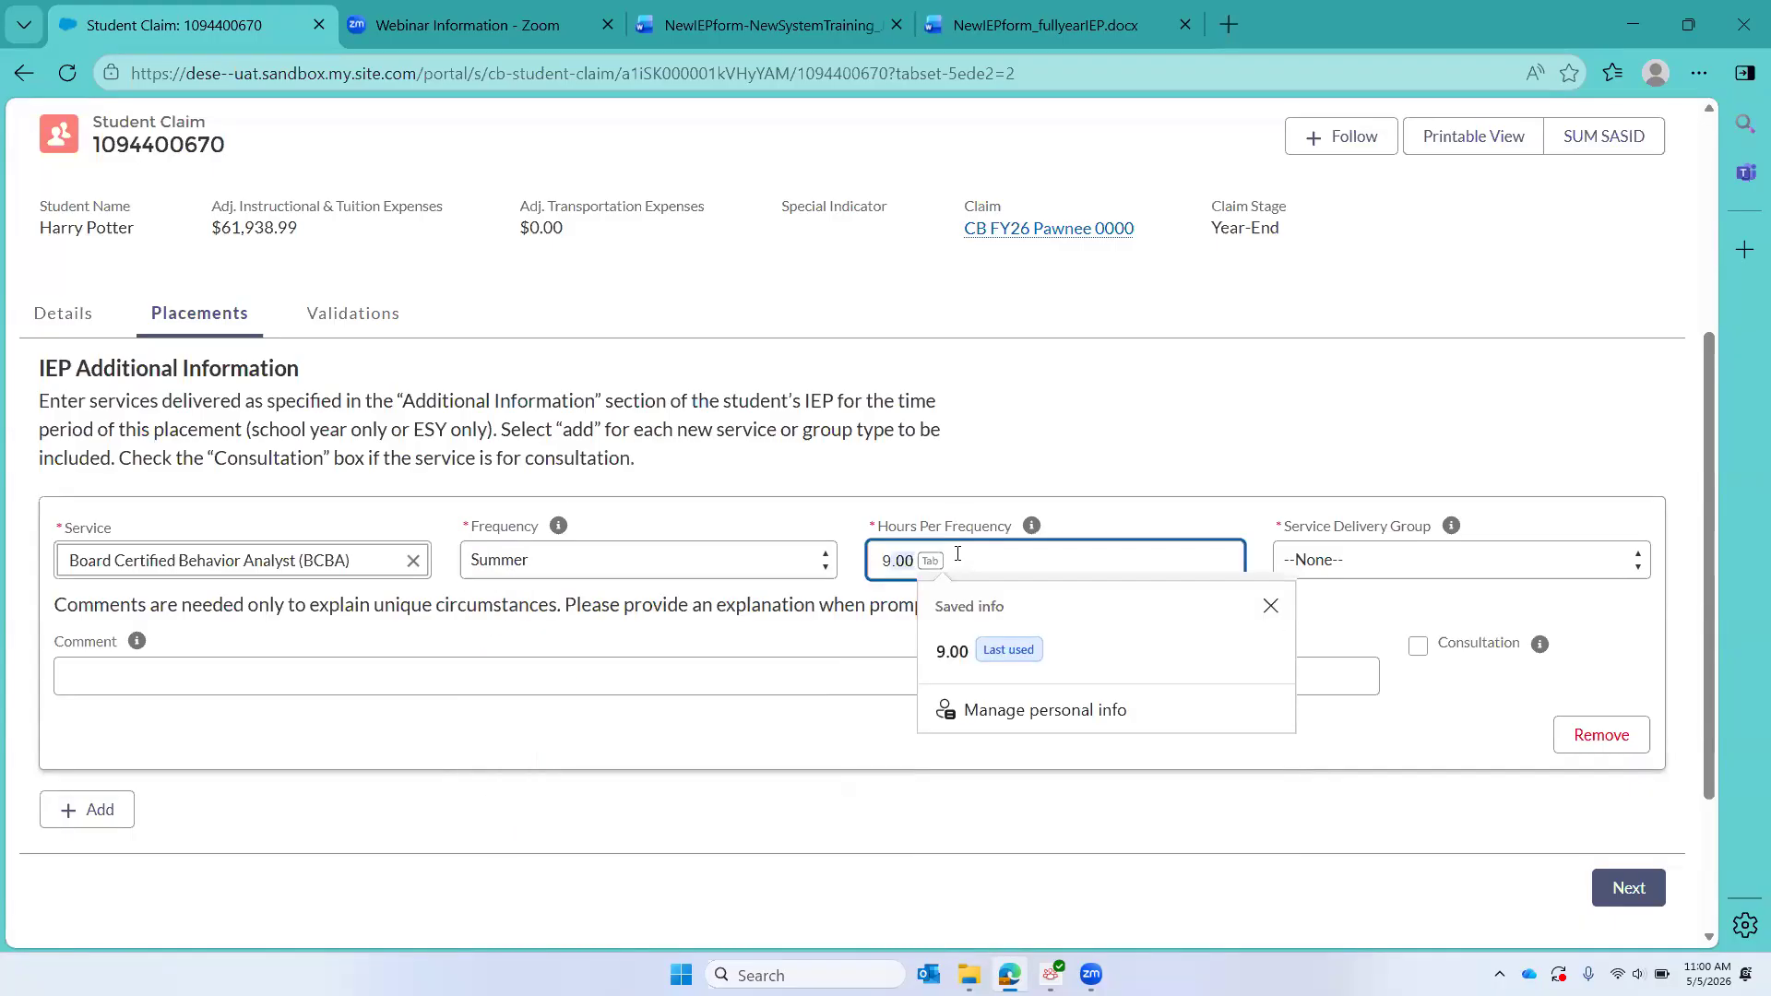
click(941, 652)
click(1355, 570)
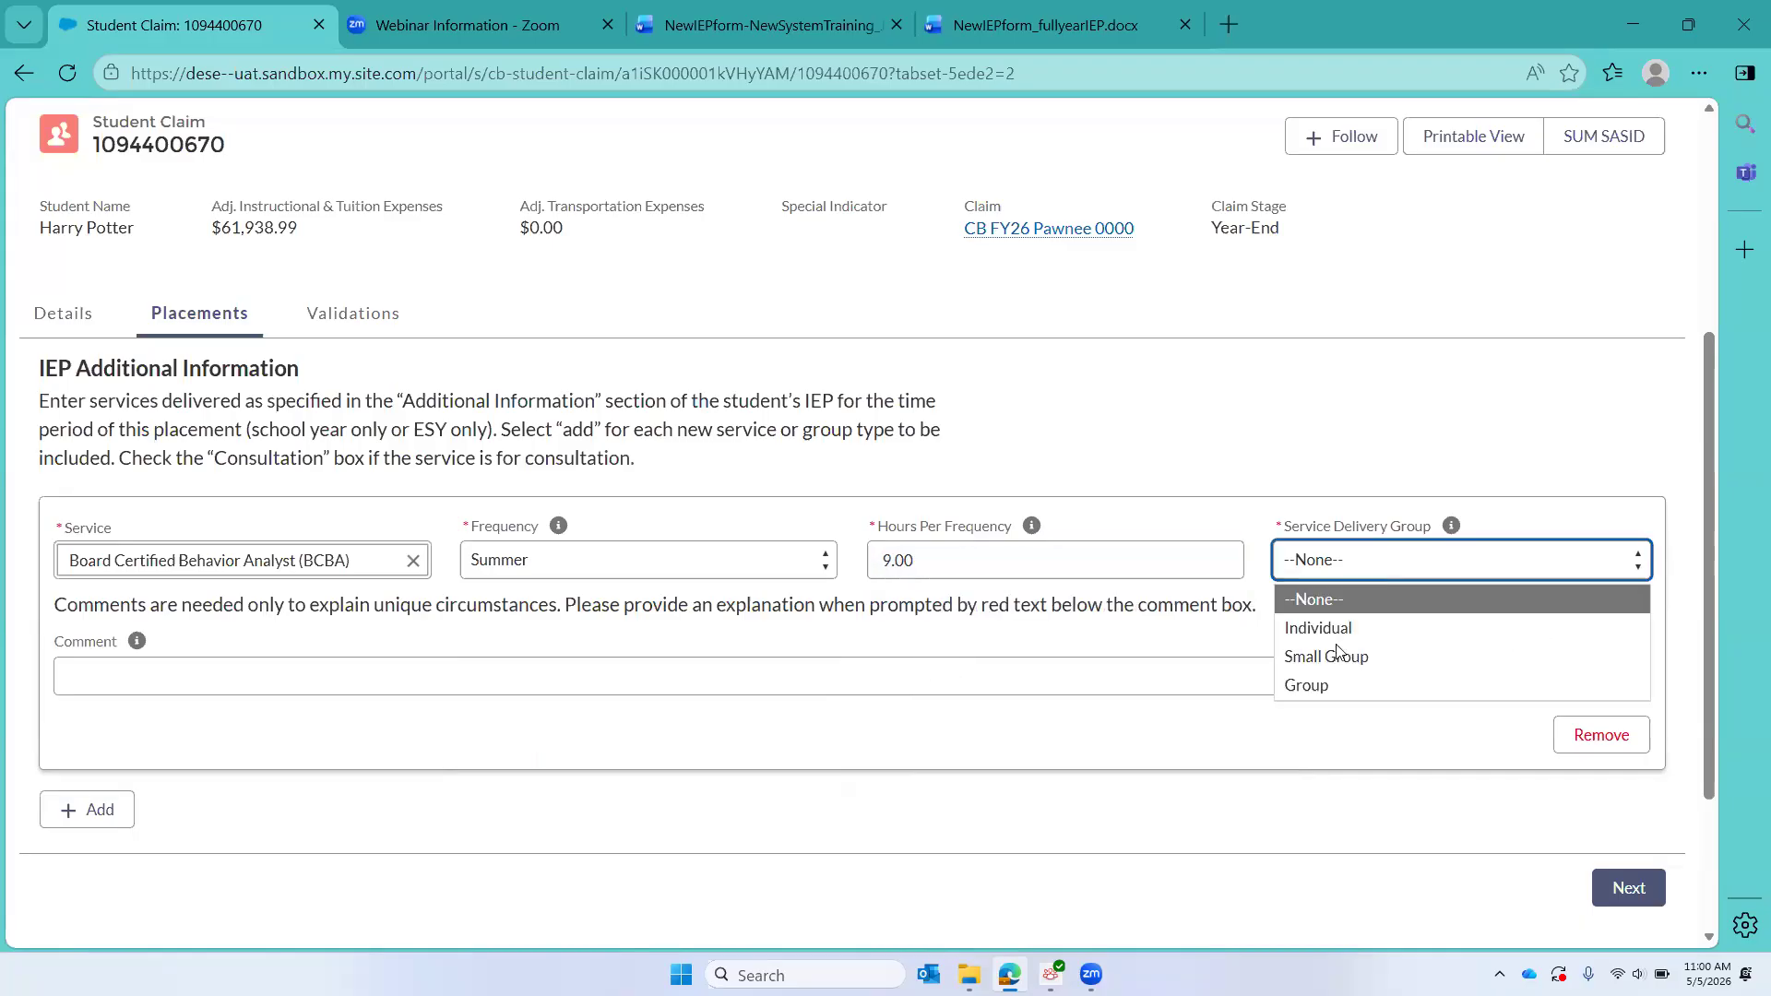
click(1334, 629)
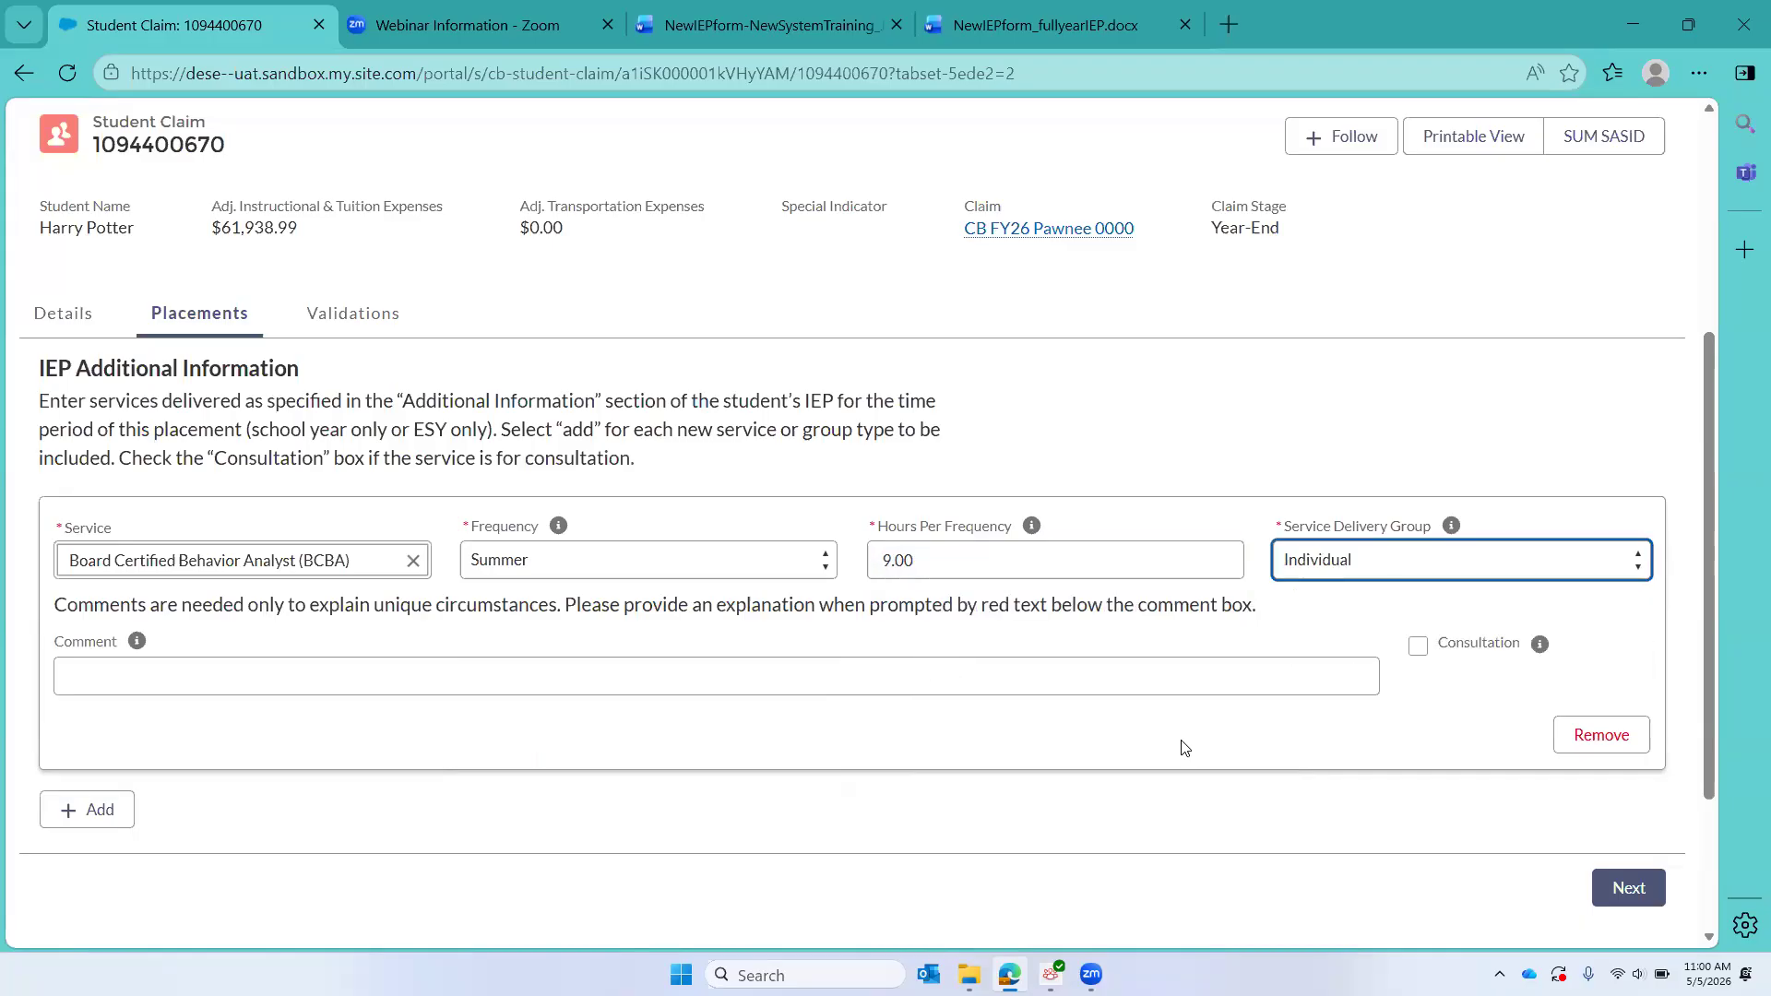
Step: Submit the additional service to create the extended school year placement, and reload the student claim
scroll(1178, 743, down, 3)
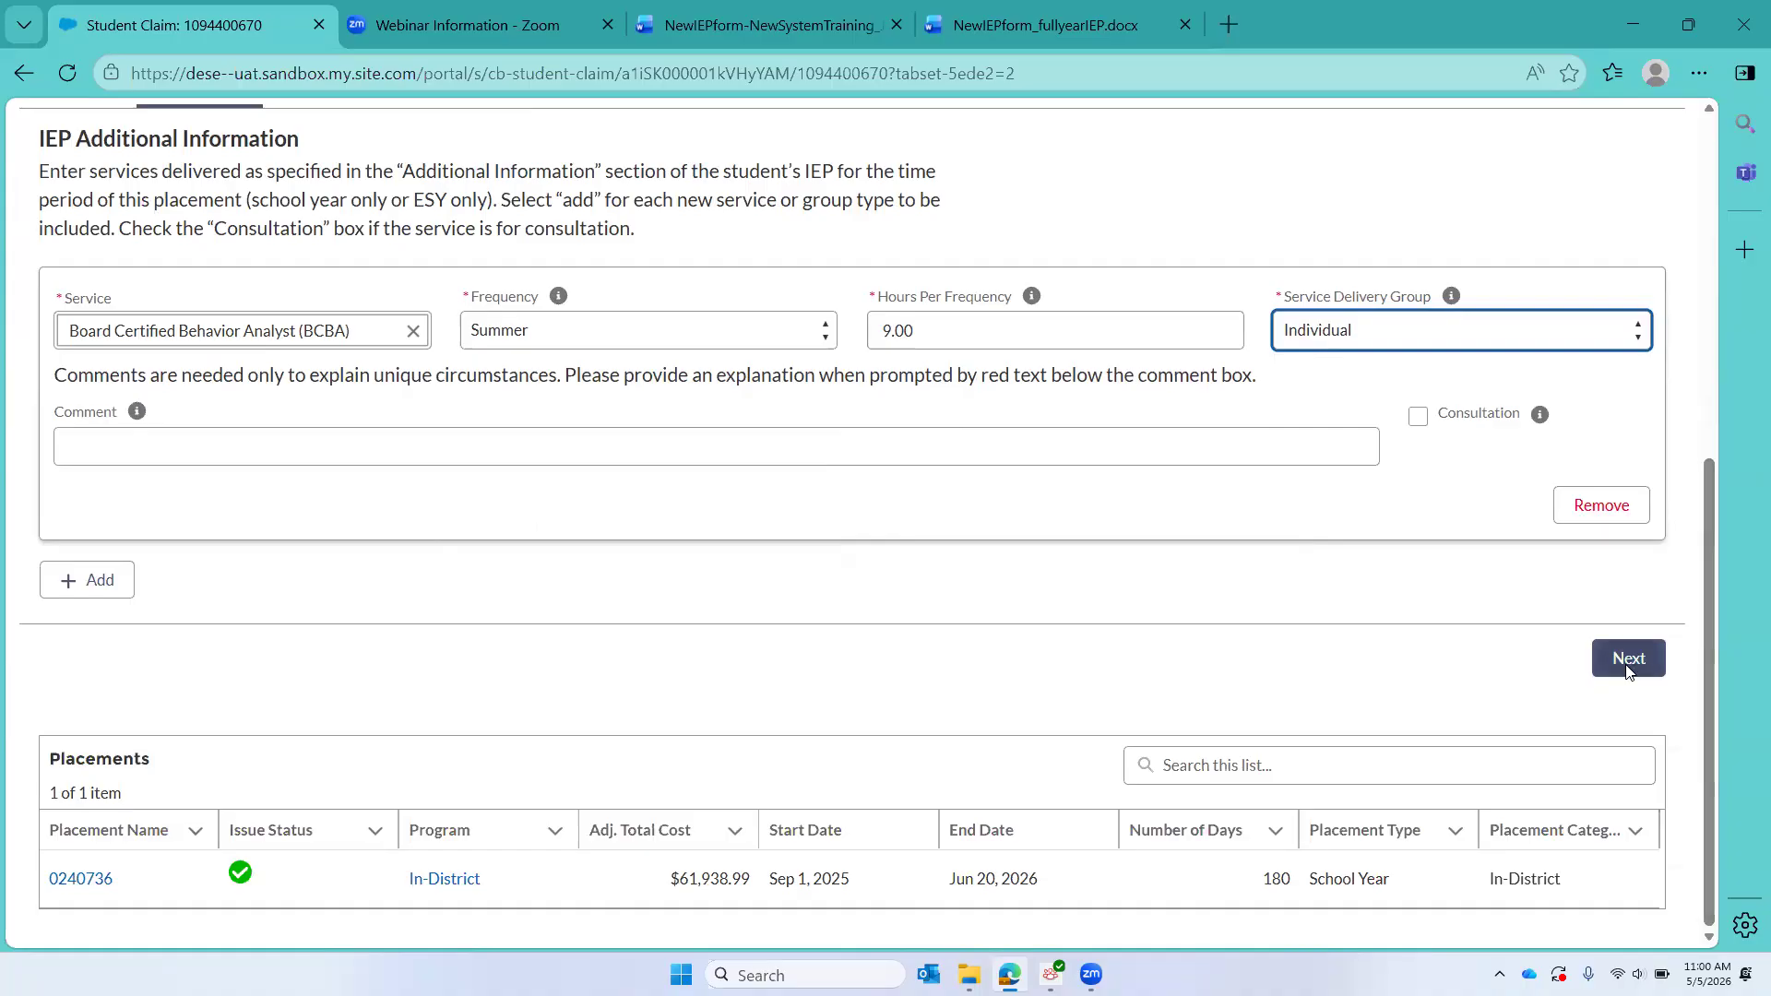
click(1628, 662)
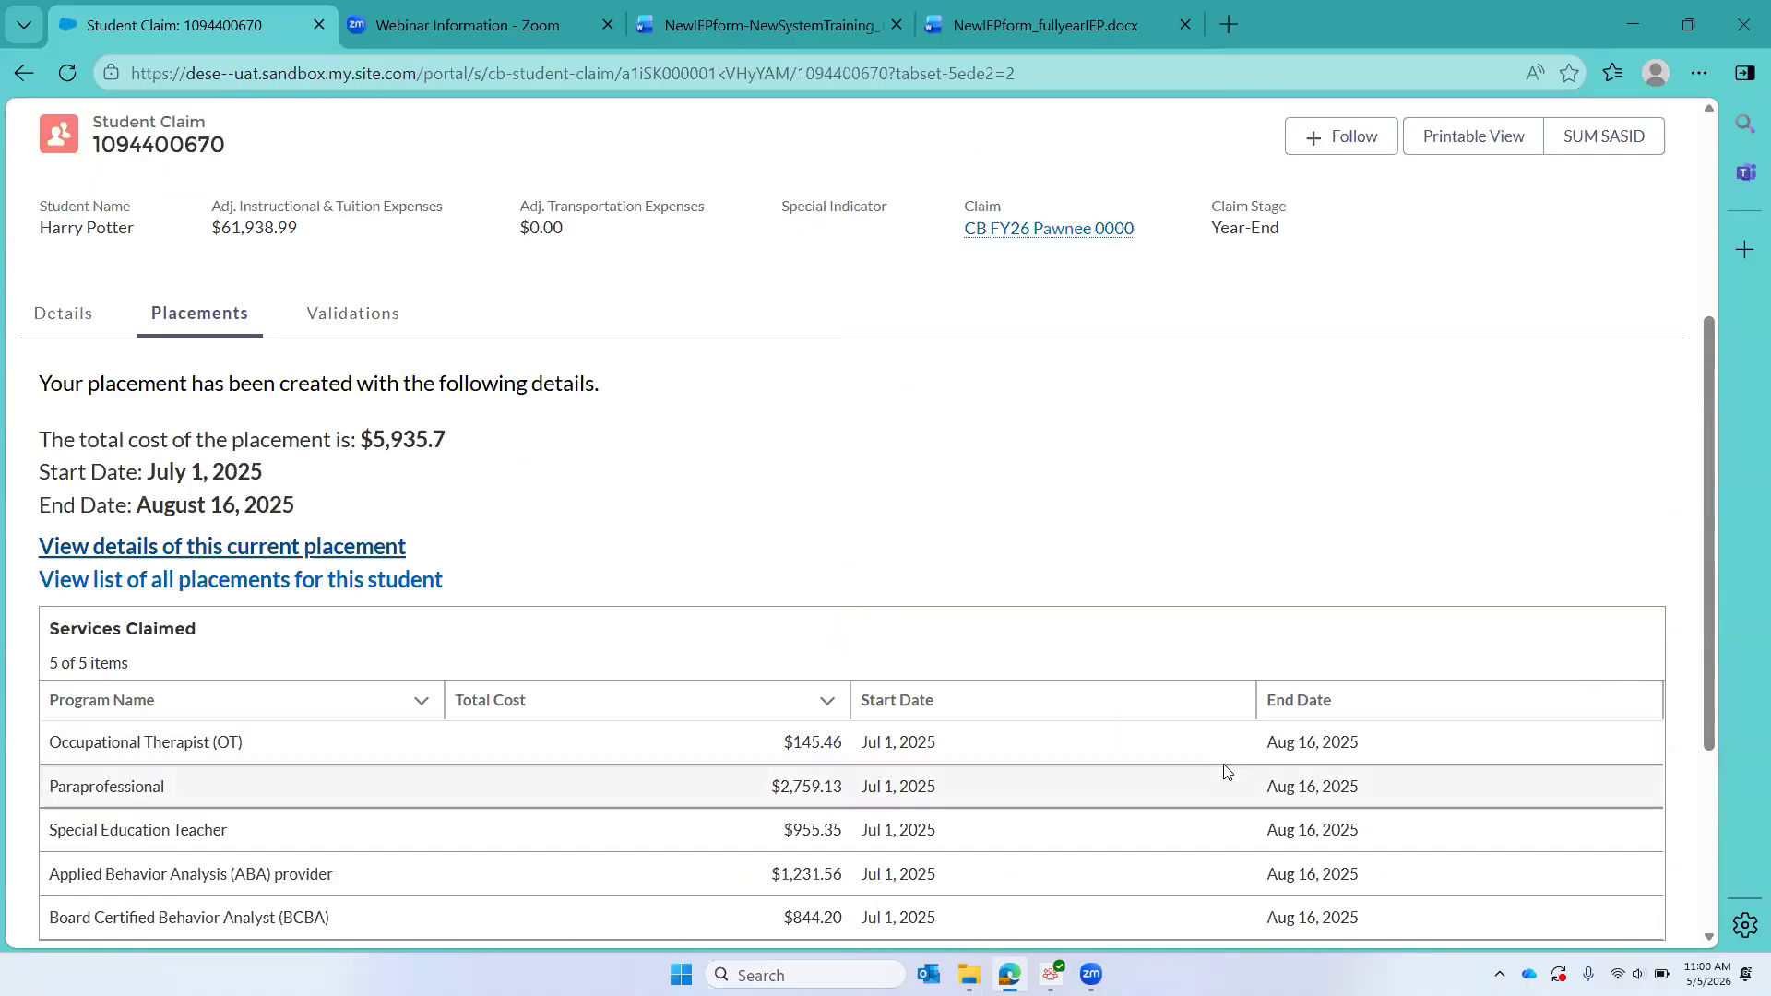
click(64, 79)
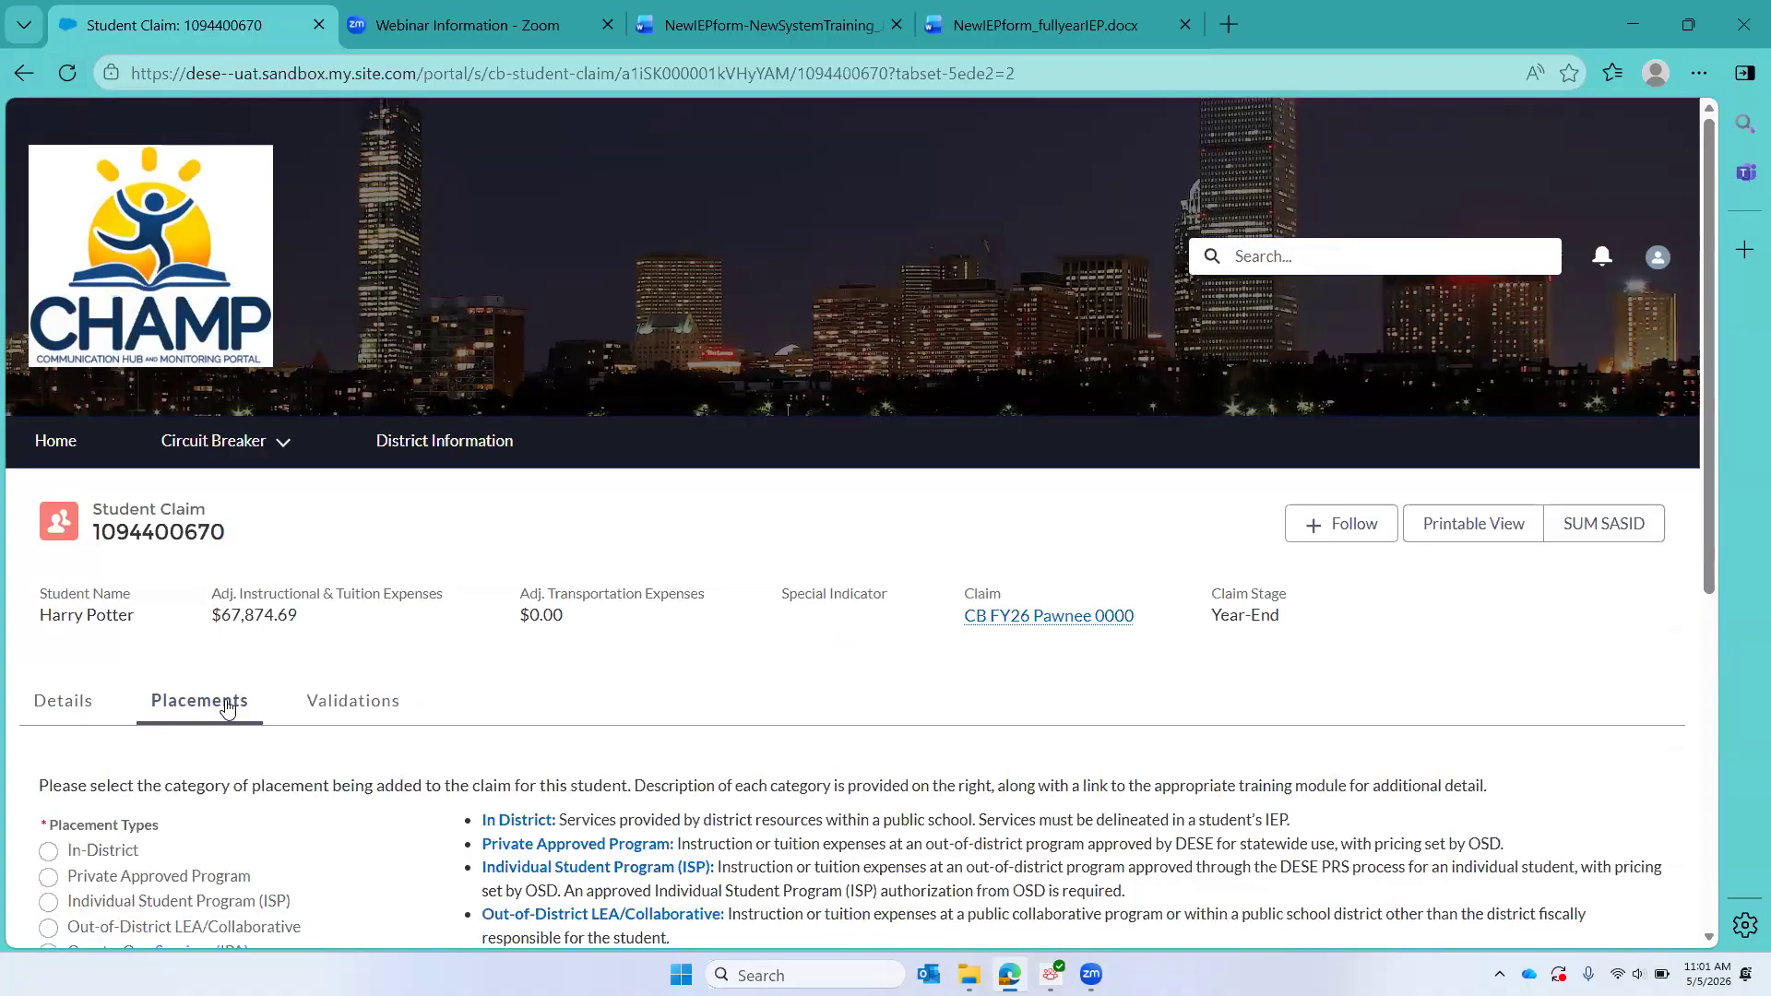
Step: Review the student's Placements list, and check the threshold, cost summary and submission fields in the student claim's Details
scroll(229, 707, down, 1)
scroll(229, 706, down, 5)
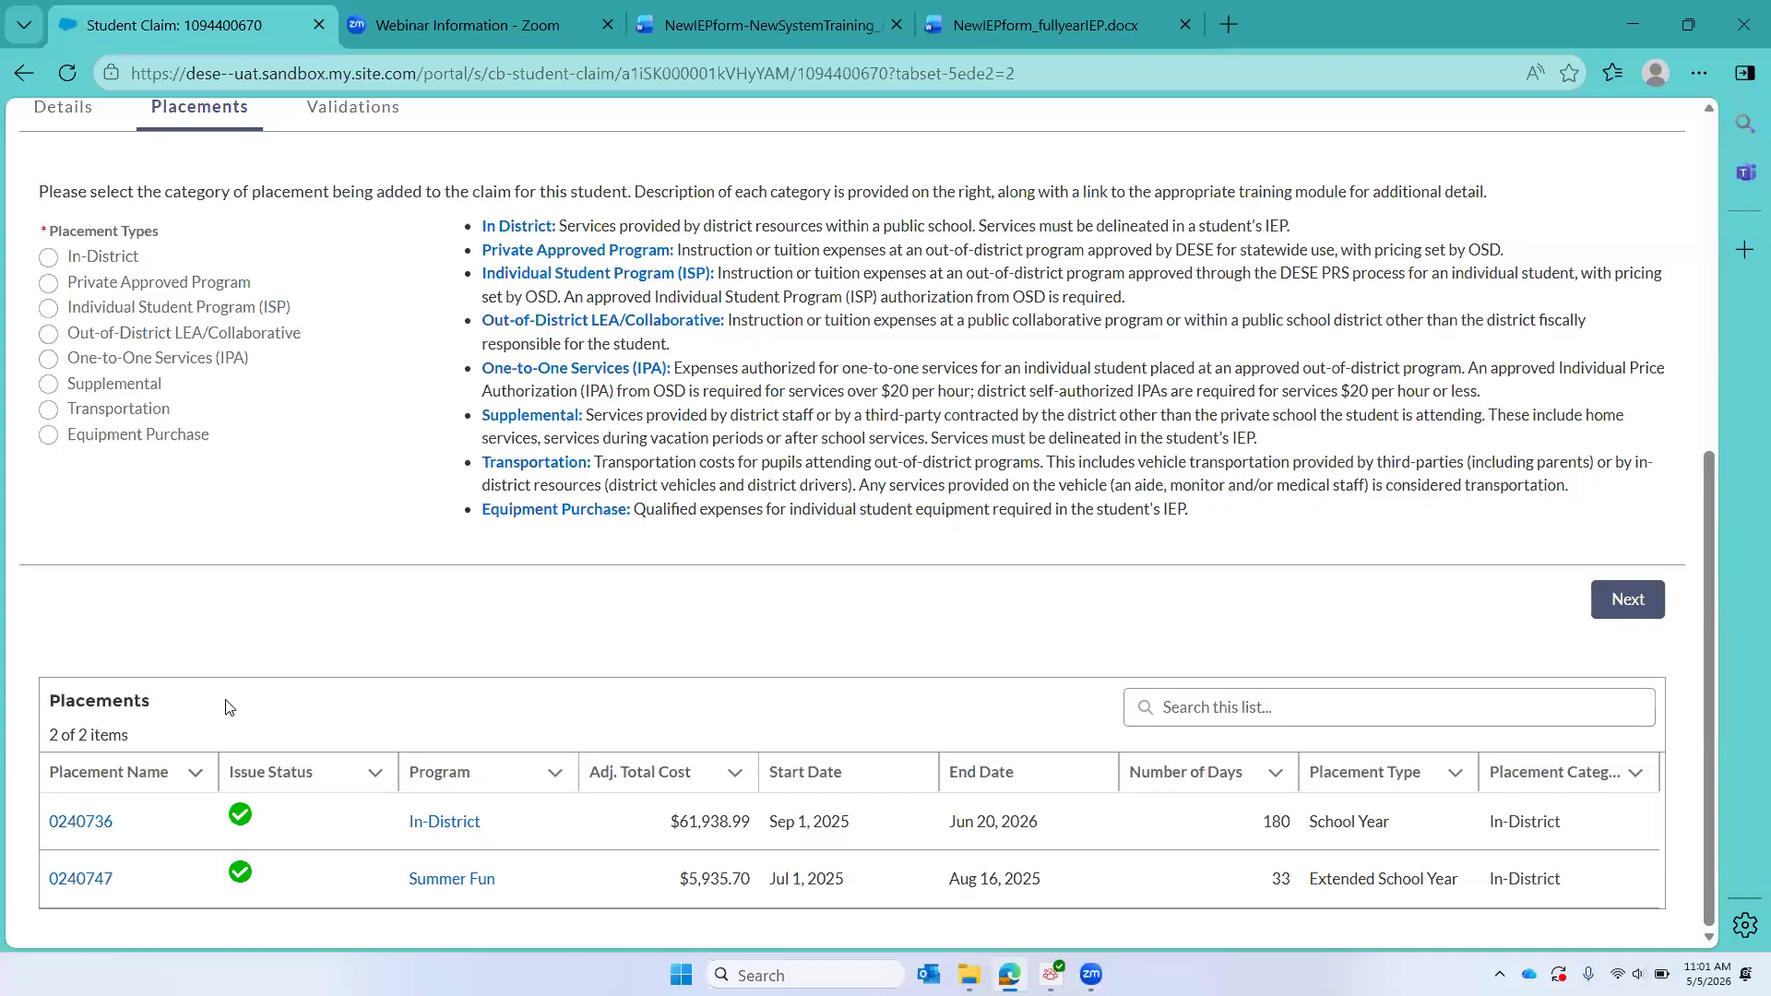
scroll(229, 707, up, 5)
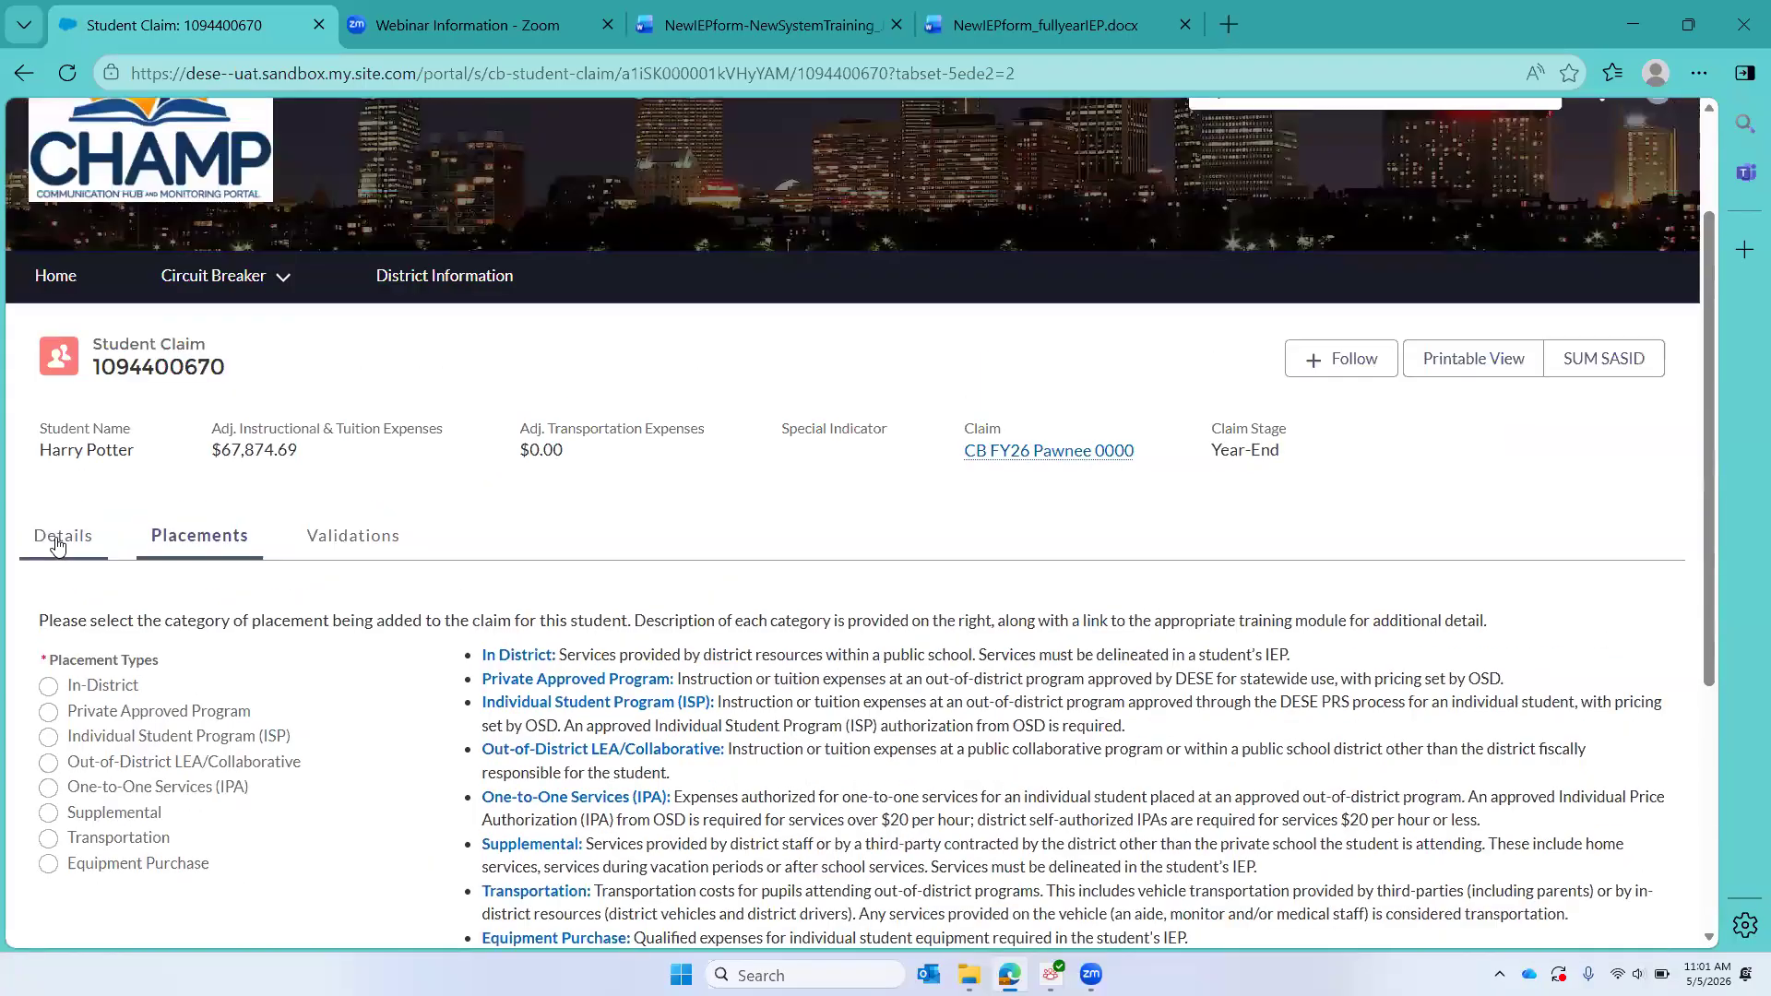
click(57, 535)
scroll(525, 695, down, 8)
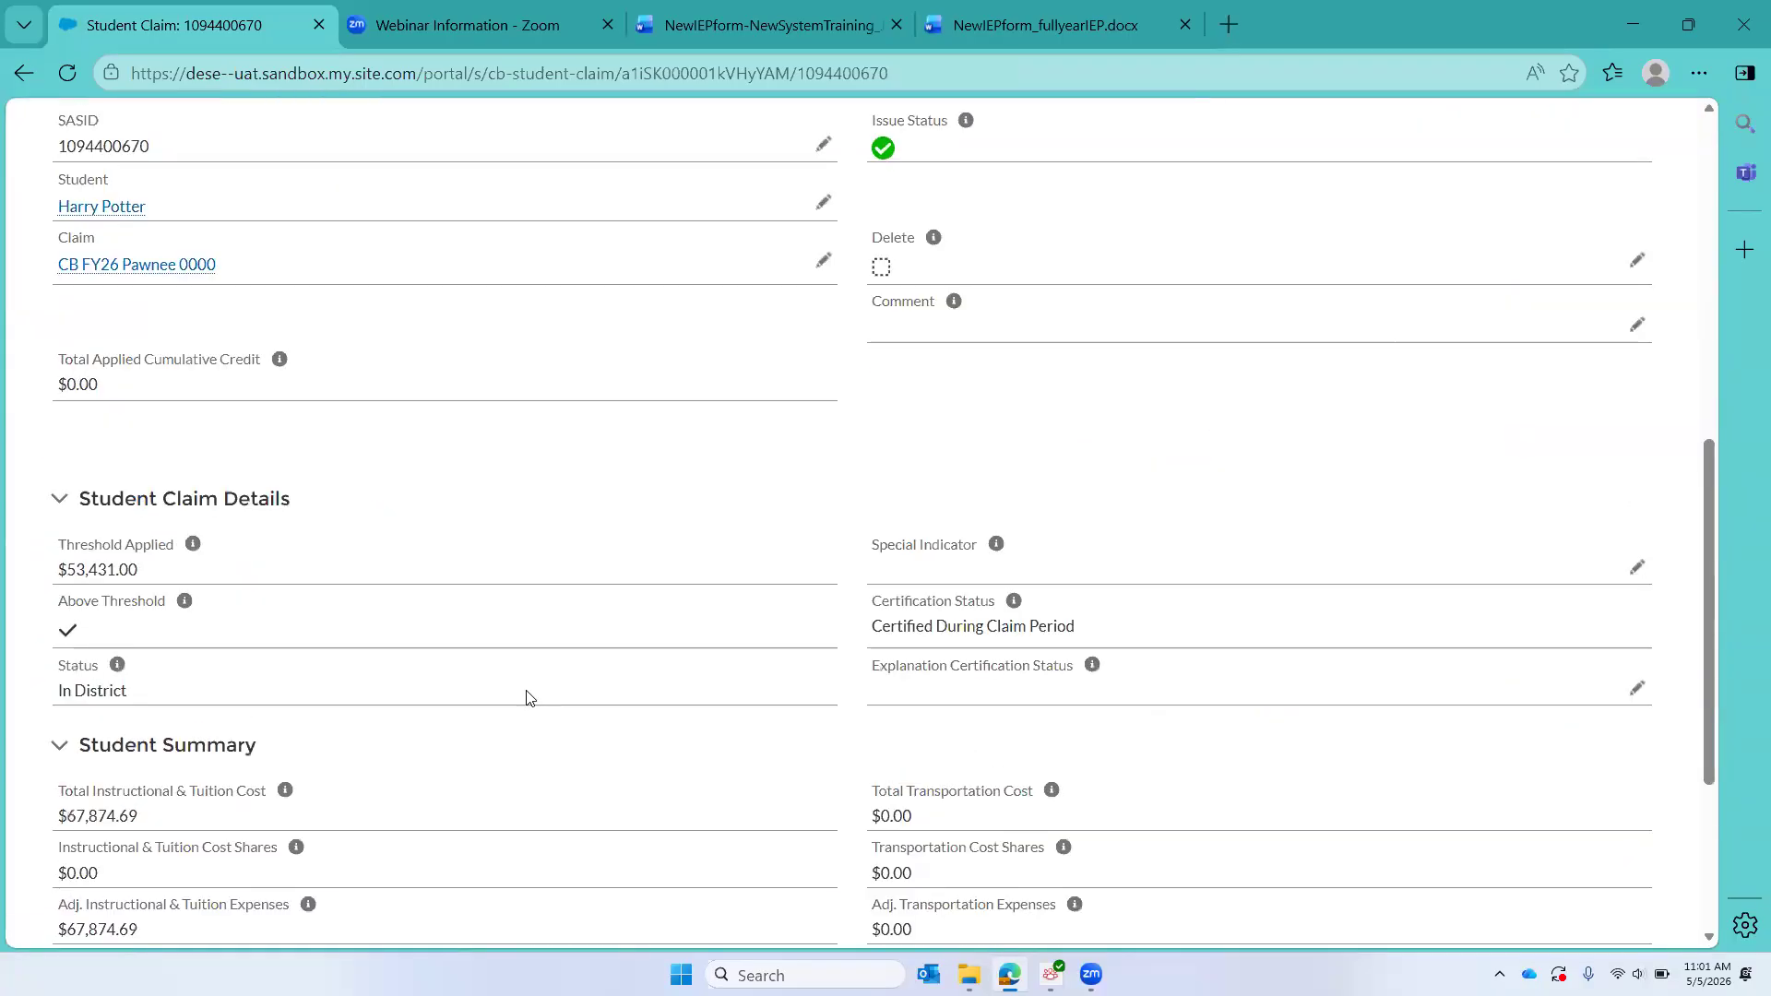
scroll(529, 697, down, 1)
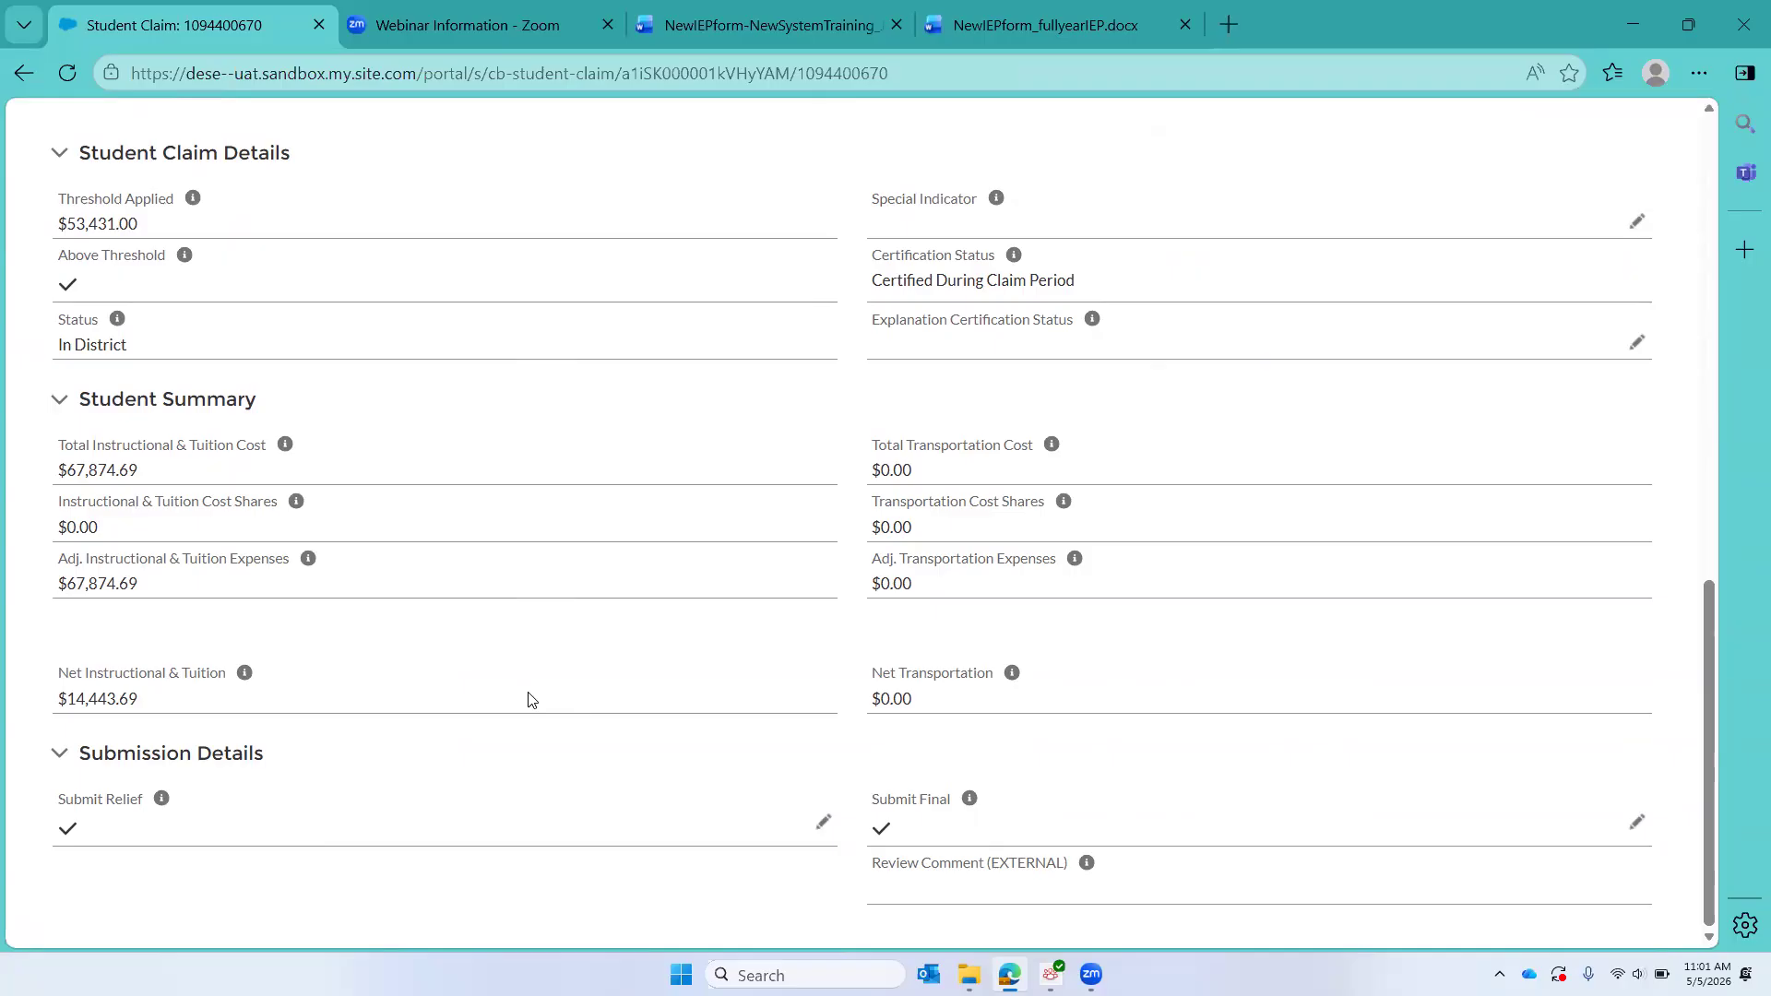
scroll(529, 698, up, 9)
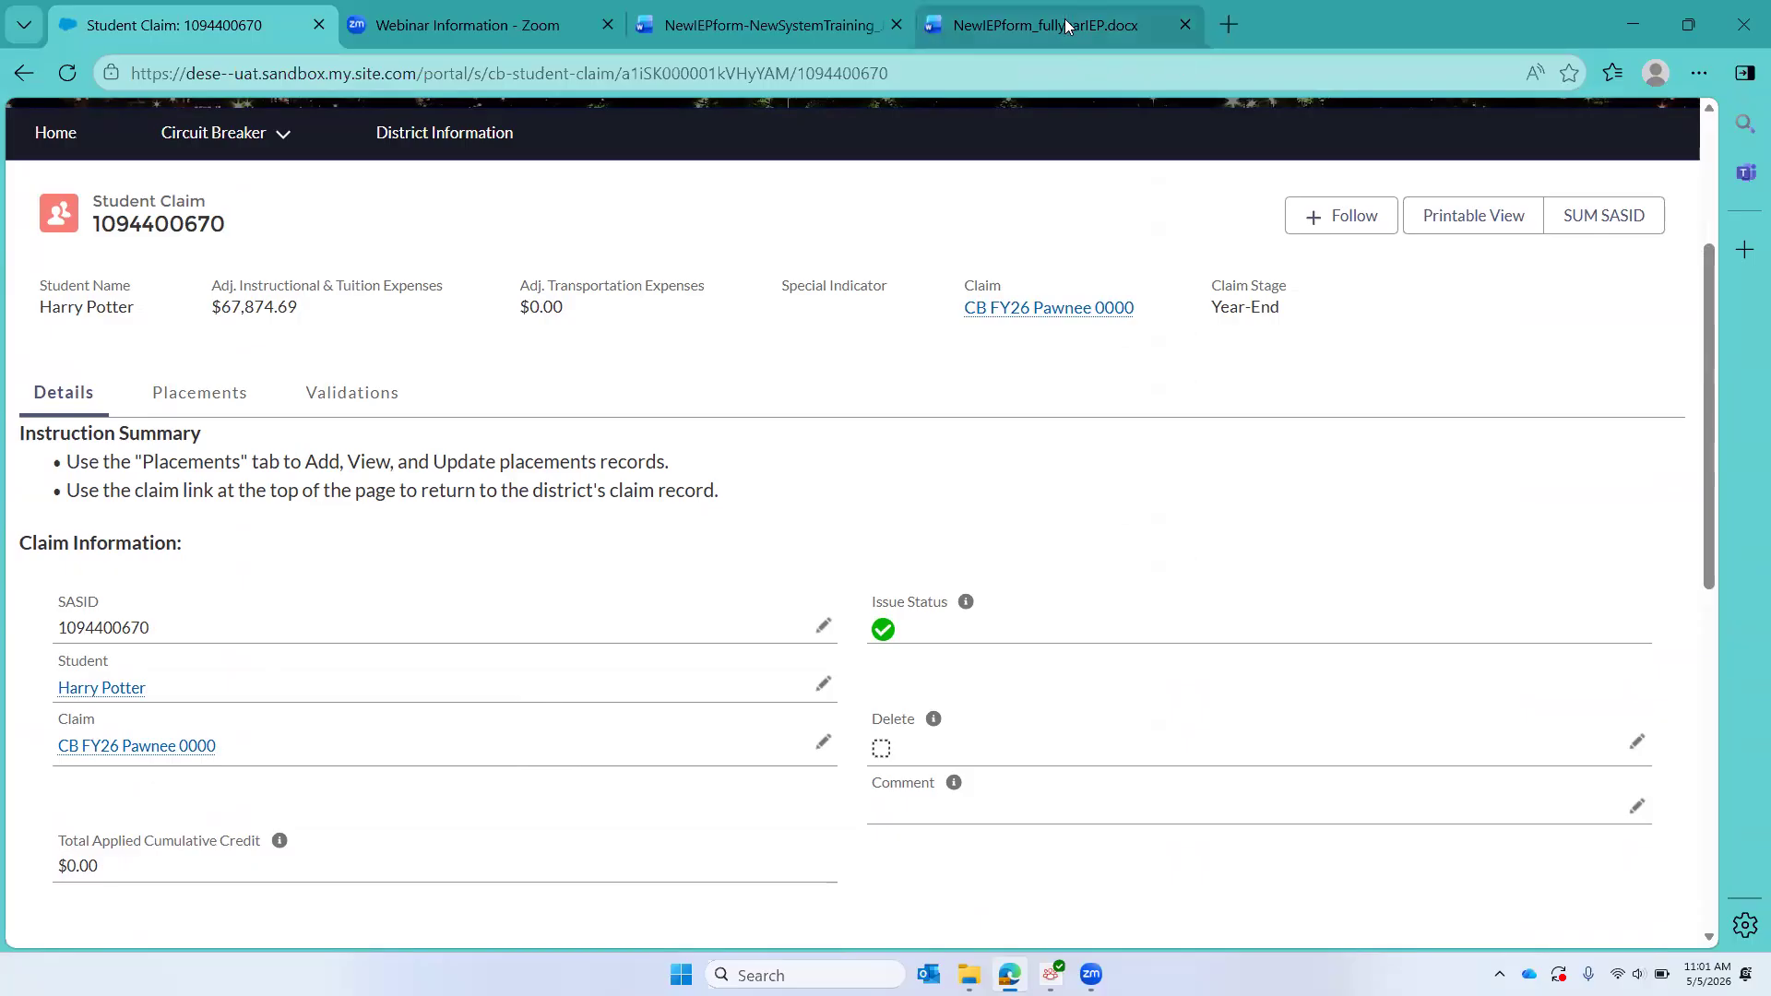
Step: Check which student the NewIEPform-NewSystemTraining document in Word covers, and open Add Students in the CB FY26 Pawnee 0000 claim in CHAMP
click(795, 27)
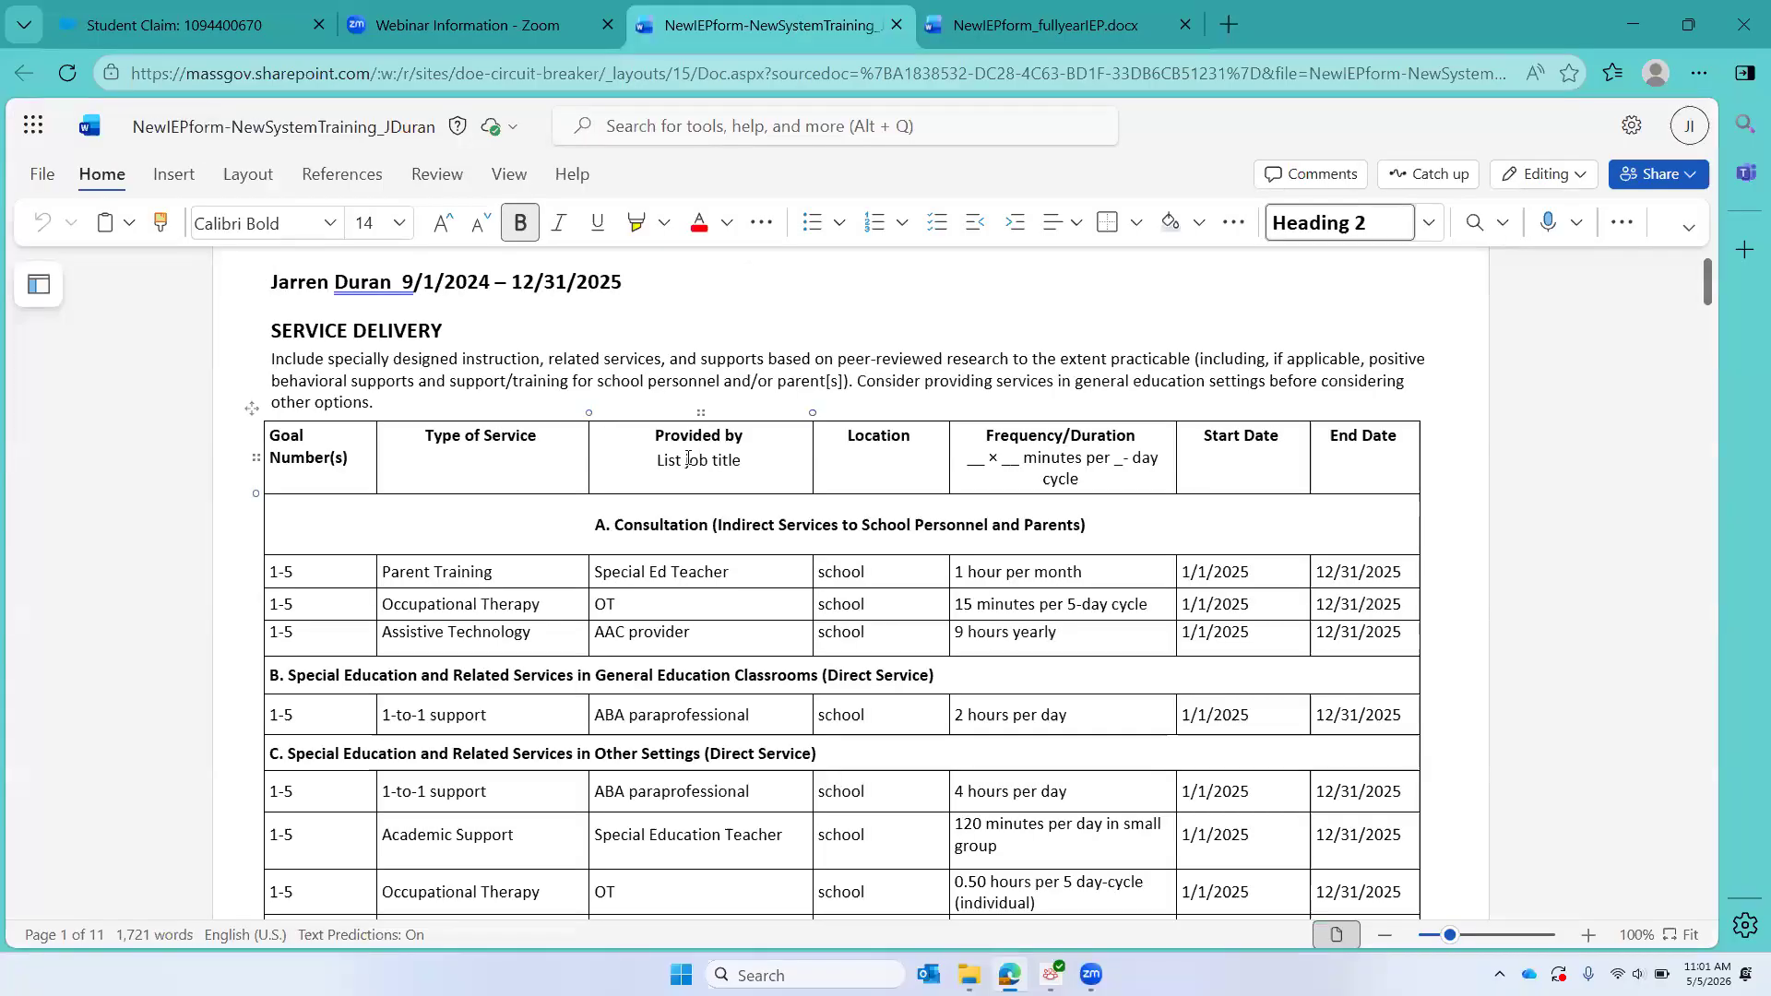
click(209, 28)
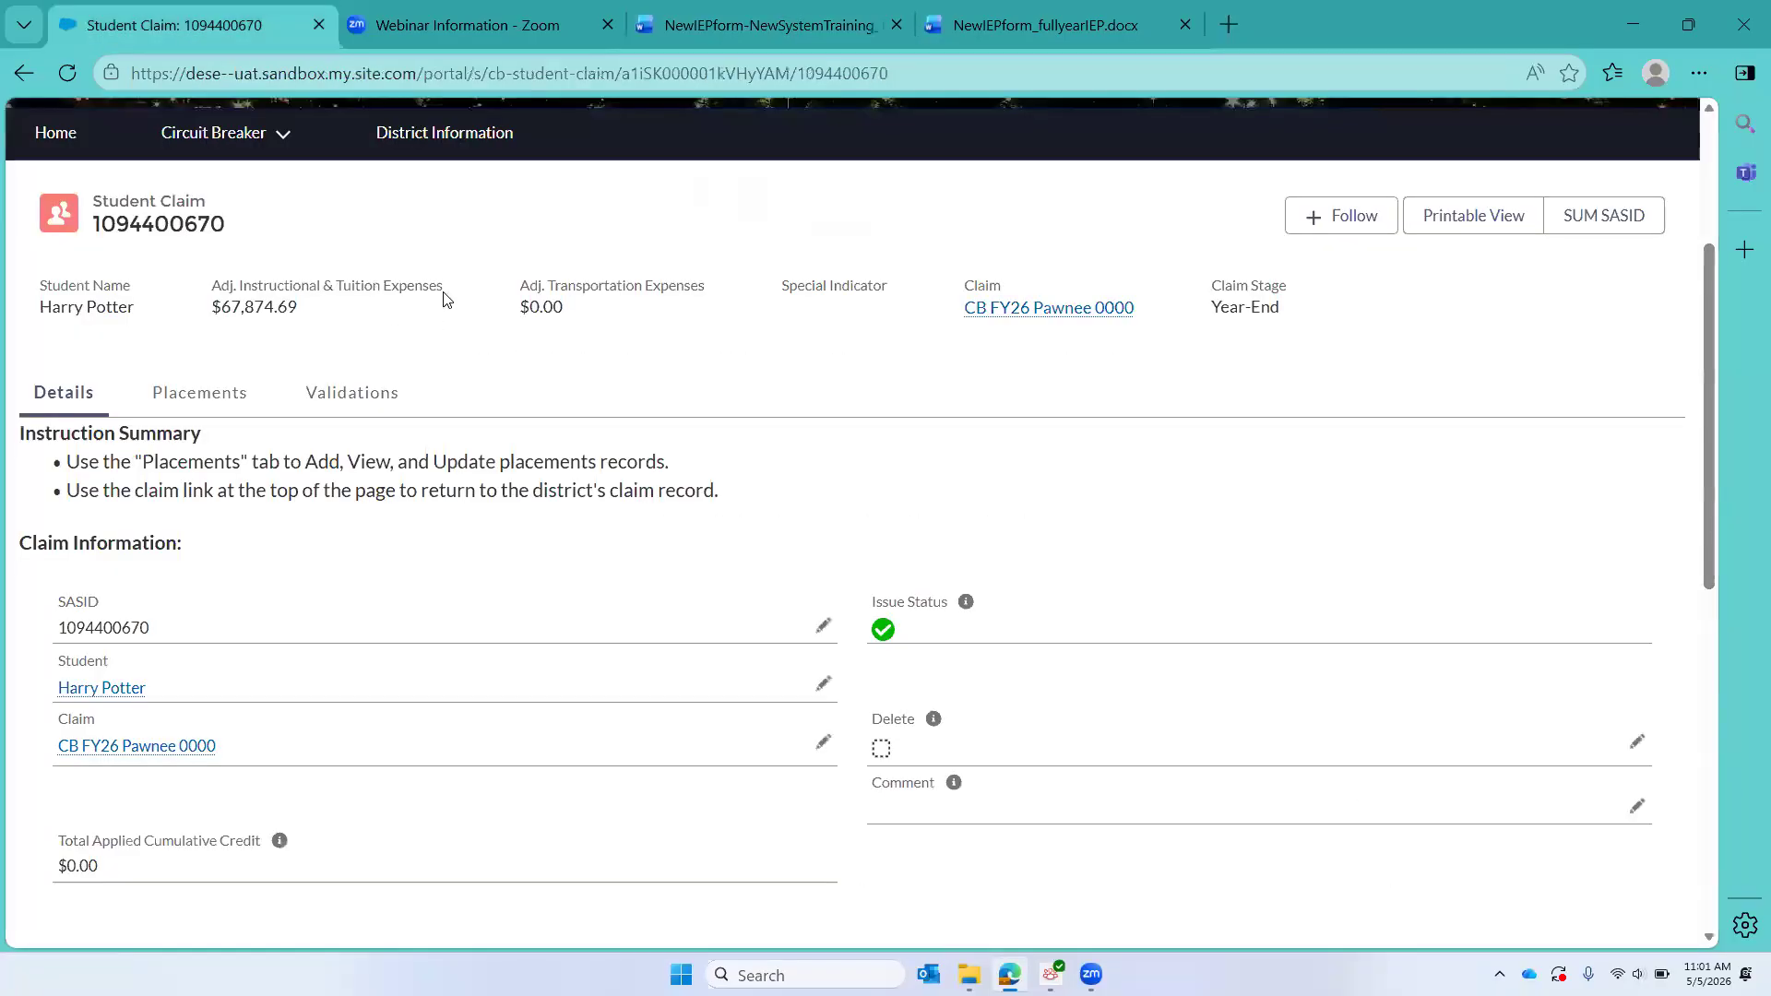
scroll(446, 298, up, 5)
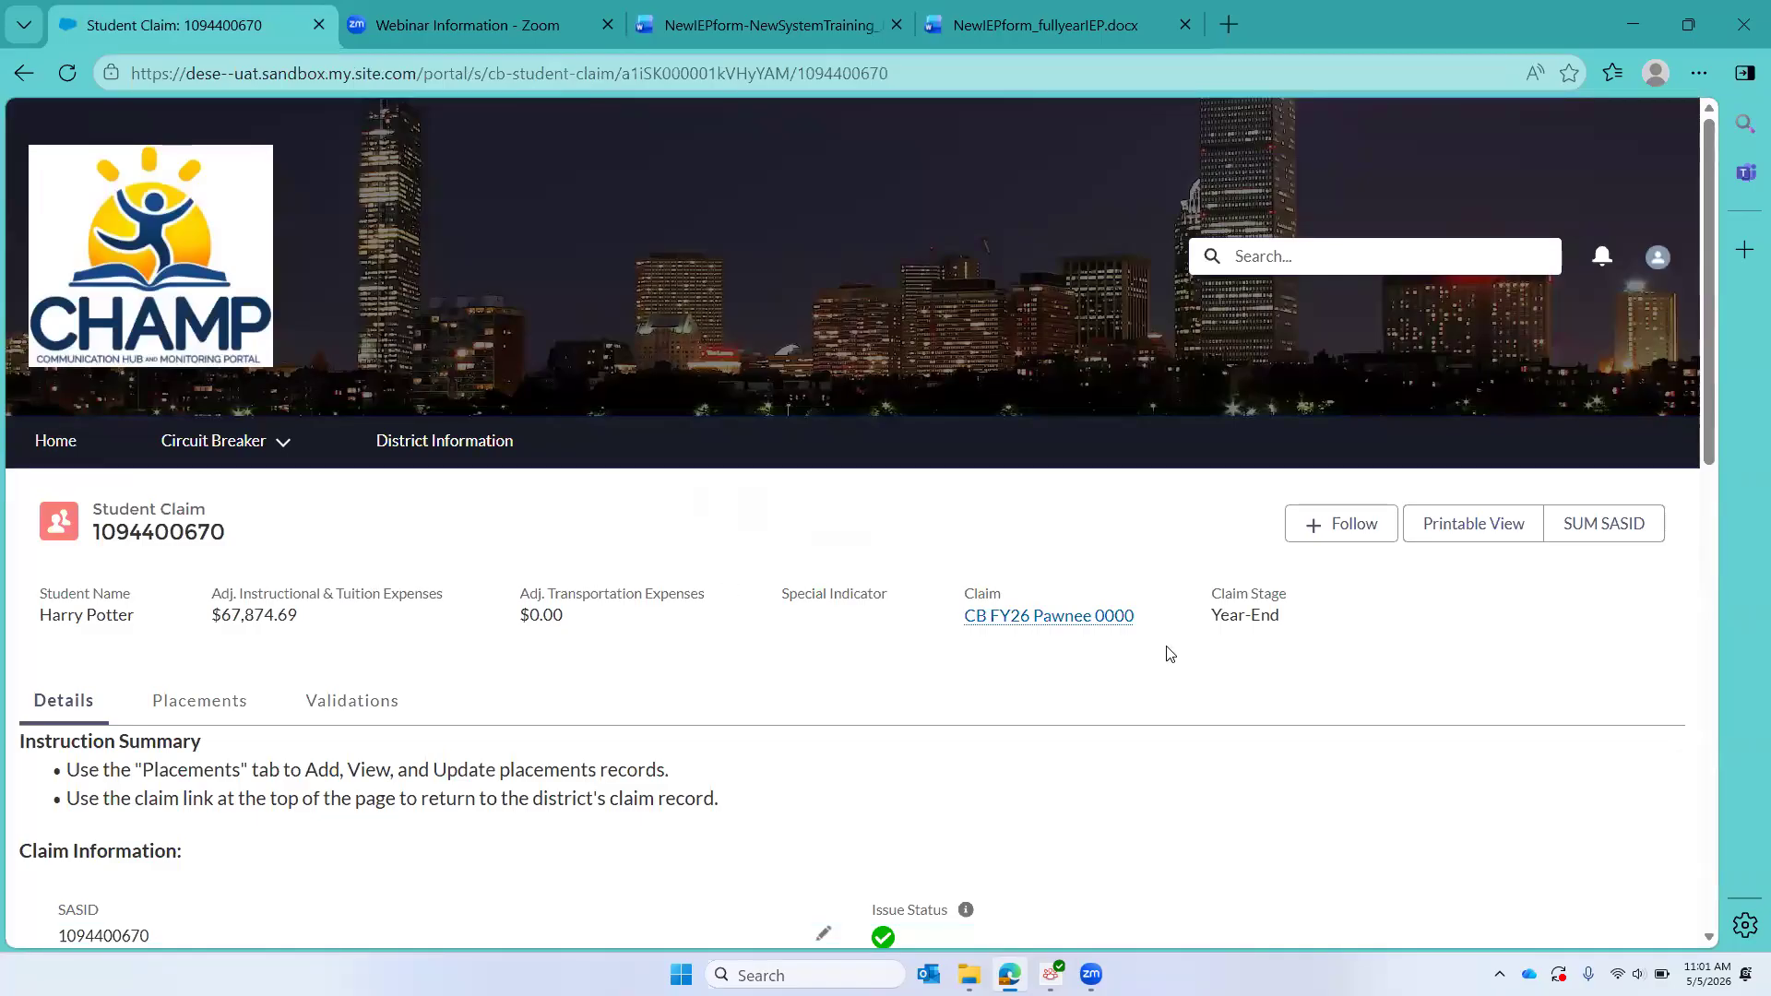
click(1048, 616)
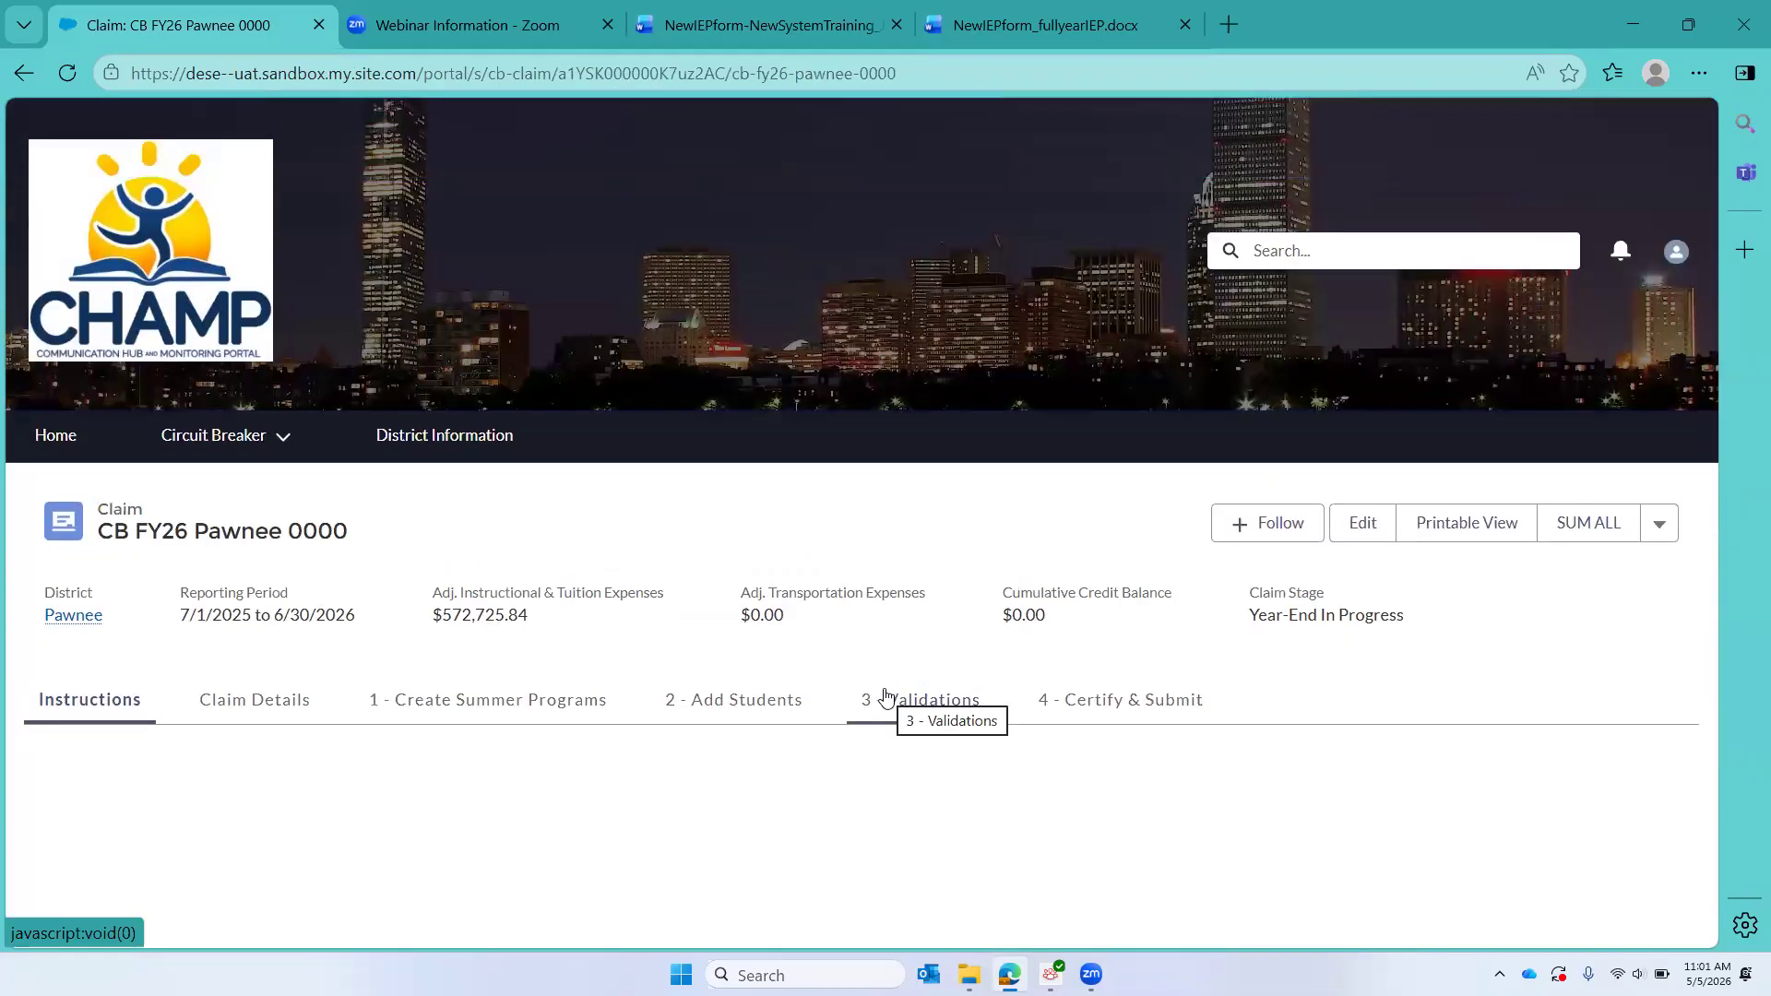
click(708, 703)
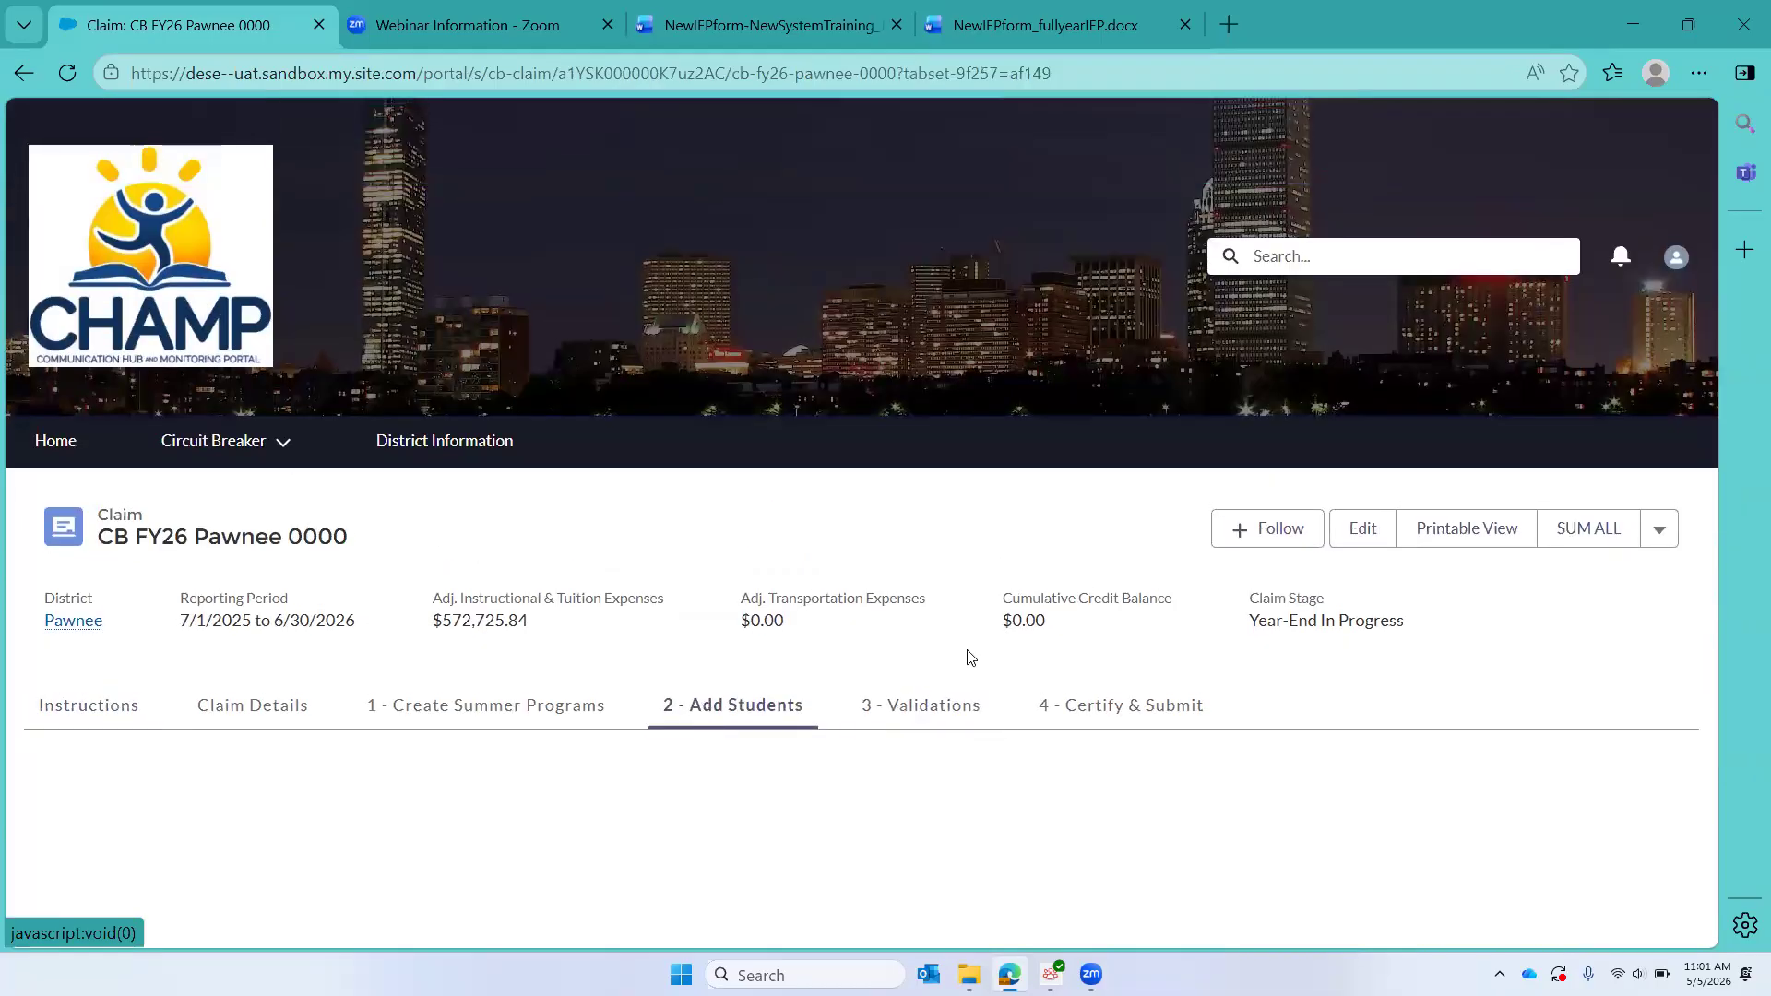
Step: Find the student named in the NewIEPform-NewSystemTraining document in the Student Claims list and open that student's claim
scroll(967, 657, down, 10)
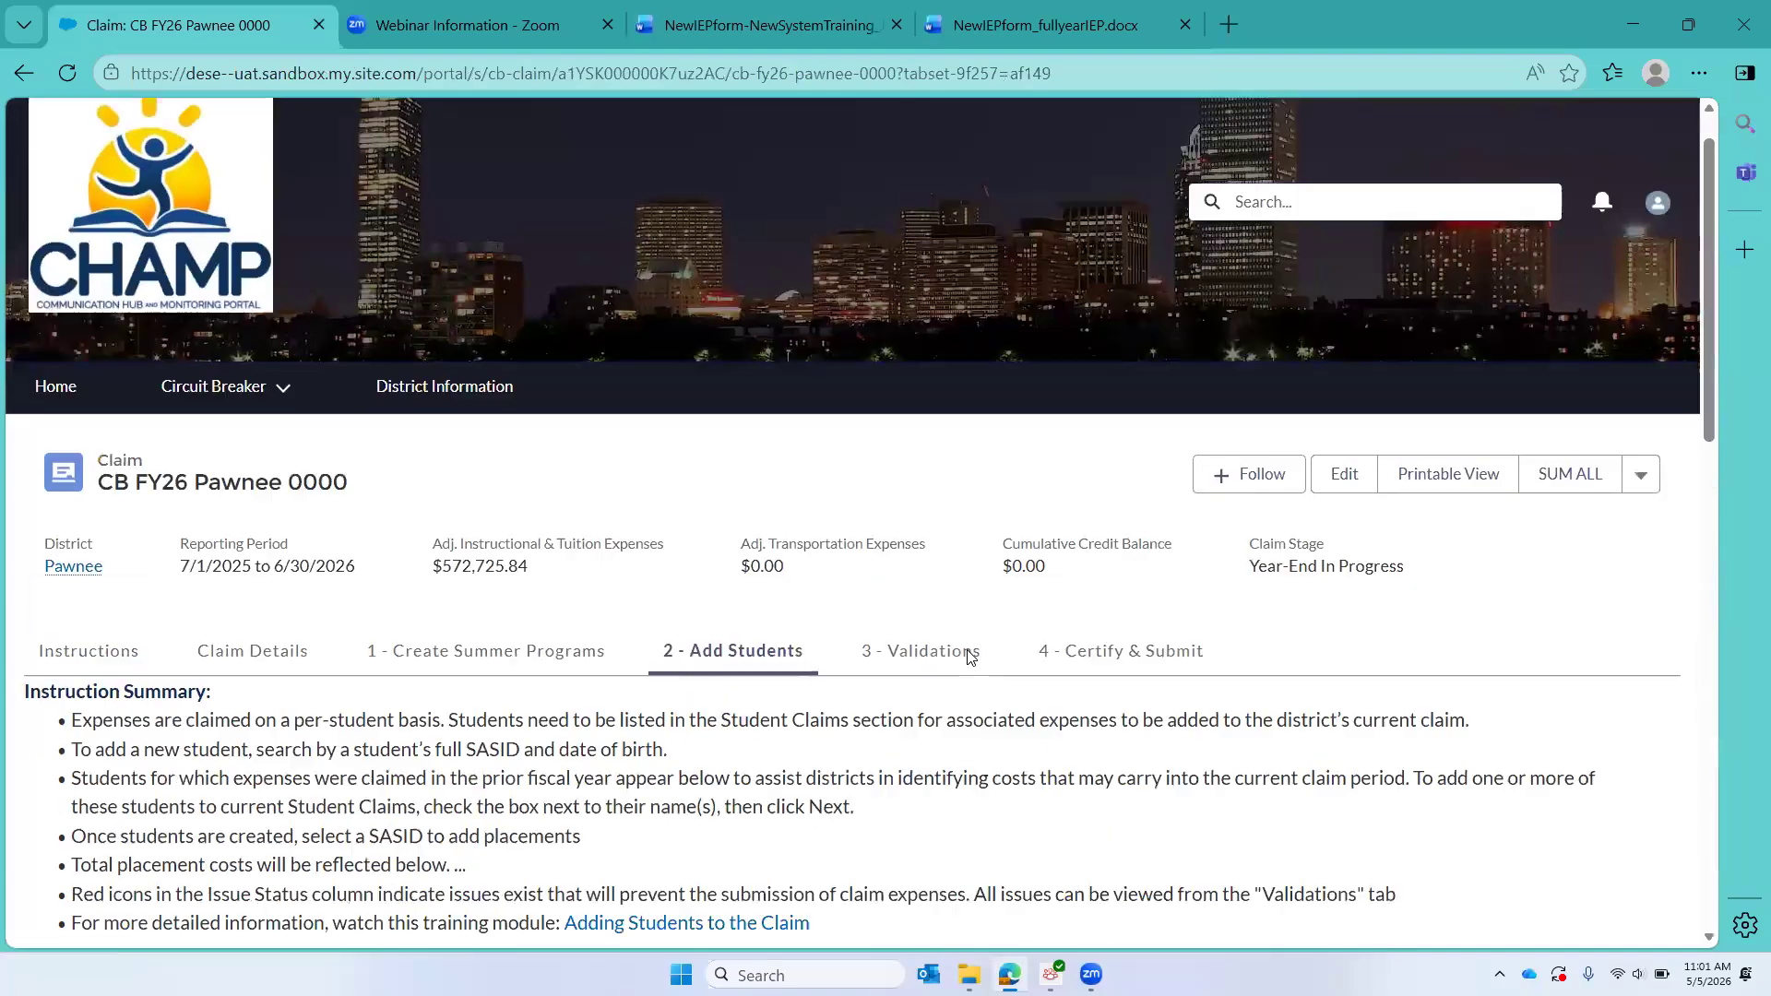
scroll(1076, 684, down, 3)
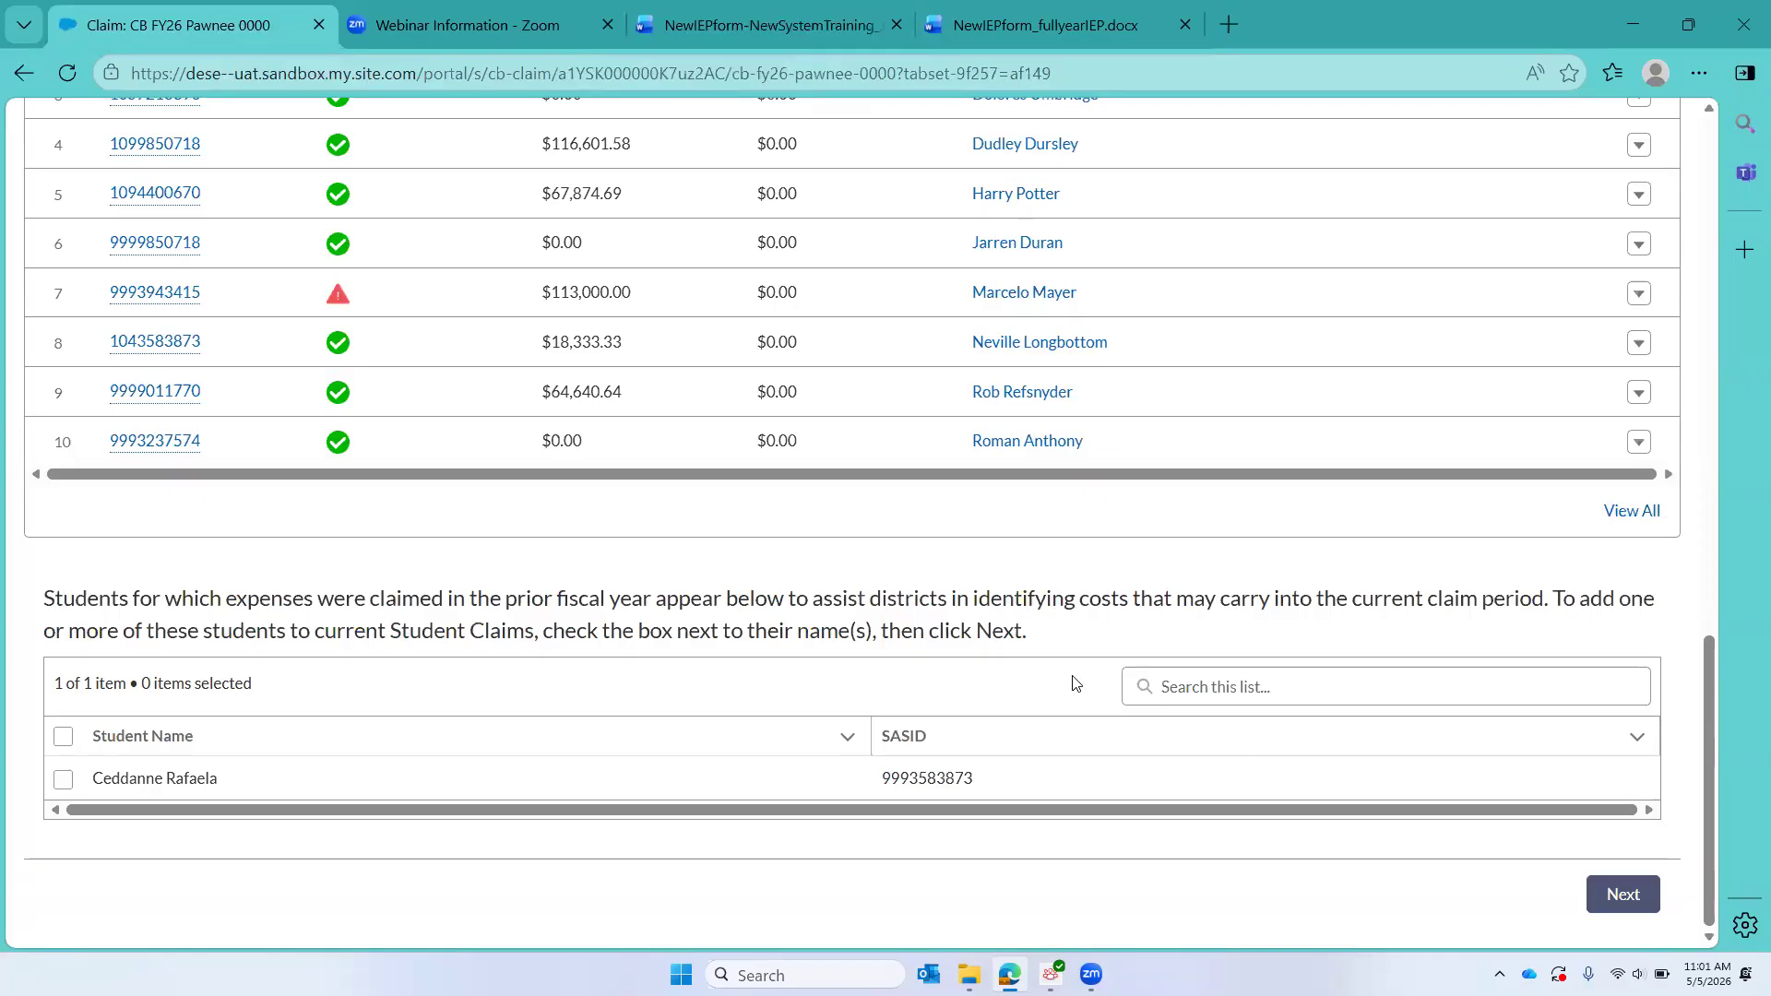
scroll(1076, 684, up, 12)
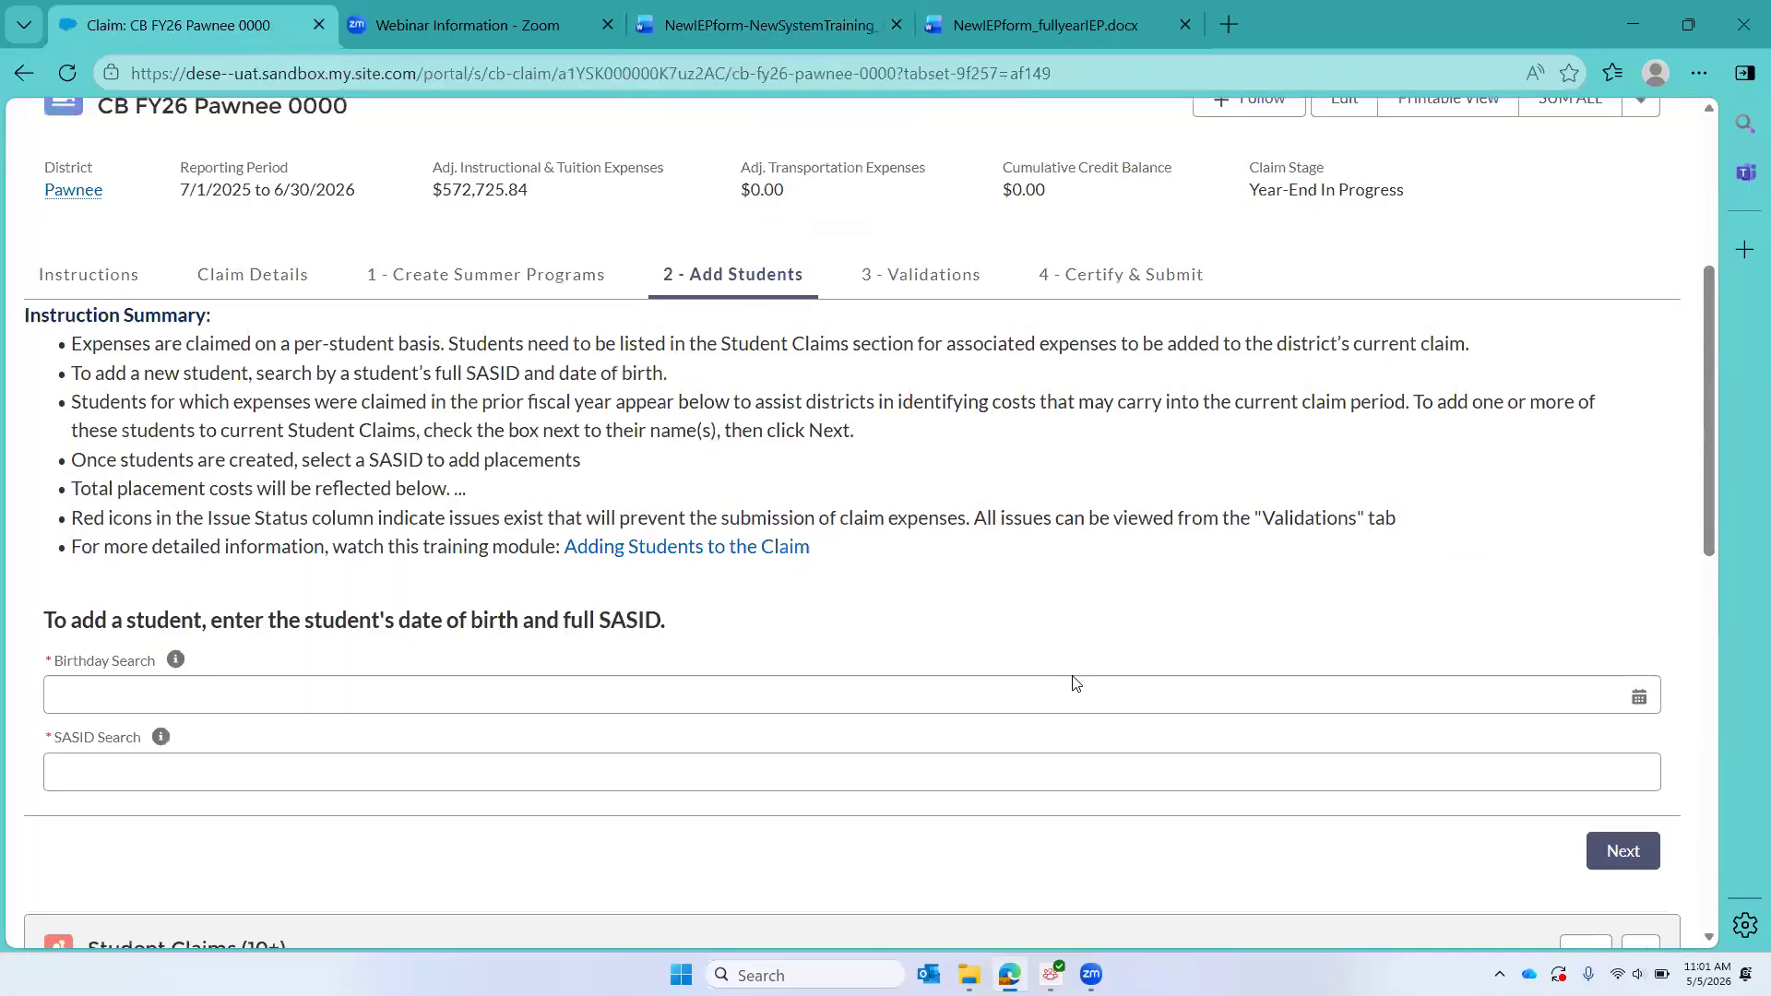
scroll(1077, 684, down, 12)
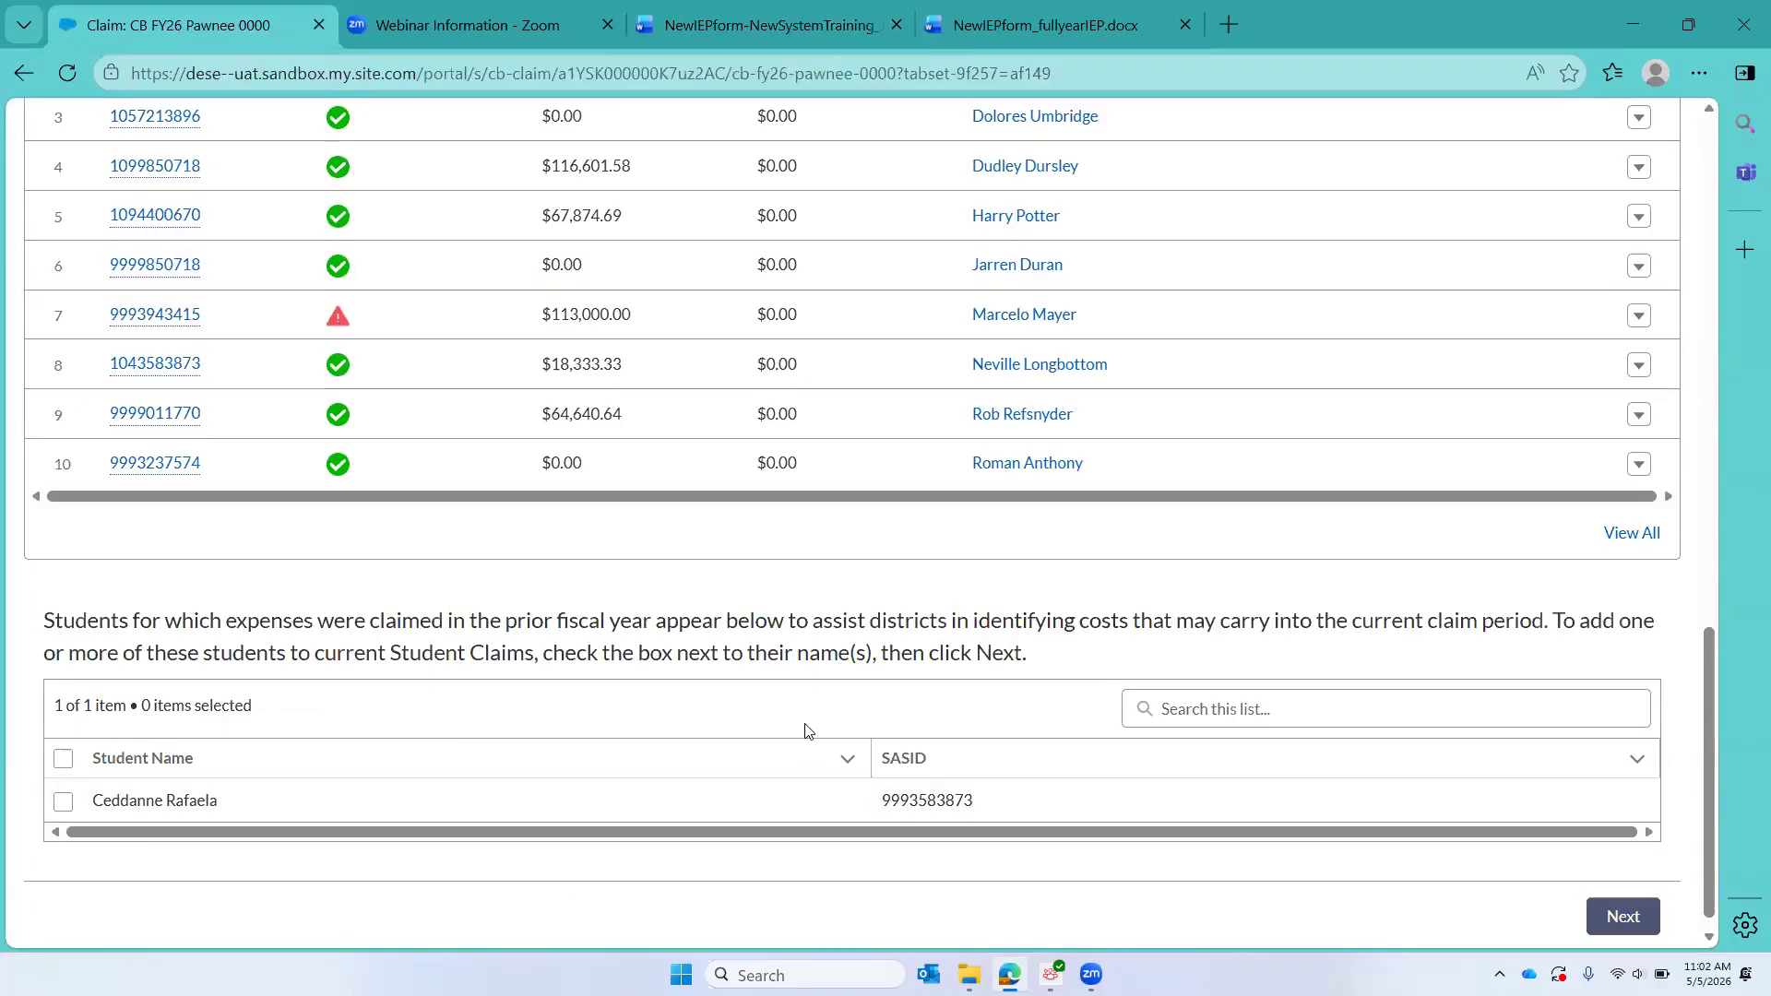
scroll(804, 731, up, 3)
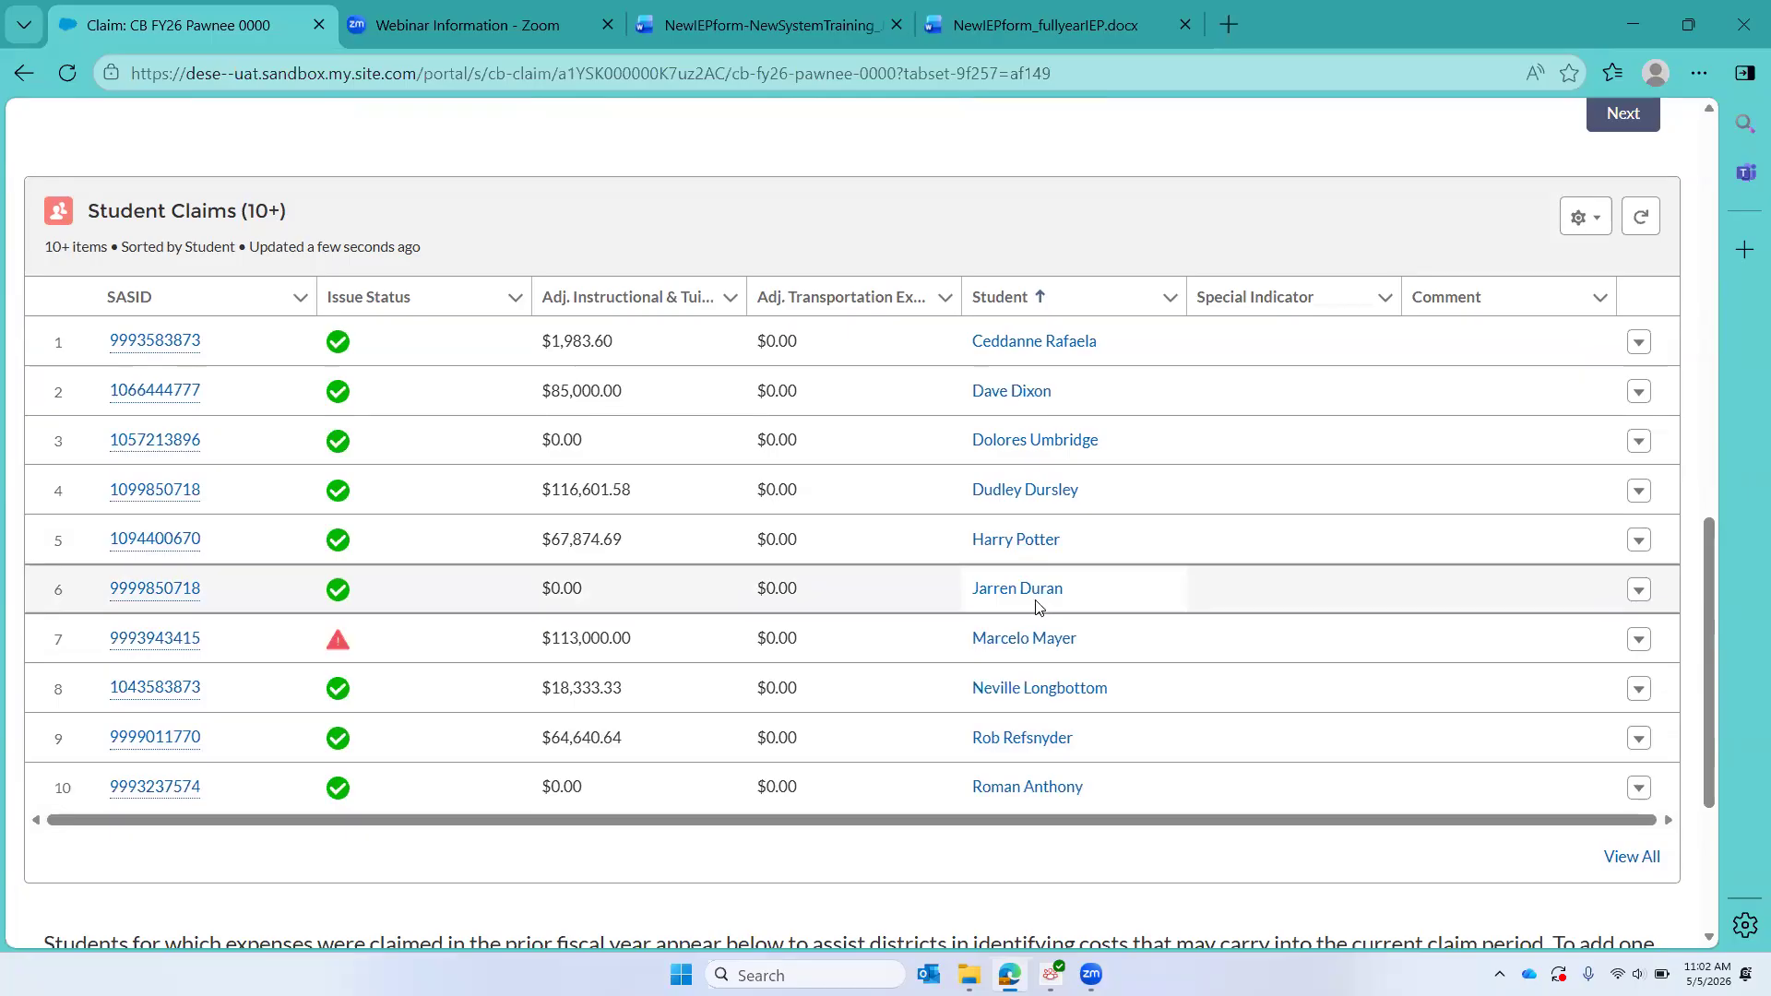
click(157, 597)
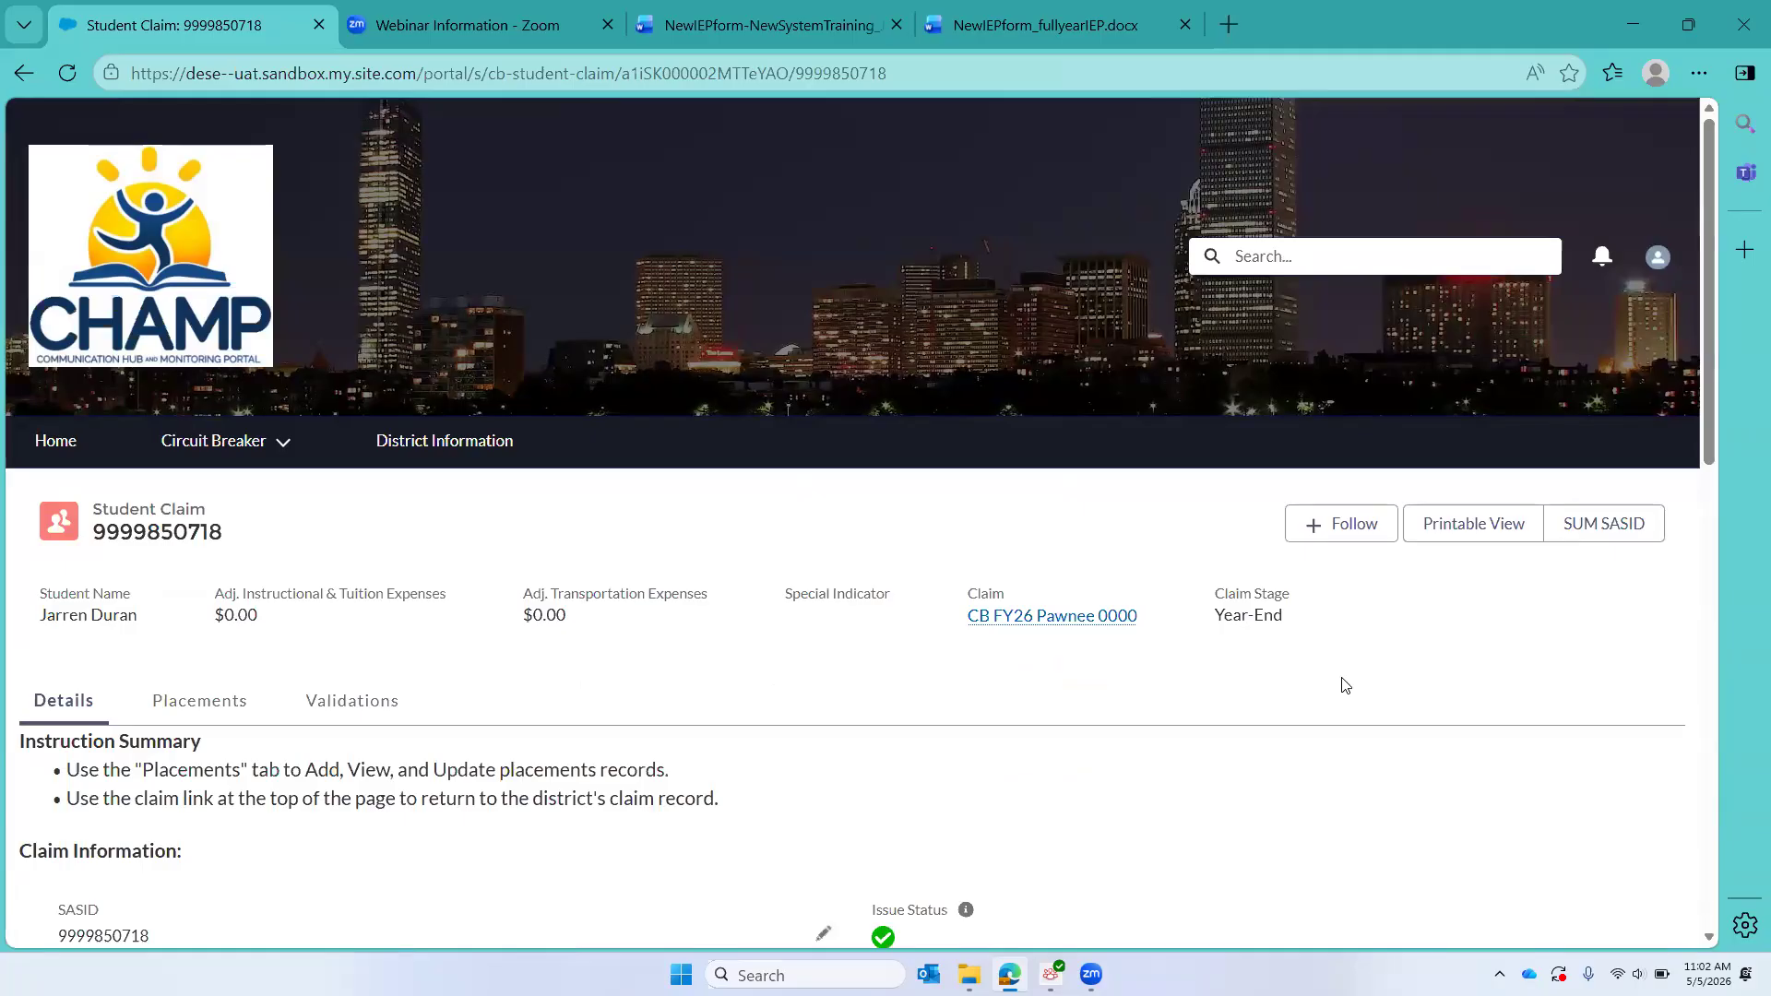
Step: Switch to the NewIEPform-NewSystemTraining document in Word to consult the student's service delivery grid
click(769, 27)
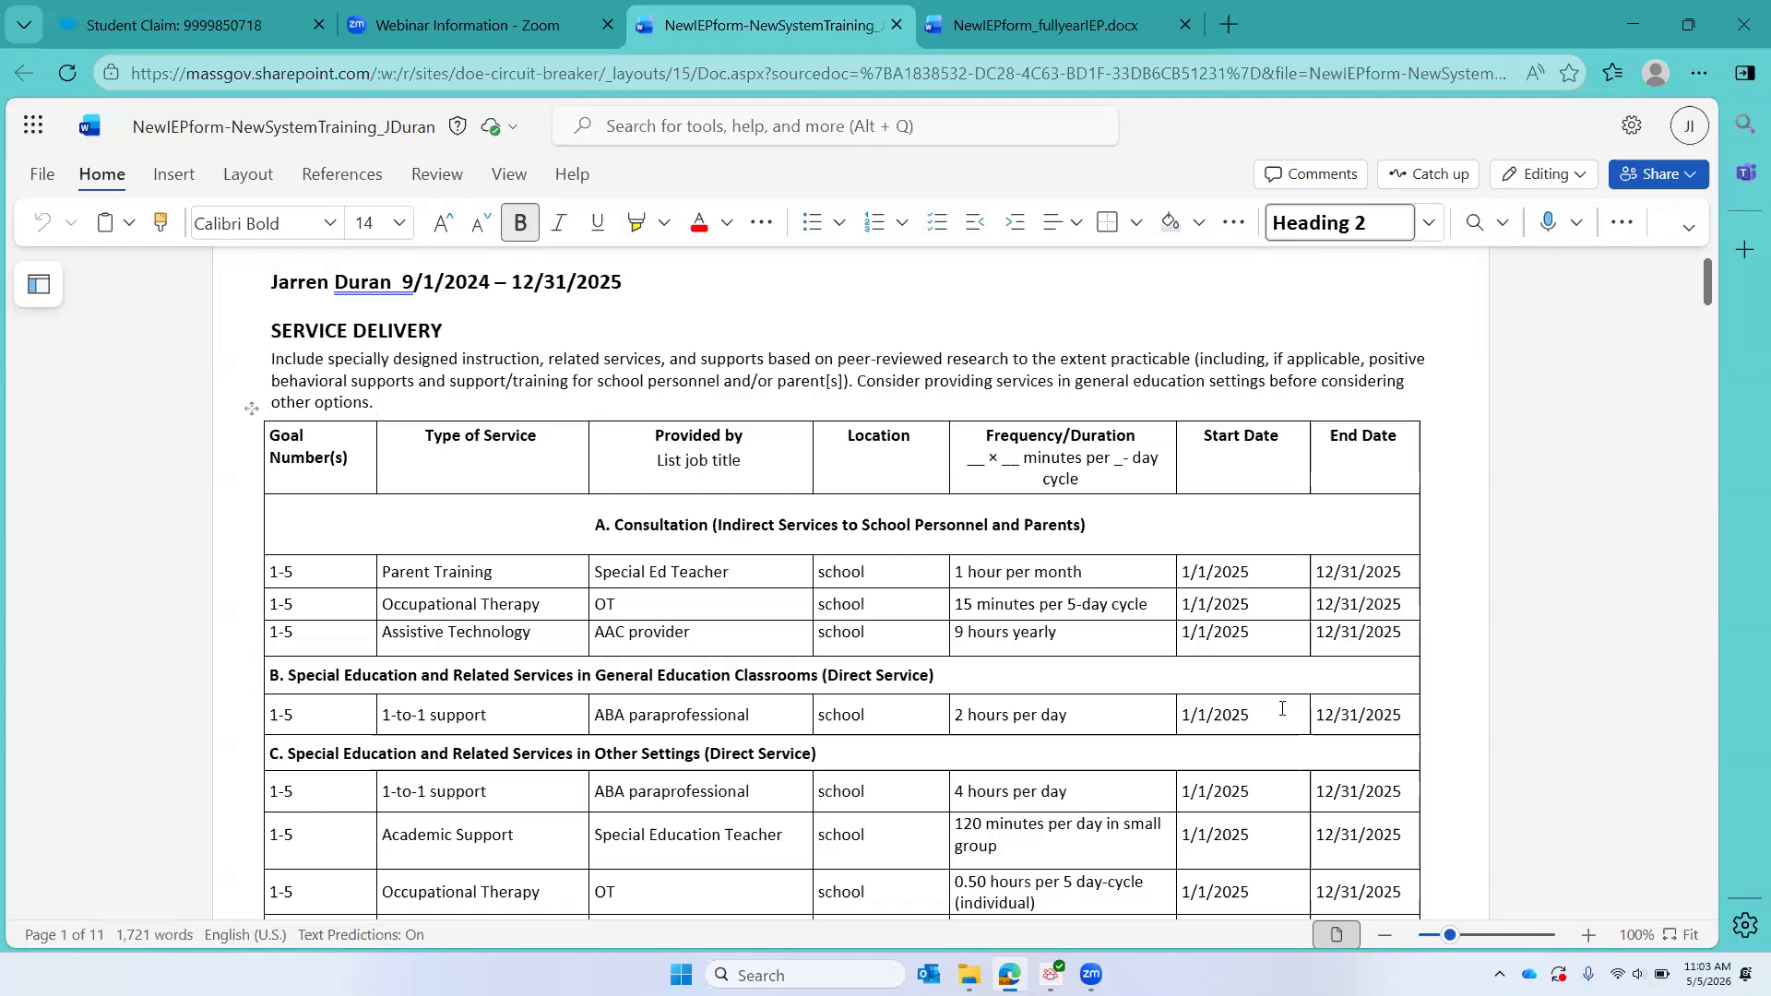
Step: Review the first IEP's service delivery grid, transportation, extended school year and response sections in the NewIEPform-NewSystemTraining document
scroll(1281, 708, down, 3)
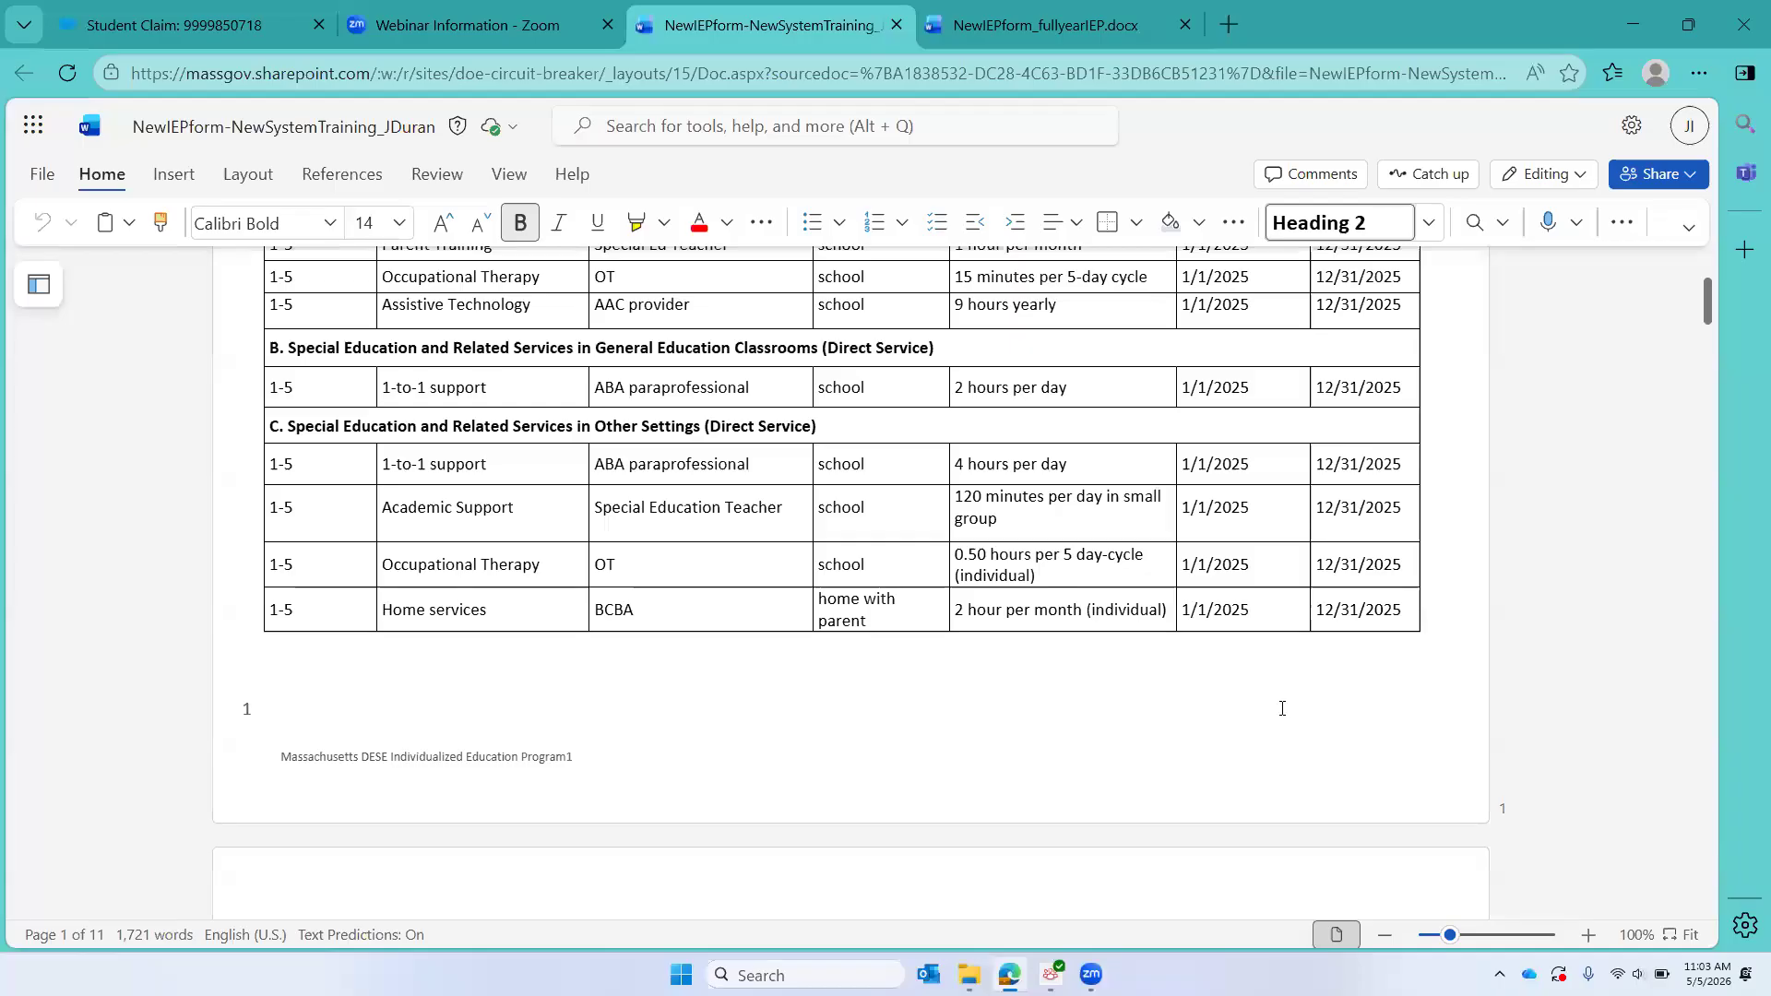
scroll(1281, 709, up, 4)
scroll(1281, 708, down, 2)
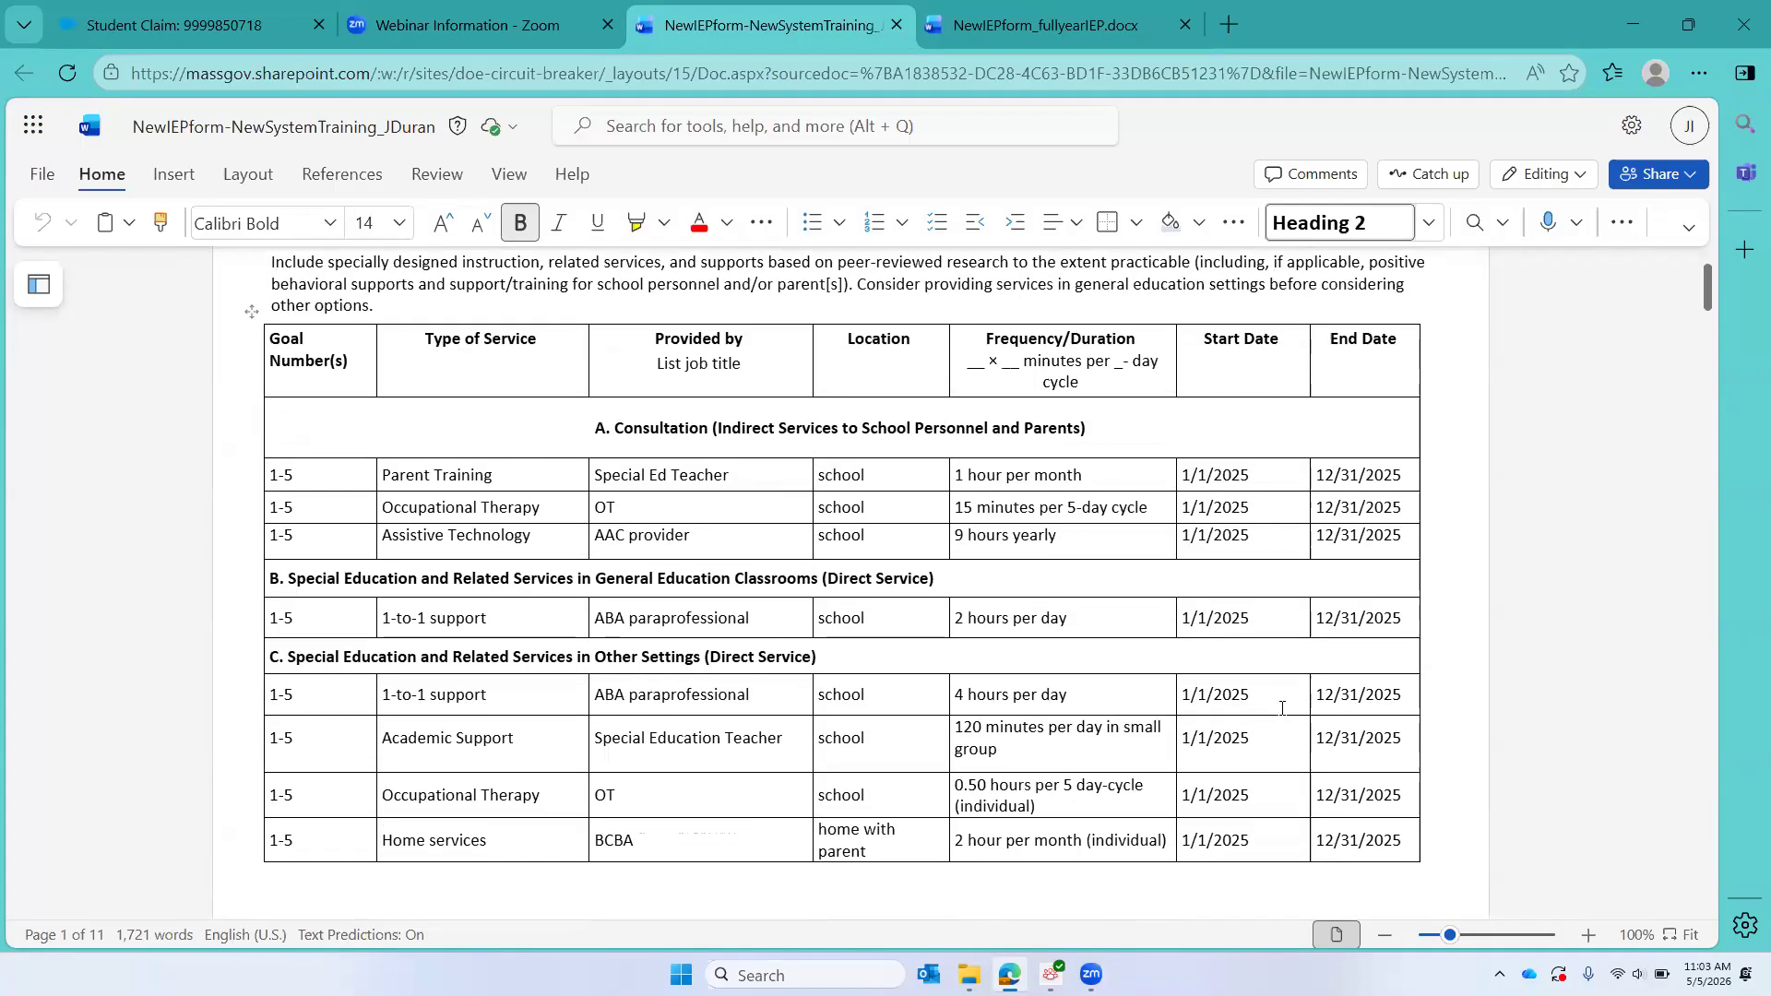
scroll(1282, 709, down, 1)
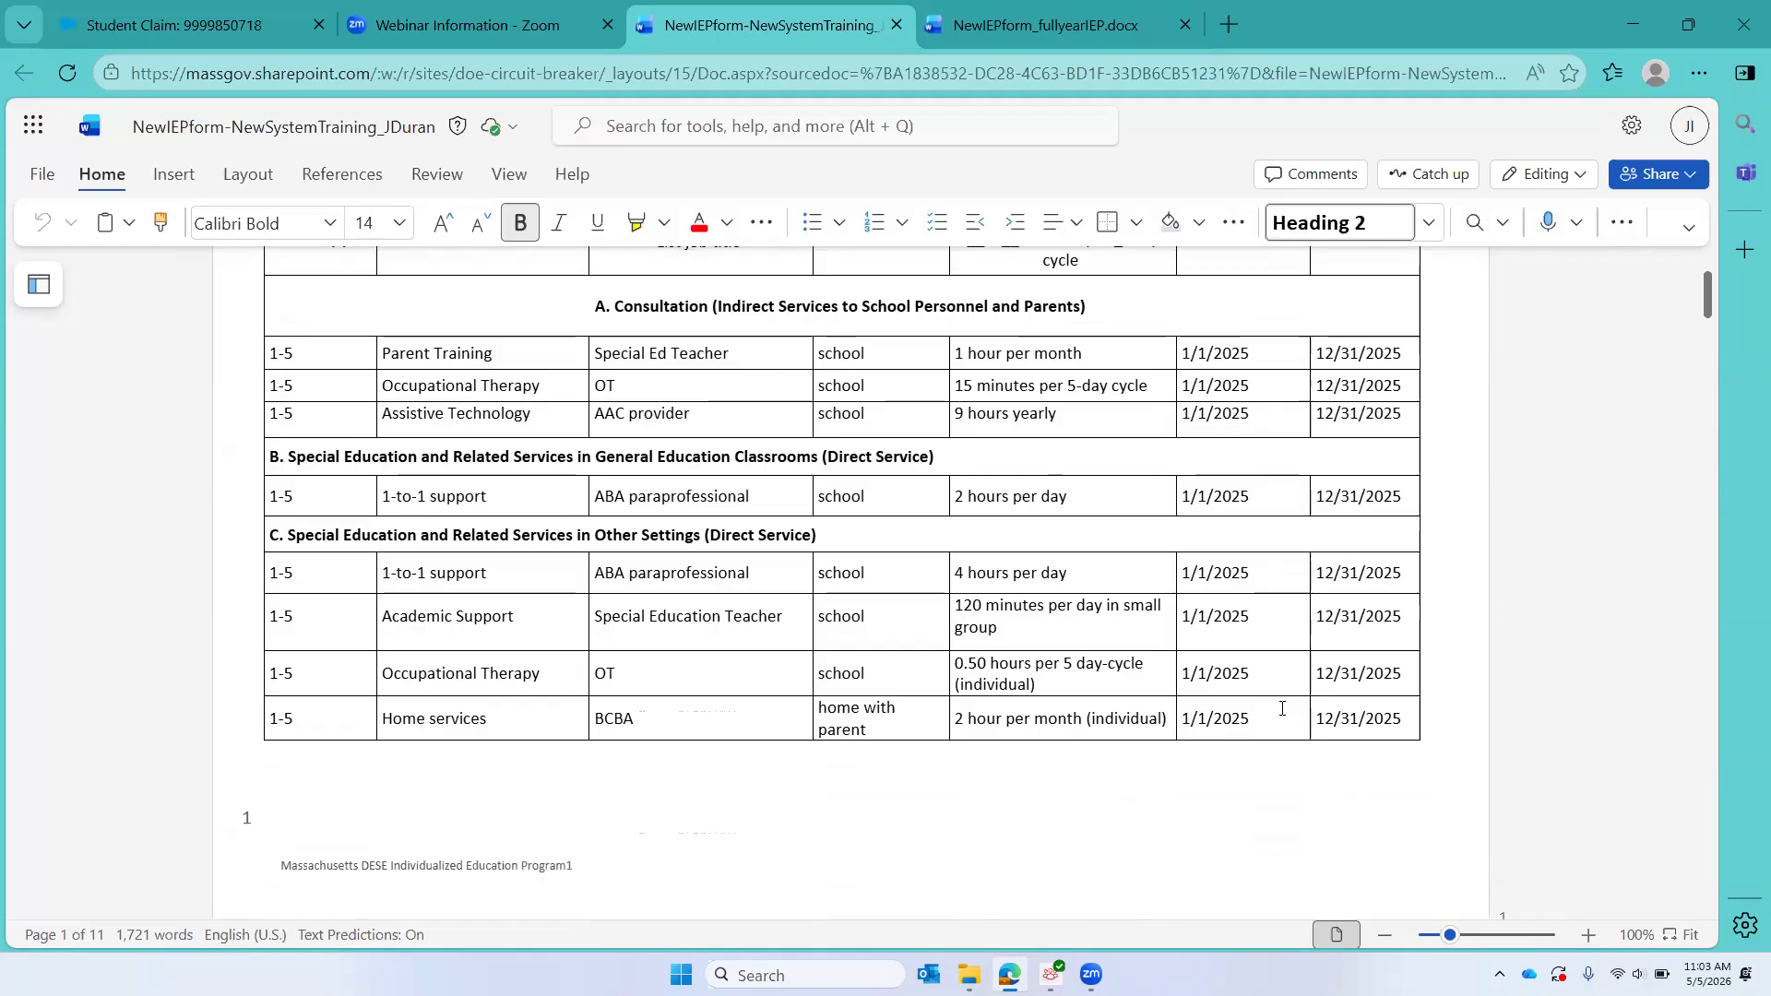
scroll(1281, 708, up, 3)
scroll(1281, 708, down, 2)
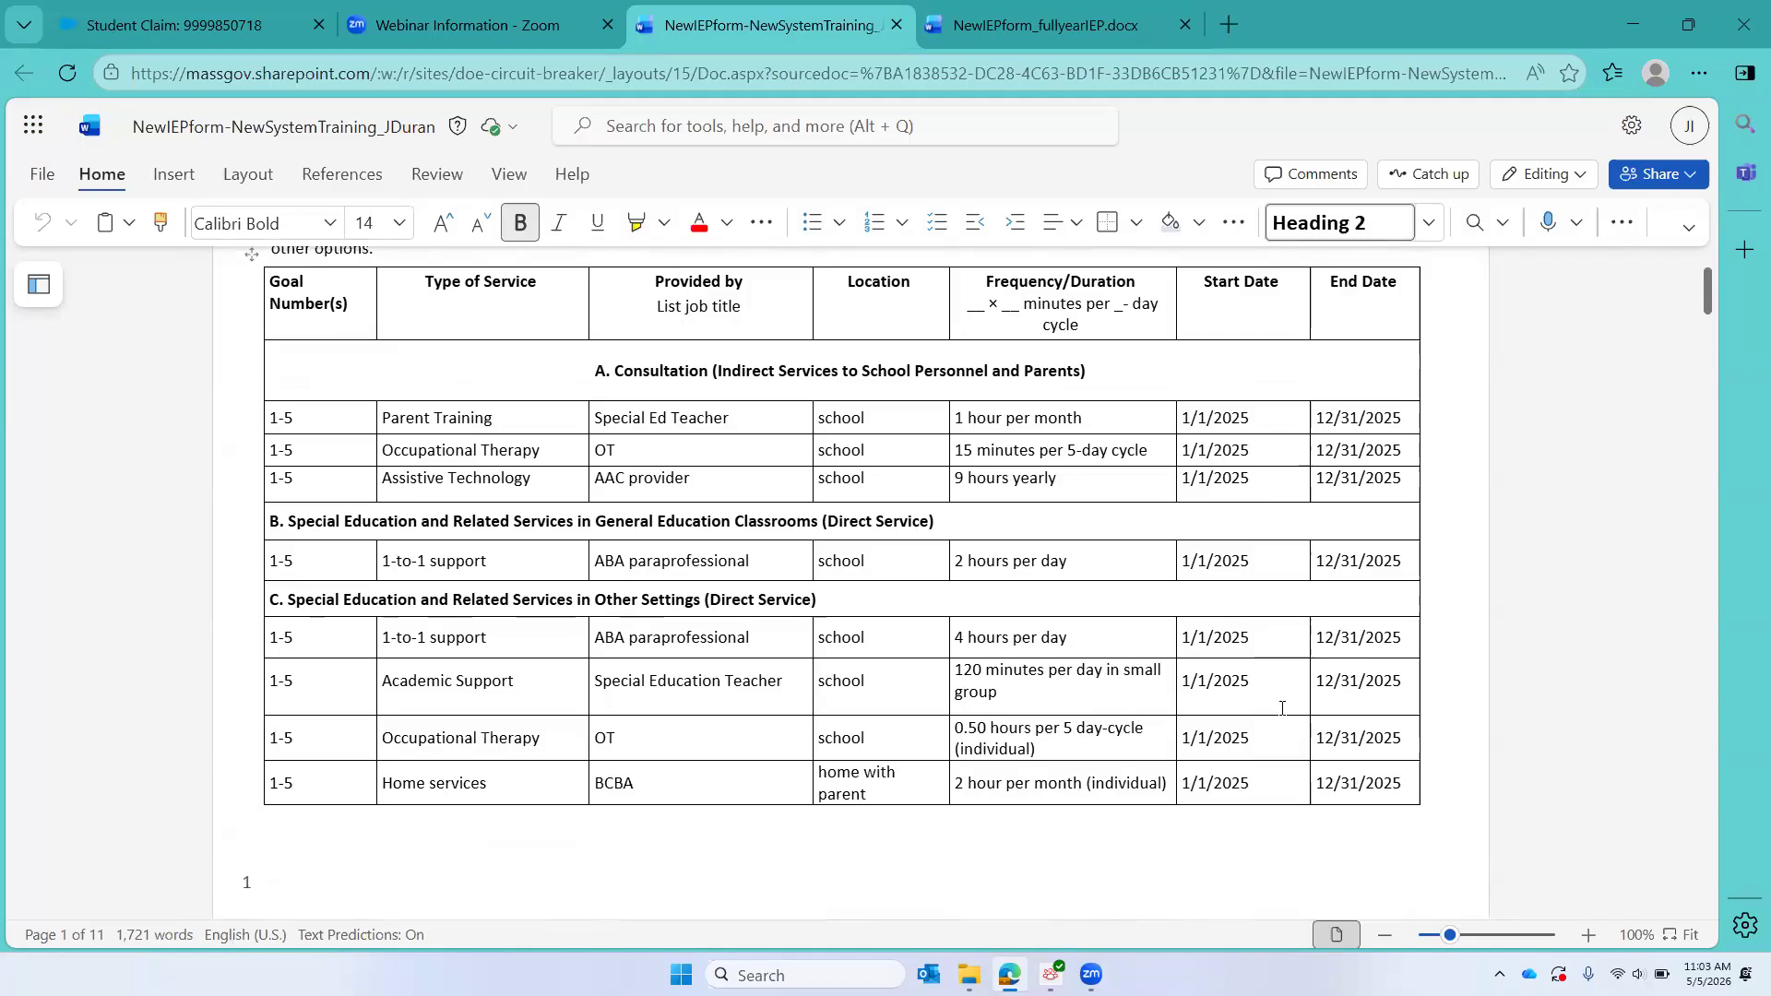
scroll(1282, 708, down, 3)
scroll(1282, 710, down, 15)
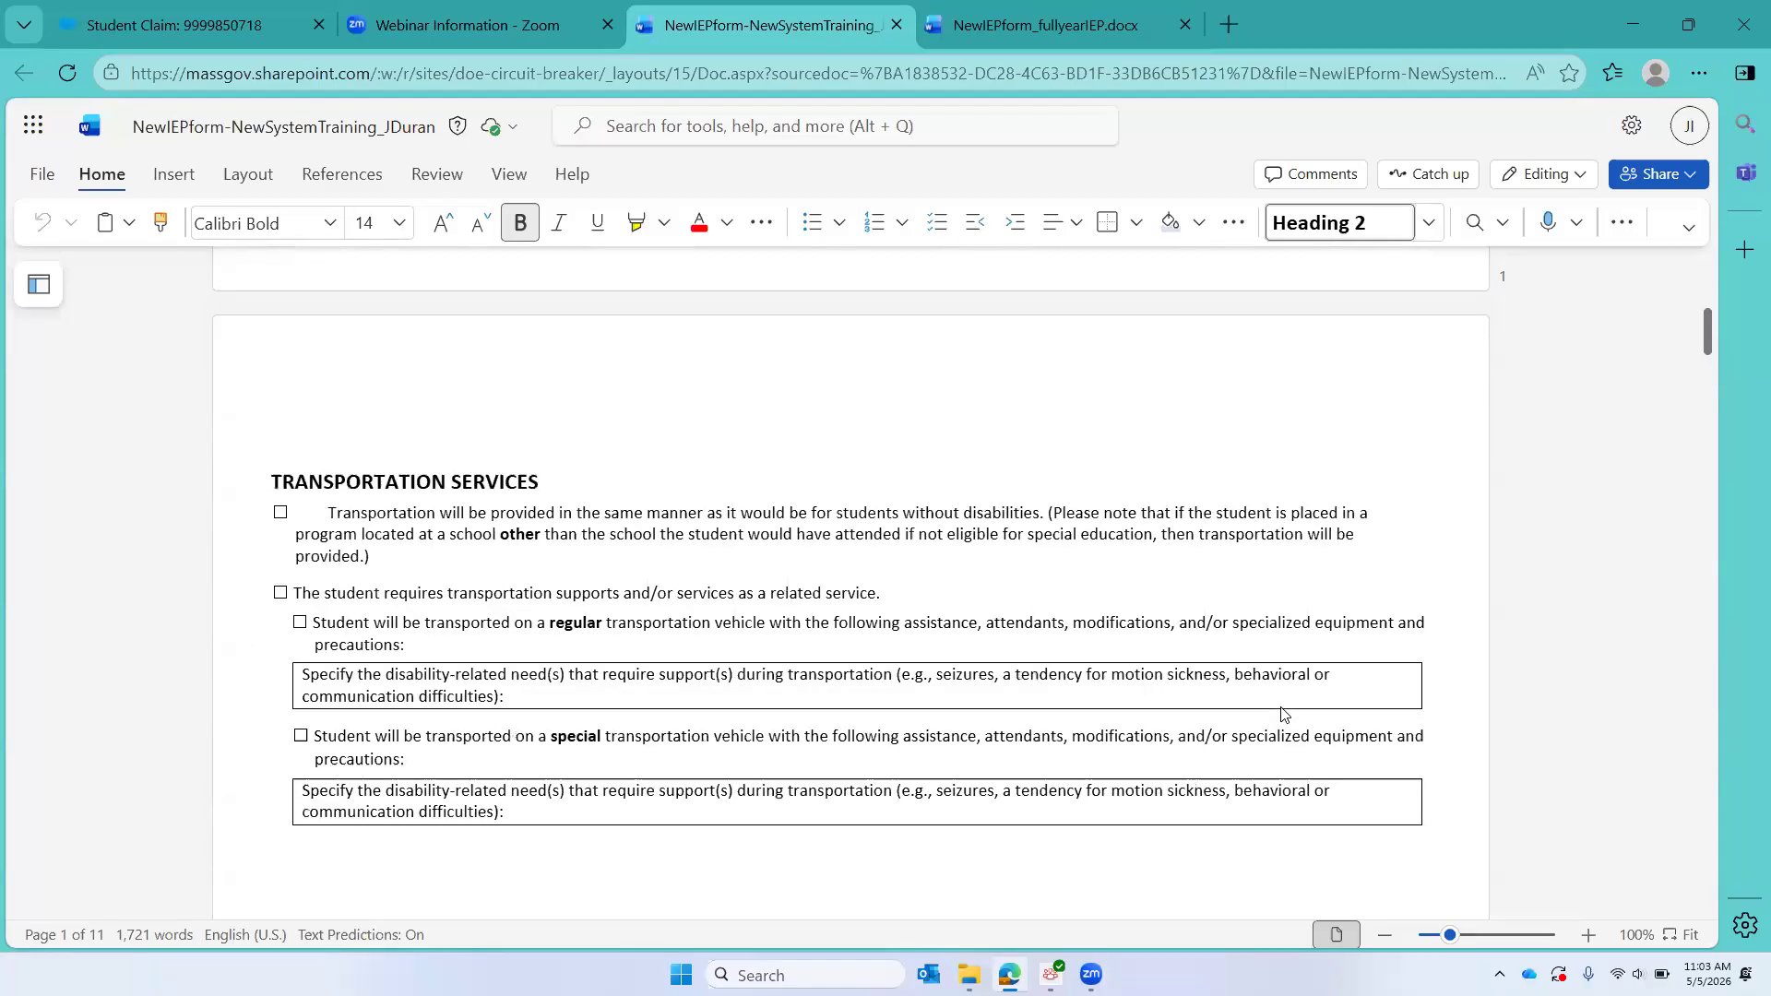
scroll(1280, 708, down, 15)
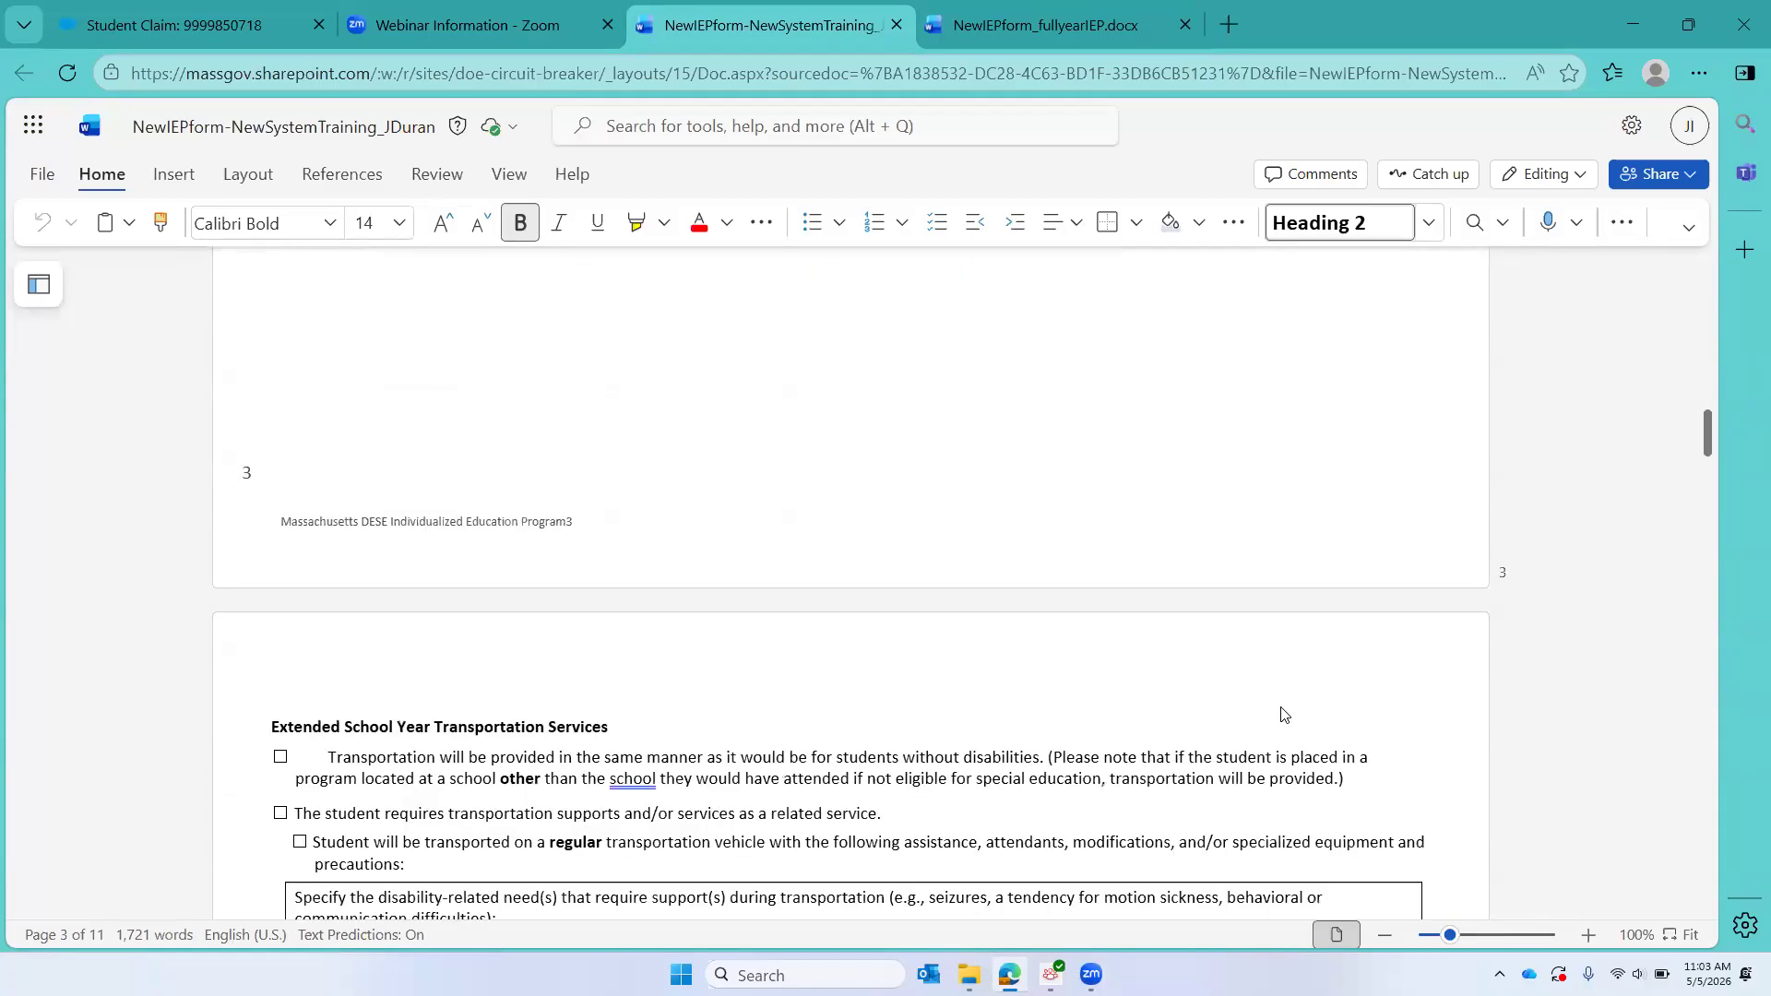
scroll(1282, 707, down, 15)
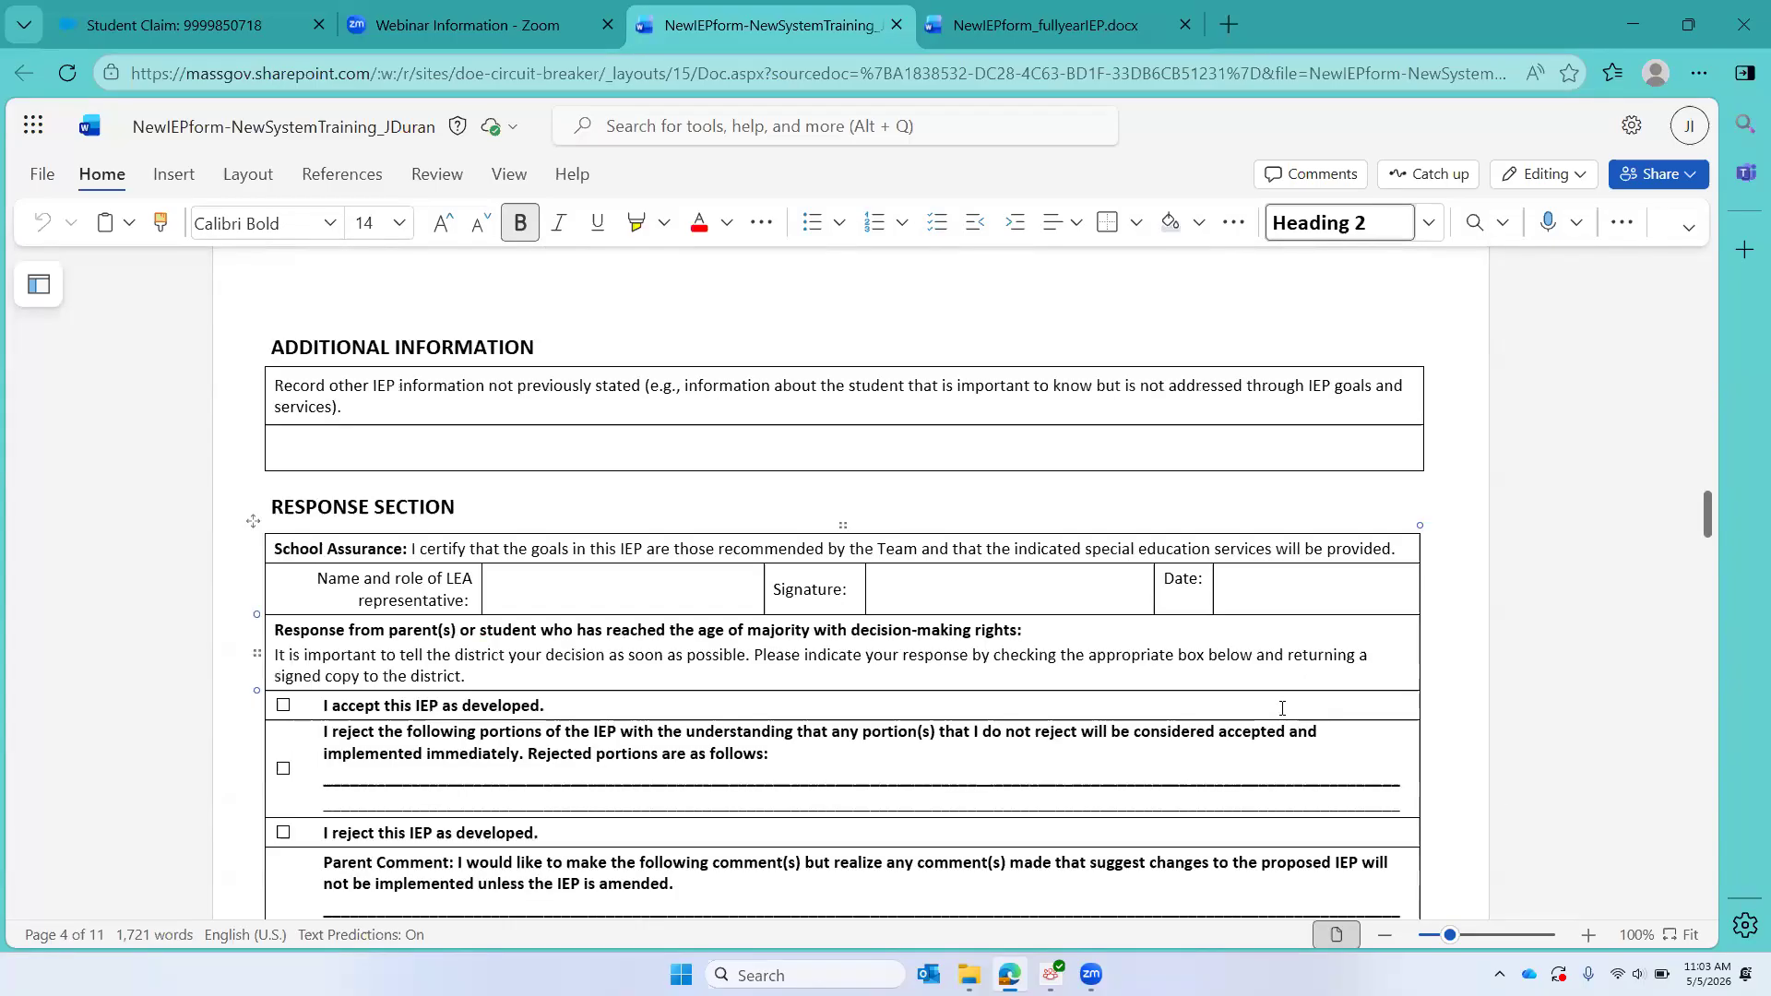
Step: Examine the second IEP's service grid, extended school year services and parent signature date, and return to the first IEP's service grid
scroll(1282, 708, down, 1)
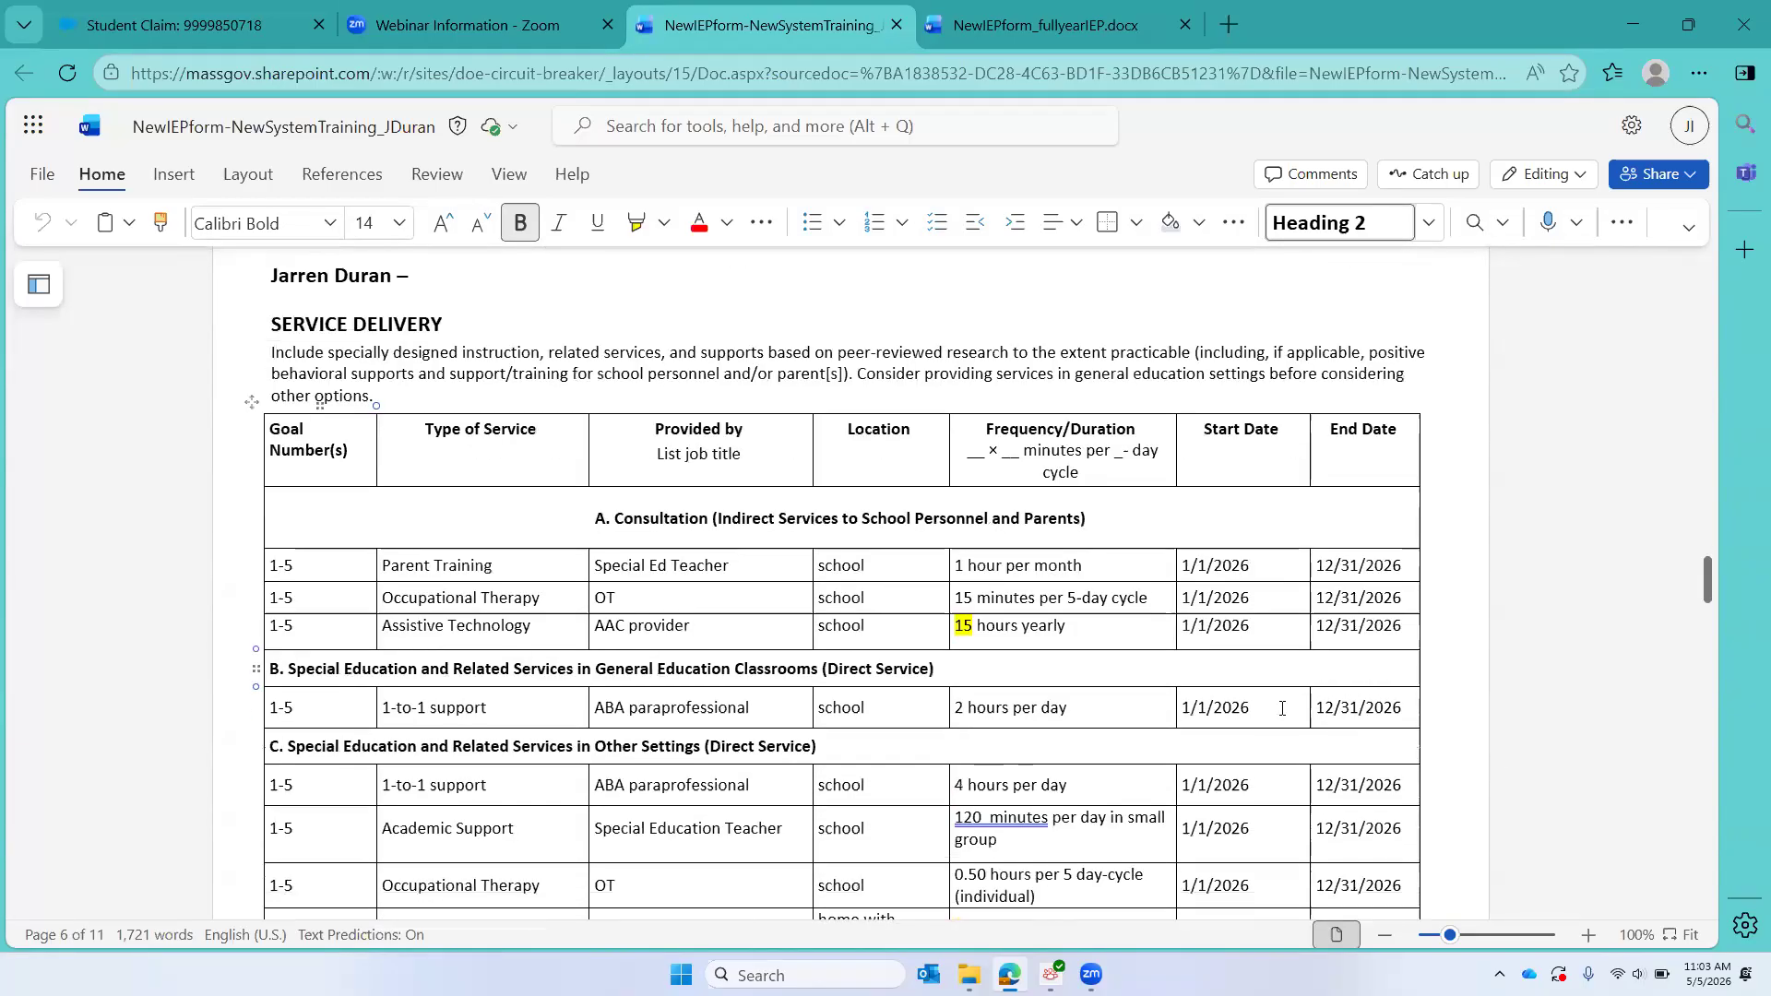
scroll(1282, 708, up, 1)
scroll(1282, 707, down, 2)
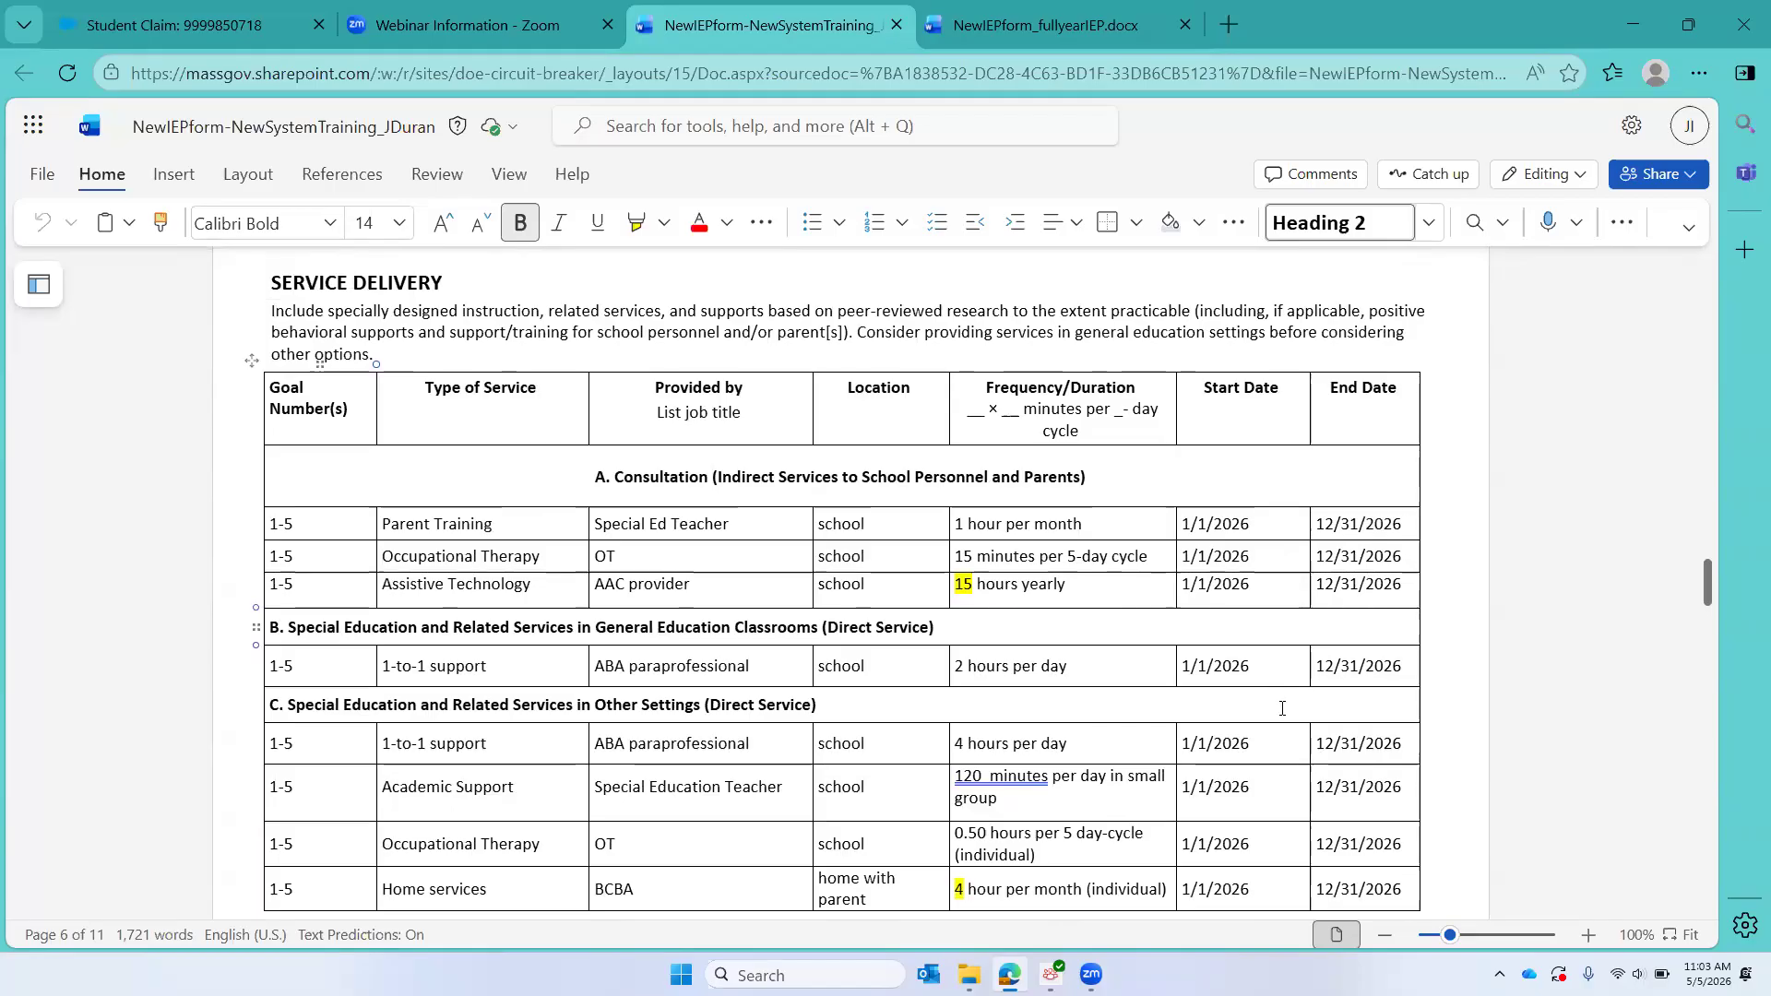
scroll(1282, 707, down, 8)
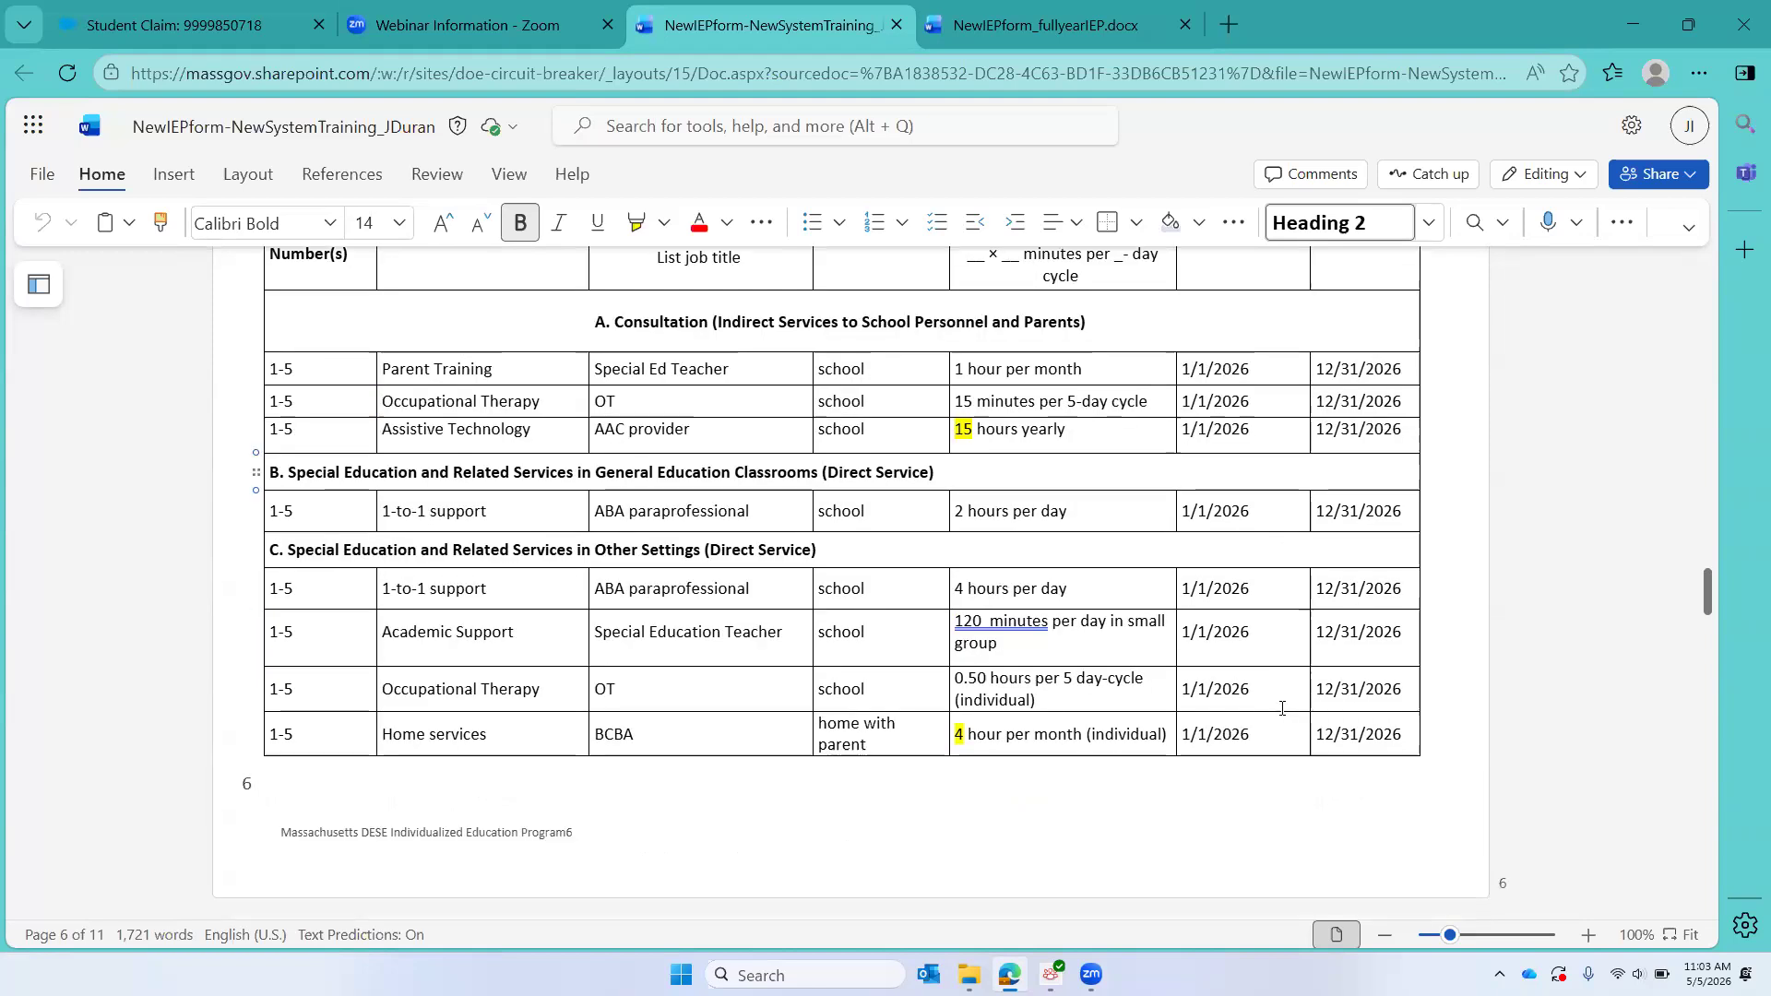
scroll(1282, 708, down, 5)
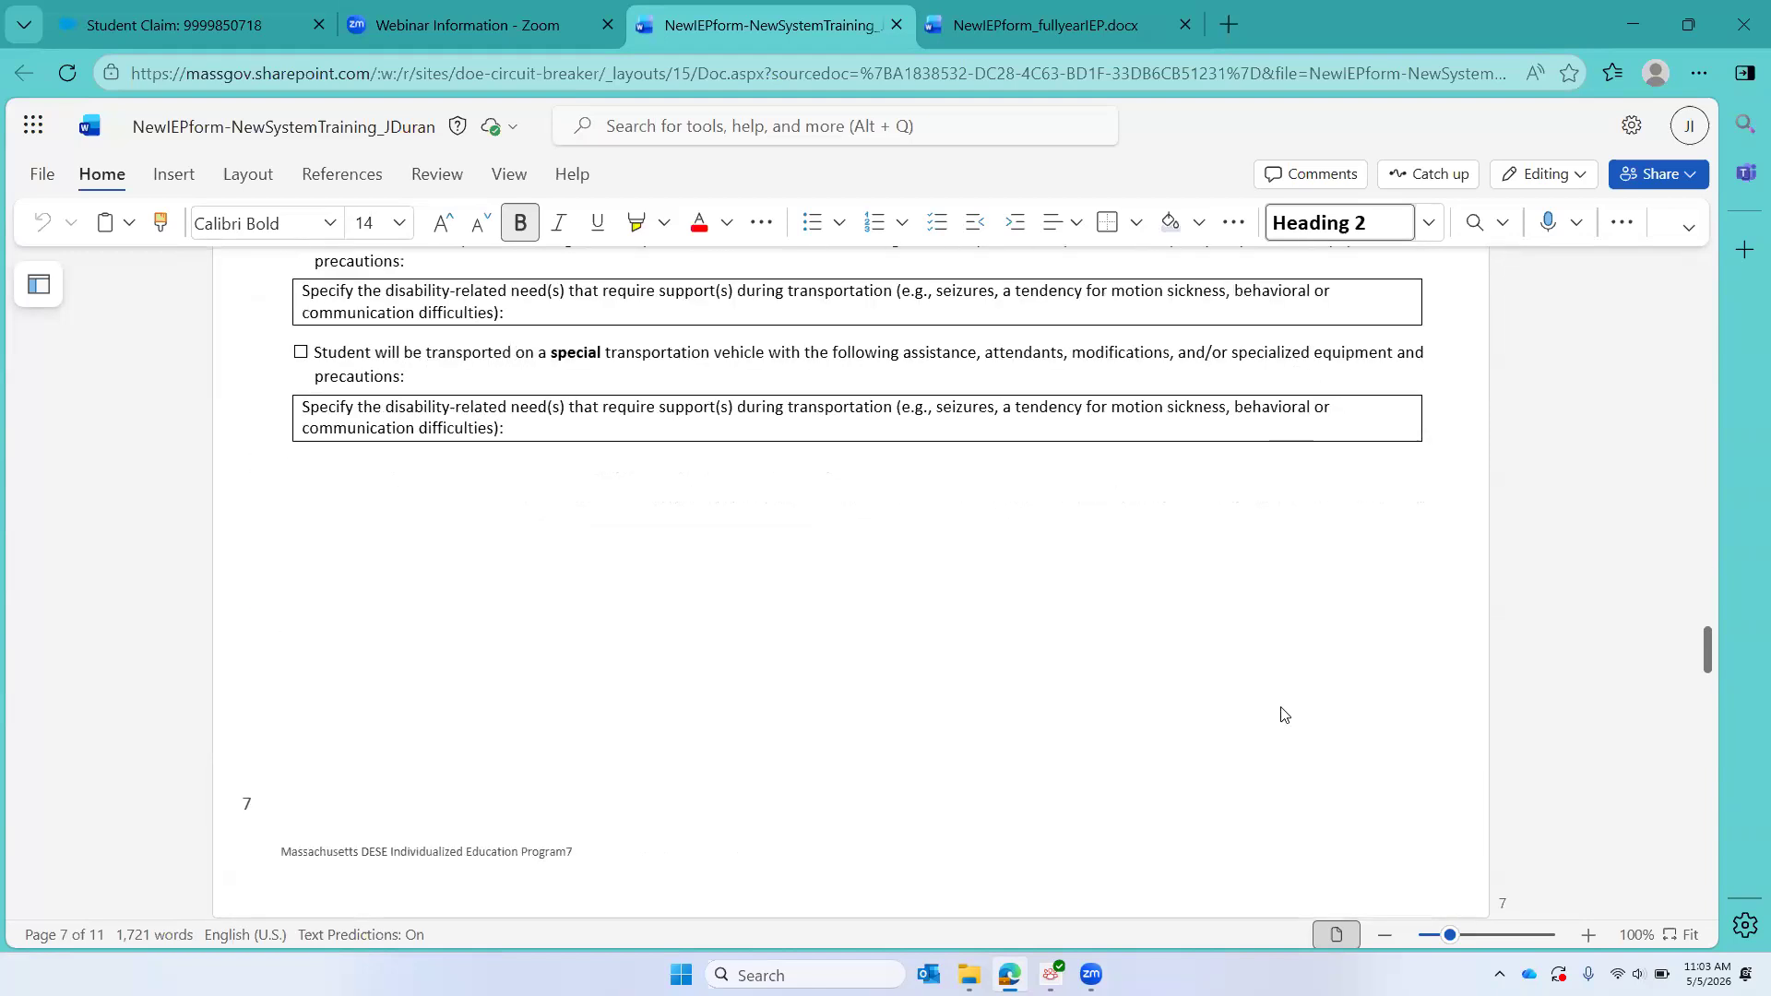
scroll(1284, 713, up, 2)
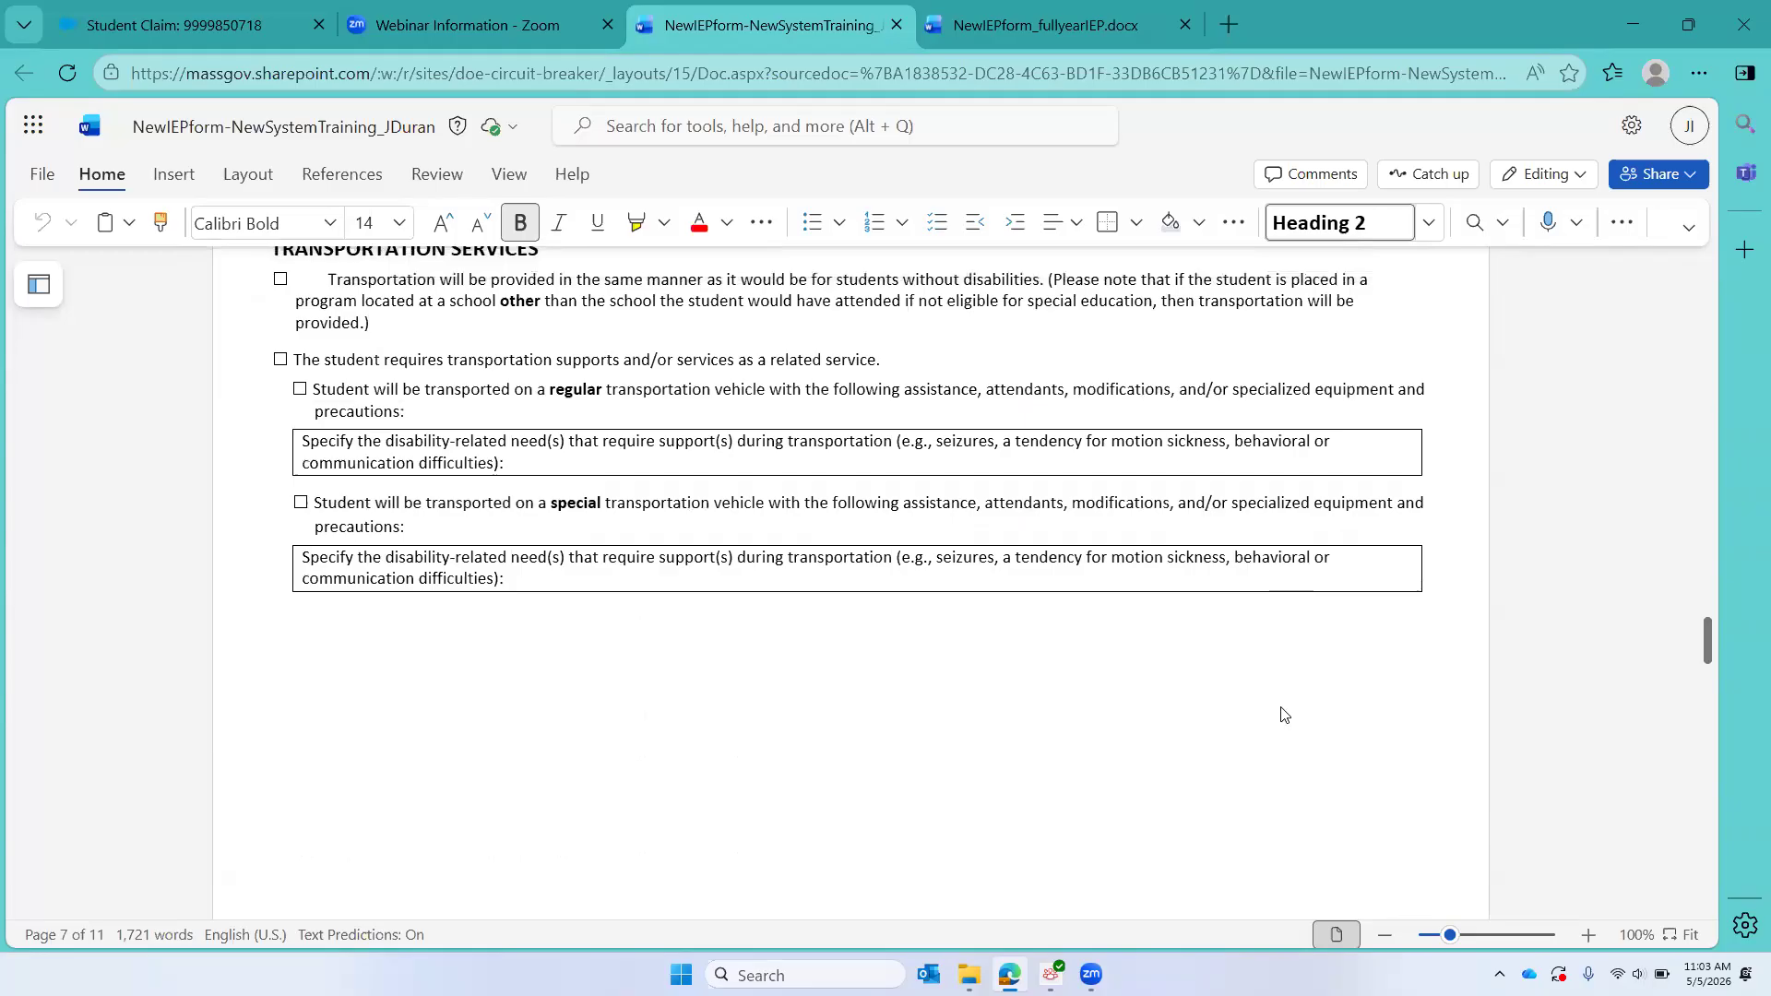
scroll(1284, 715, down, 5)
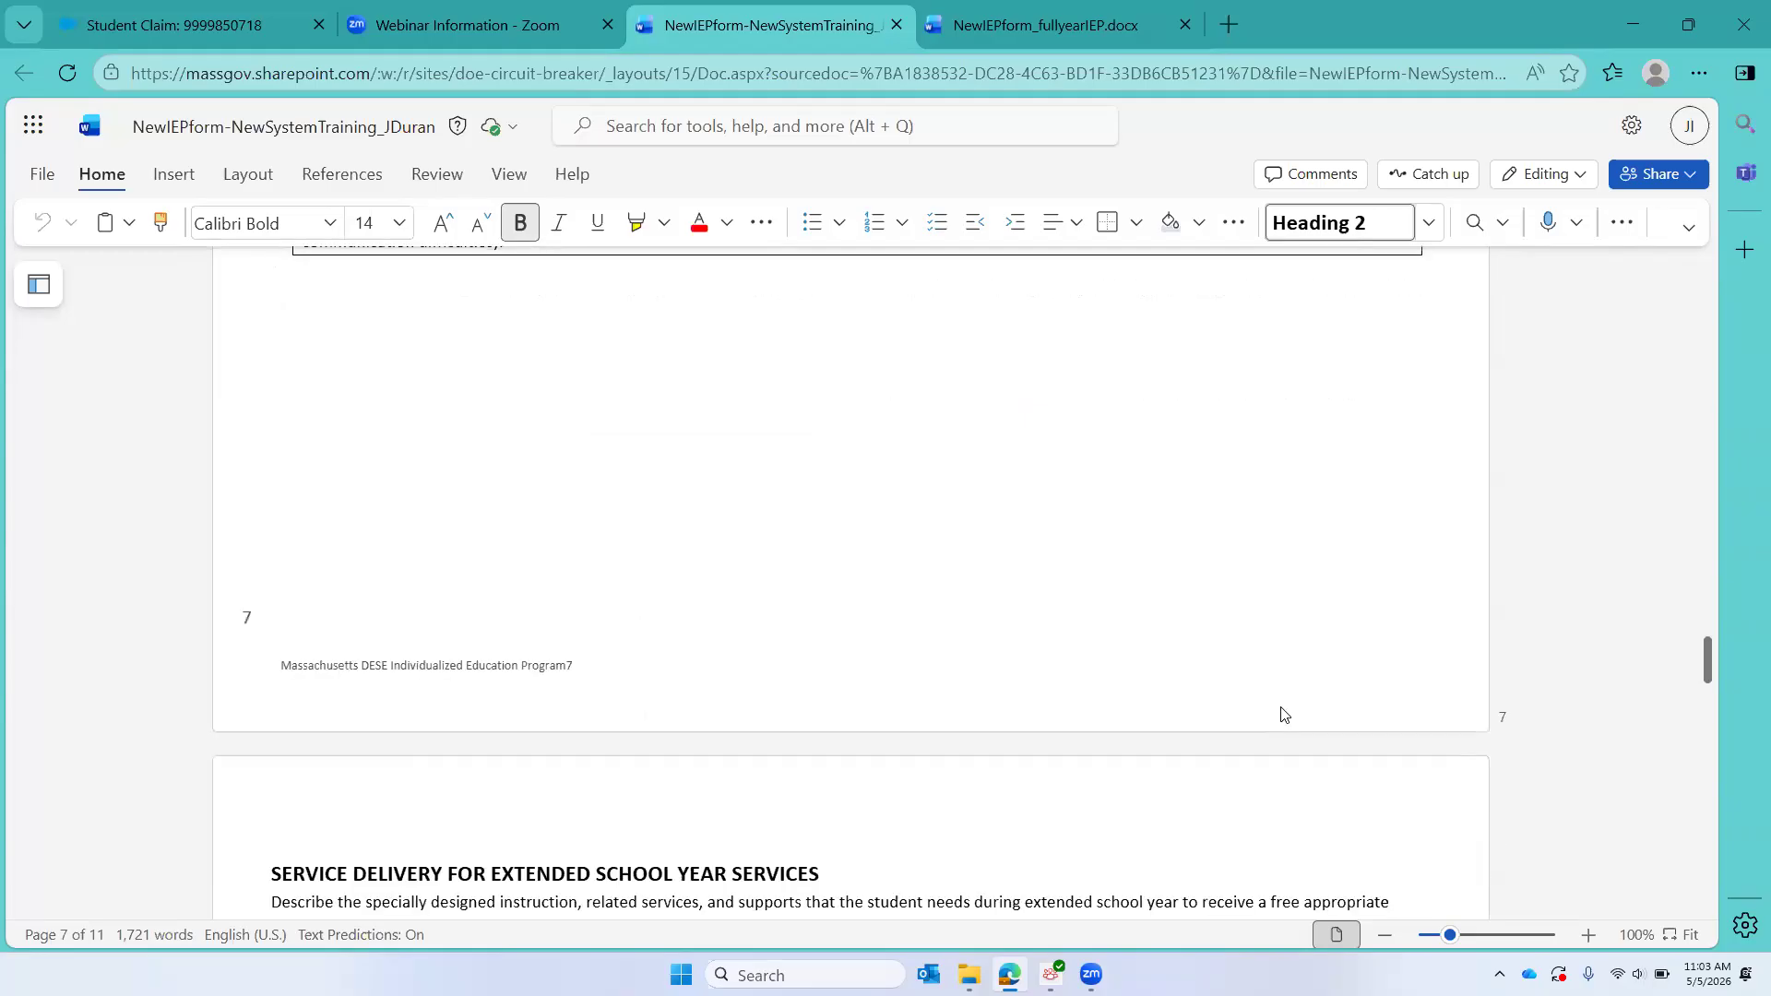
scroll(1284, 713, down, 20)
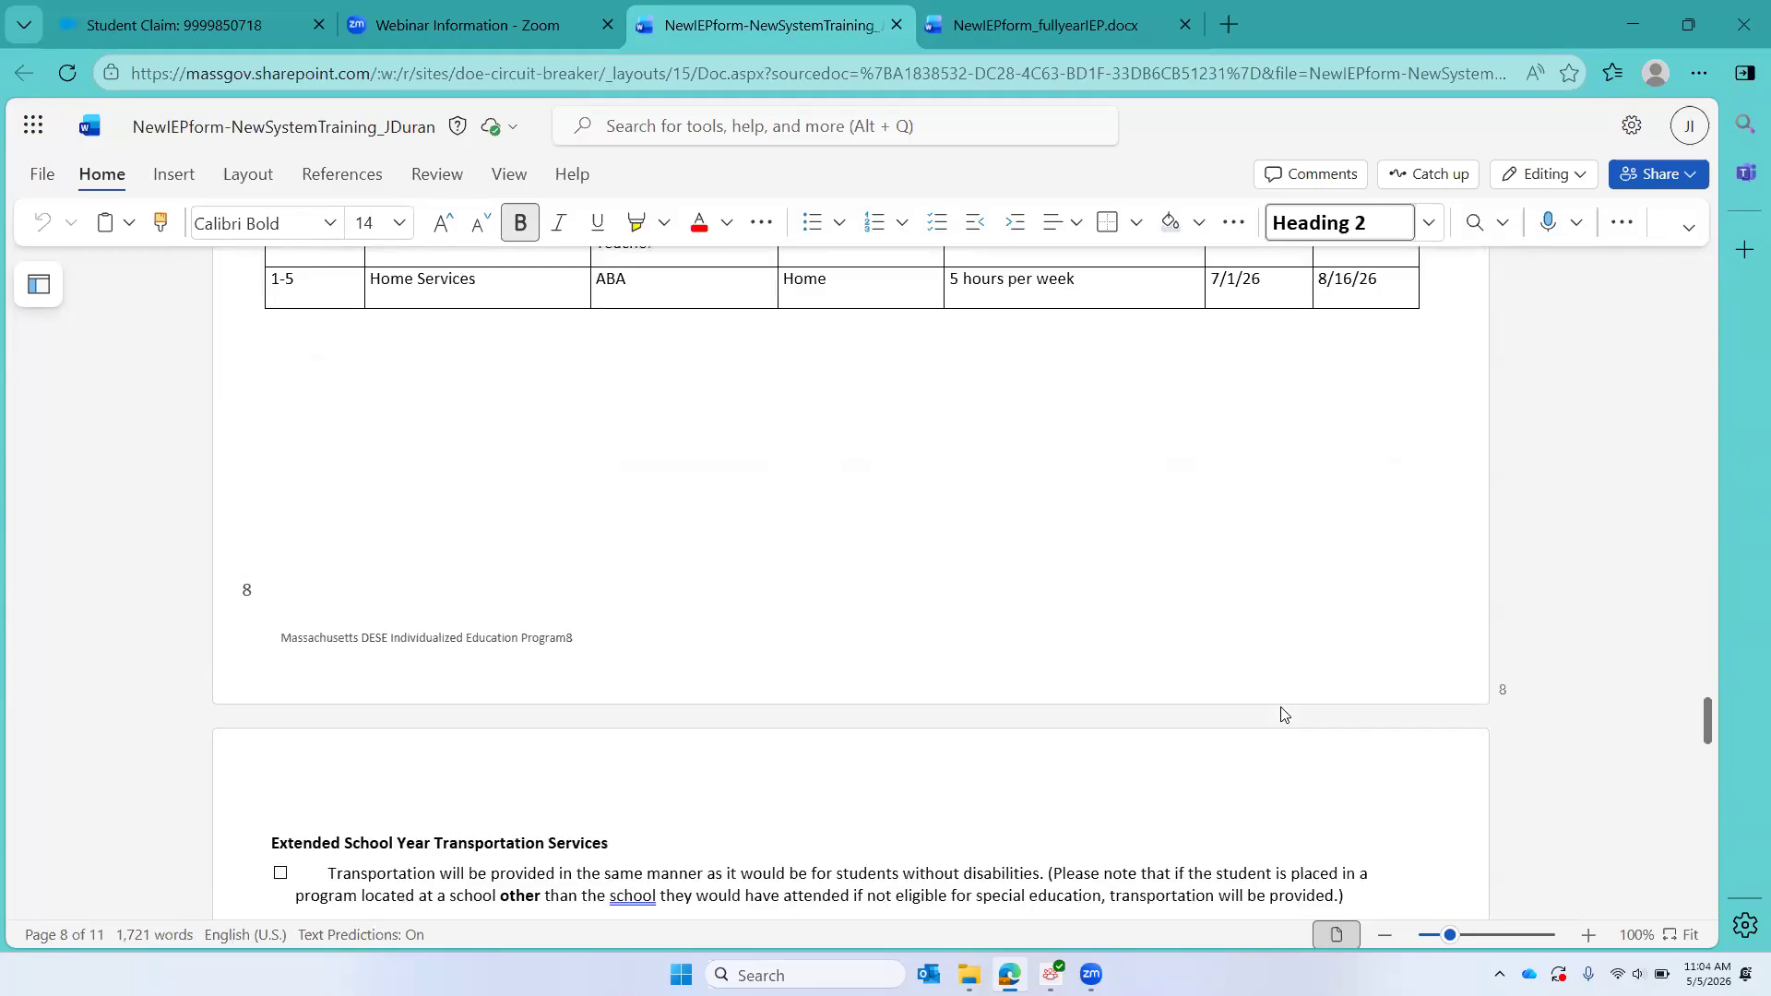
scroll(1284, 714, down, 16)
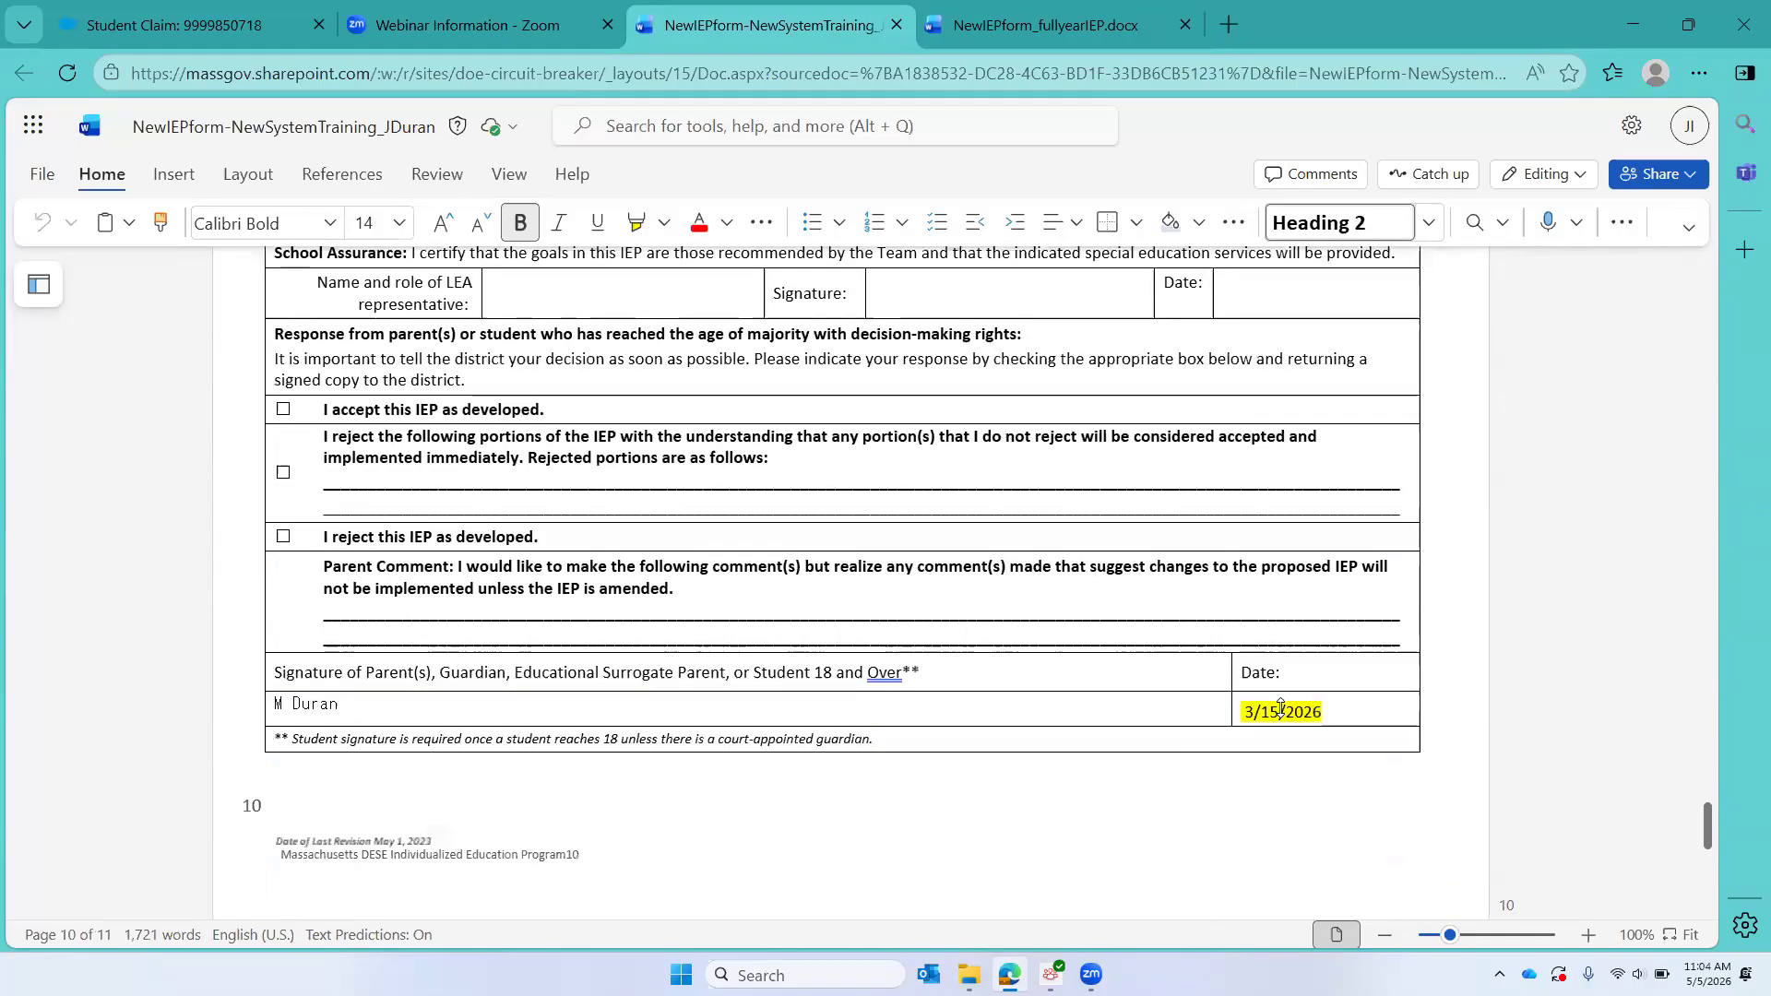
scroll(1280, 707, down, 1)
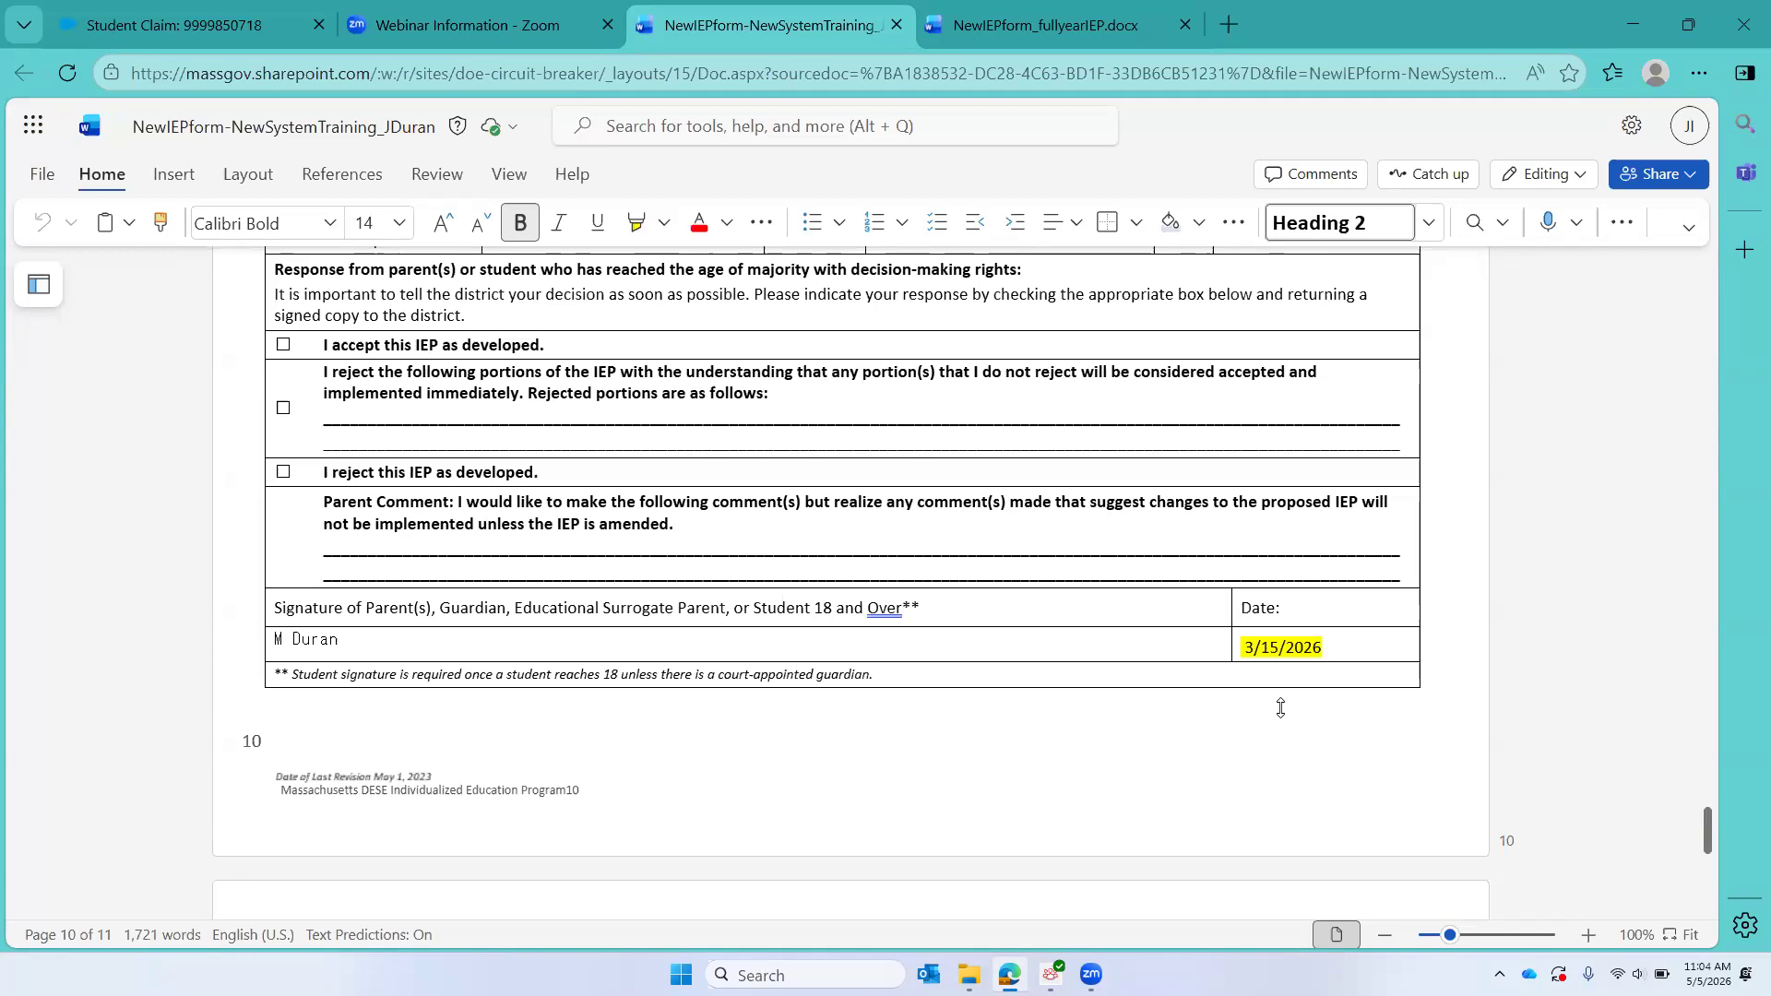
scroll(1280, 707, up, 20)
scroll(1280, 713, up, 20)
scroll(1282, 714, down, 1)
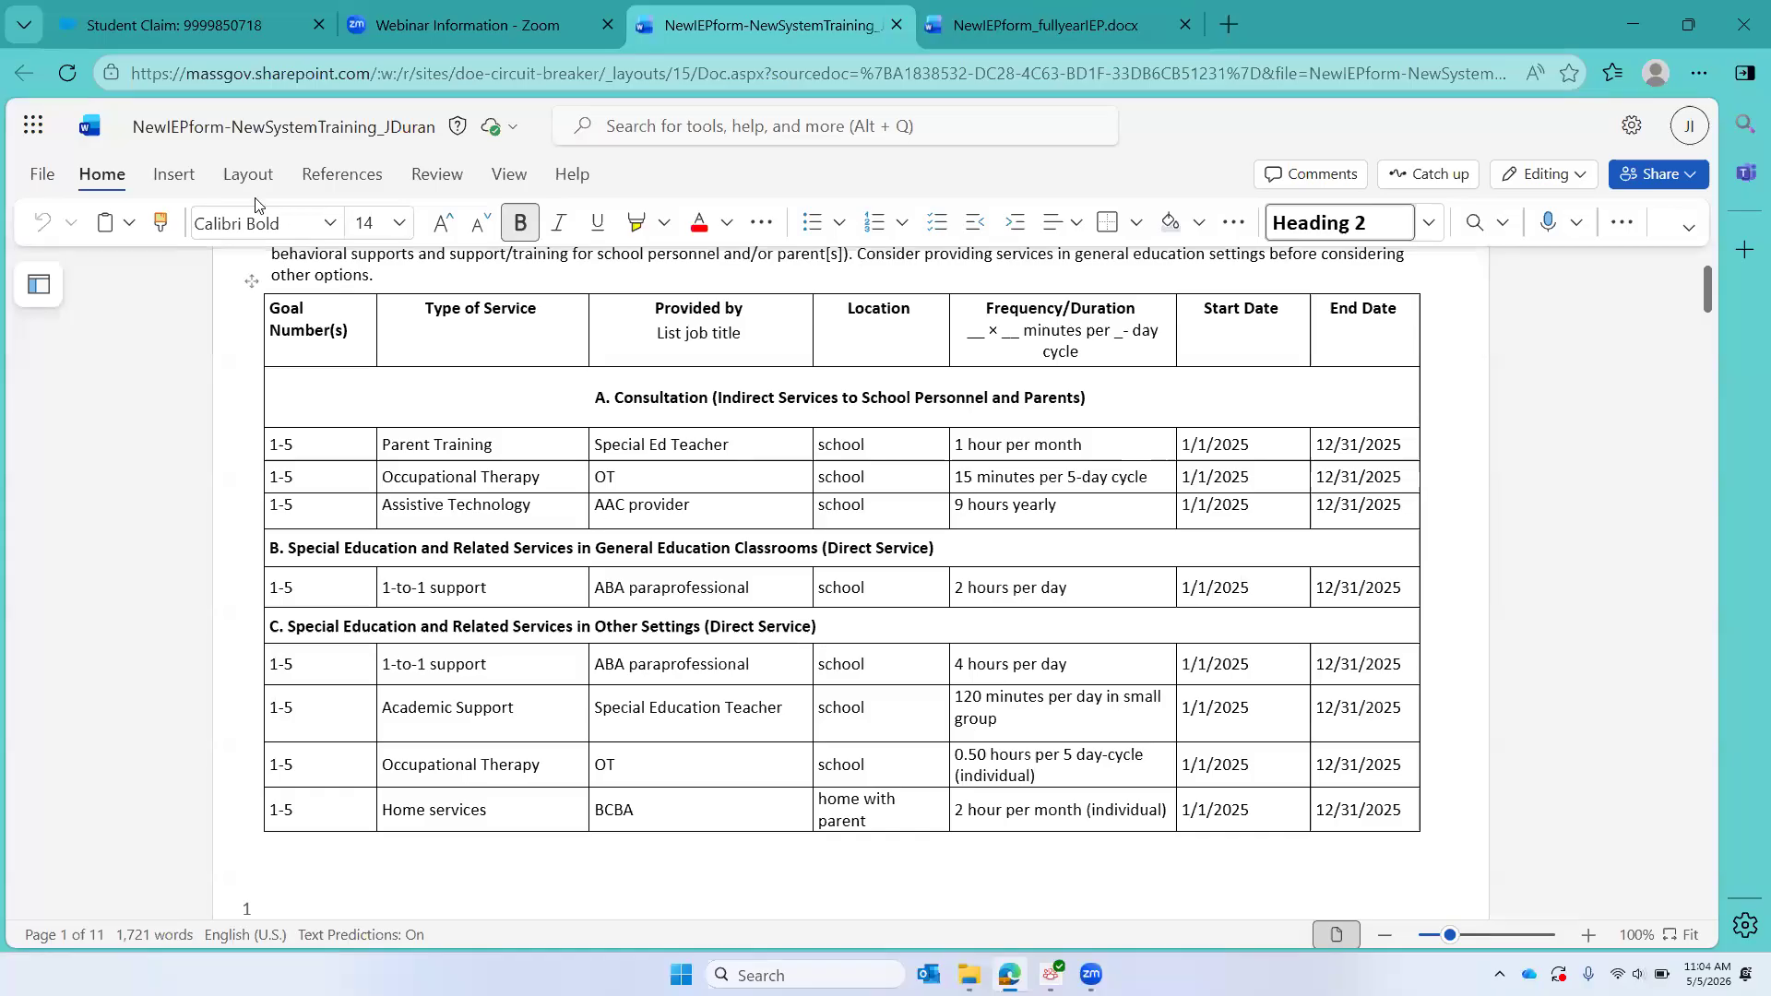
Step: Switch to the student claim in CHAMP and start adding a placement of type In-District
click(107, 28)
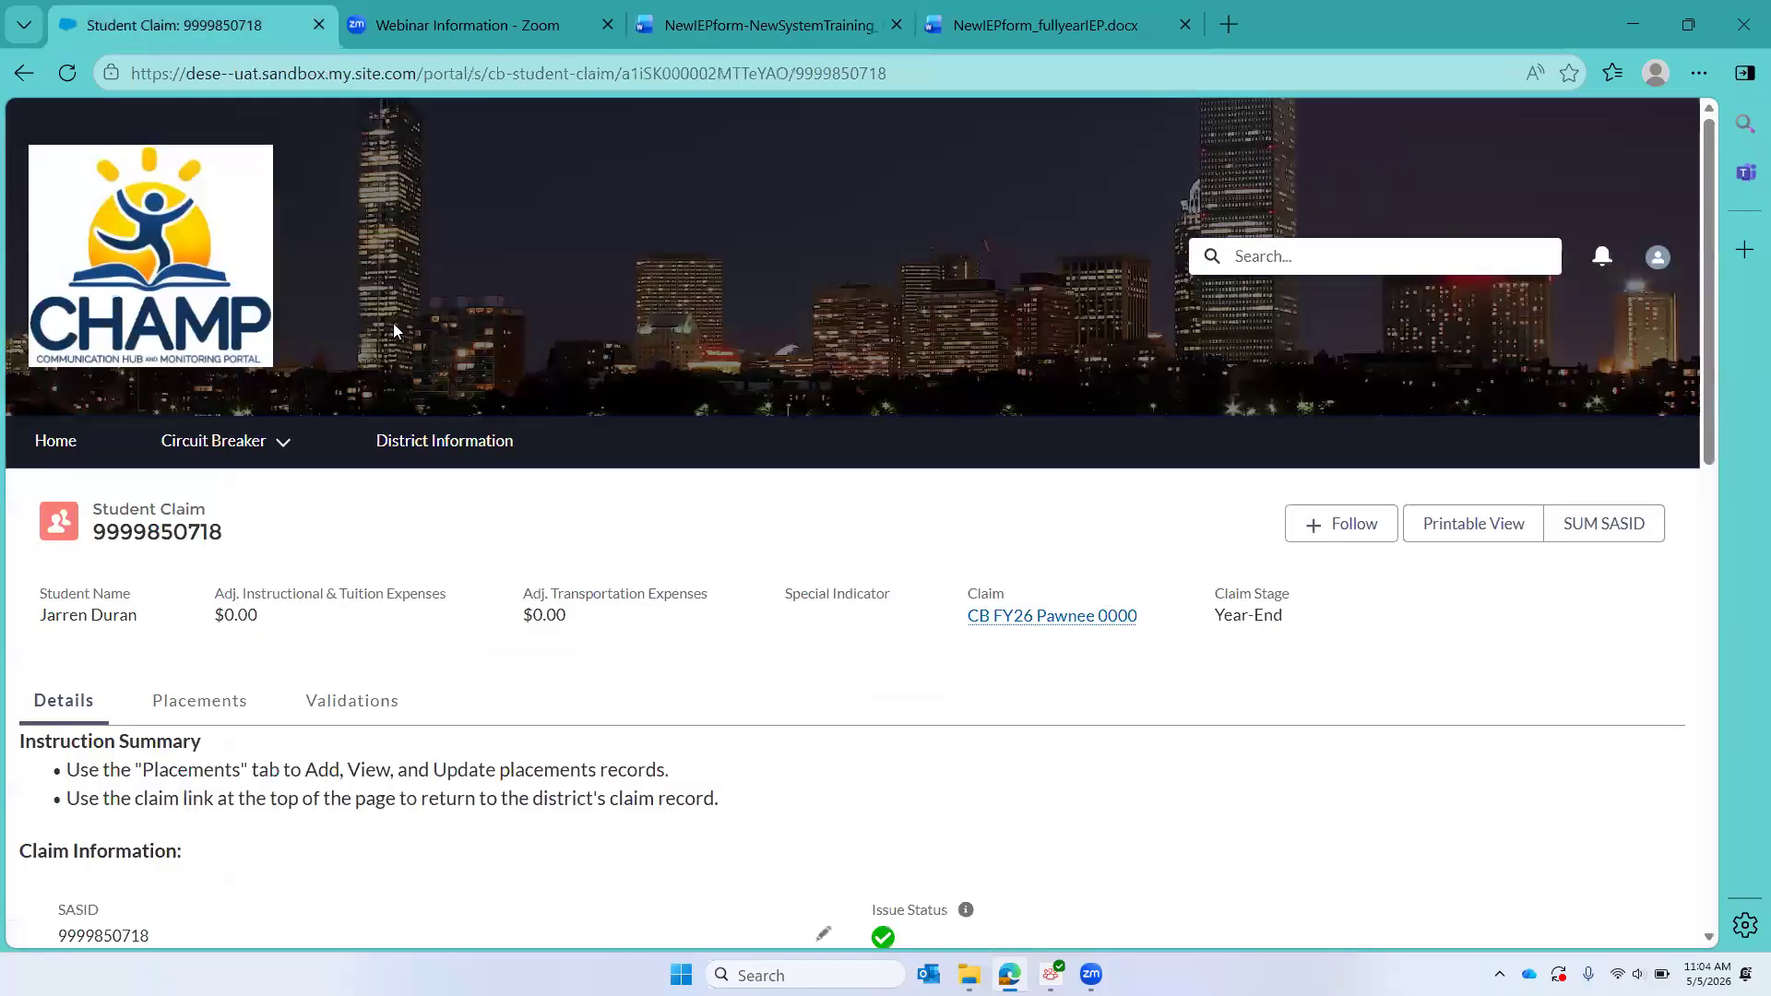
scroll(856, 535, down, 3)
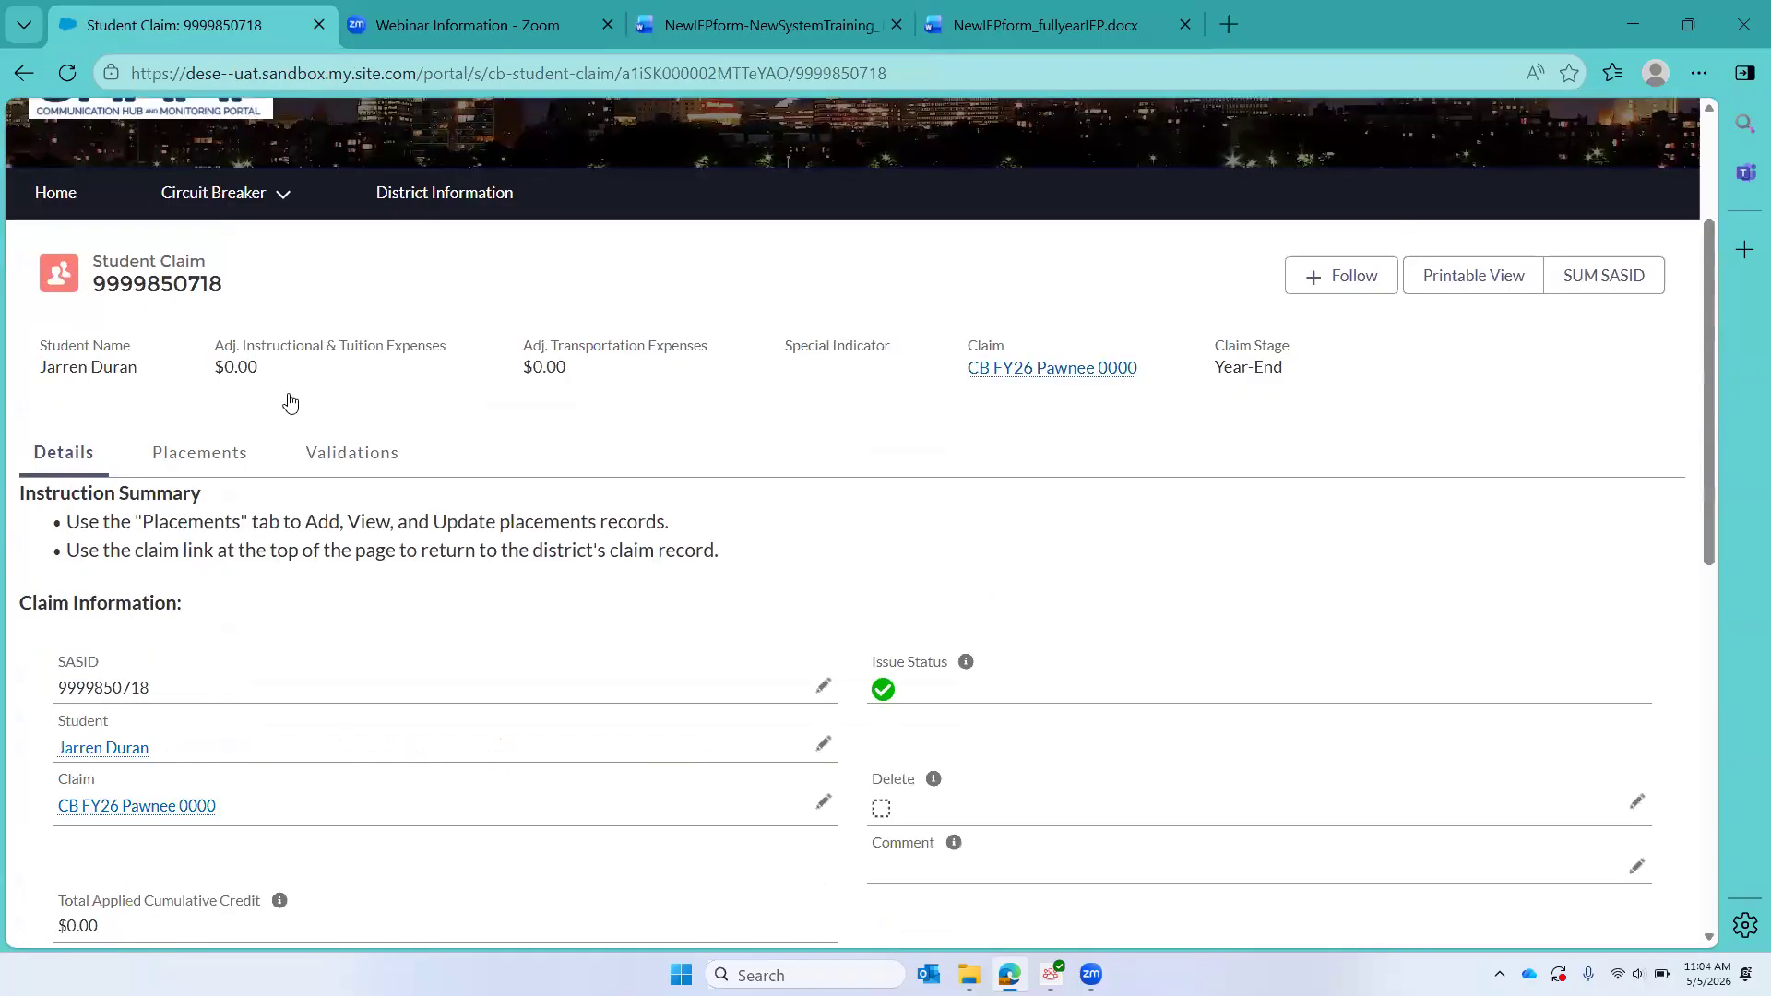
click(184, 453)
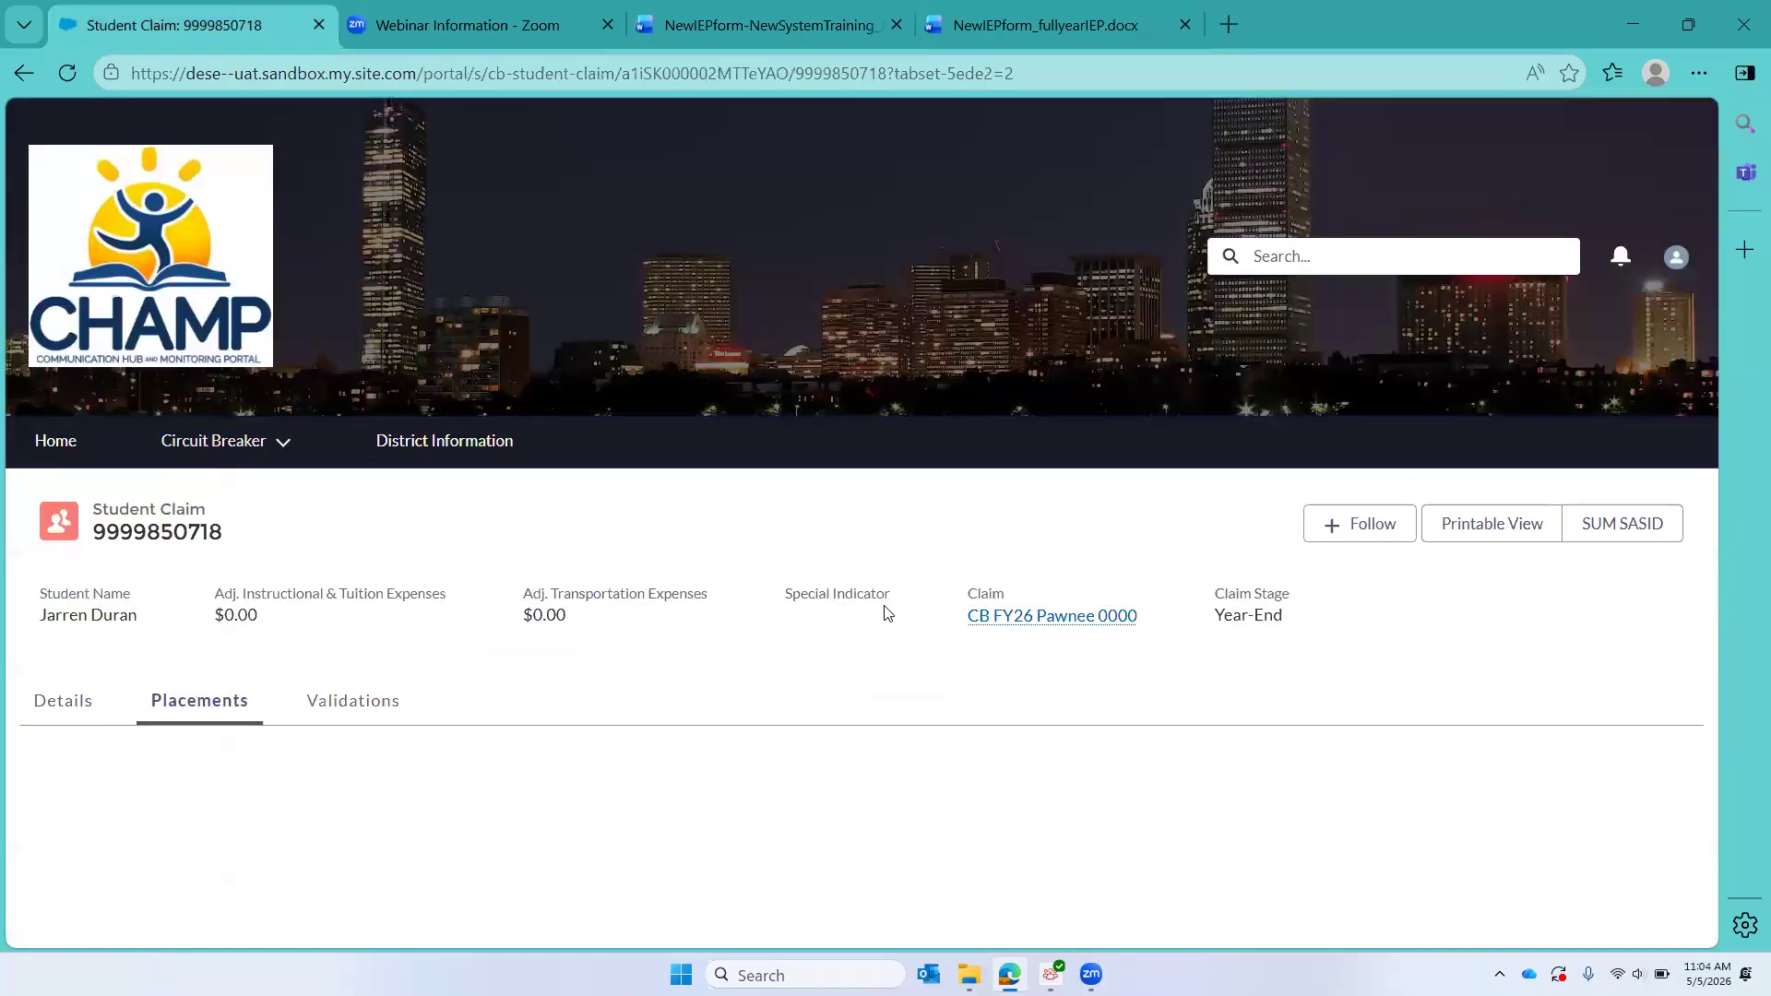
scroll(884, 613, down, 3)
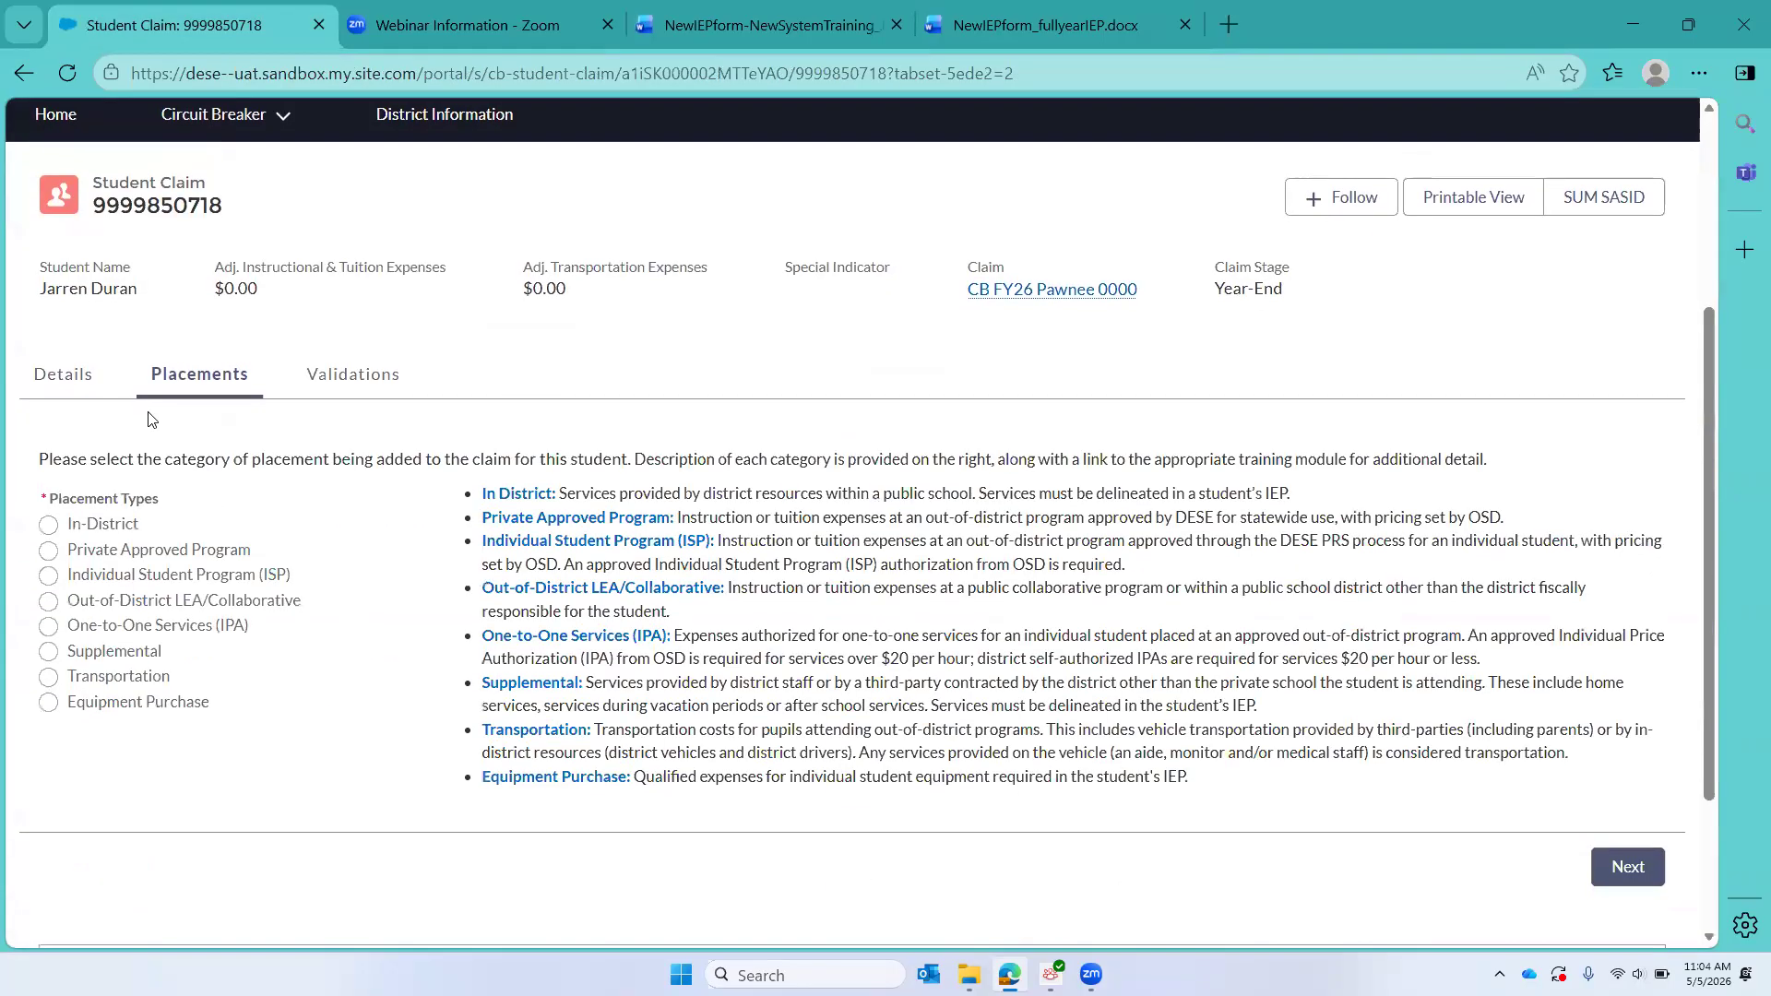
click(48, 525)
scroll(738, 591, down, 1)
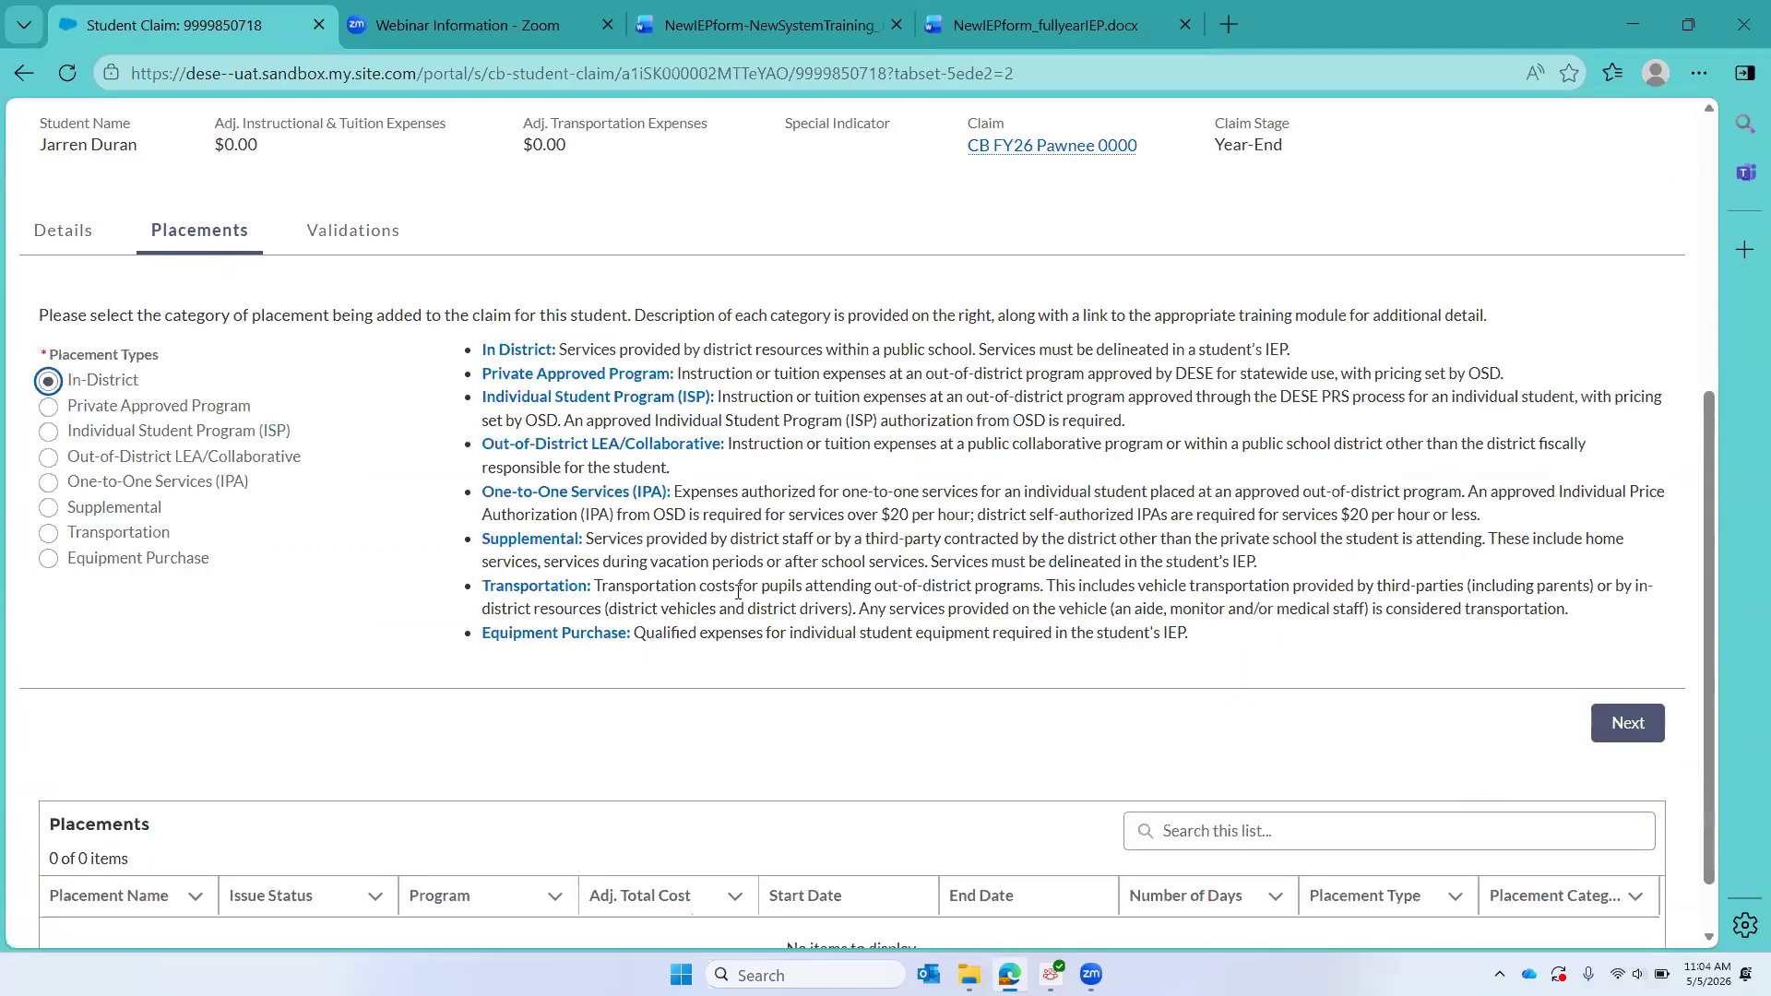
scroll(738, 591, down, 1)
click(1613, 665)
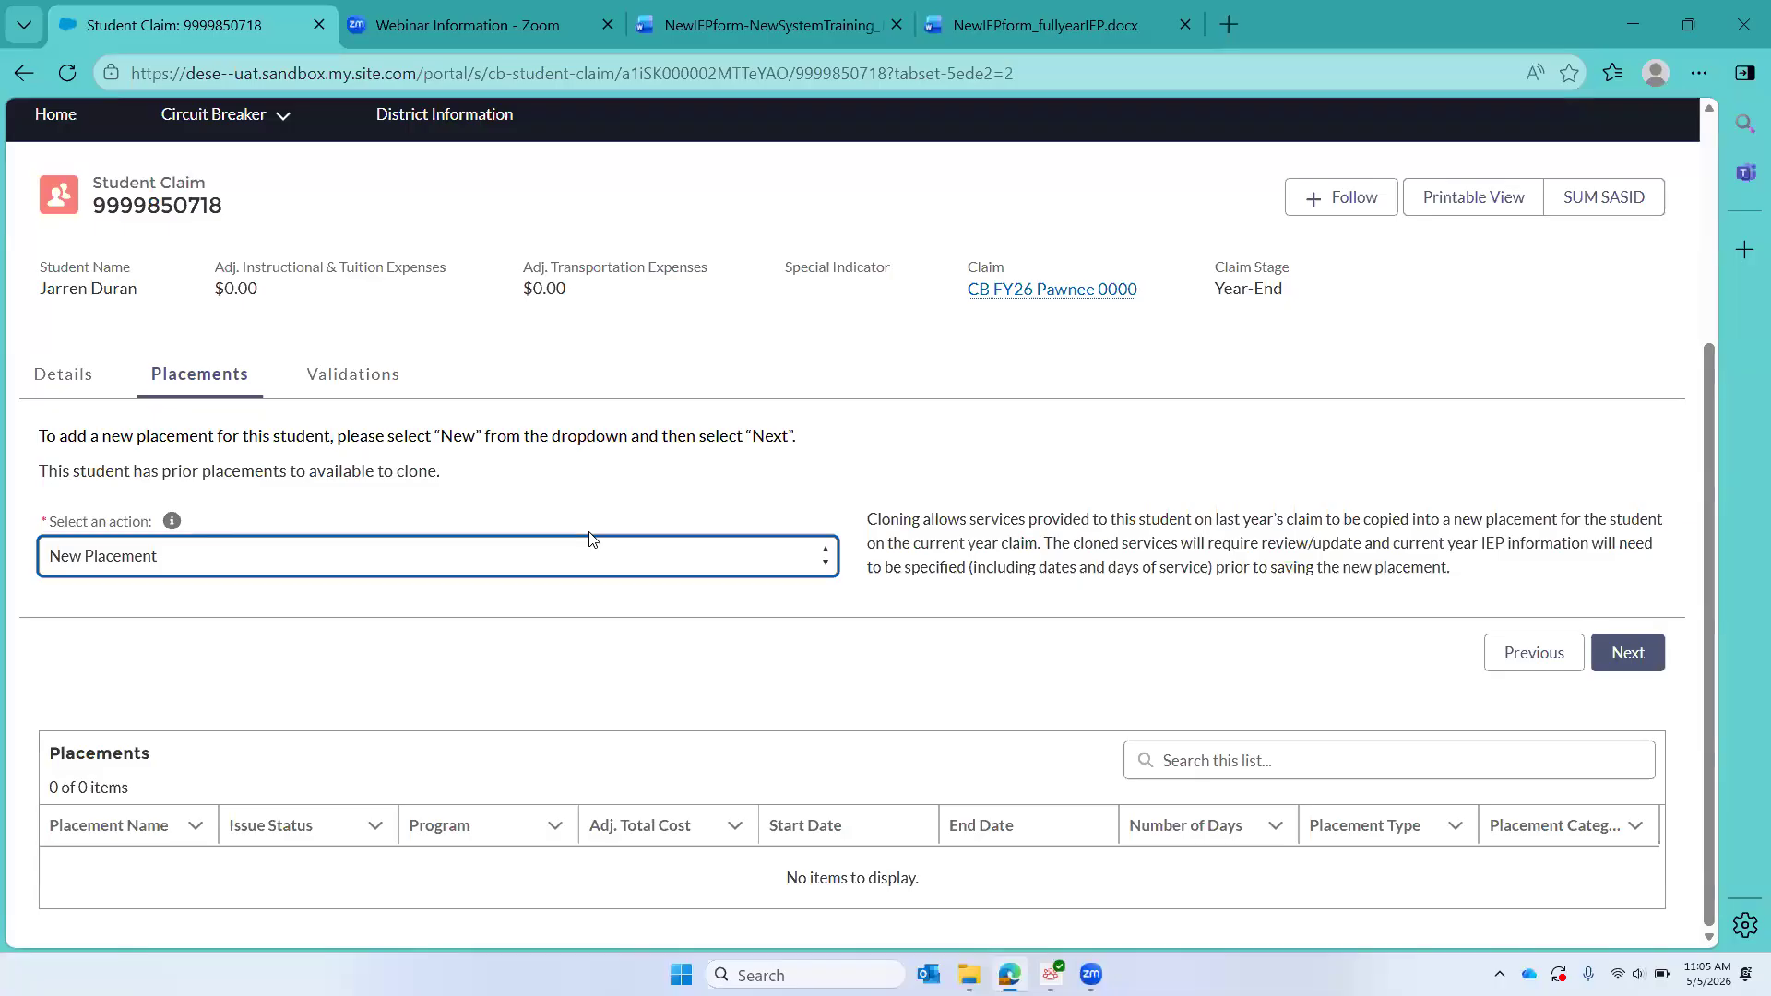
Step: Choose Clone Placement and clone the student's prior In-District School Year placement dated Jan 1, 2025 to Jun 15, 2025
click(363, 555)
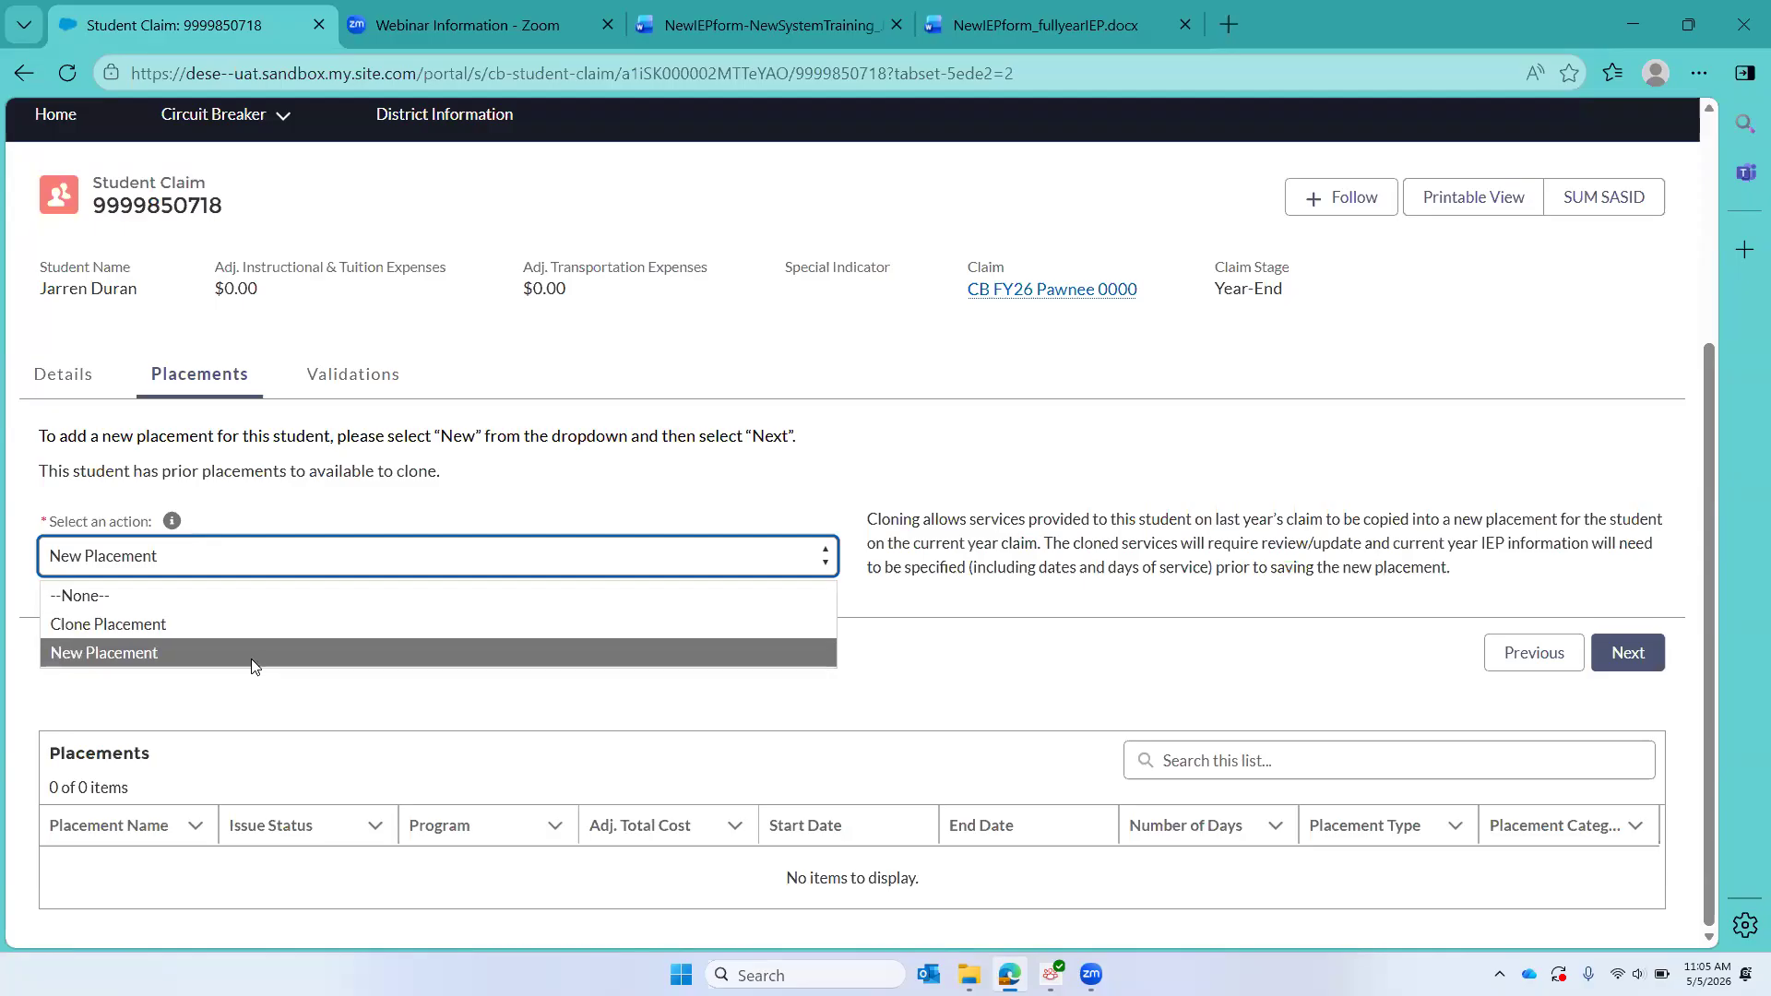
click(245, 633)
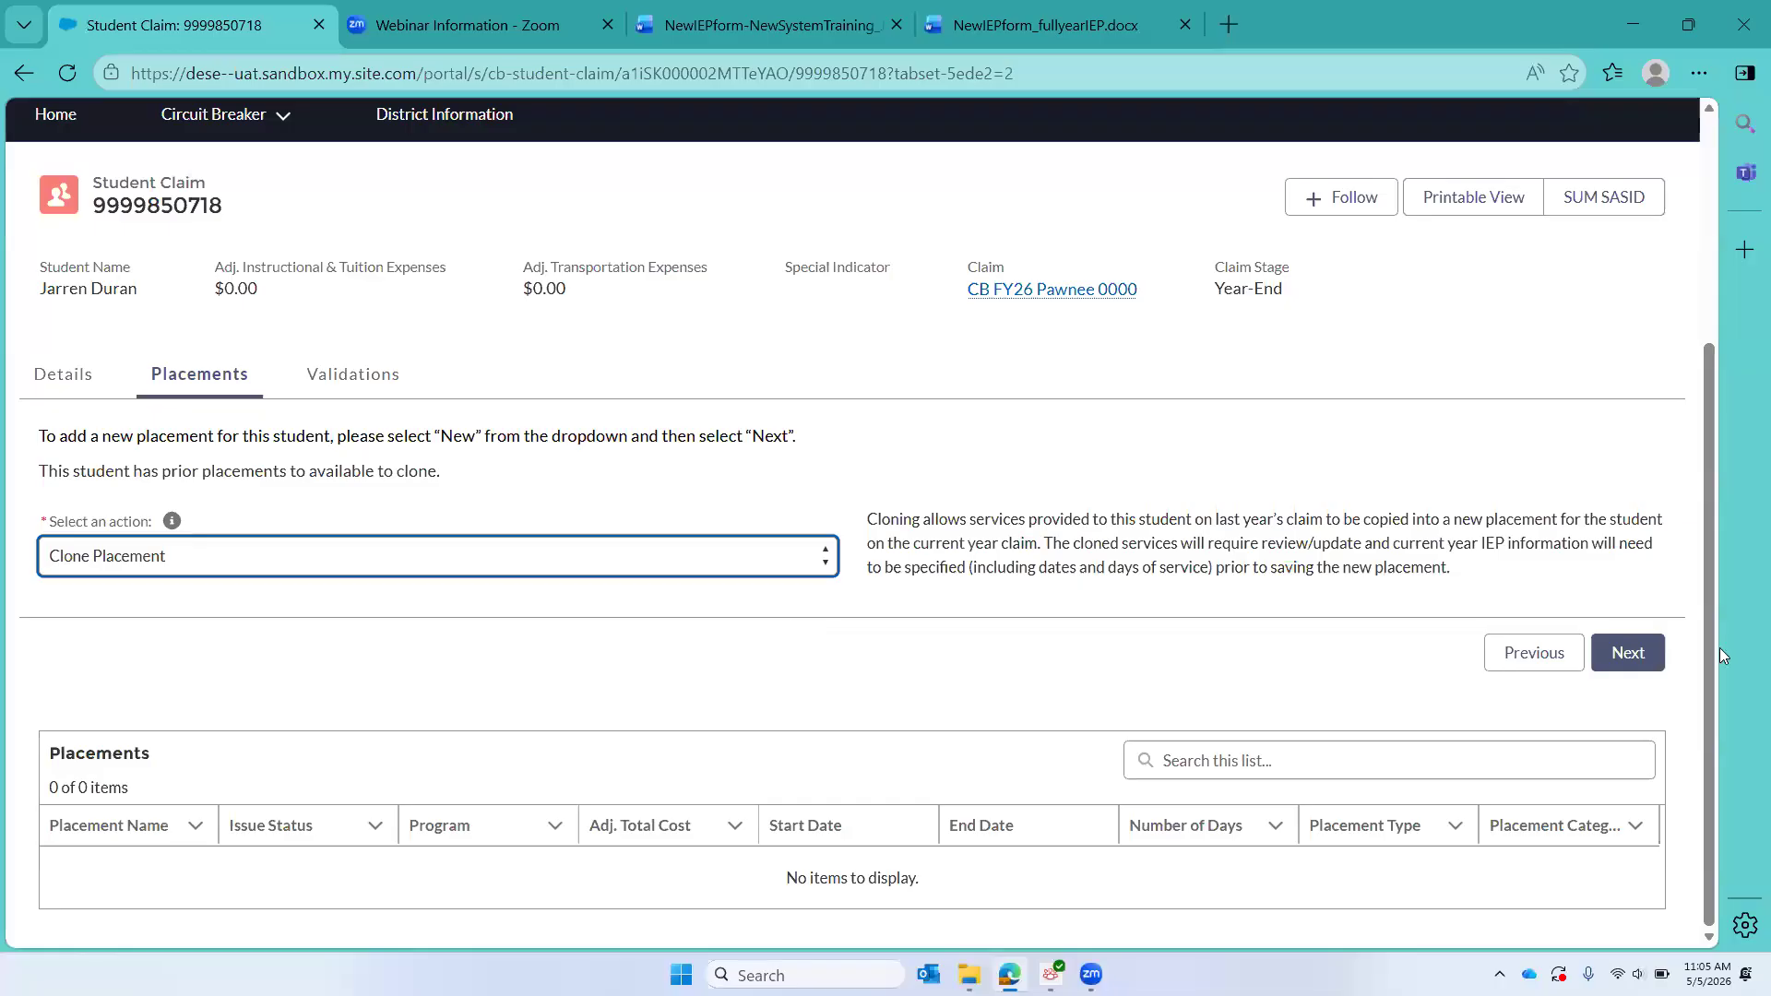
click(1637, 657)
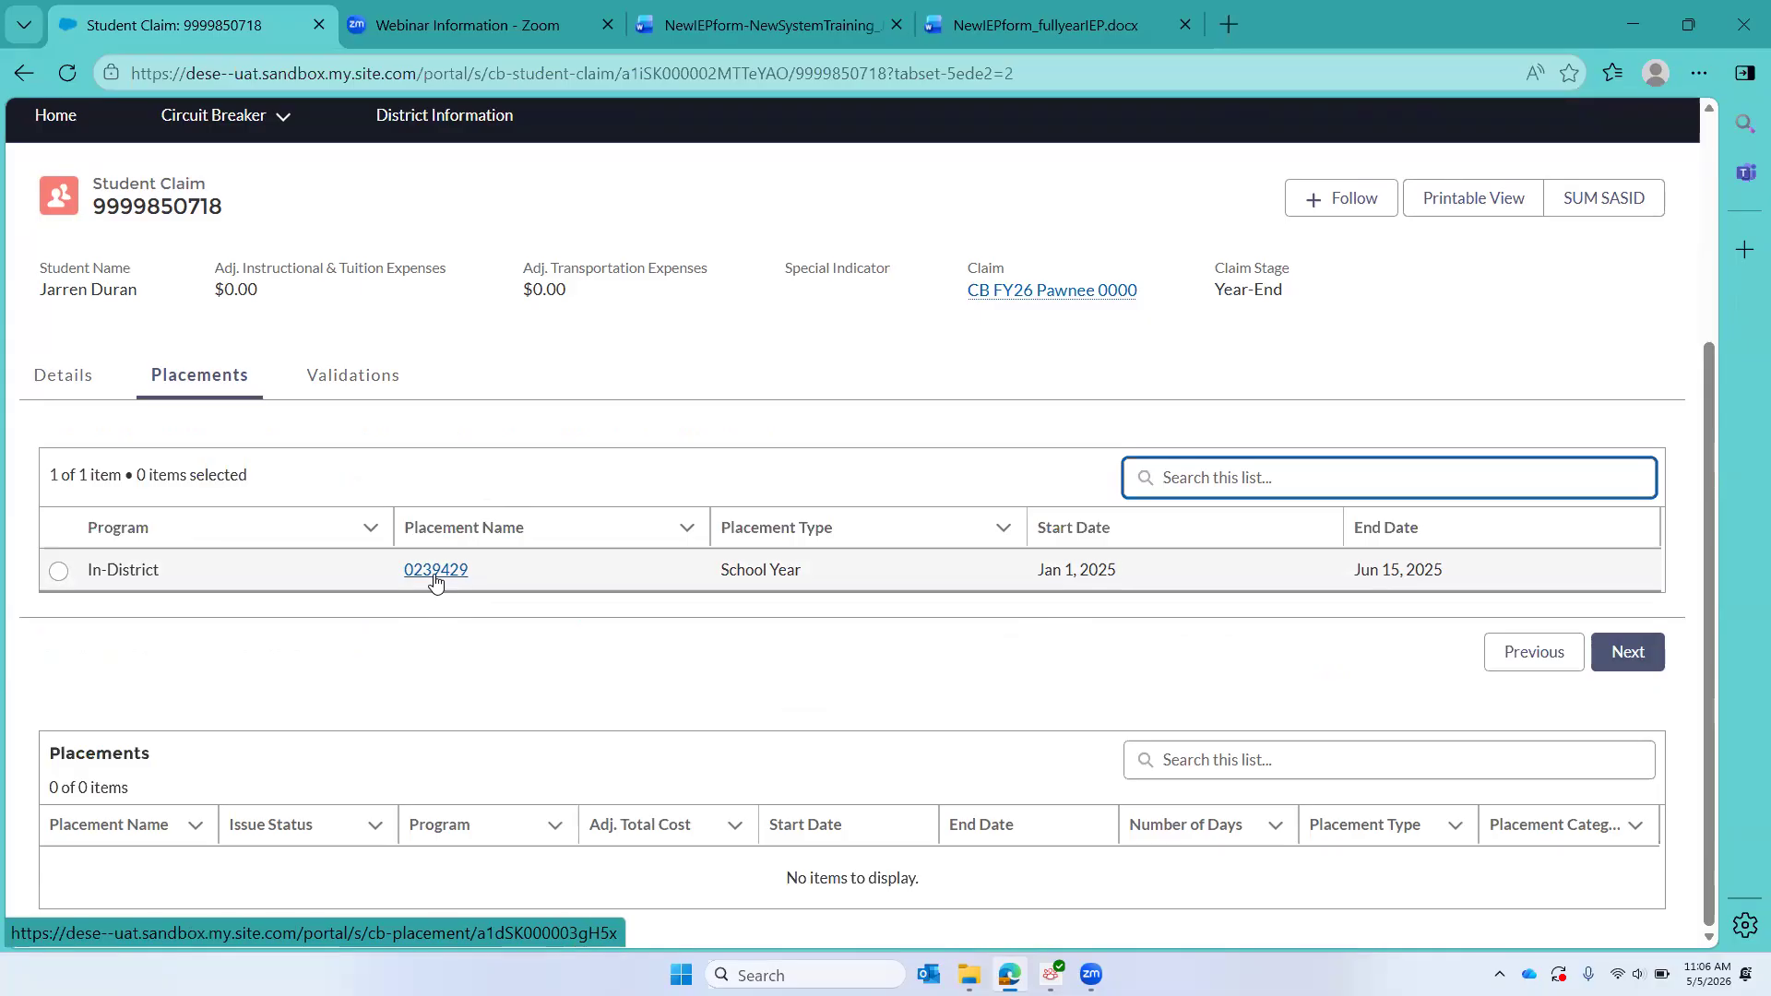
click(58, 571)
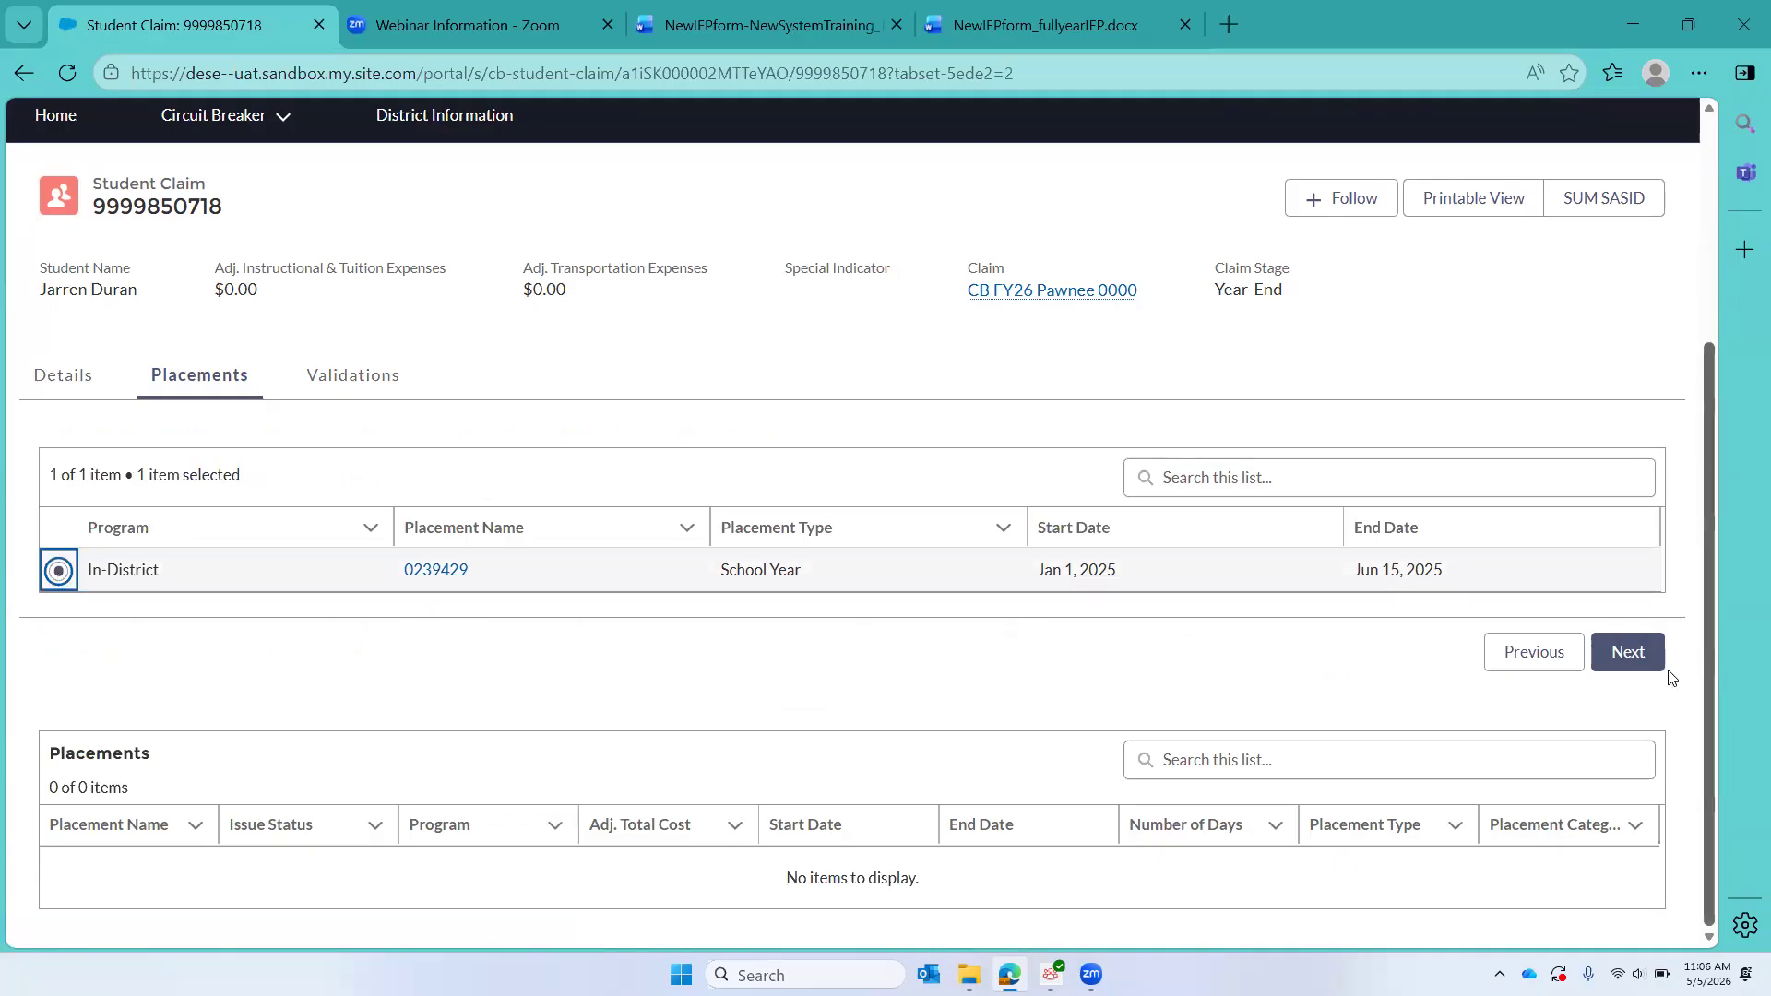
click(1640, 656)
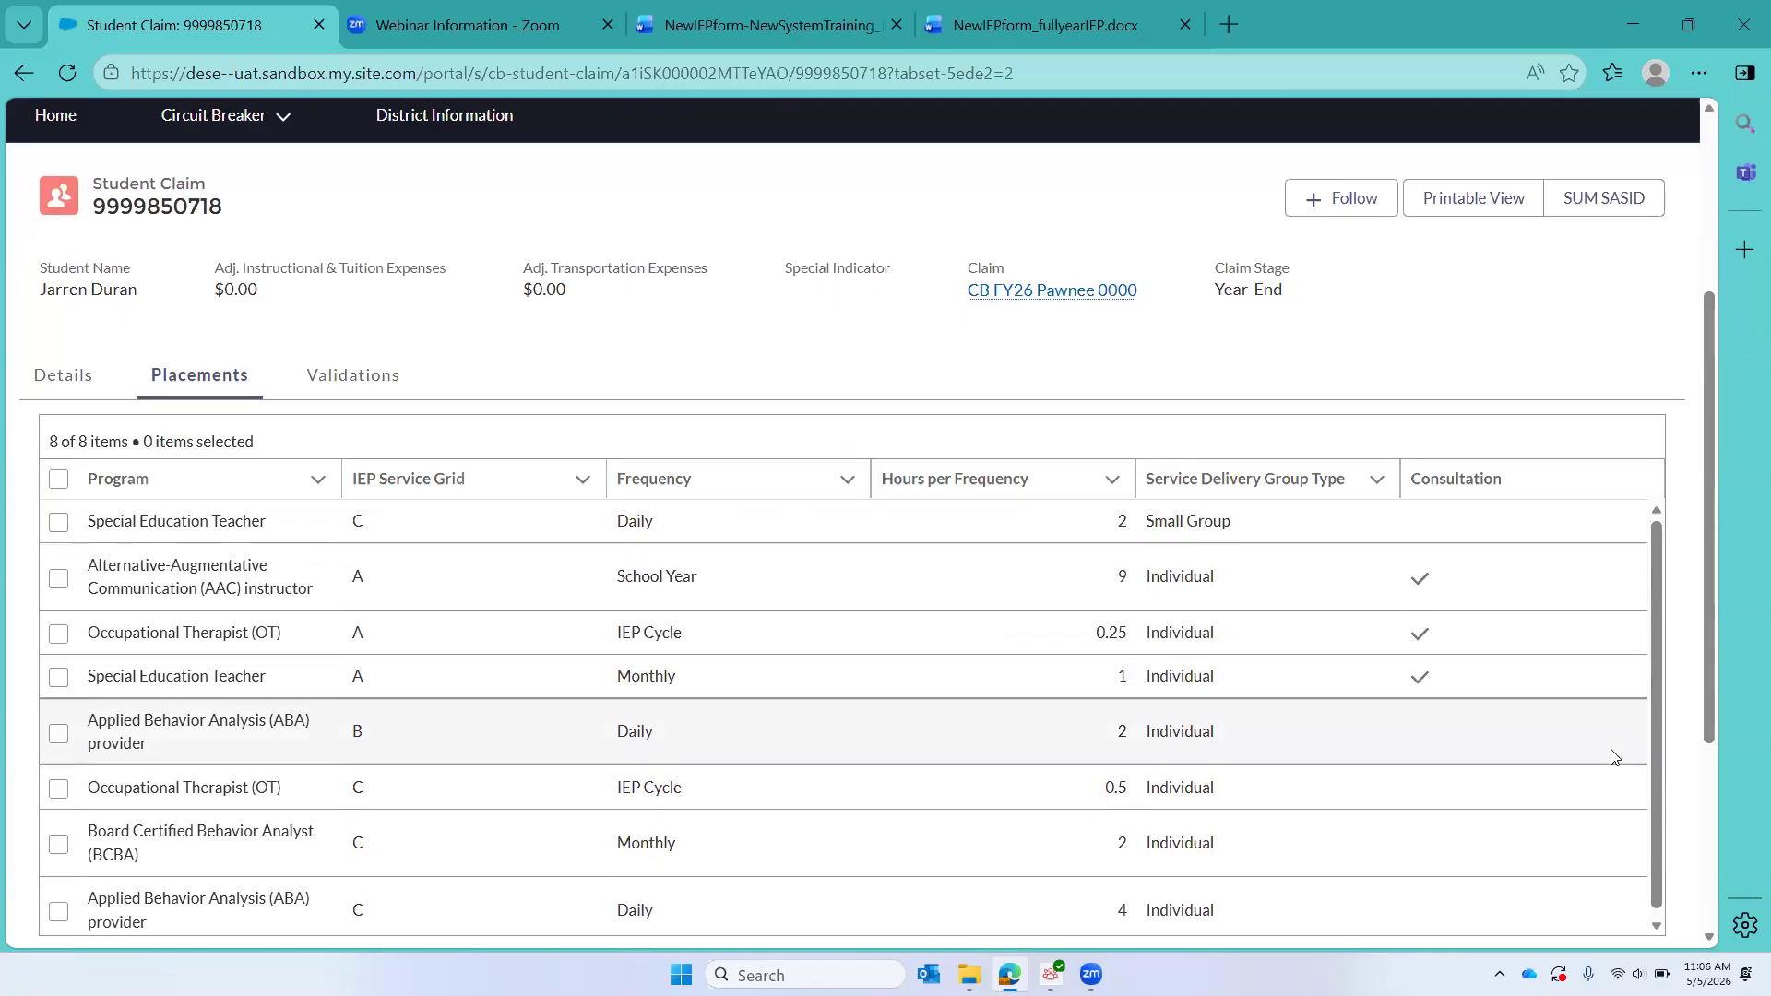
Step: Compare the services available to clone with the first IEP's service delivery grid in the Word document
scroll(1614, 756, down, 1)
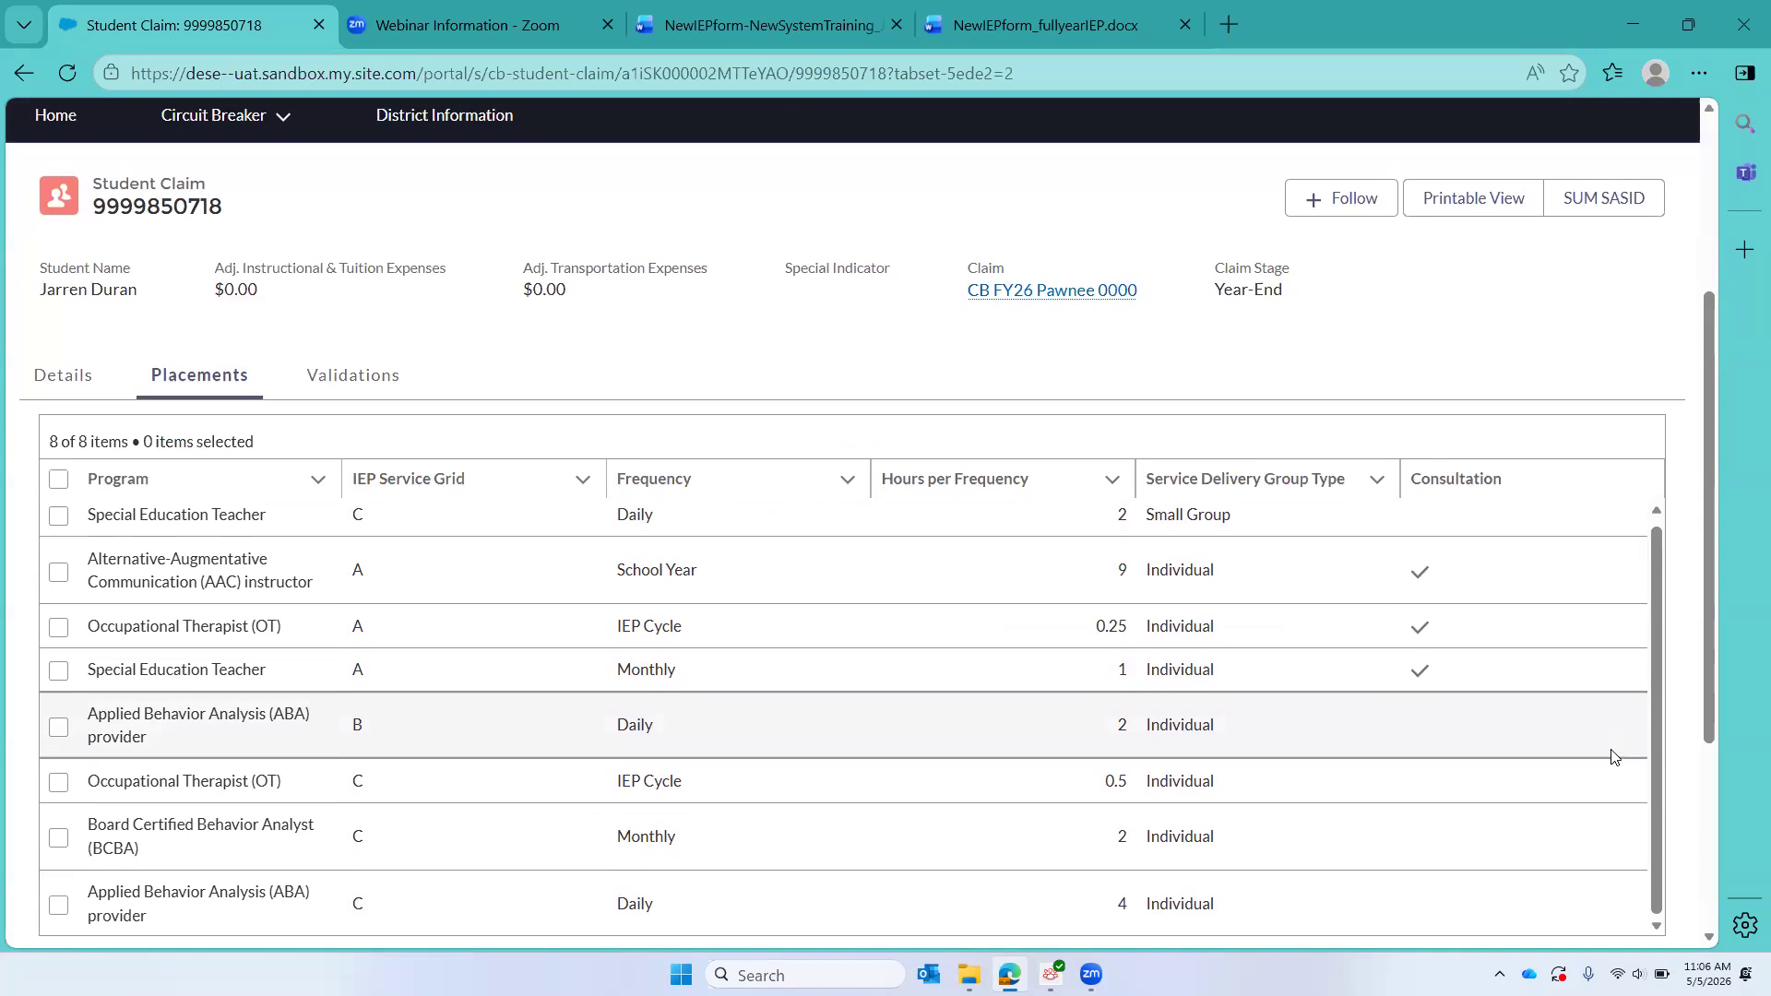
click(718, 23)
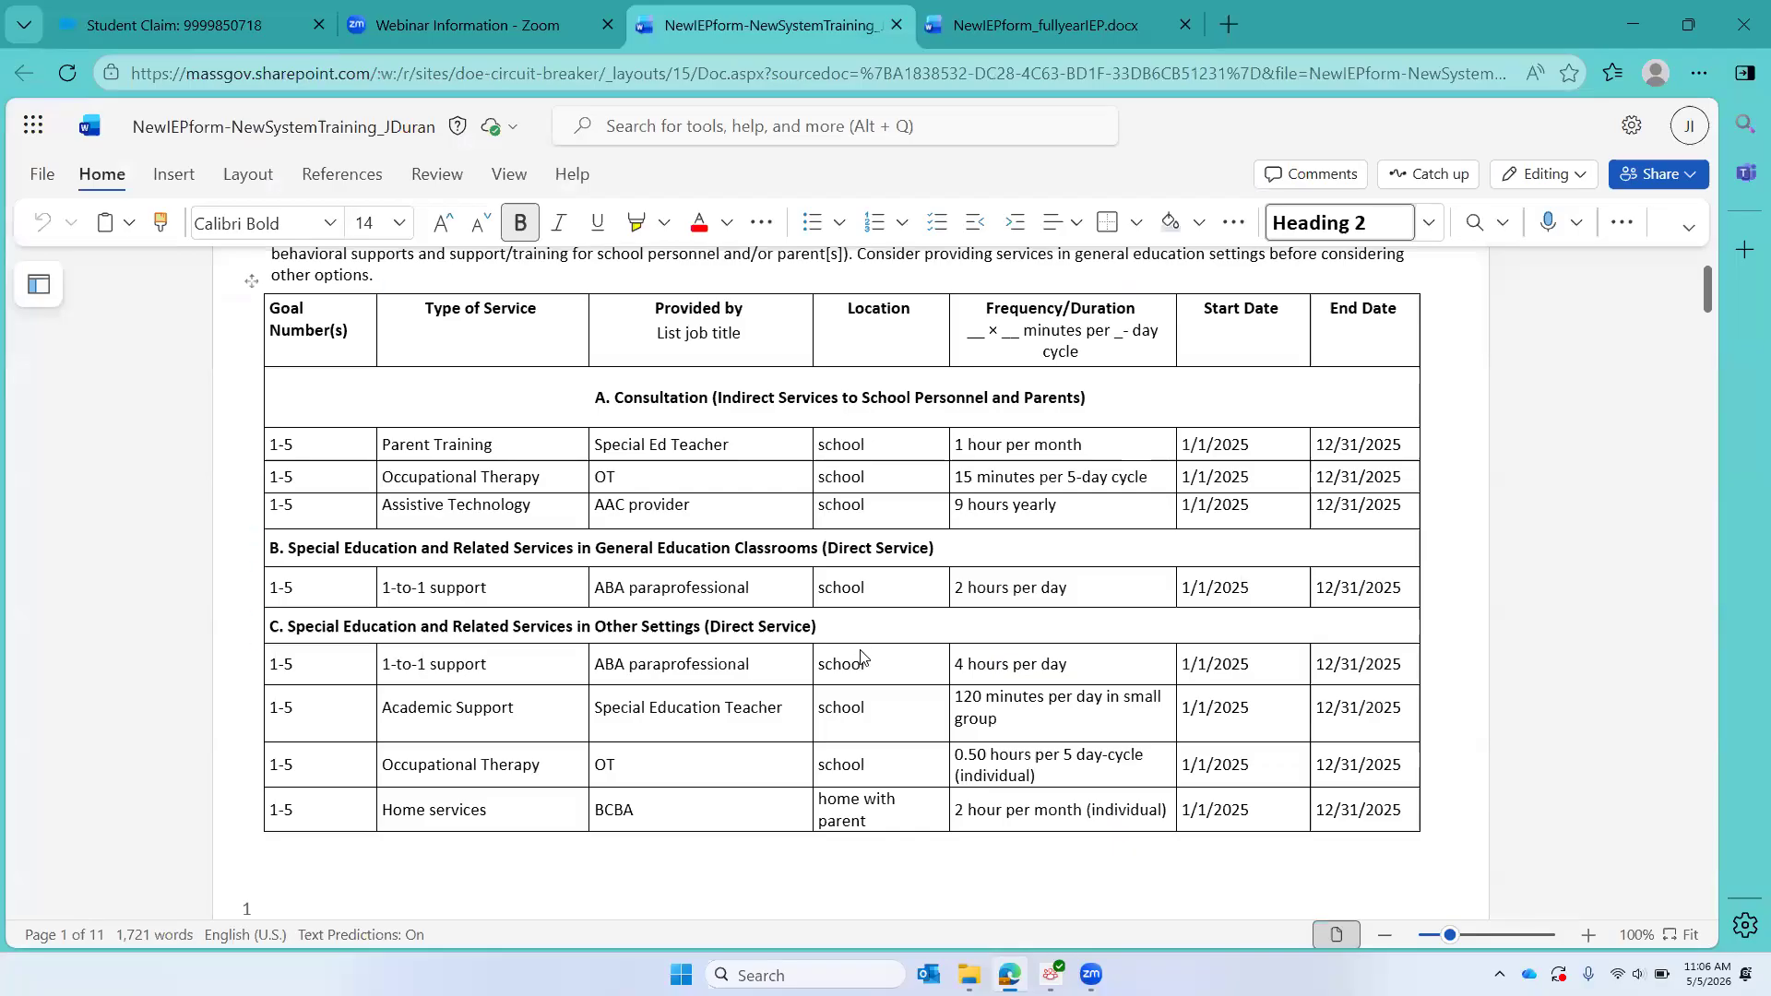
scroll(860, 657, down, 2)
scroll(860, 656, up, 1)
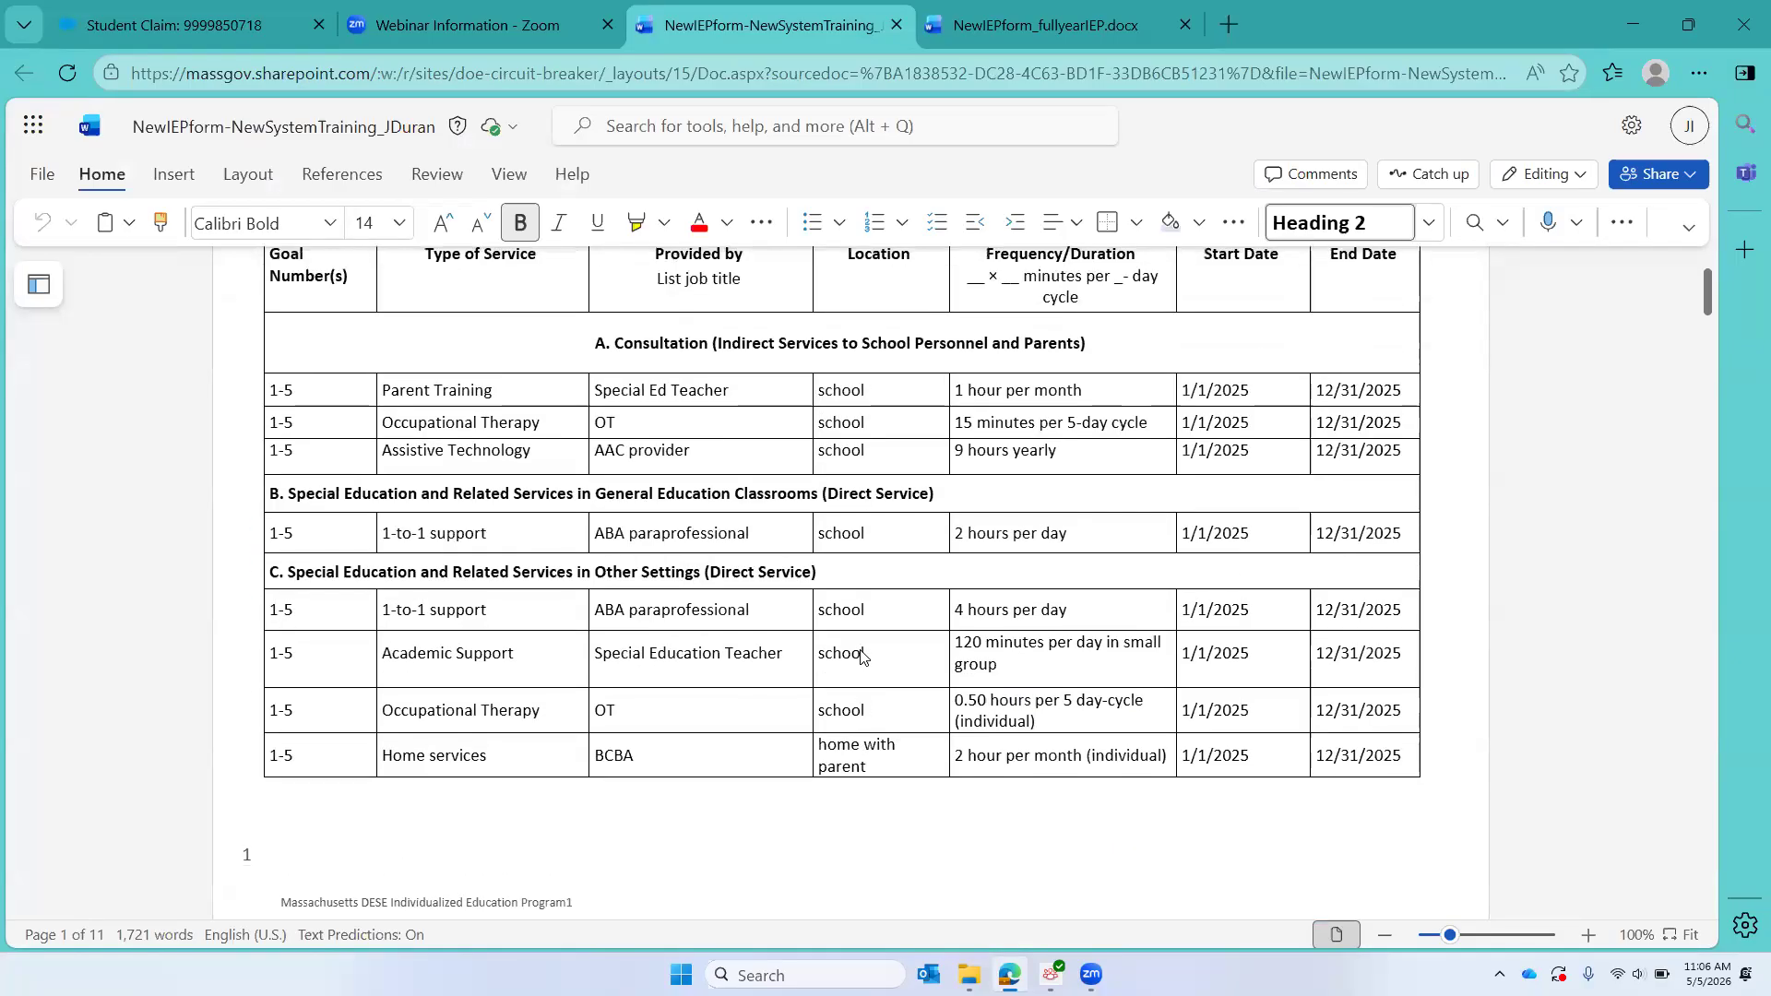
Step: Return to CHAMP, select all listed services for cloning and proceed to the In District / Supplemental Details form
click(106, 25)
click(57, 480)
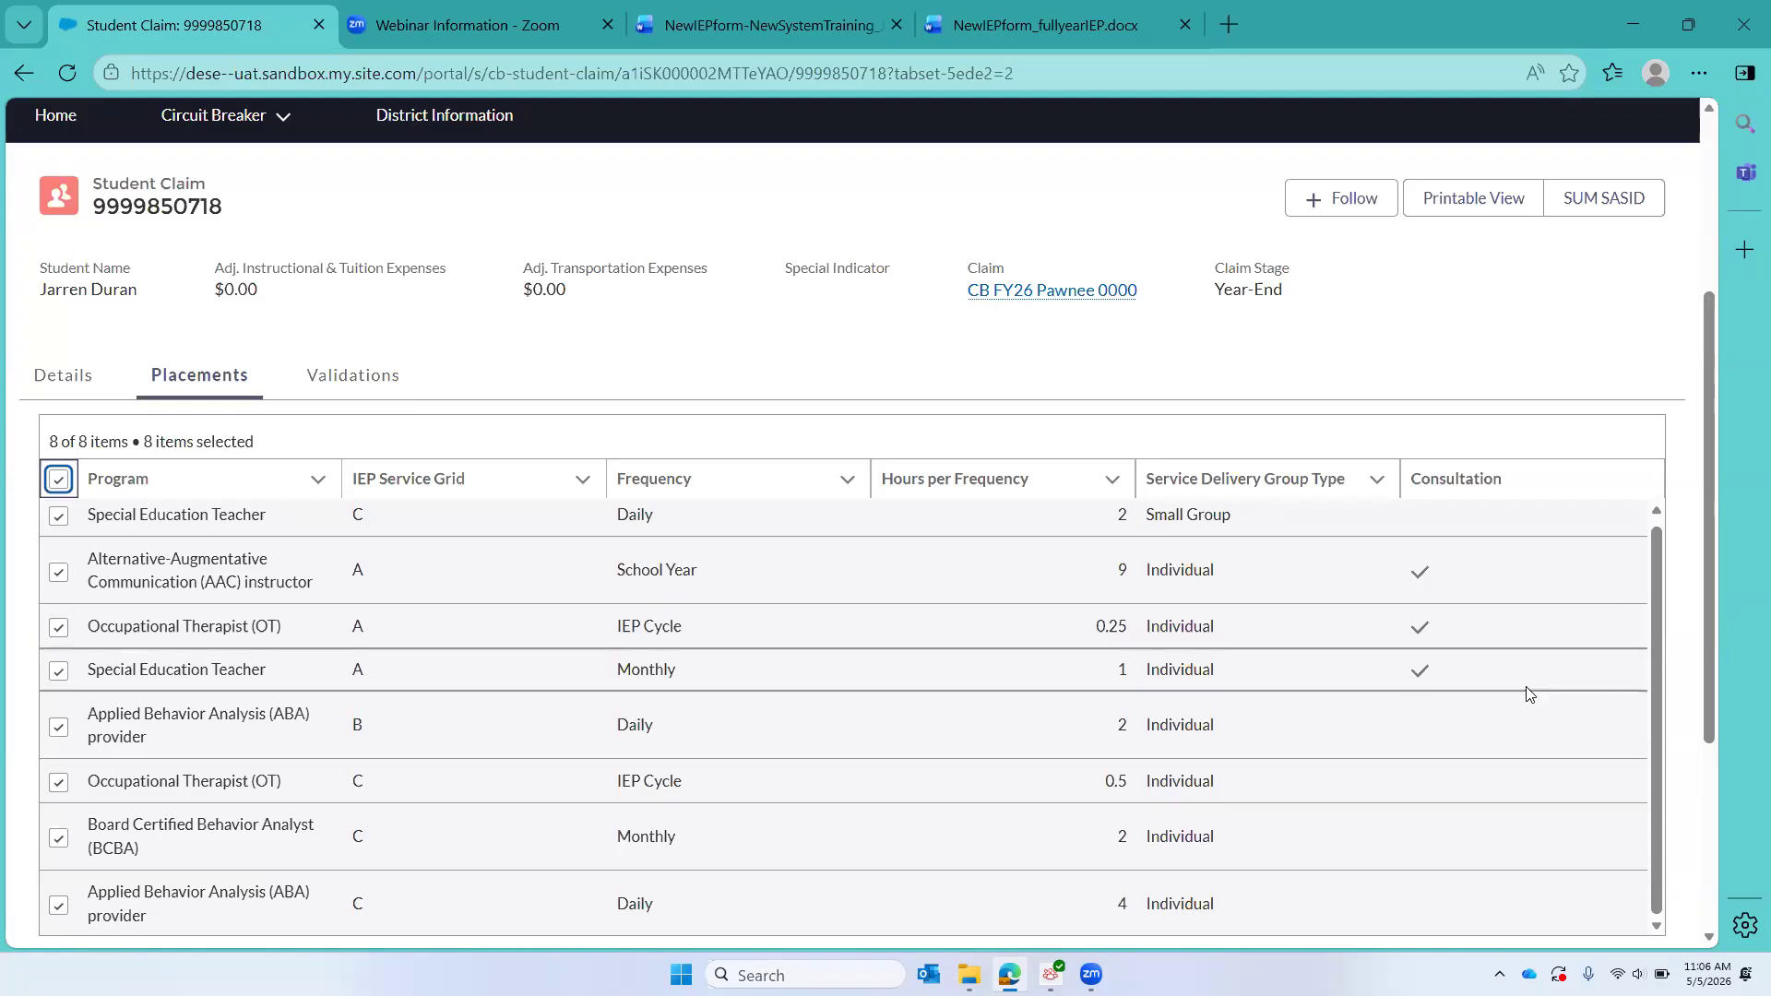
scroll(1702, 734, down, 3)
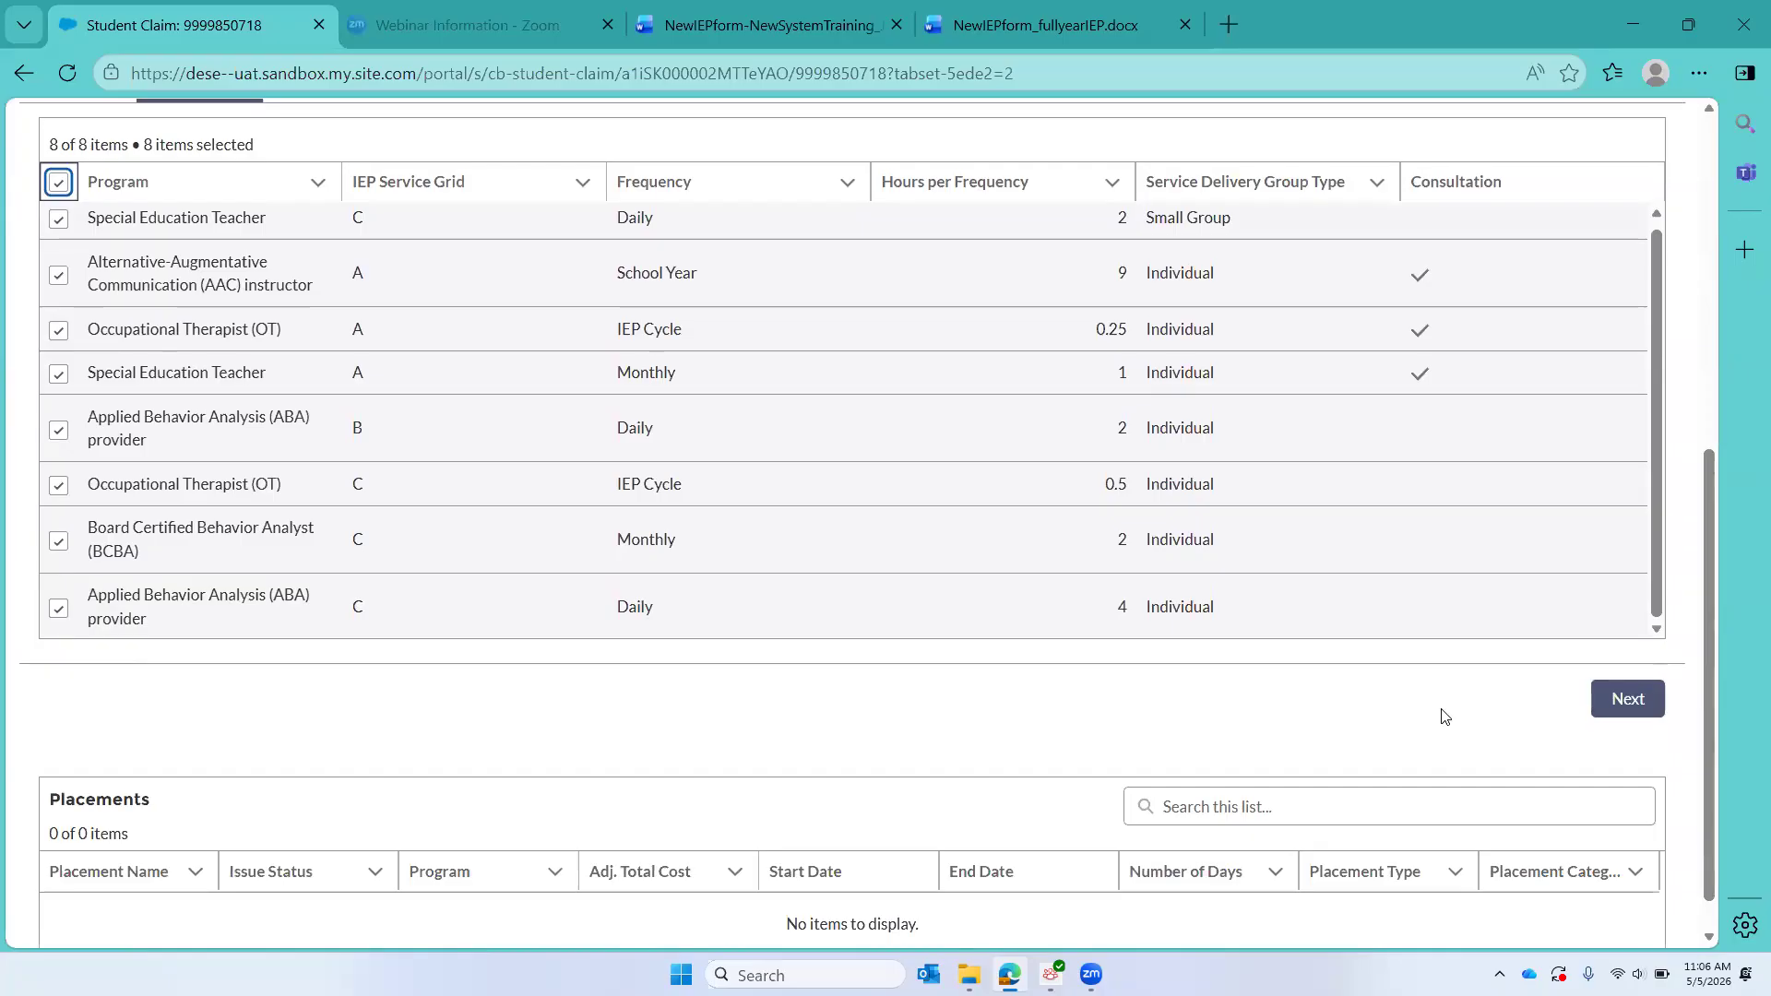
click(1616, 705)
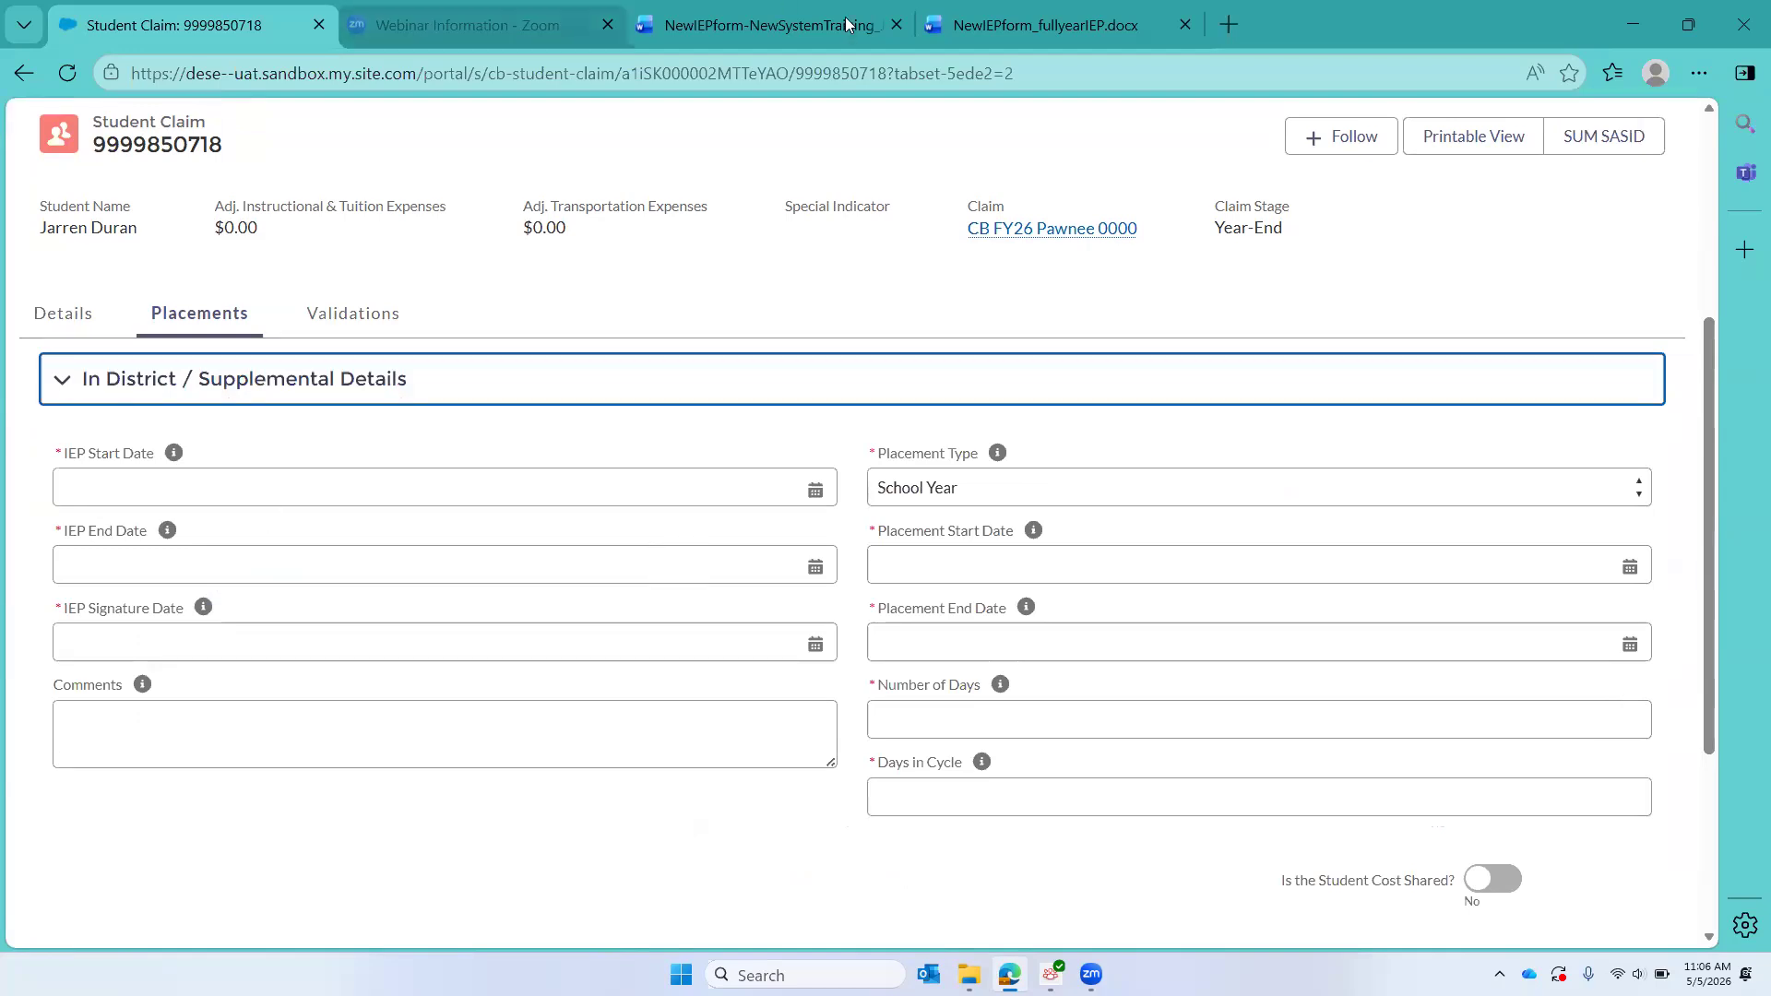
Step: Check the IEP period in the student's Word document, return to CHAMP and set the IEP Start Date to 9/1/2024
click(768, 18)
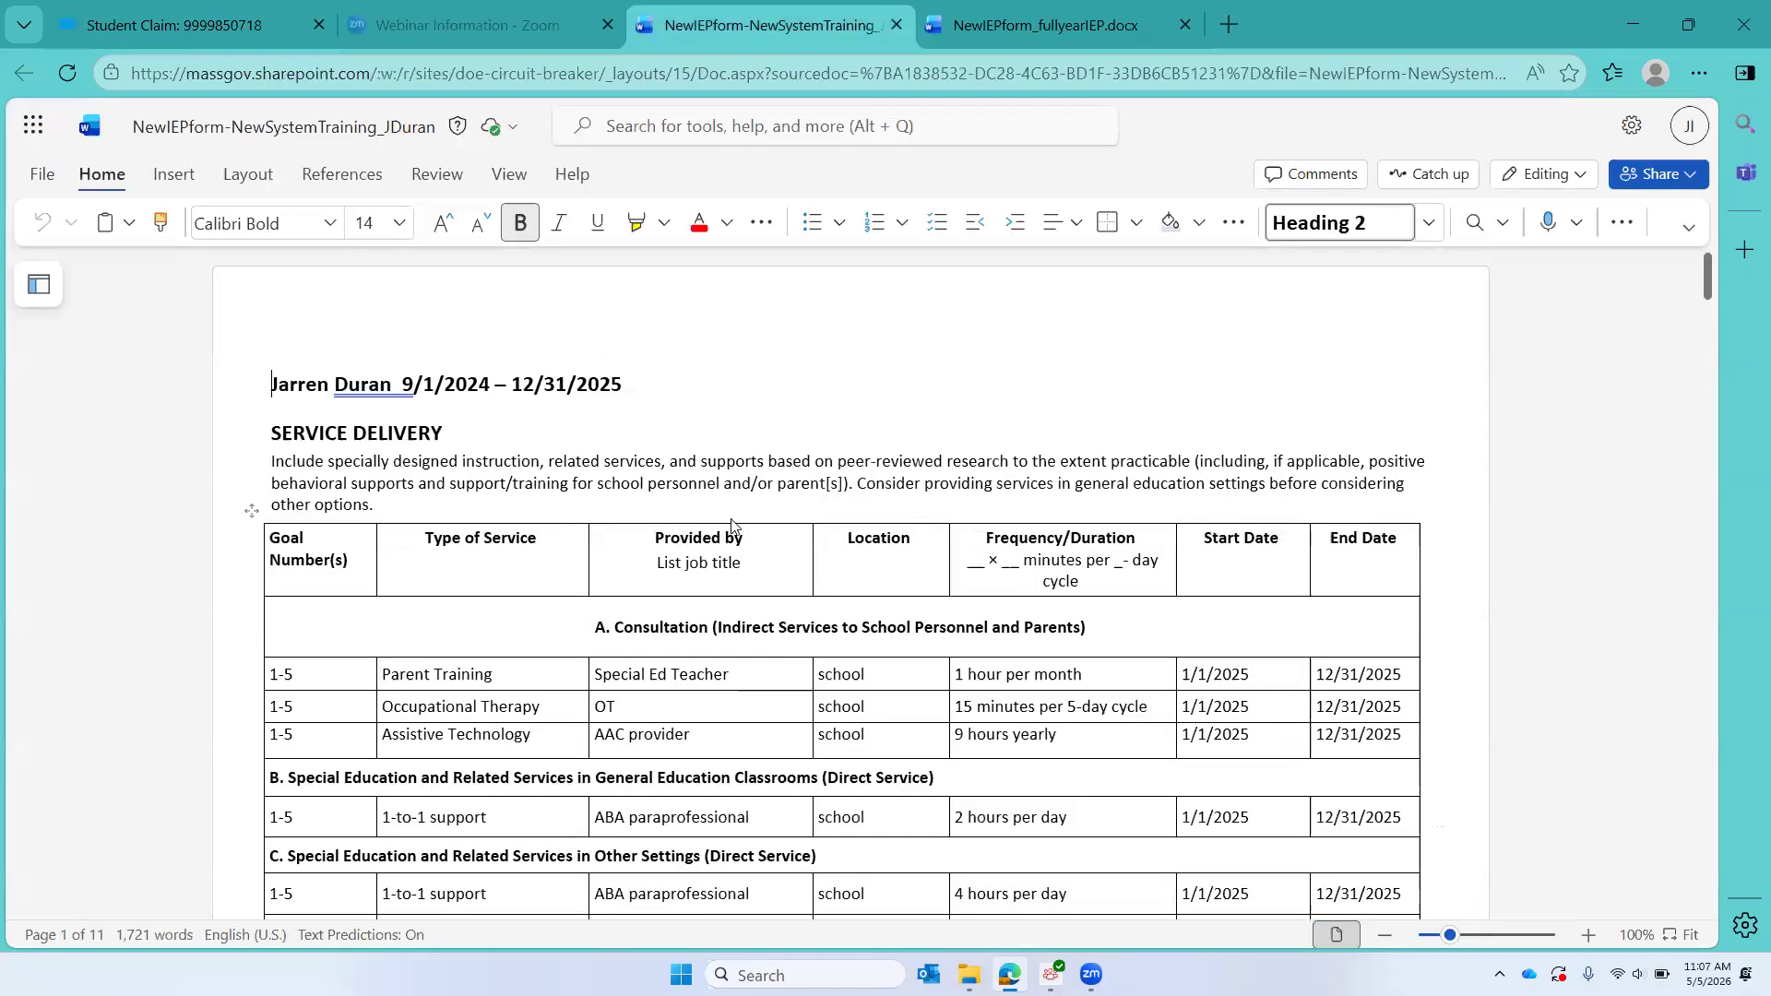
click(146, 28)
click(94, 483)
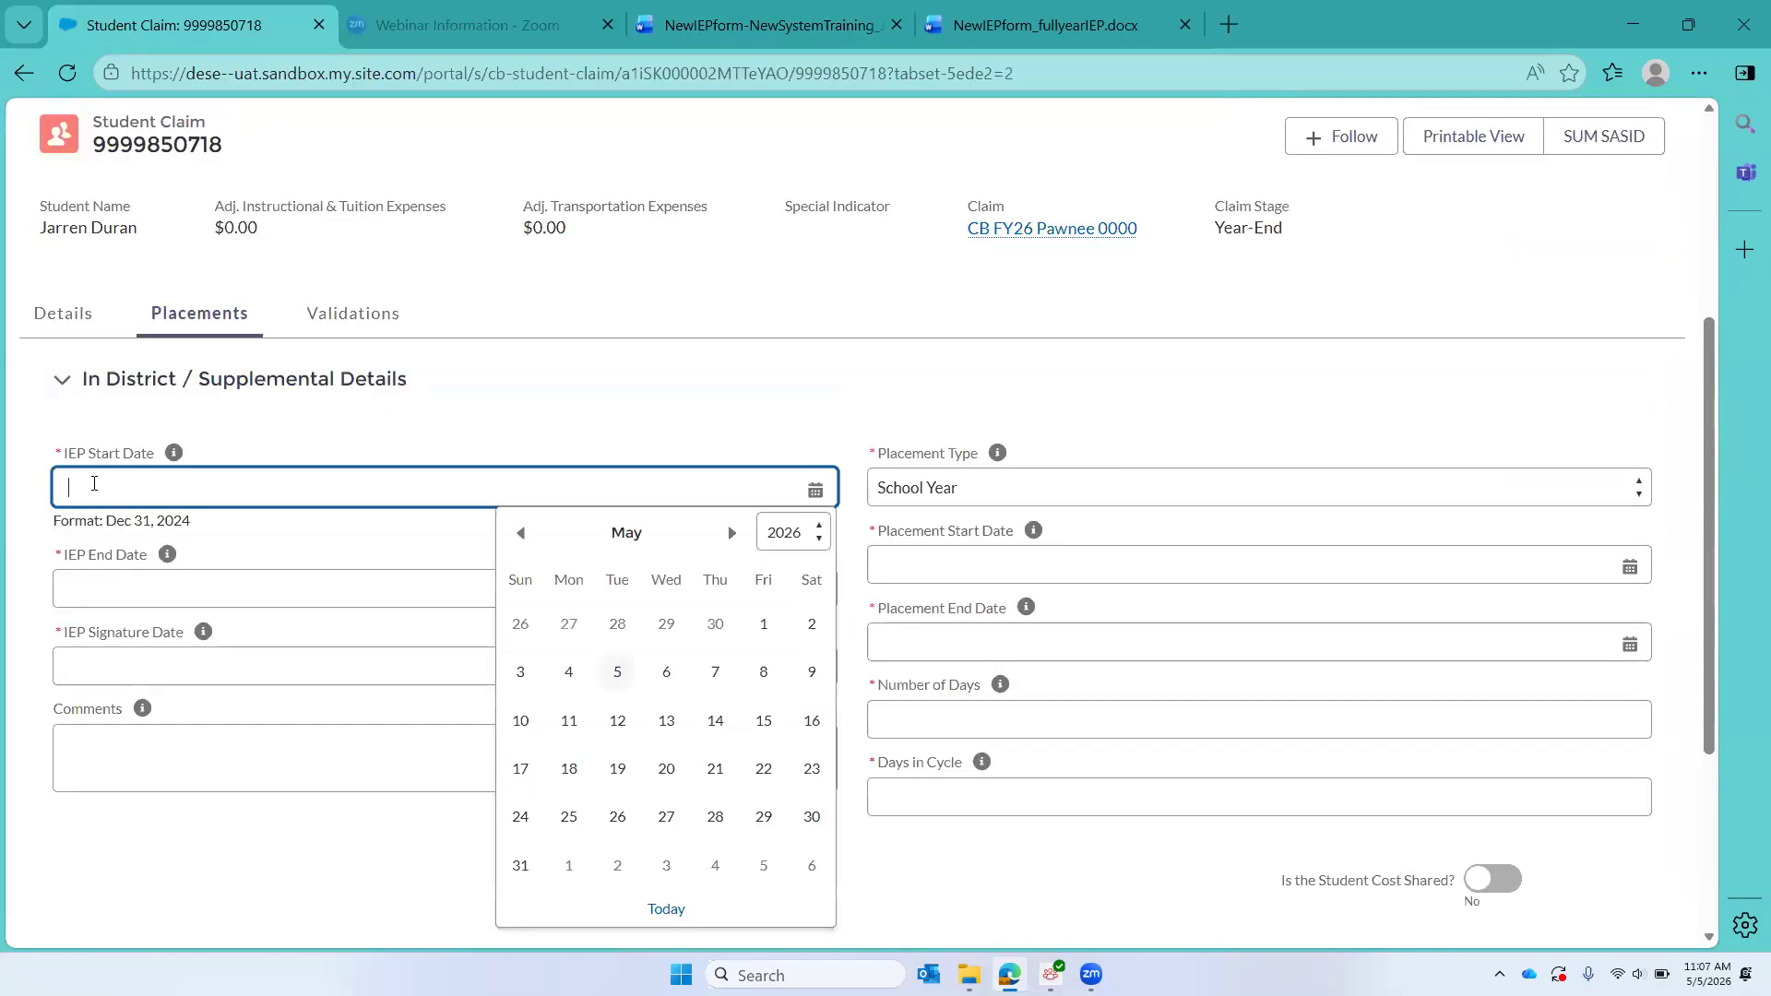
text(9/1)
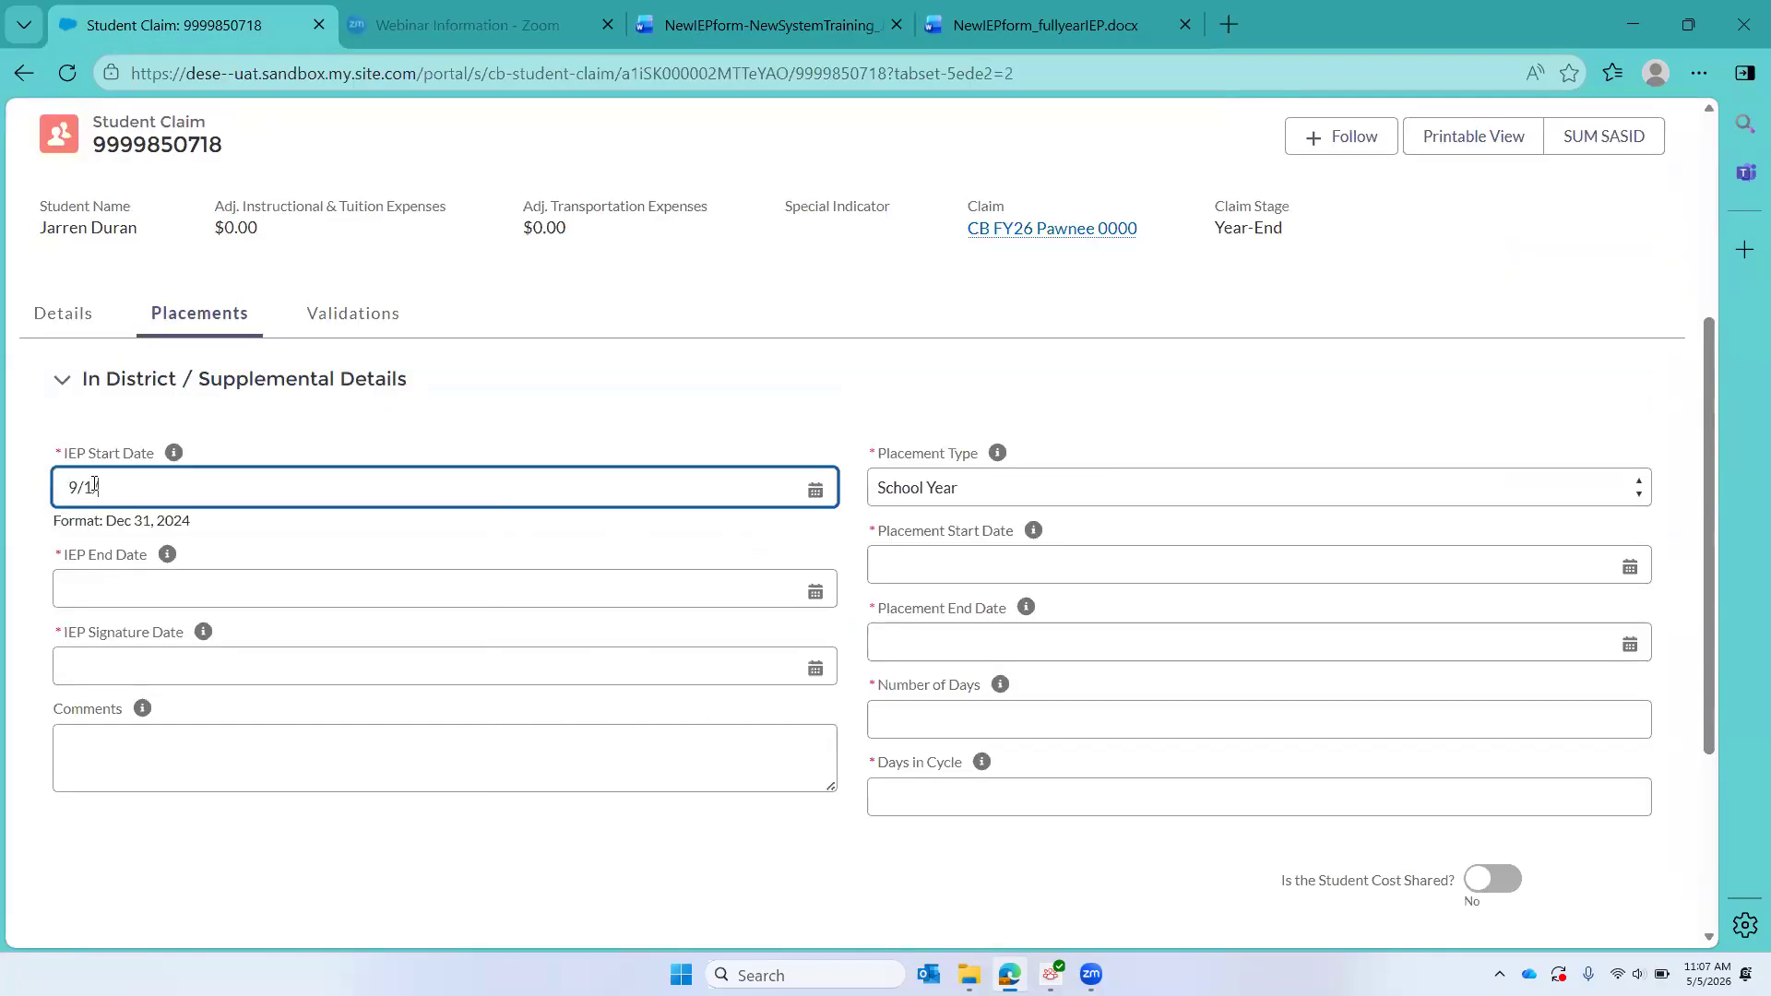
text(/200)
key(BackSpace)
text(24)
Step: Recheck the IEP period in the Word document and set the IEP End Date to 12/31/2025
click(74, 592)
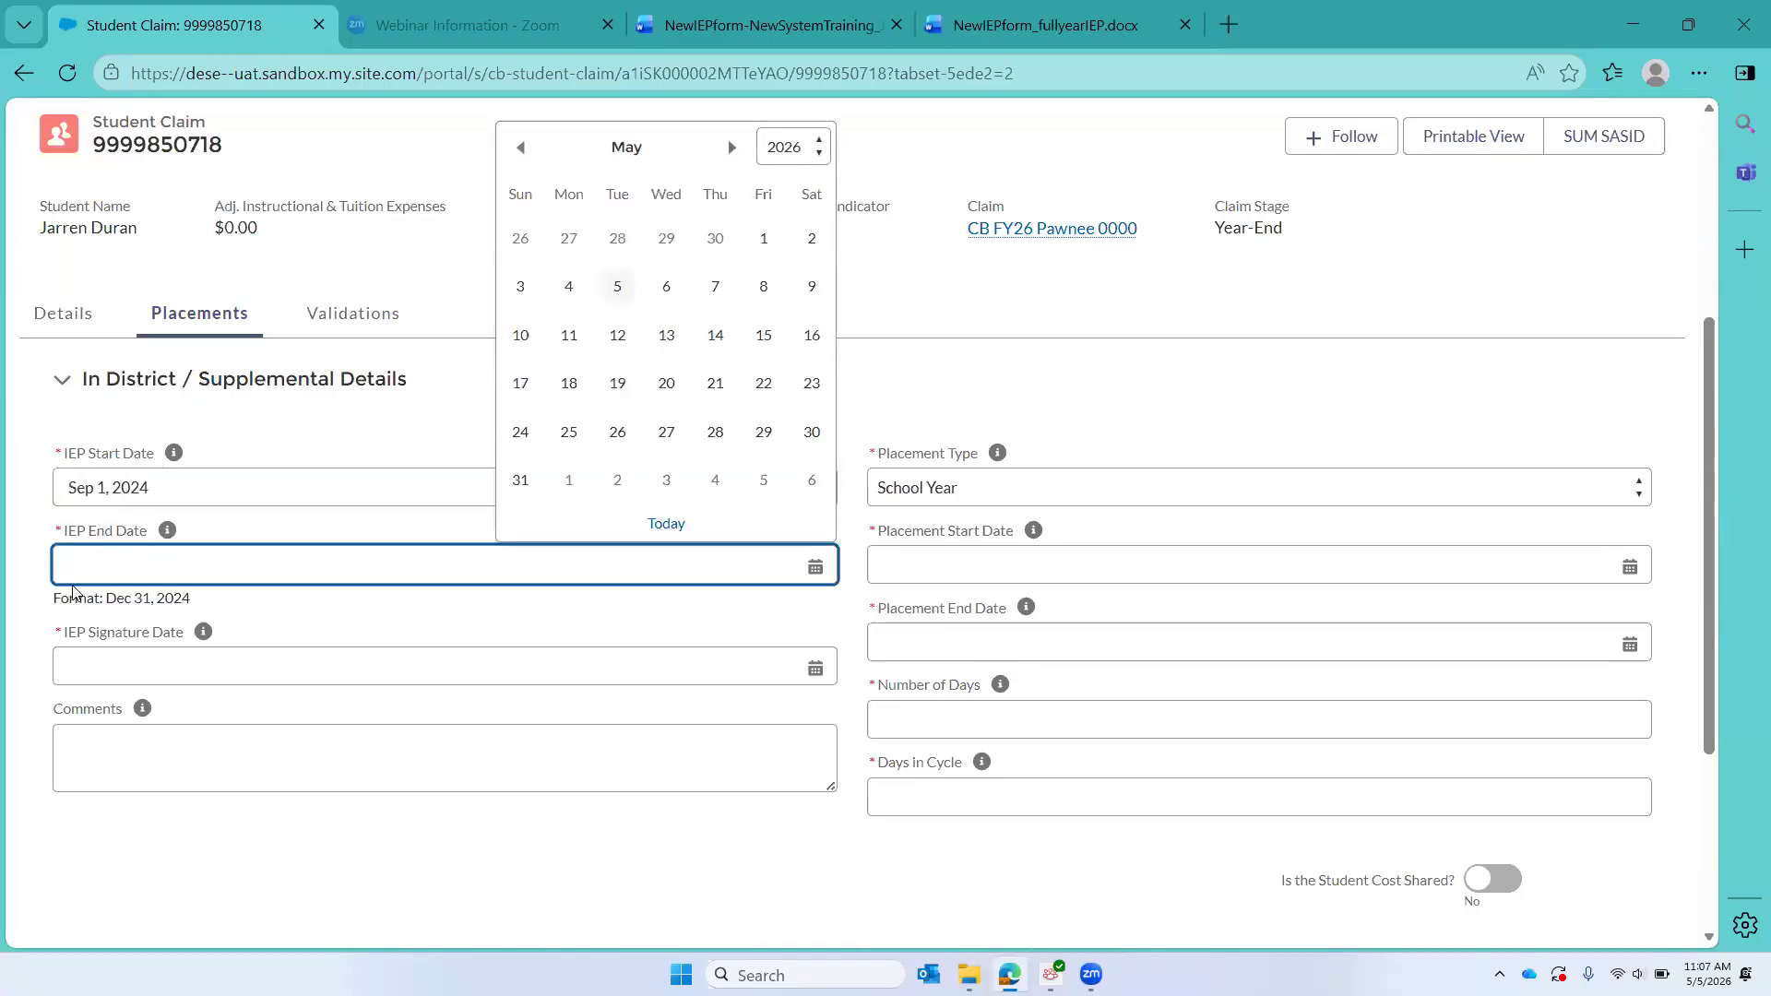
click(695, 28)
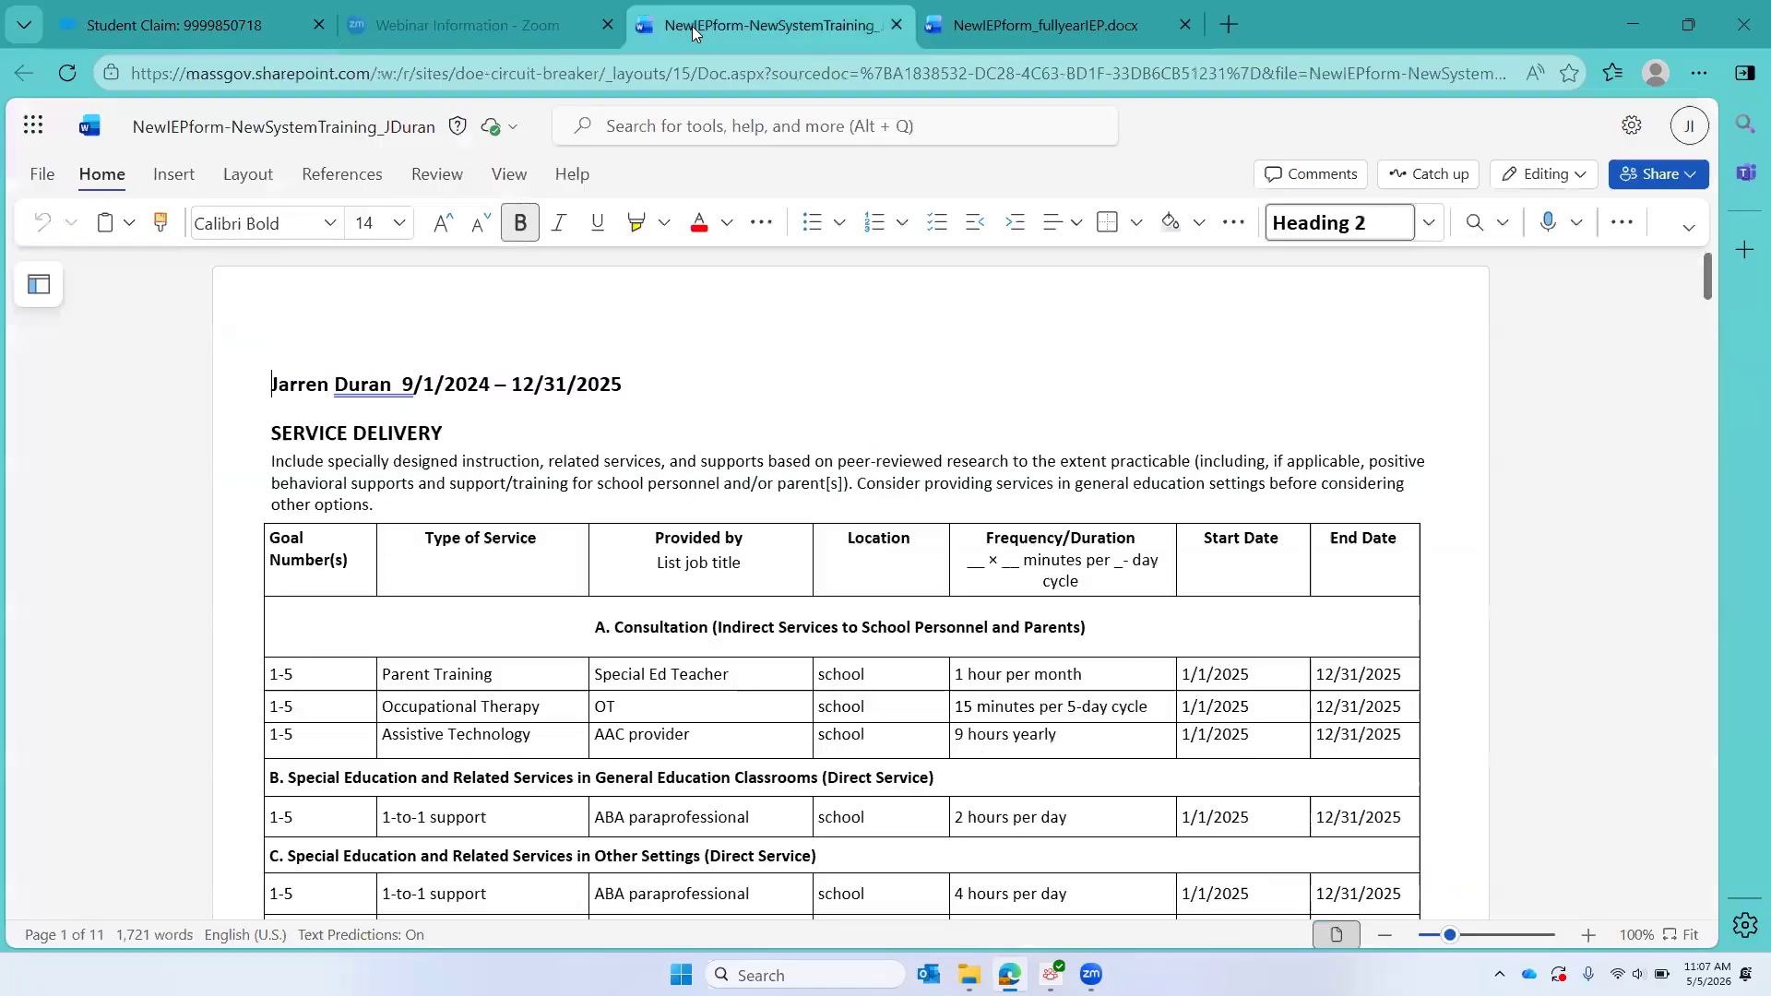
click(138, 25)
text(12/)
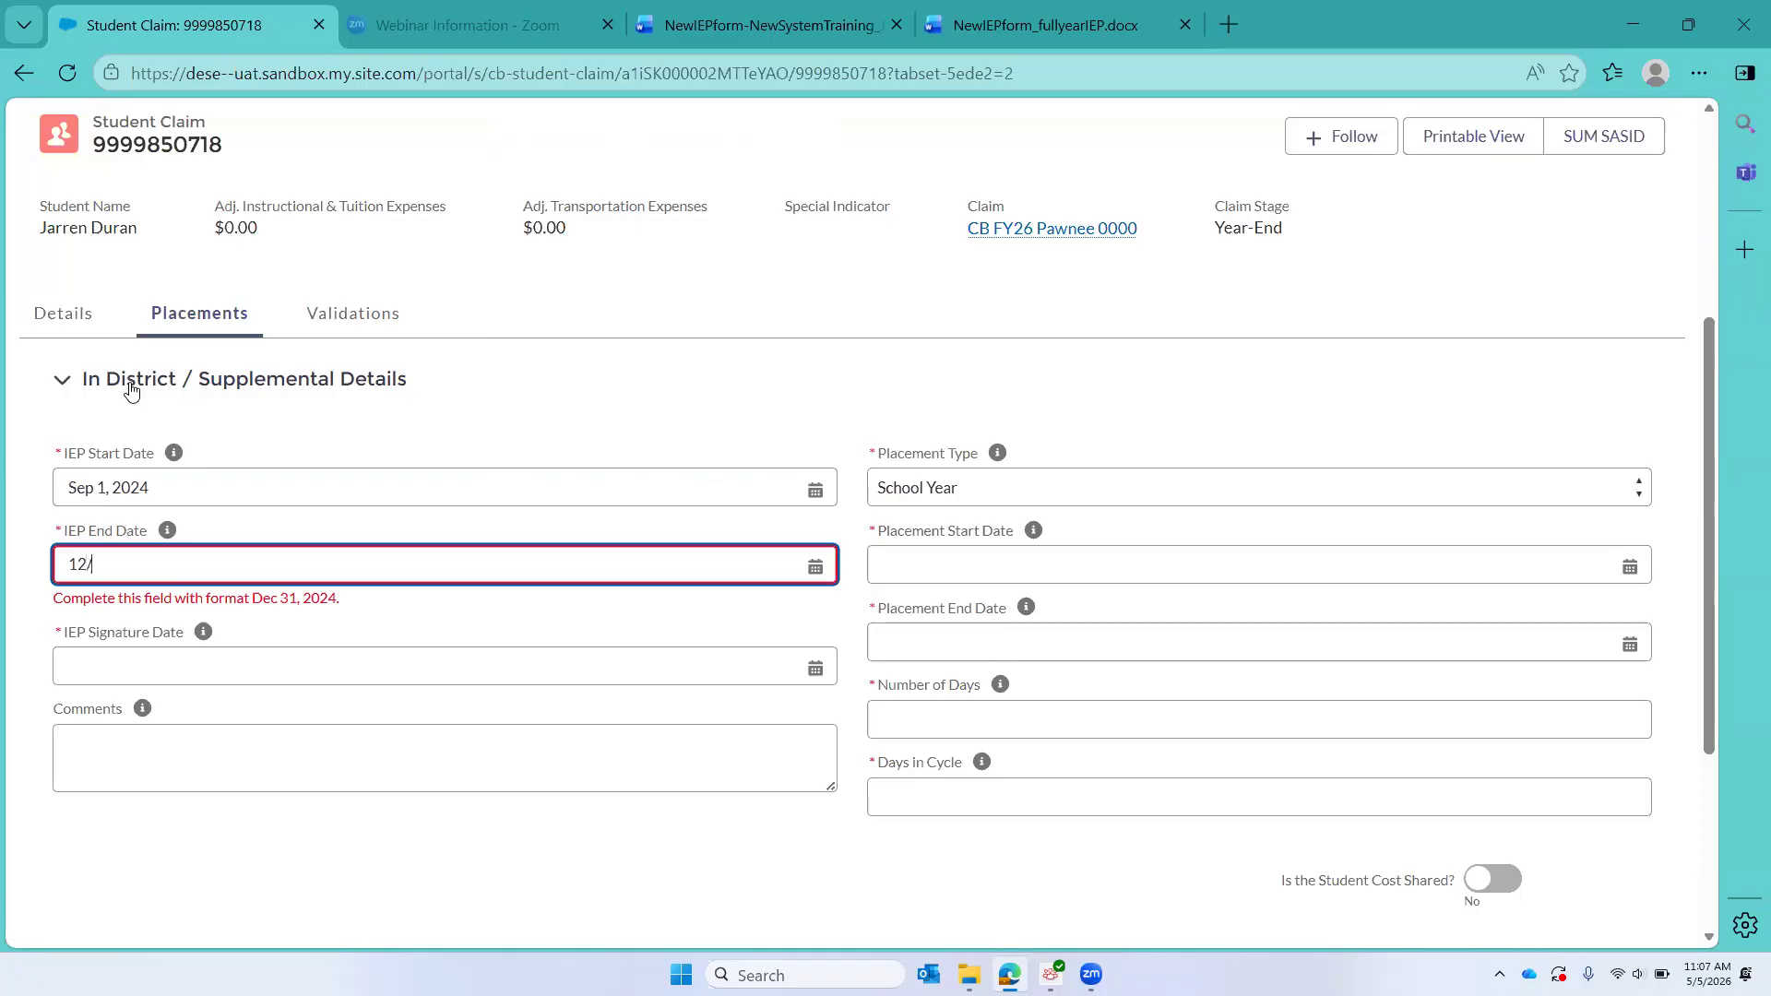
text(31/2025)
Step: Set the IEP Signature Date to 9/5/2024
click(87, 654)
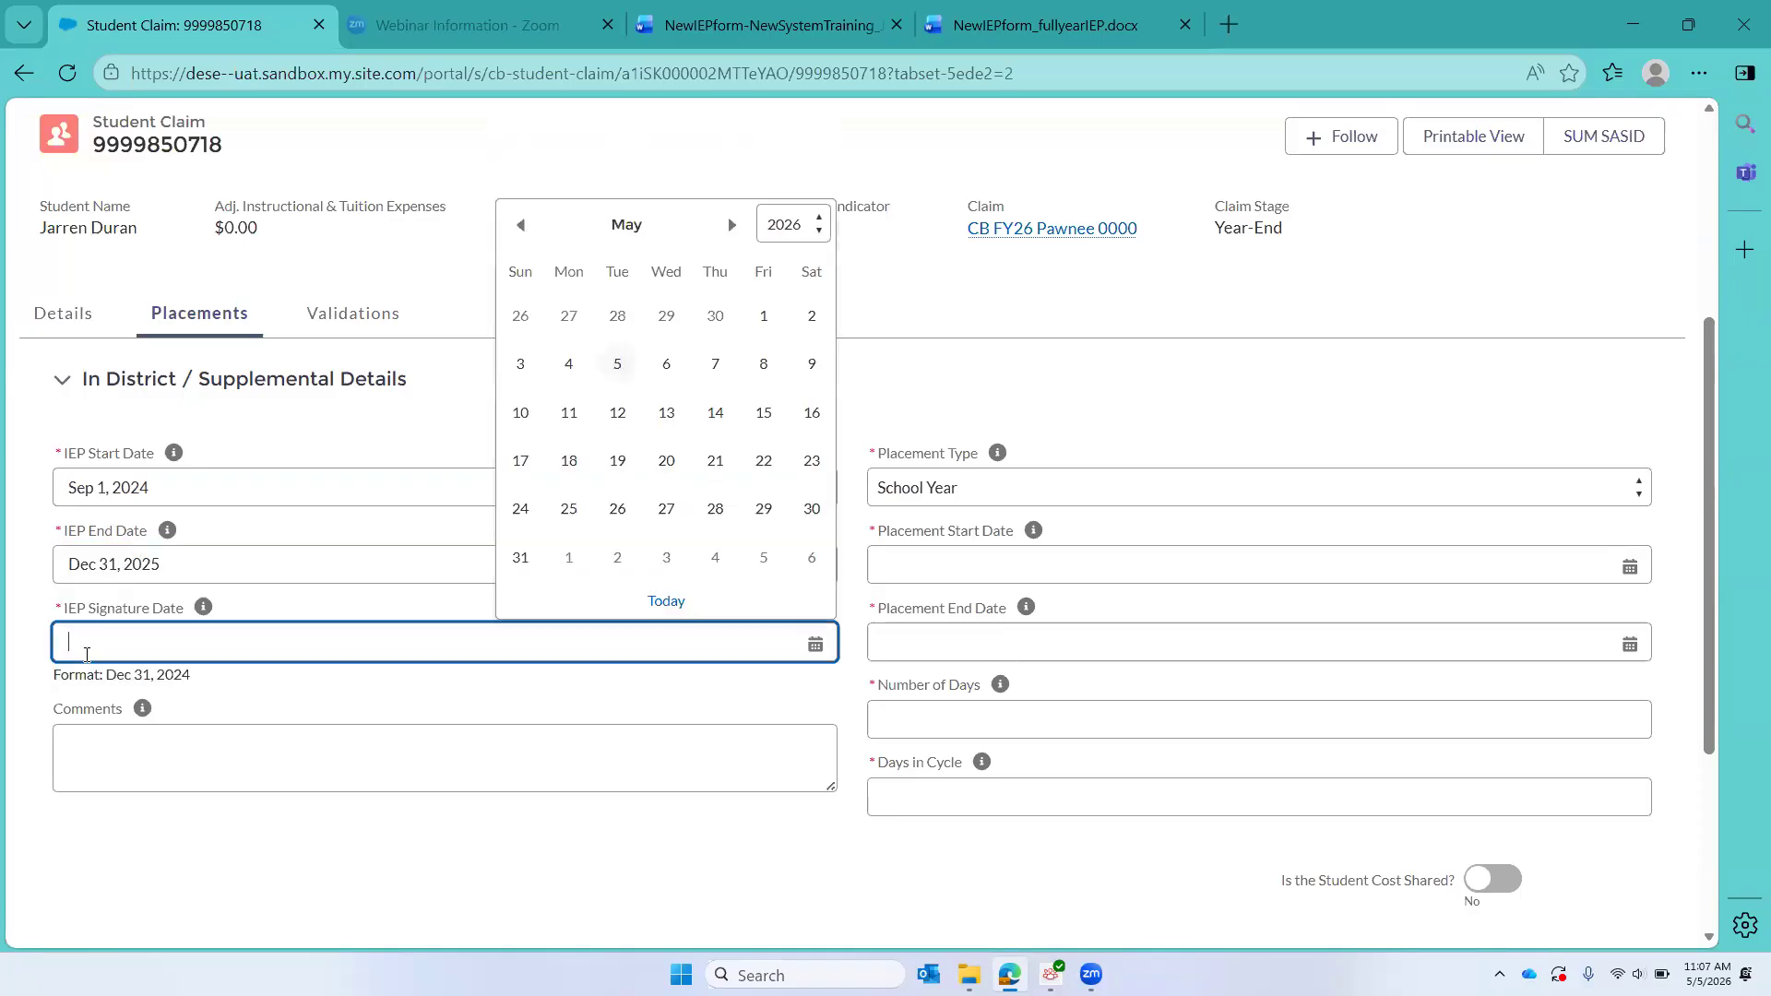
text(9/5)
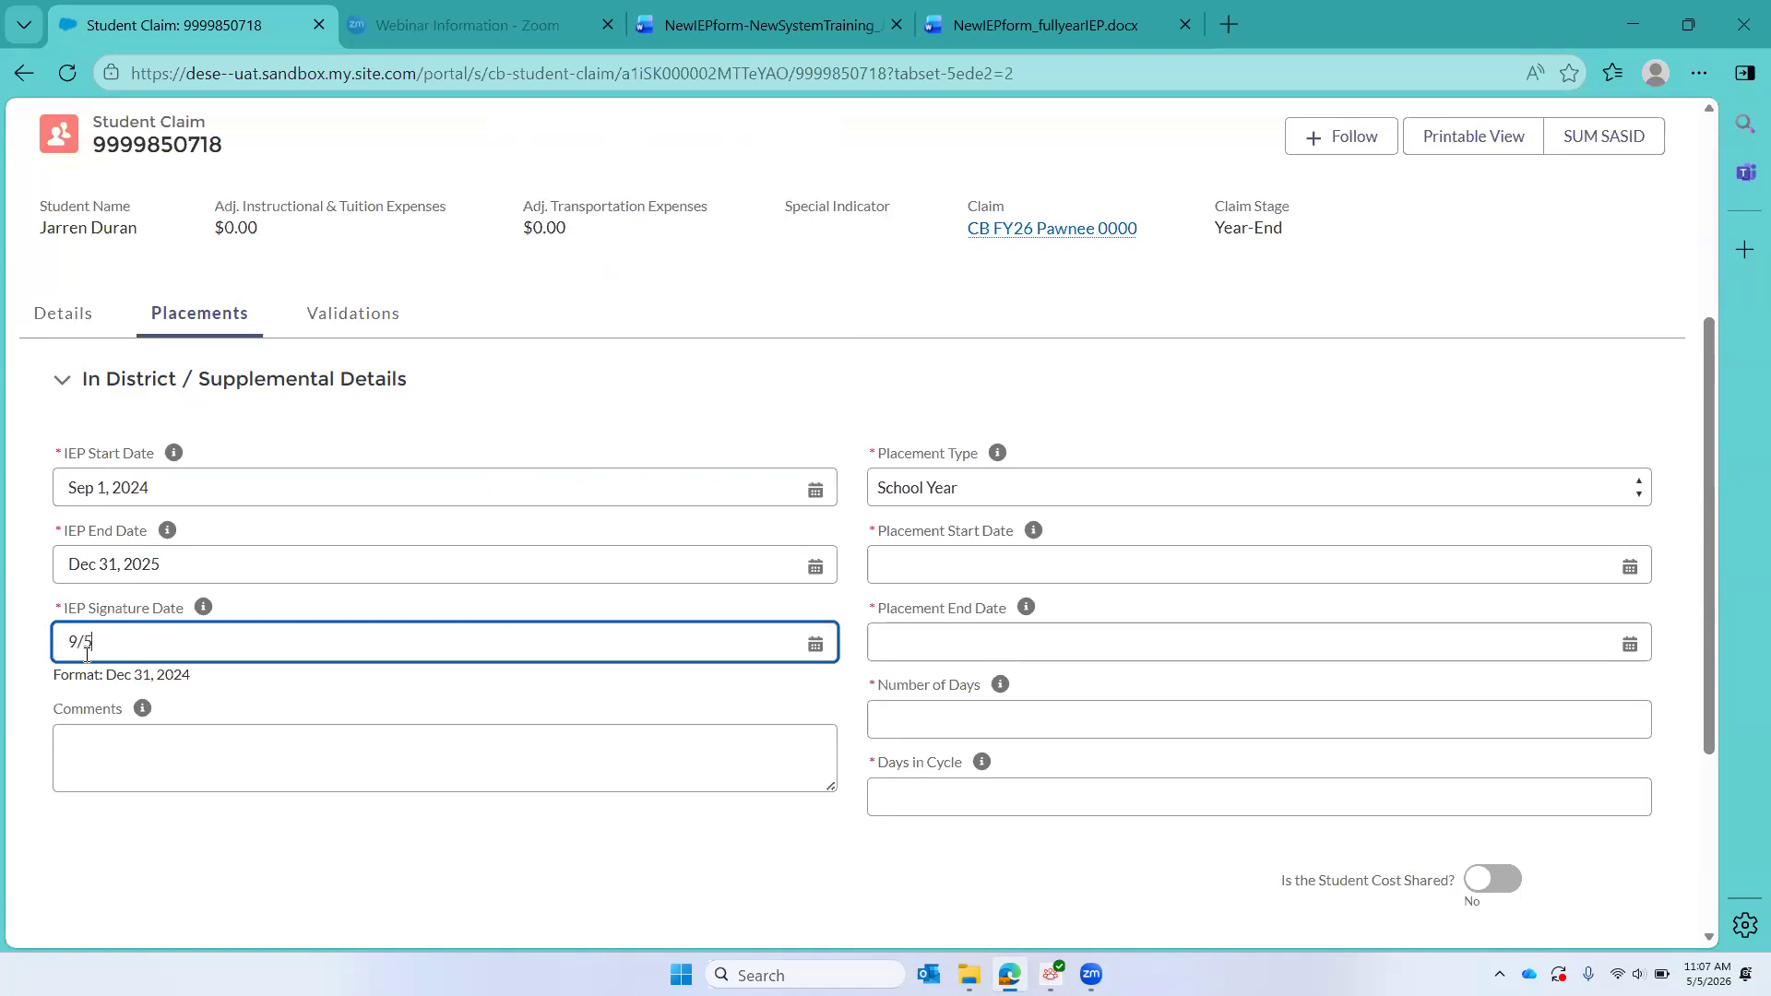
text(/2025)
key(BackSpace)
text(4)
Step: Set the Placement Start Date to 9/1/2025 and the Placement End Date to 3/15/2026
click(974, 569)
text(9//1)
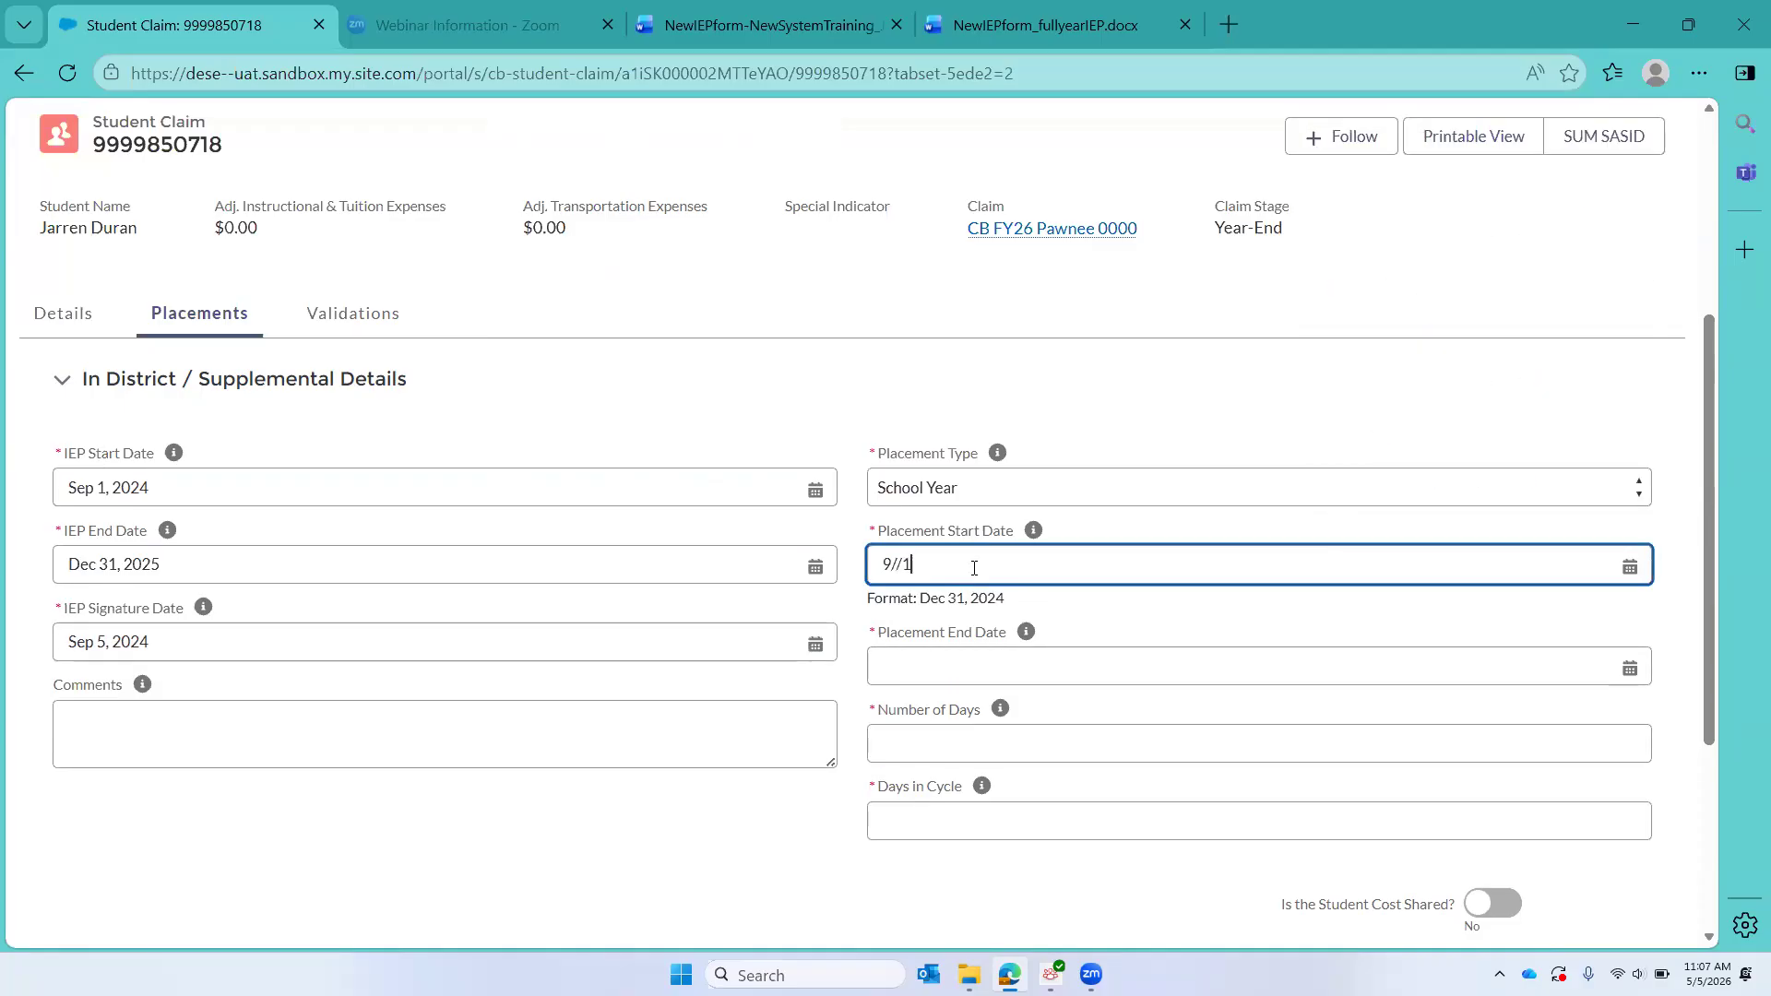
key(BackSpace)
key(BackSpace)
text(1/)
text(2025)
click(921, 661)
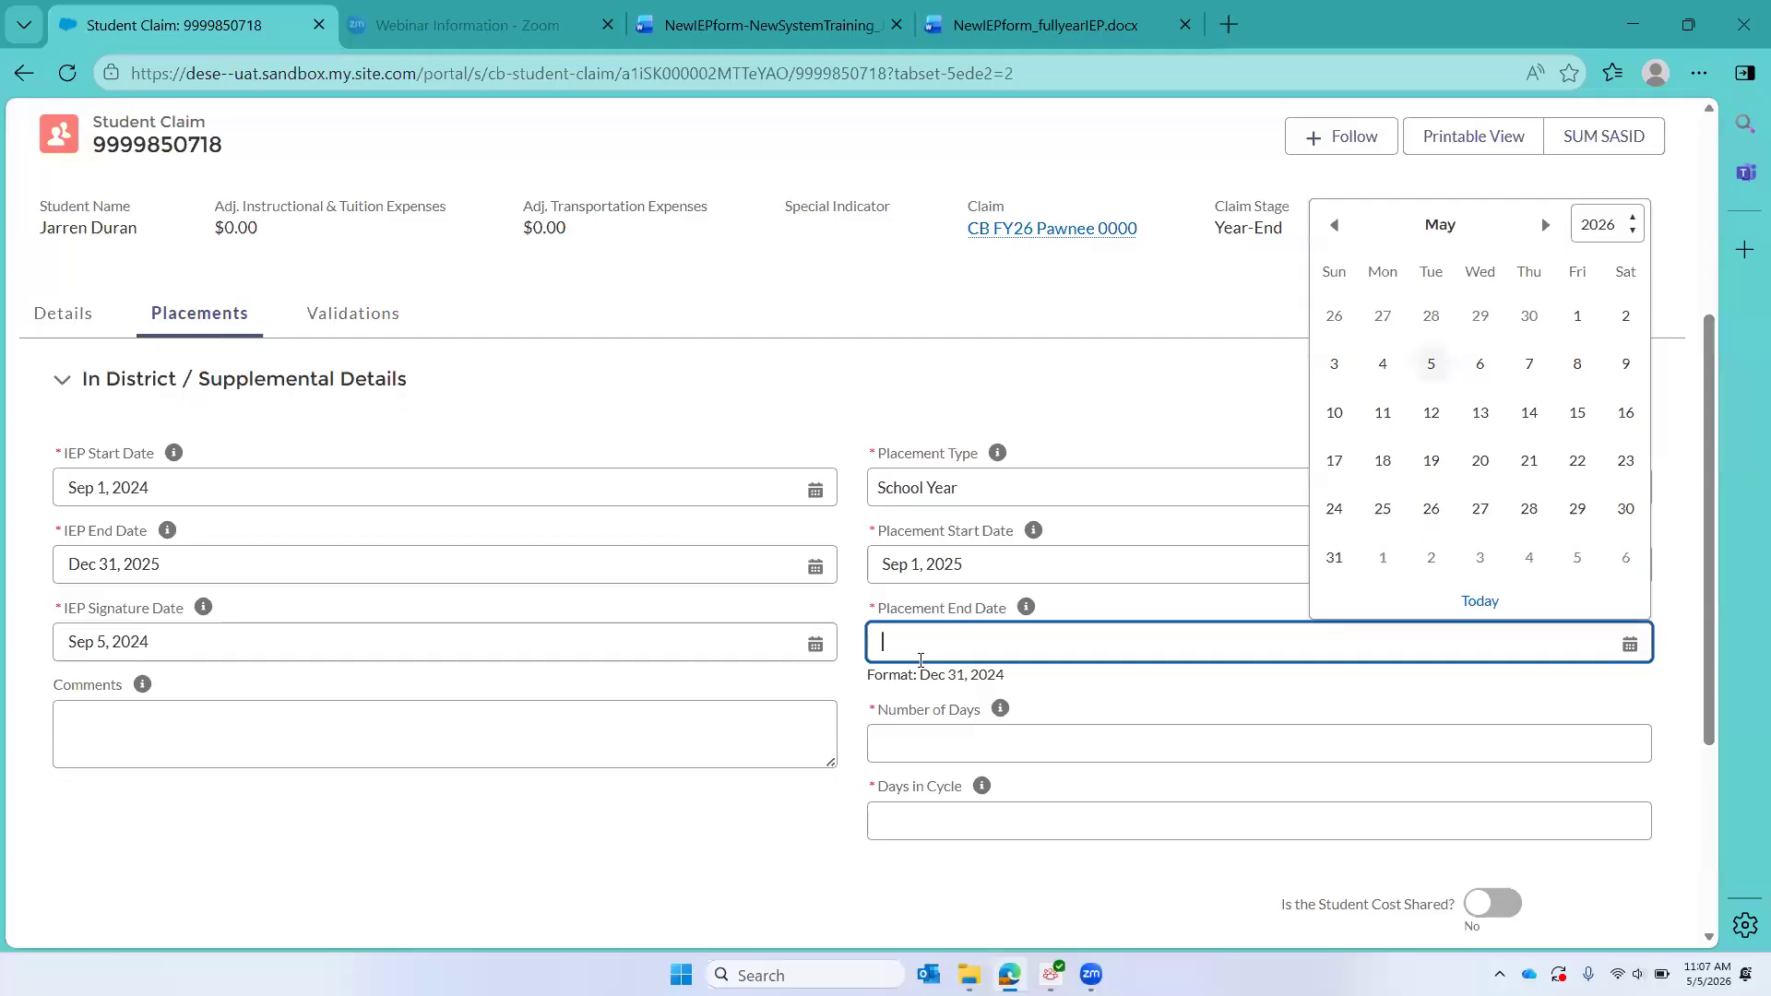
text(3/1)
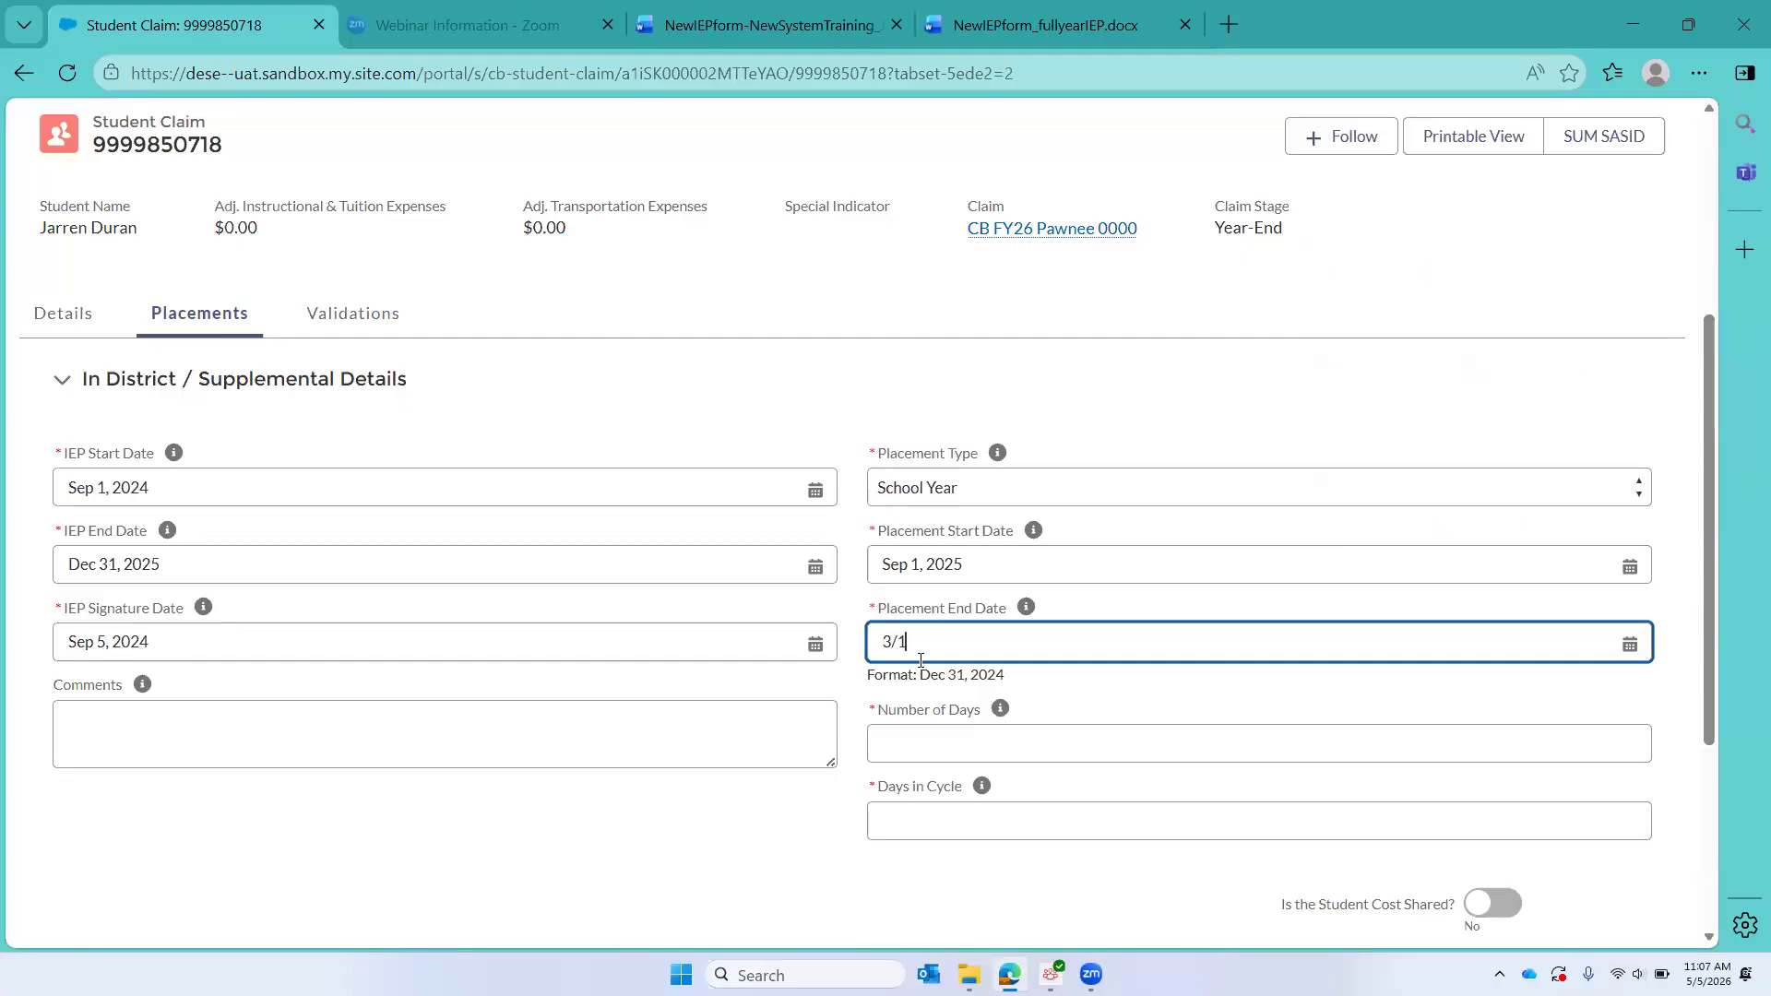
text(5/2026)
Step: Enter 180 for Number of Days and 5 for Days in Cycle, and try to proceed with the placement
click(878, 750)
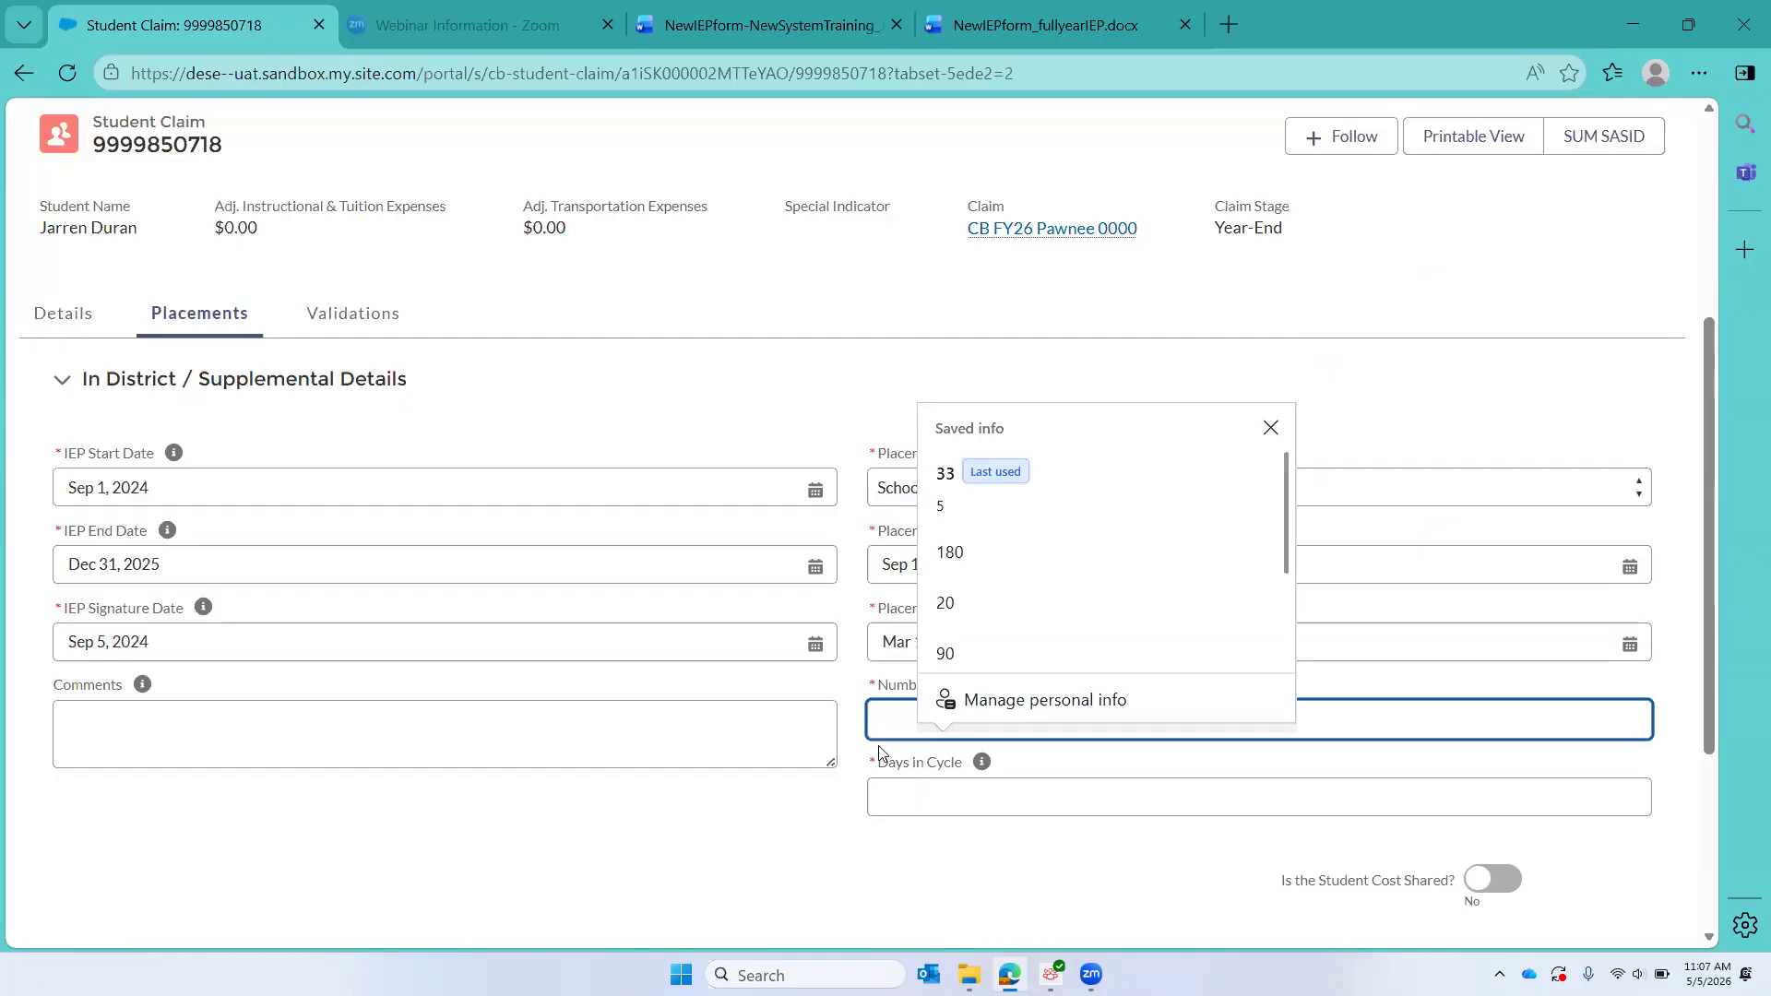
text(180)
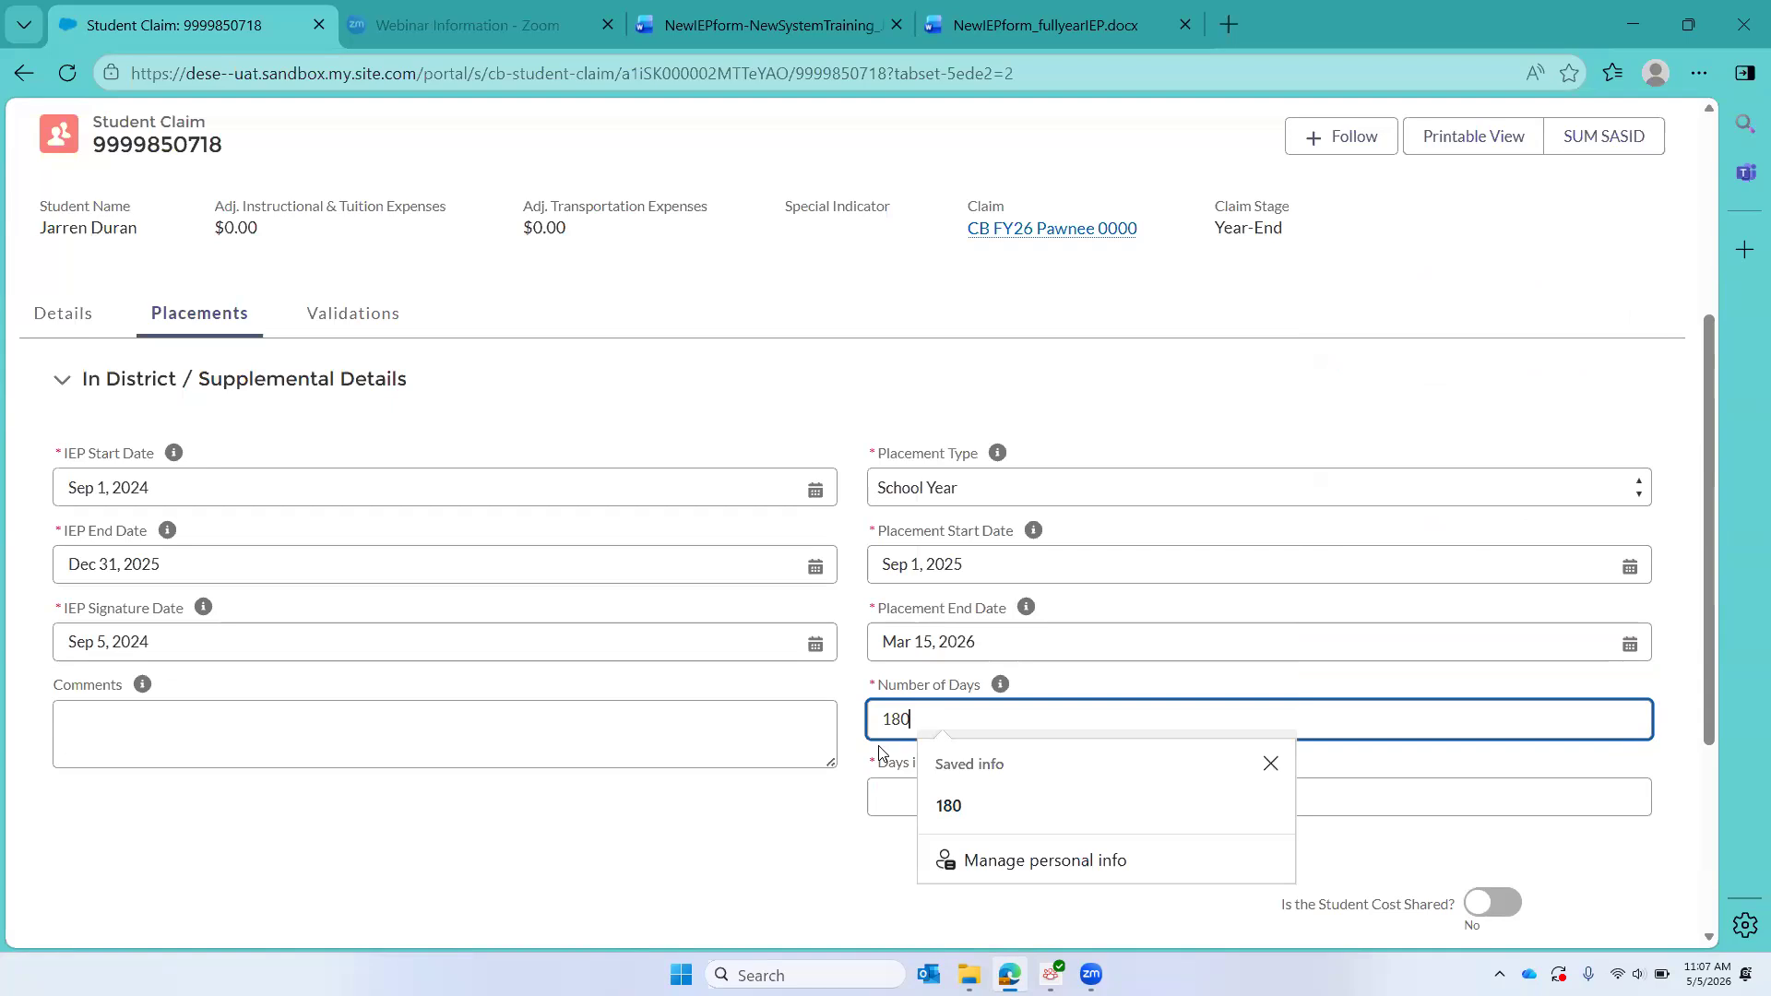
click(1003, 808)
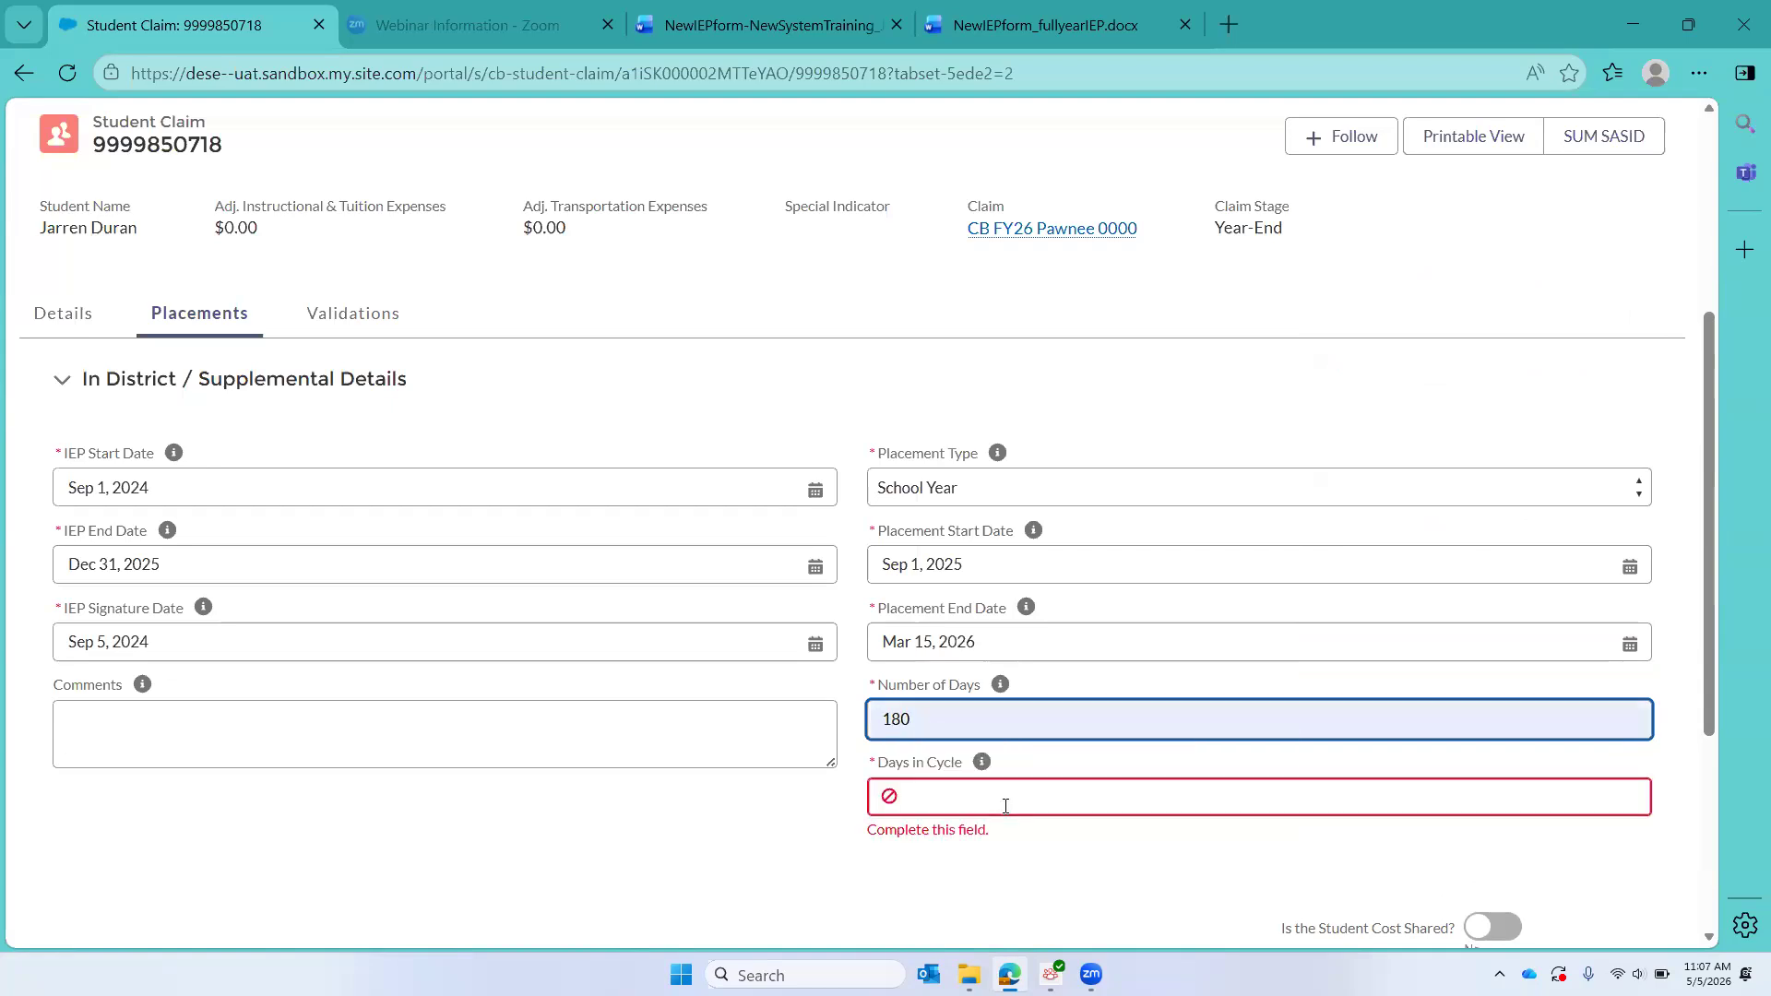
click(930, 738)
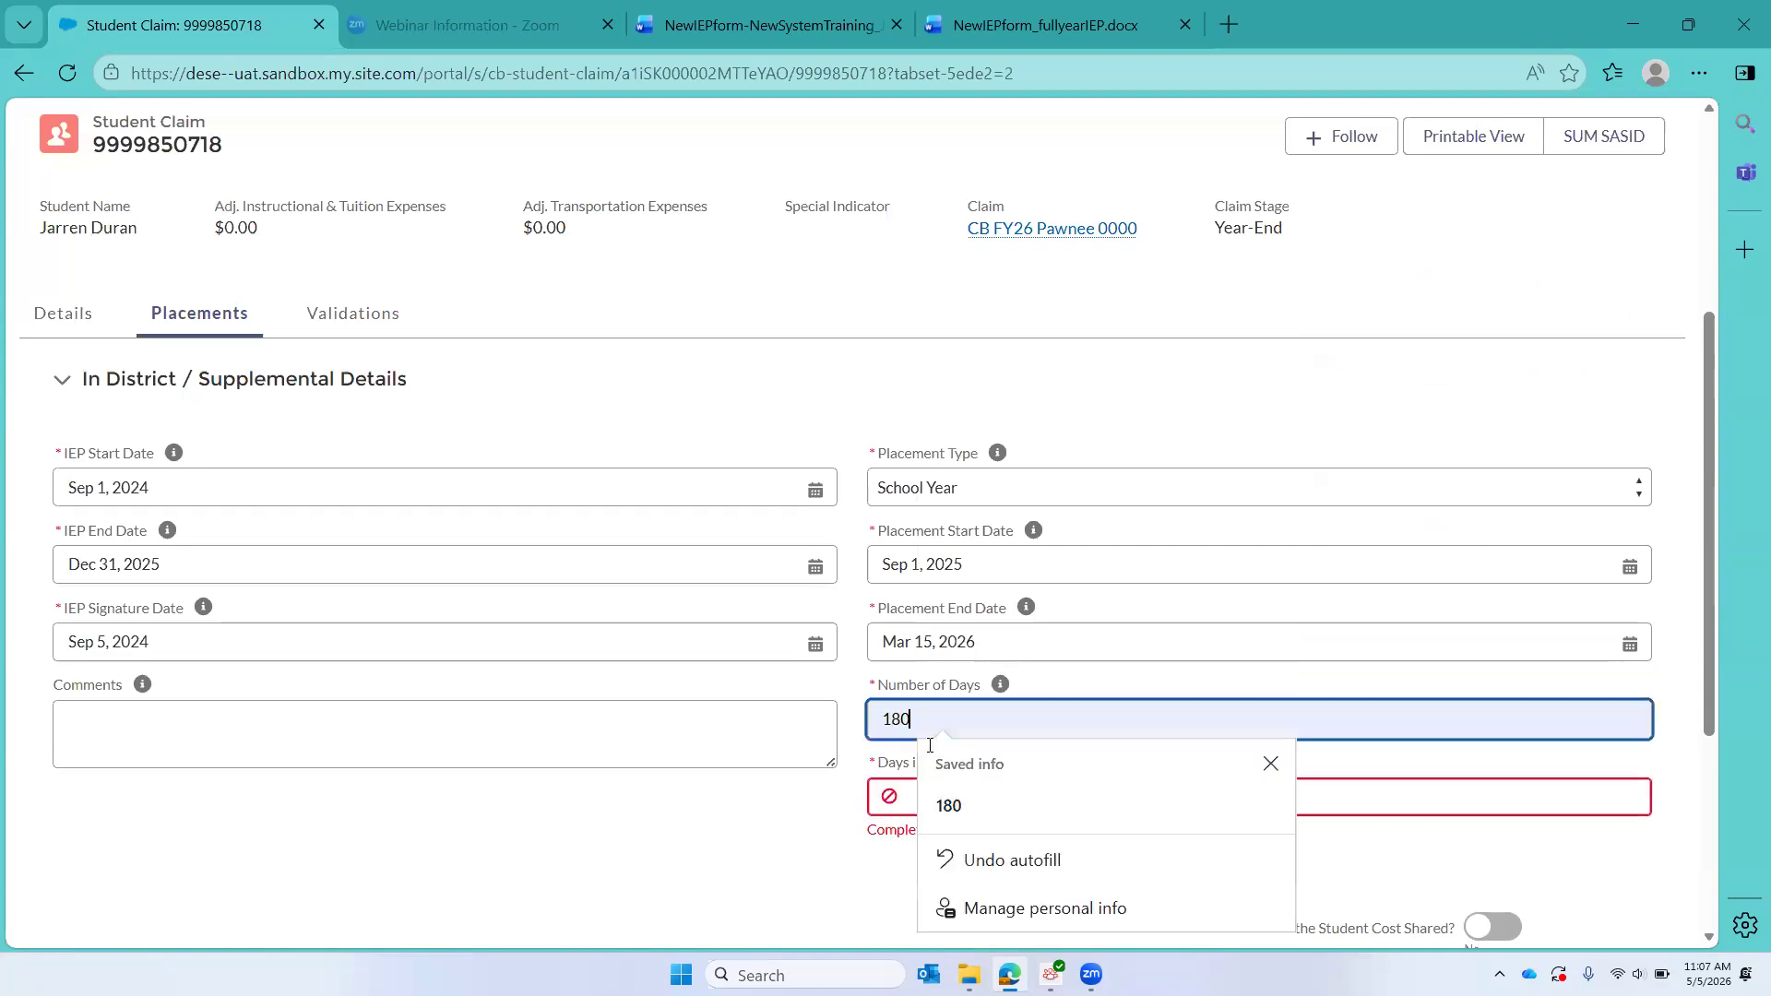
click(915, 803)
text(5)
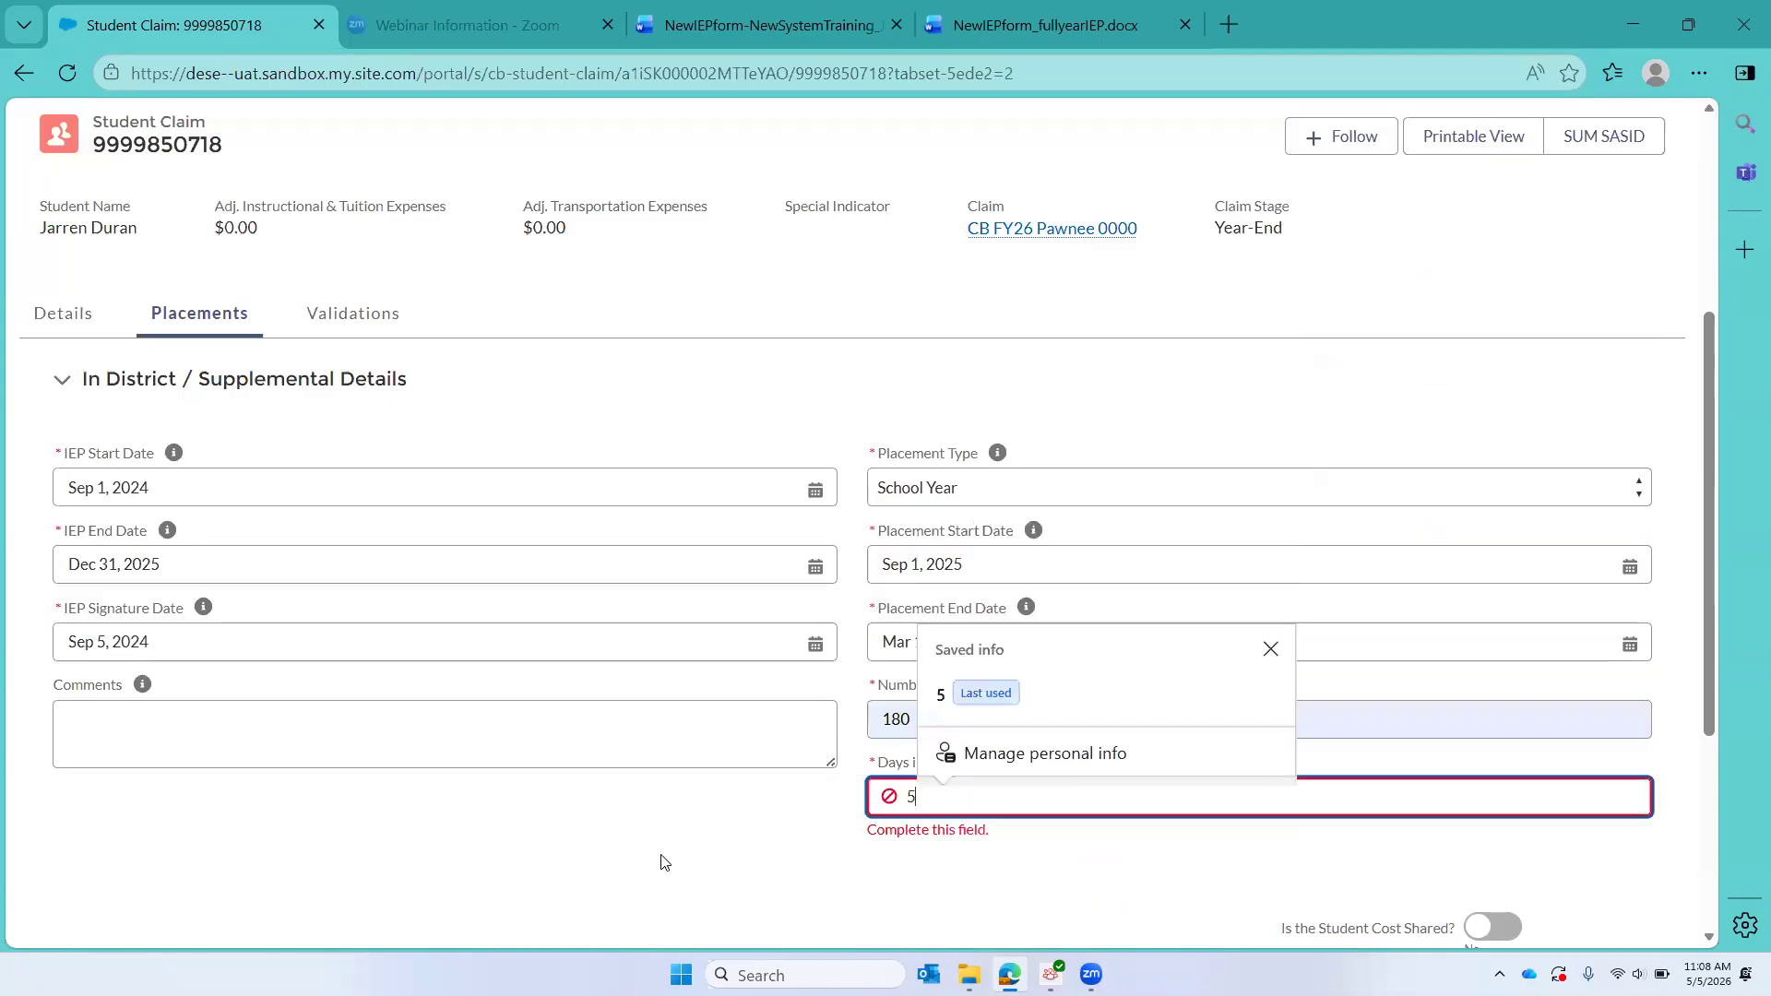
click(993, 860)
scroll(1006, 863, down, 2)
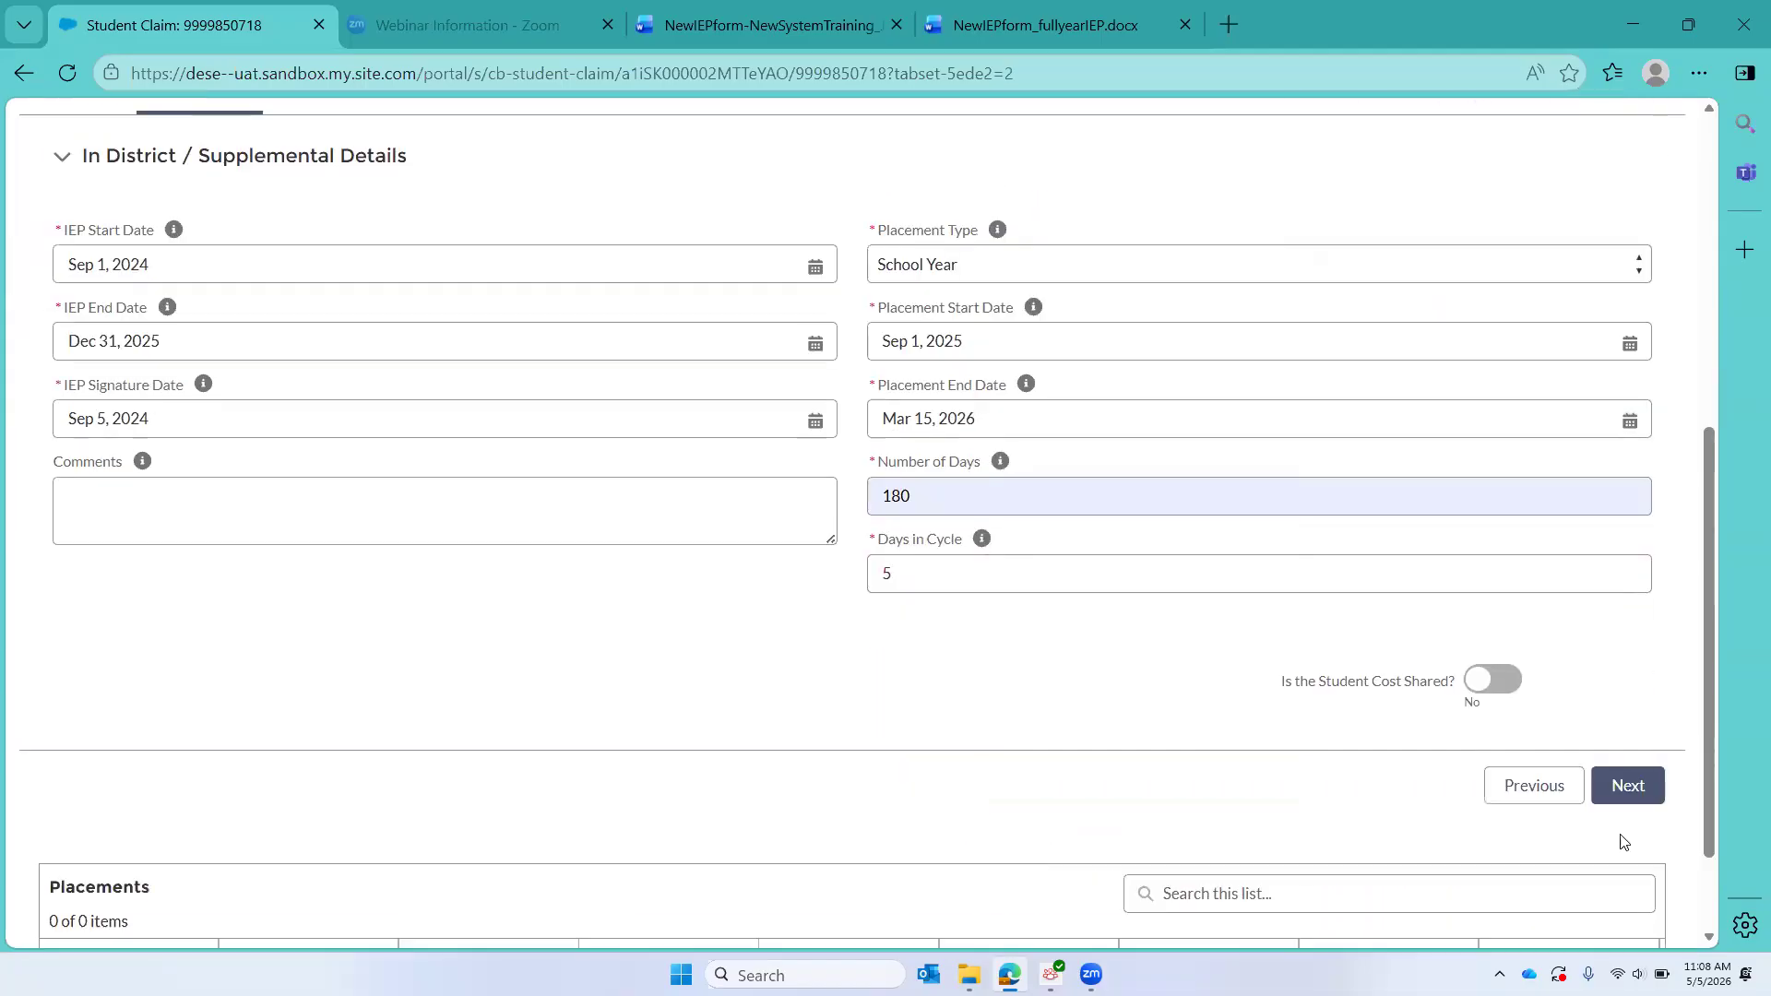
click(1647, 789)
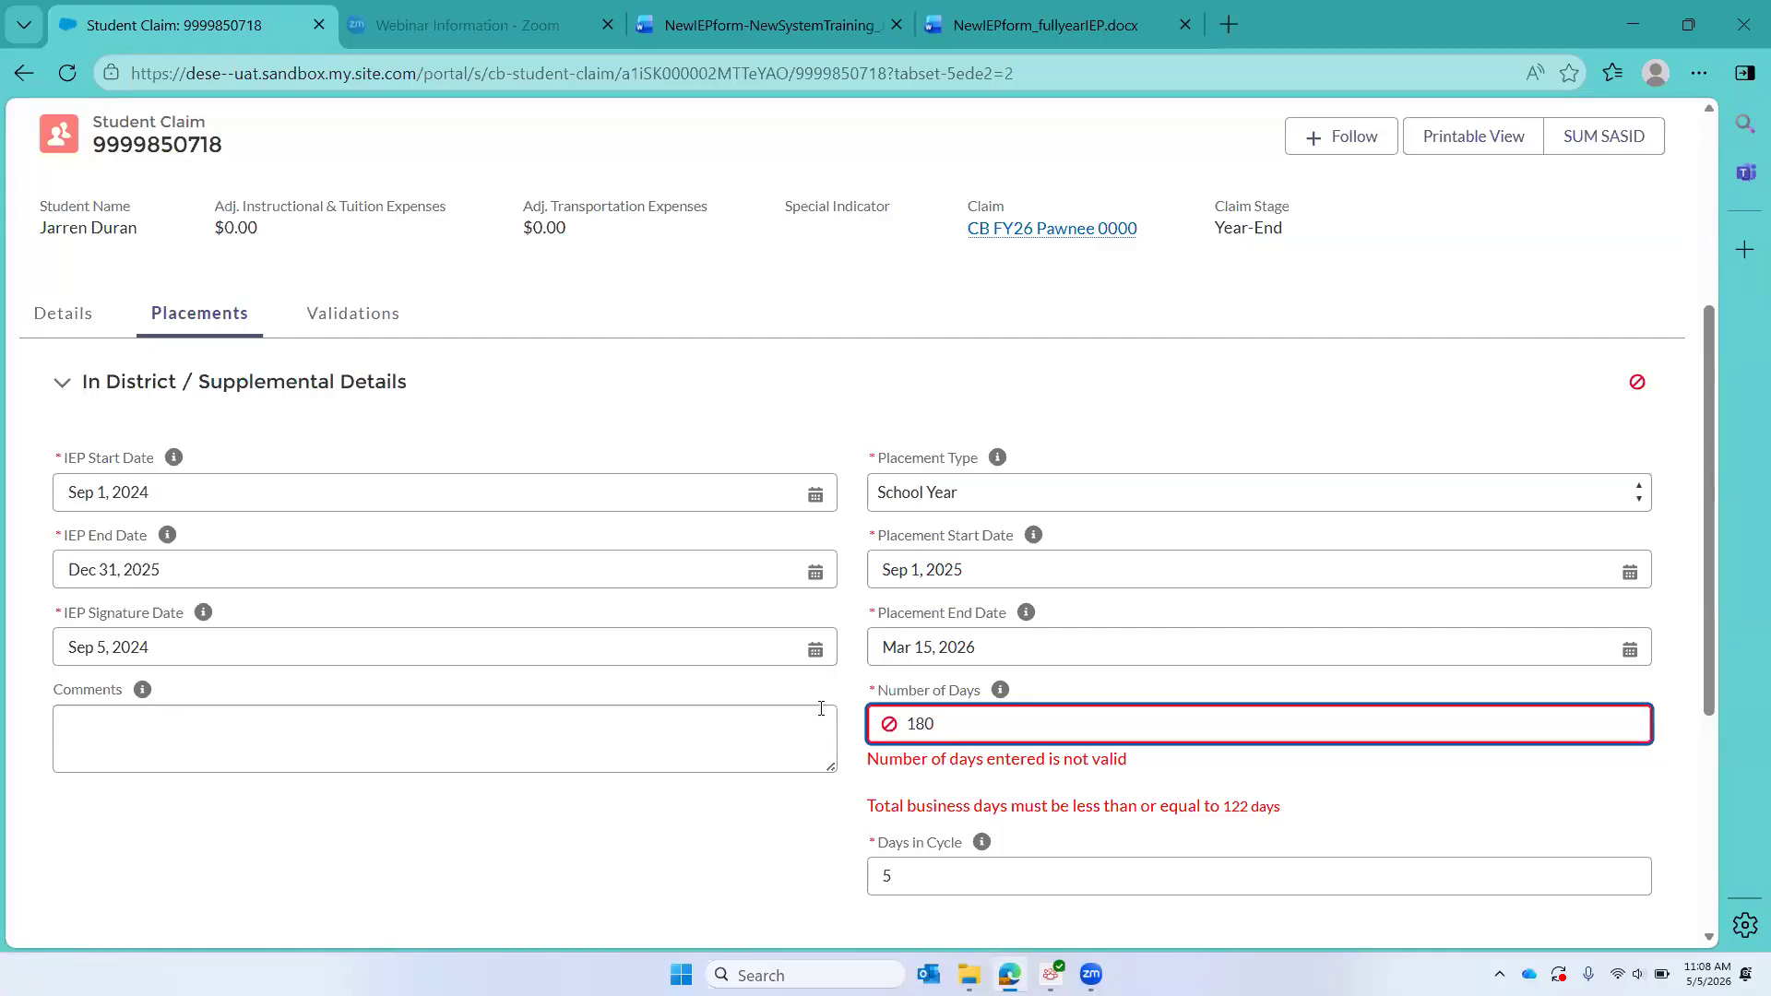
Step: Change the Number of Days to 120 and proceed to create the placement
key(BackSpace)
key(BackSpace)
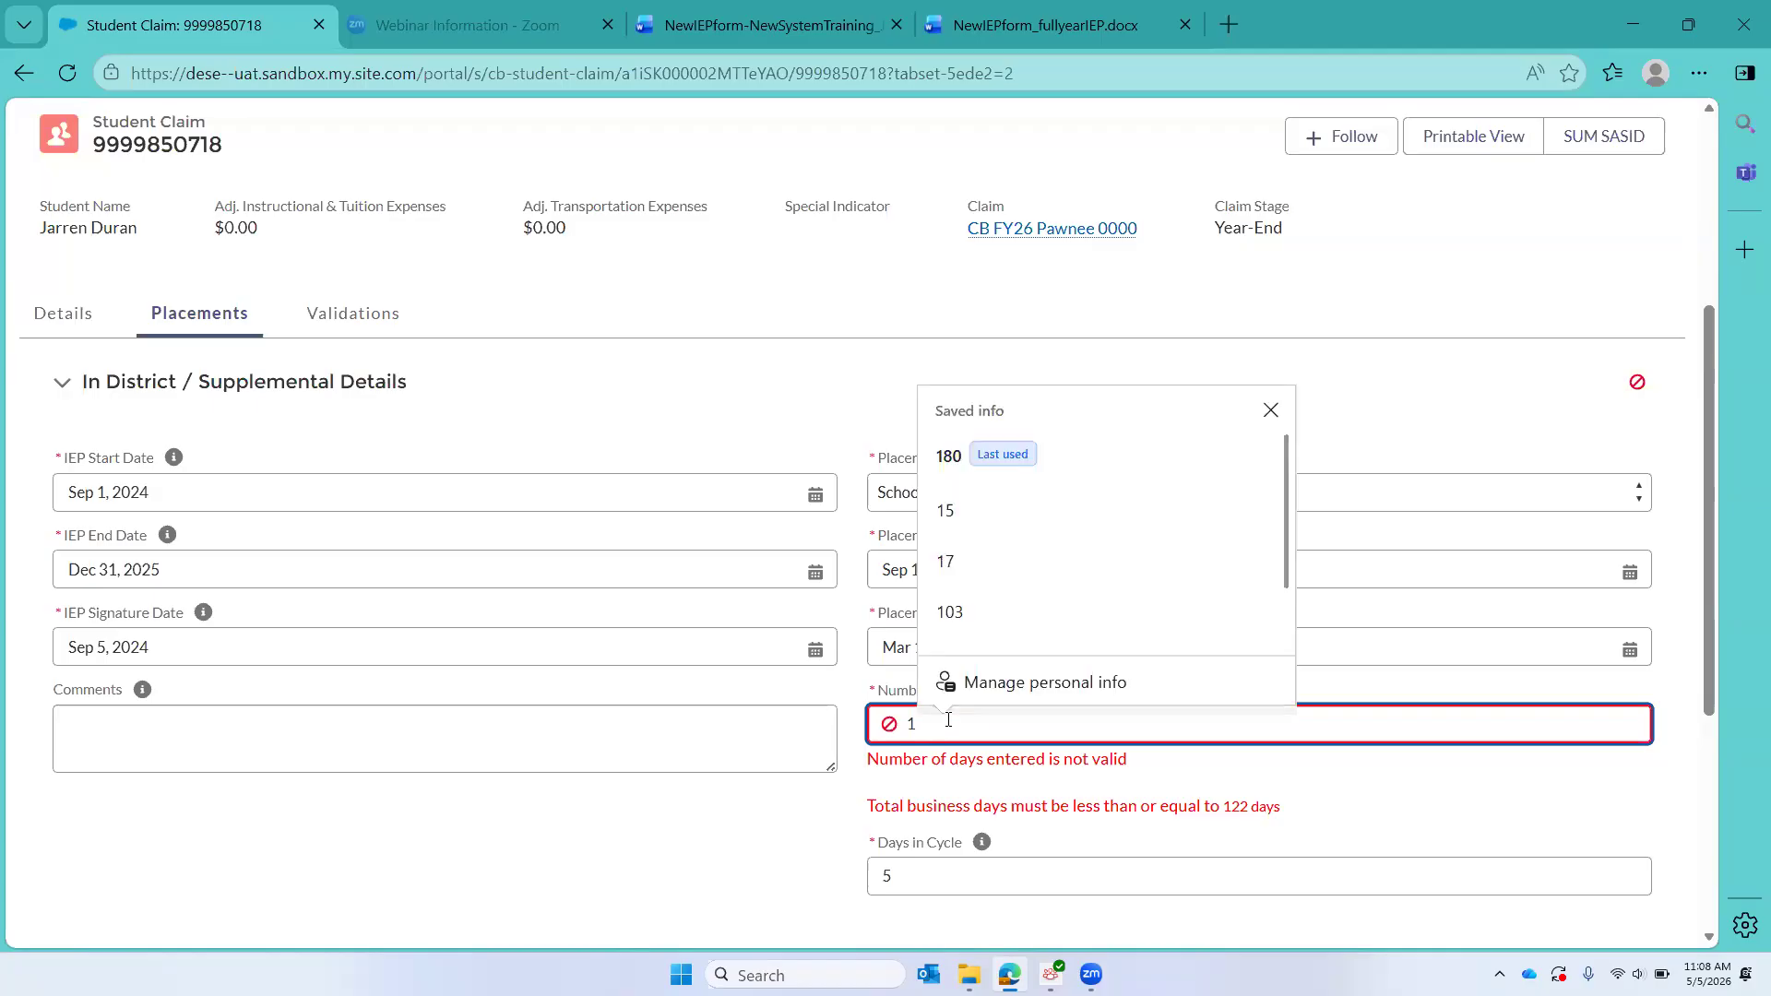
text(20)
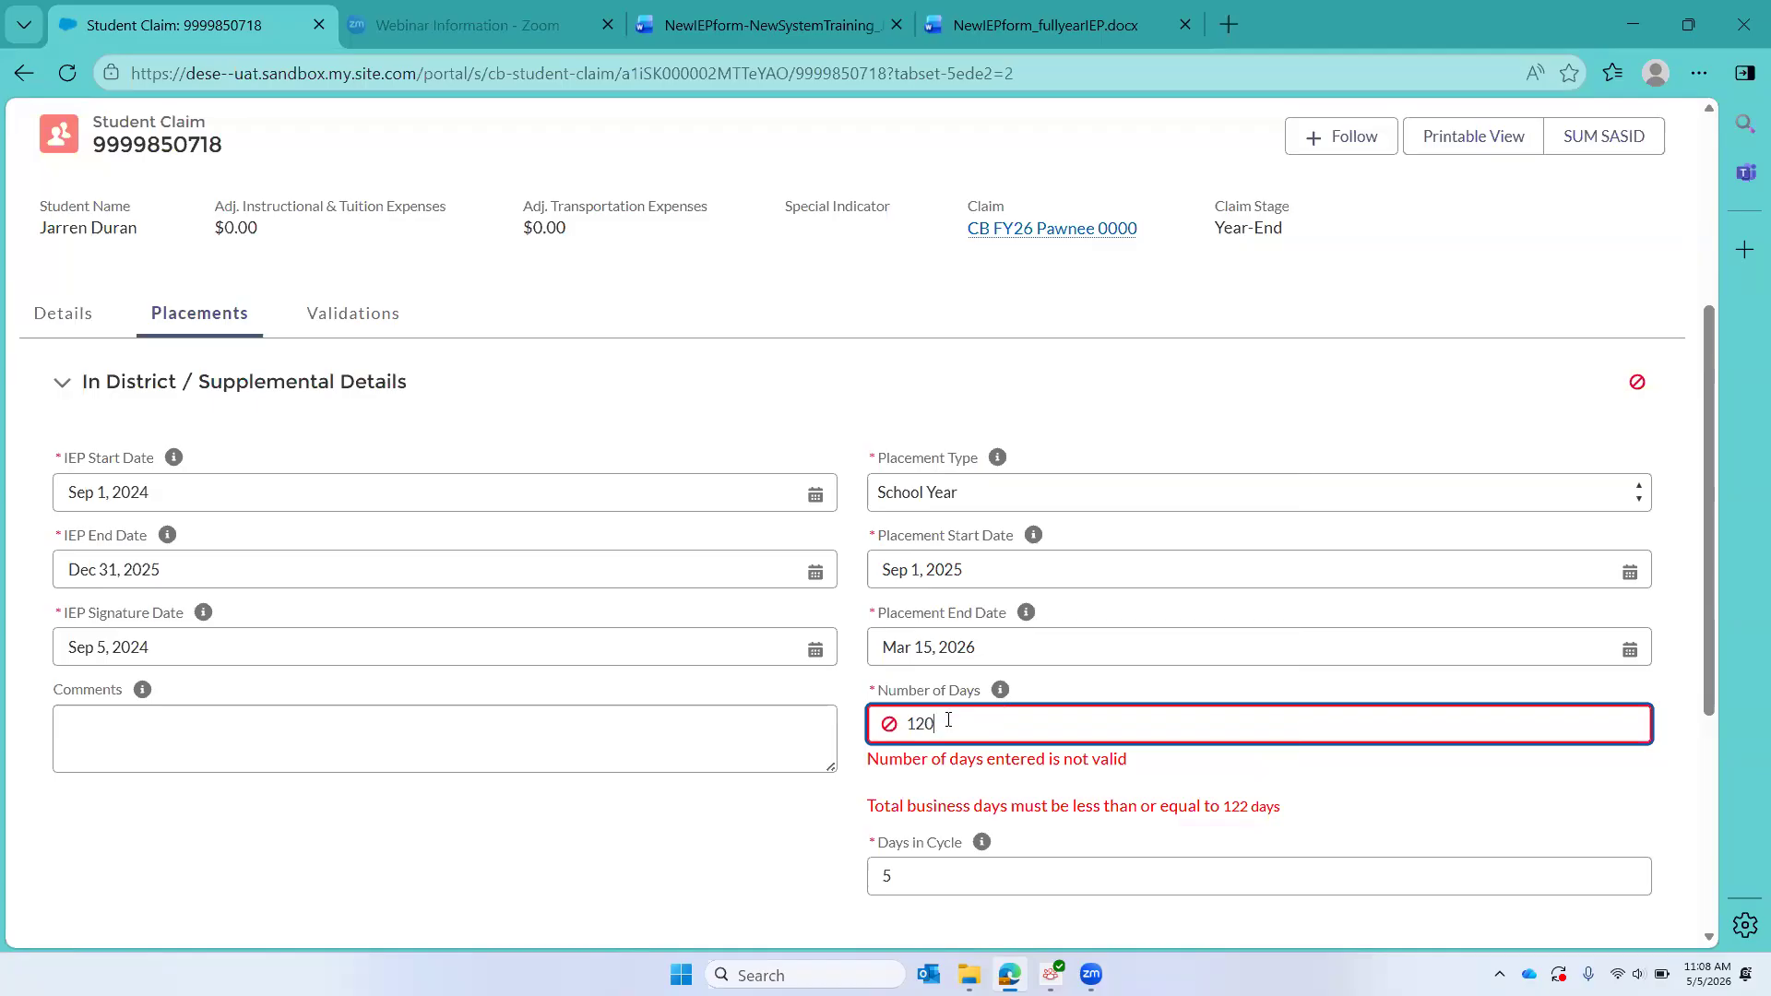
scroll(948, 720, down, 3)
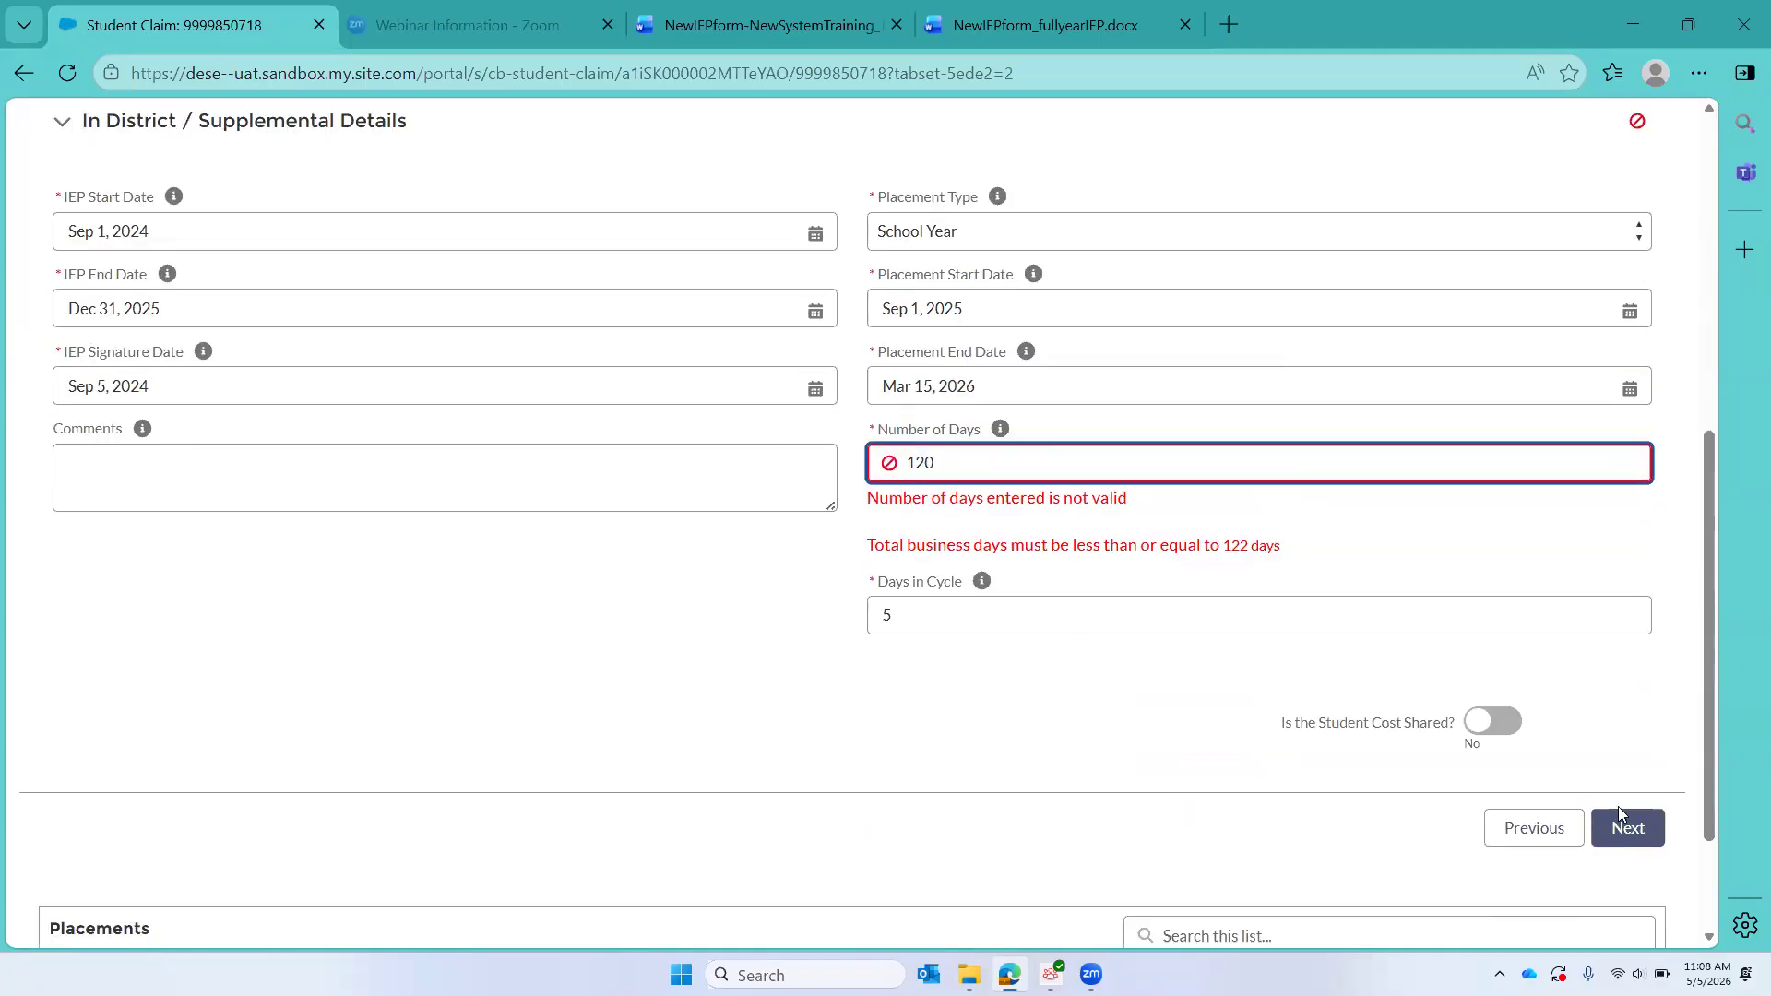
click(1617, 829)
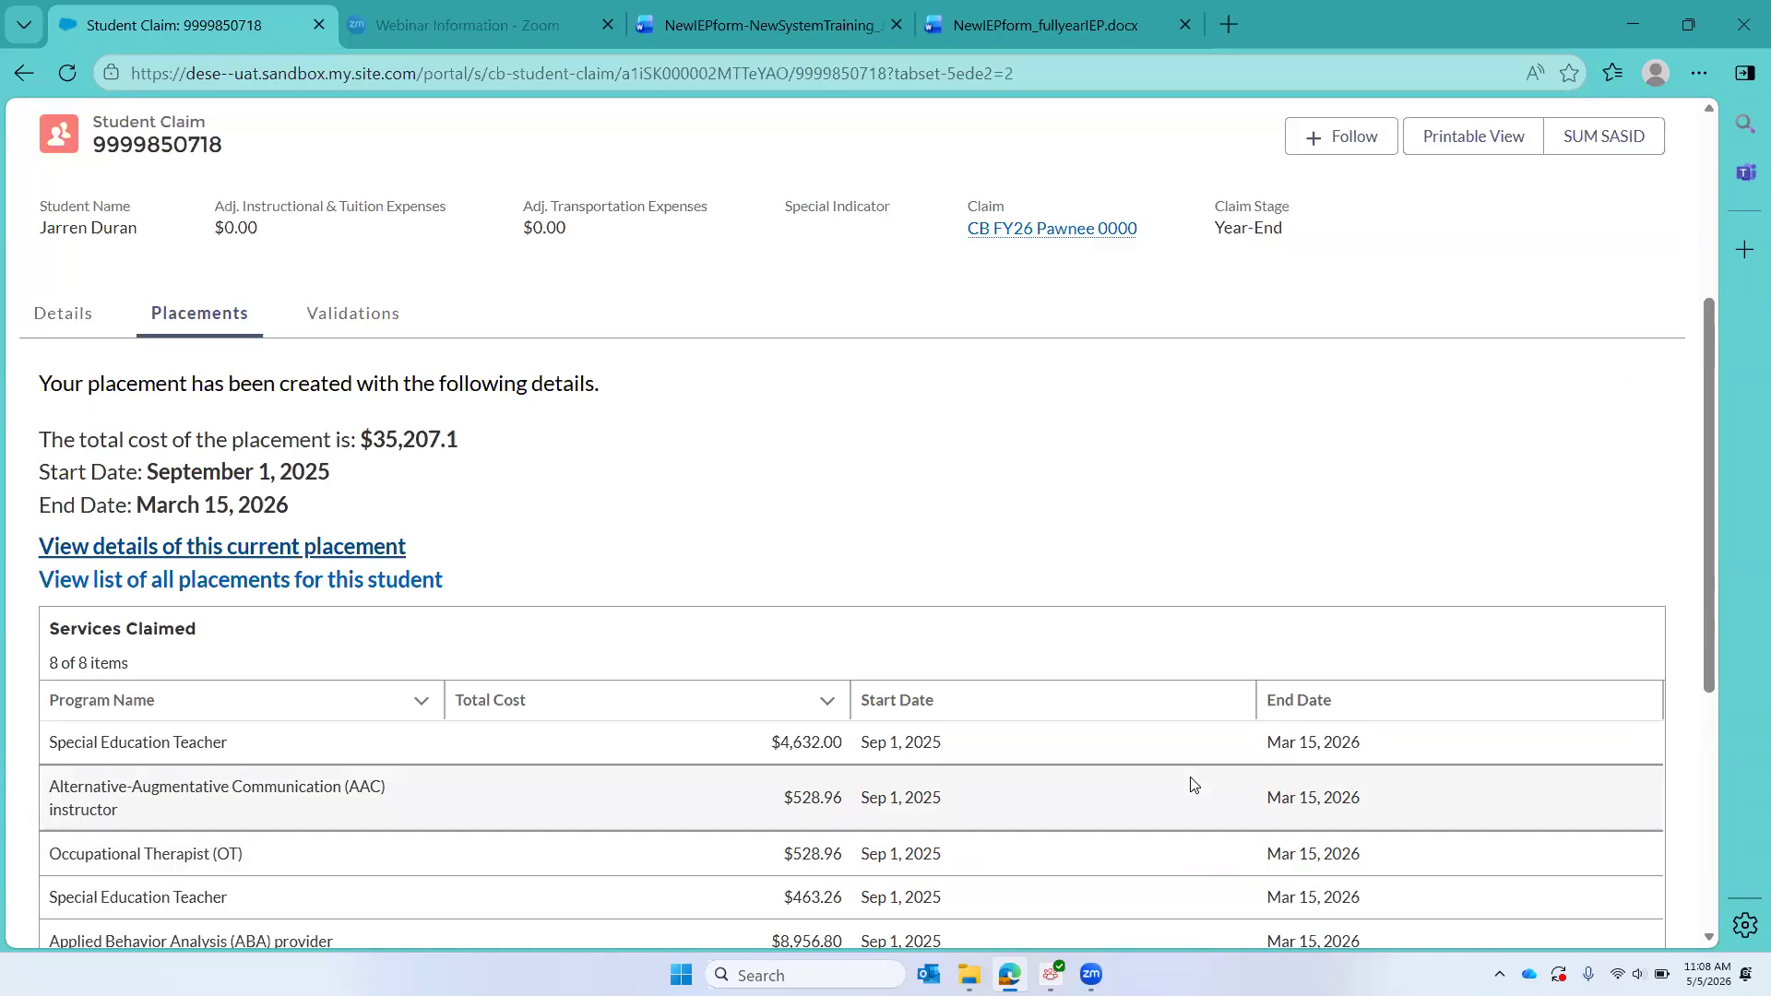
Step: Reload the student claim and open the new In-District placement from the Placements list
click(66, 70)
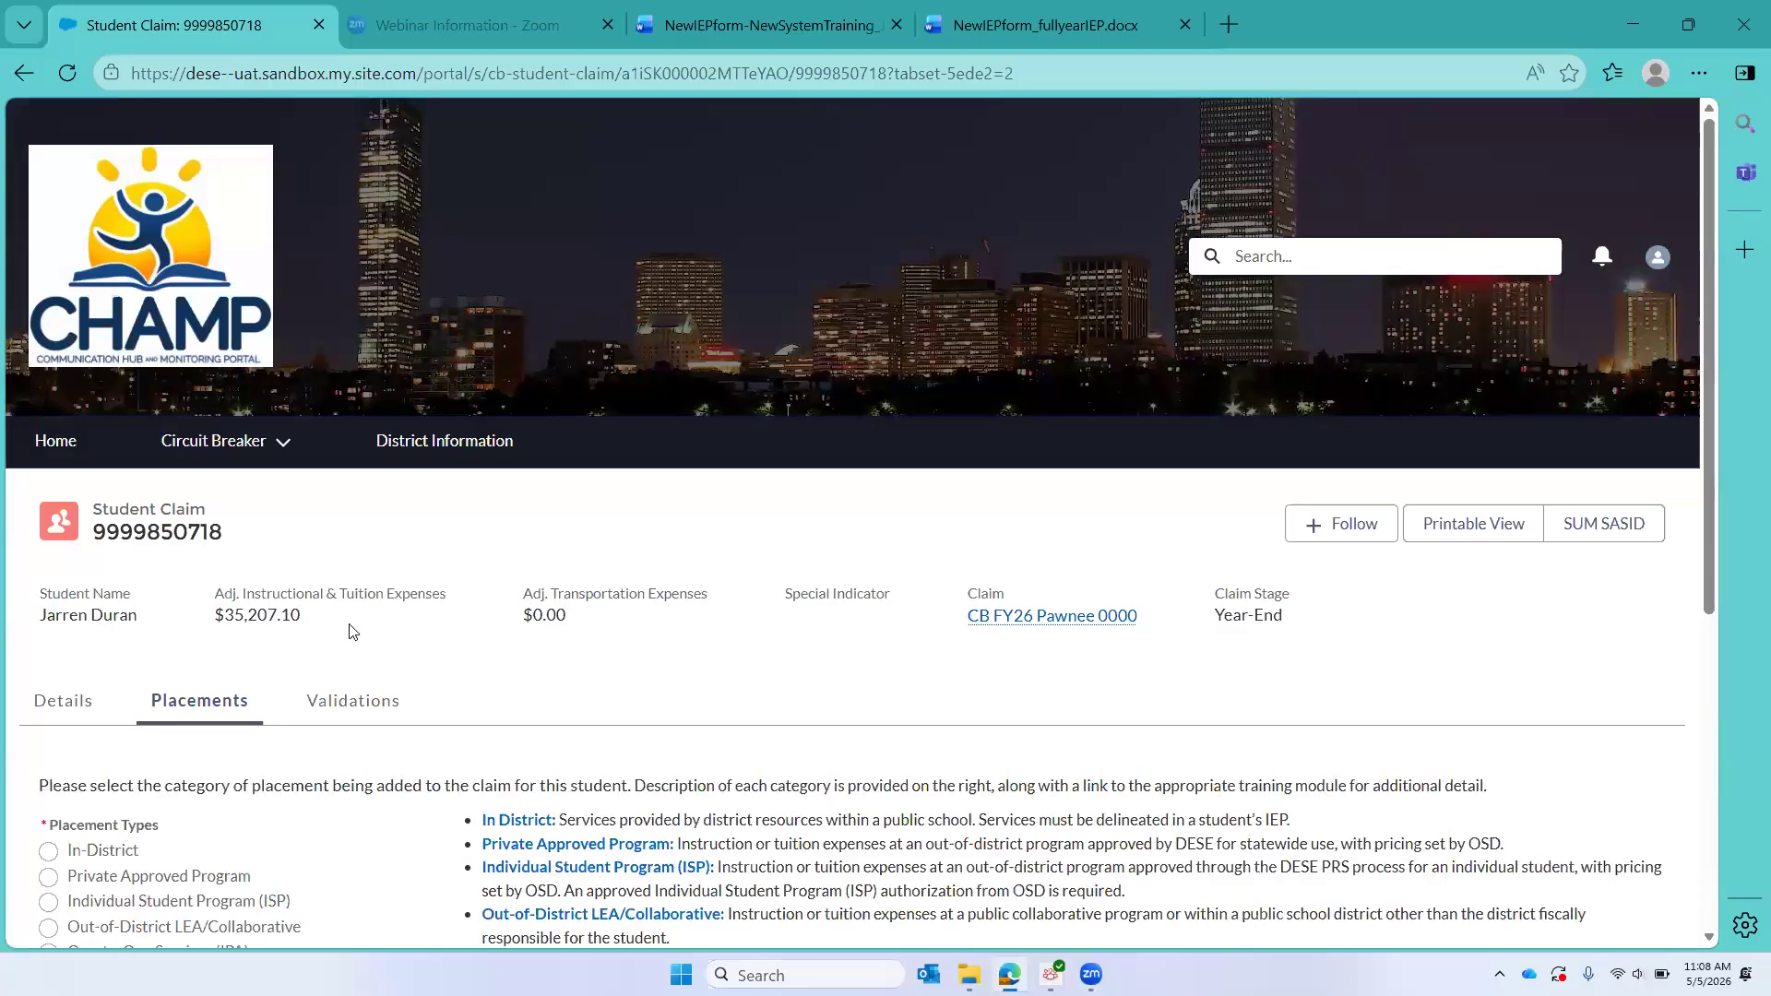
scroll(353, 632, down, 3)
scroll(353, 632, down, 2)
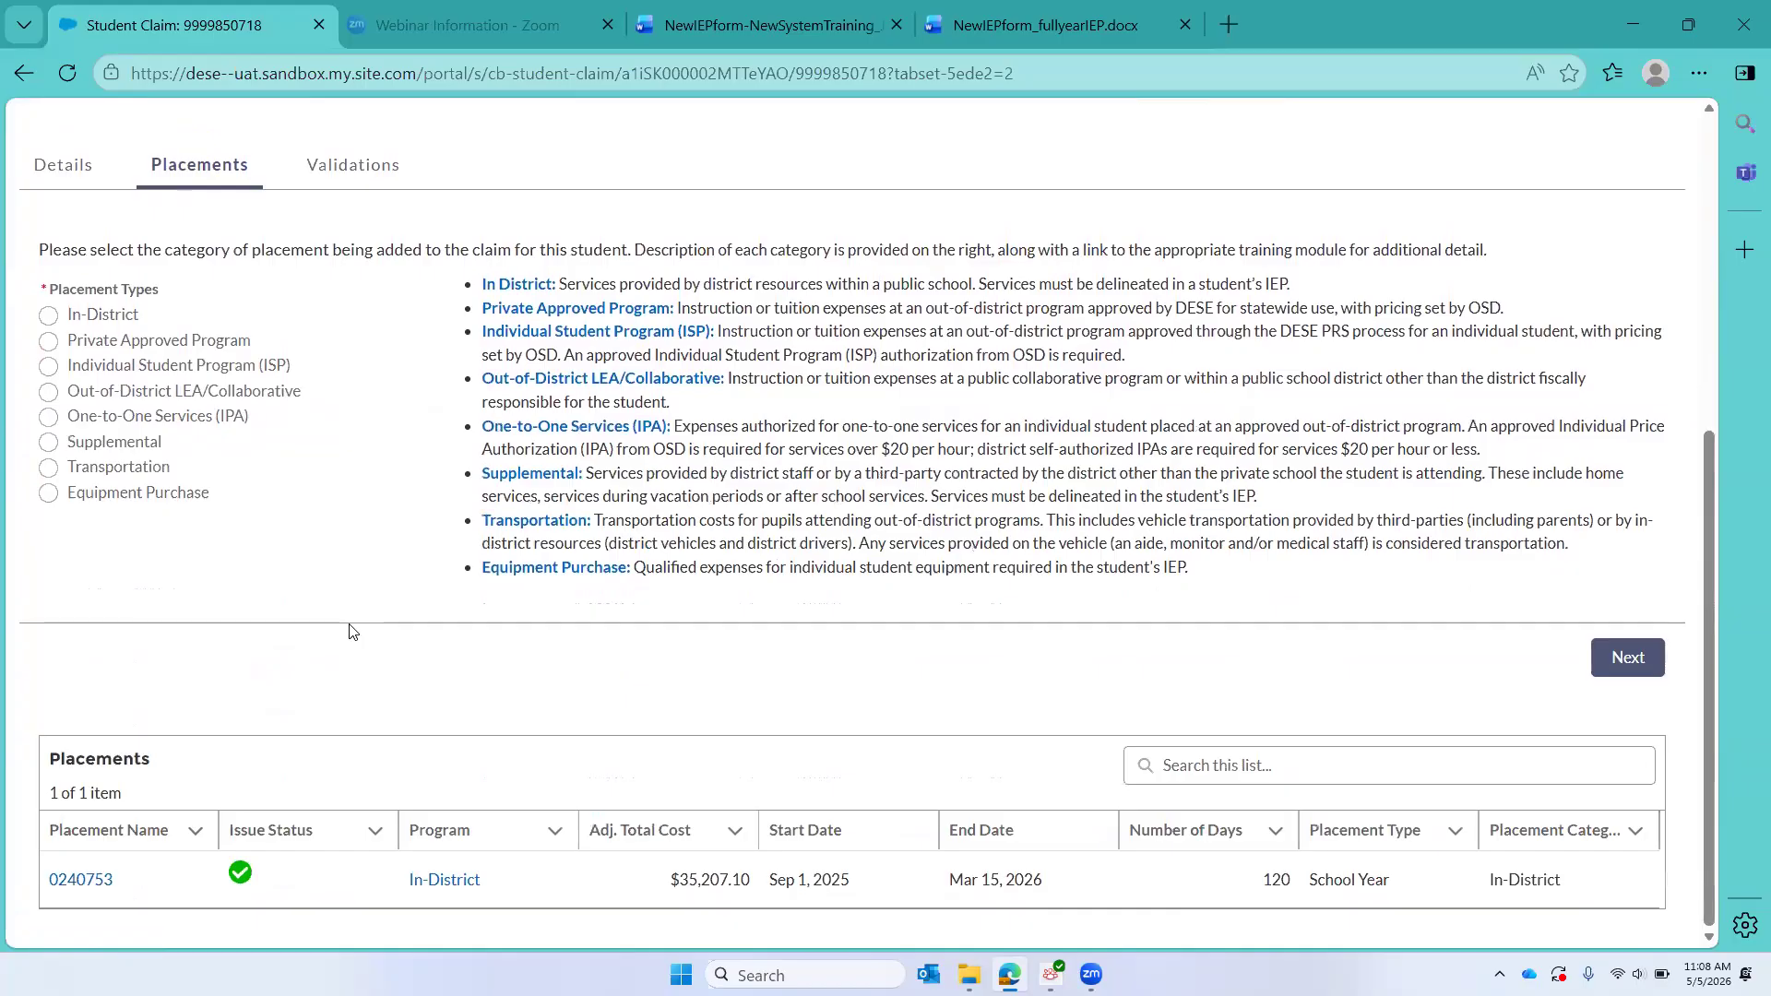
click(98, 882)
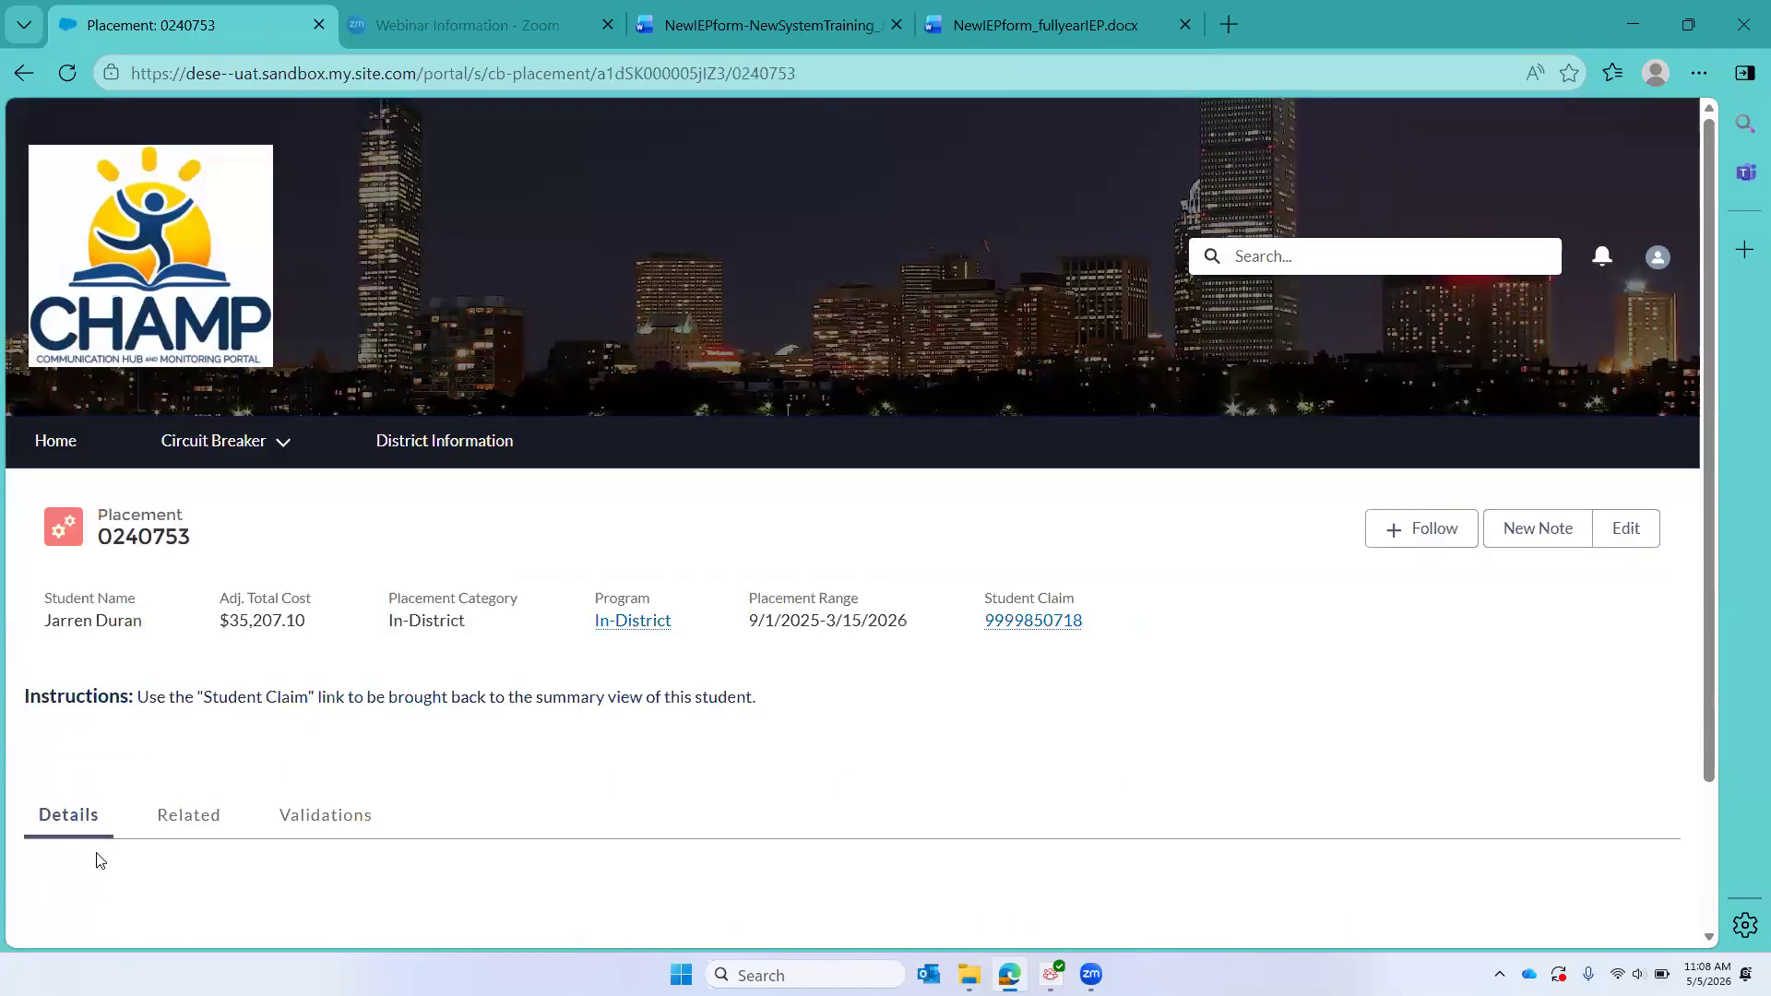
Step: Review the services related to the placement, including their frequency, hours and IEP service grid
scroll(313, 573, down, 3)
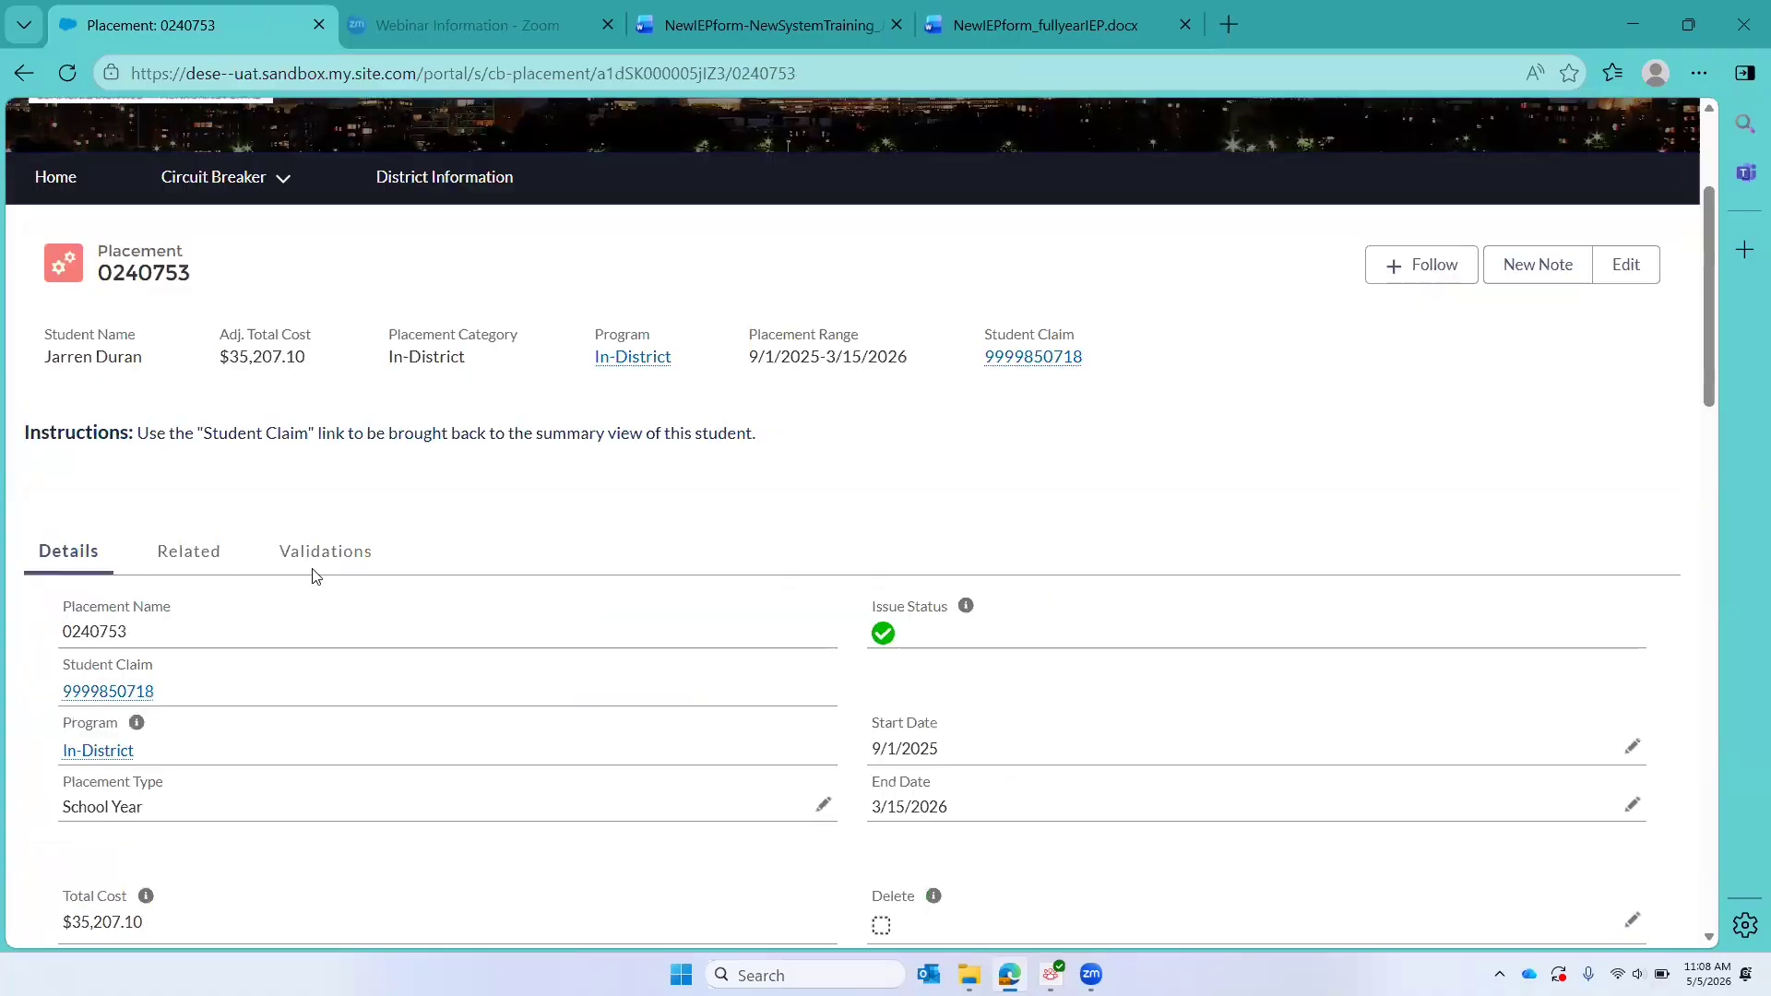
click(189, 549)
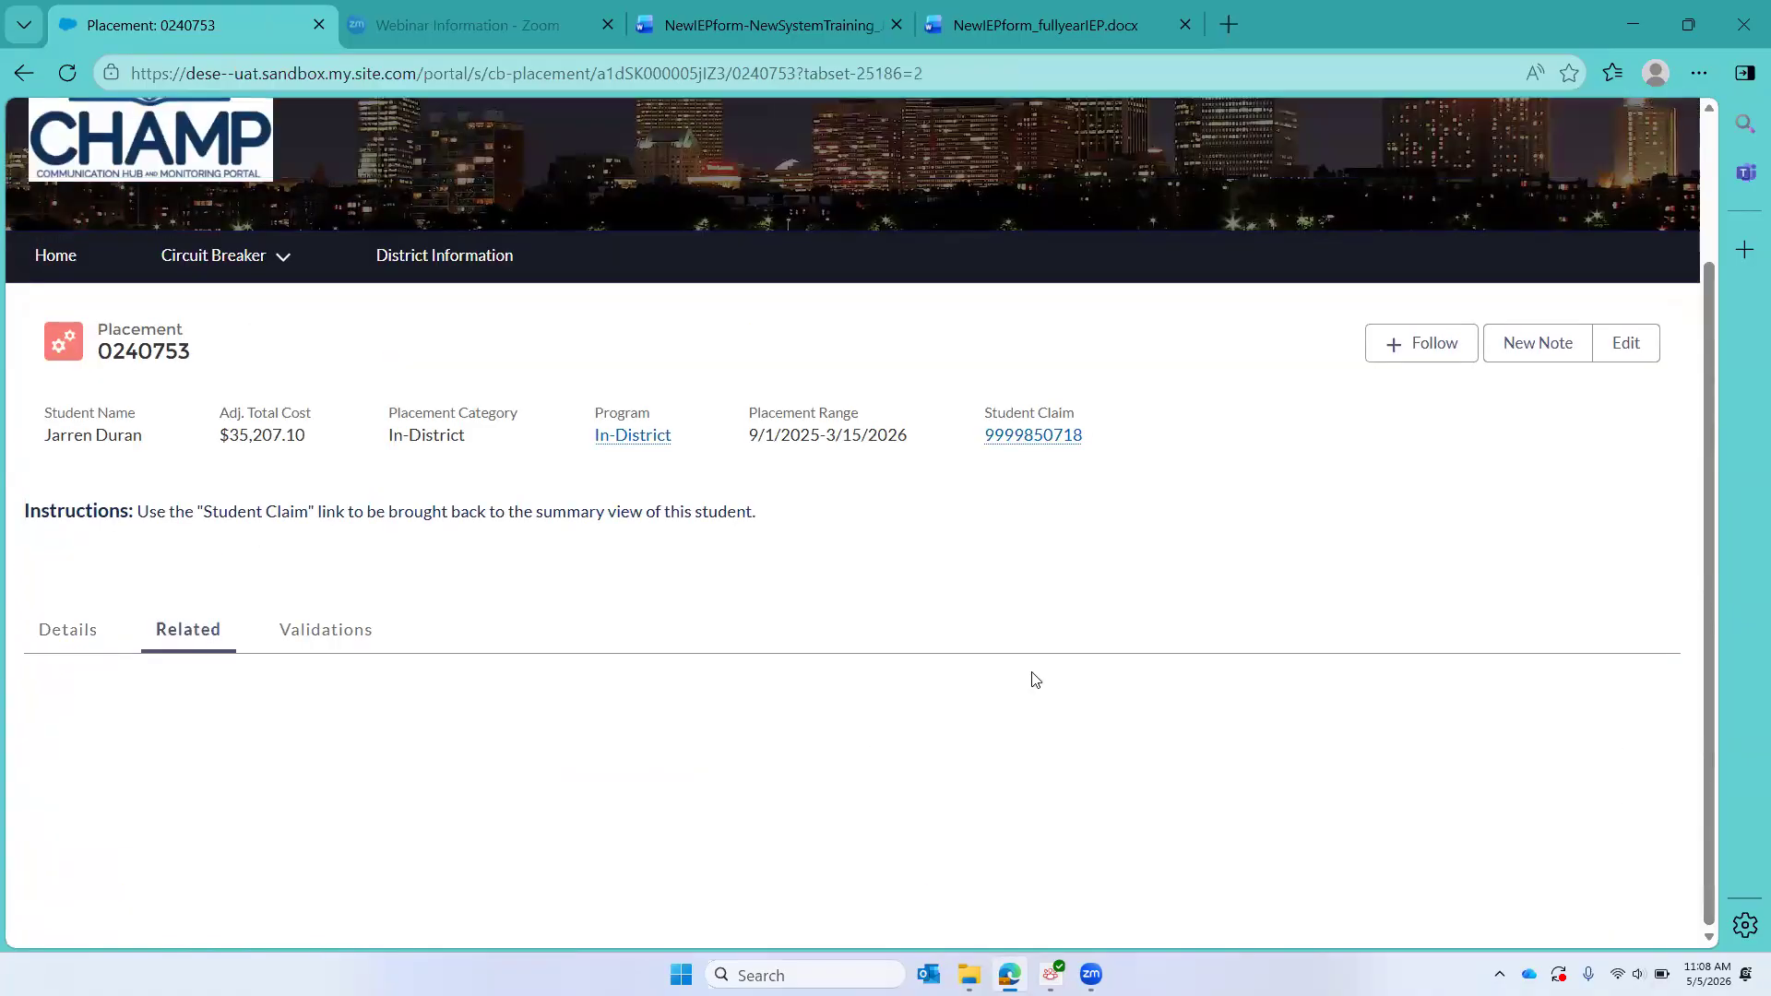
scroll(1033, 679, down, 4)
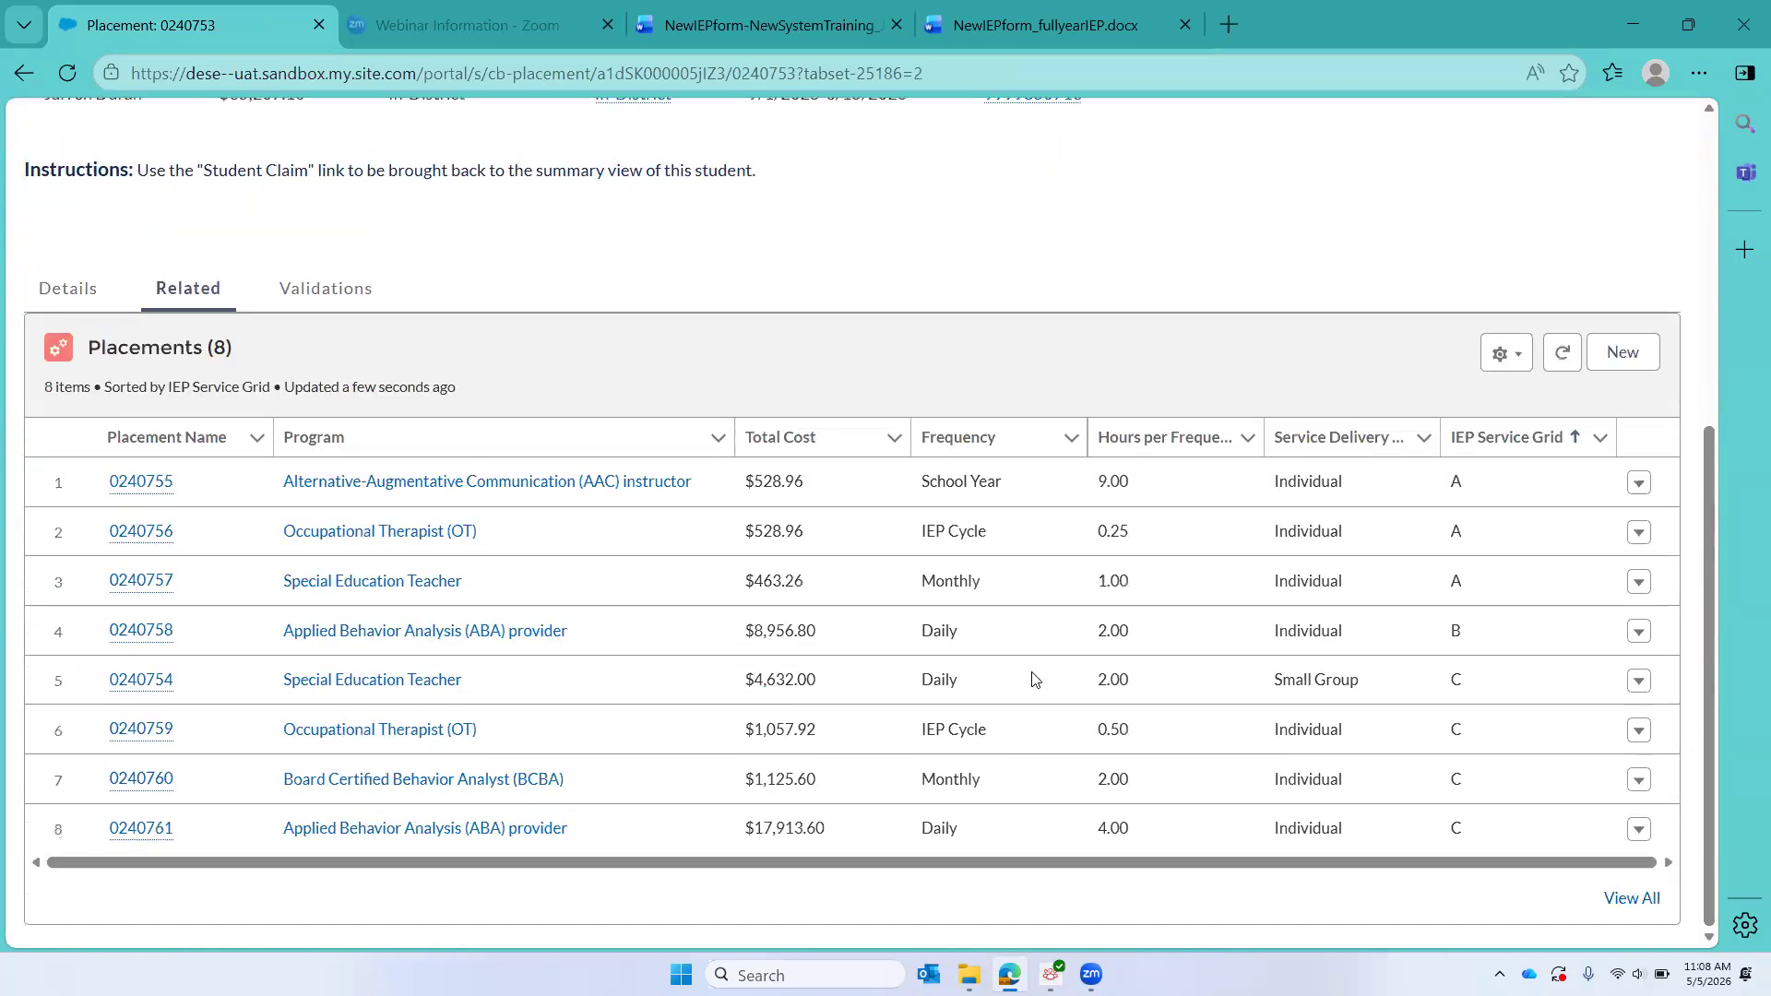
scroll(1032, 680, up, 6)
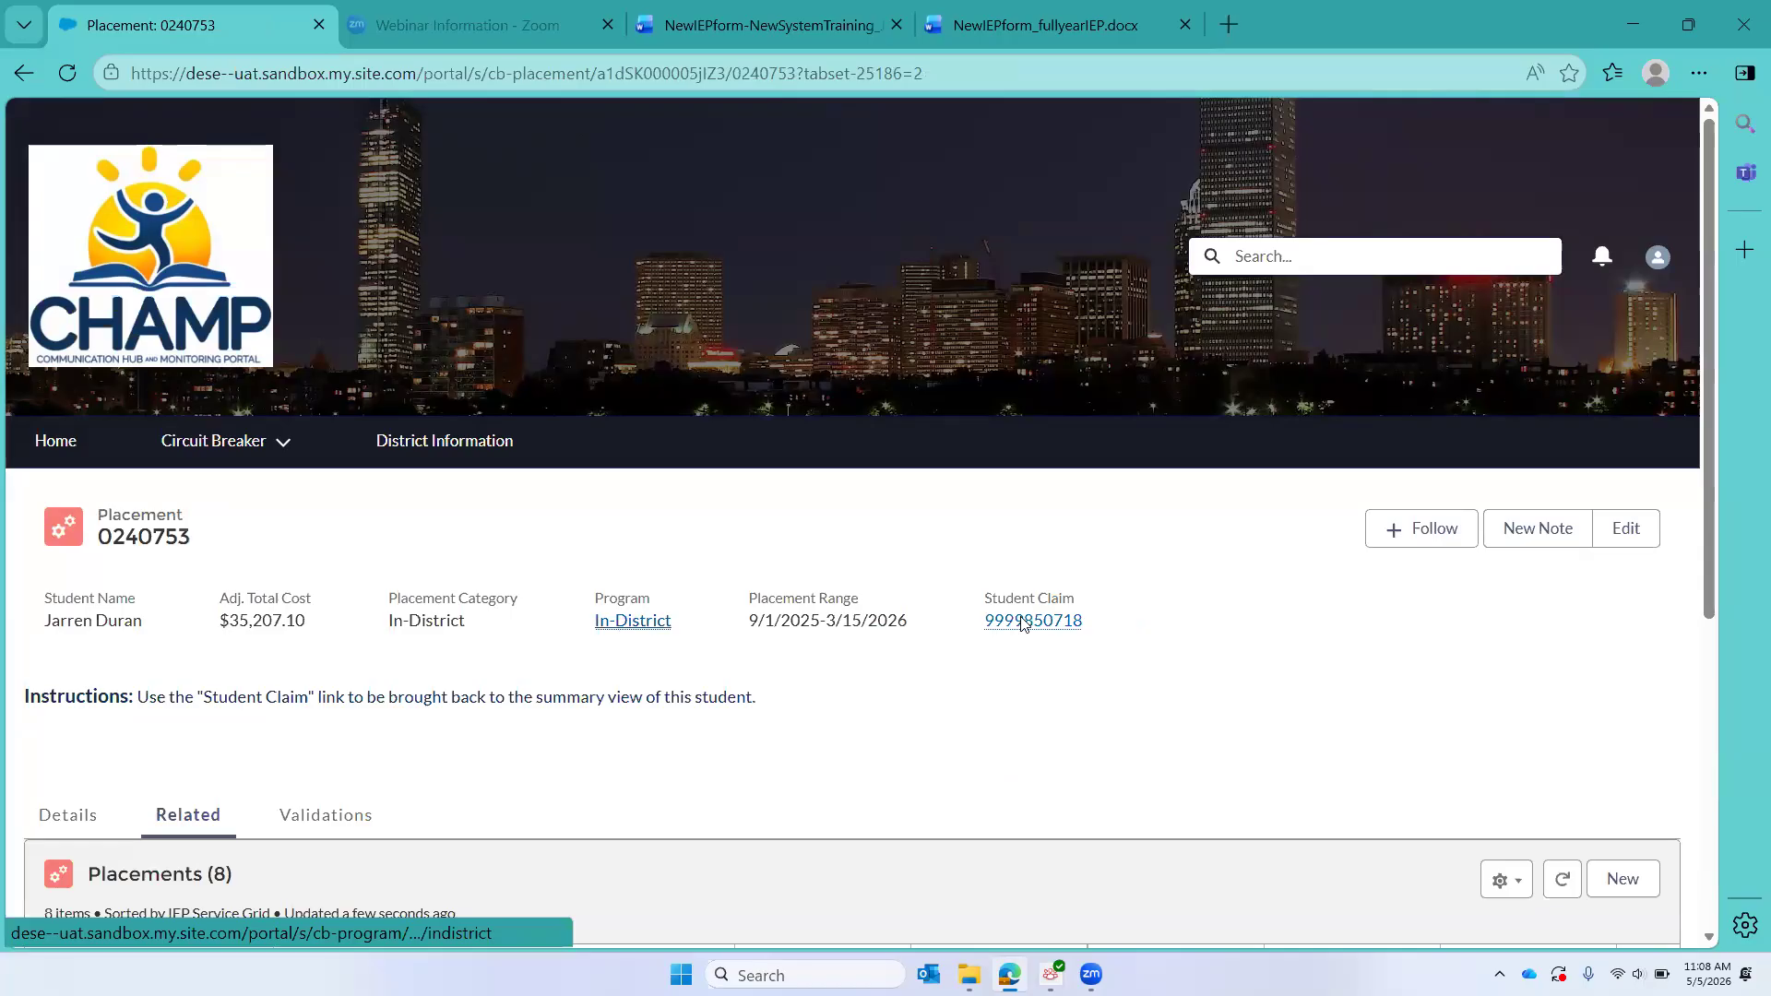
Step: Switch to the student's Word document and examine the second IEP's service delivery grid for 1/1/2026 to 12/31/2026
click(769, 18)
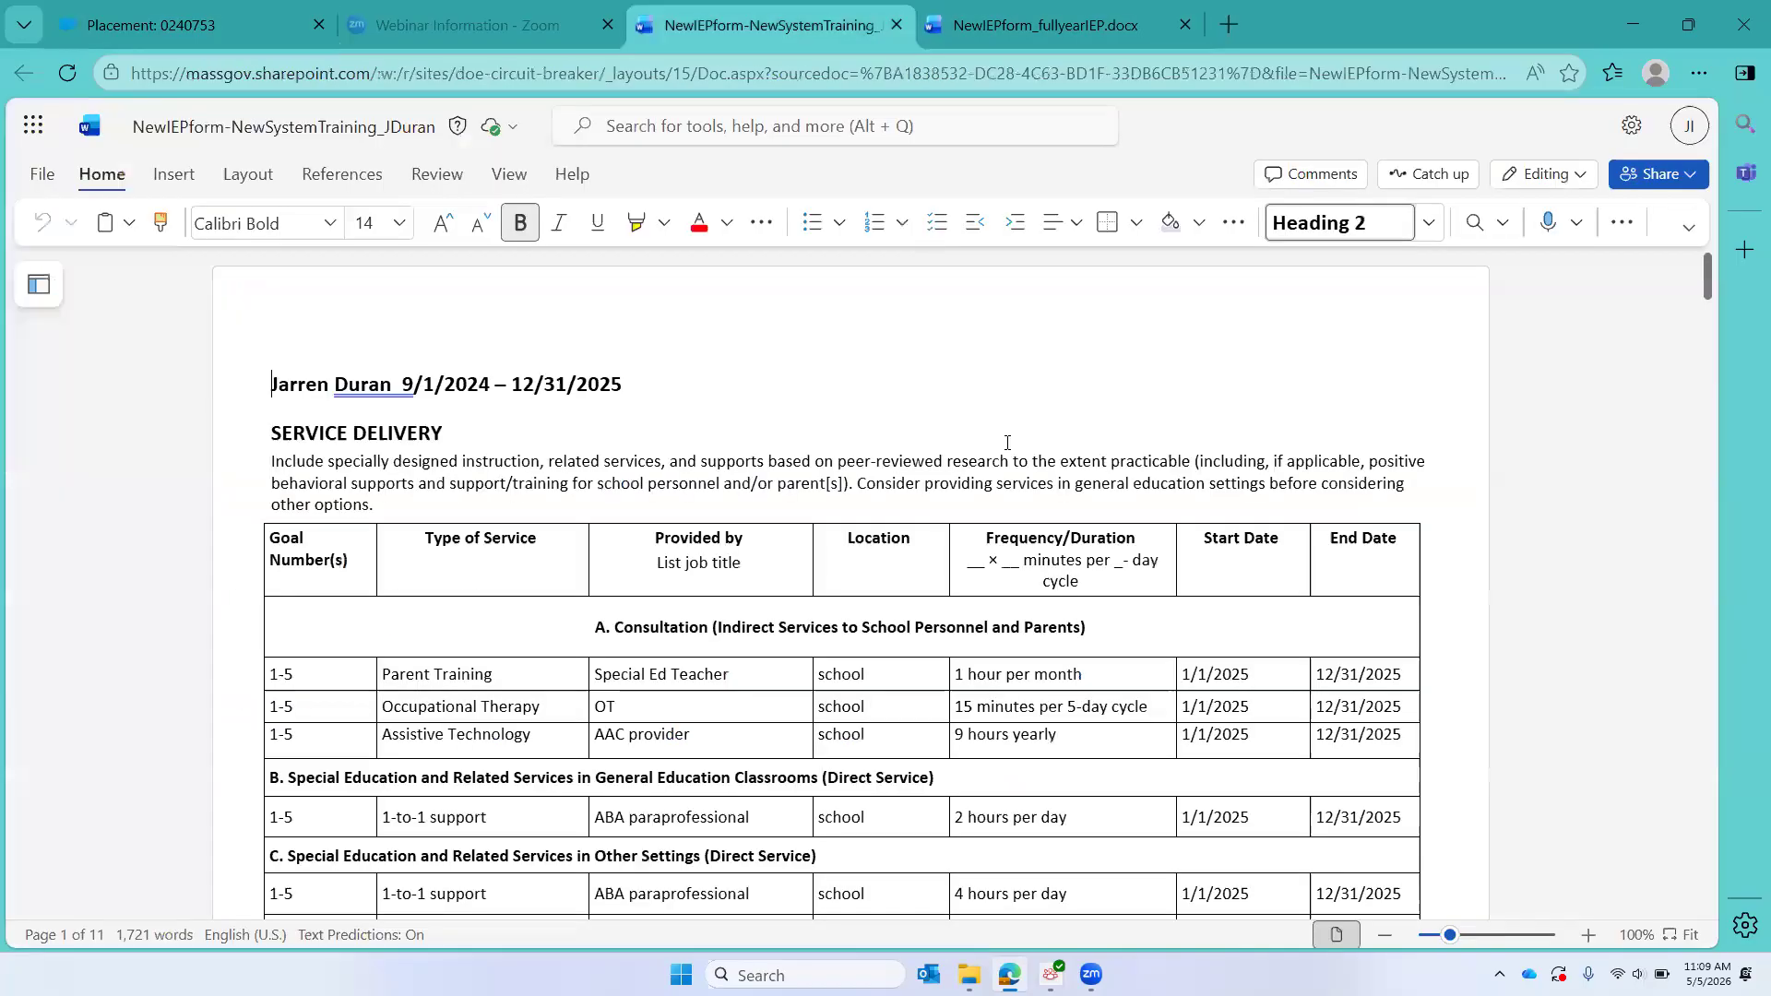
scroll(1007, 443, down, 20)
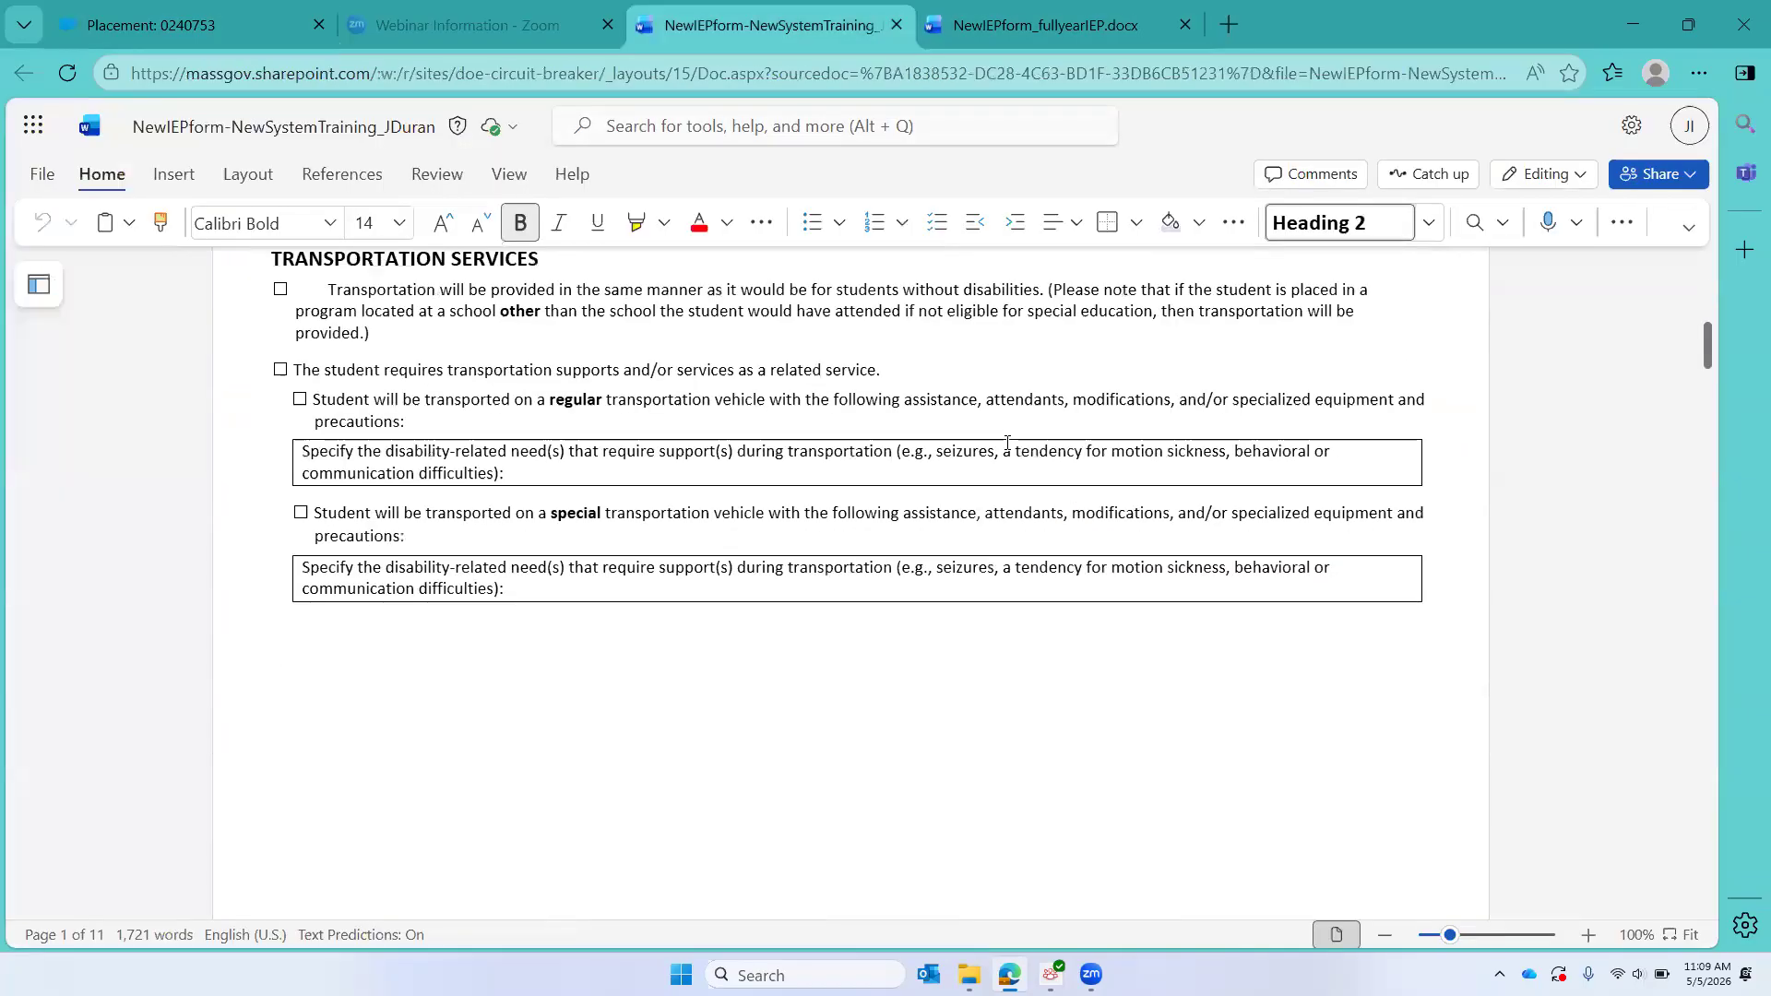
scroll(1007, 449, down, 18)
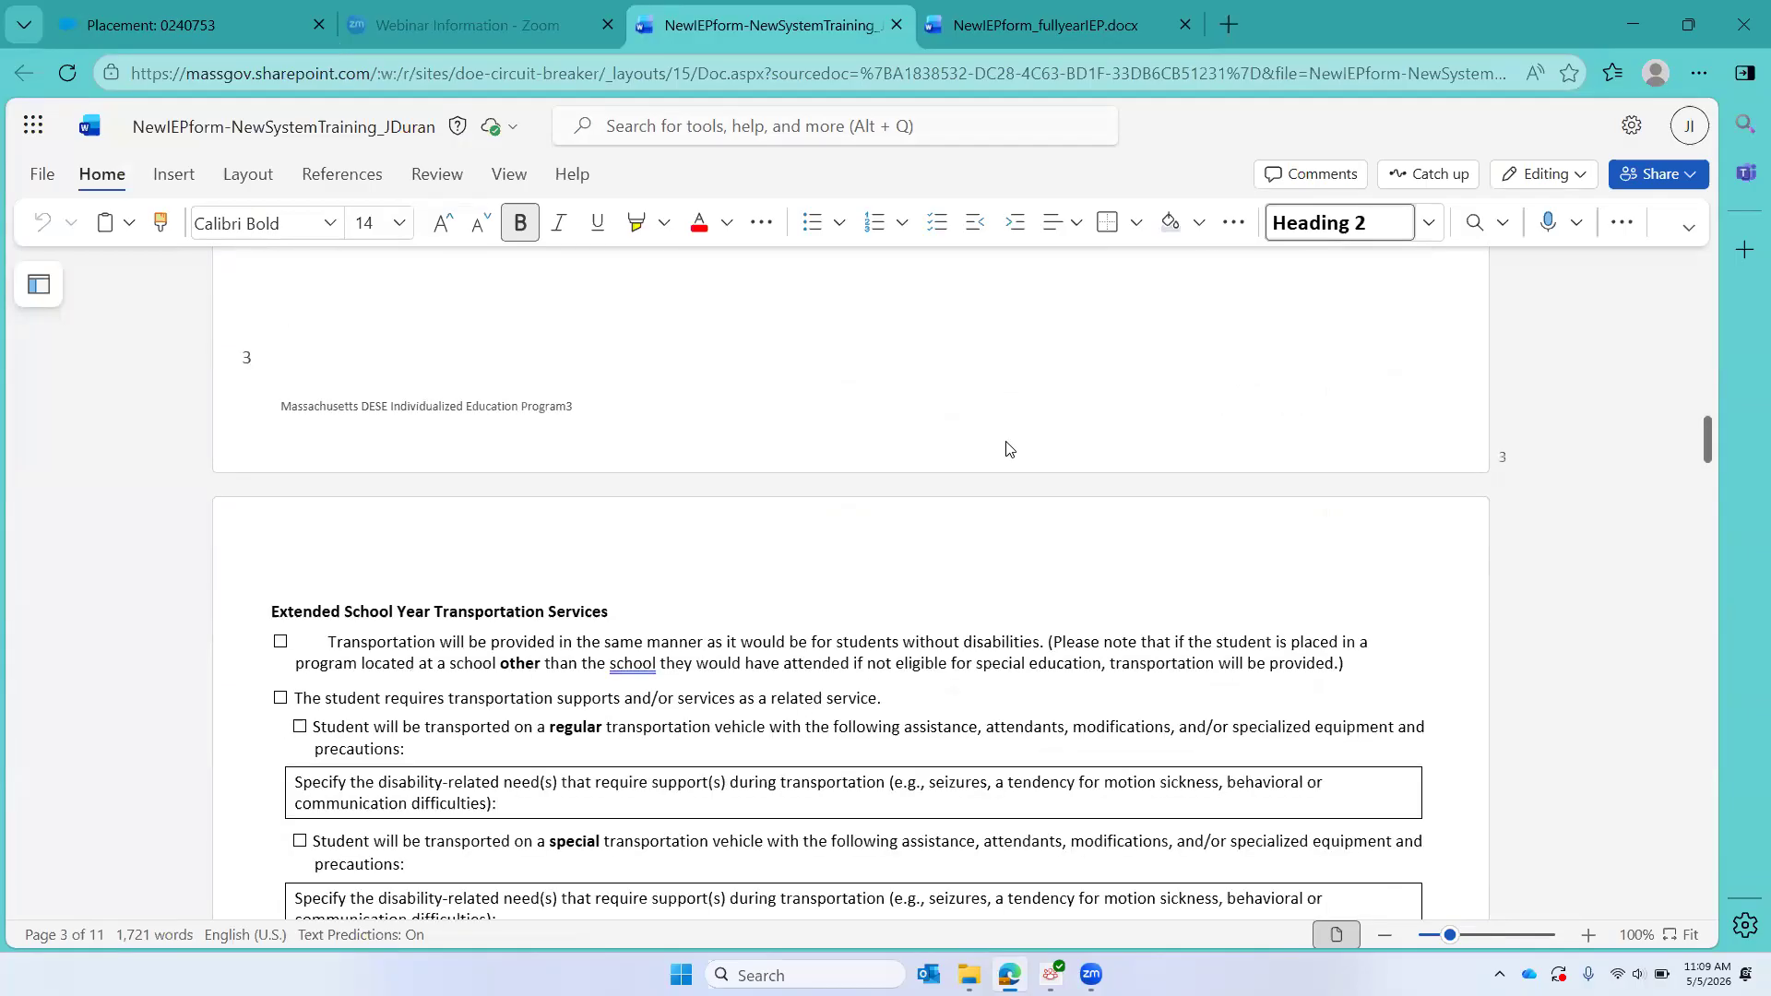
scroll(1007, 444, down, 20)
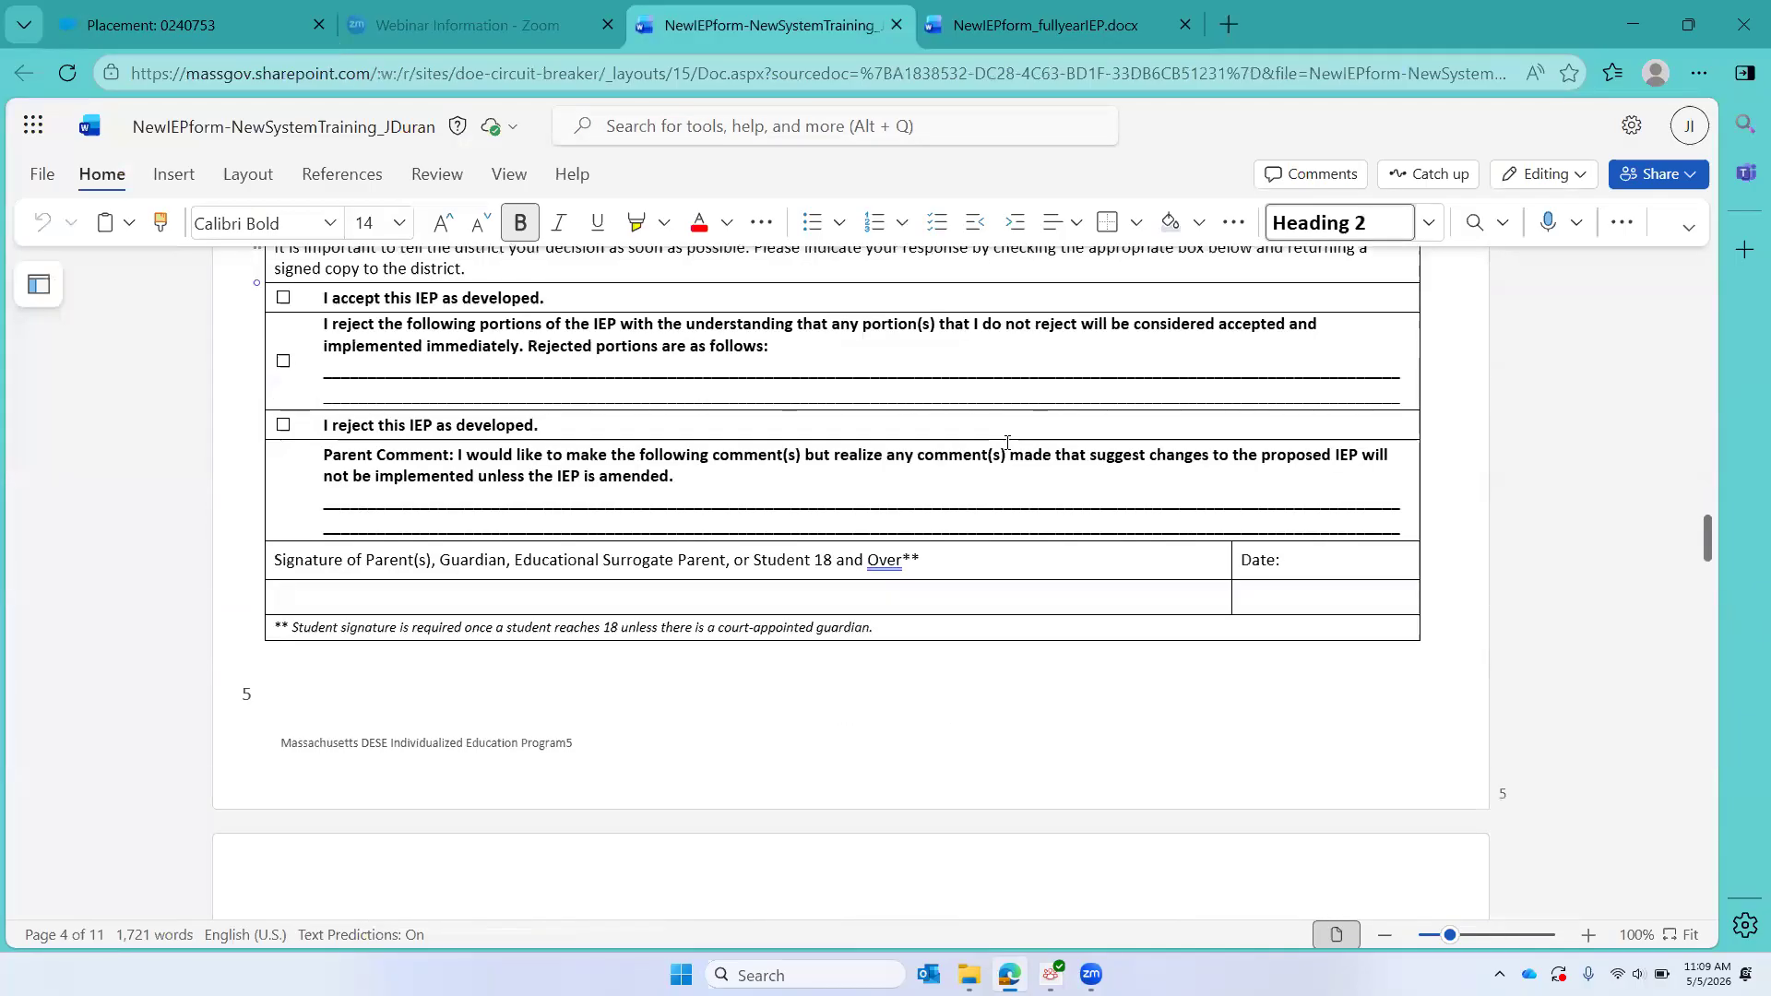
scroll(1008, 448, up, 3)
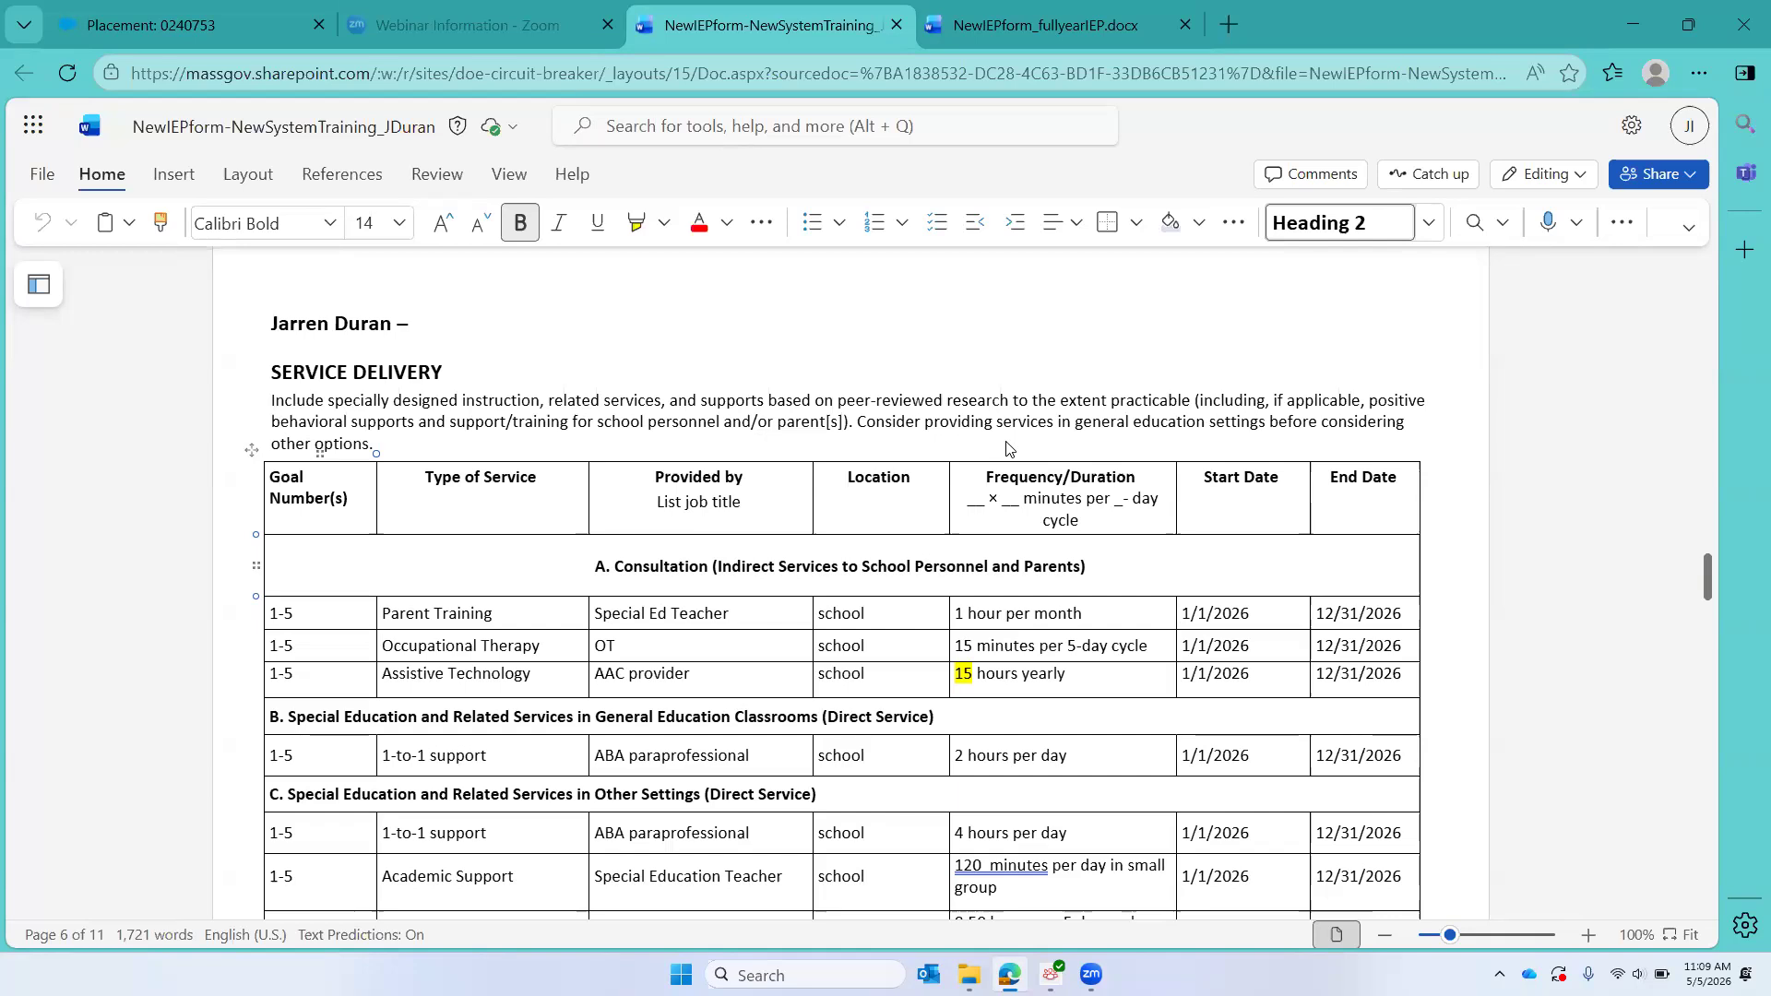
scroll(1006, 449, down, 1)
scroll(1007, 449, down, 1)
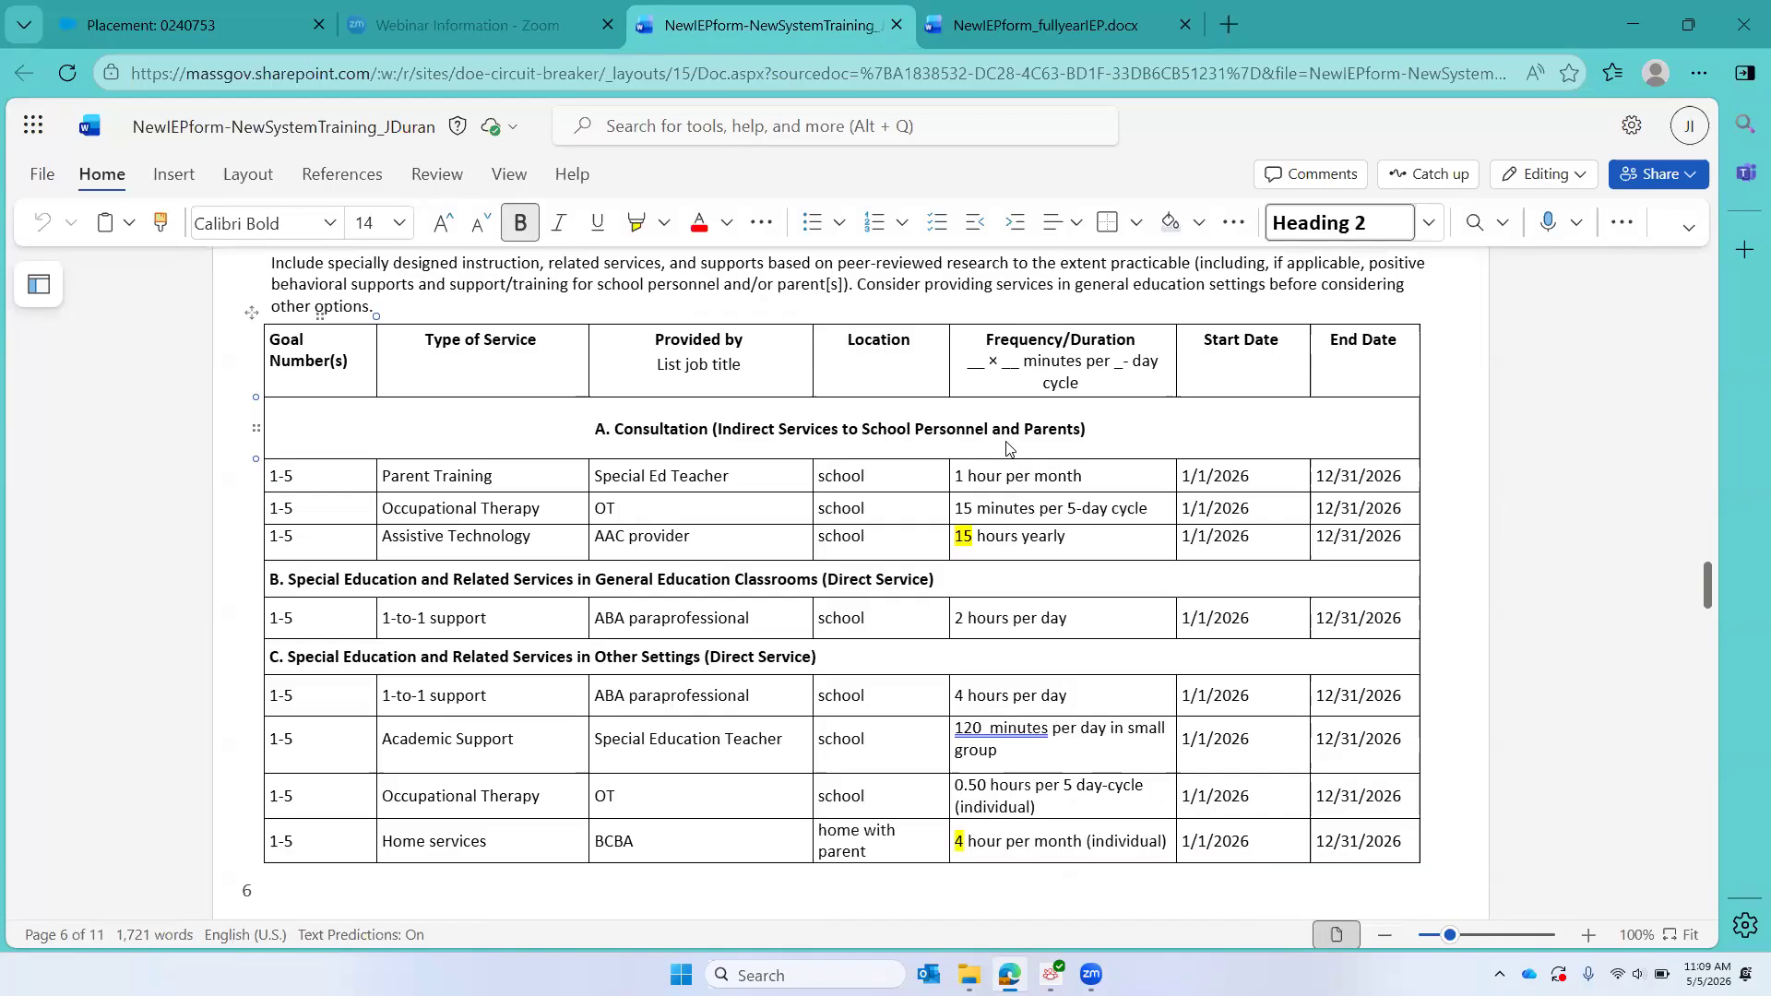
Step: Switch back to CHAMP and return from the placement record to the Placements section of the student's claim
scroll(1006, 450, up, 1)
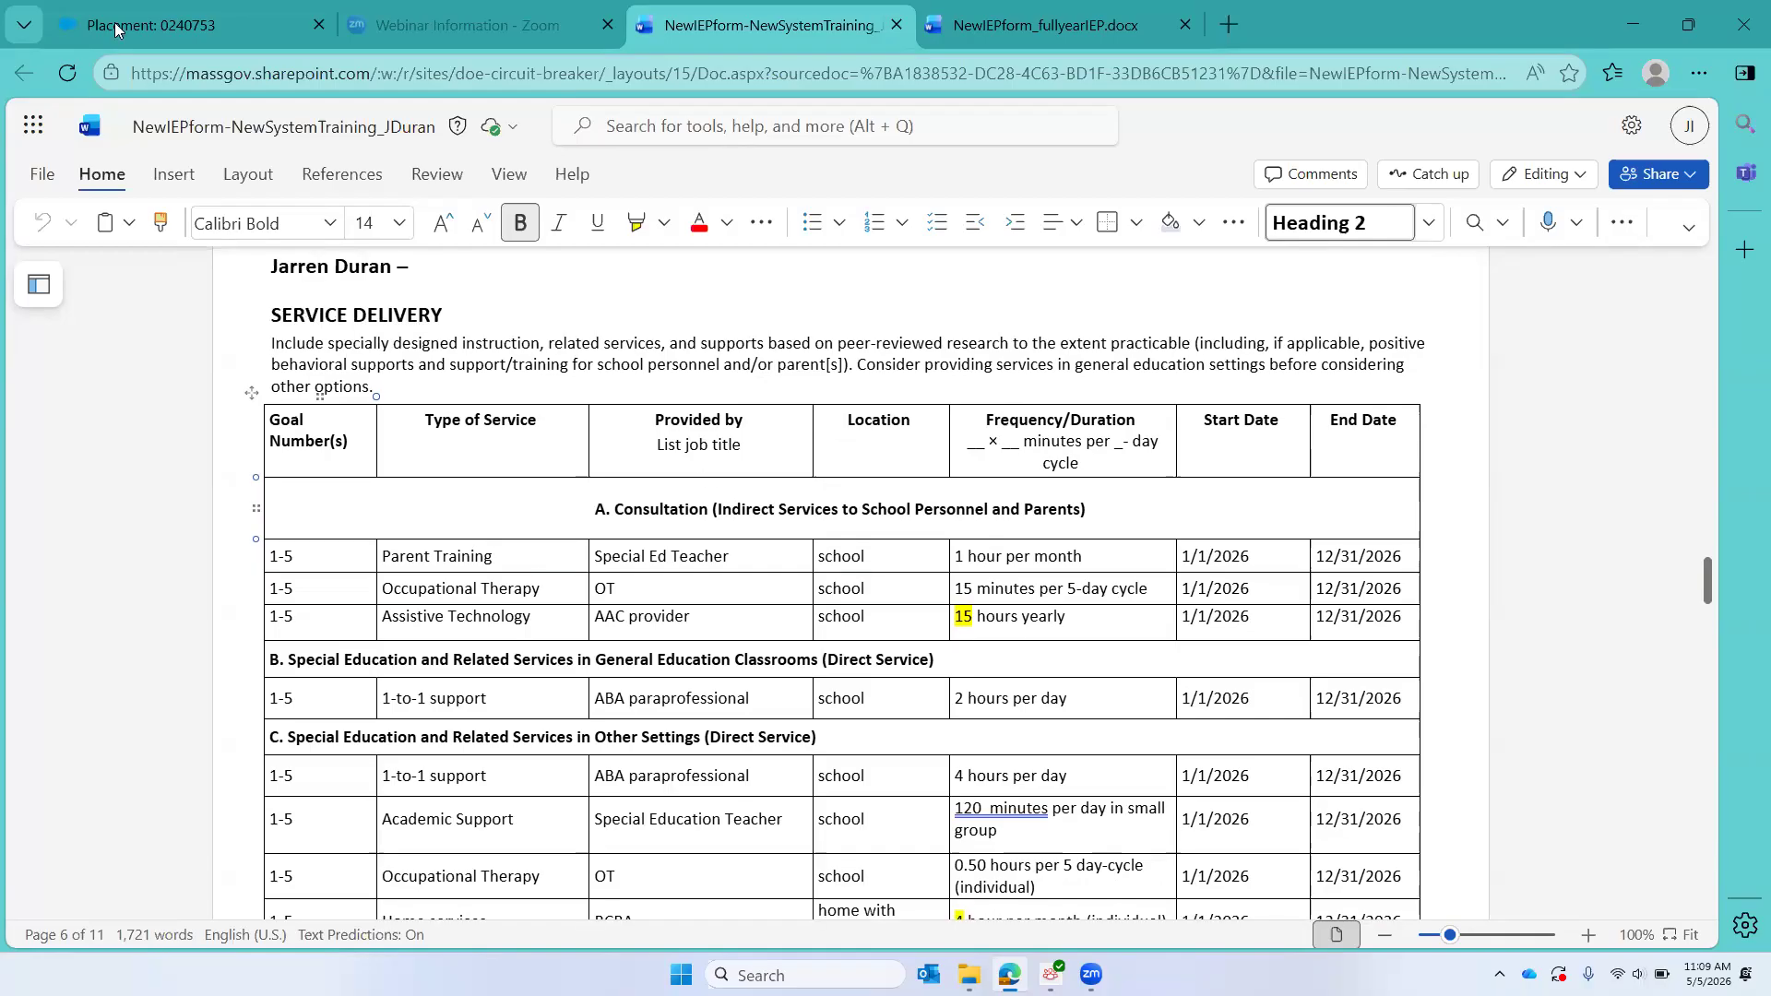
key(ctrl+1)
scroll(530, 607, down, 3)
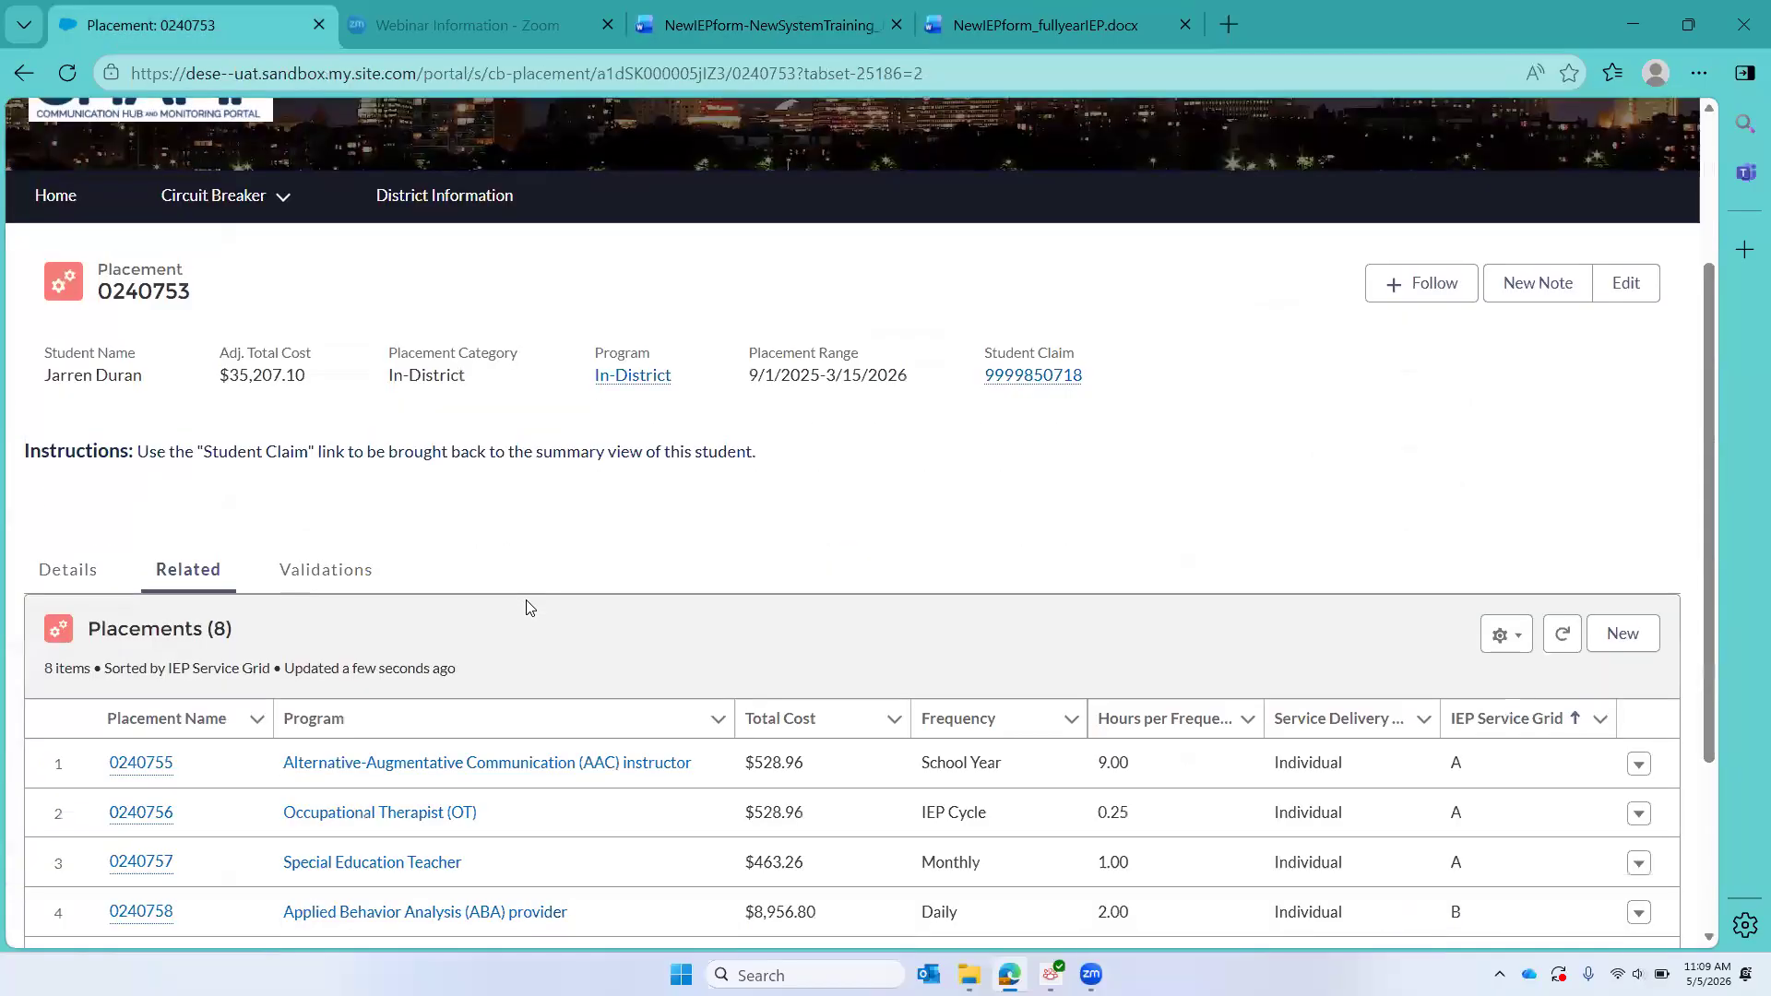
click(1059, 355)
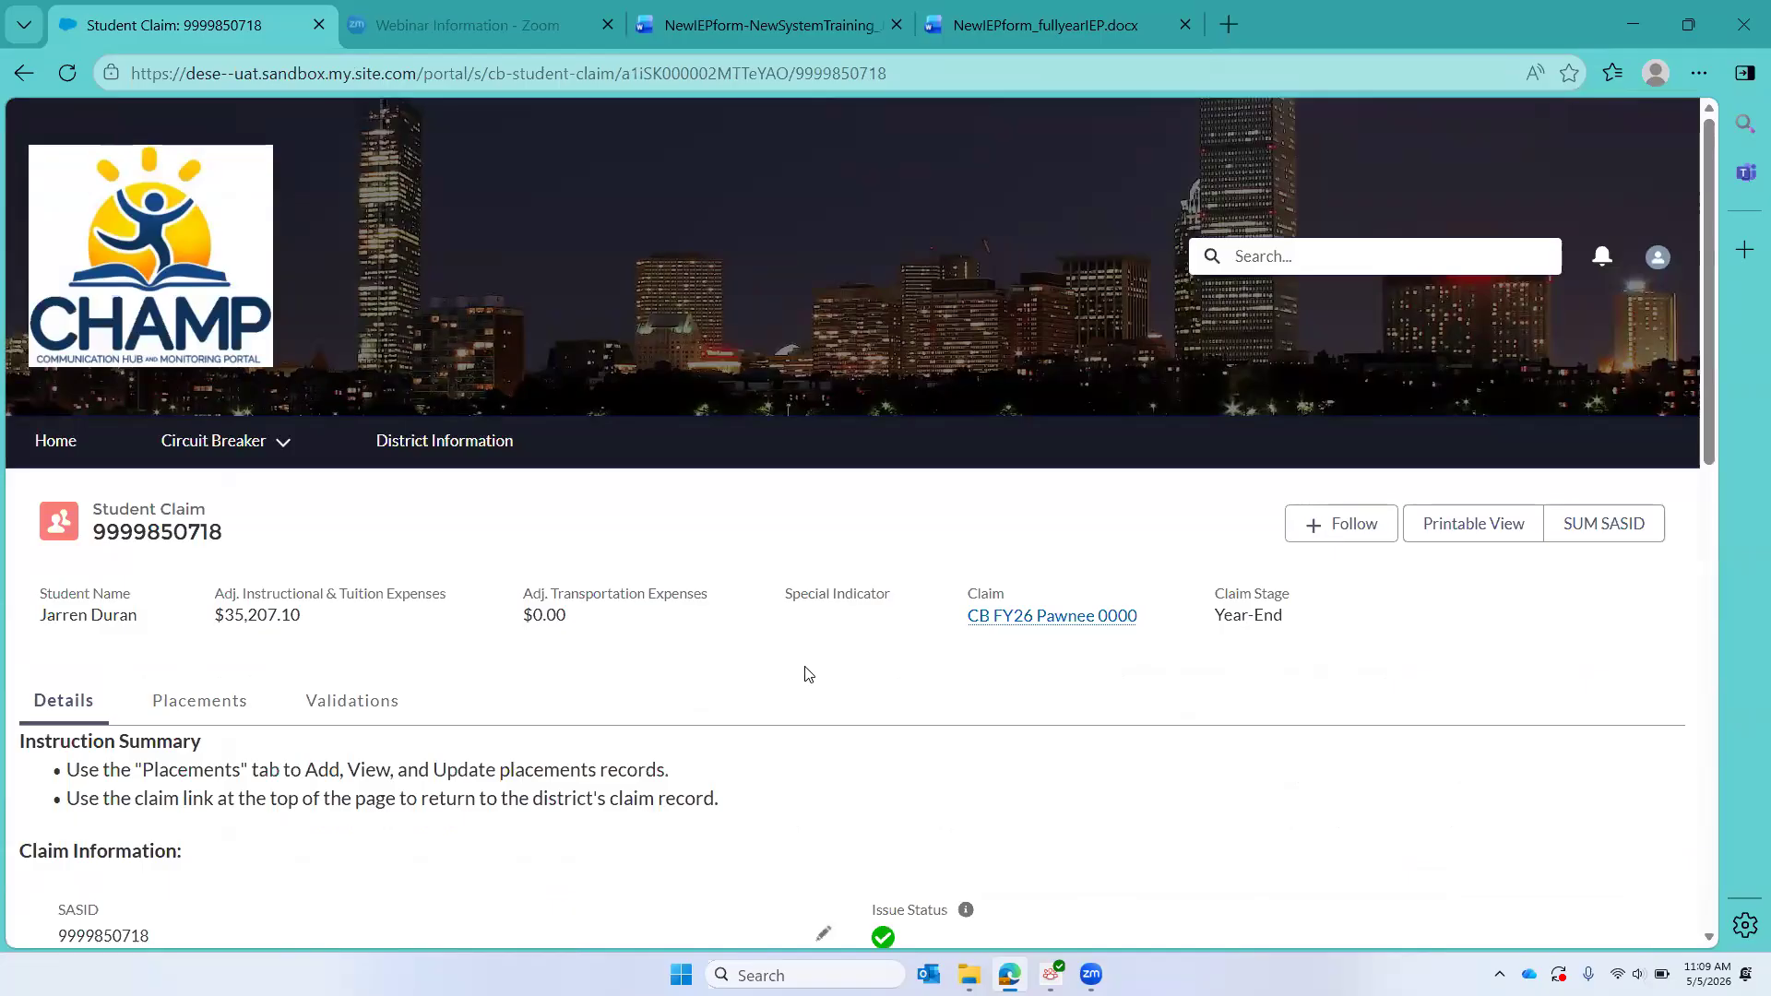
scroll(805, 674, down, 3)
click(211, 395)
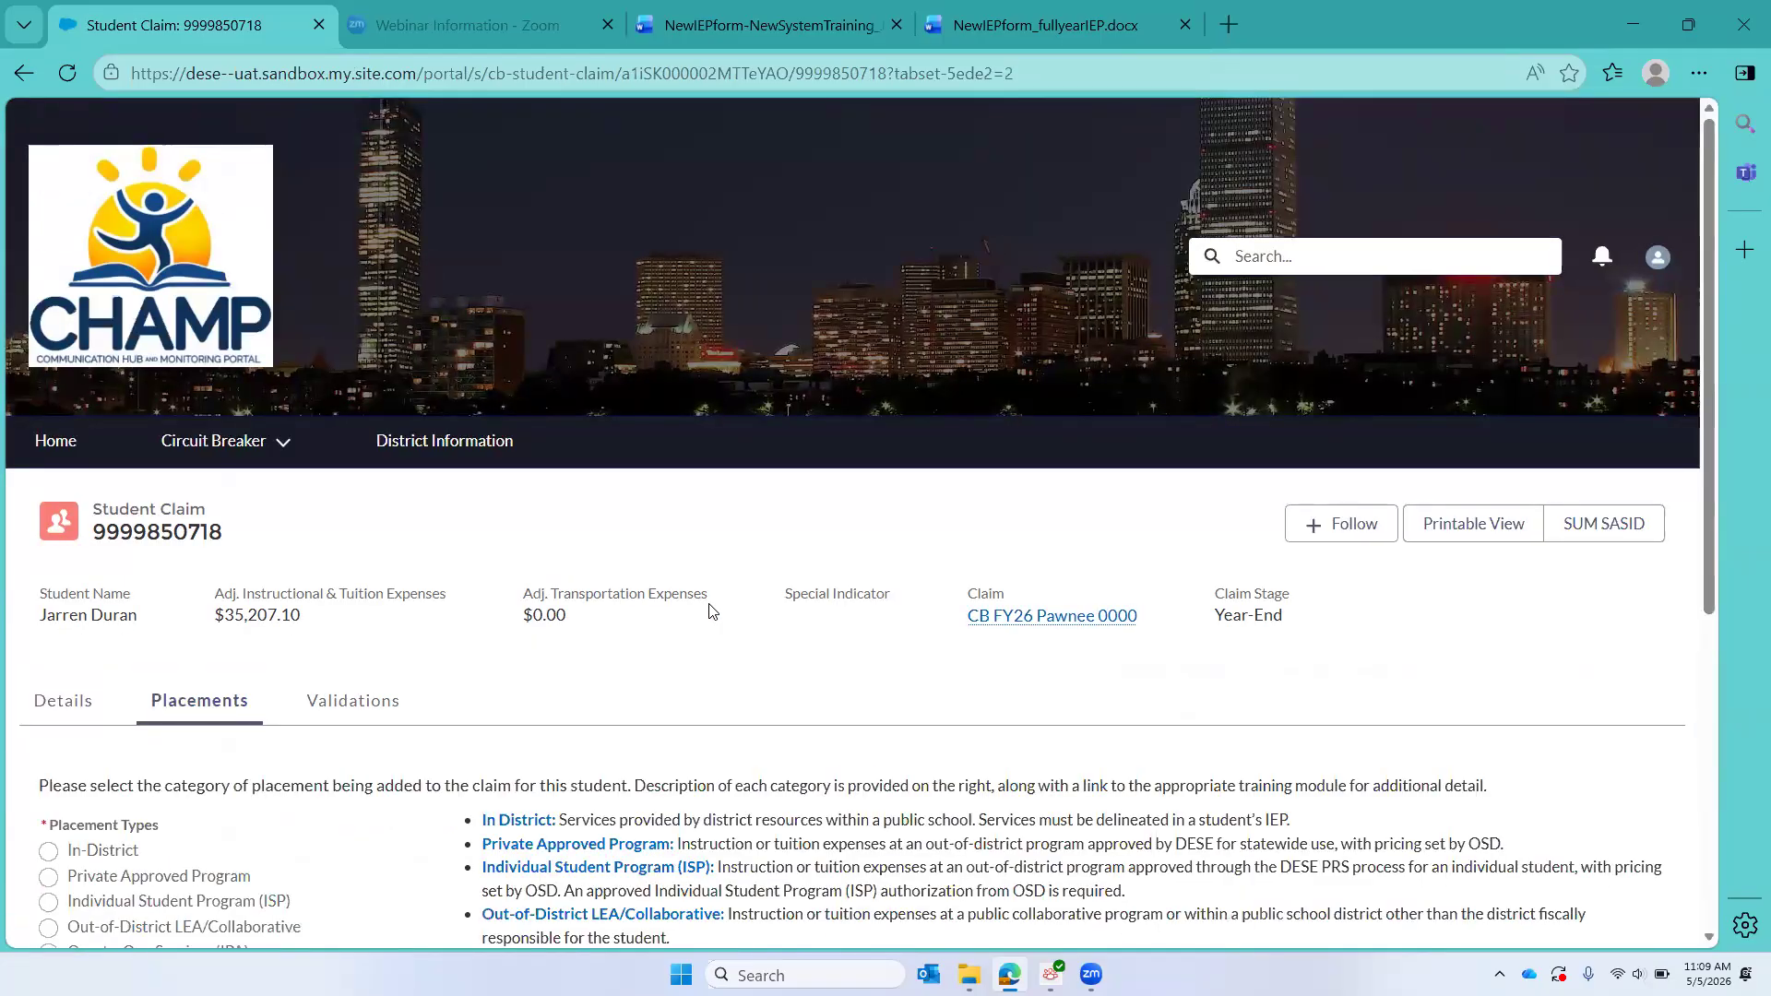
scroll(712, 611, down, 6)
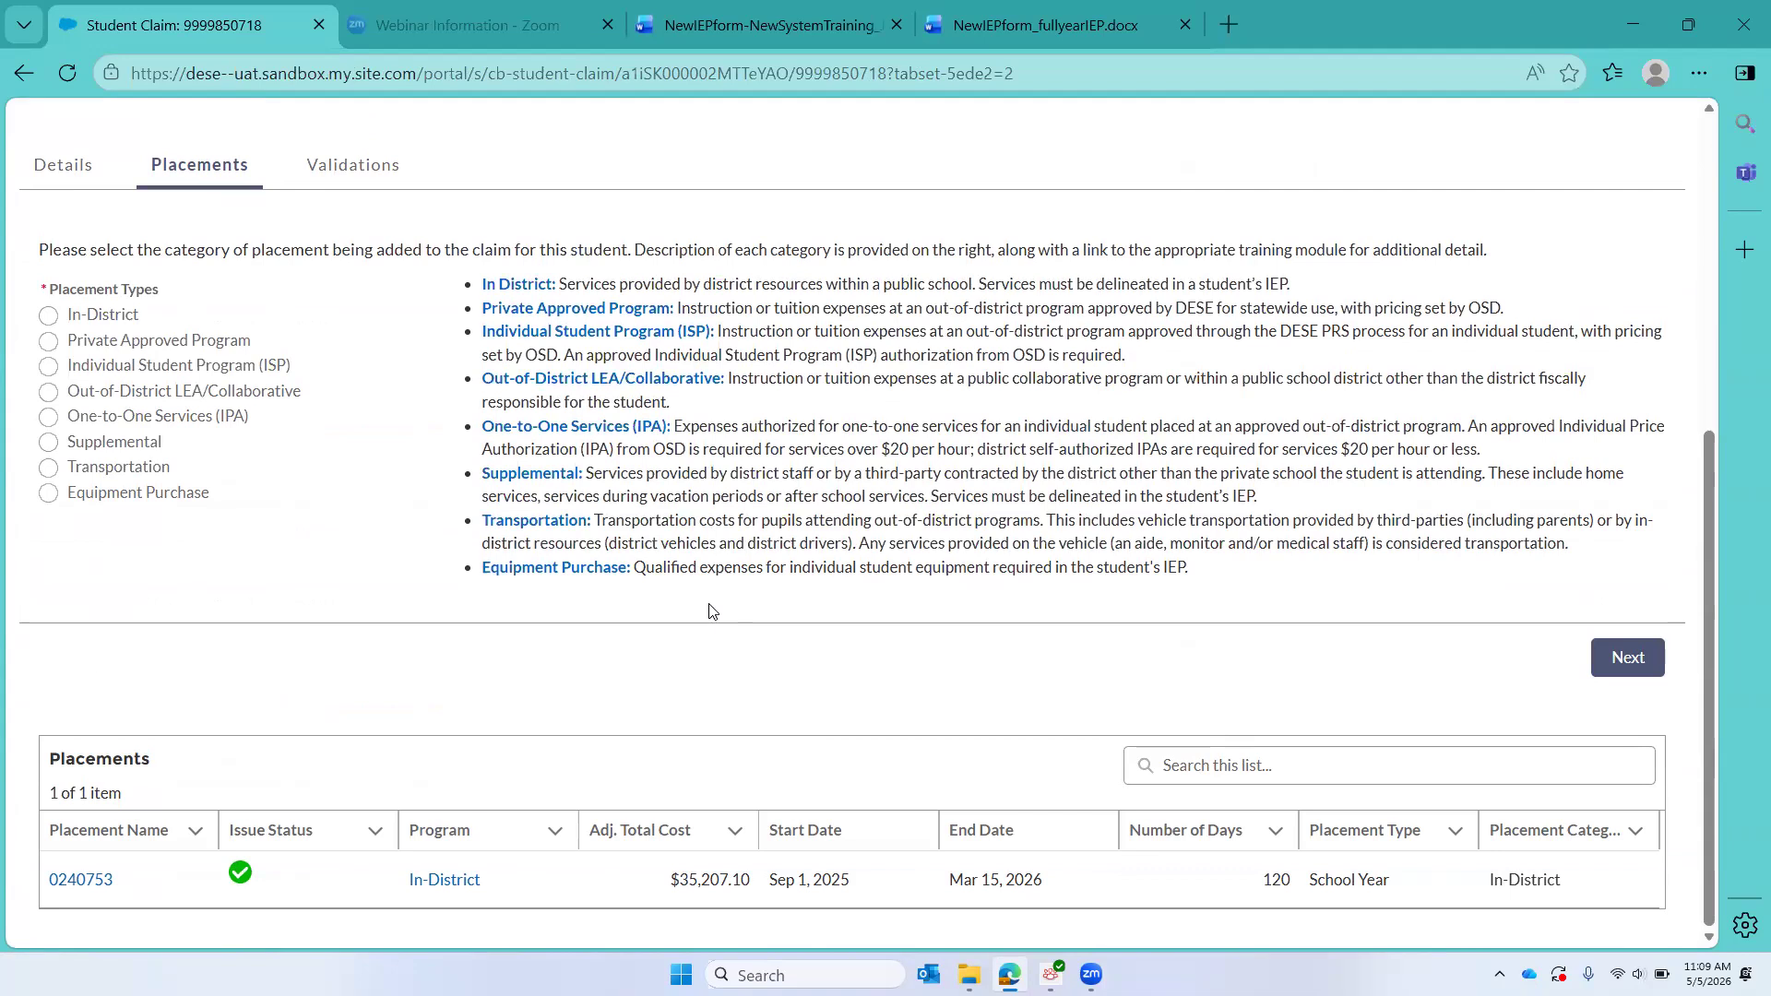
Step: Start another In-District placement for the student, using the Clone Placement action
click(49, 316)
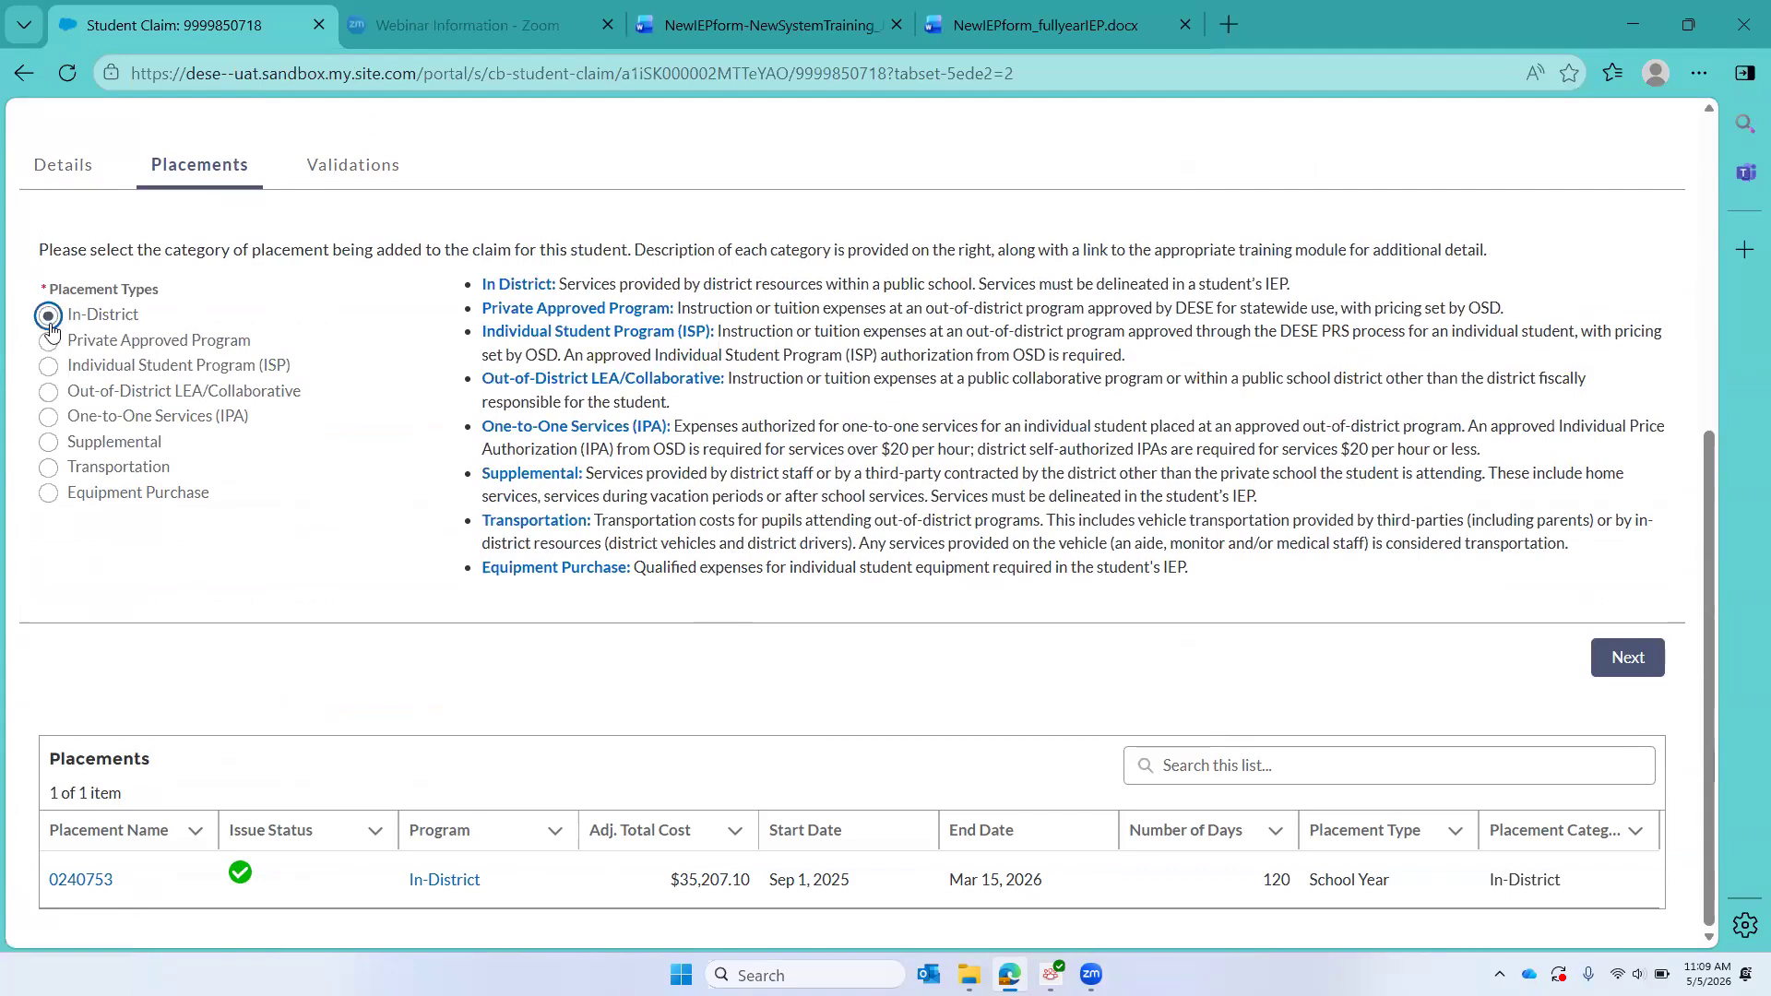
click(1651, 674)
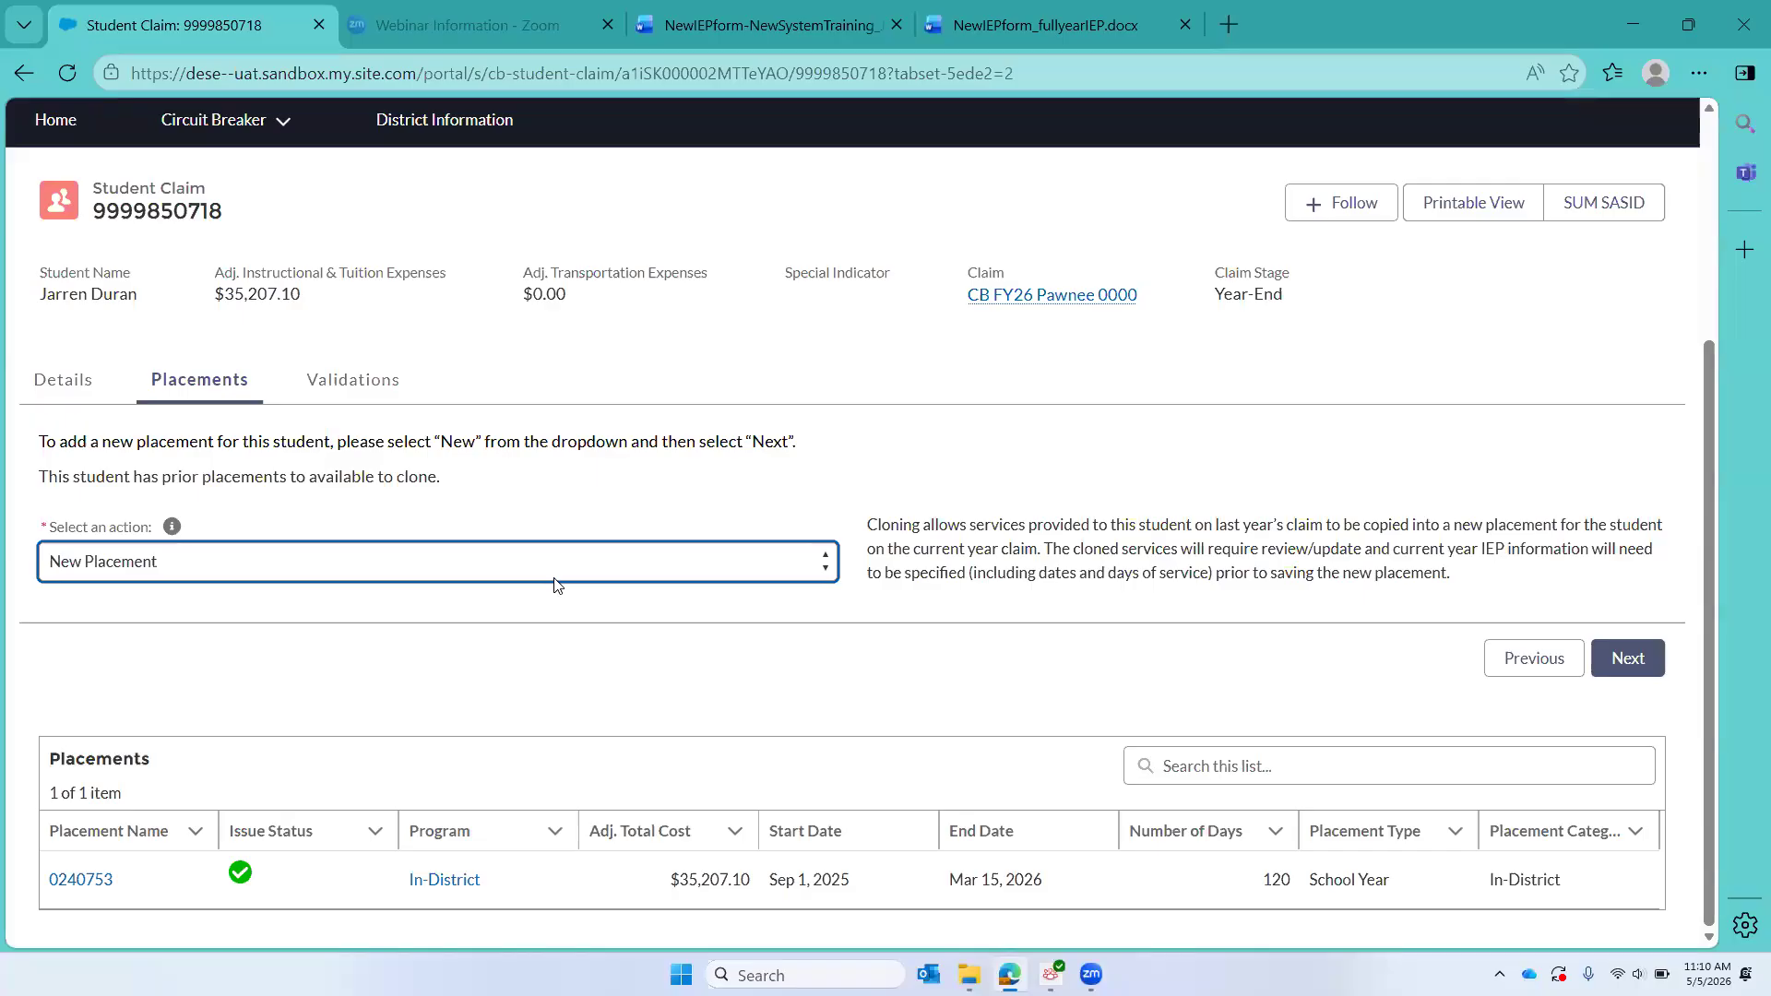
click(118, 566)
click(120, 636)
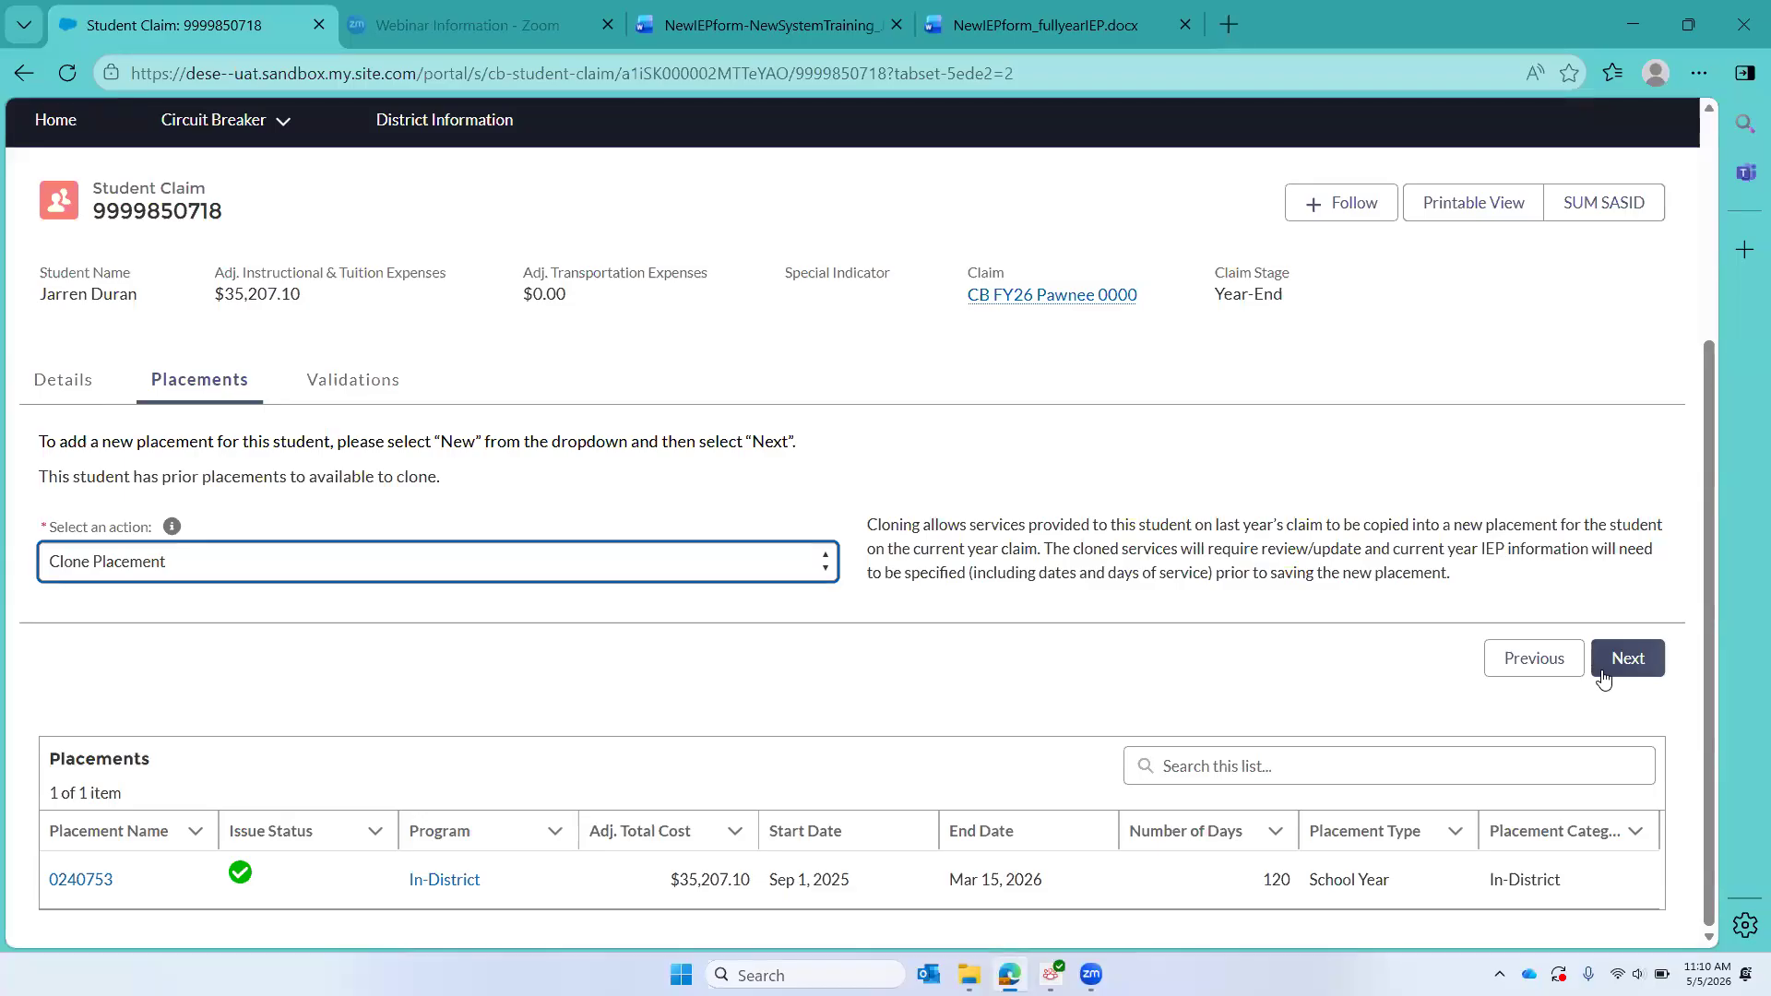
click(1634, 664)
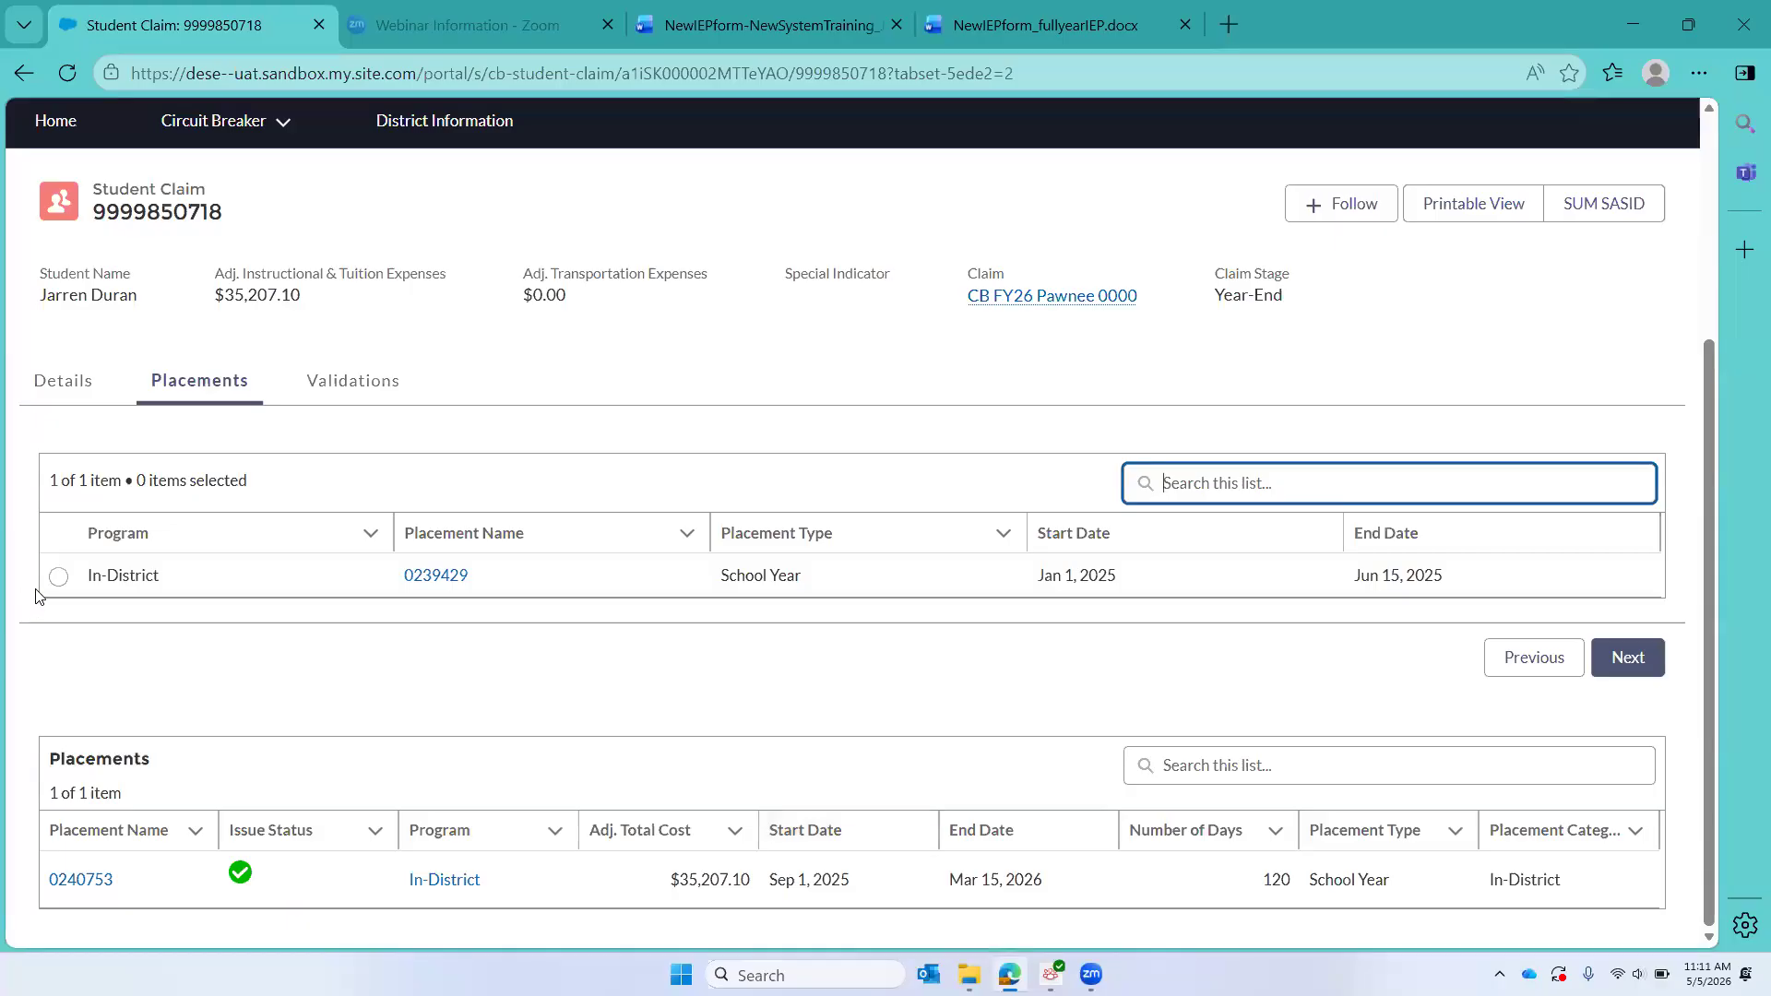
Step: Choose last year's In-District placement as the clone source and include all of its services in the new placement
click(166, 579)
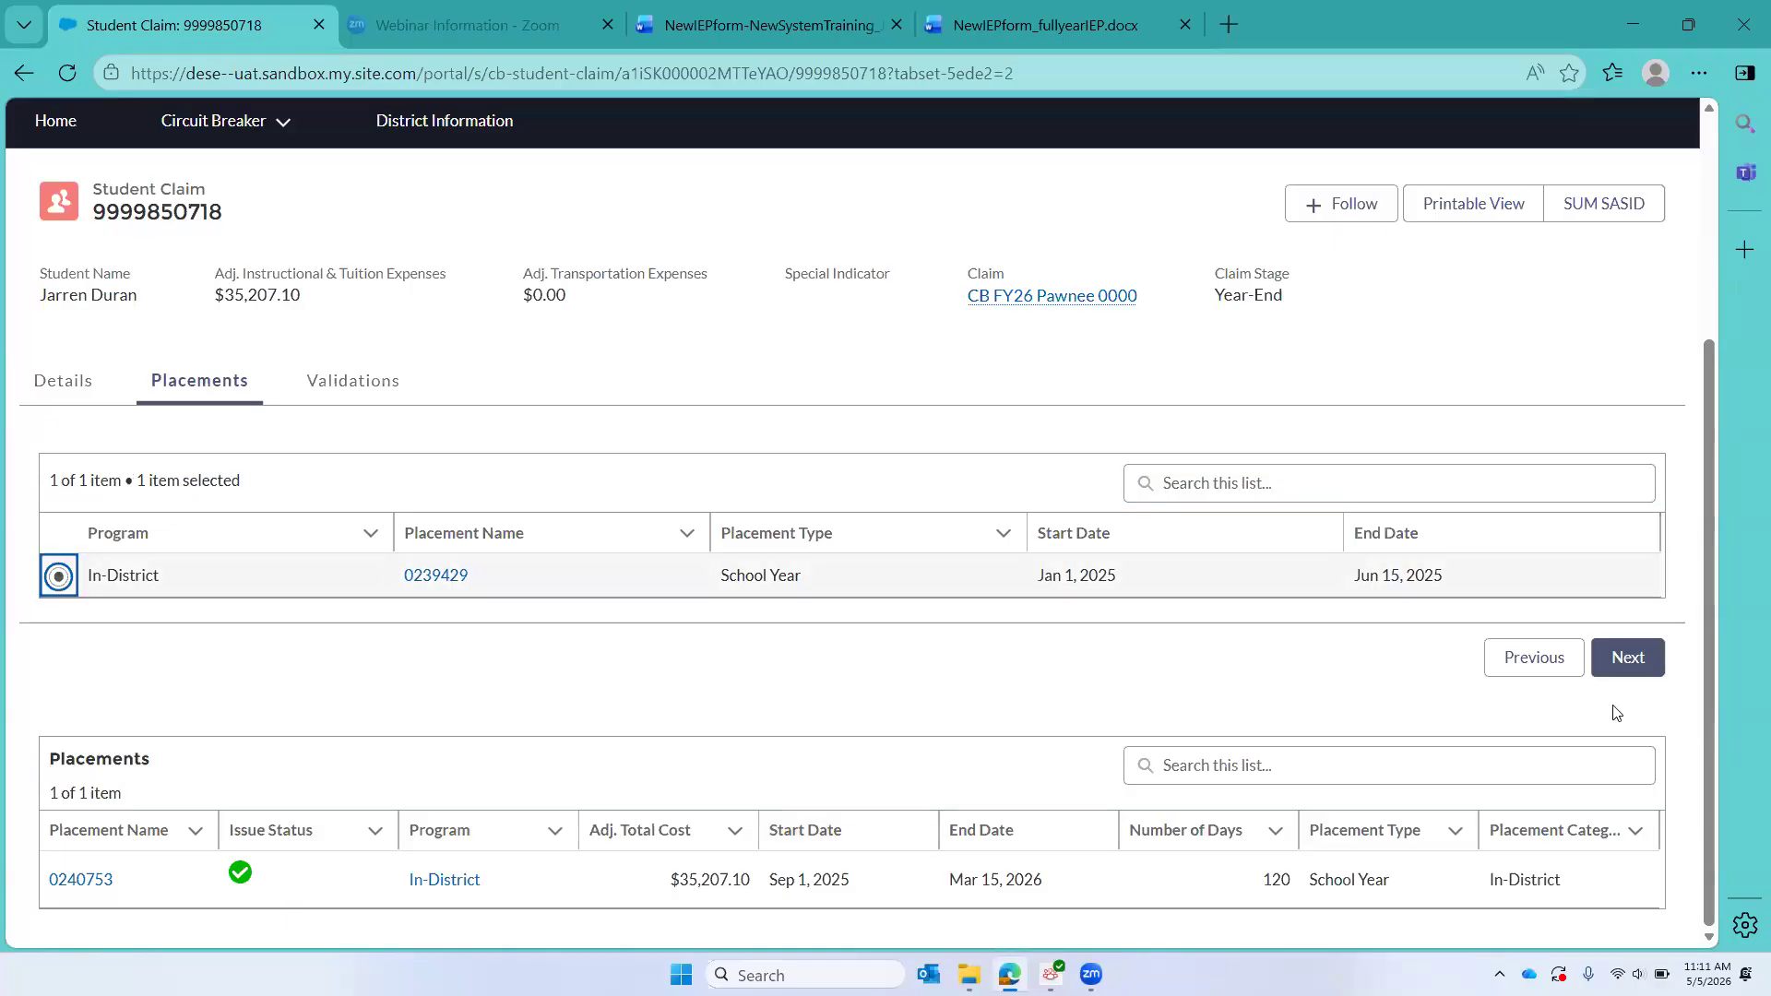
click(1626, 659)
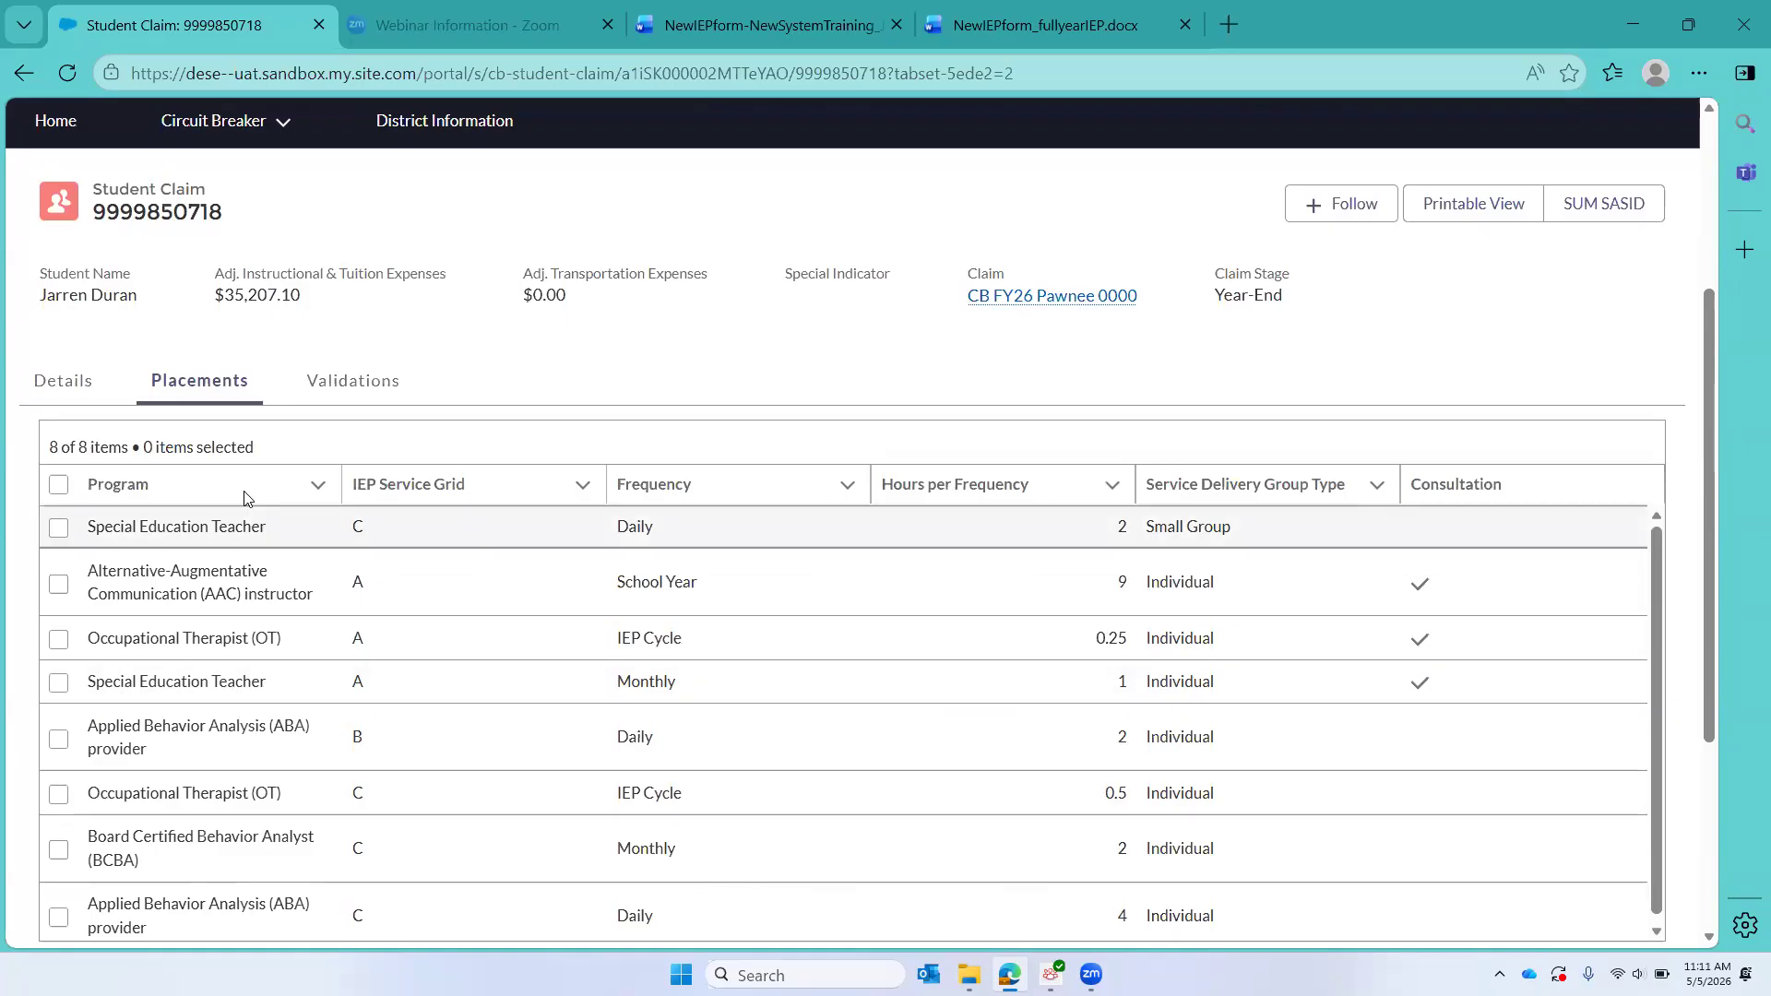
click(59, 486)
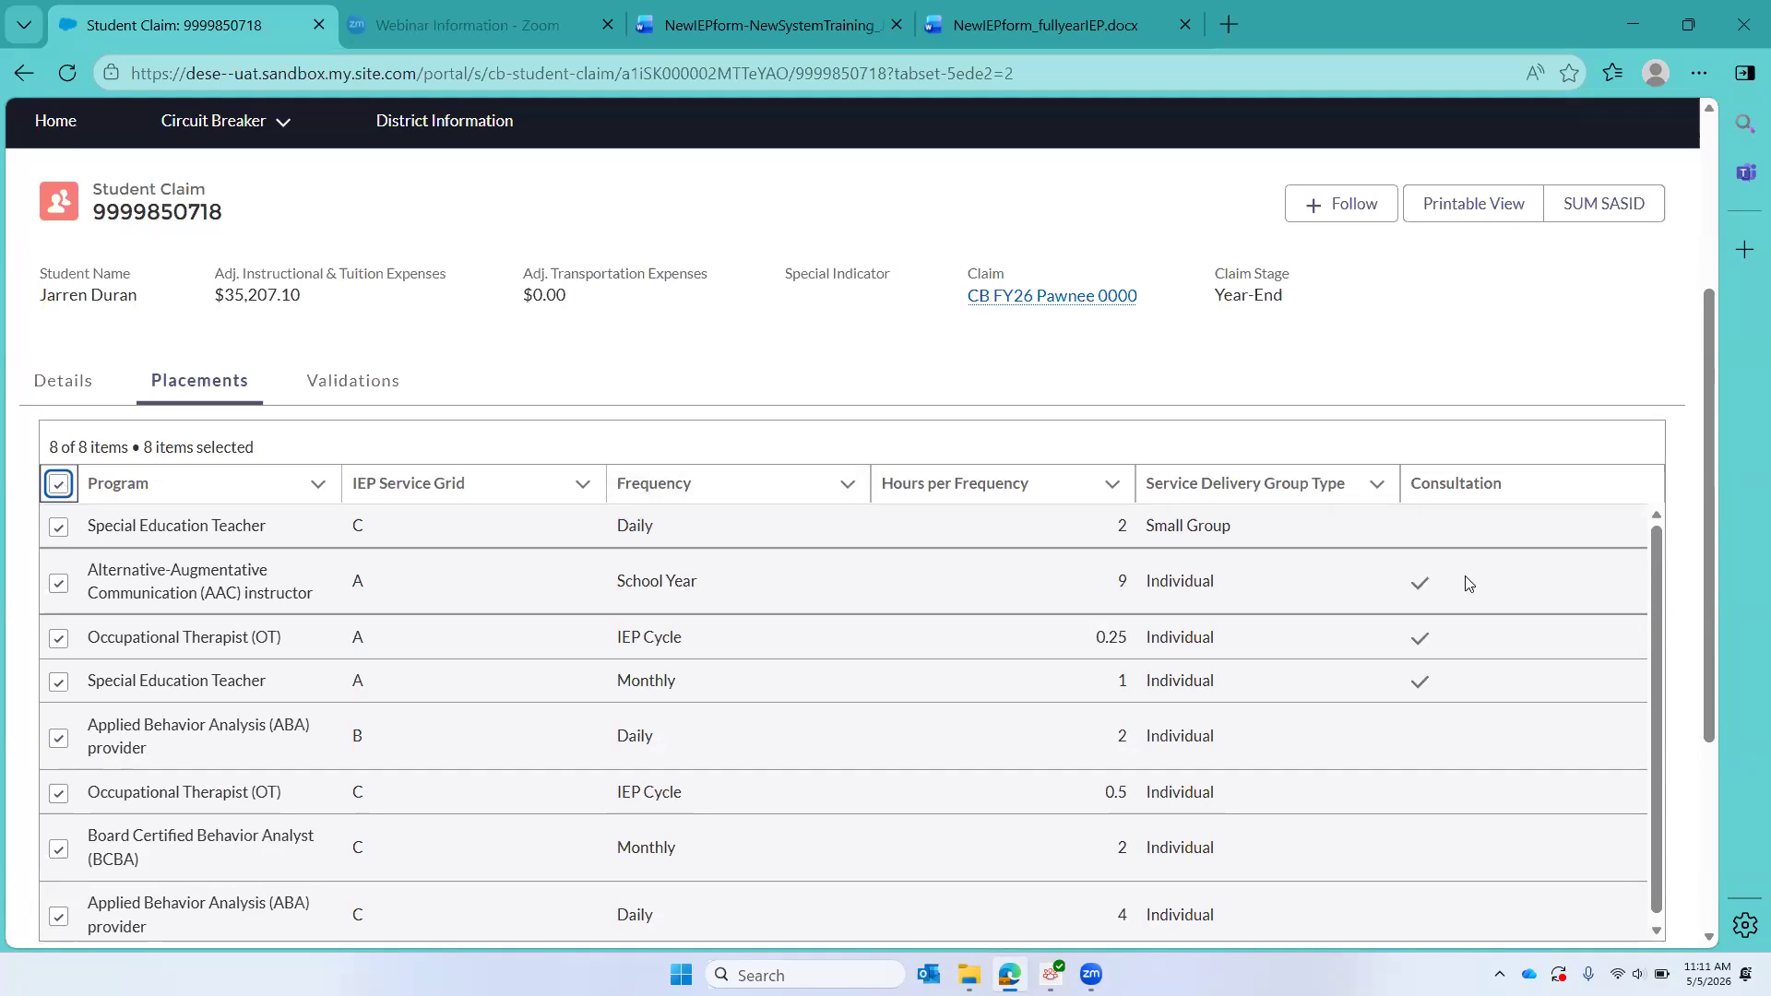
scroll(1468, 583, down, 1)
scroll(1686, 618, down, 4)
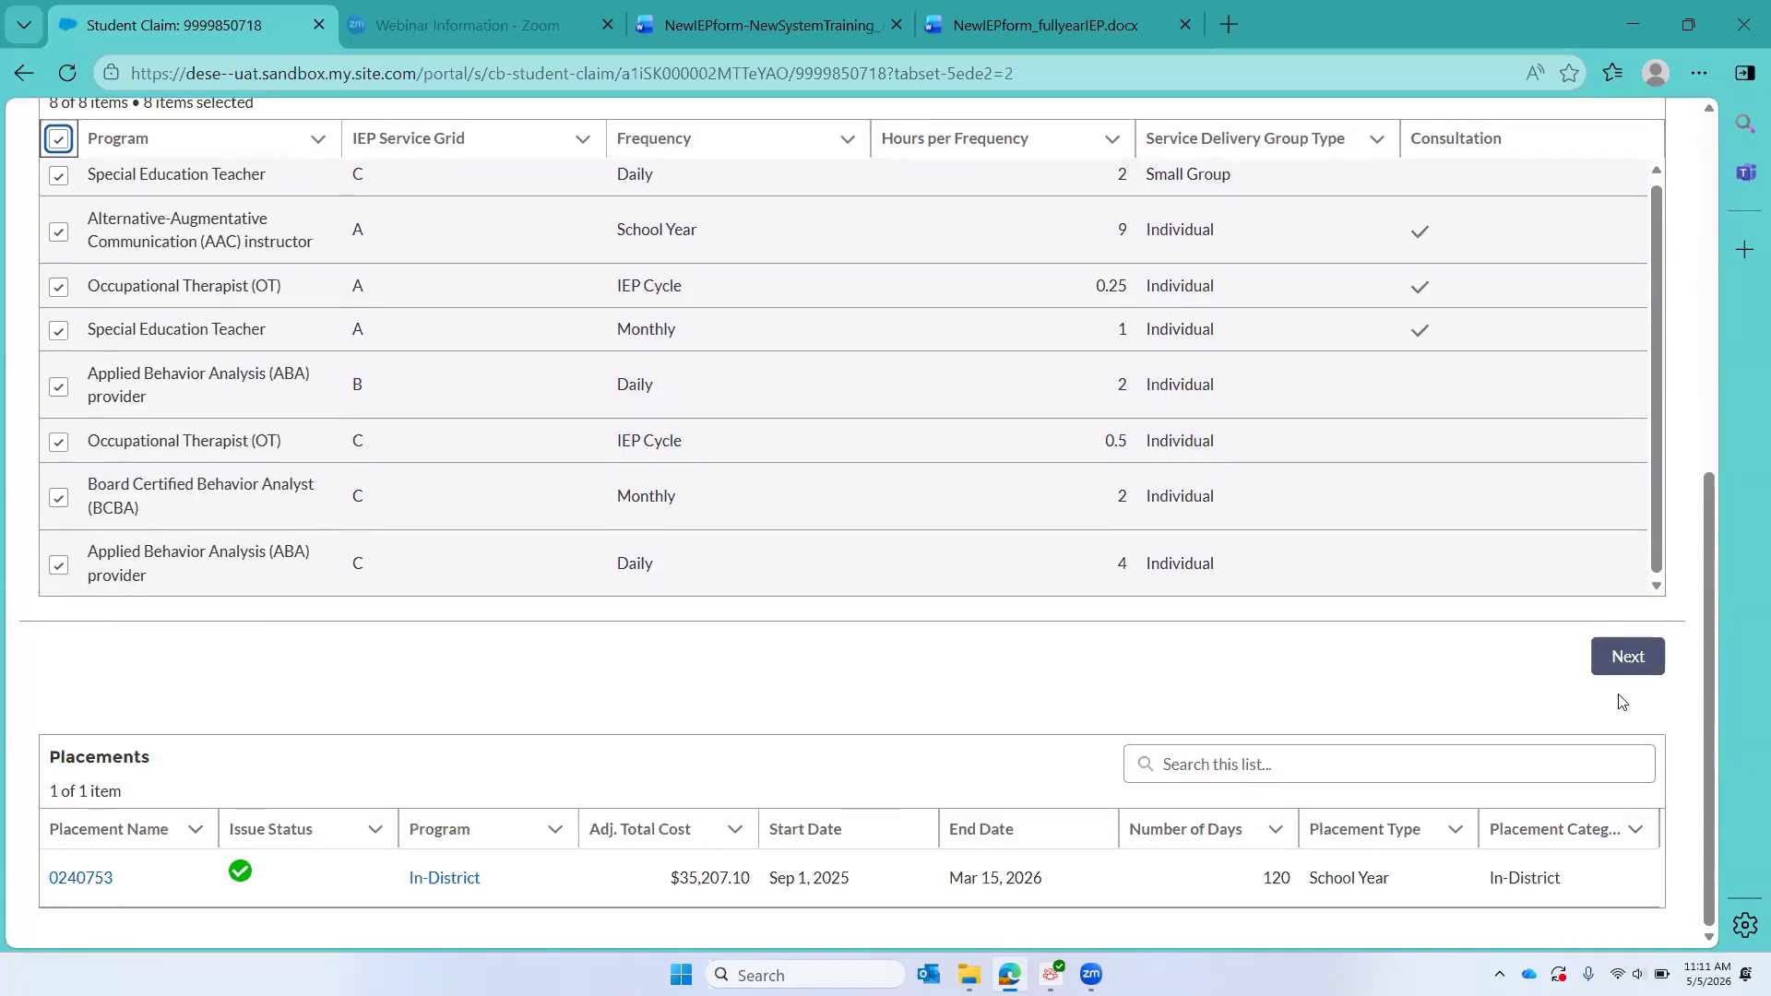
click(1620, 662)
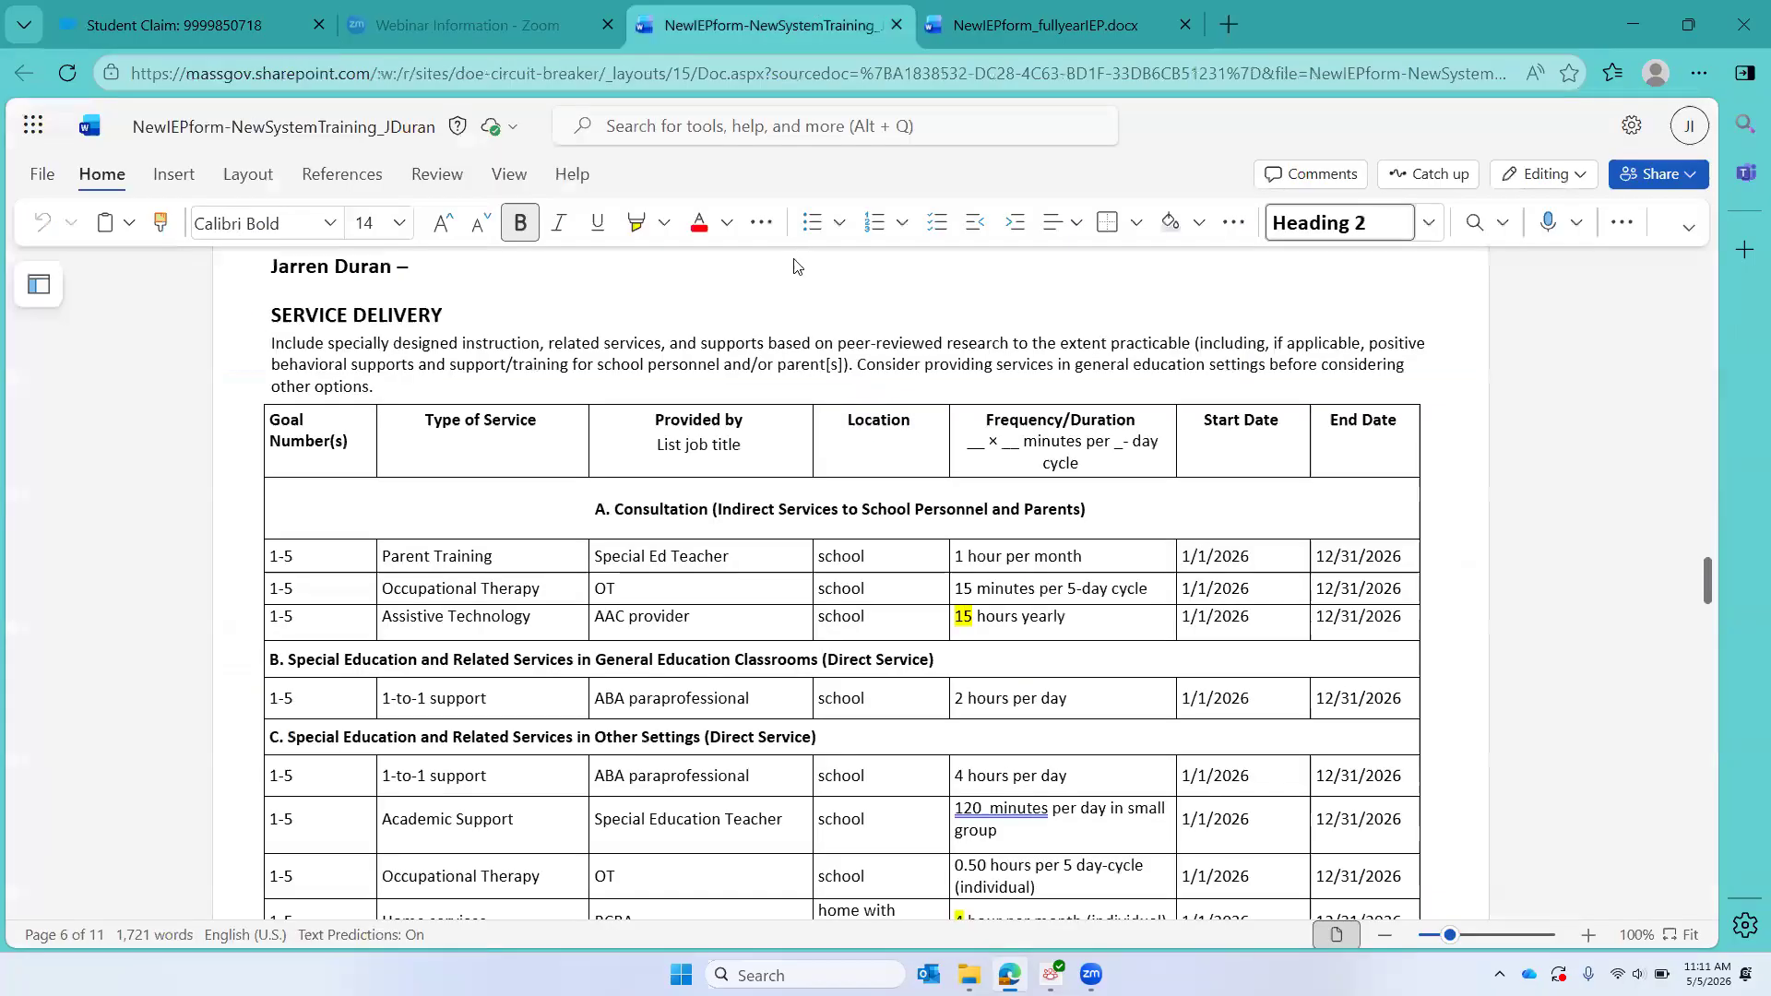
Step: Check the second IEP's dates in Word, then set IEP Start Date 1/1/2026, End Date 12/31/2026 and Signature Date 3/15/2026 in CHAMP
click(752, 13)
click(87, 29)
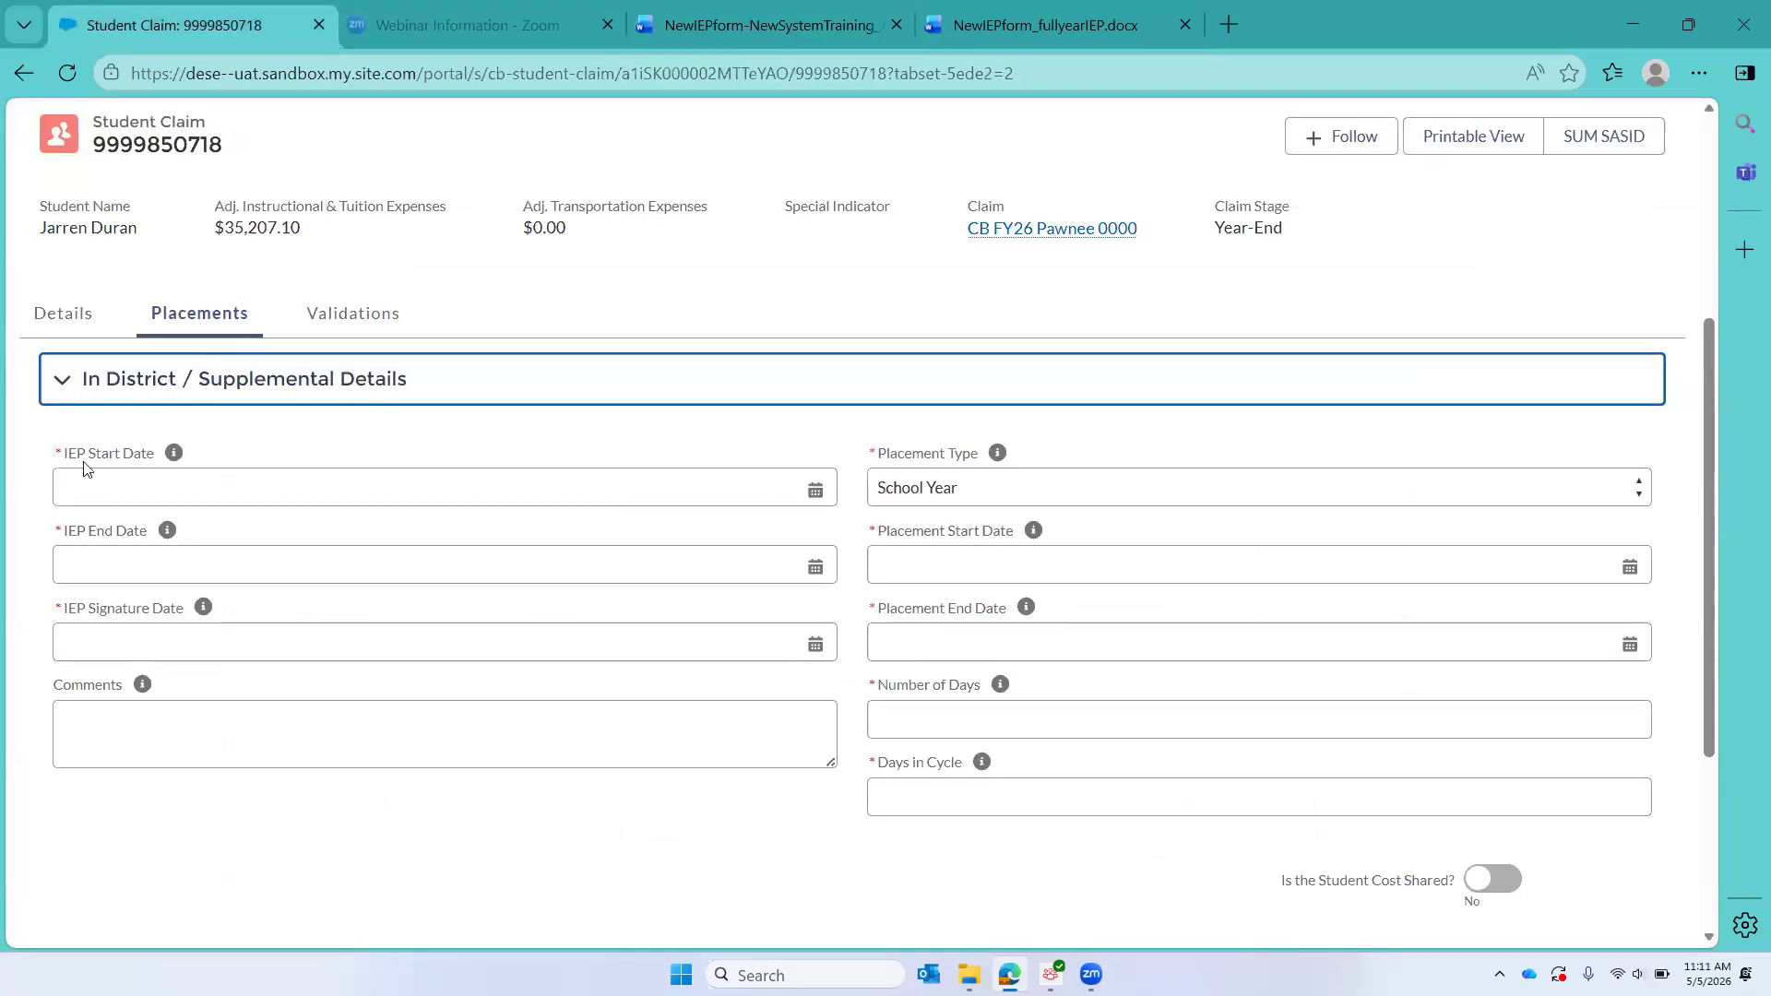
click(84, 483)
text(1/)
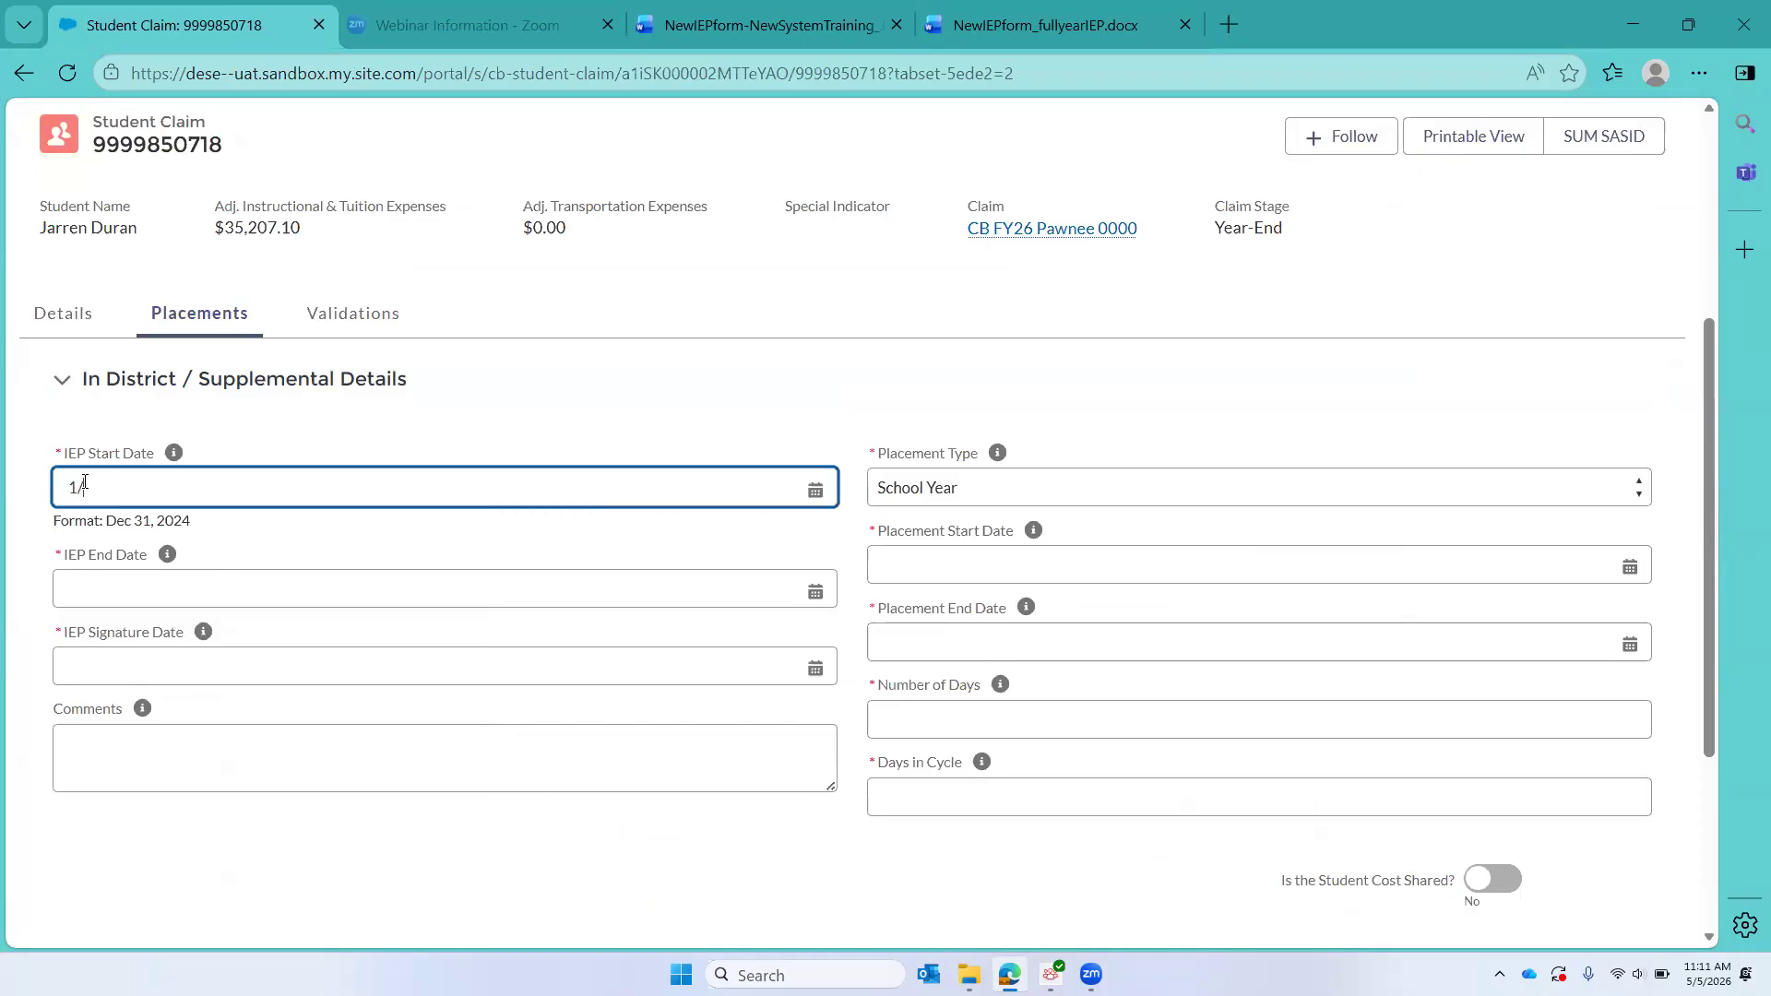
text(1/2026)
click(91, 599)
text(12/)
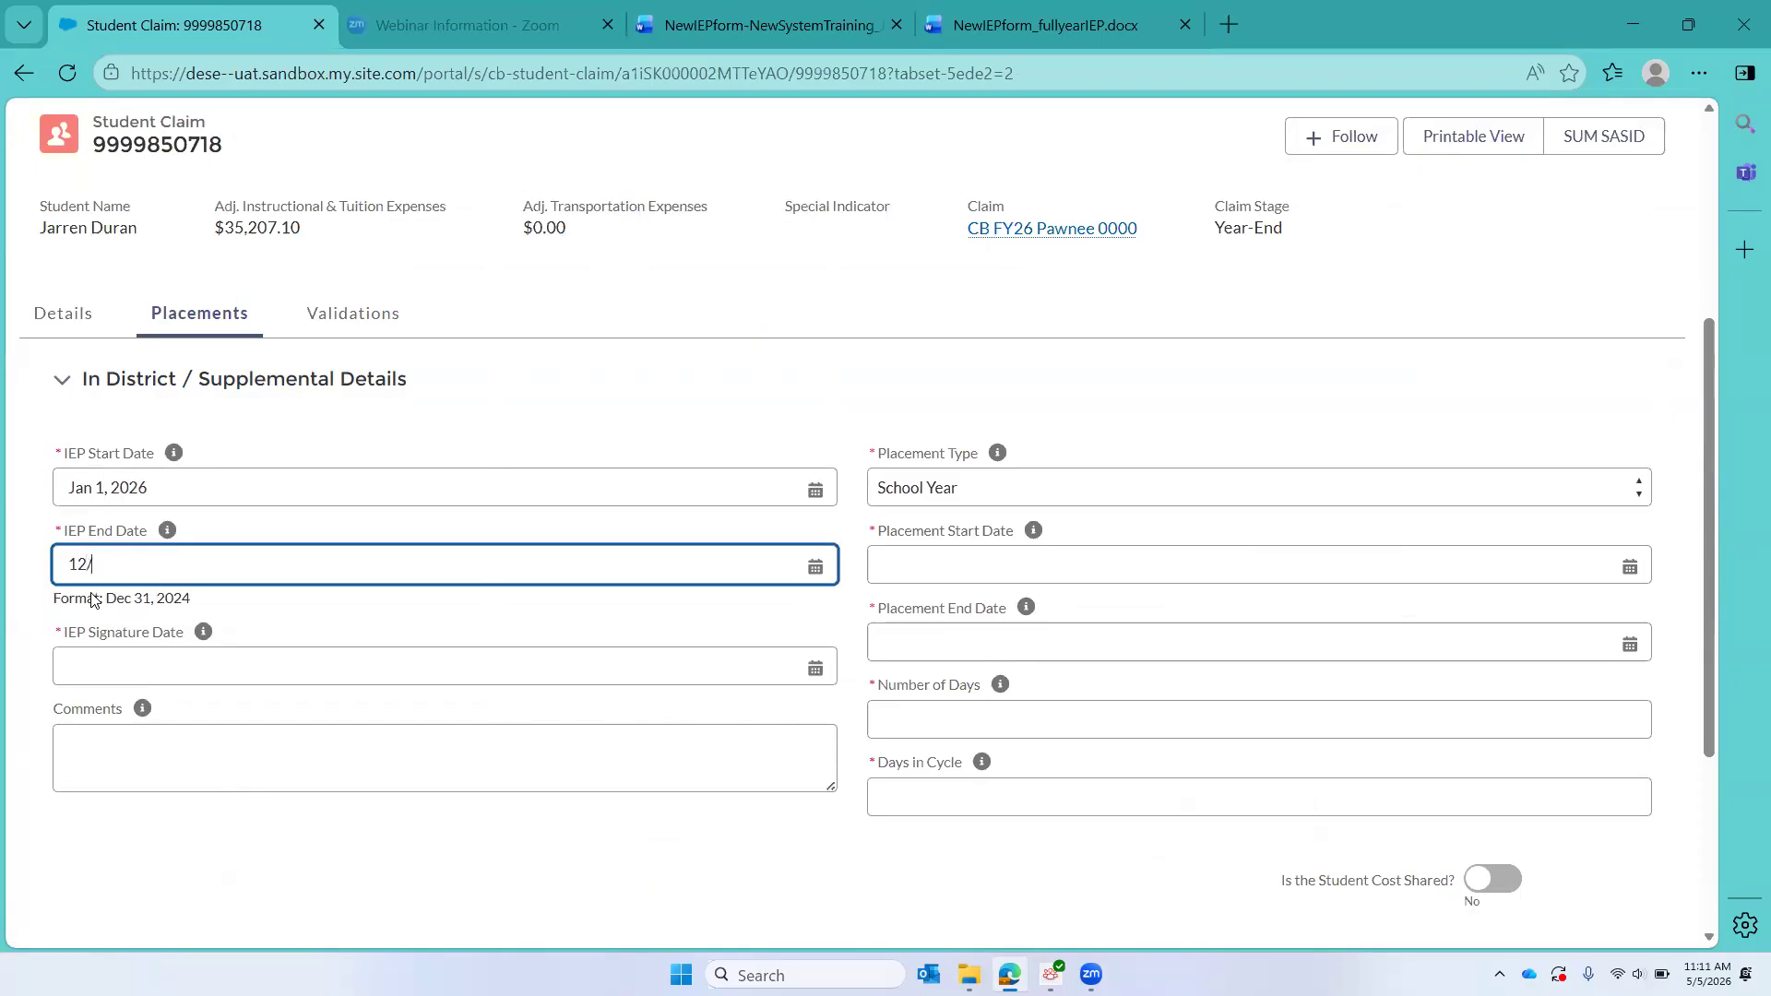
text(31/2026)
click(86, 672)
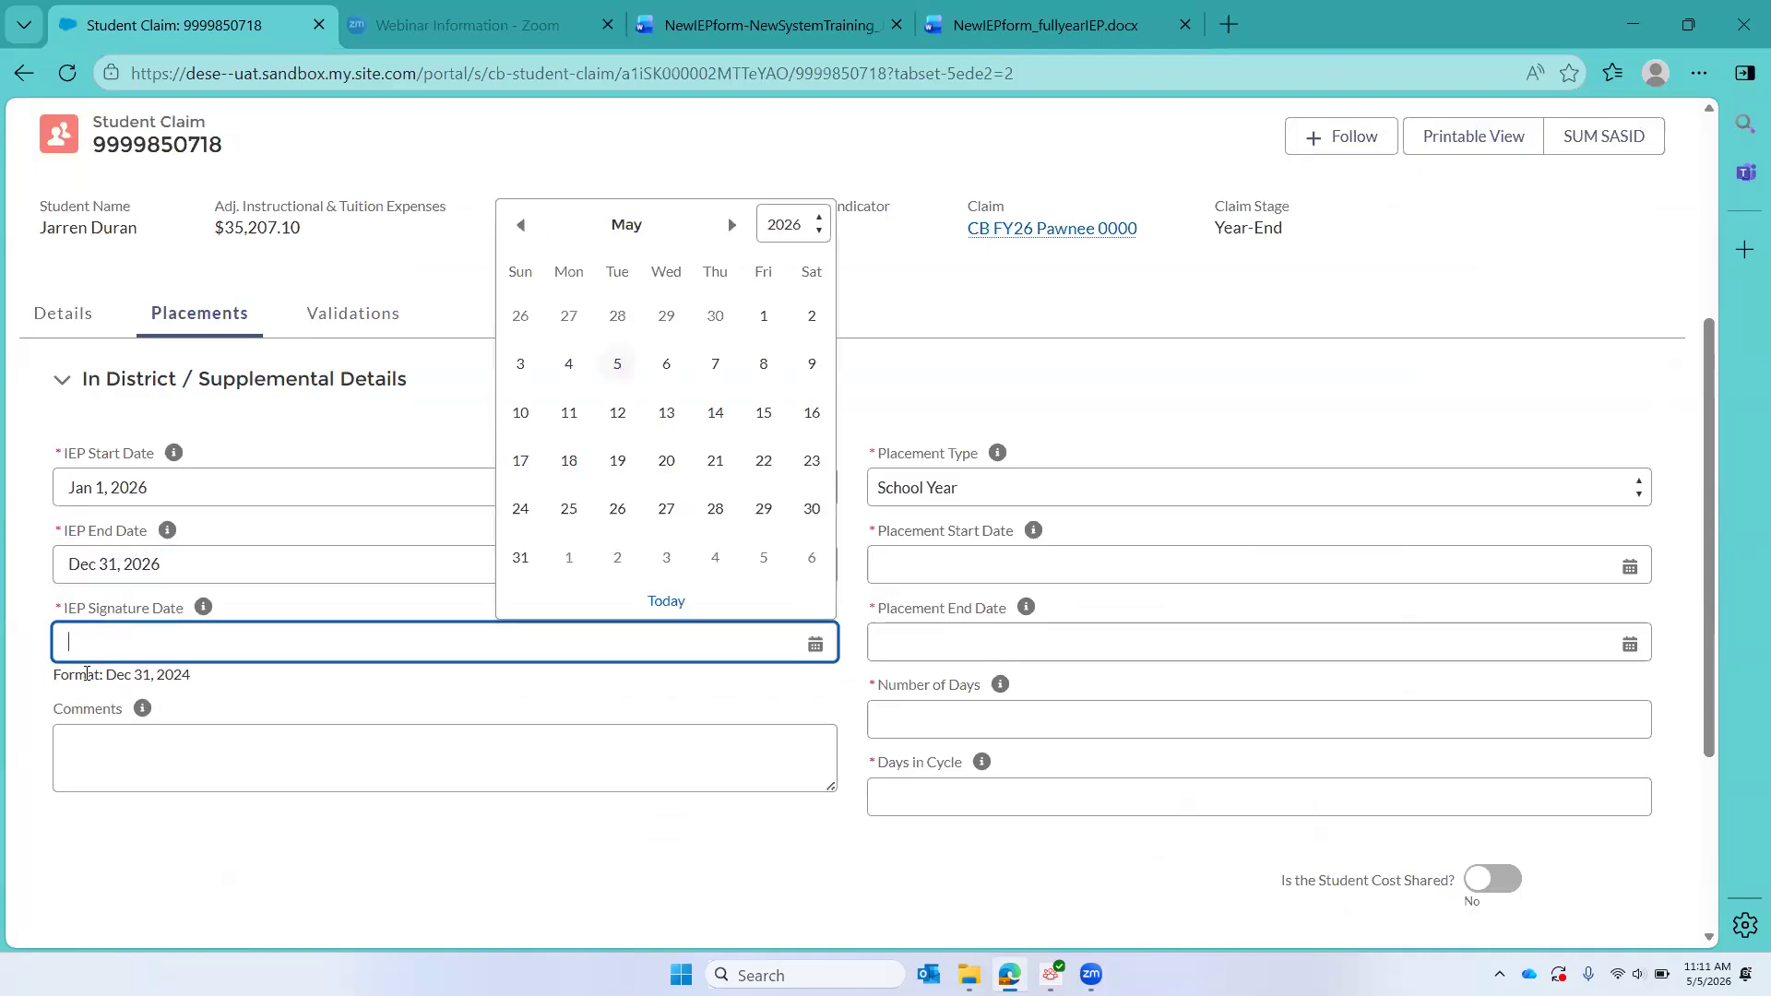
text(3/1)
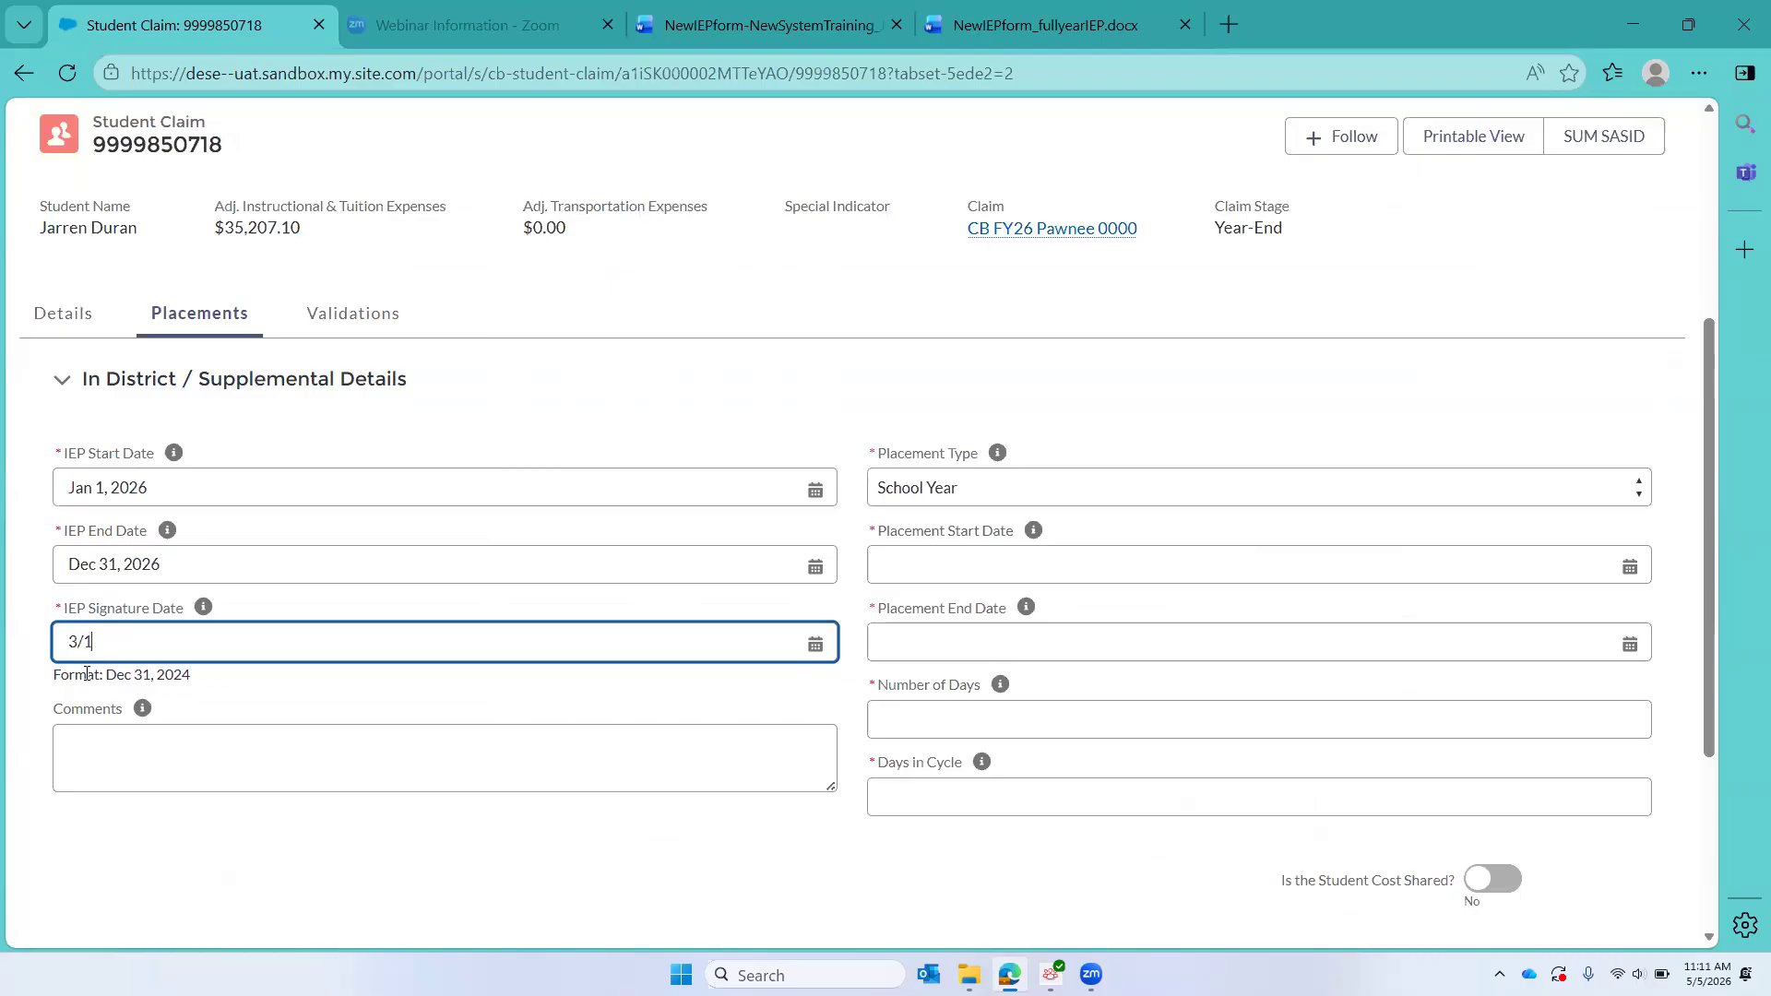
text(5/2026)
Step: Set the placement dates to 3/15/2026 through 6/20/2026 with 60 days and a 5-day cycle, and submit the details
click(931, 562)
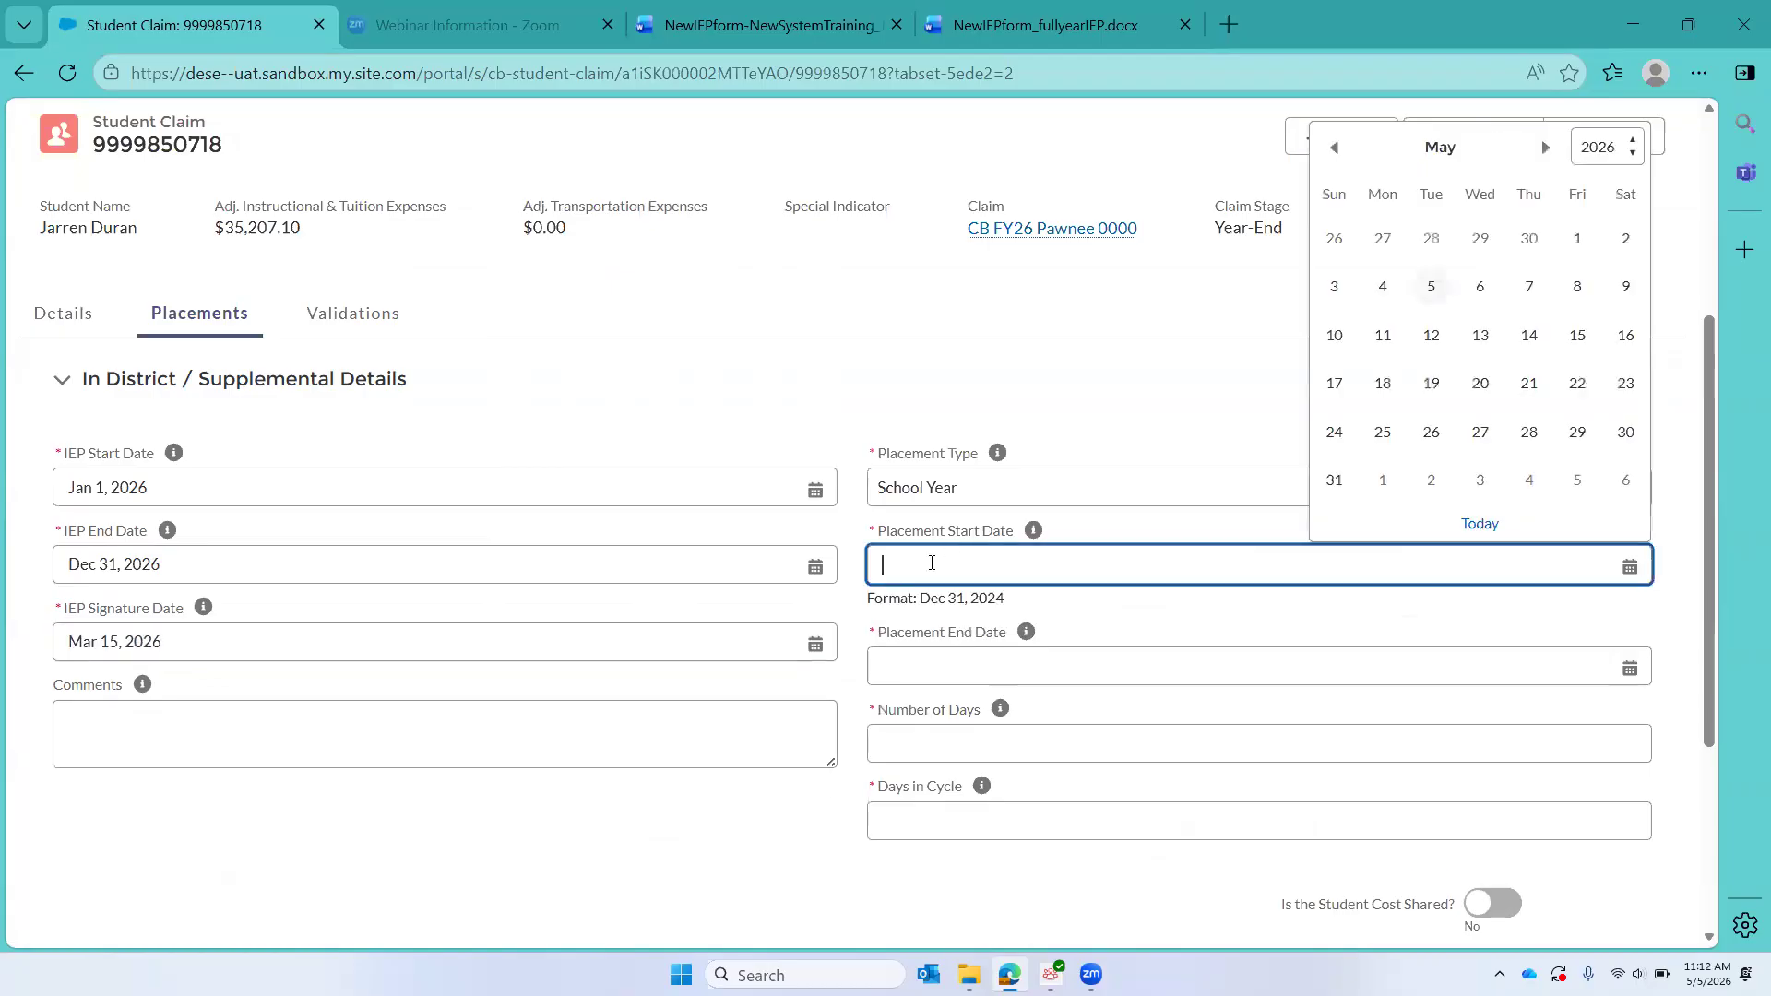
text(3)
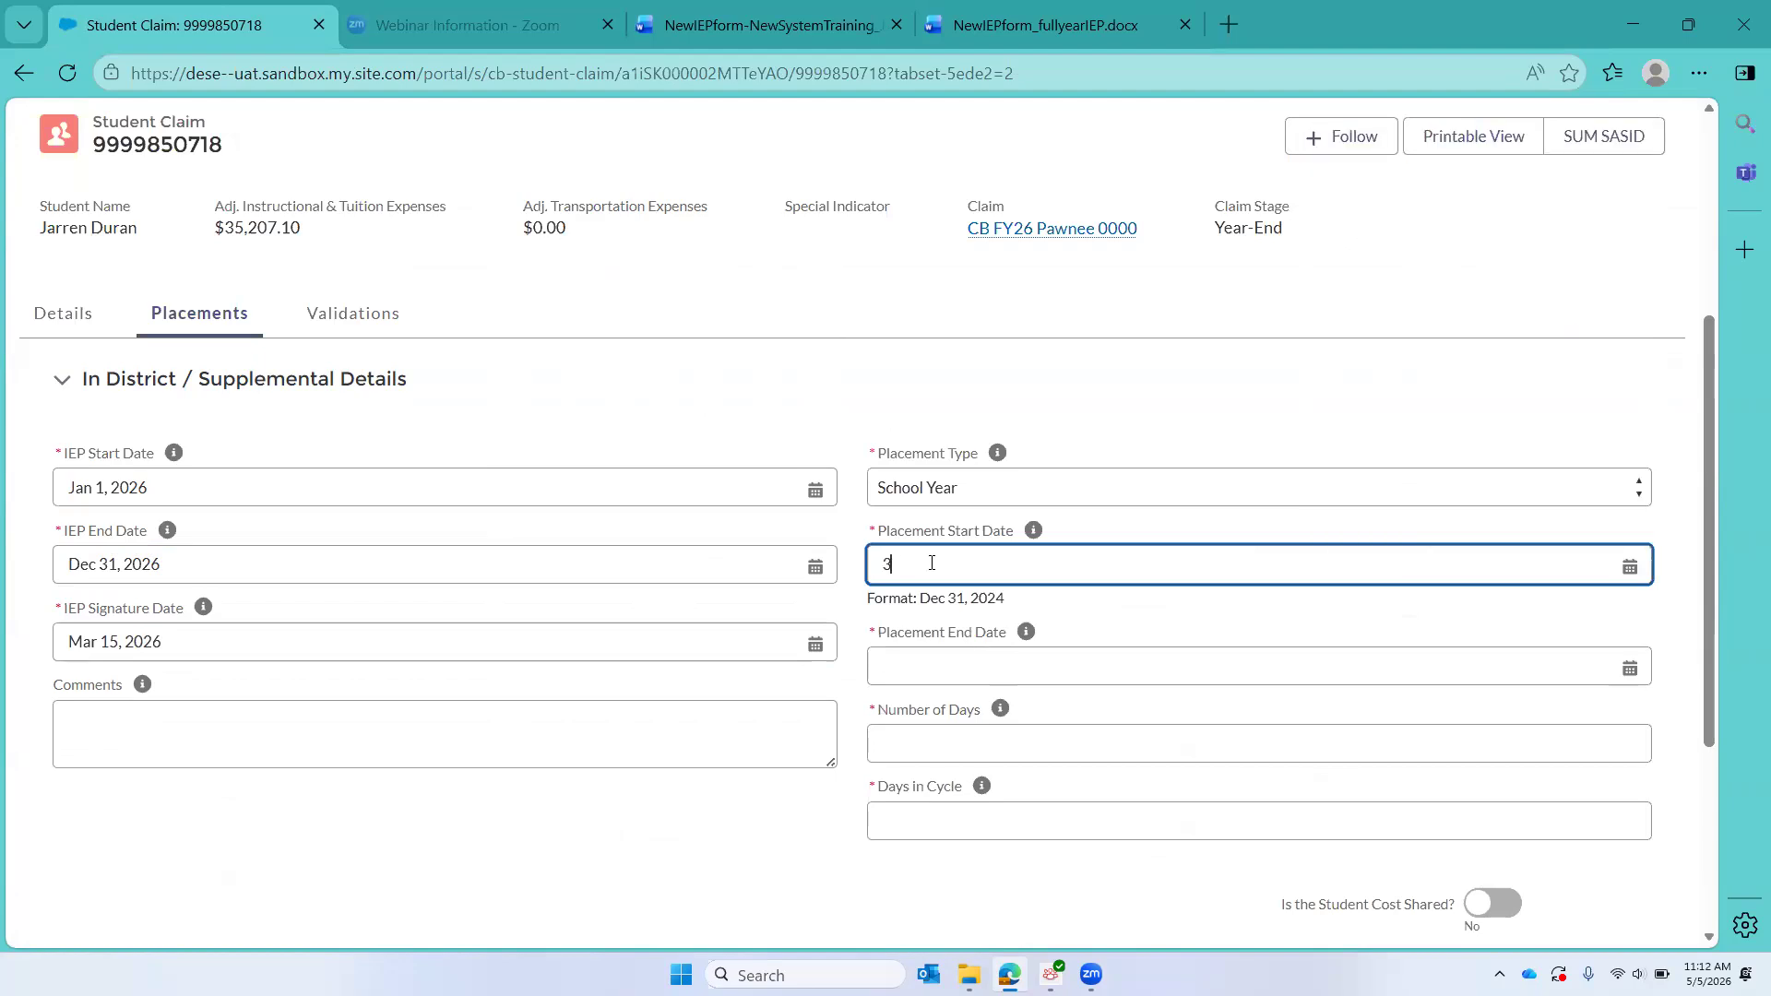
text(/15/2026)
click(929, 666)
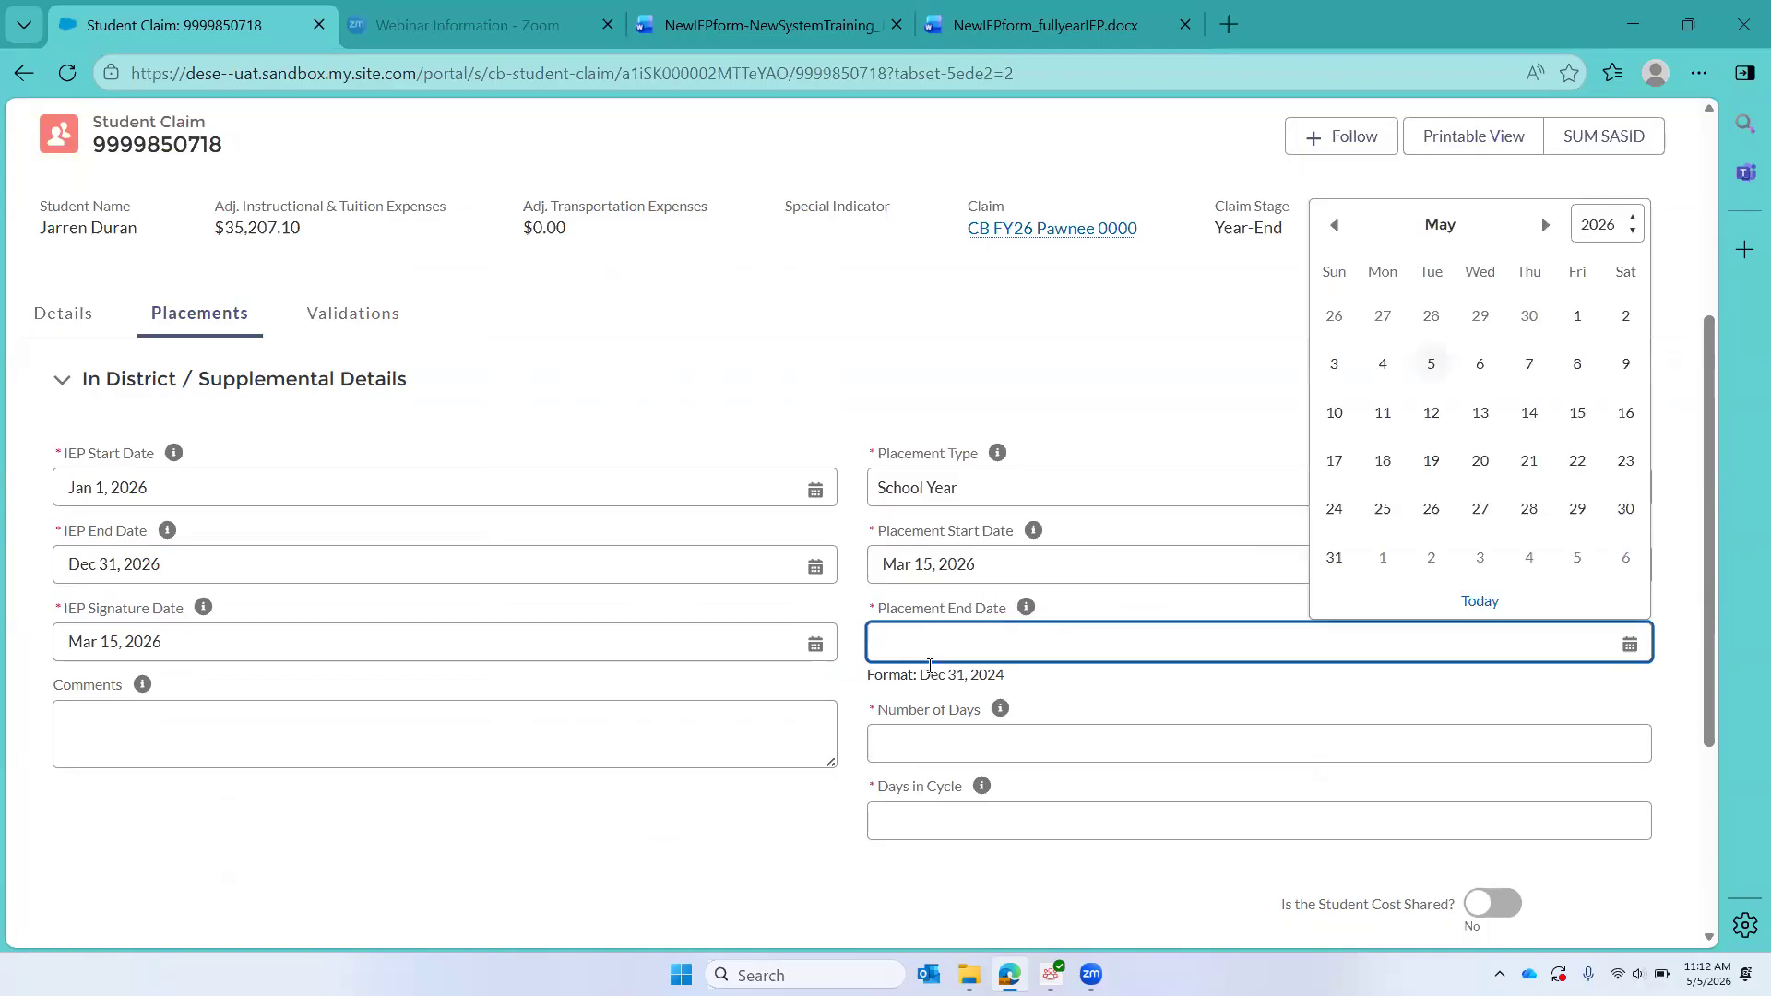
text(6/20/2026)
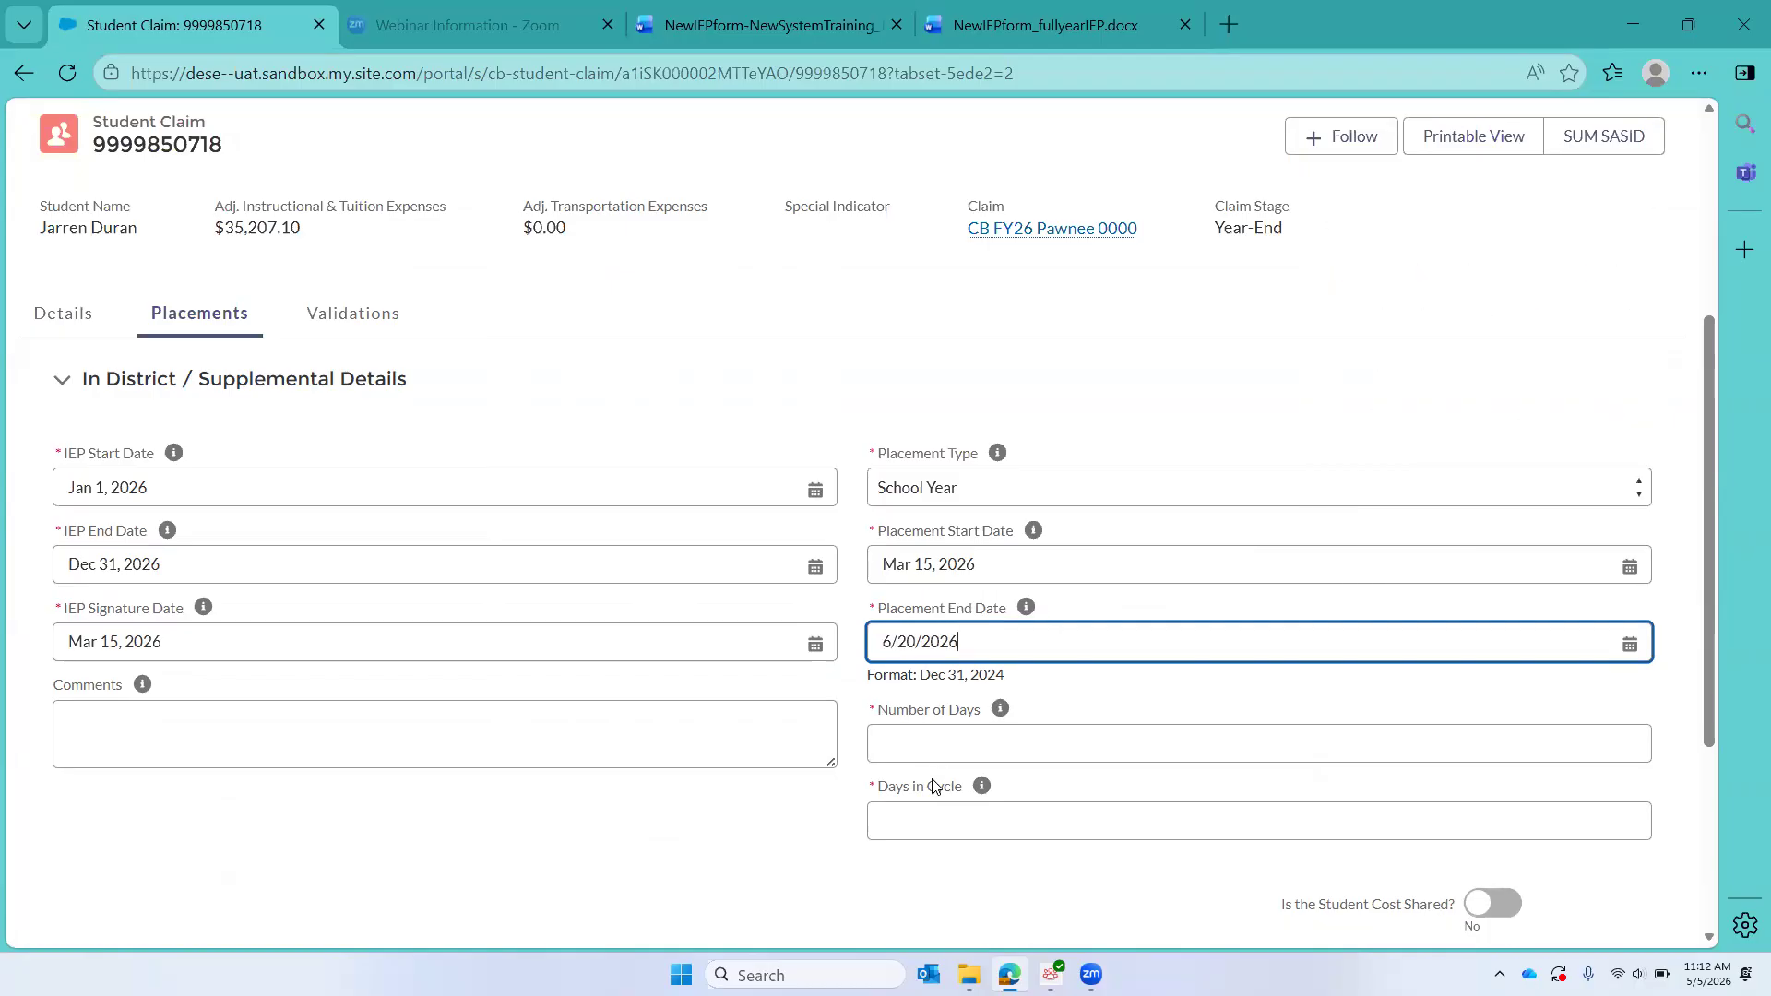
click(921, 744)
text(60)
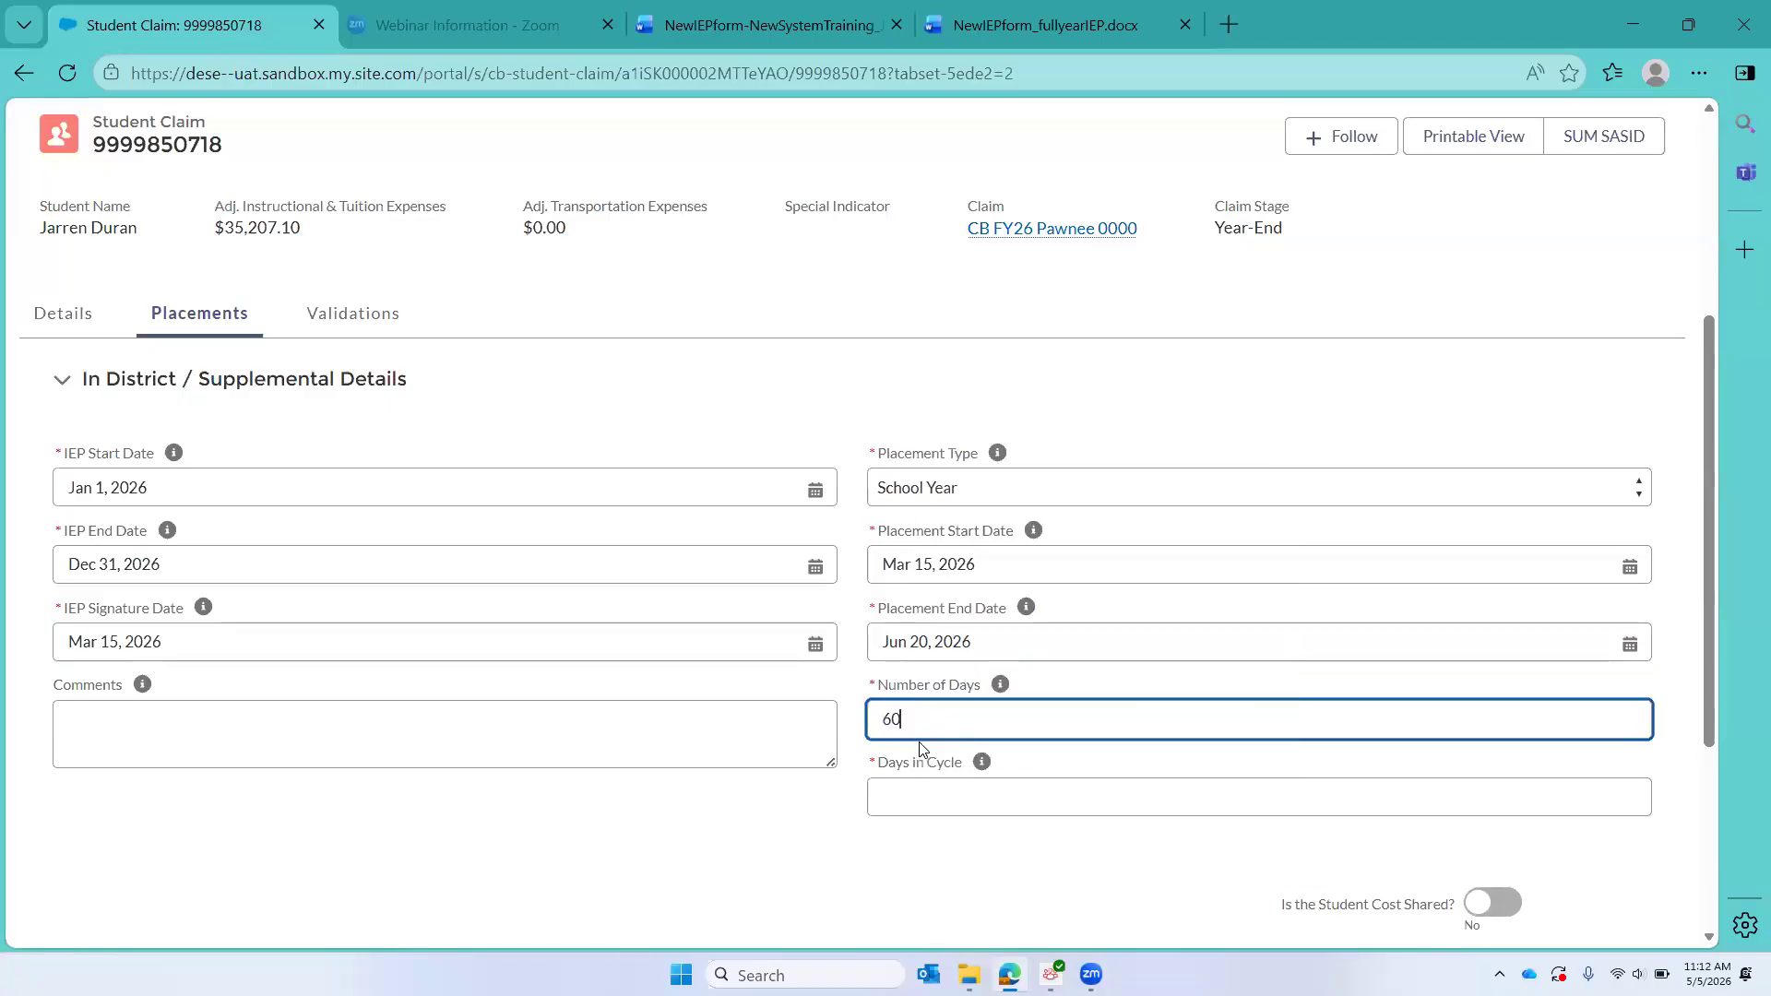
click(904, 795)
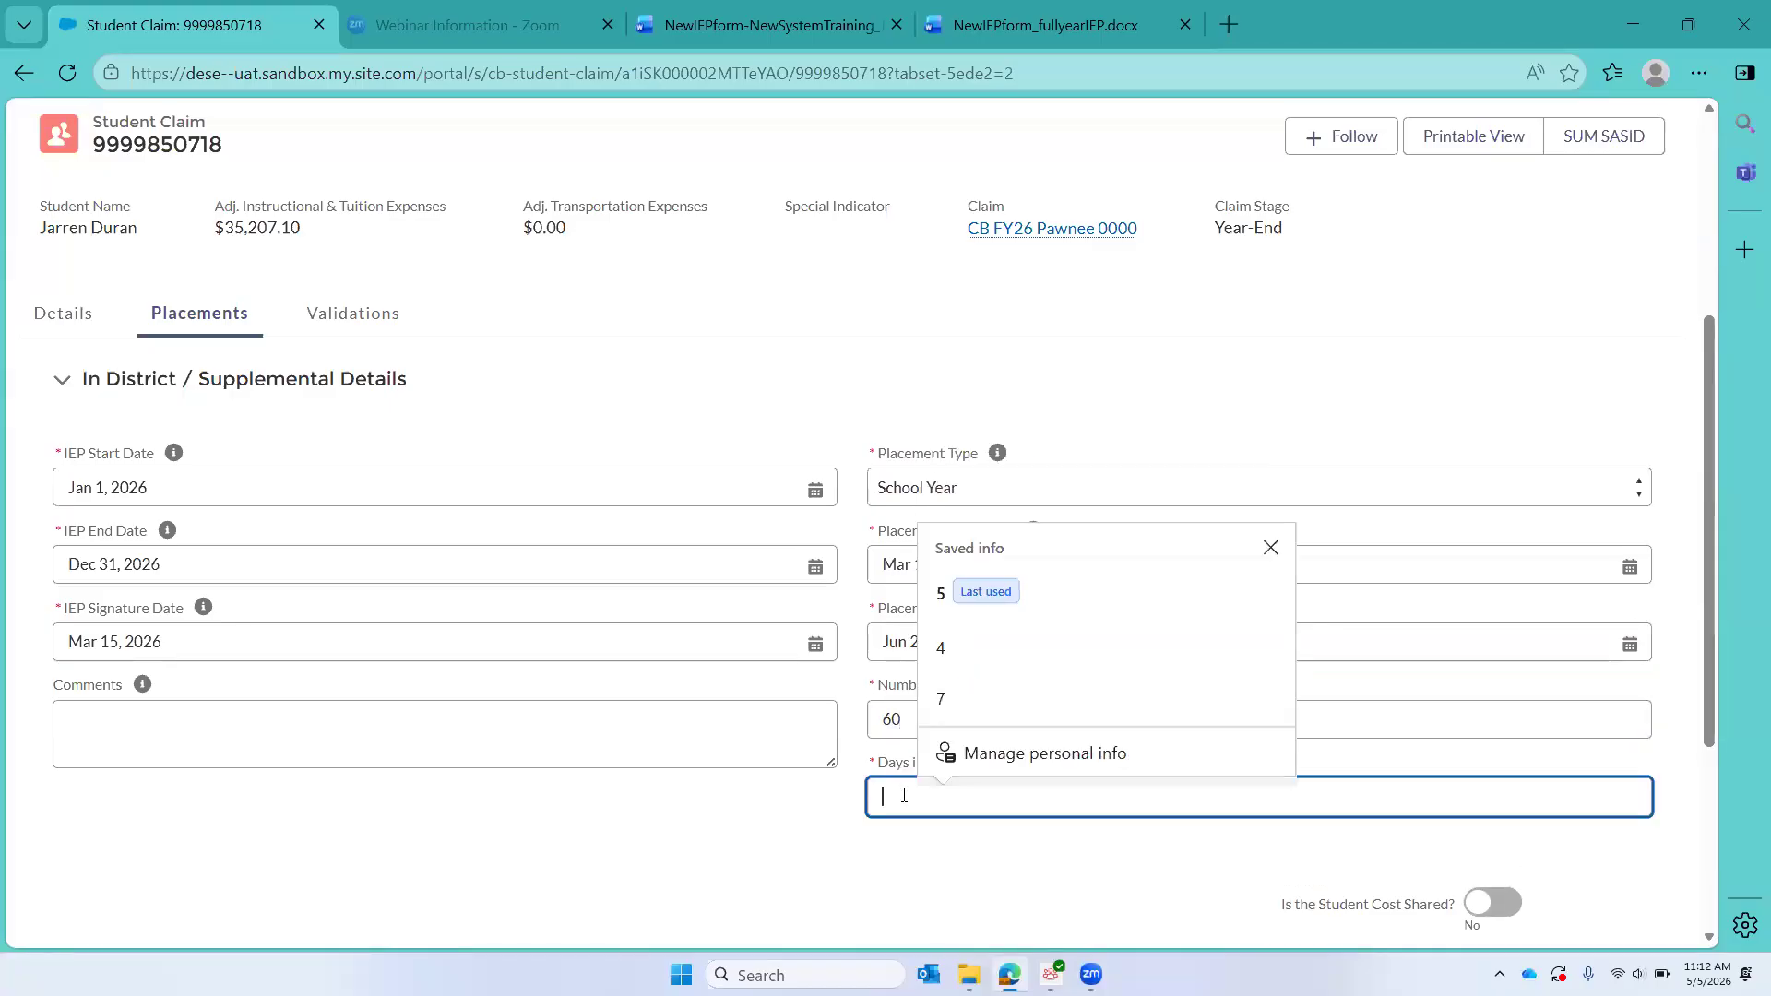
text(5)
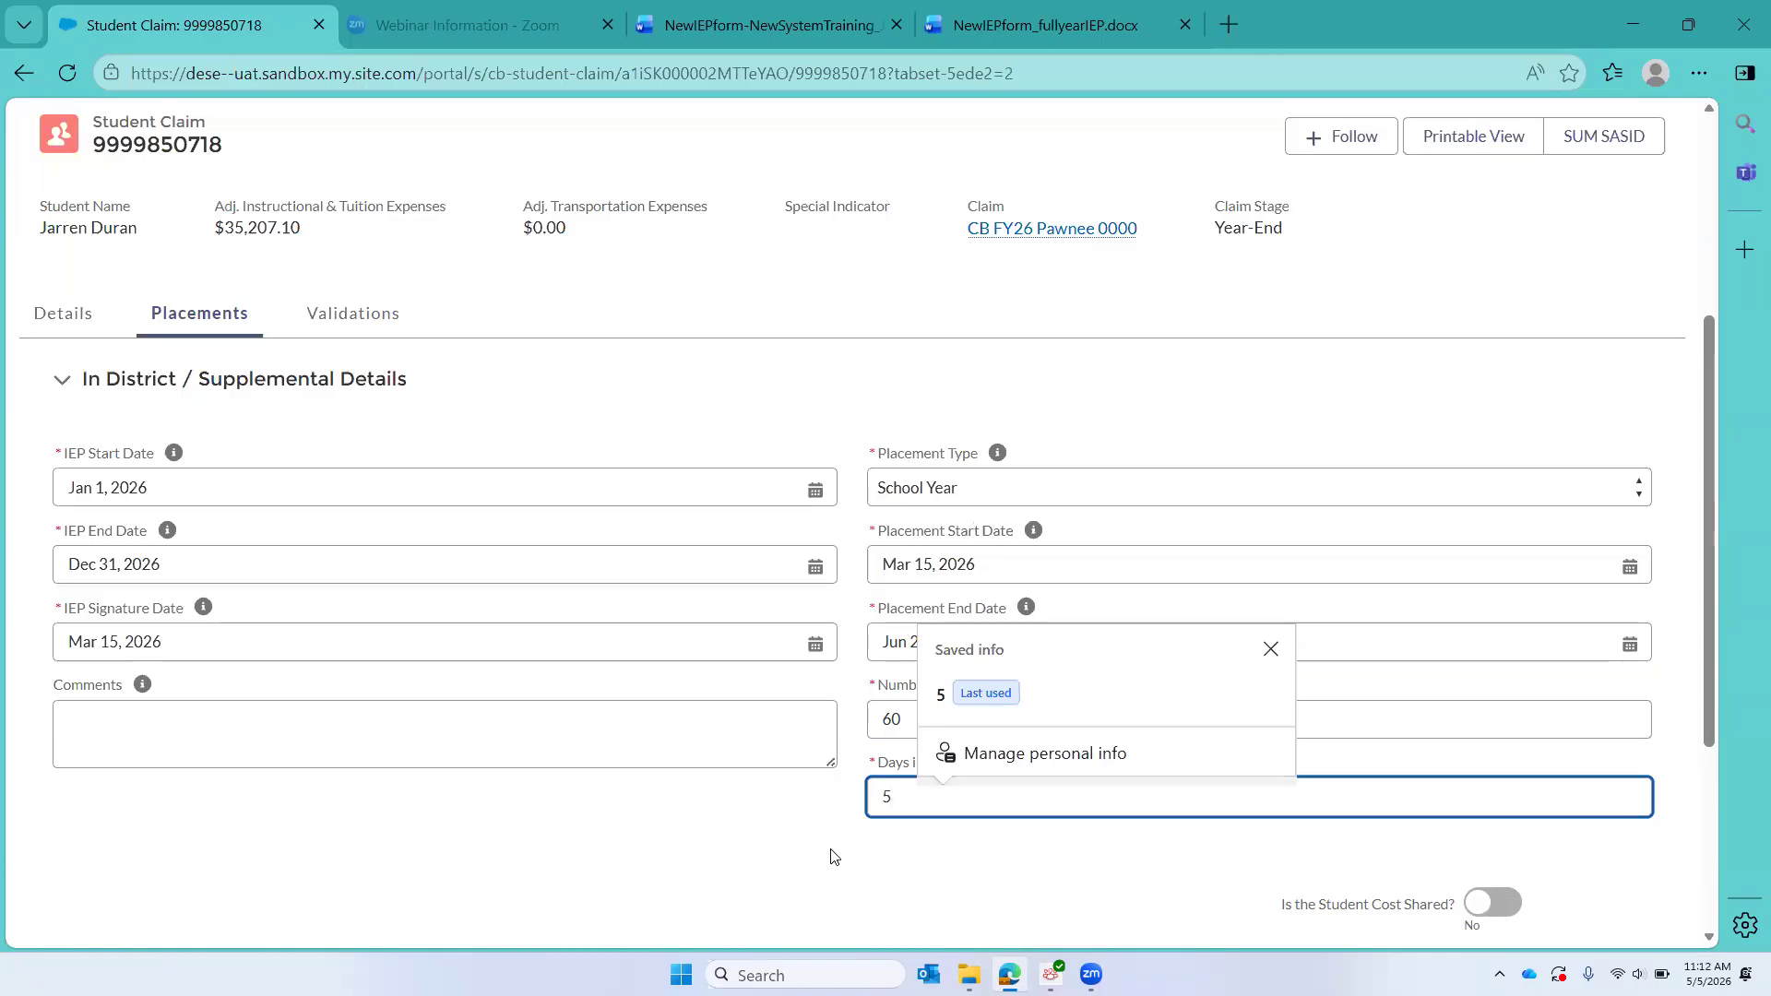
scroll(835, 856, down, 3)
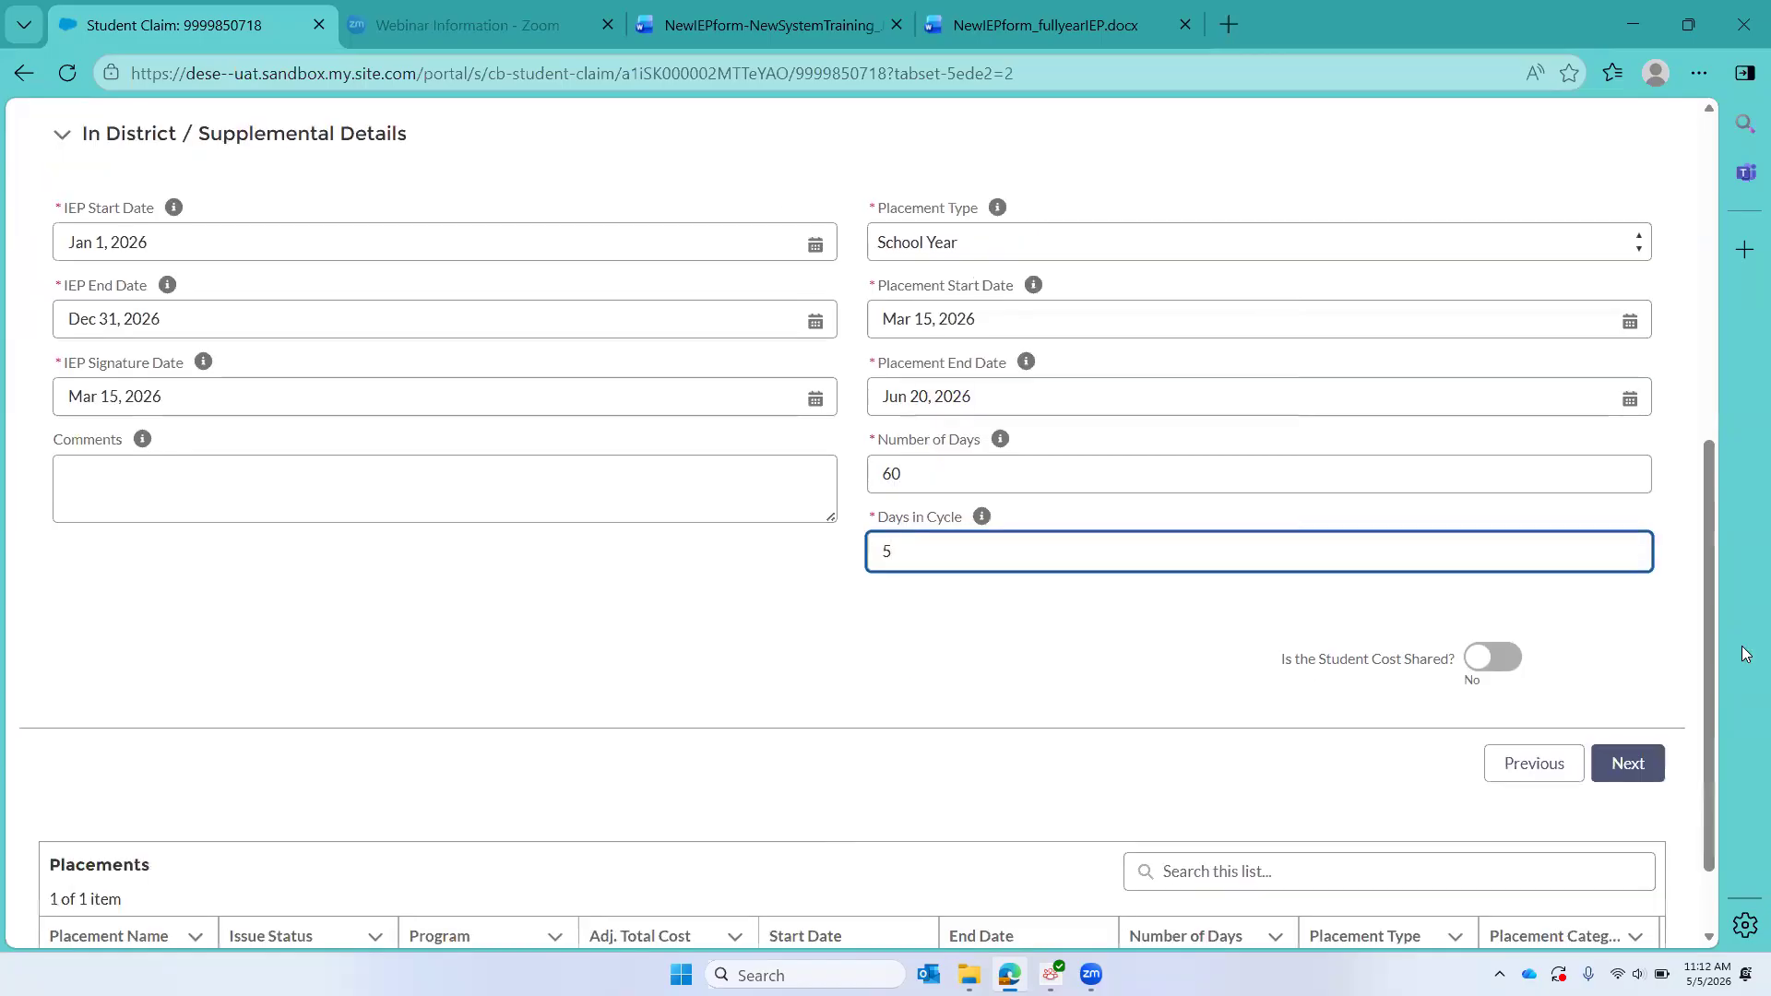
click(1627, 765)
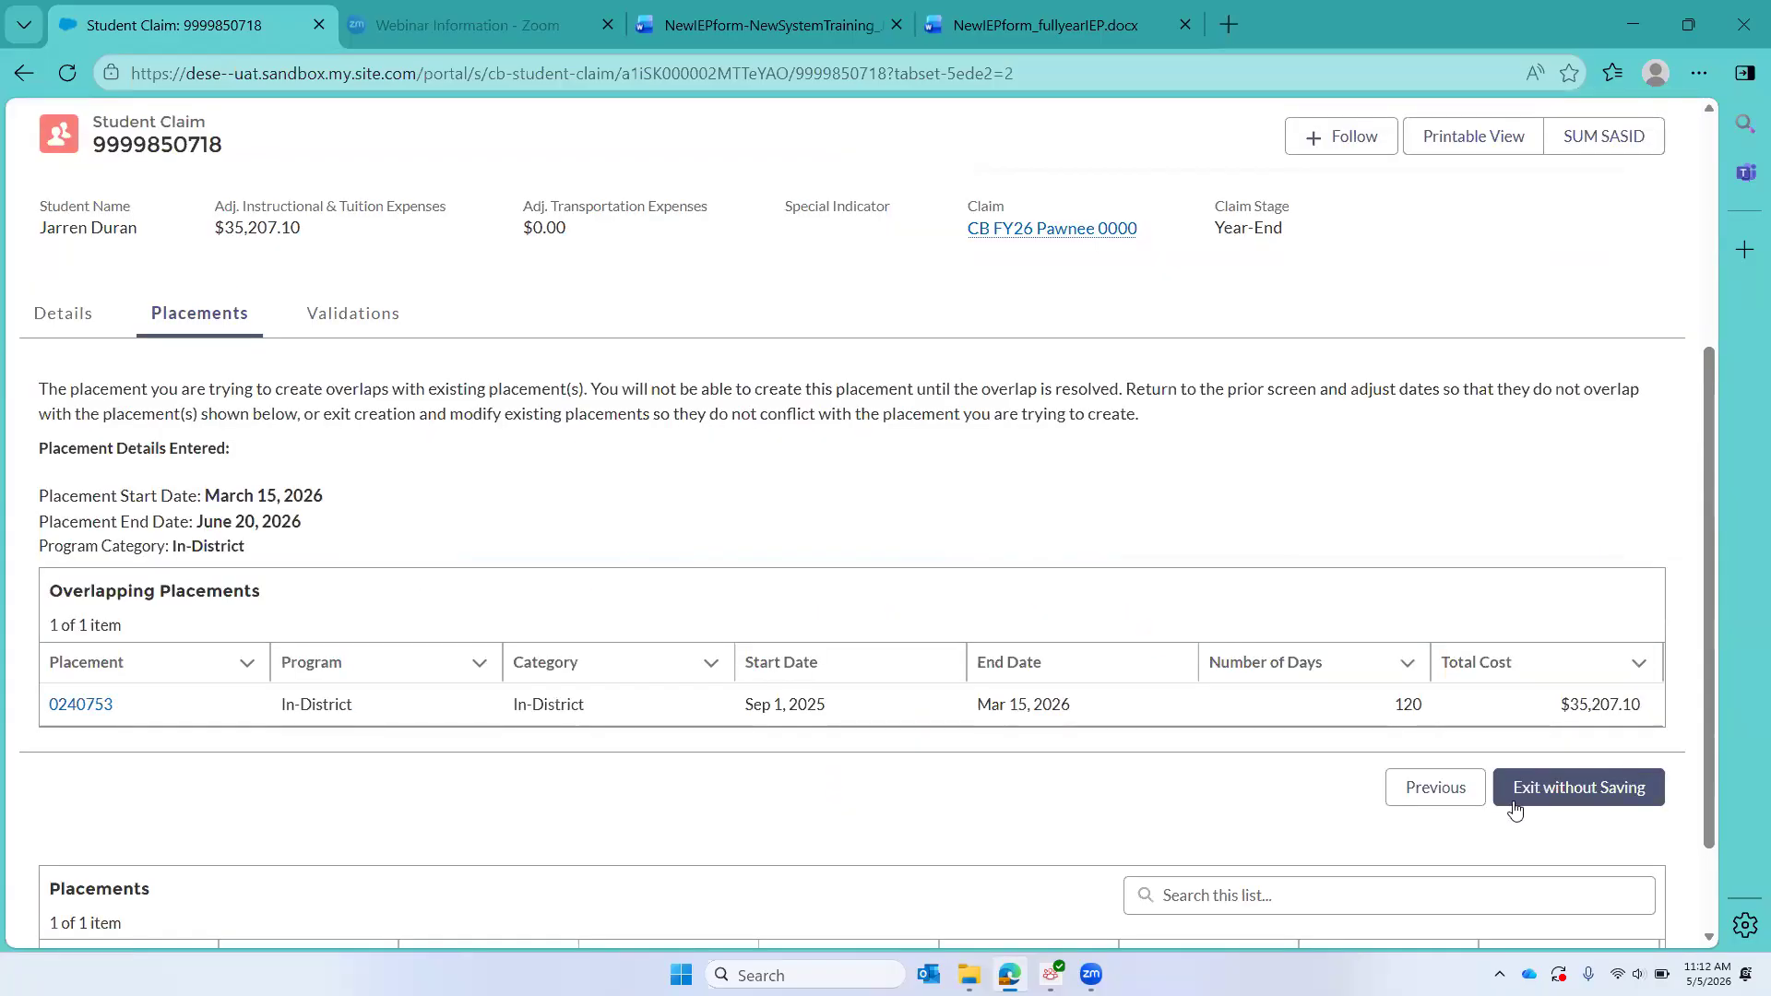
Step: Return to the placement details, change the Placement Start Date and IEP Signature Date to Mar 16, 2026, and create the placement
click(1446, 791)
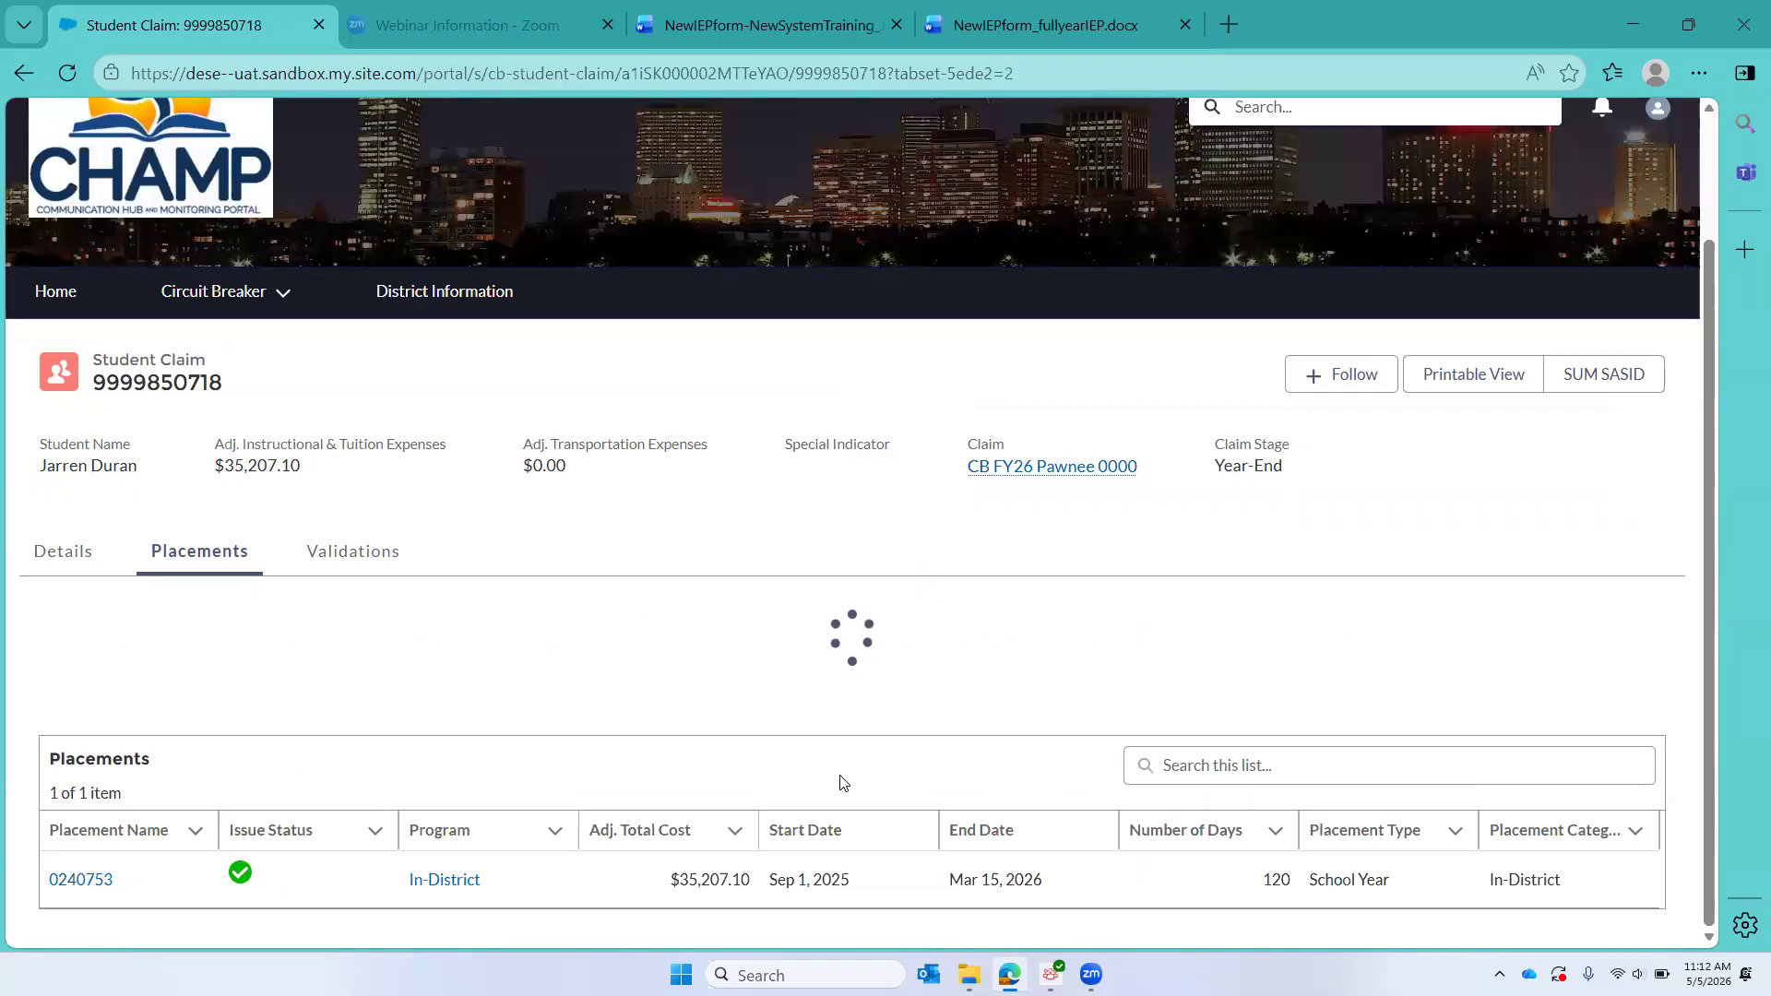
click(934, 566)
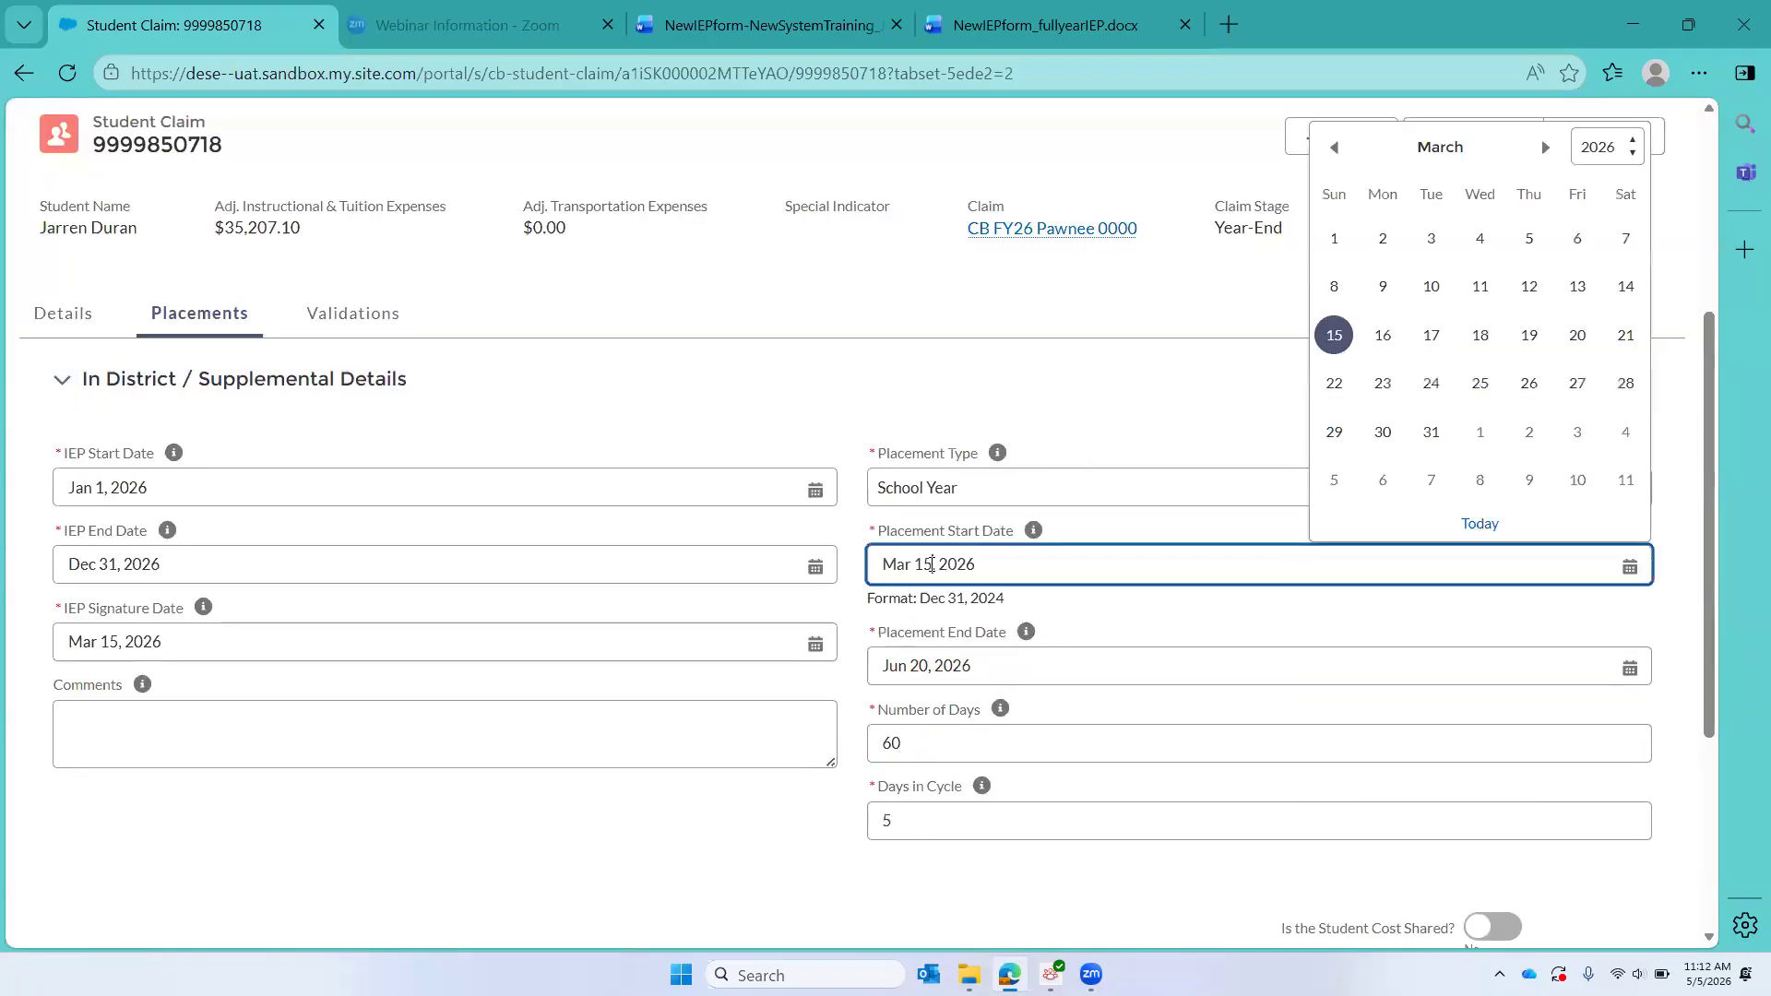
key(BackSpace)
text(6)
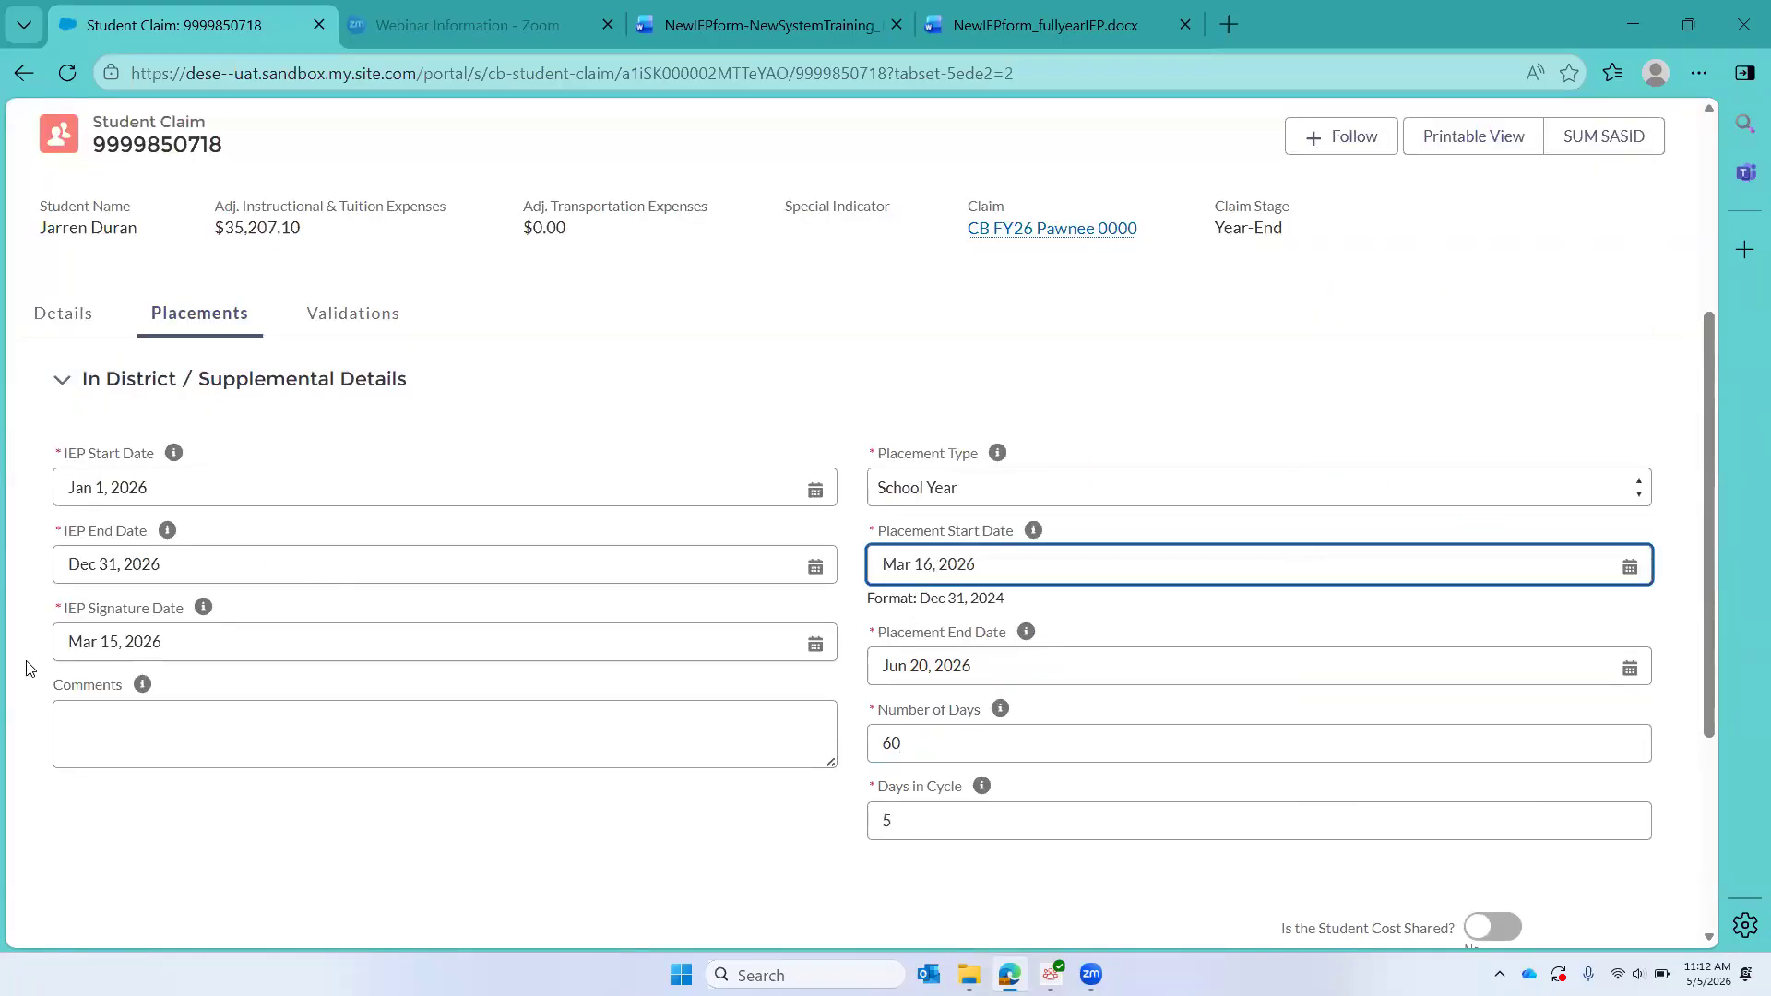
click(119, 642)
key(BackSpace)
text(6)
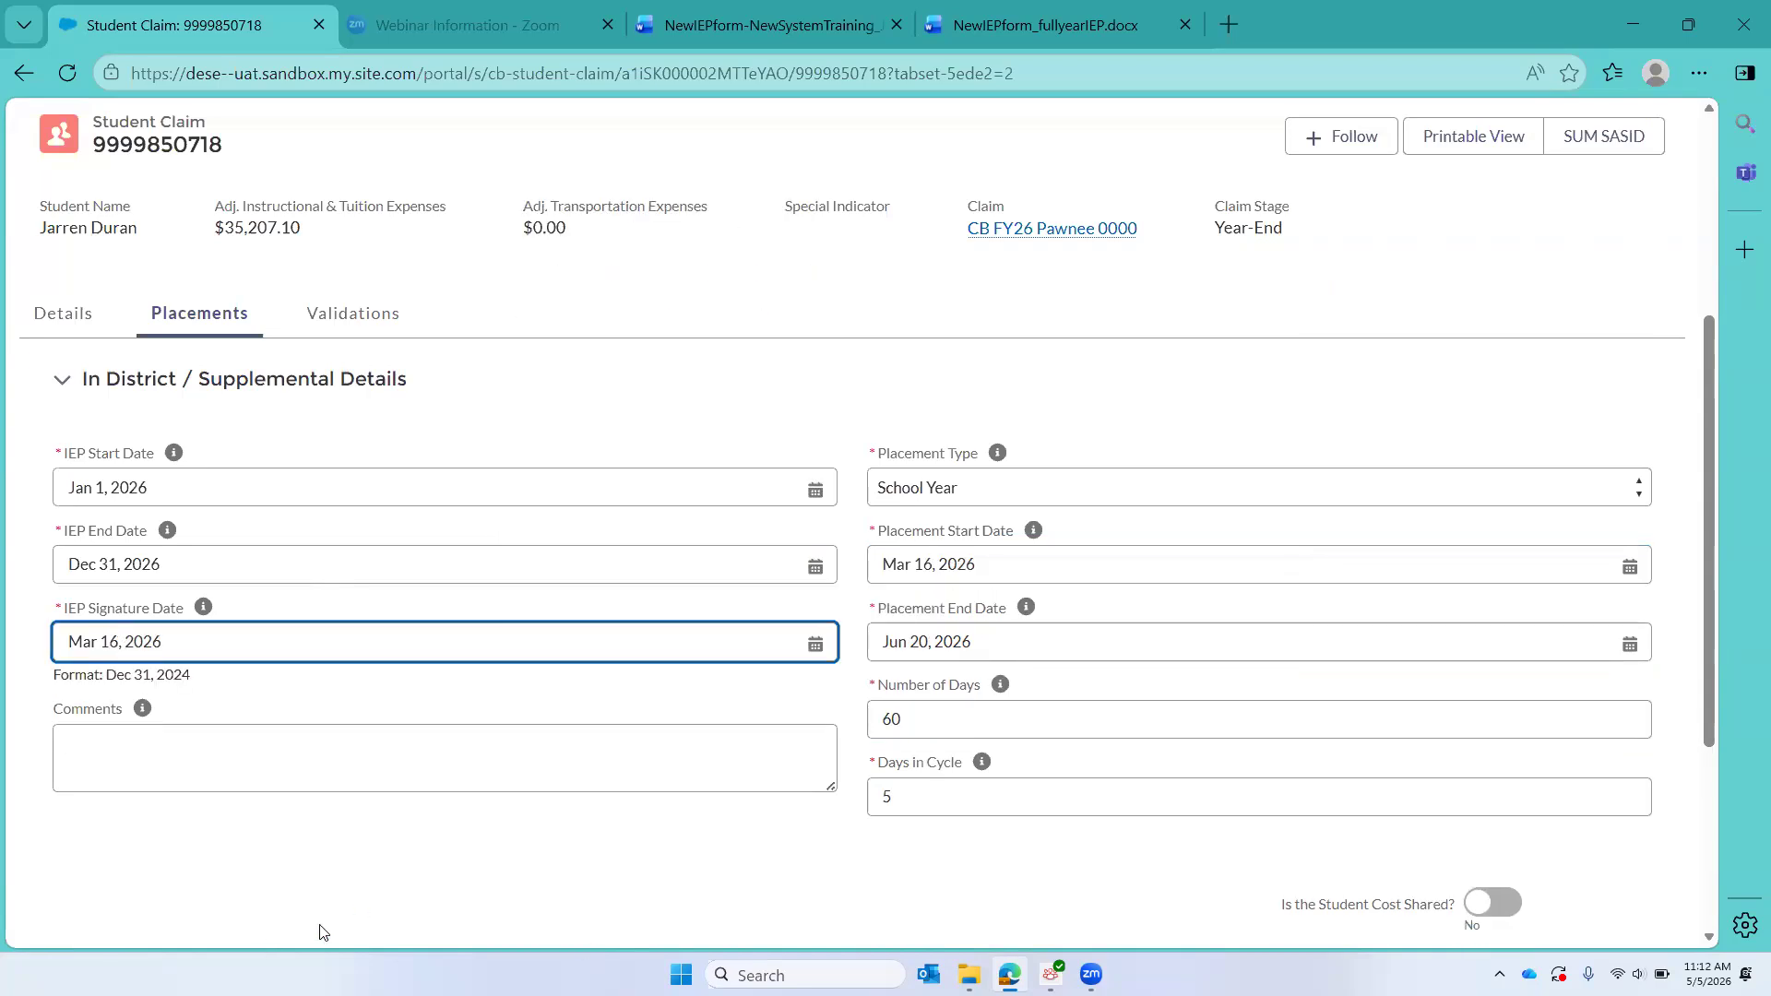
scroll(1034, 838, down, 3)
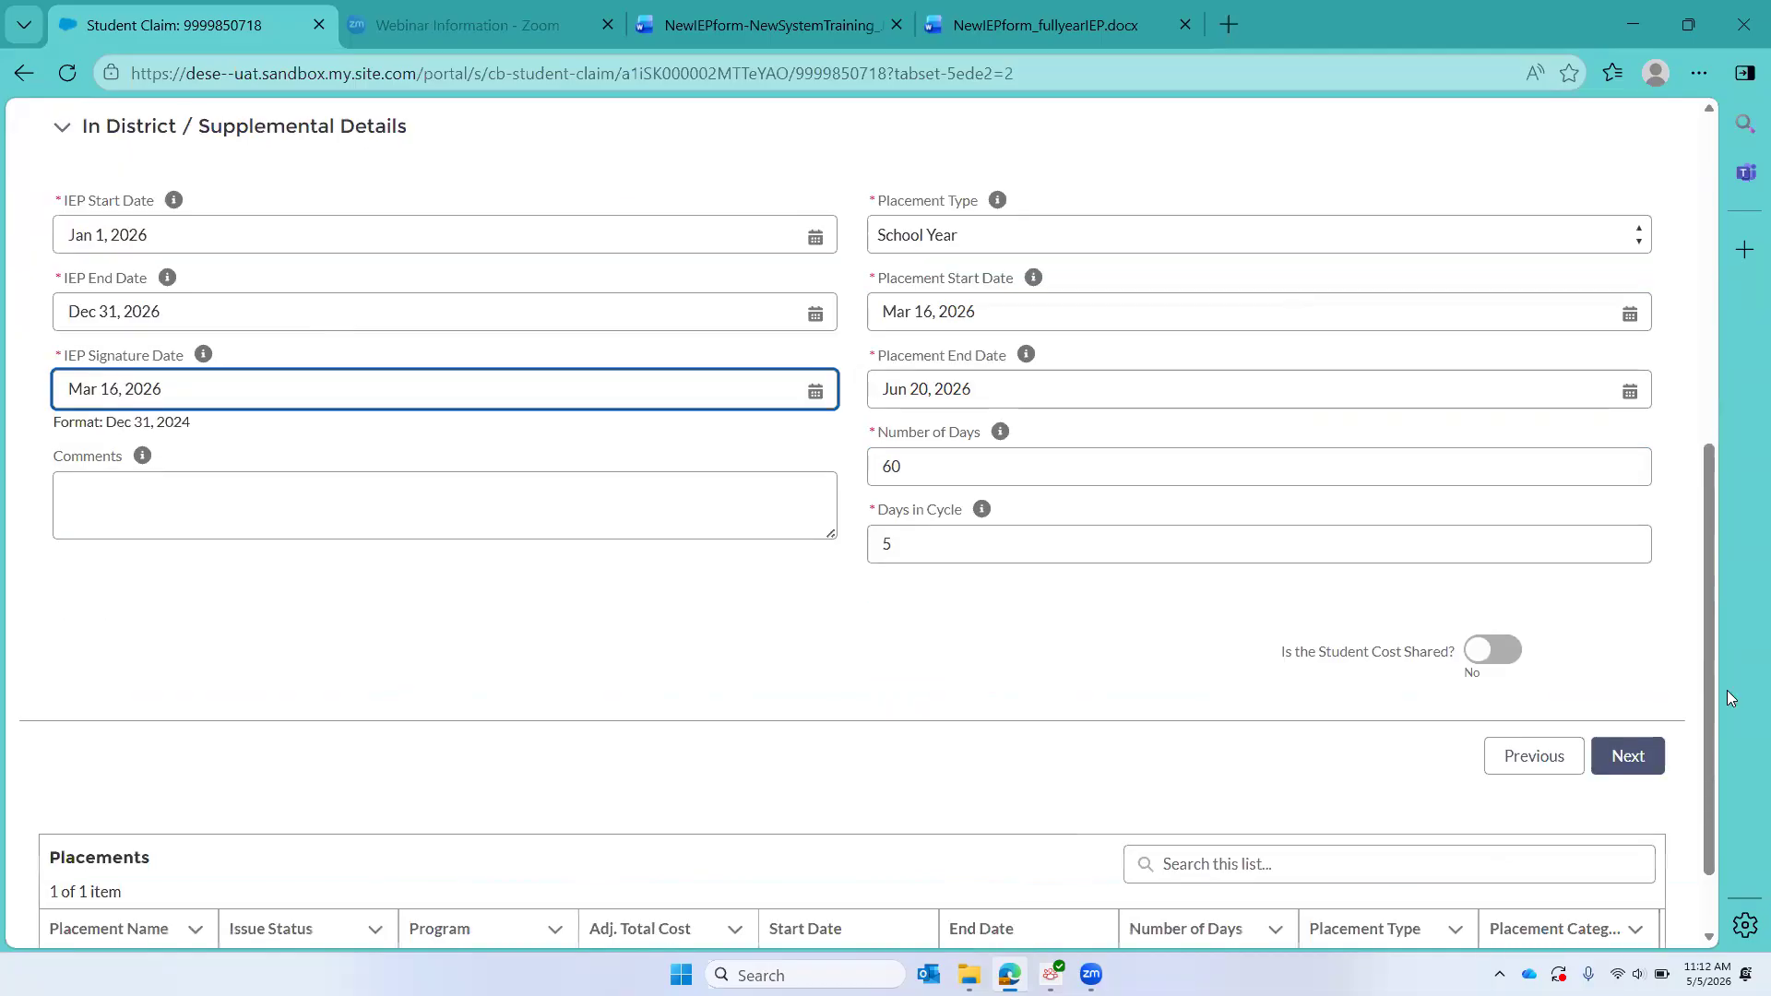
click(1628, 765)
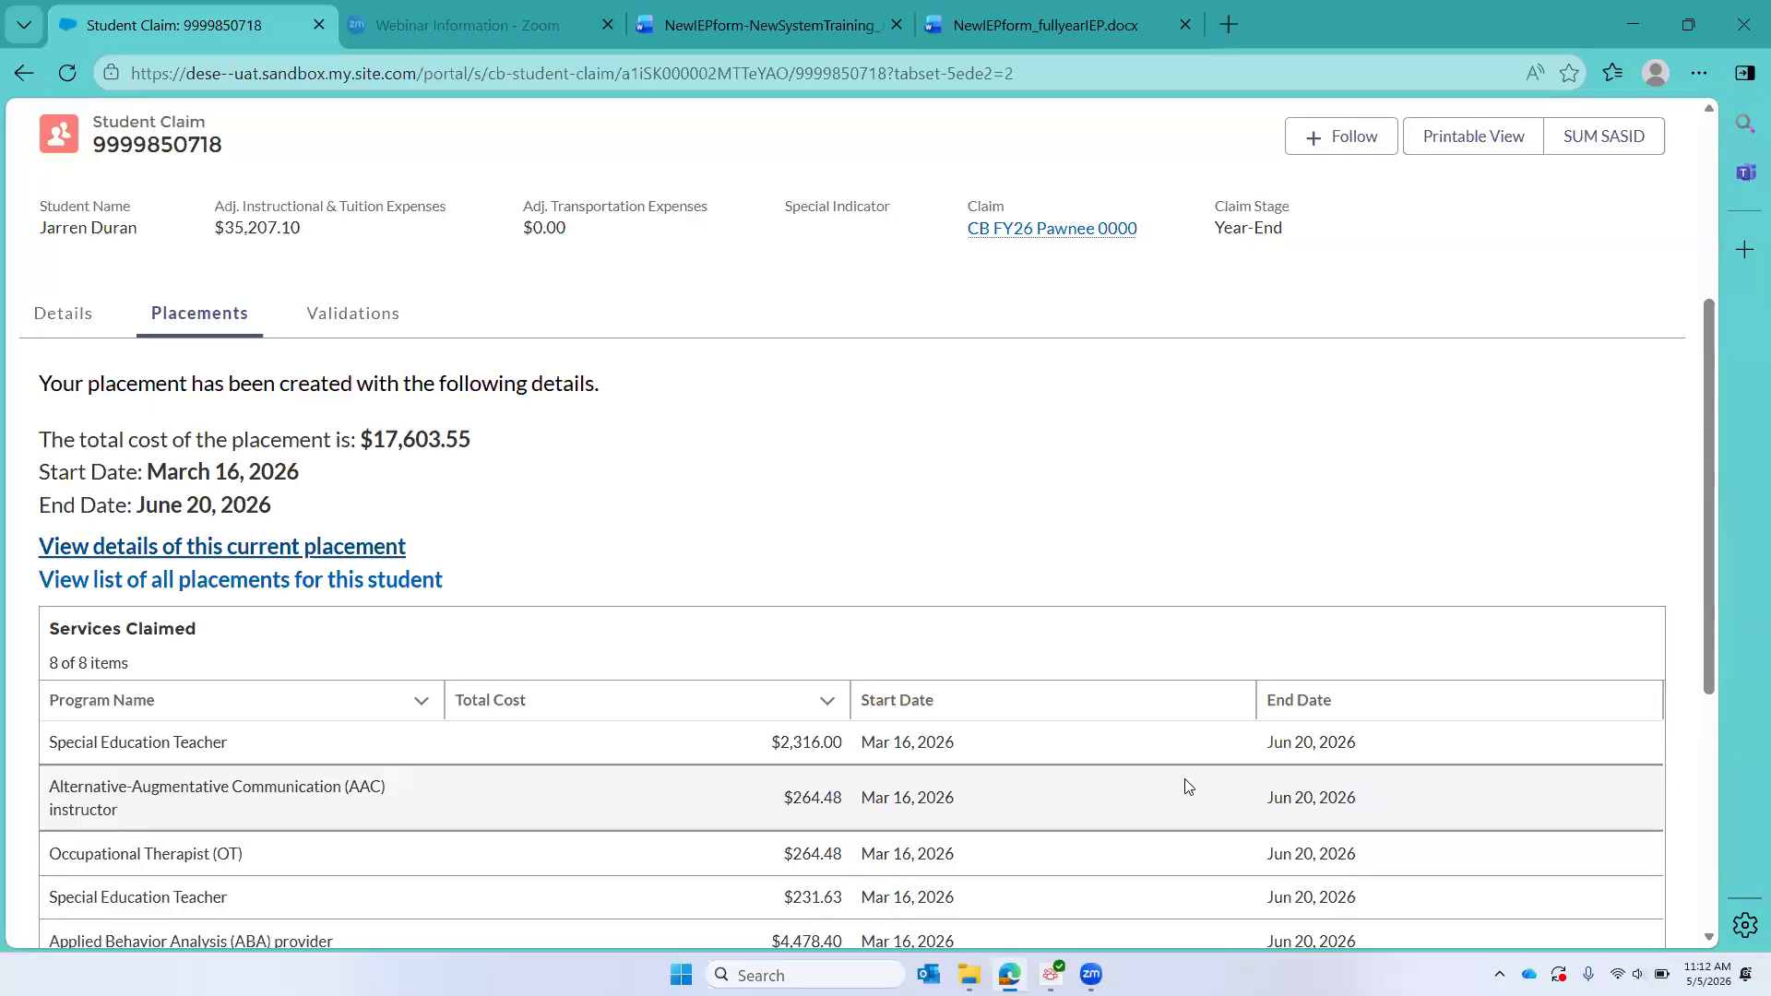
Step: Refresh the student claim and open the In-District placement running from Mar 16, 2026 to Jun 20, 2026
click(67, 73)
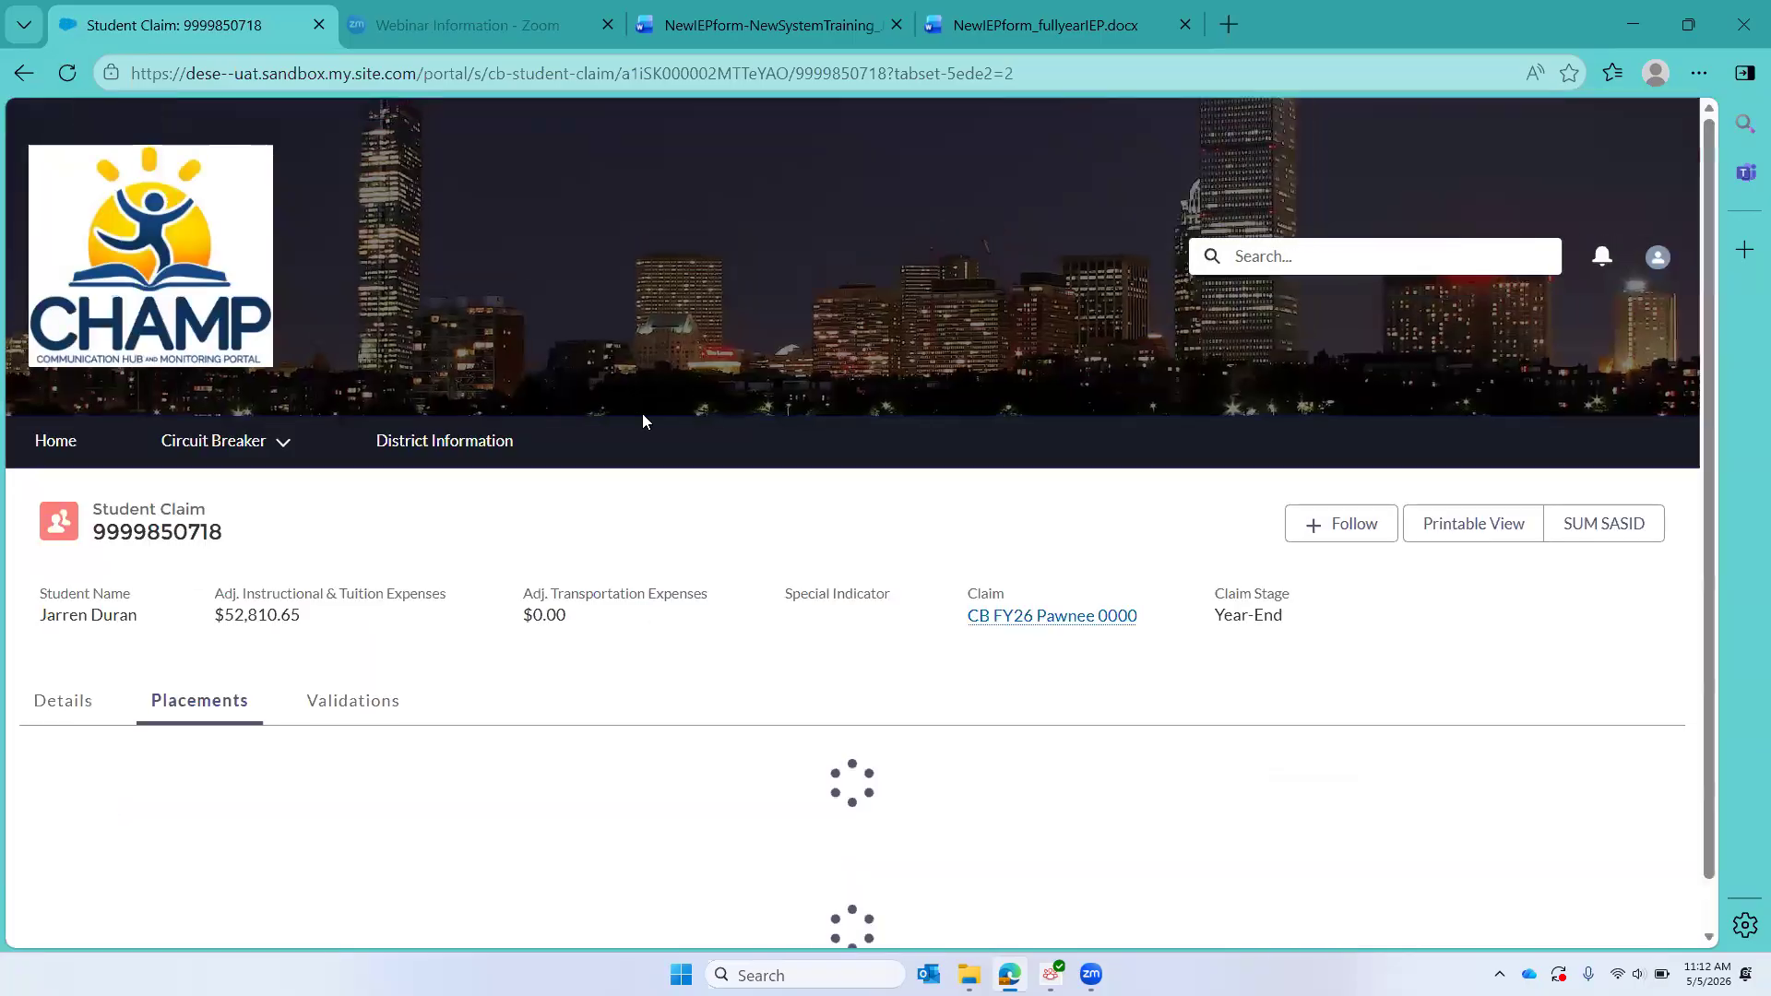
scroll(643, 421, down, 3)
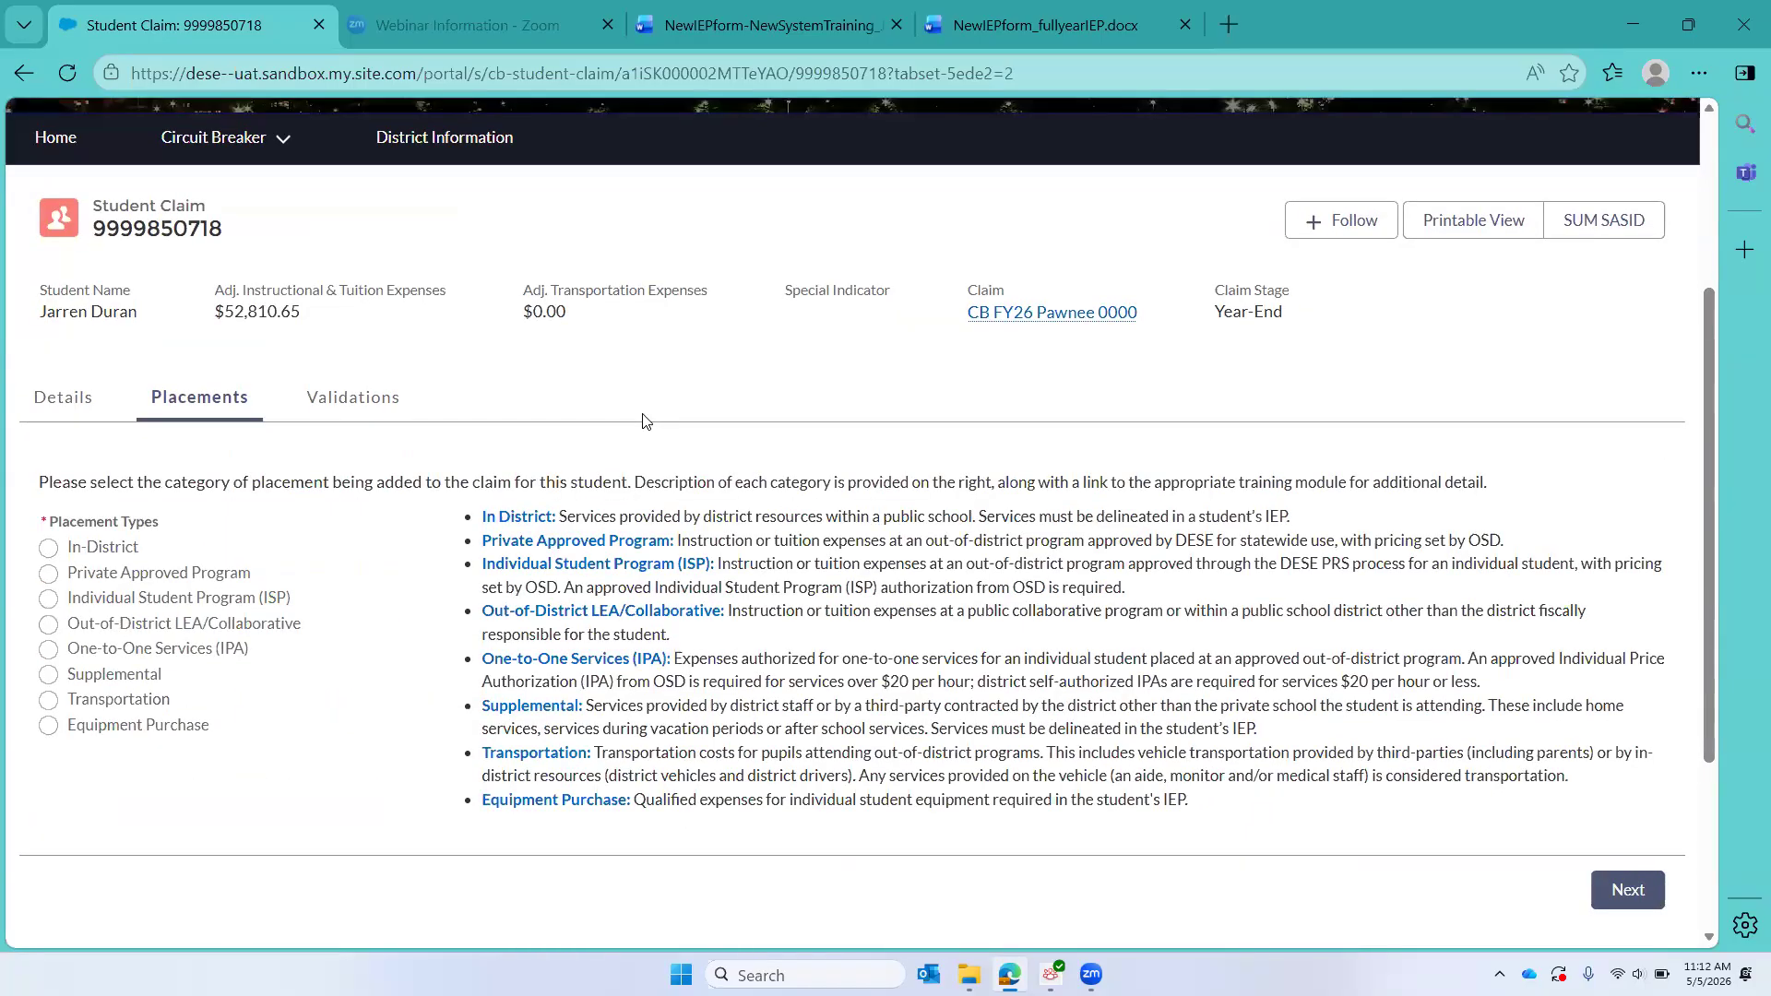
scroll(644, 421, down, 3)
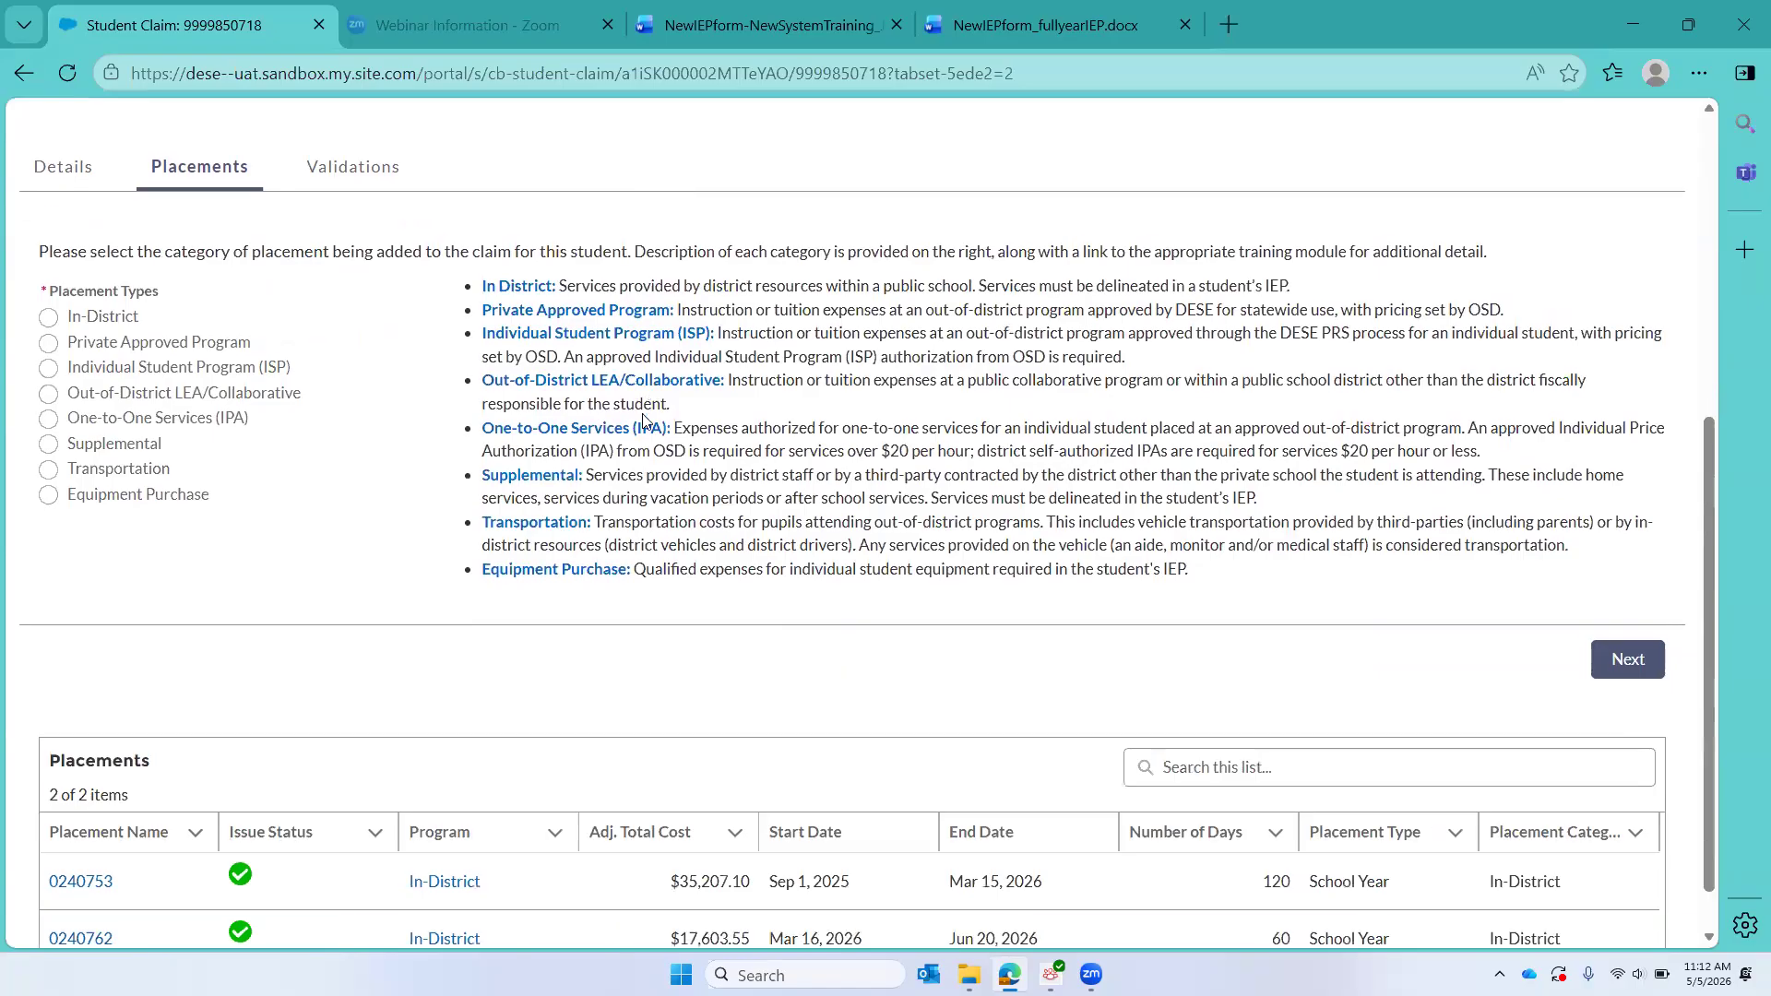
scroll(644, 416, up, 1)
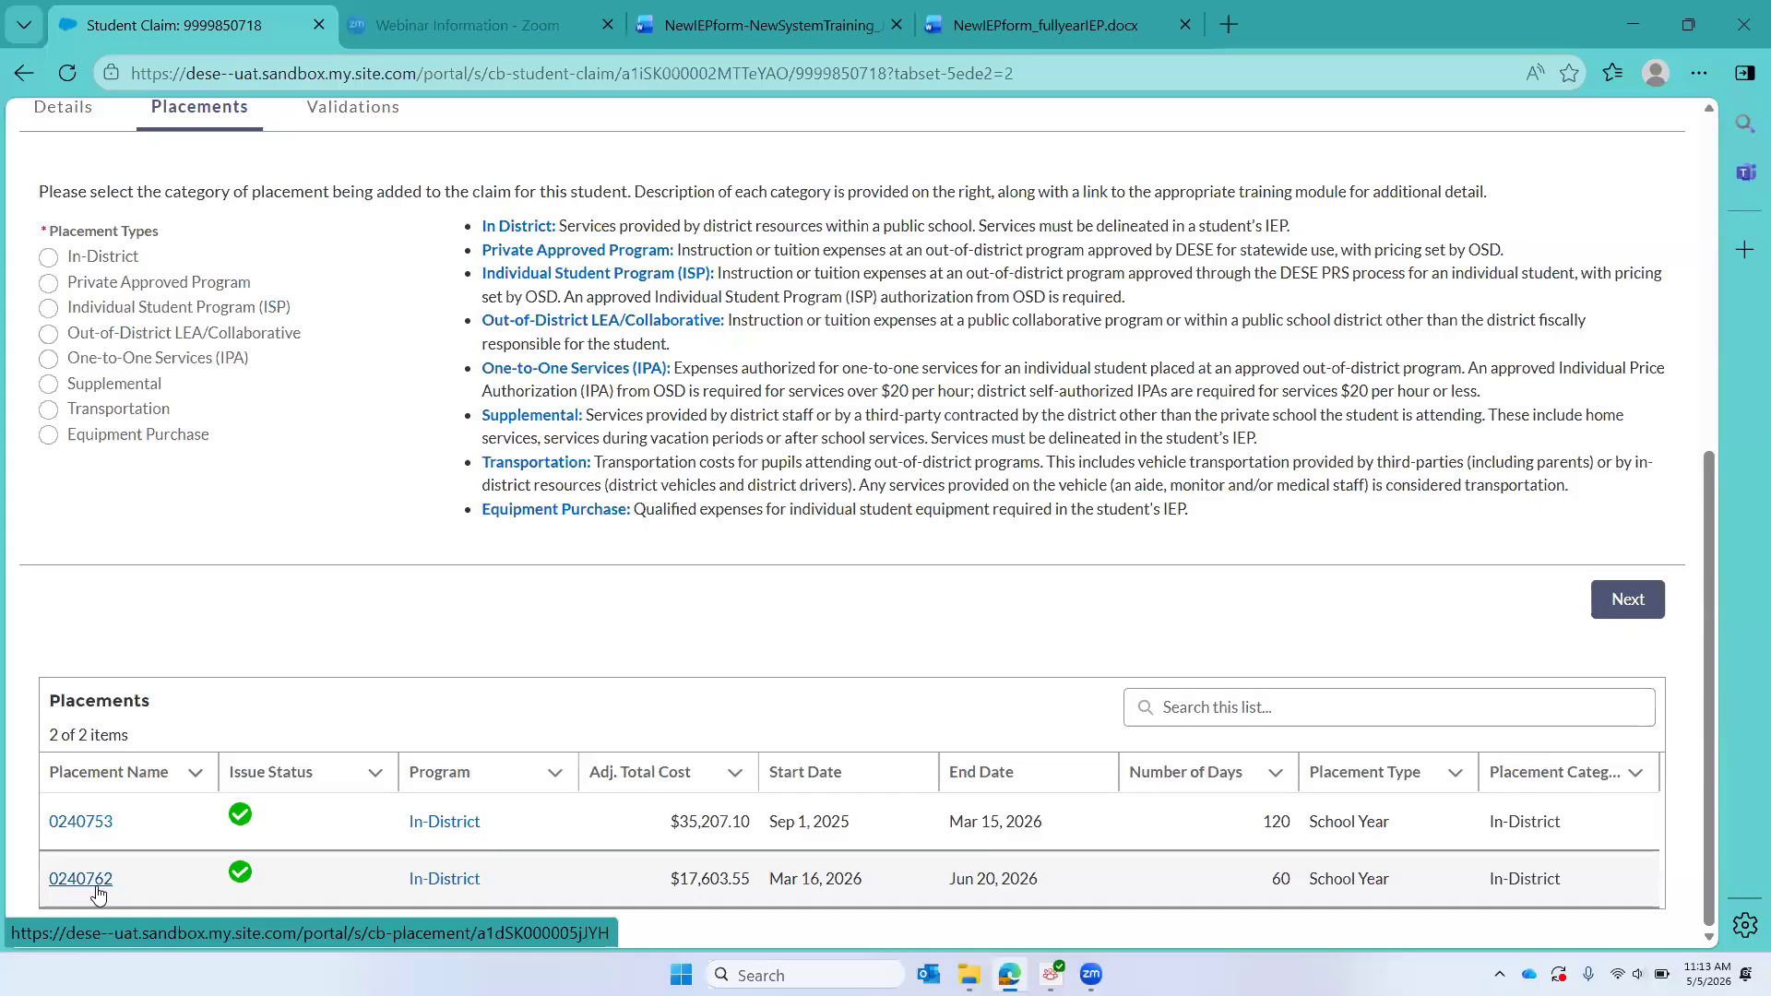
click(80, 878)
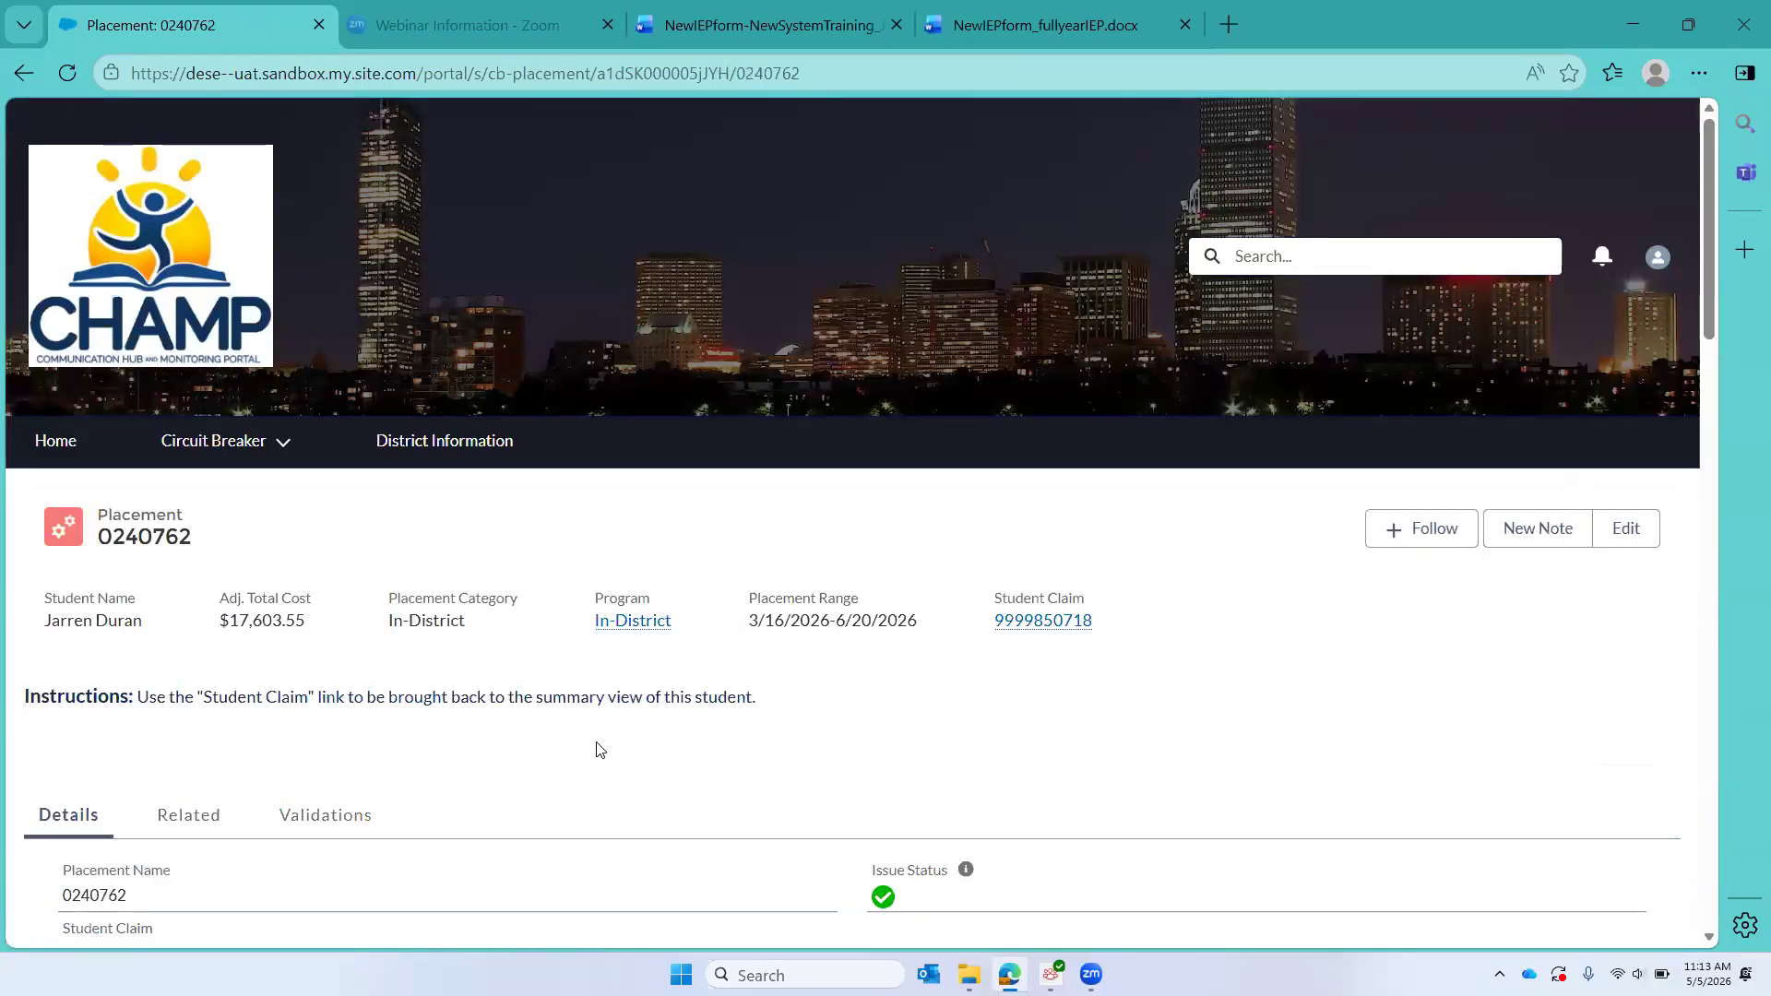
Step: List the placement's related services and check them against the IEP's Service Delivery grid in Word, returning to CHAMP
scroll(599, 749, down, 3)
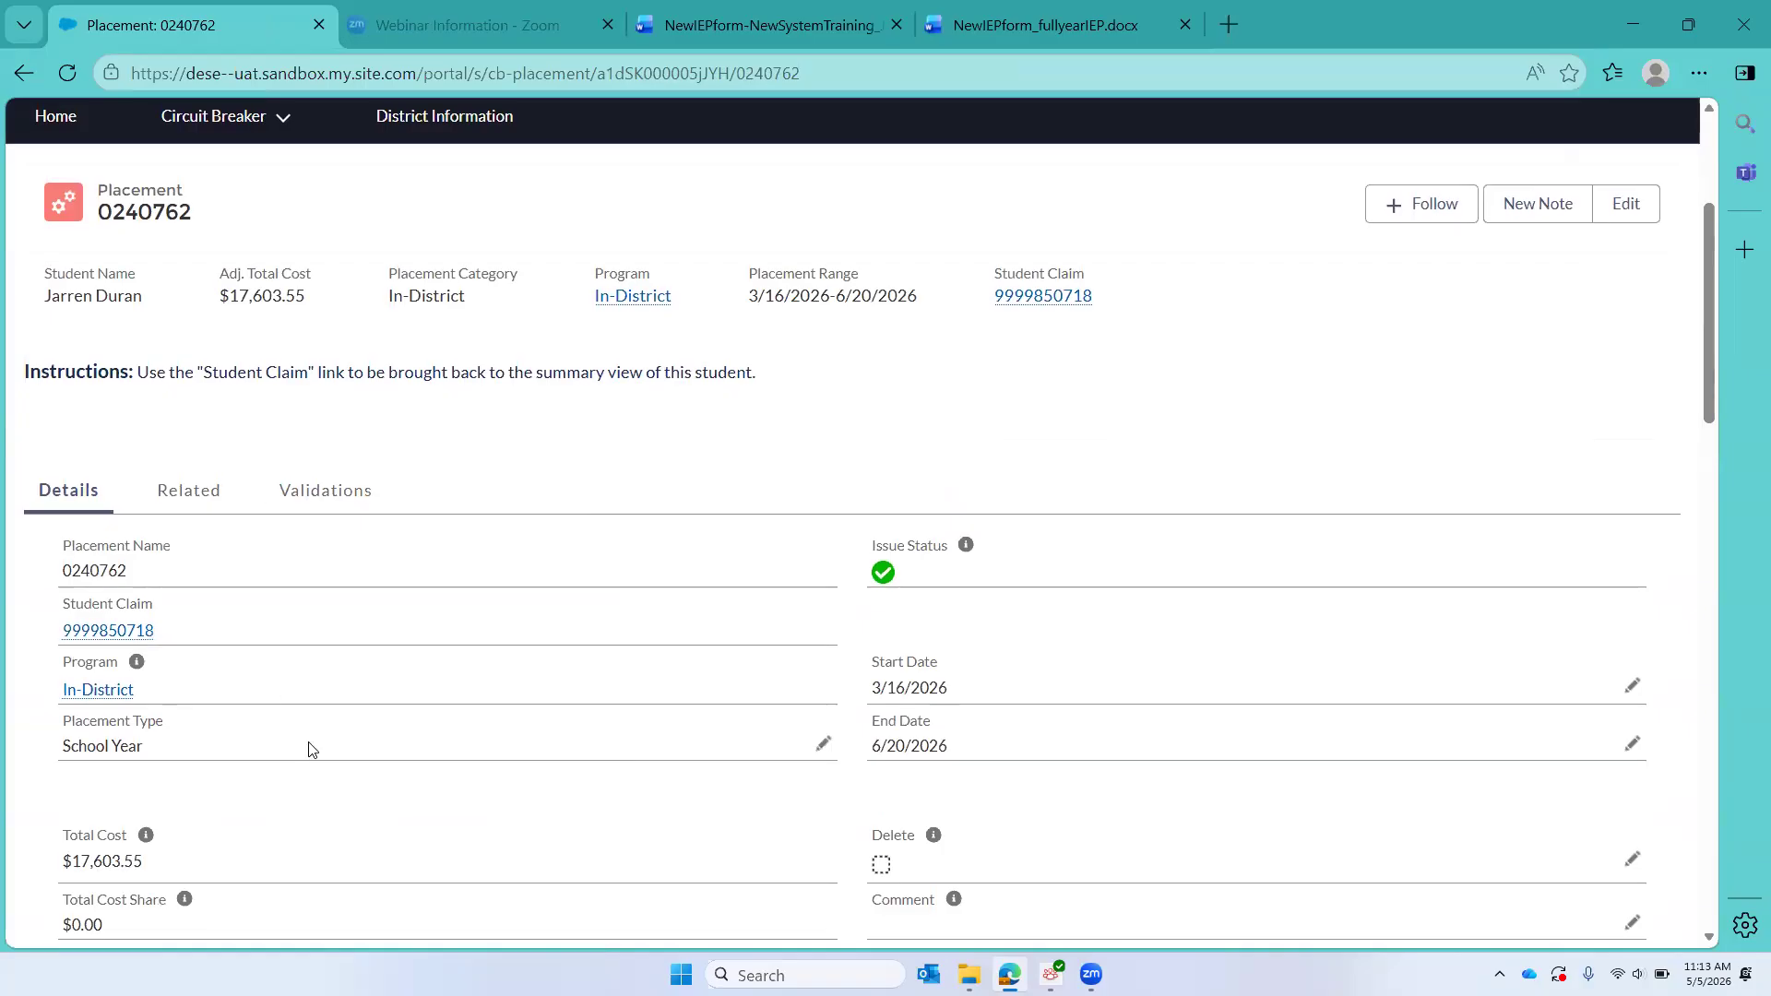
scroll(309, 747, down, 3)
scroll(246, 621, up, 4)
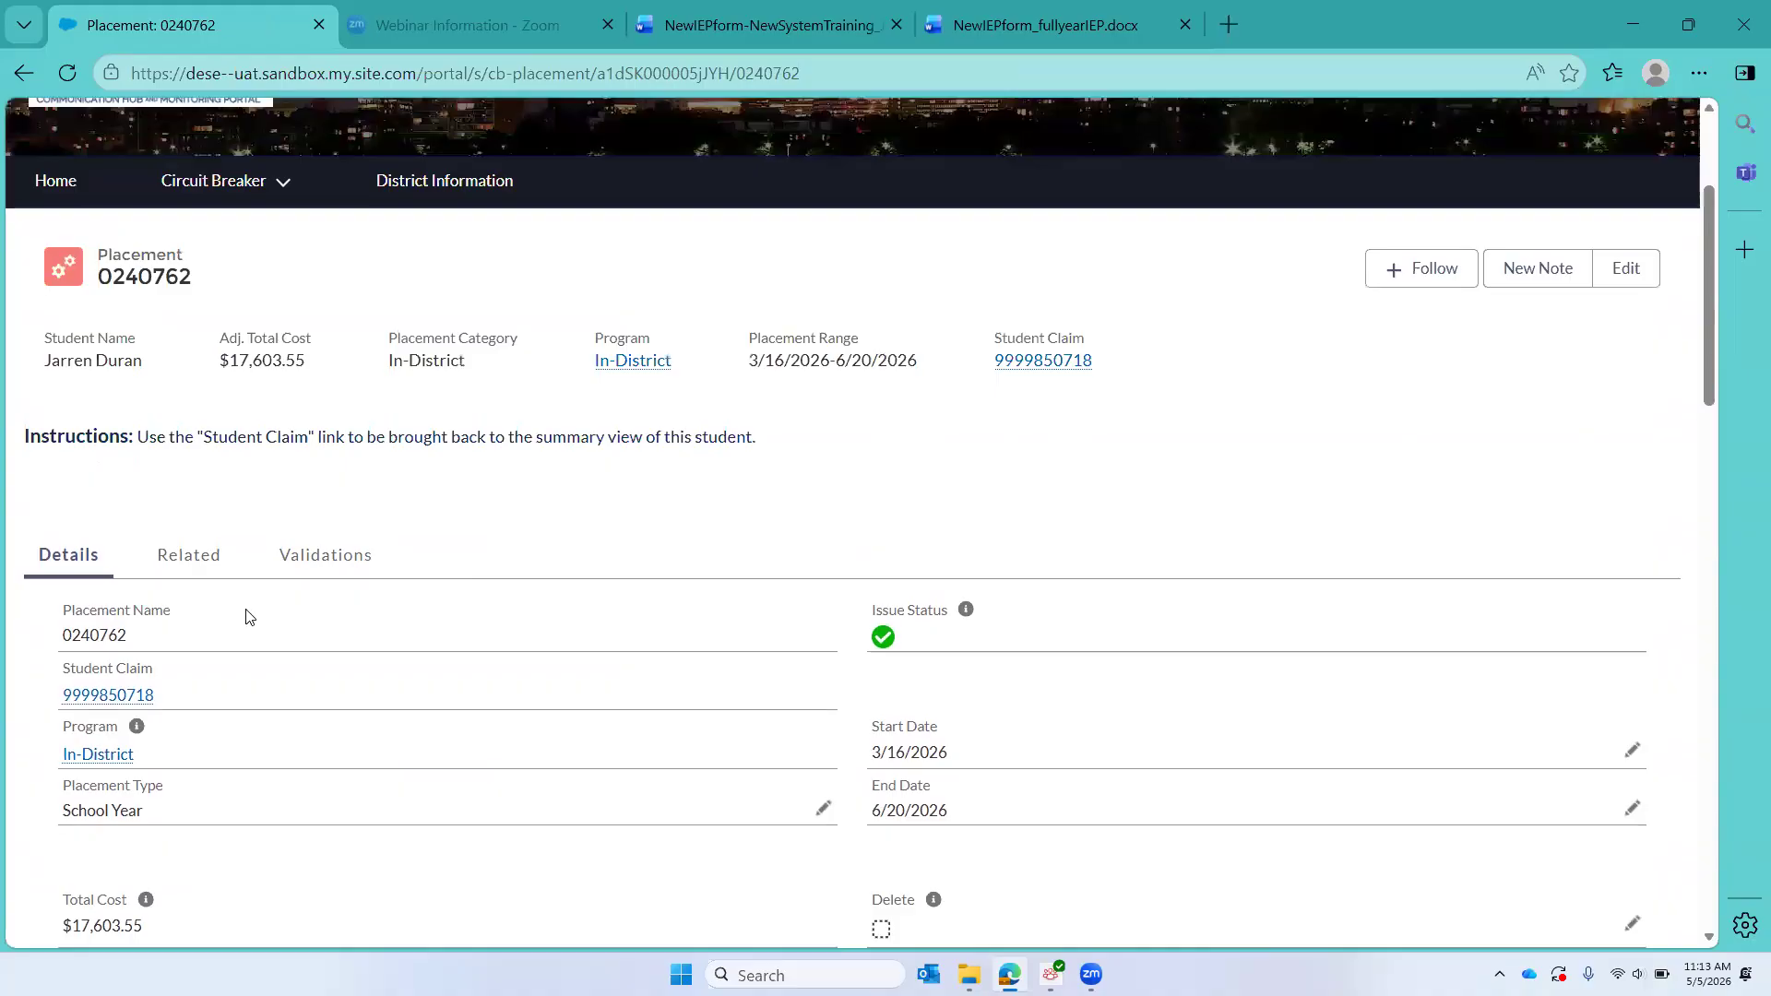
click(196, 557)
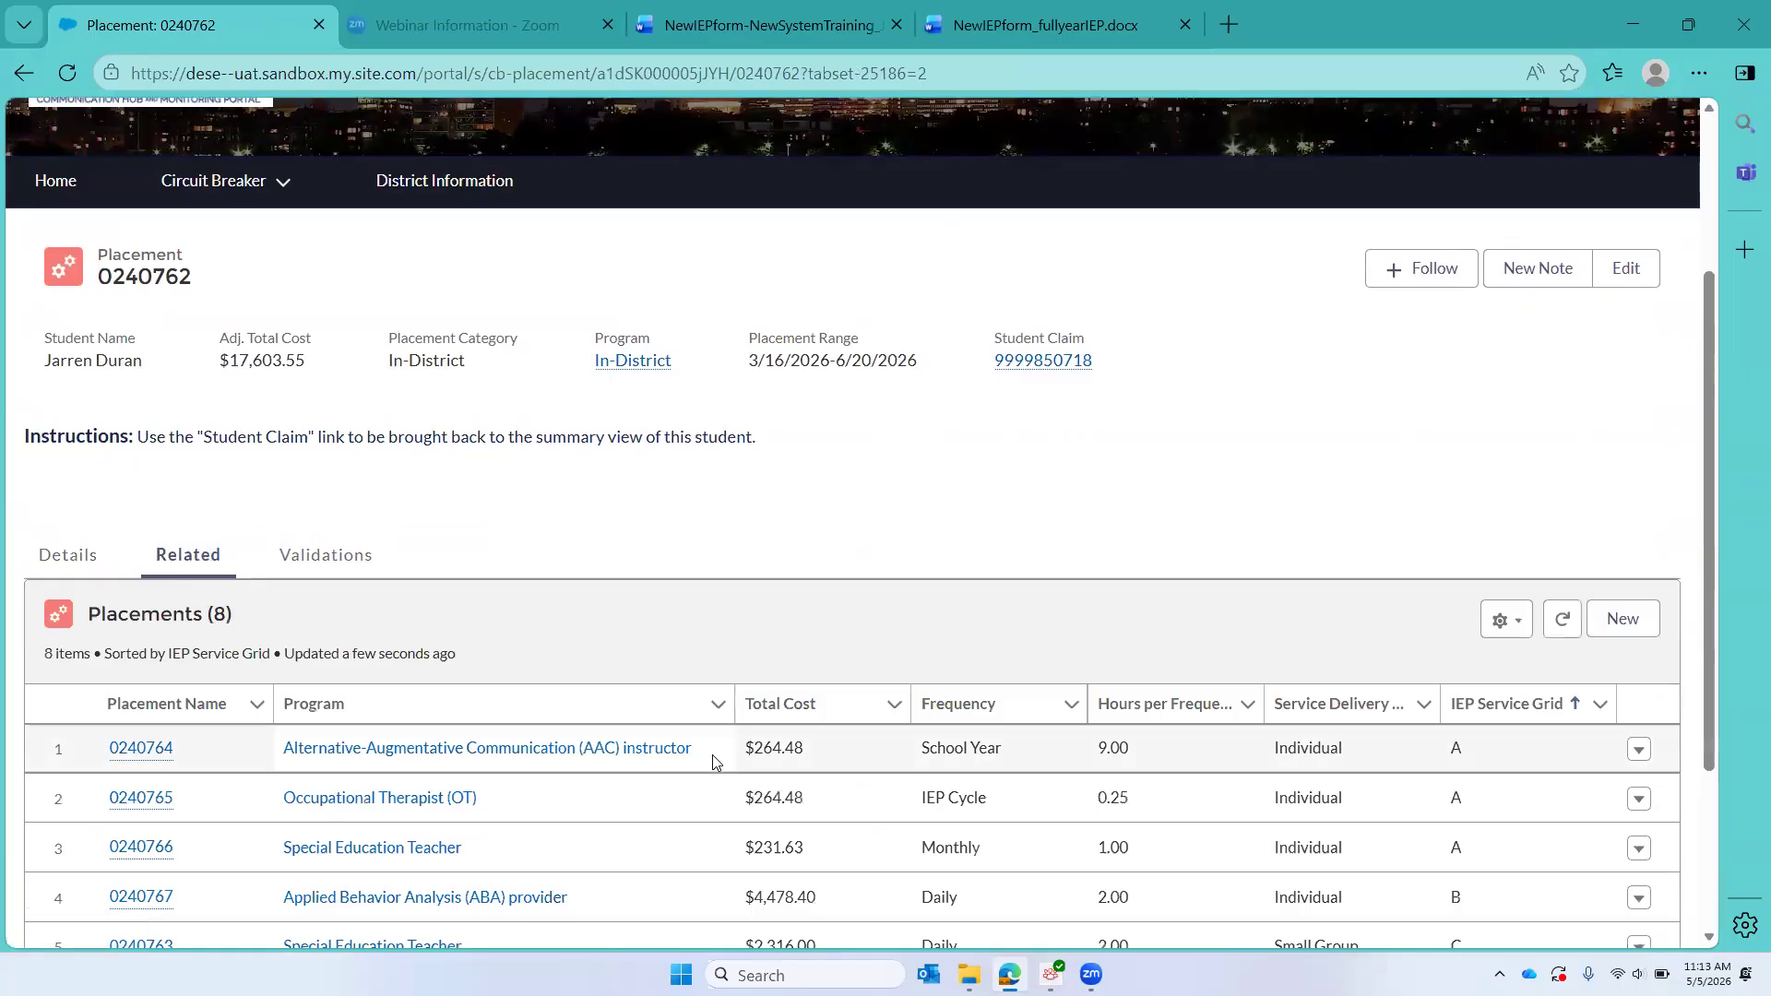
scroll(713, 761, down, 1)
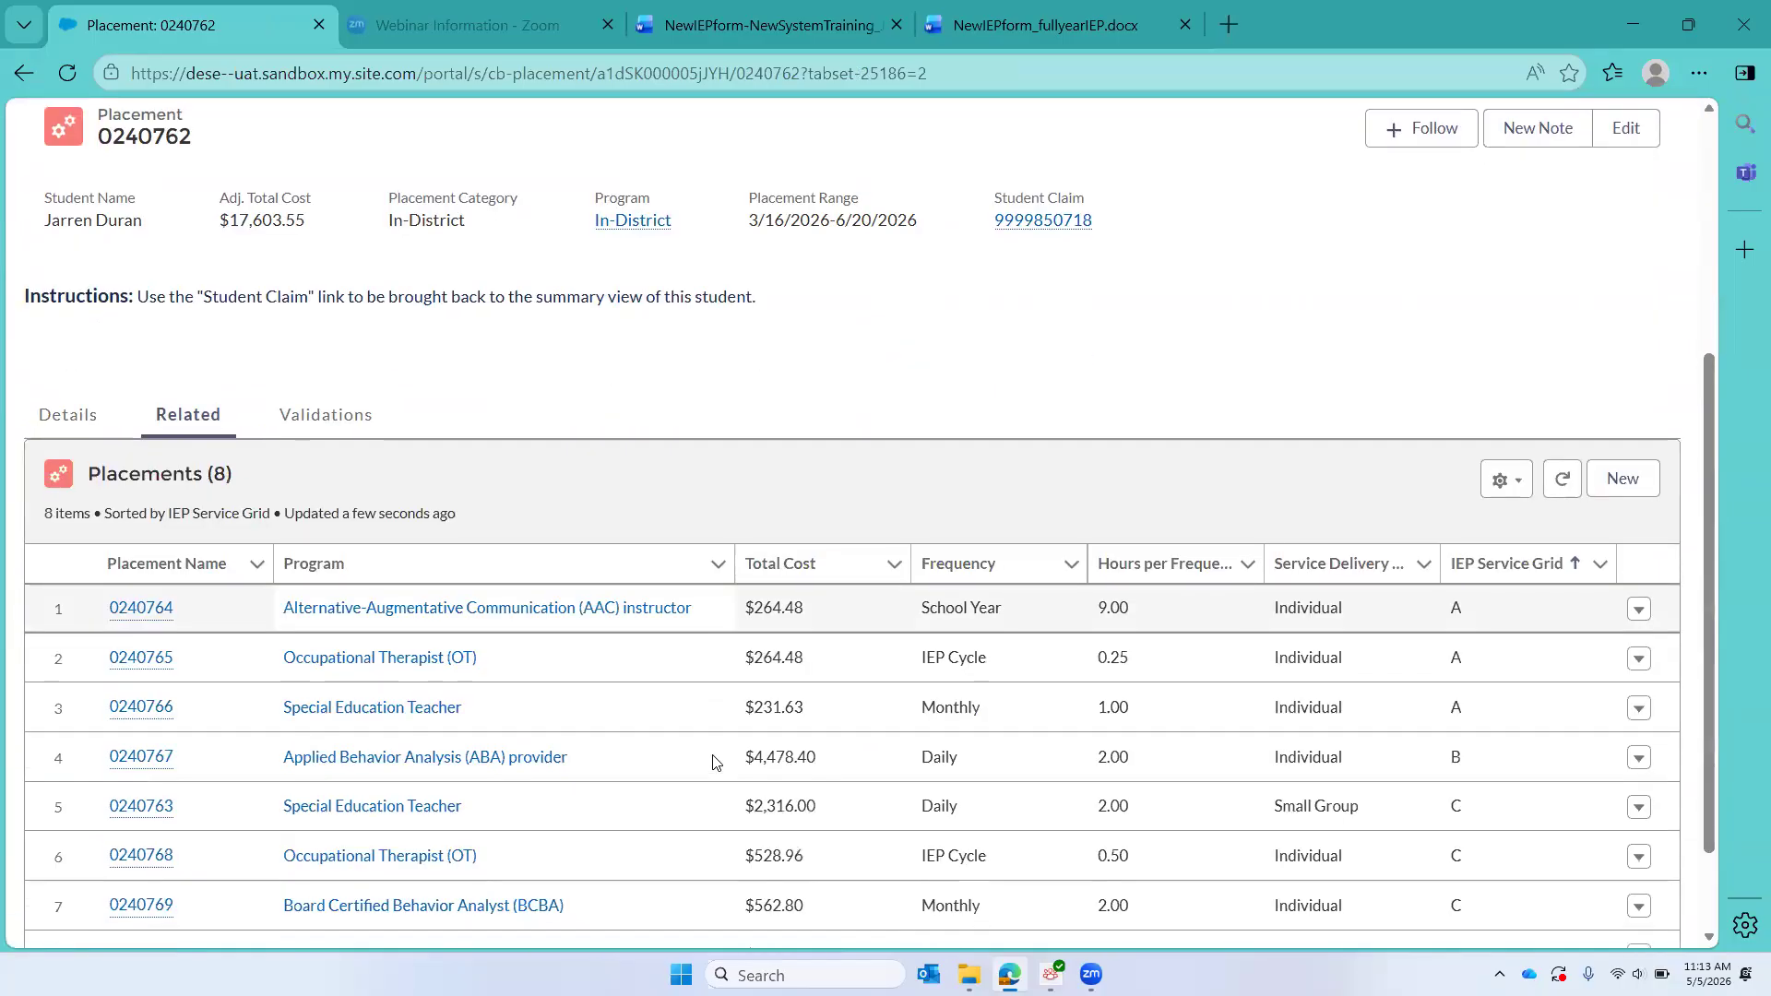
click(806, 25)
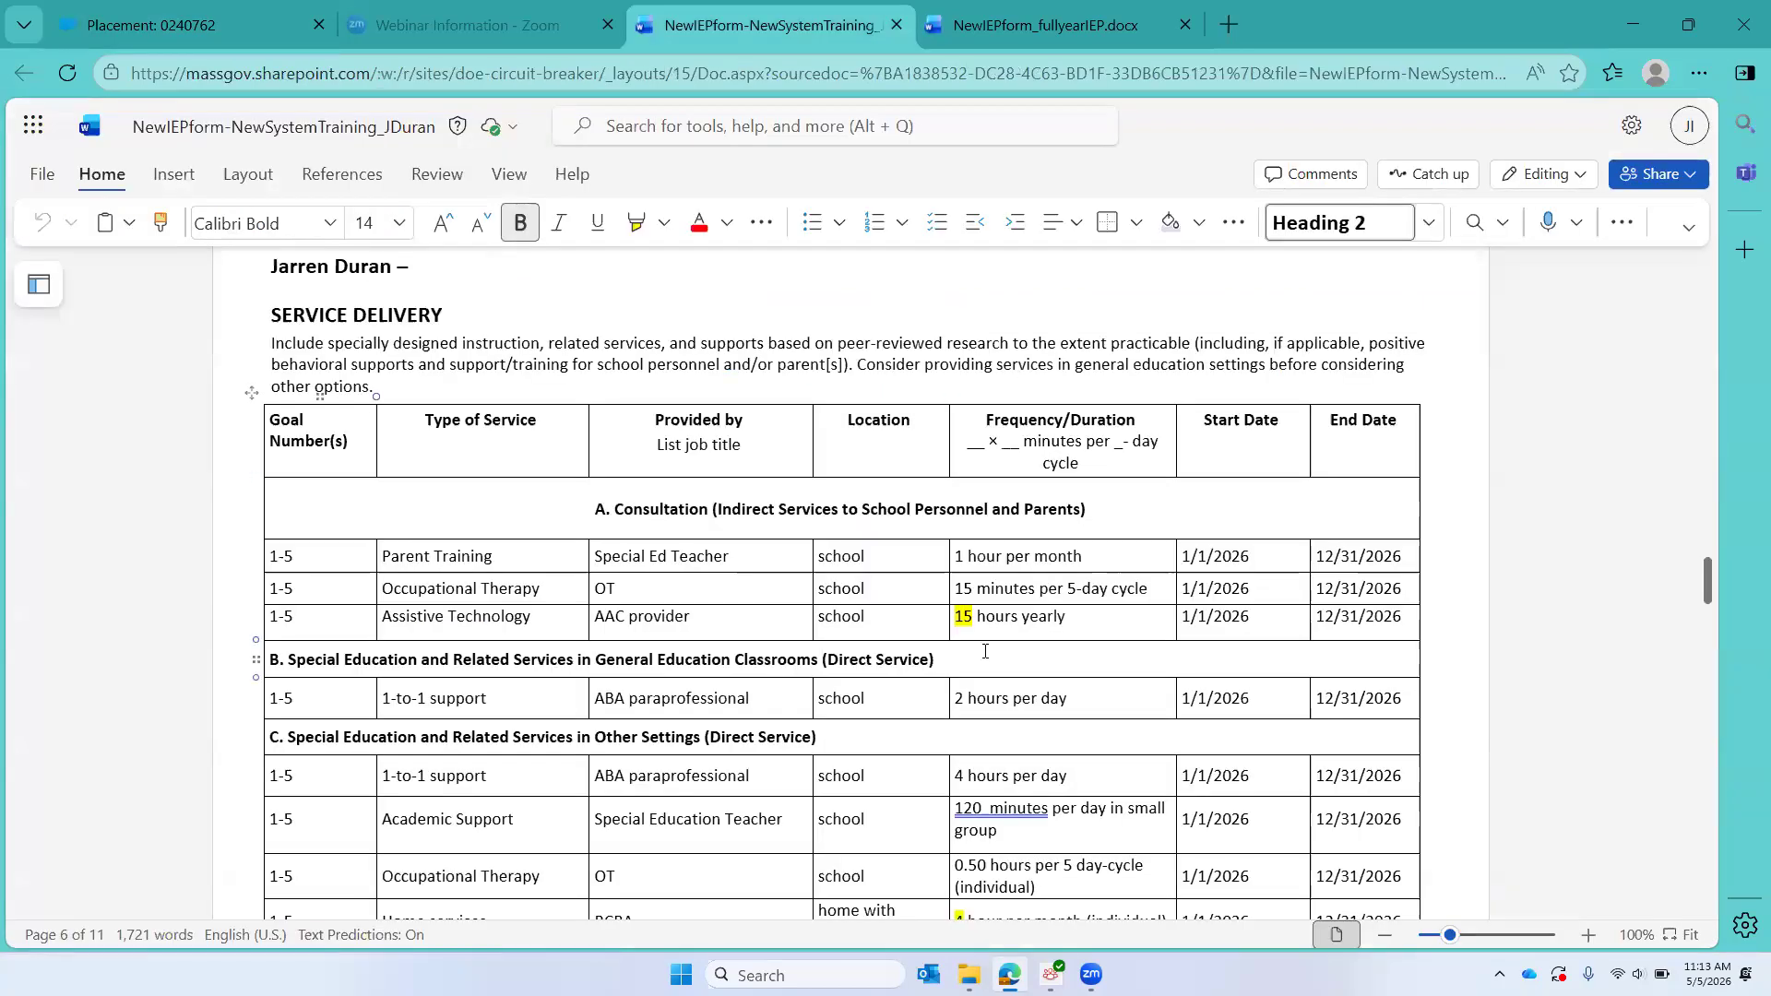
click(184, 26)
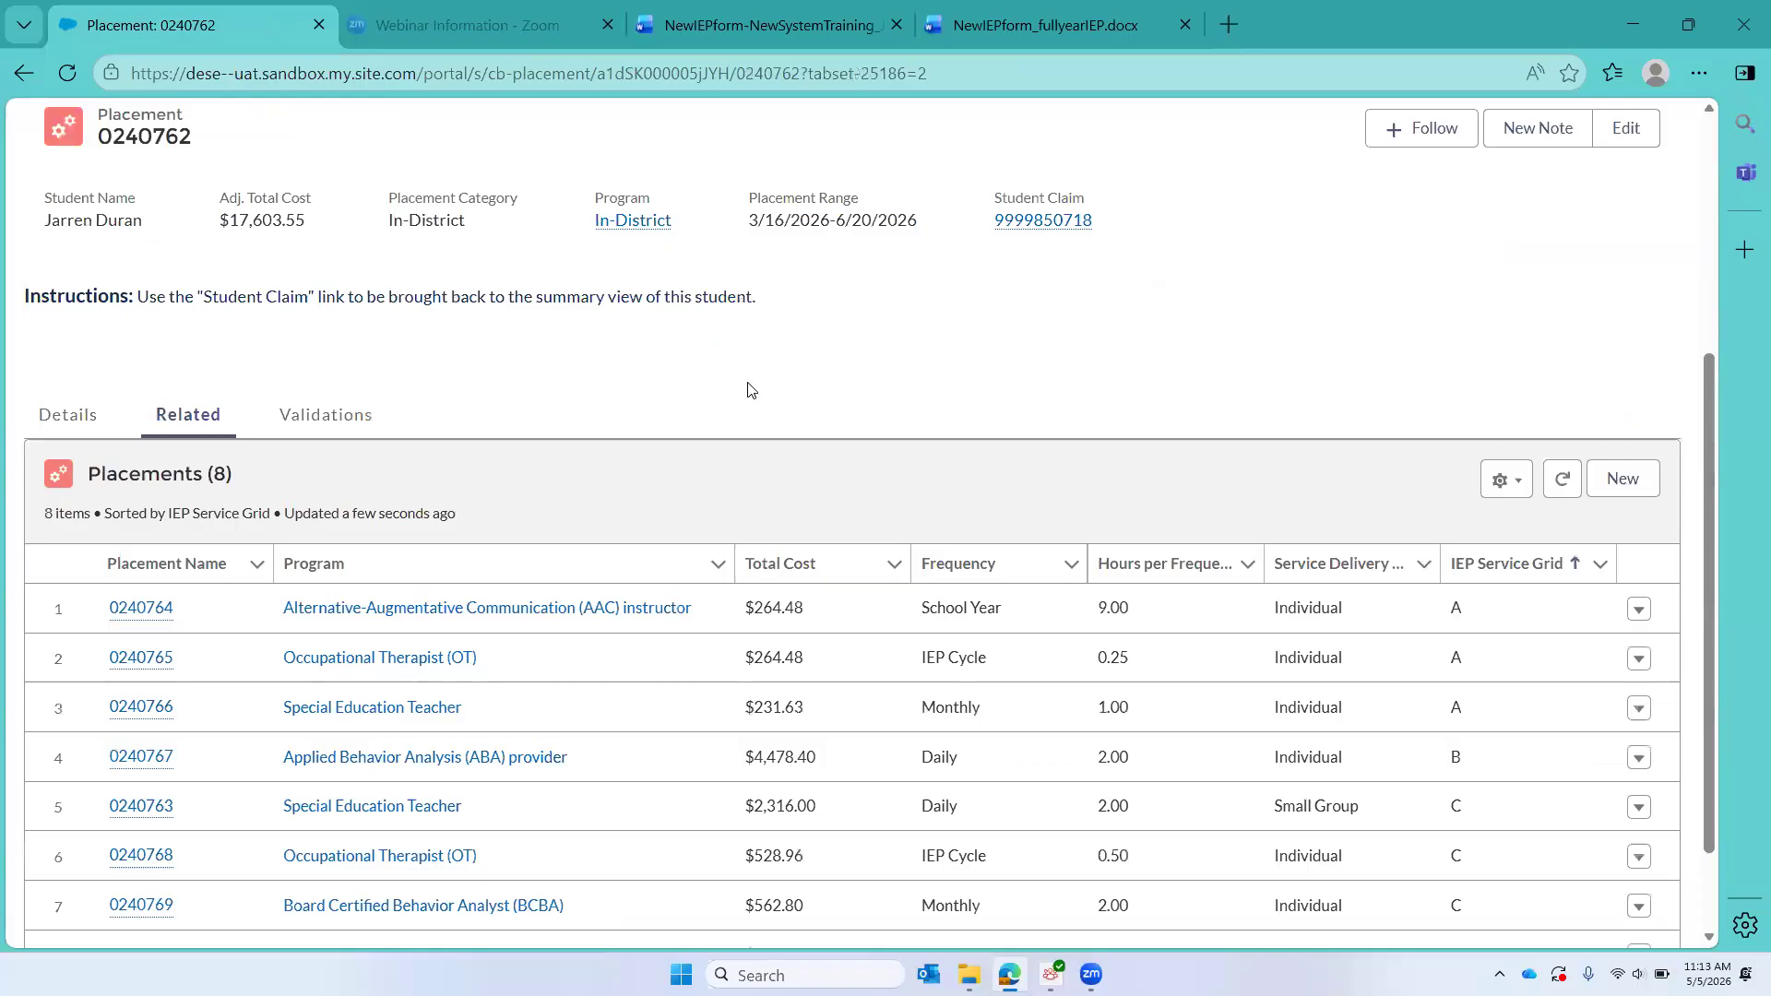
Step: Edit the Alternative-Augmentative Communication (AAC) instructor service, set its Hours per Frequency to 15, and save
click(1639, 610)
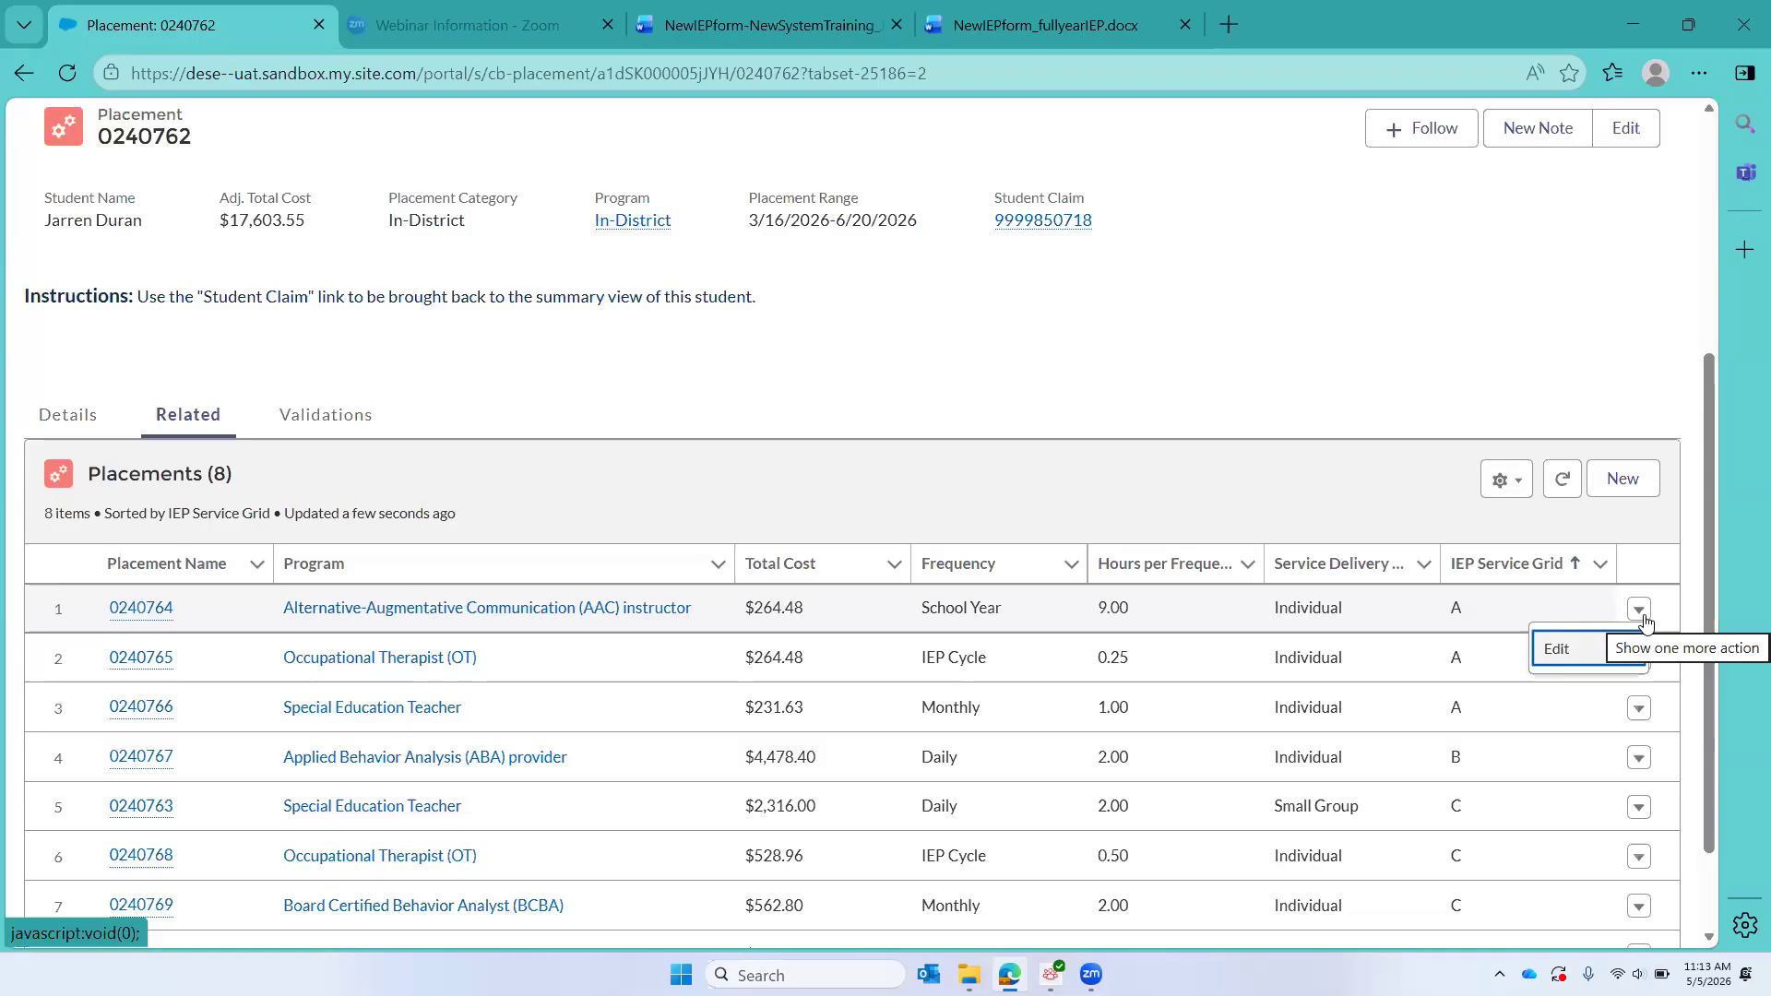
click(1565, 651)
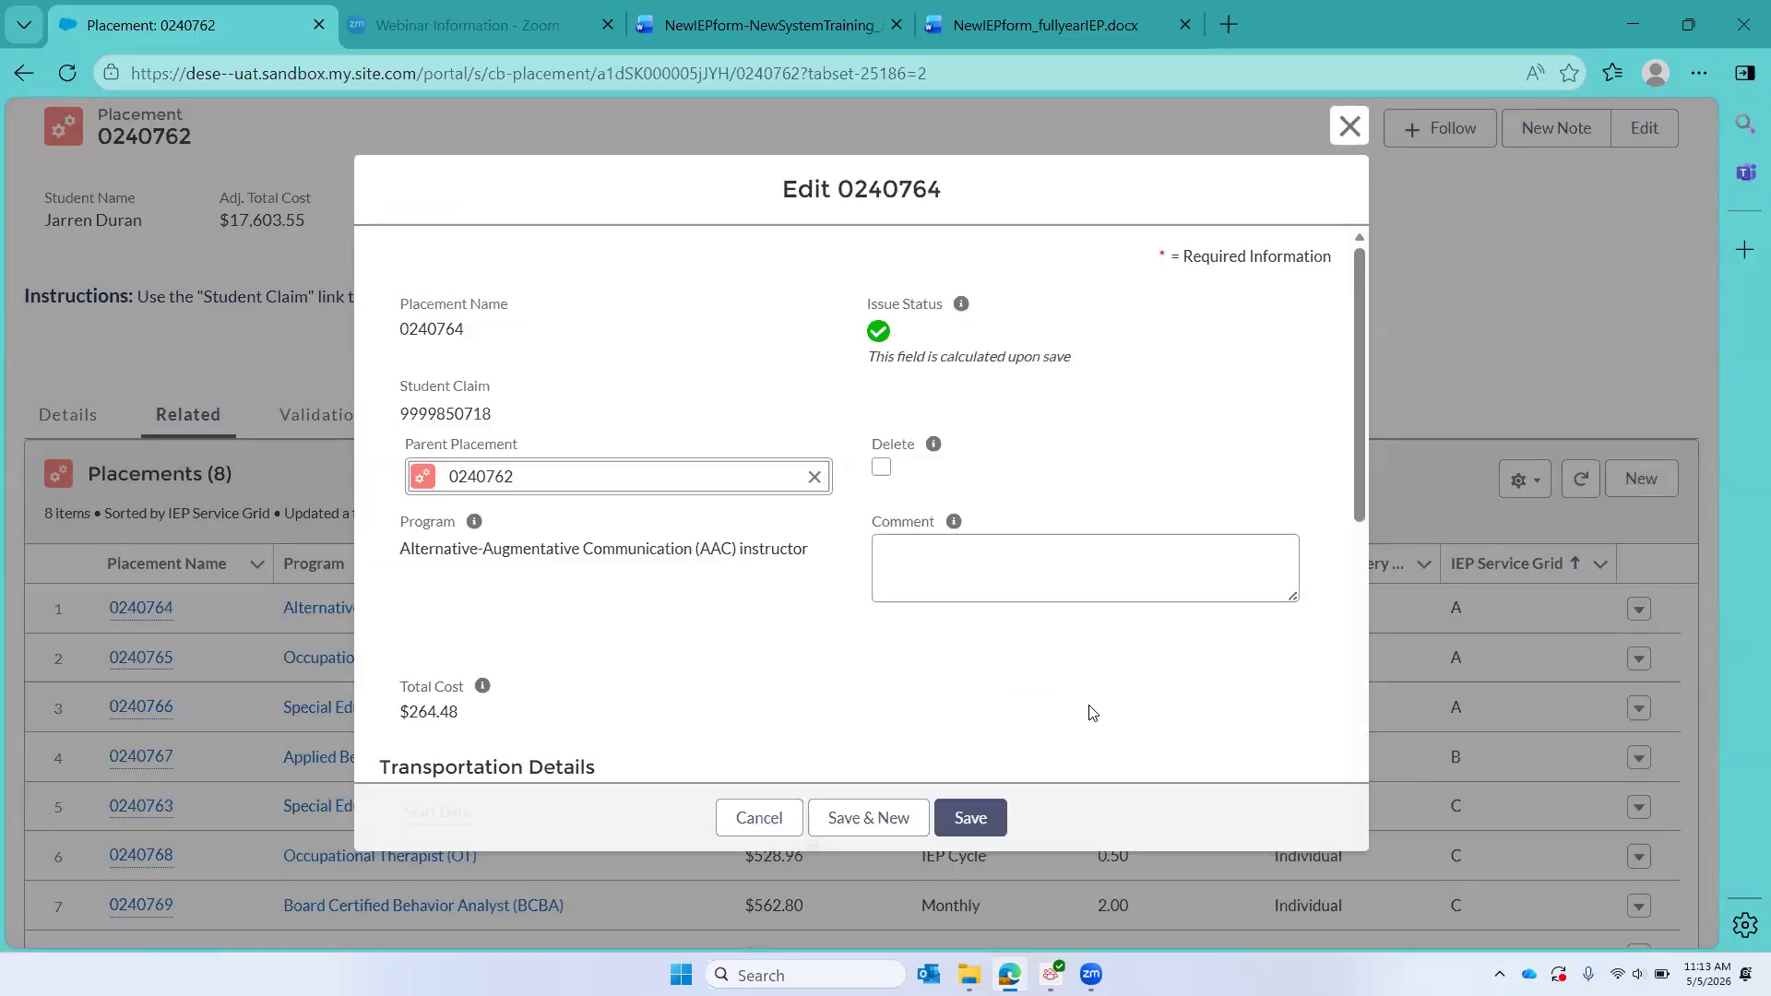
scroll(676, 508, down, 2)
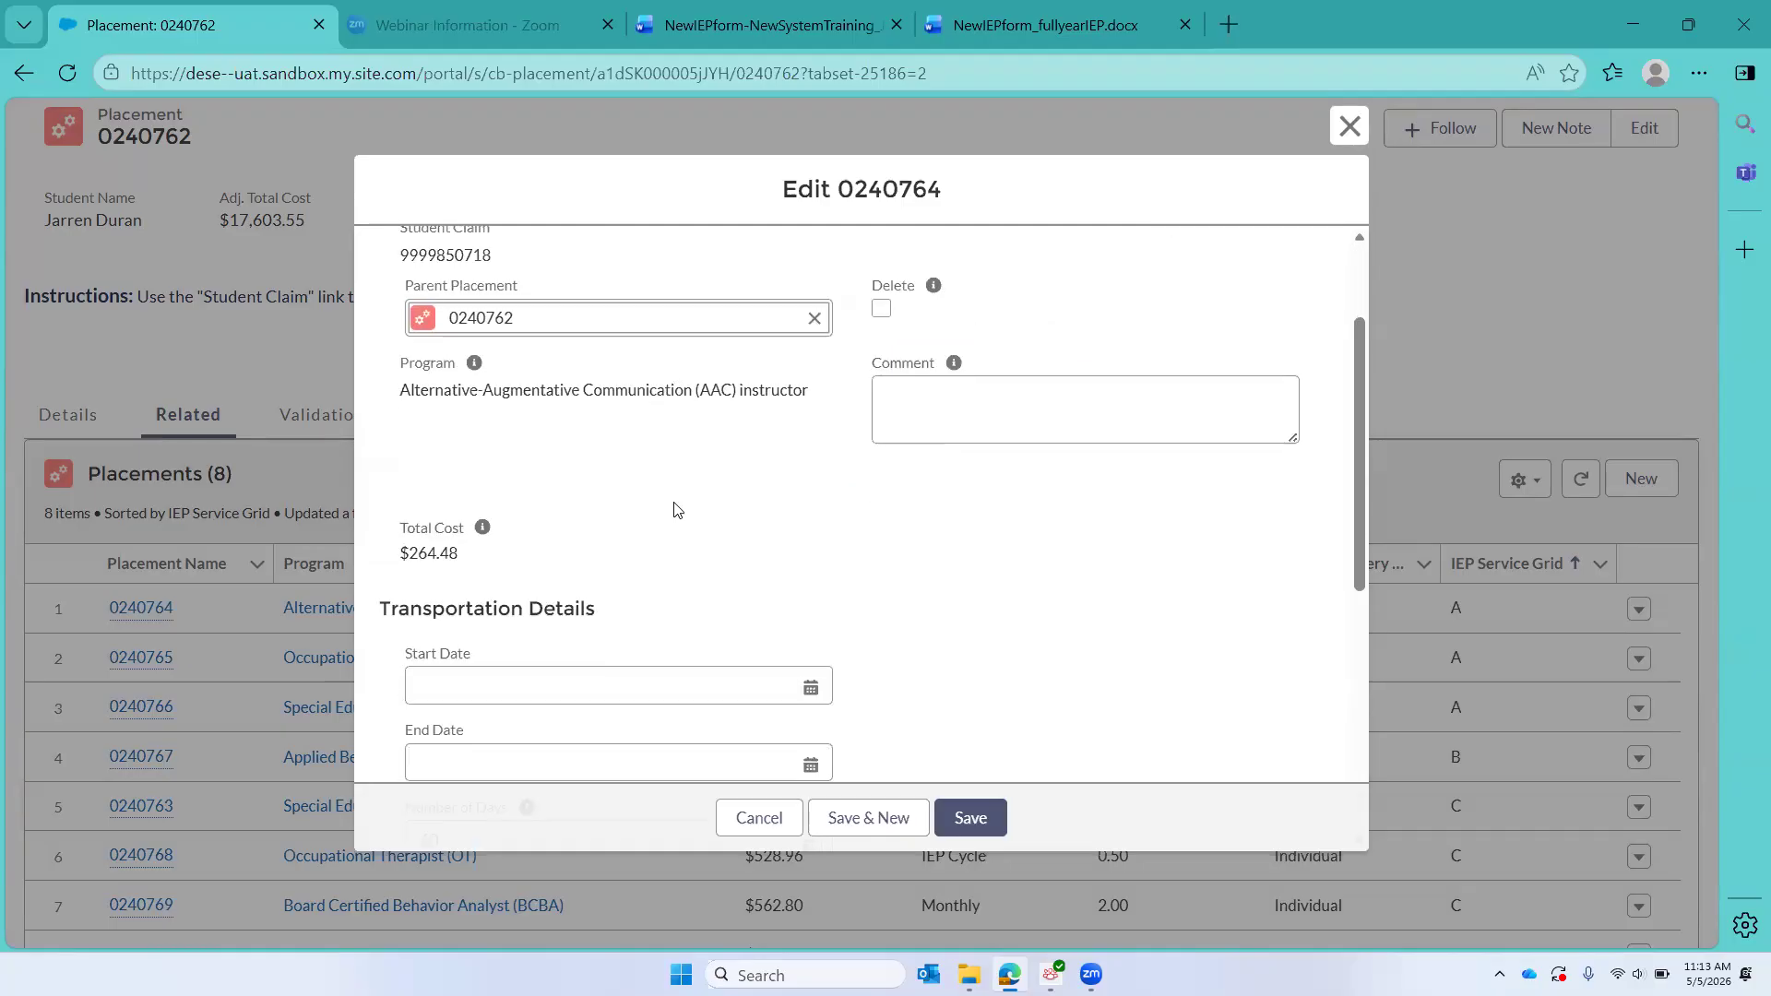
scroll(676, 508, down, 6)
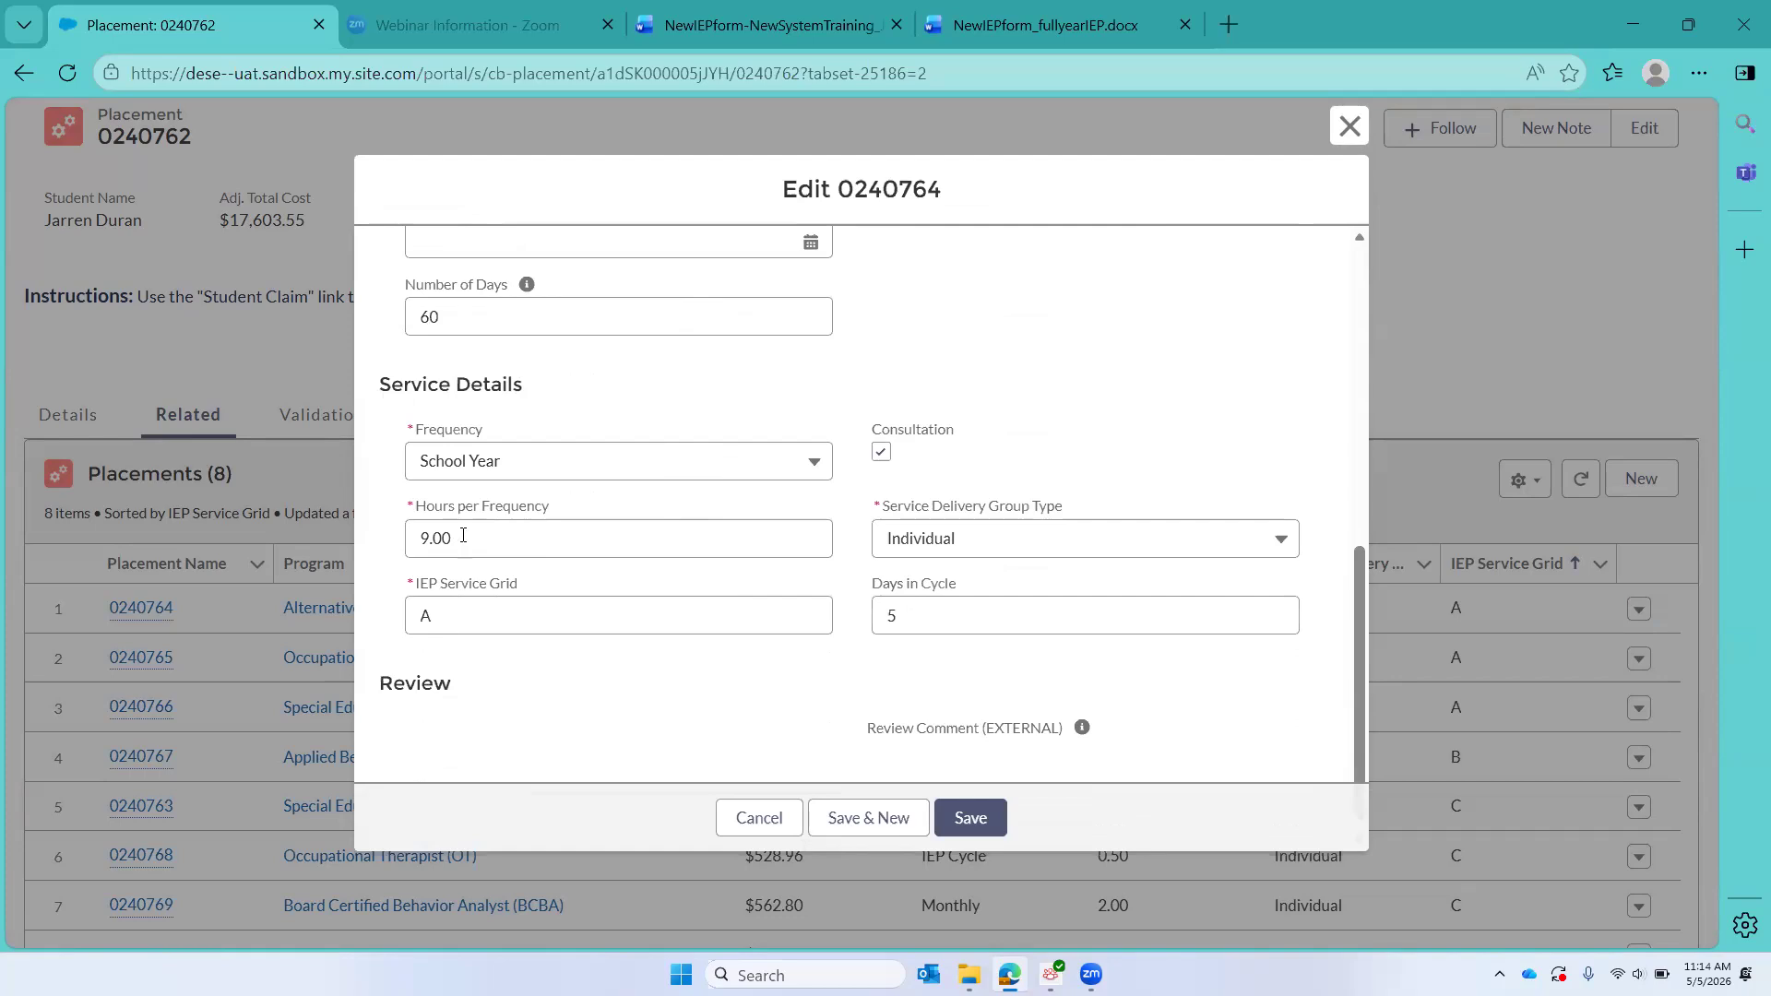
click(459, 535)
key(BackSpace)
key(BackSpace)
key(BackSpace)
key(BackSpace)
text(15)
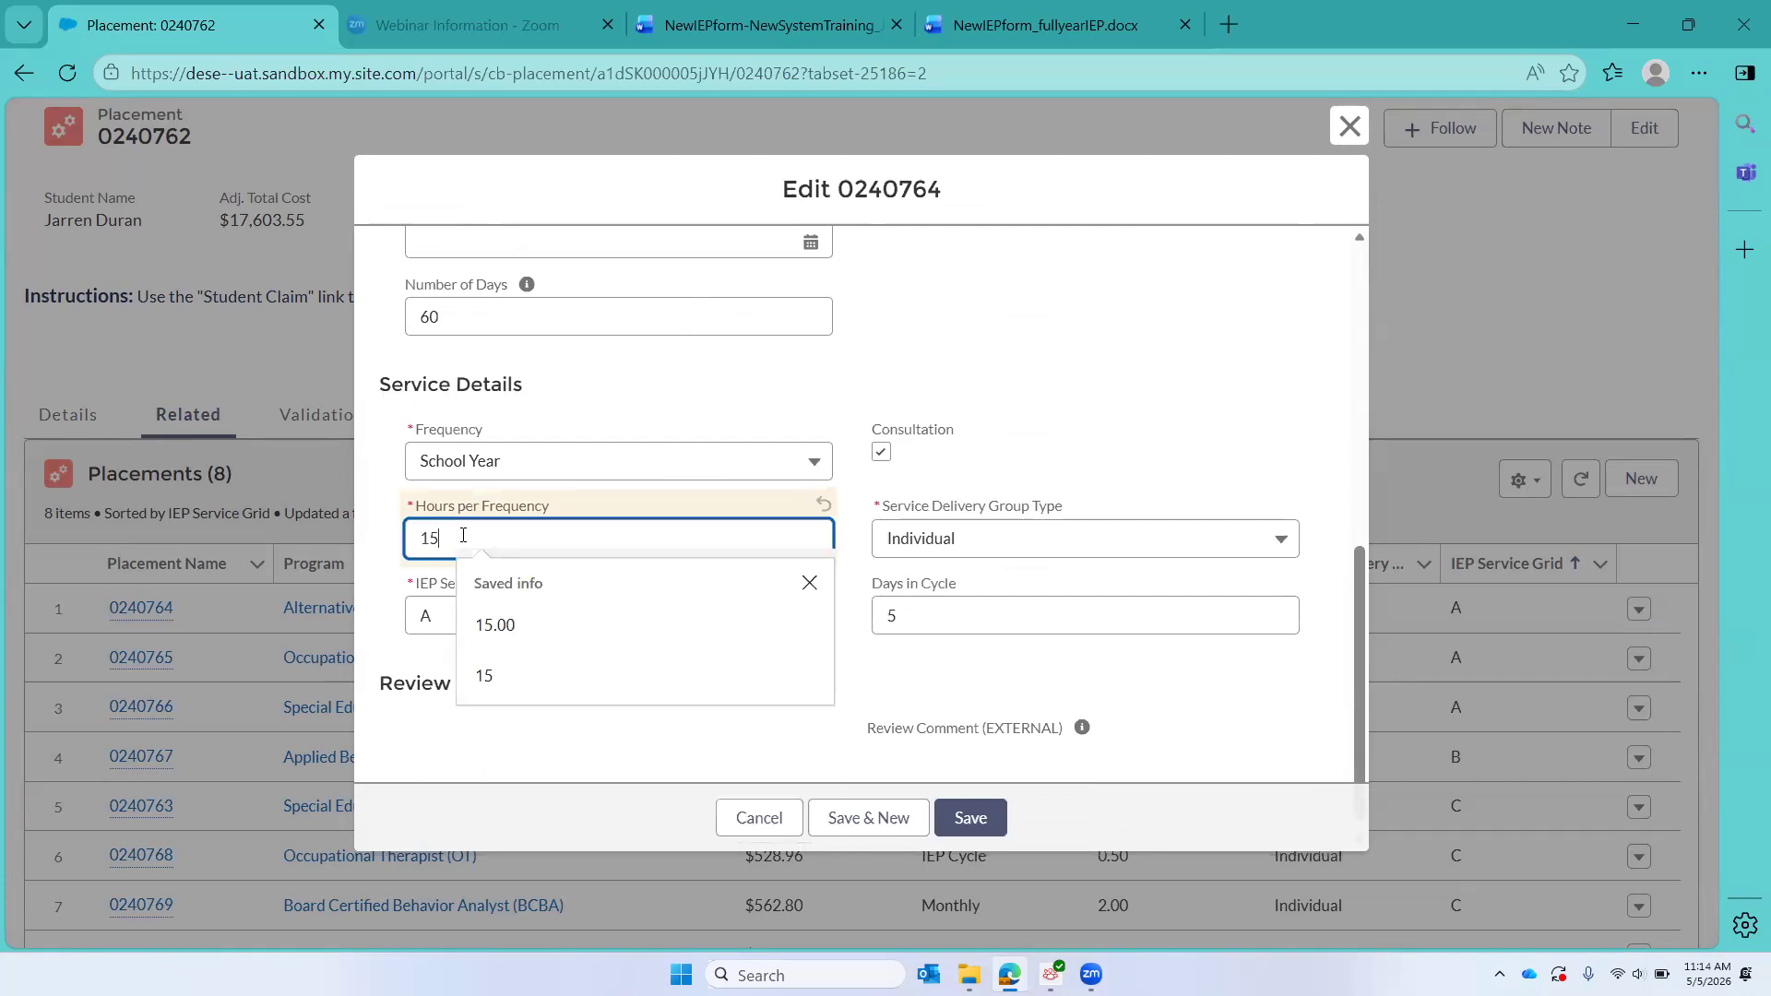
click(967, 819)
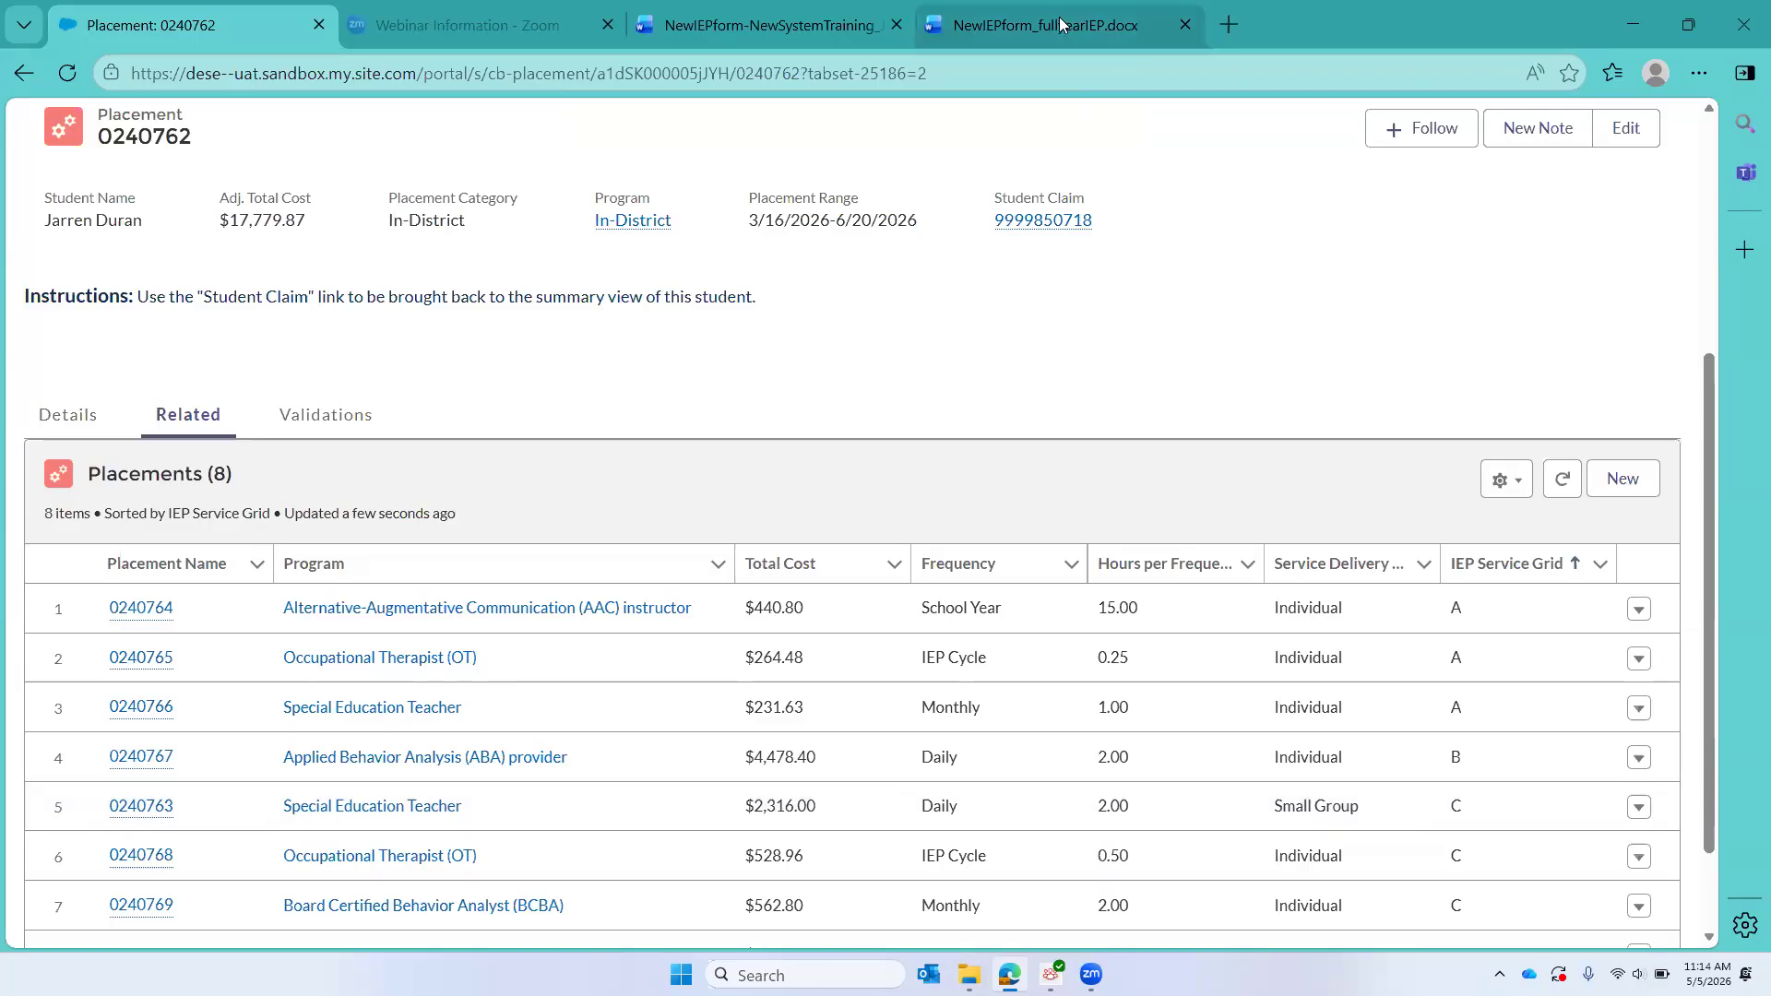
Step: Check the remaining services against the IEP in Word, then set the Board Certified Behavior Analyst (BCBA) service's Hours per Frequency to 4 in CHAMP and save
click(773, 25)
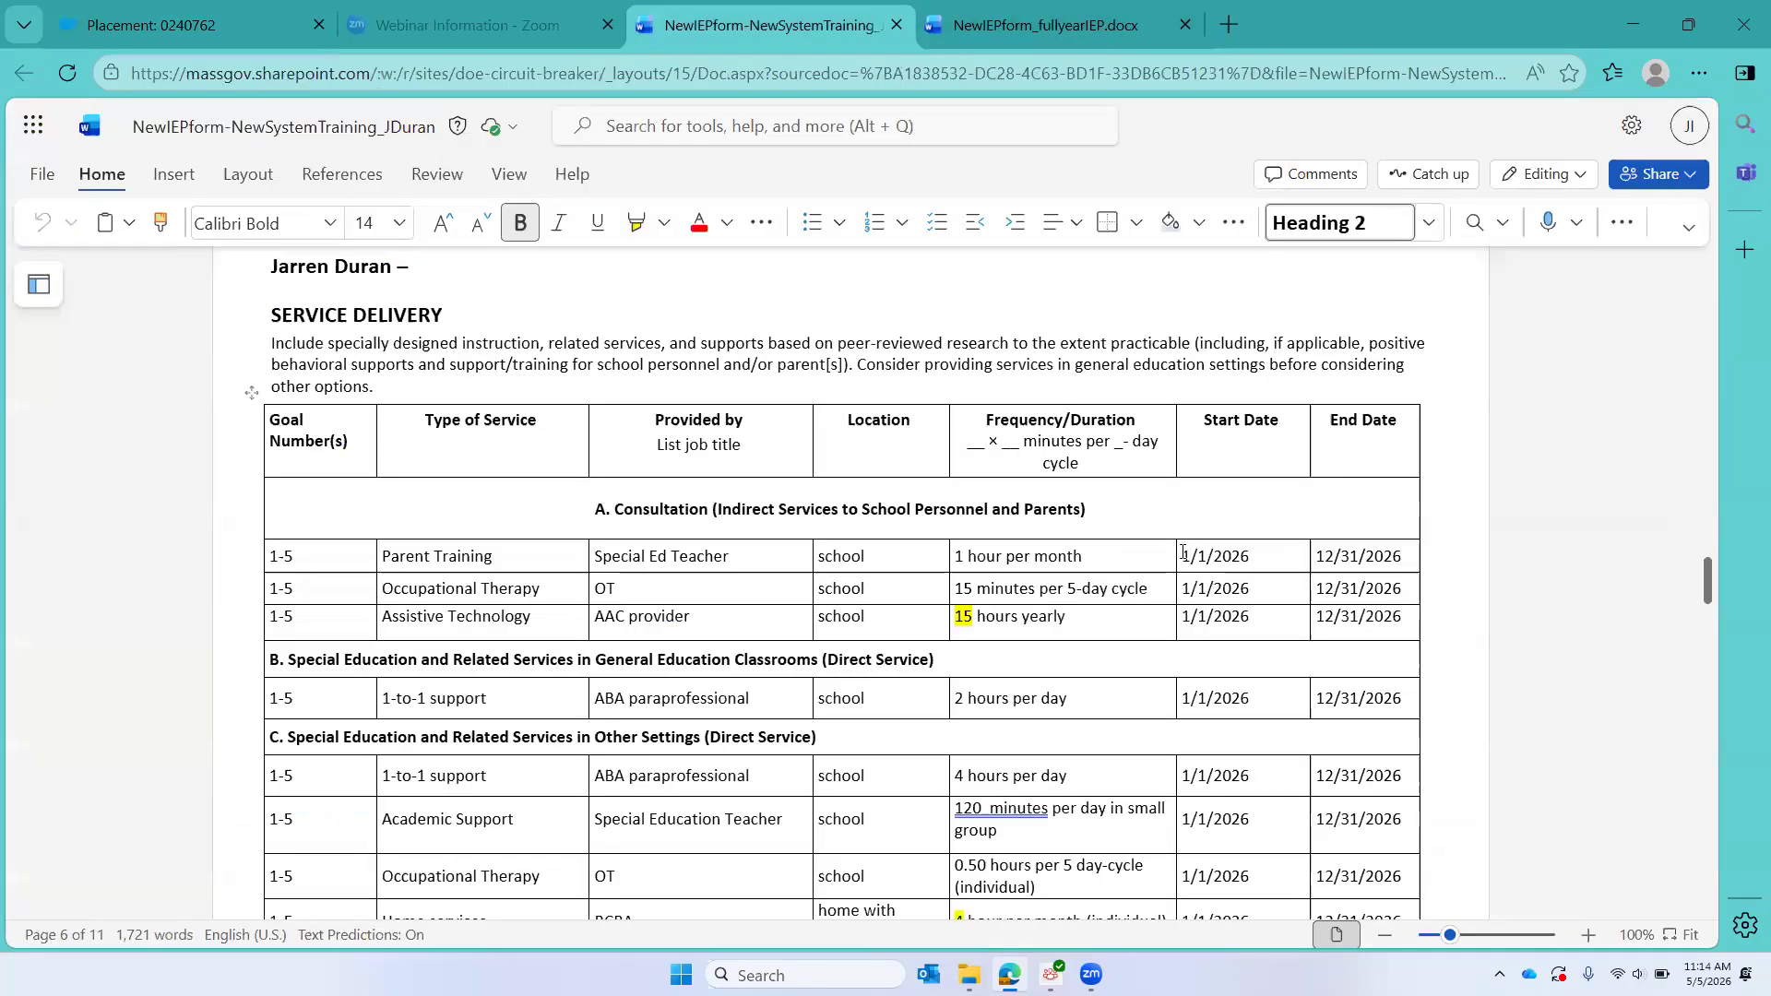
scroll(1183, 552, down, 2)
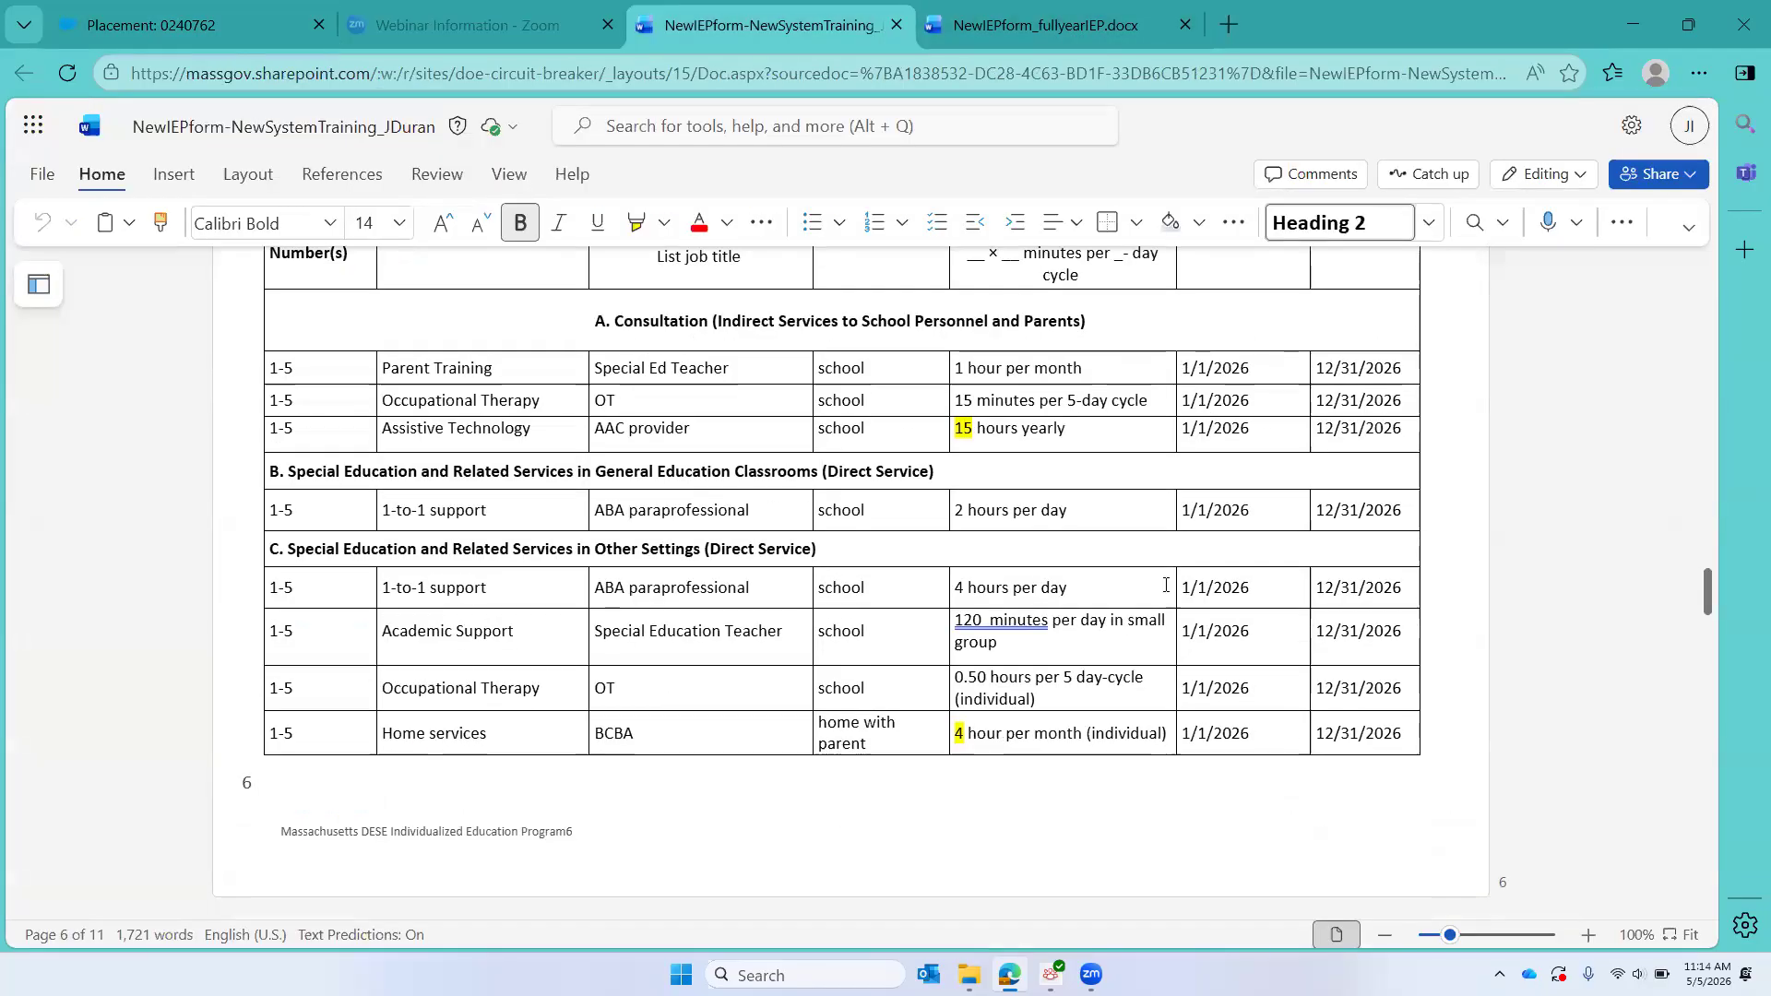
click(161, 23)
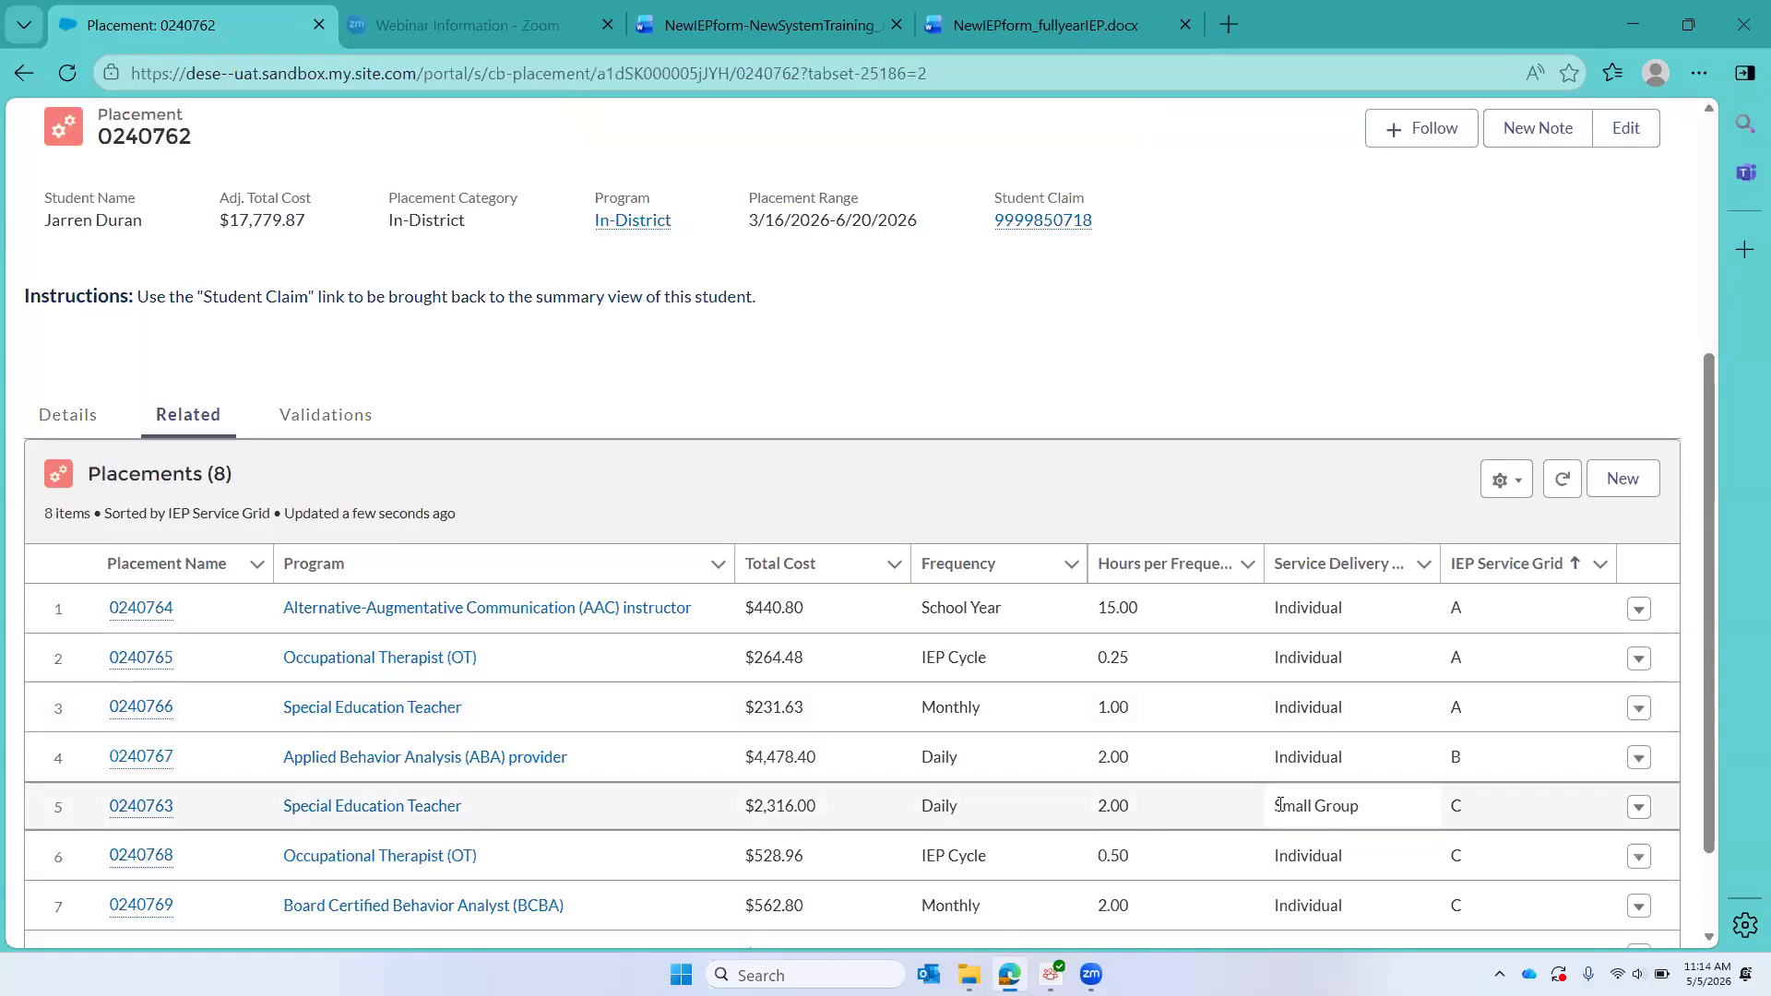
scroll(1281, 805, down, 2)
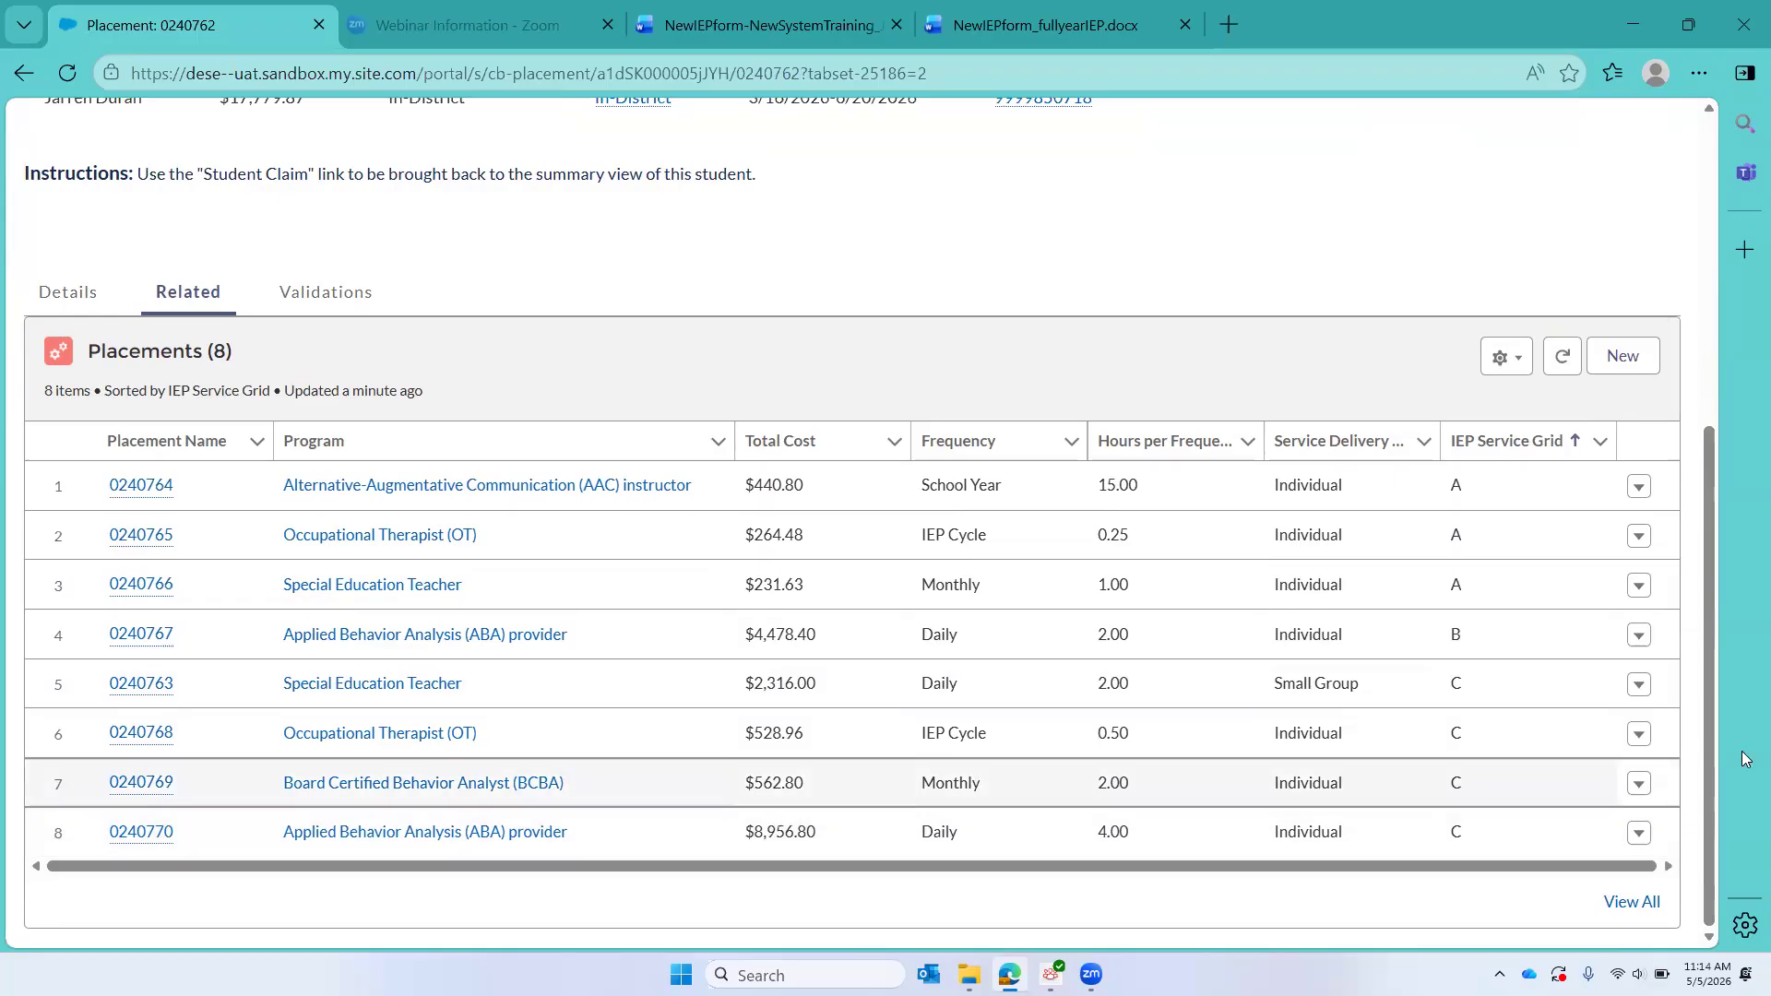
click(1639, 786)
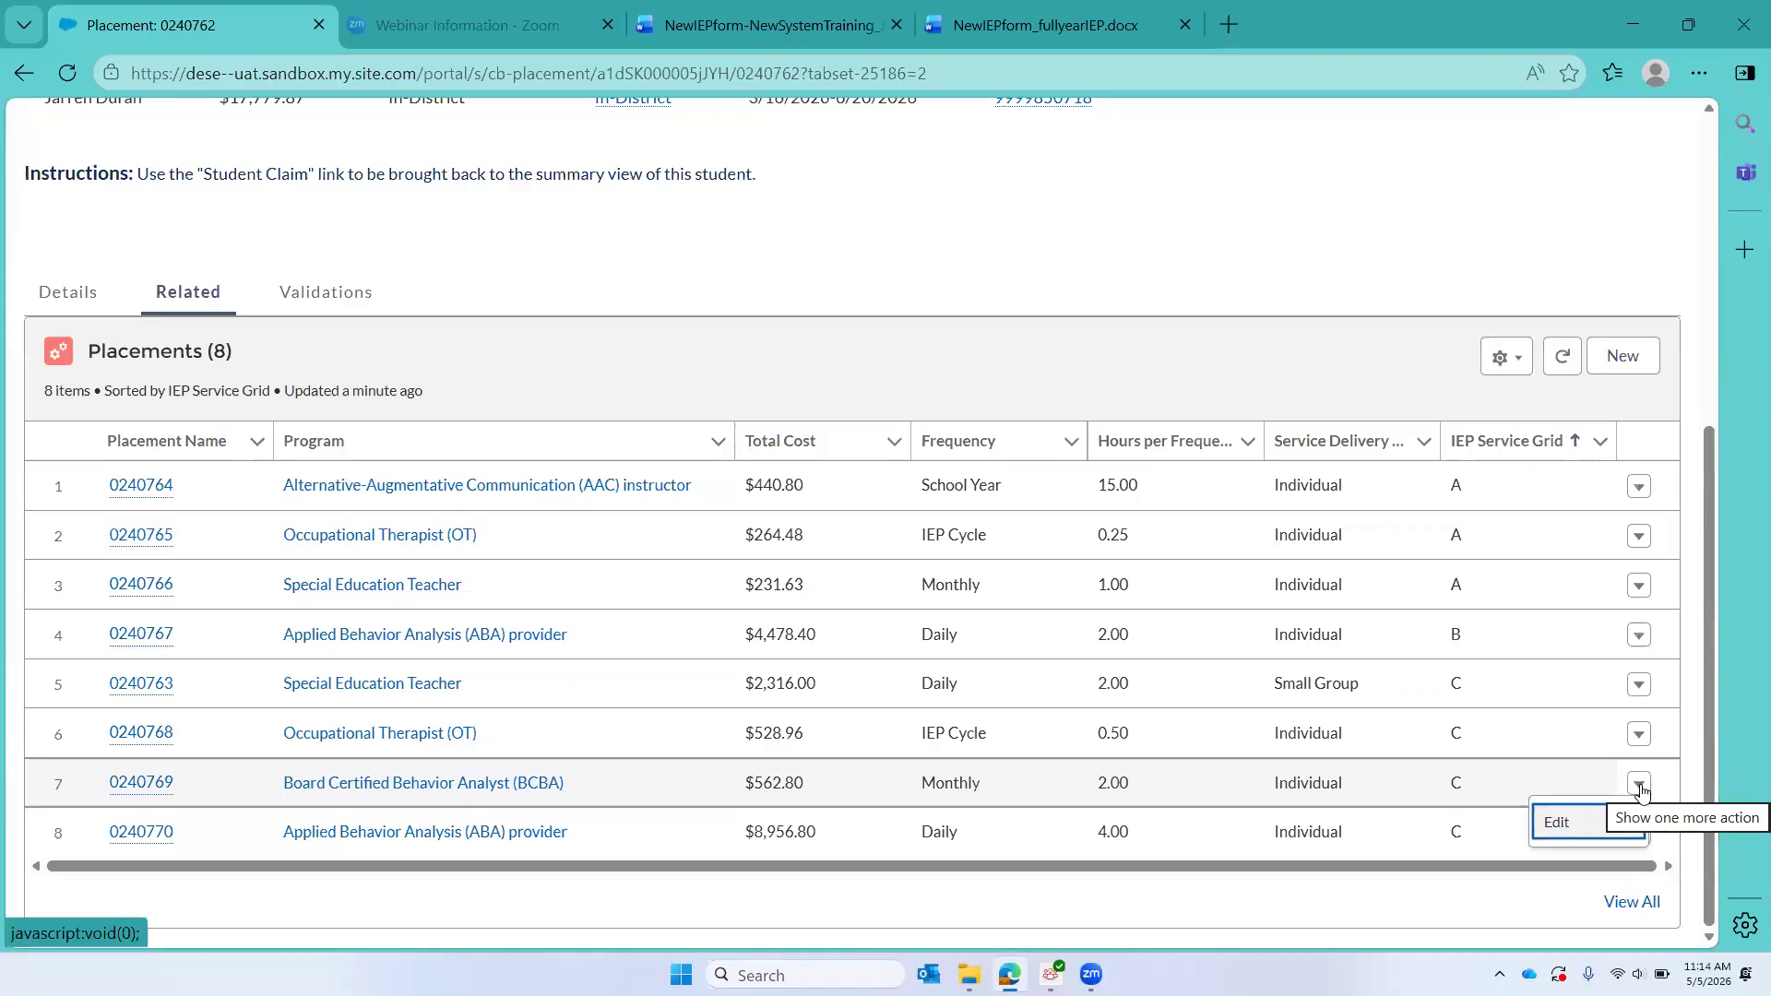
click(1557, 830)
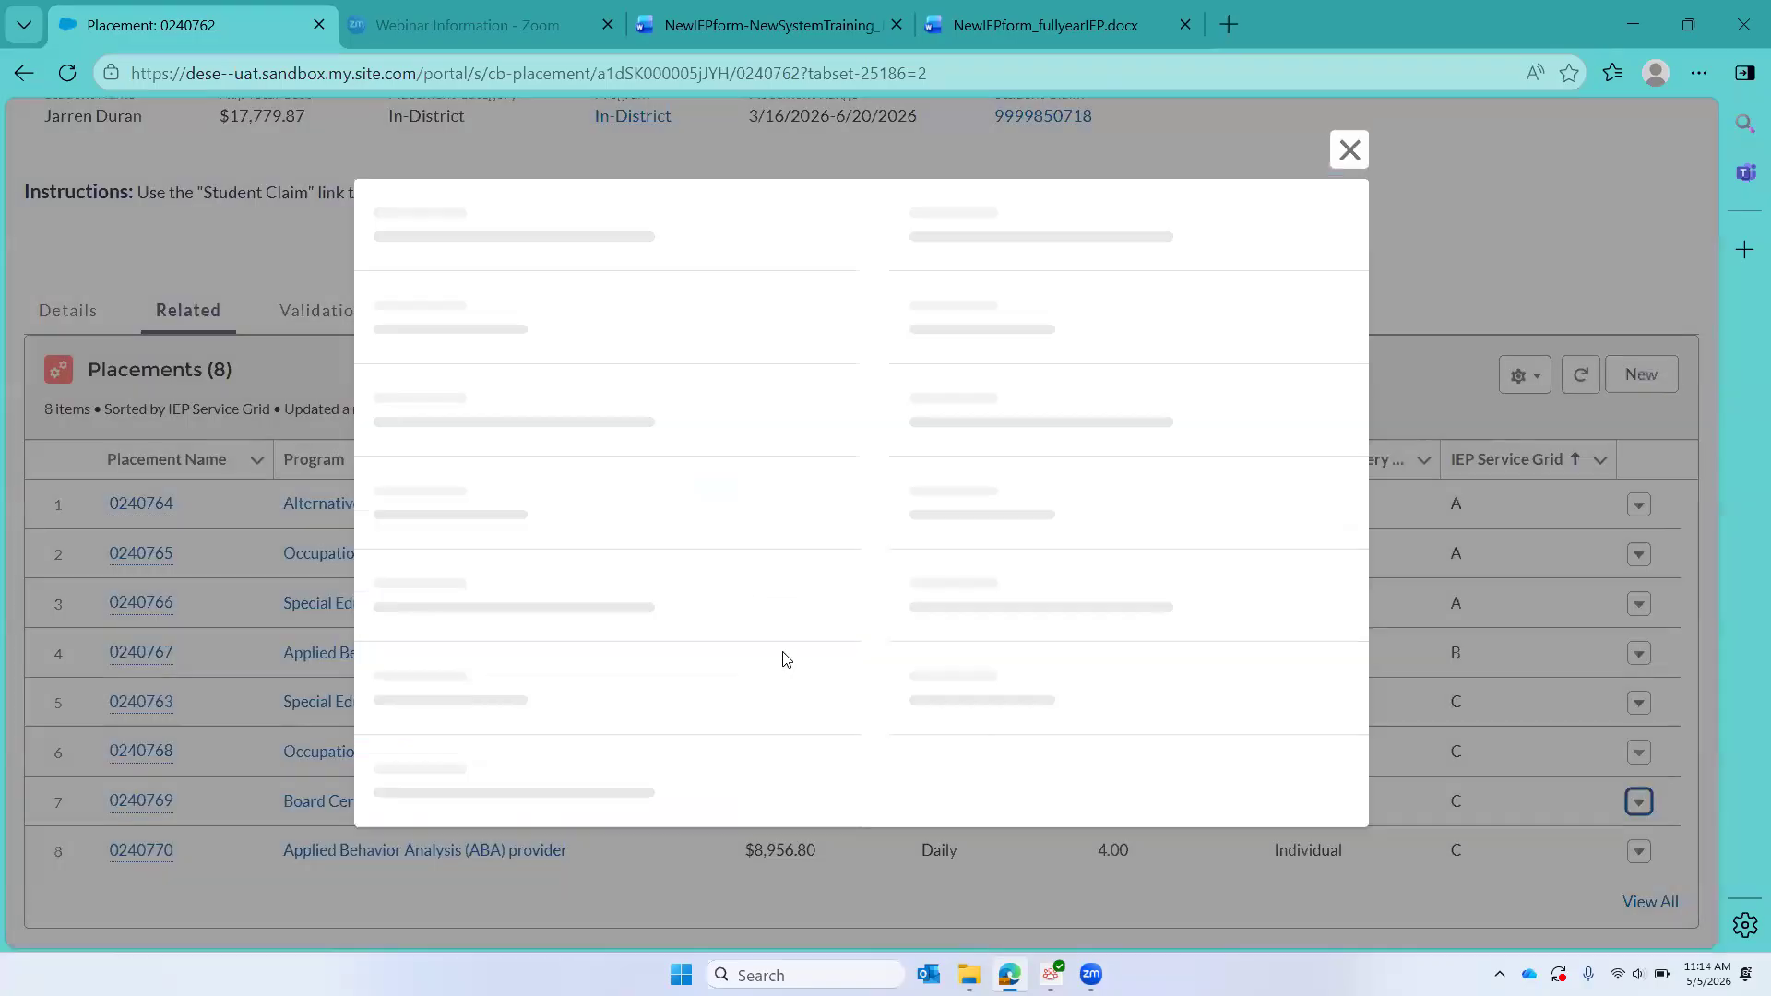
scroll(786, 658, down, 6)
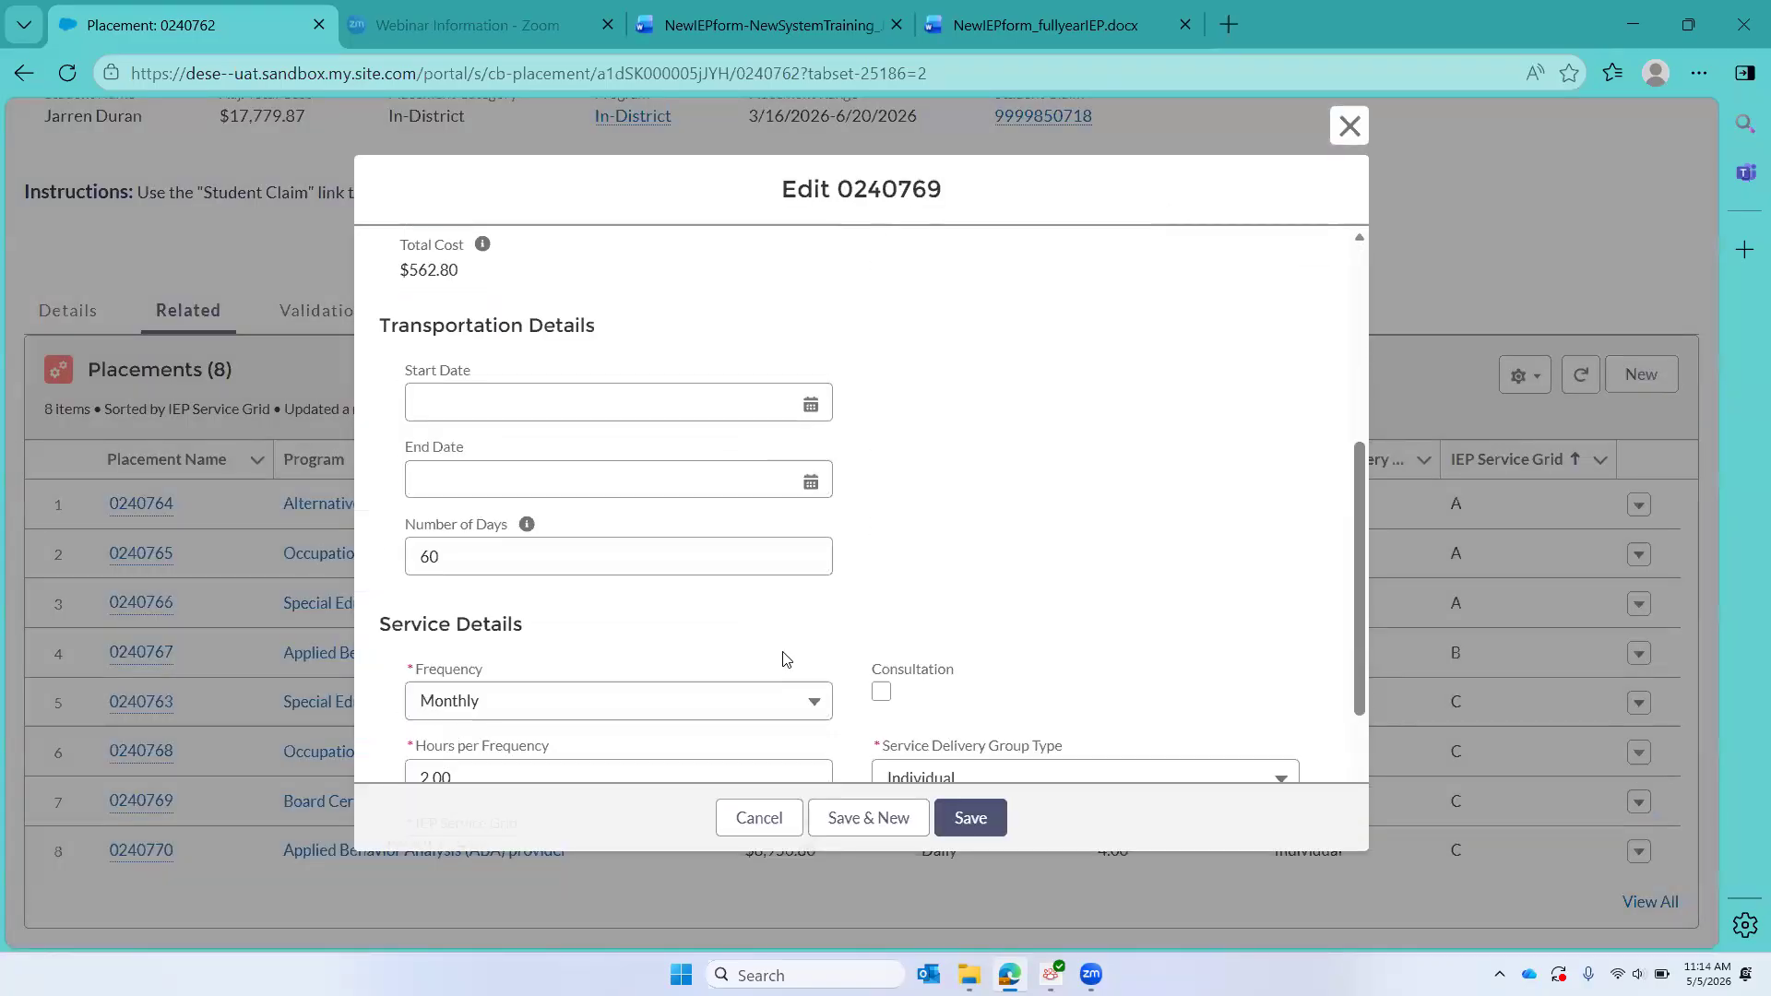
click(507, 629)
key(BackSpace)
text(4)
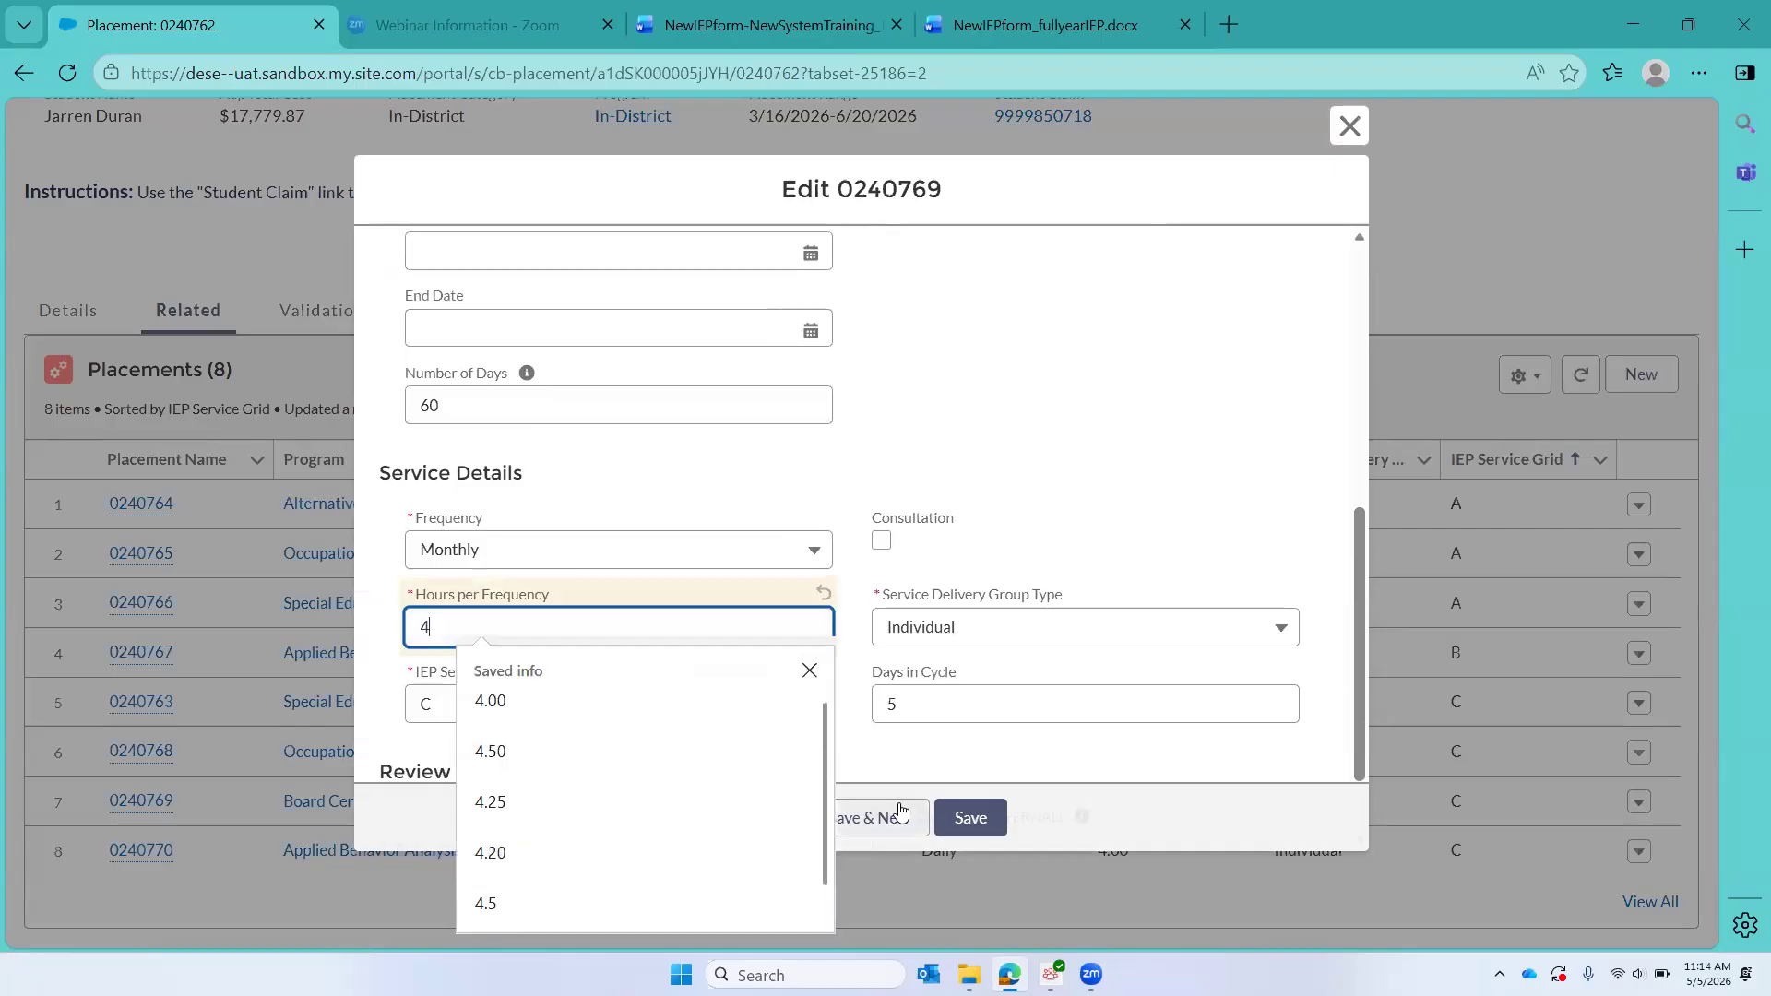
click(987, 818)
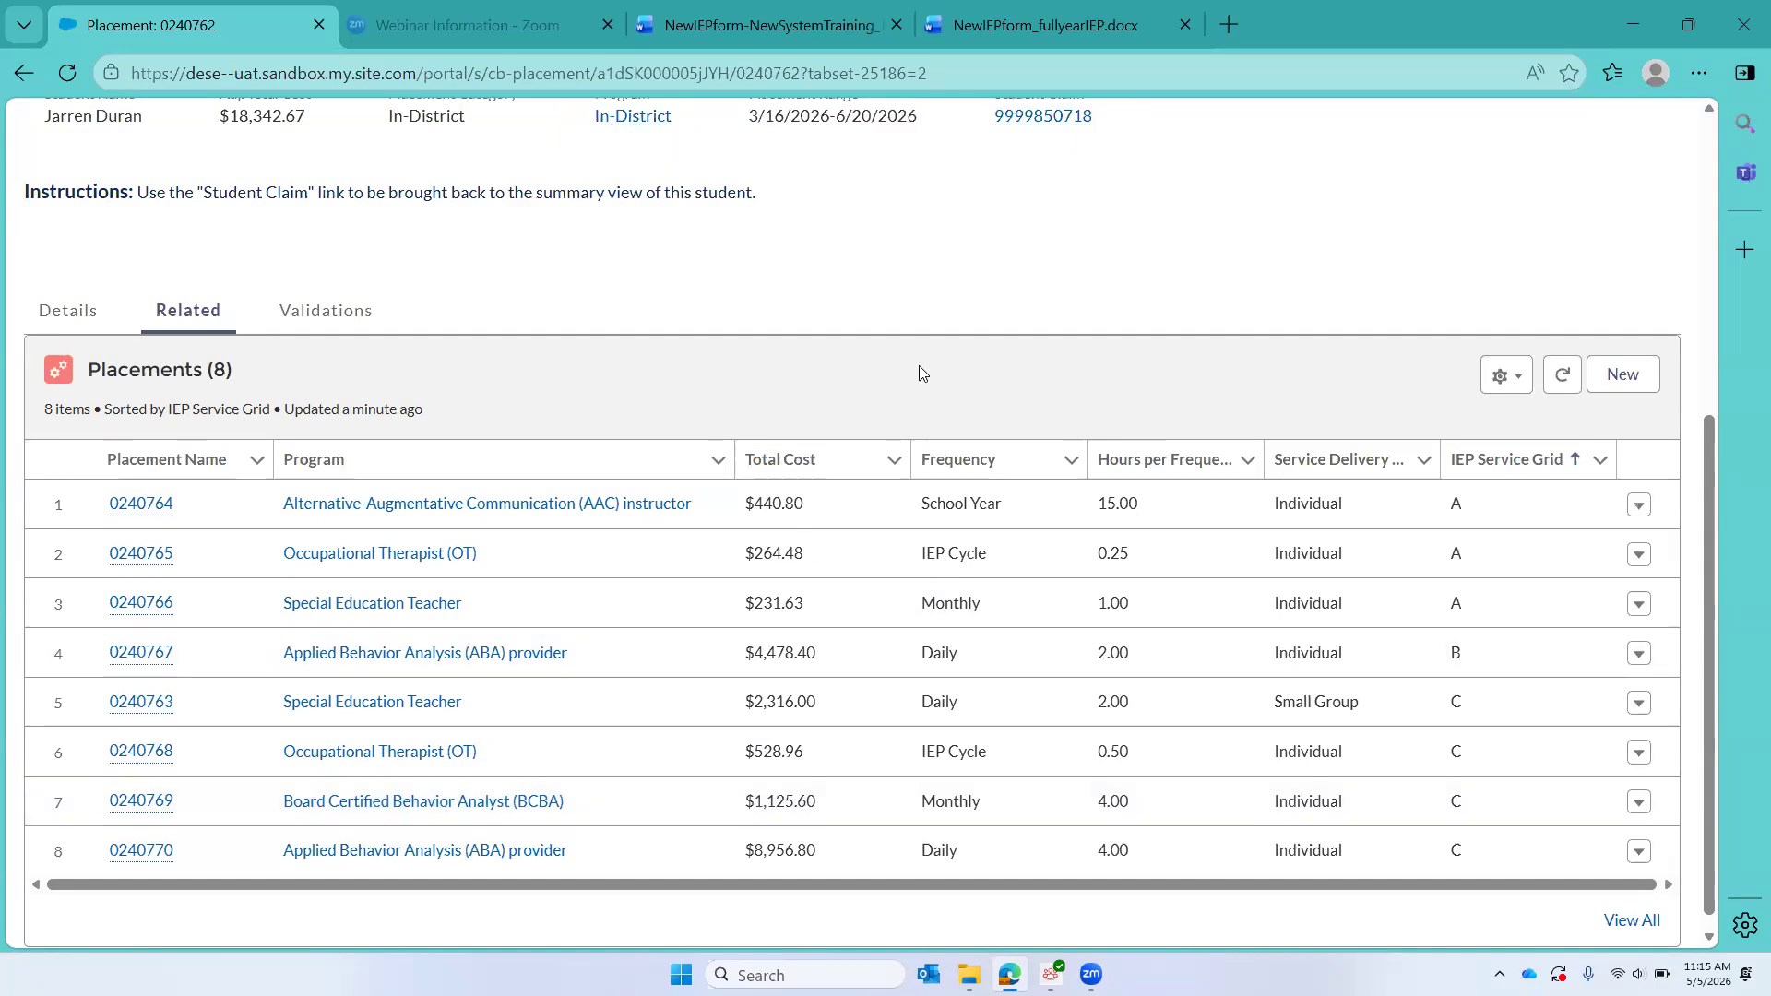
Step: Review the threshold and cost summary on the student claim, then open the parent claim CB FY26 Pawnee 0000
scroll(557, 432, up, 2)
scroll(557, 432, up, 3)
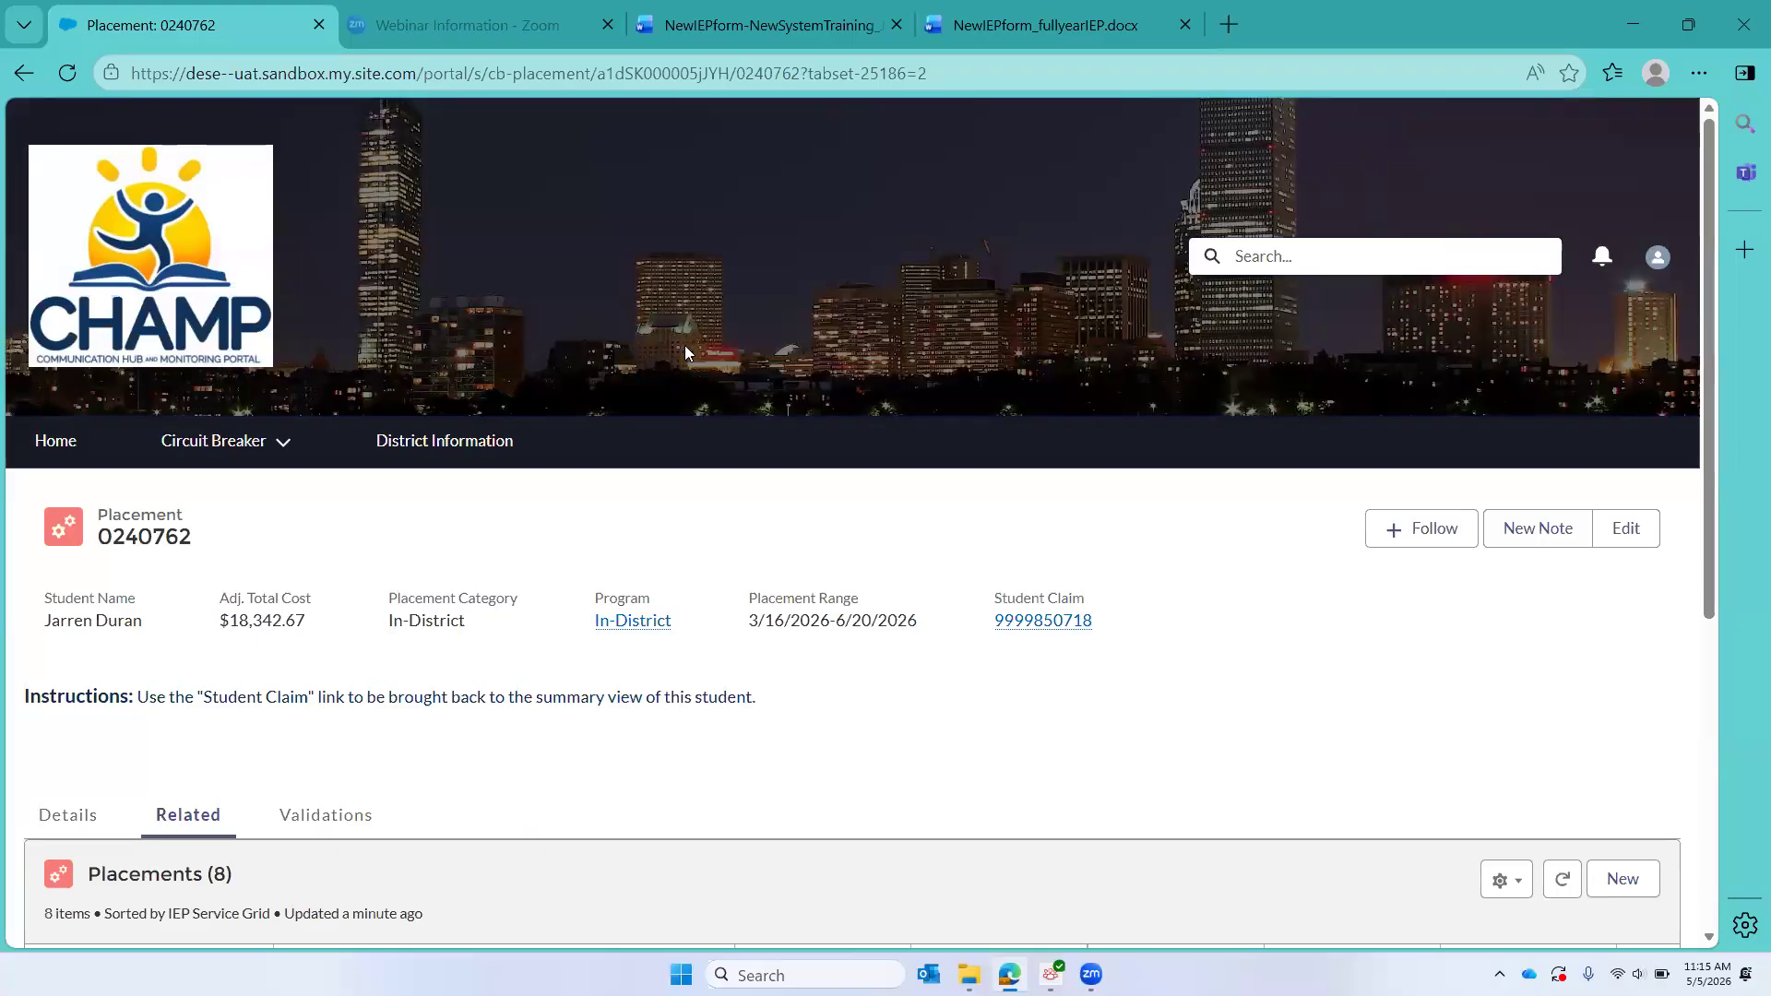
click(1040, 621)
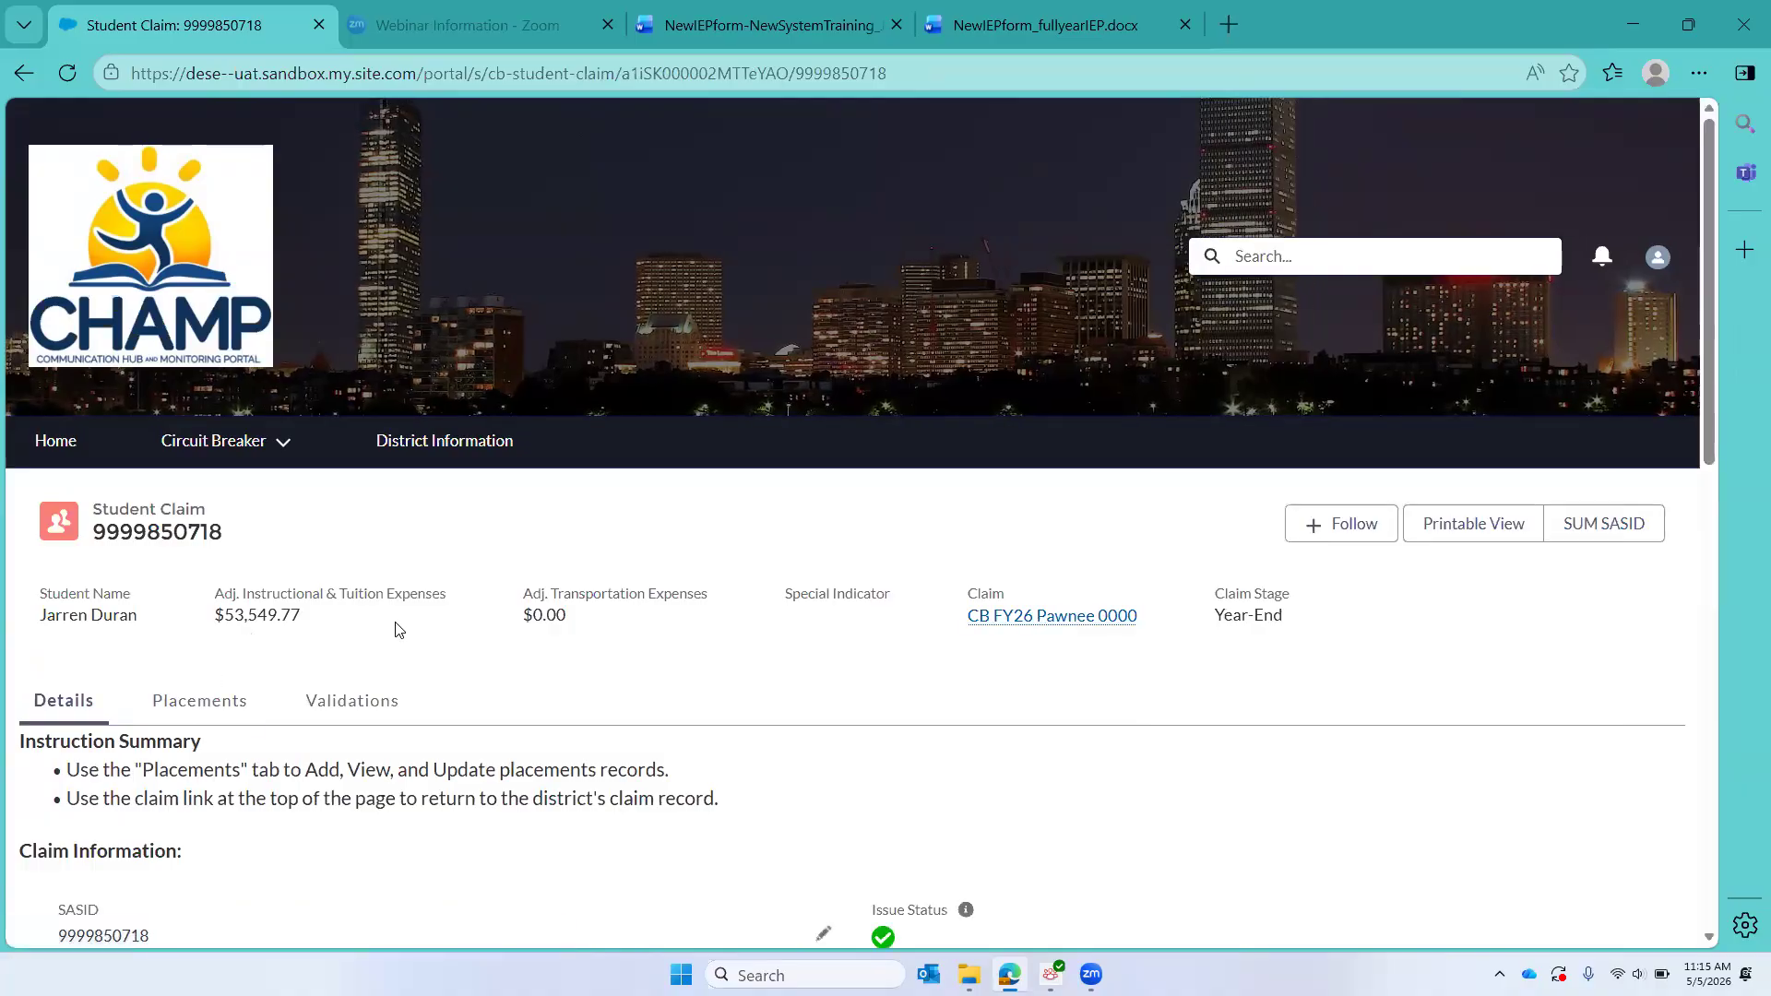
scroll(402, 630, down, 4)
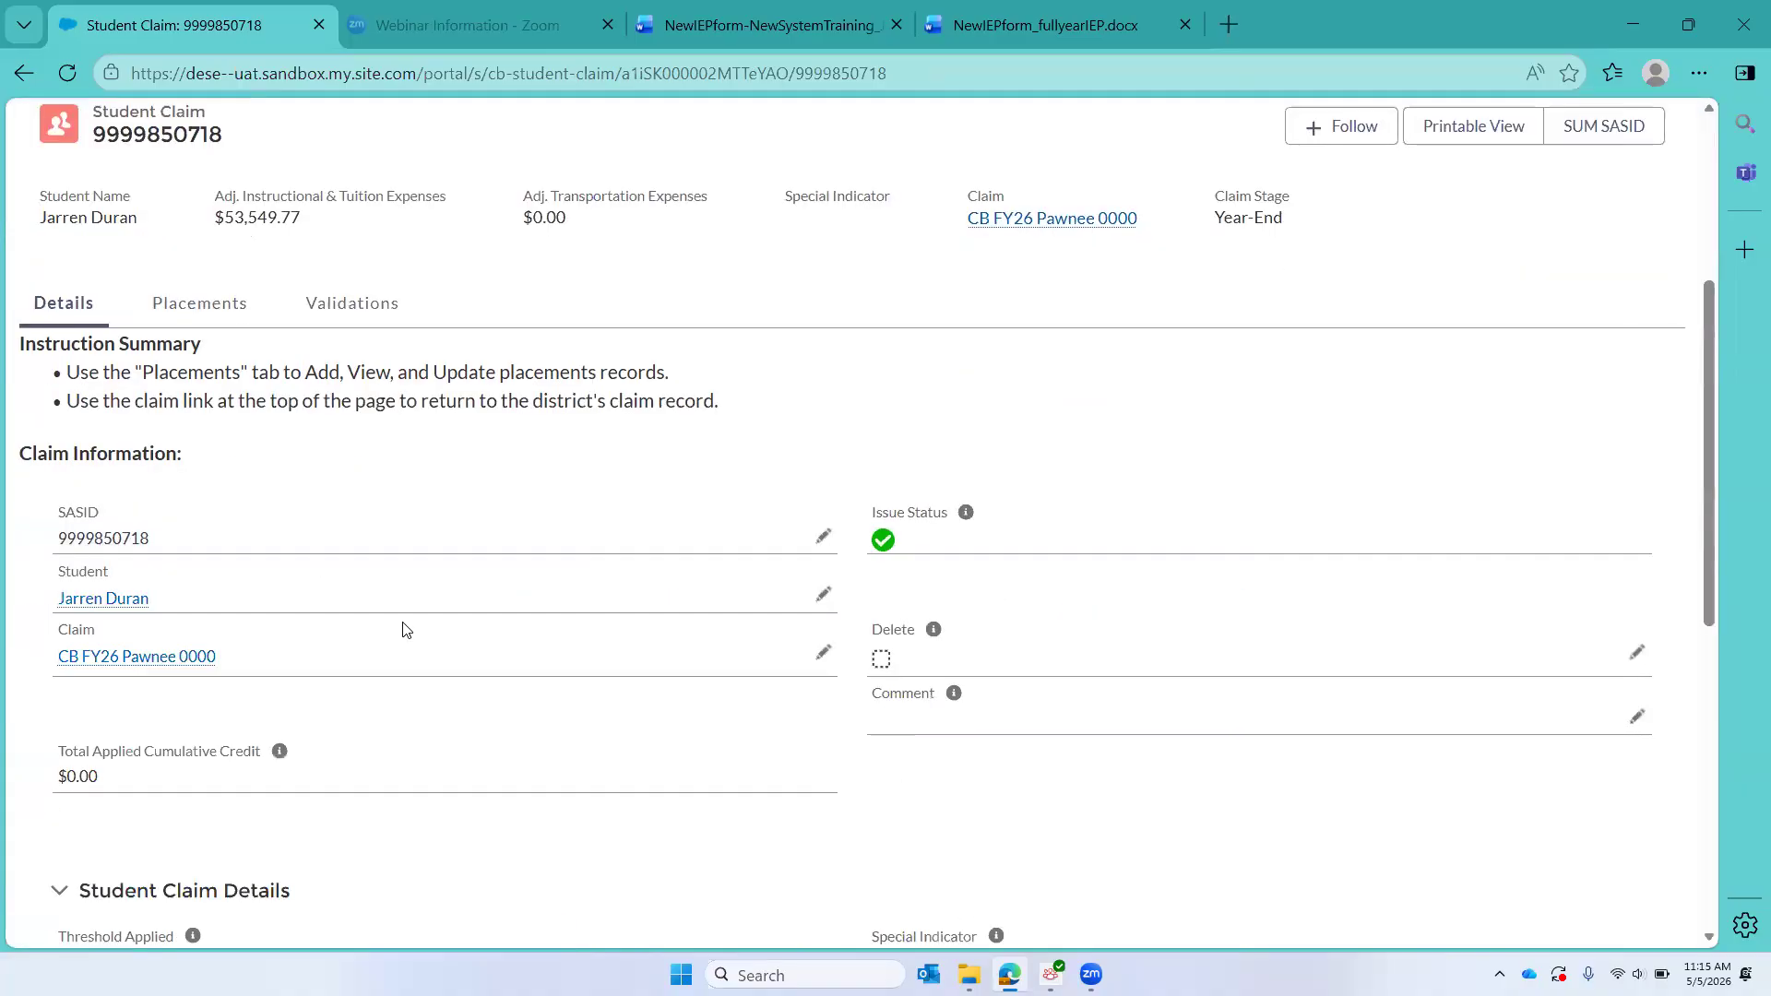
scroll(402, 630, down, 7)
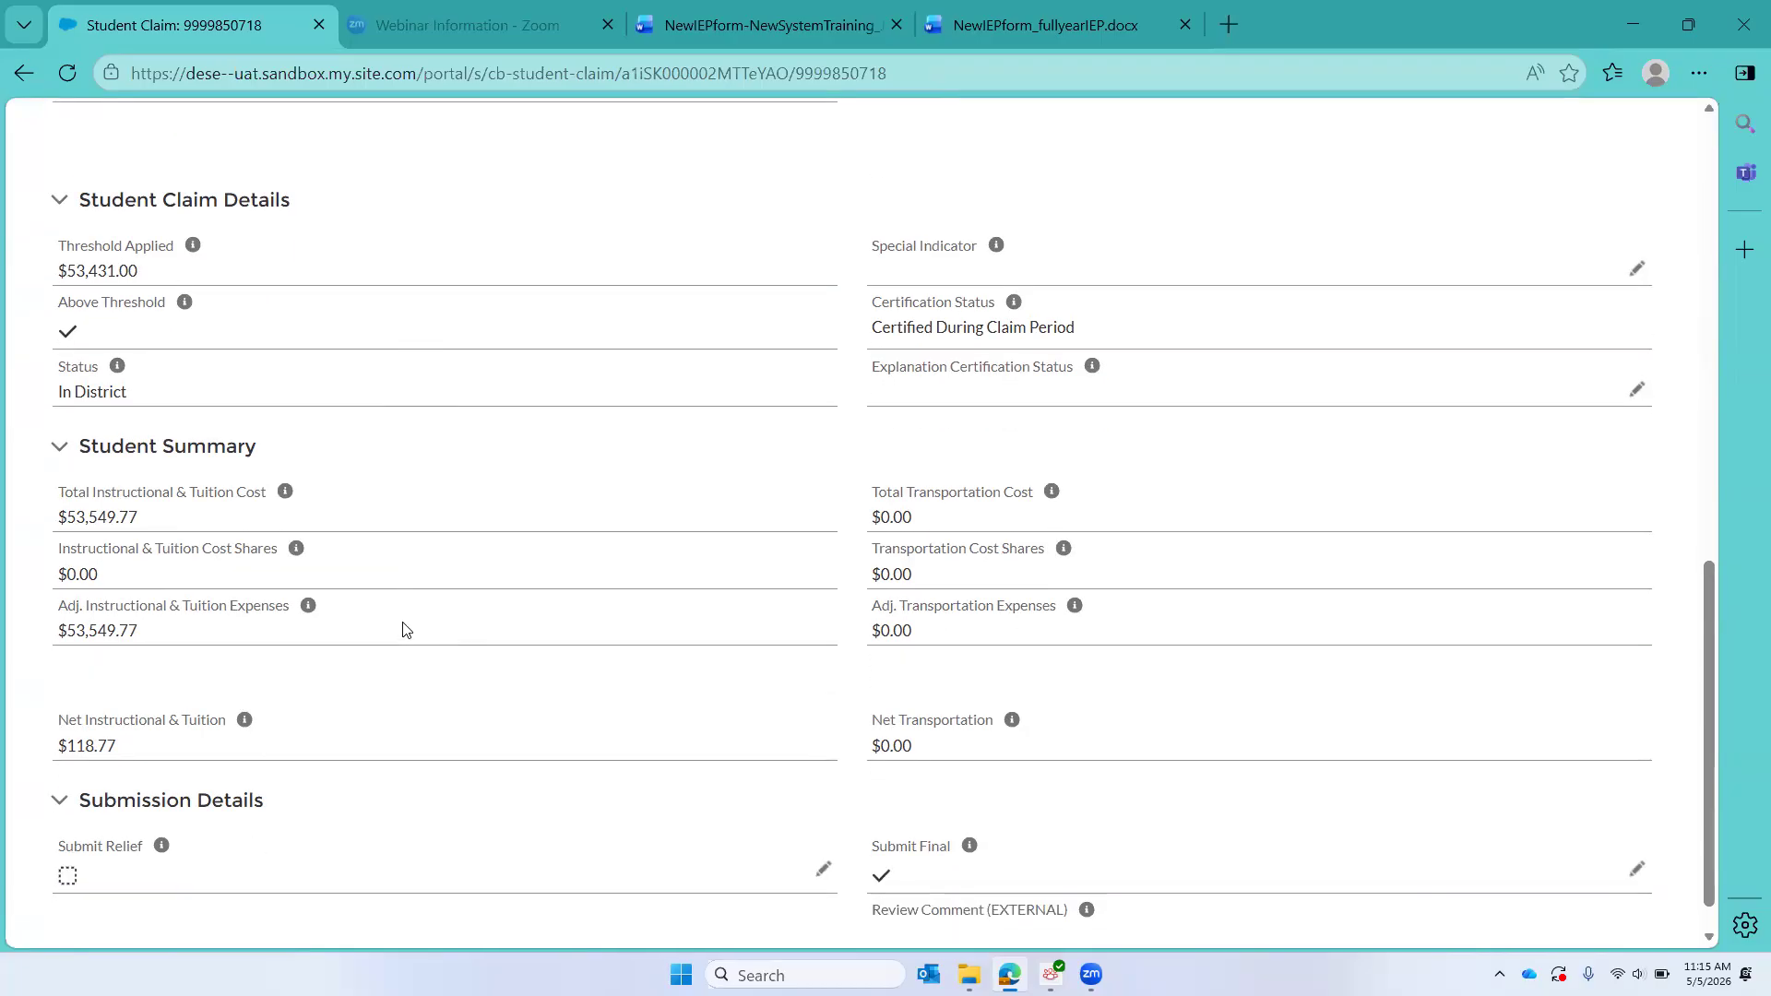
scroll(402, 630, up, 11)
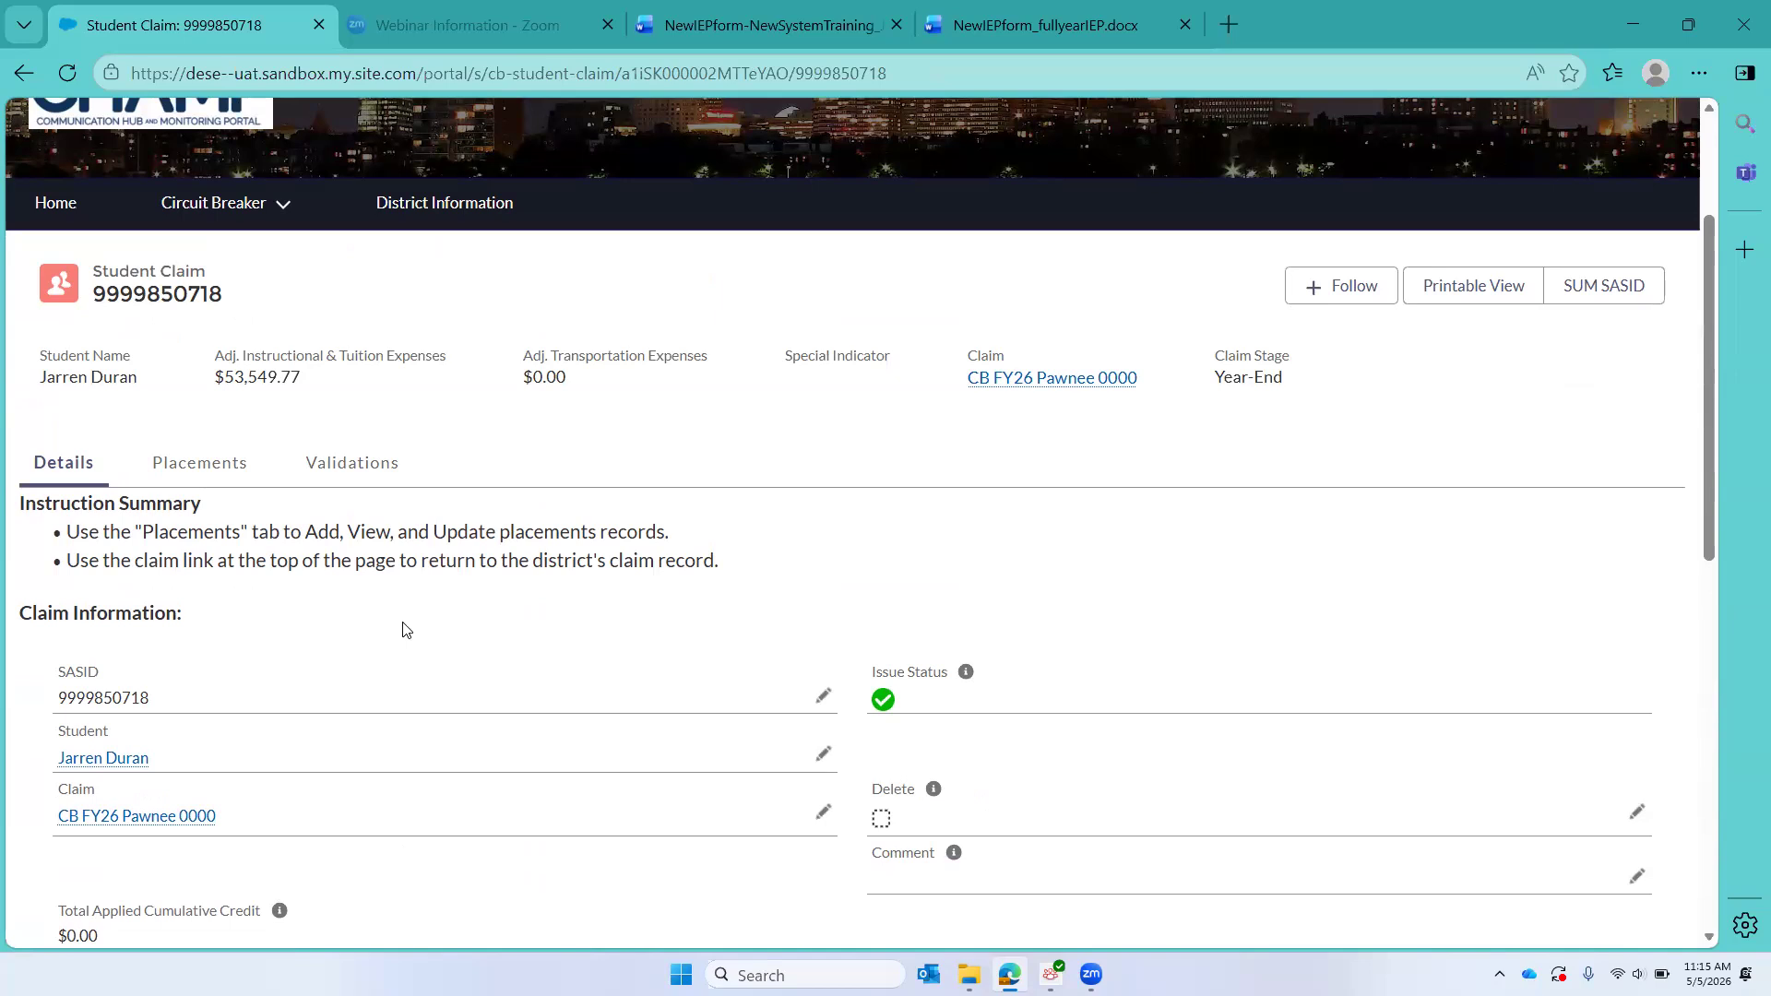
scroll(402, 630, down, 8)
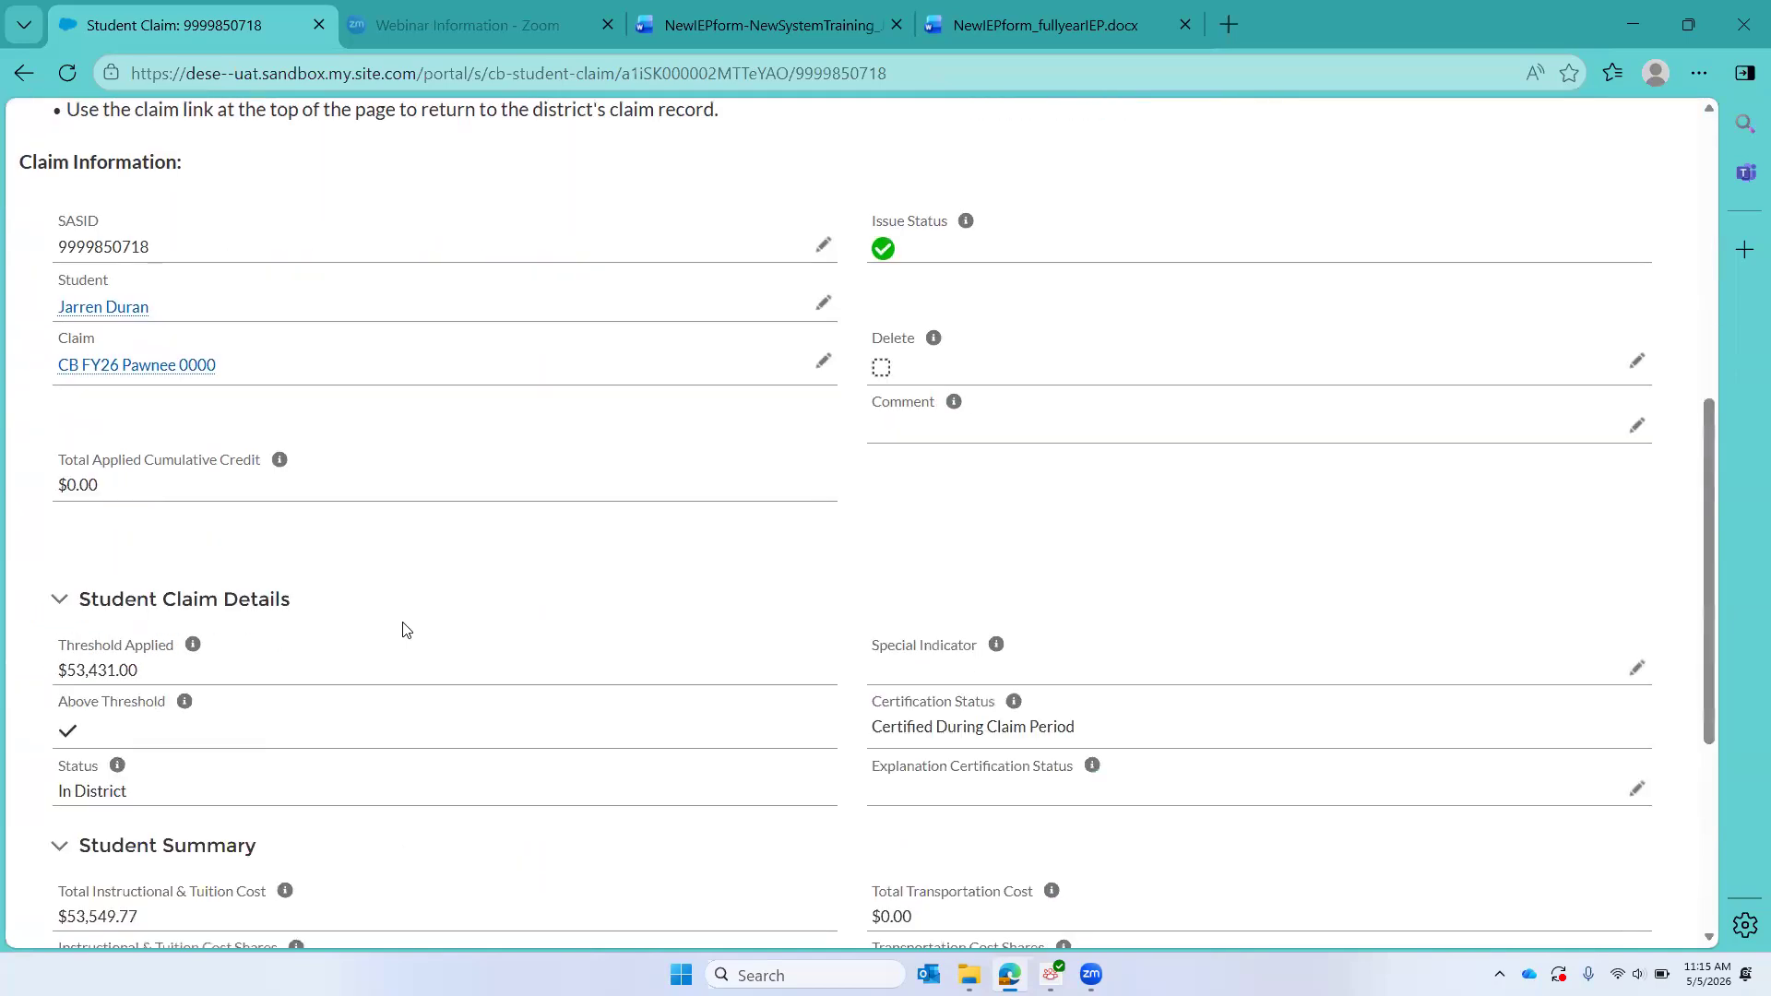
scroll(402, 630, up, 8)
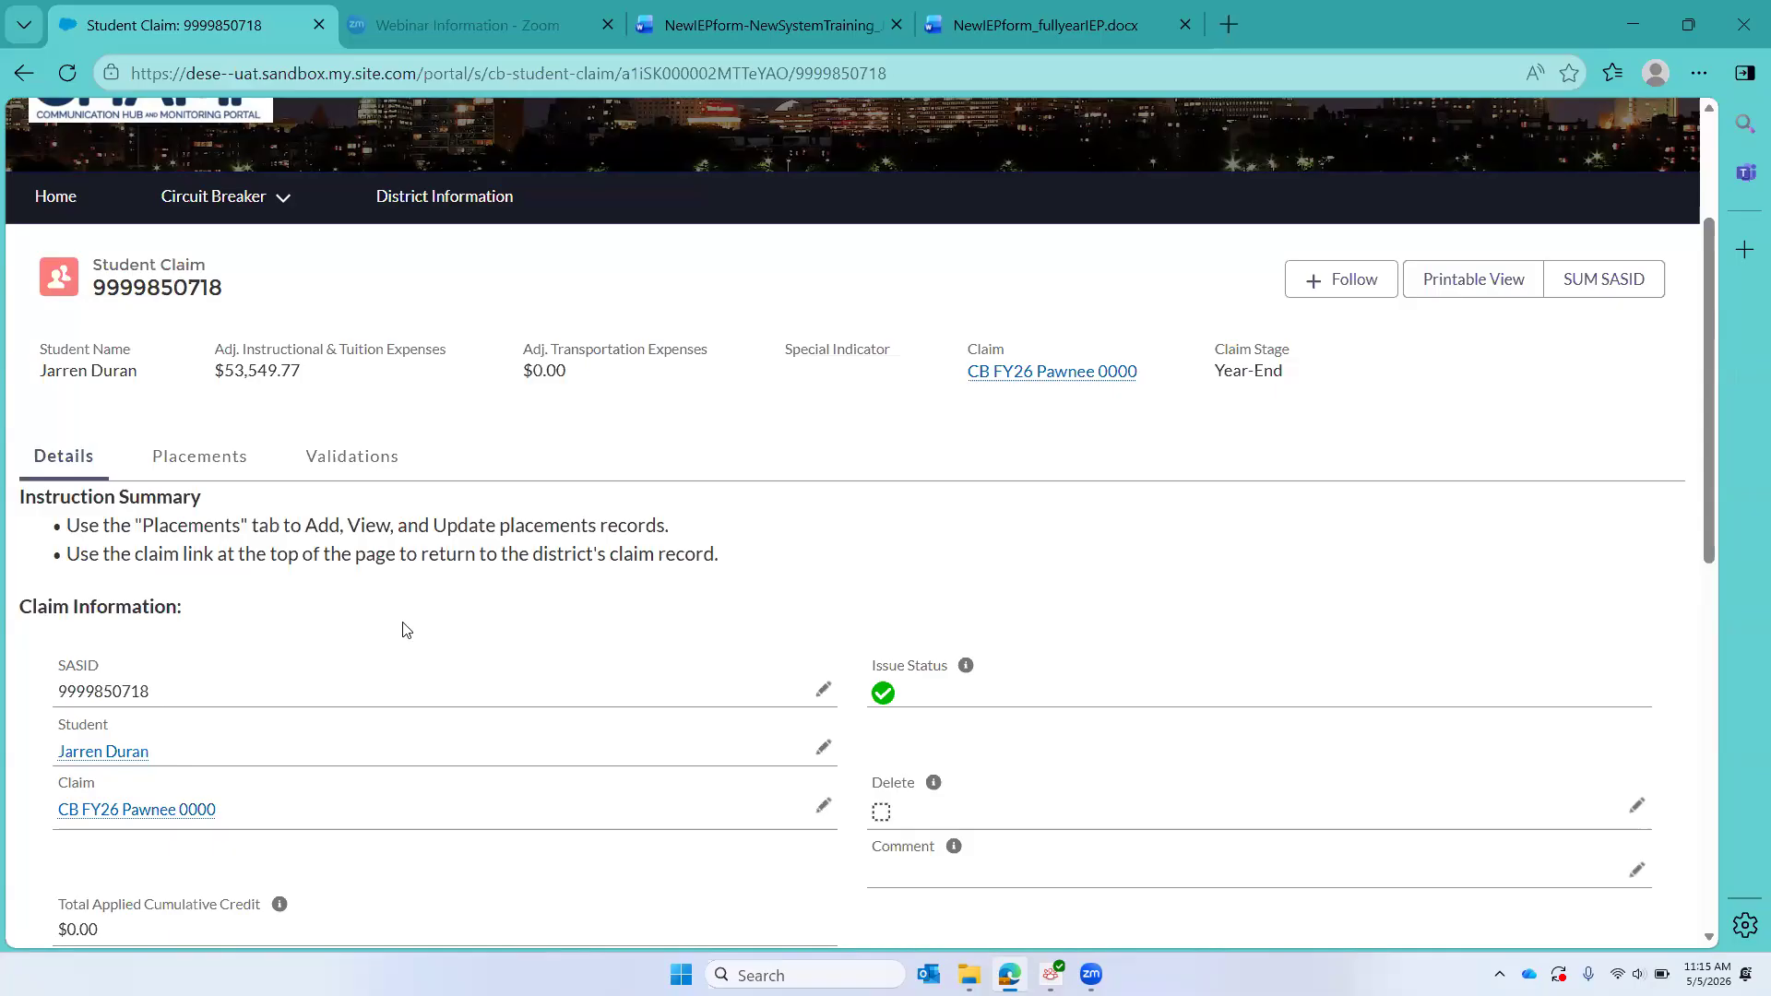
click(1003, 373)
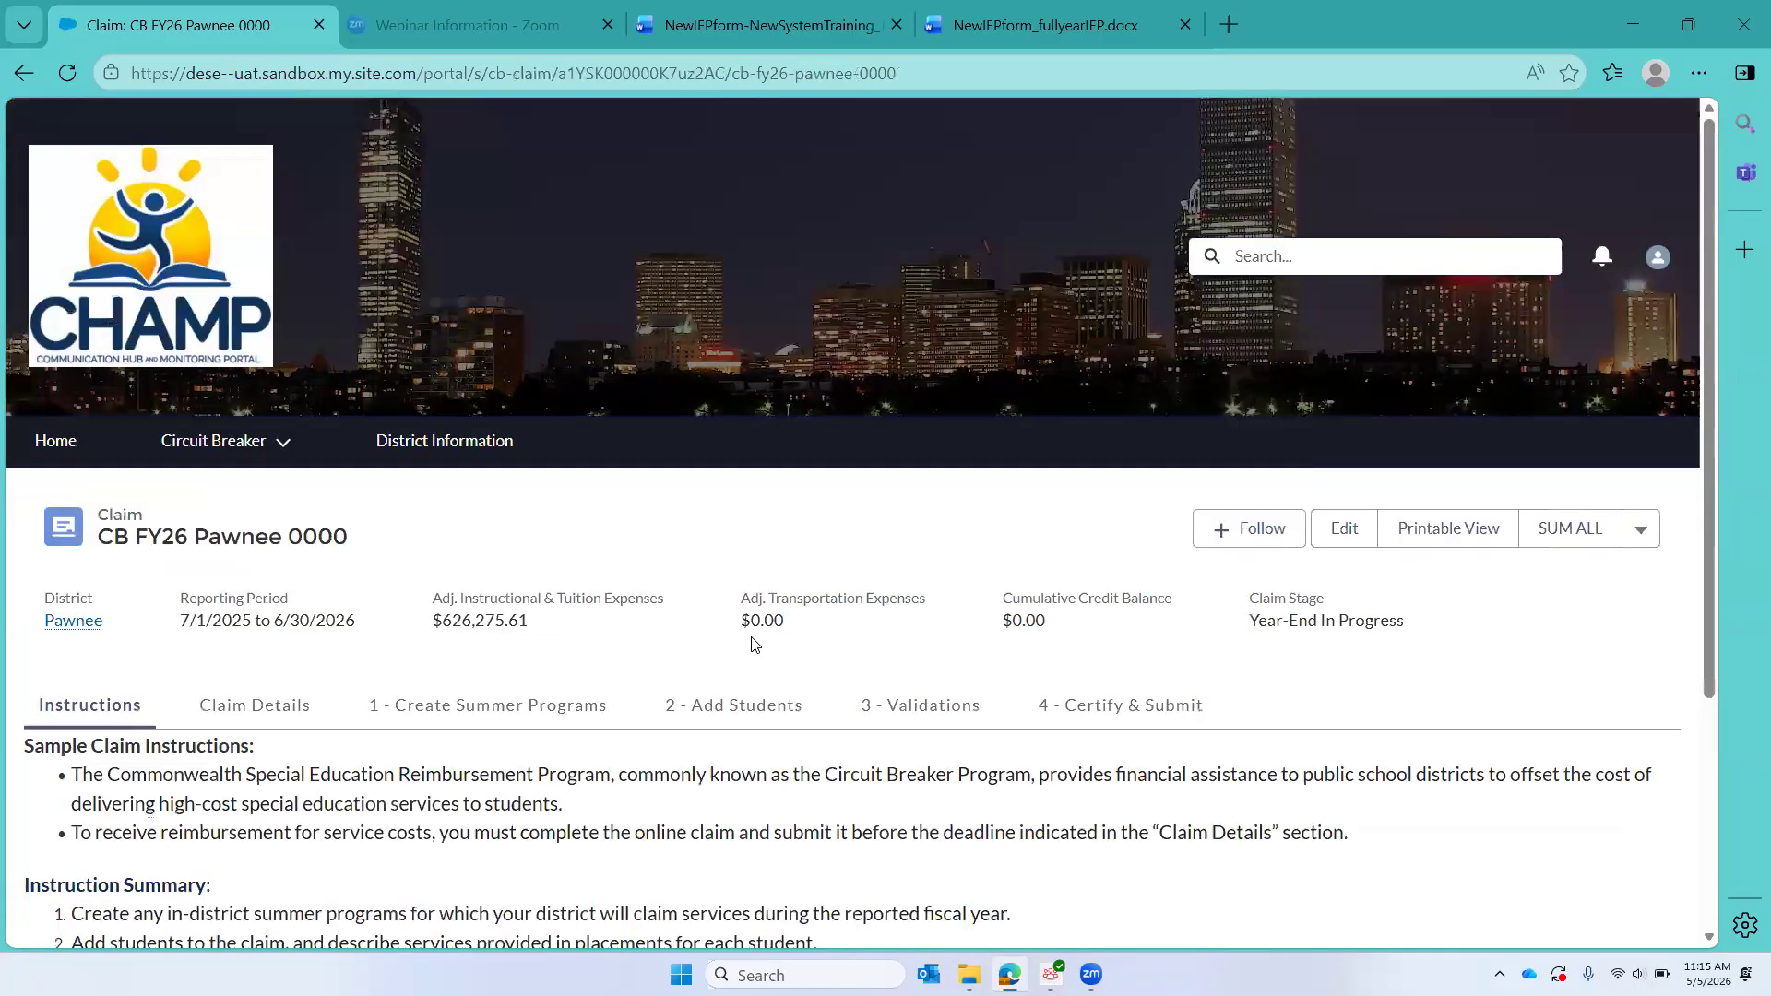